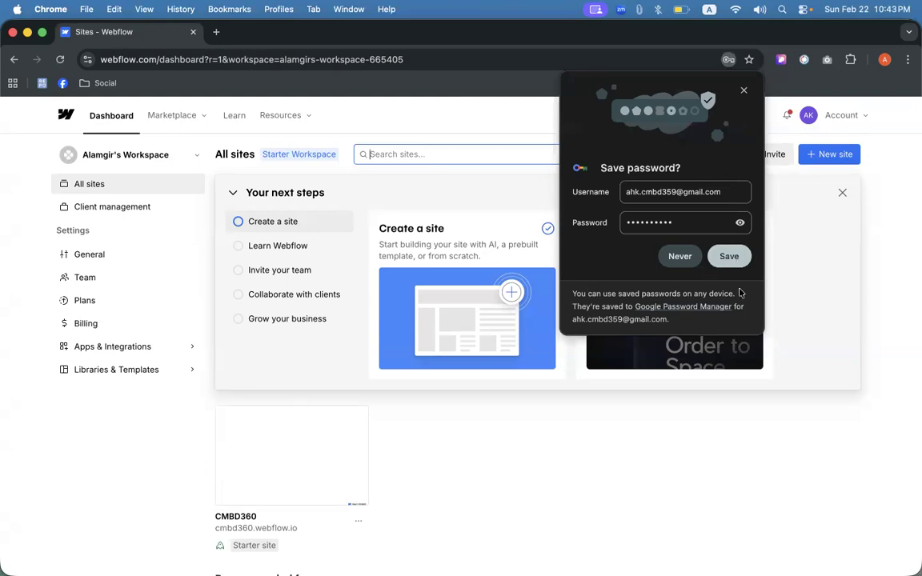
- Save the account password in the browser and open the CMBD360 site in the designer without the role preview tip
{"action": "left_click", "coordinate": [729, 256]}
{"action": "left_click", "coordinate": [721, 96]}
{"action": "scroll", "coordinate": [418, 323], "scroll_direction": "down", "scroll_amount": 2}
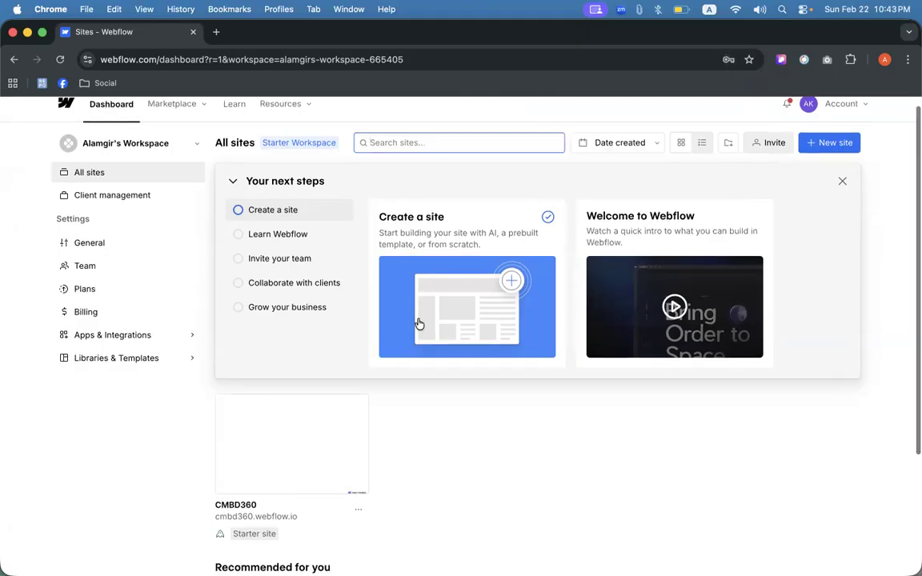
{"action": "scroll", "coordinate": [419, 323], "scroll_direction": "down", "scroll_amount": 3}
{"action": "left_click", "coordinate": [285, 285]}
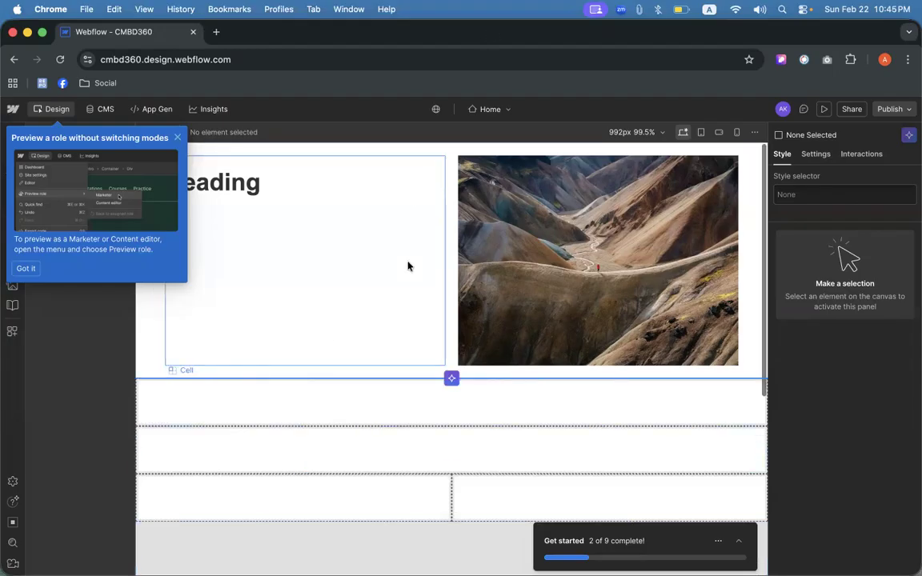
{"action": "left_click", "coordinate": [177, 137]}
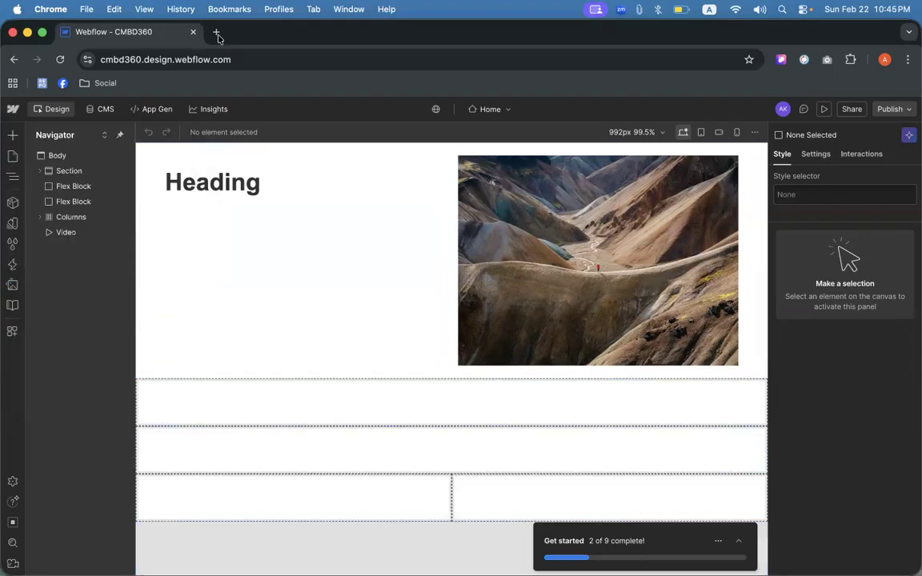
- Search the web for "landing page" in a new tab and open Envato's Landing Page Templates listing
{"action": "left_click", "coordinate": [217, 32]}
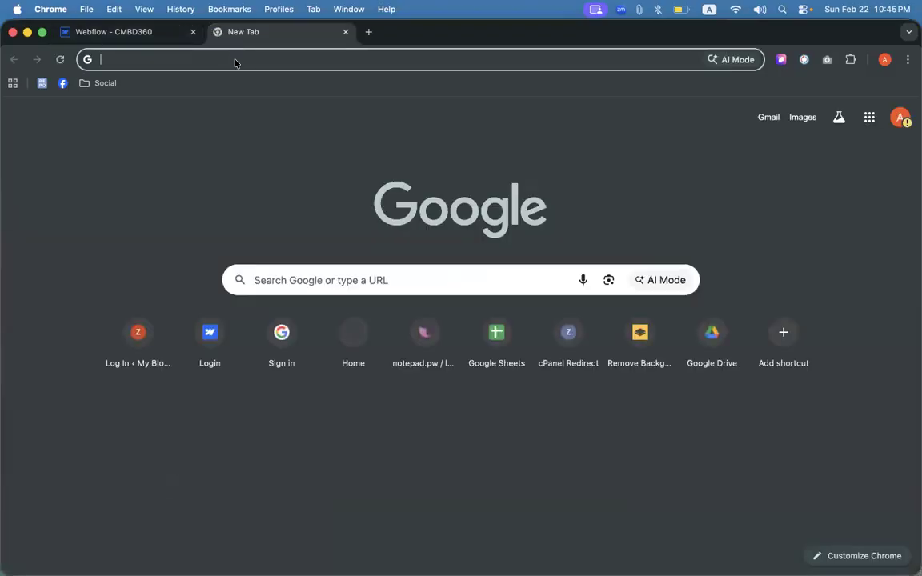
{"action": "left_click", "coordinate": [234, 62]}
{"action": "type", "text": "landing "}
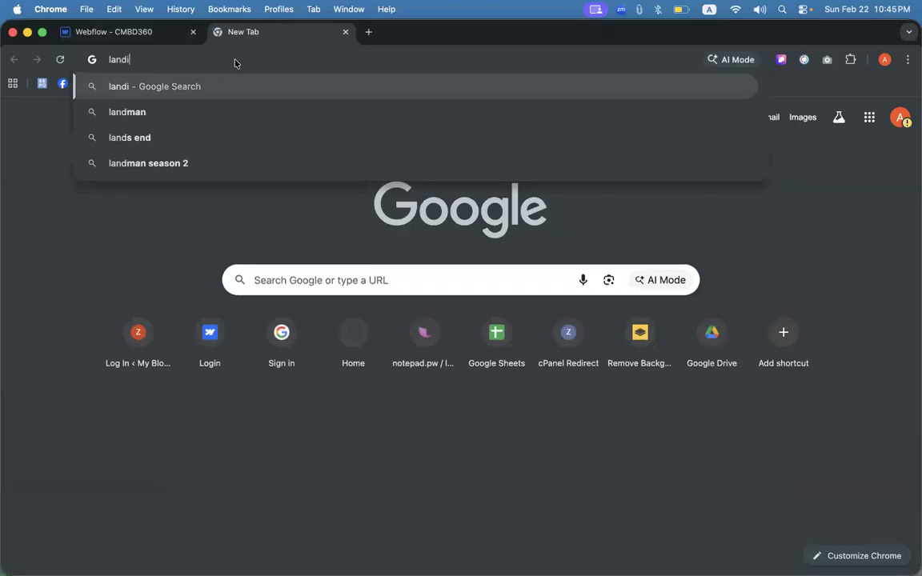
{"action": "type", "text": "page"}
{"action": "key", "text": "Return"}
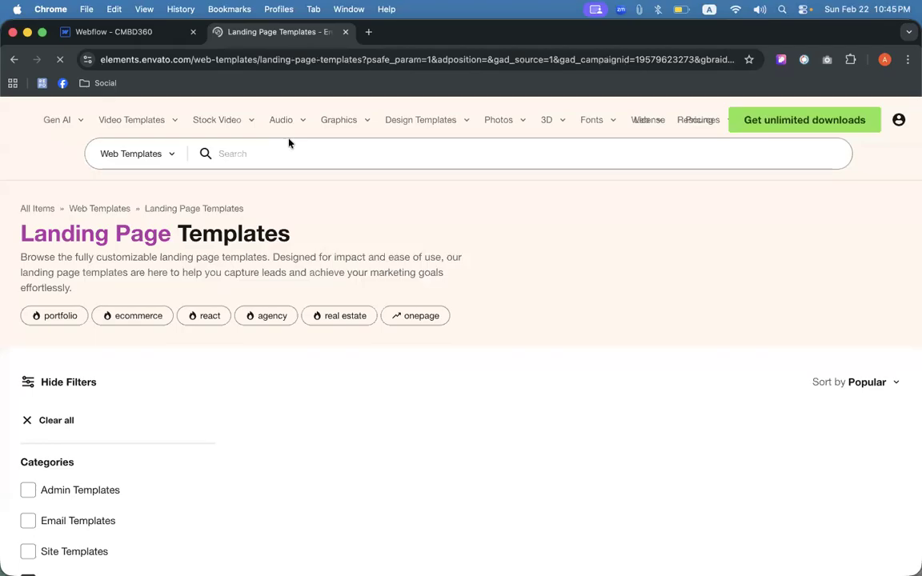
- Browse the landing page templates and open the Clue - Responsive Unbounce Landing Page Template
{"action": "scroll", "coordinate": [290, 143], "scroll_direction": "down", "scroll_amount": 3}
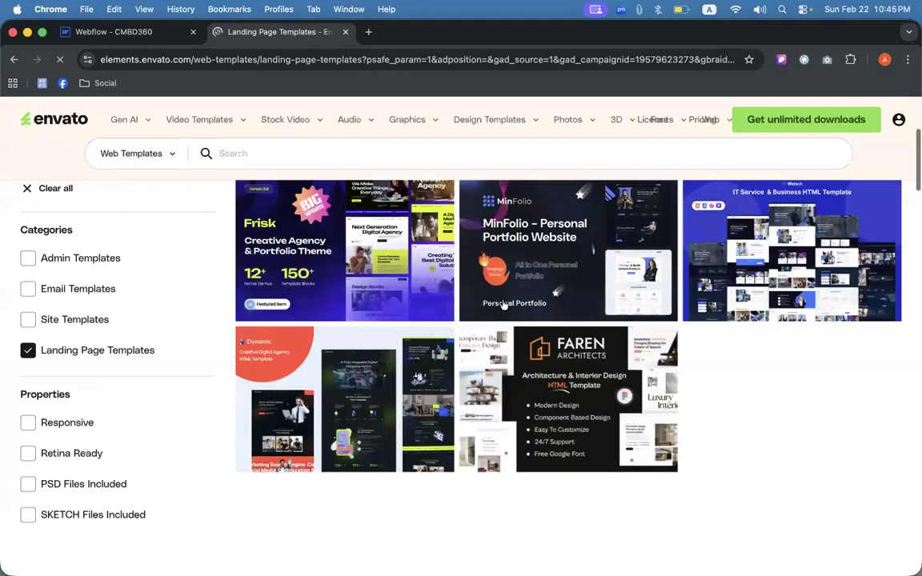
{"action": "scroll", "coordinate": [662, 322], "scroll_direction": "down", "scroll_amount": 4}
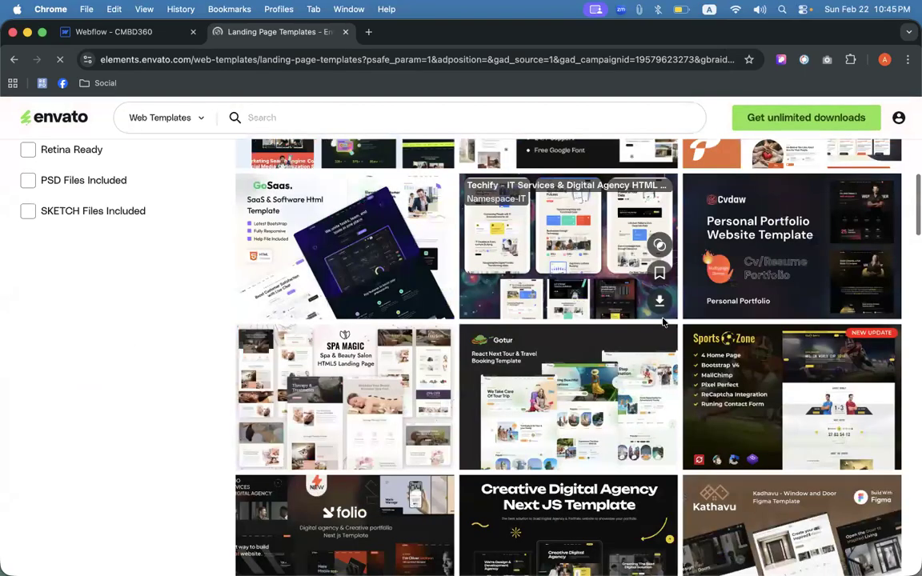
{"action": "scroll", "coordinate": [663, 321], "scroll_direction": "down", "scroll_amount": 5}
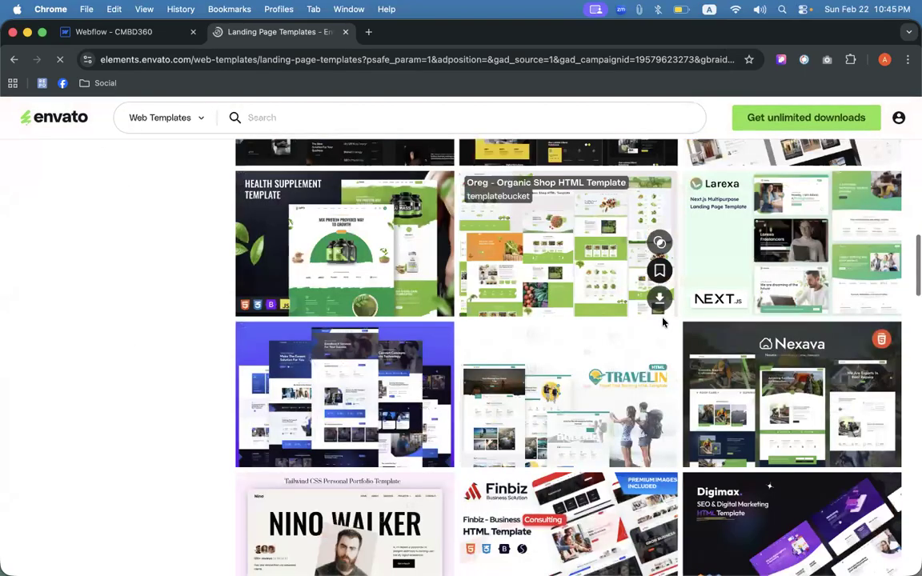
{"action": "scroll", "coordinate": [659, 314], "scroll_direction": "down", "scroll_amount": 3}
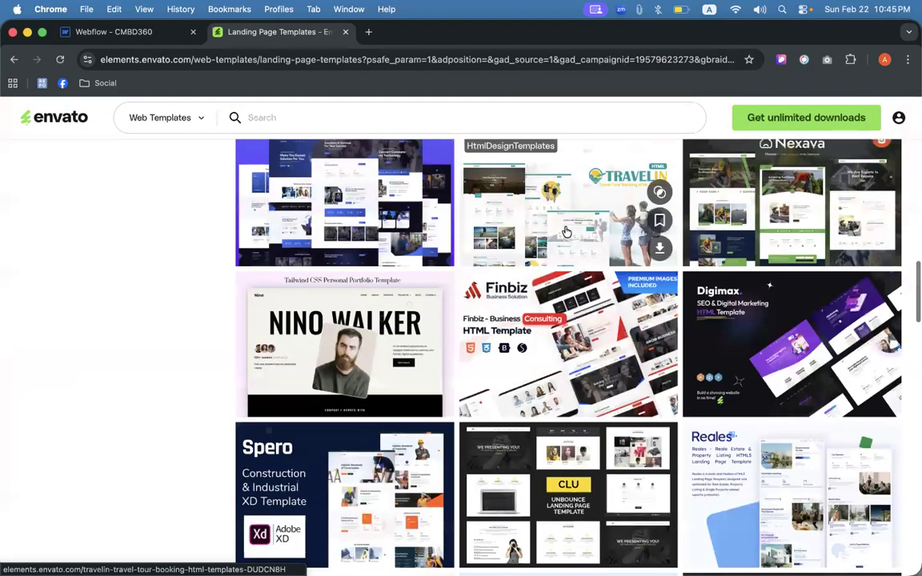
{"action": "scroll", "coordinate": [525, 240], "scroll_direction": "down", "scroll_amount": 3}
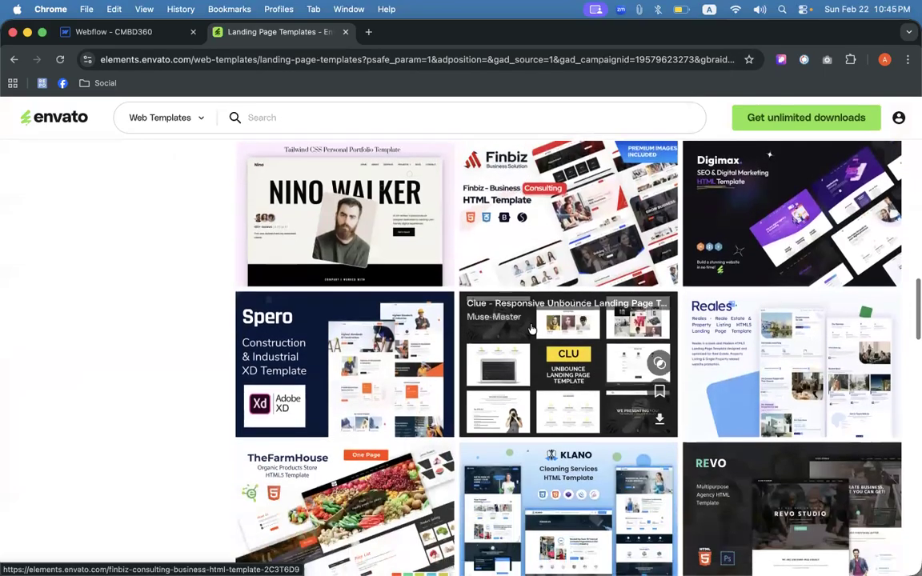
{"action": "scroll", "coordinate": [530, 328], "scroll_direction": "down", "scroll_amount": 3}
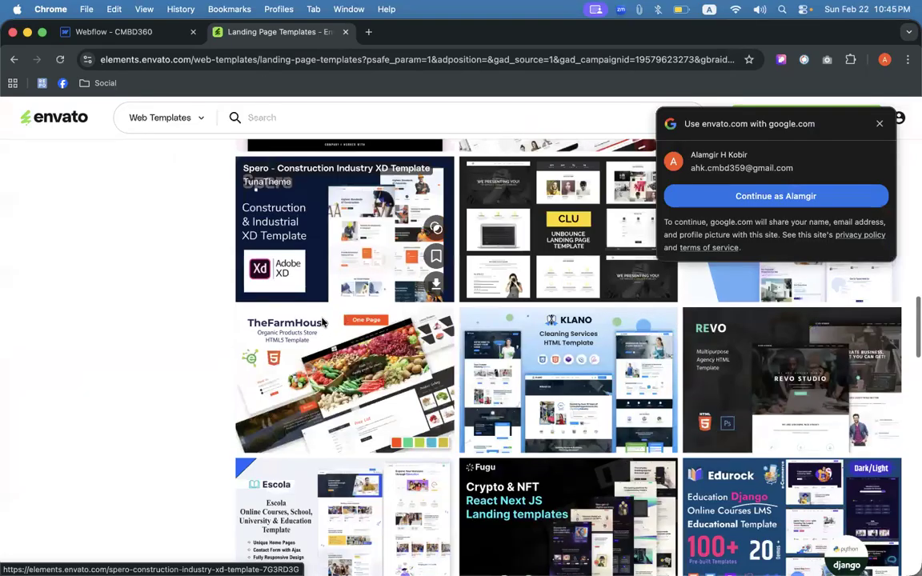
{"action": "left_click", "coordinate": [552, 216]}
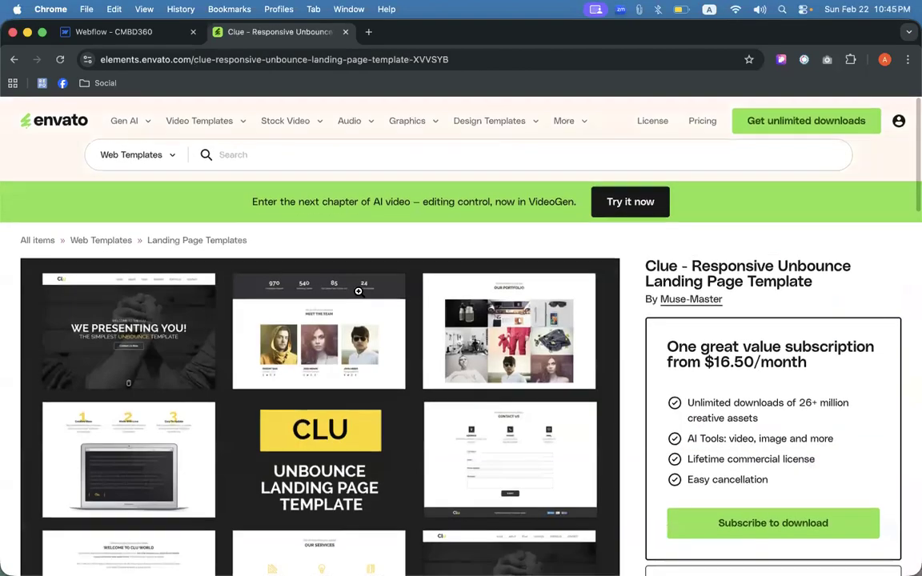
- Look through the Clue template's details and open its live preview
{"action": "scroll", "coordinate": [358, 291], "scroll_direction": "down", "scroll_amount": 10}
{"action": "scroll", "coordinate": [334, 397], "scroll_direction": "down", "scroll_amount": 3}
{"action": "scroll", "coordinate": [384, 393], "scroll_direction": "up", "scroll_amount": 7}
{"action": "scroll", "coordinate": [616, 392], "scroll_direction": "down", "scroll_amount": 3}
{"action": "left_click", "coordinate": [760, 508]}
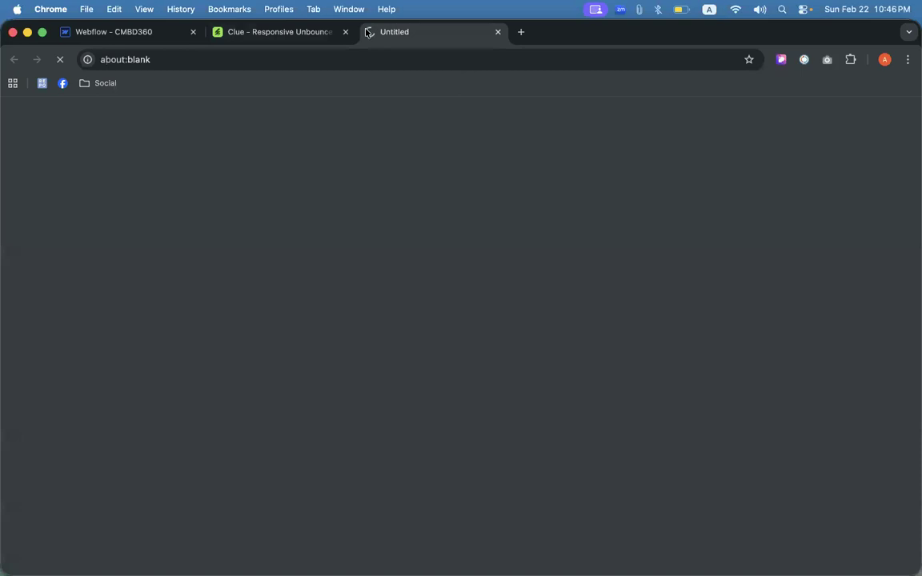
- Restore the Clue template page in place of its live preview and view its preview image enlarged
{"action": "left_click", "coordinate": [345, 32]}
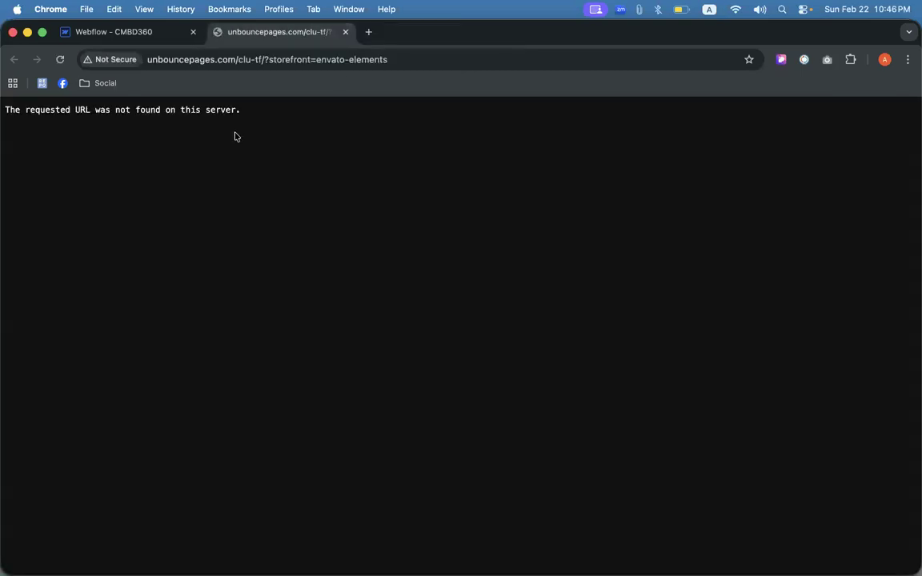
{"action": "left_click", "coordinate": [289, 59]}
{"action": "key", "text": "Return"}
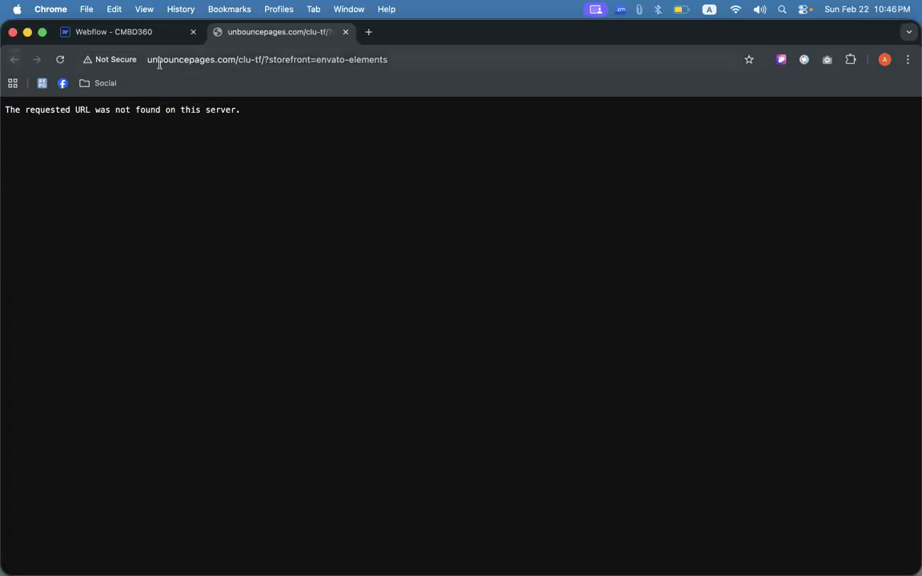
{"action": "key", "text": "super+shift+t"}
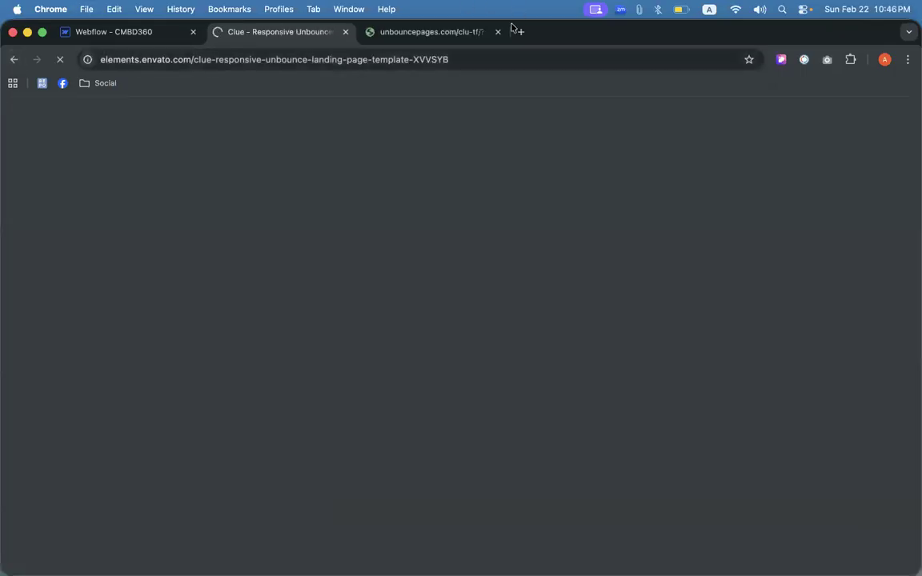
{"action": "left_click", "coordinate": [496, 32]}
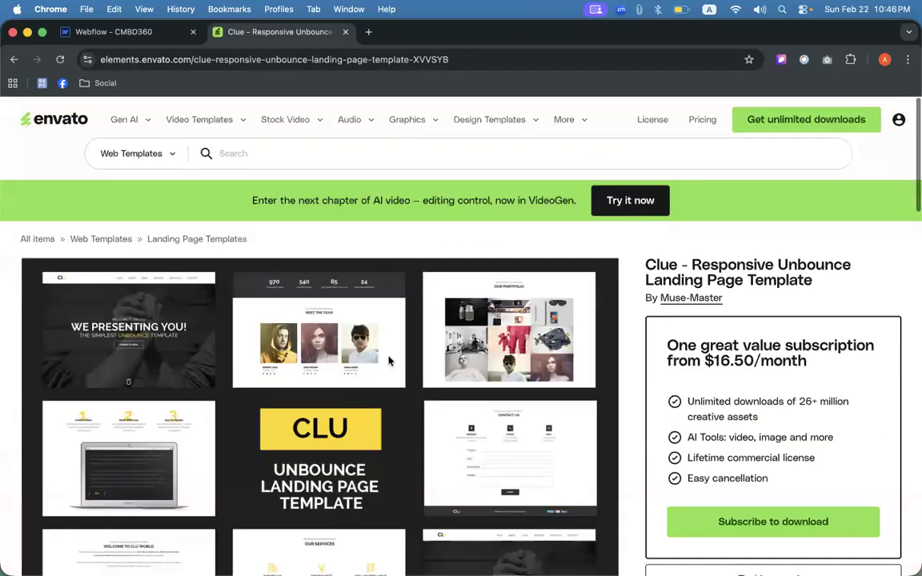
{"action": "left_click", "coordinate": [392, 358]}
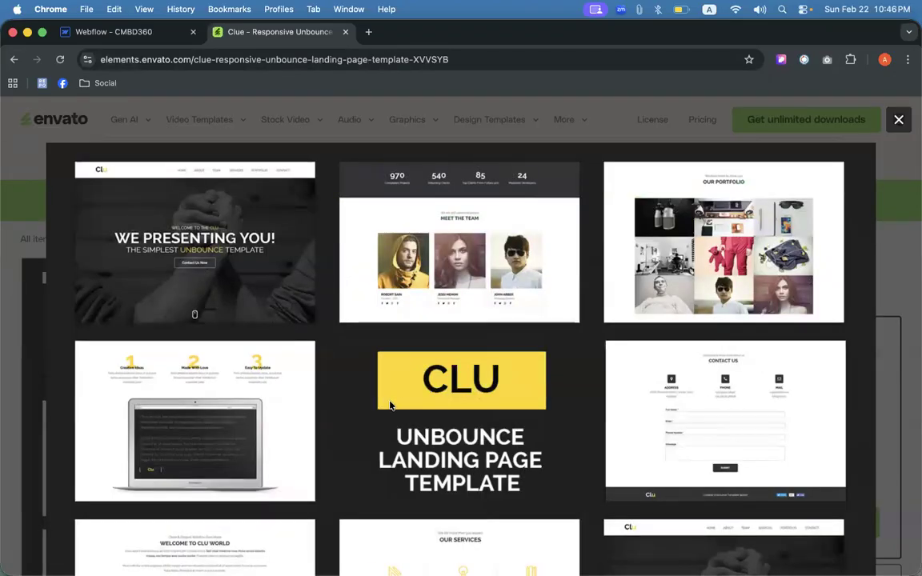
{"action": "left_click", "coordinate": [35, 347]}
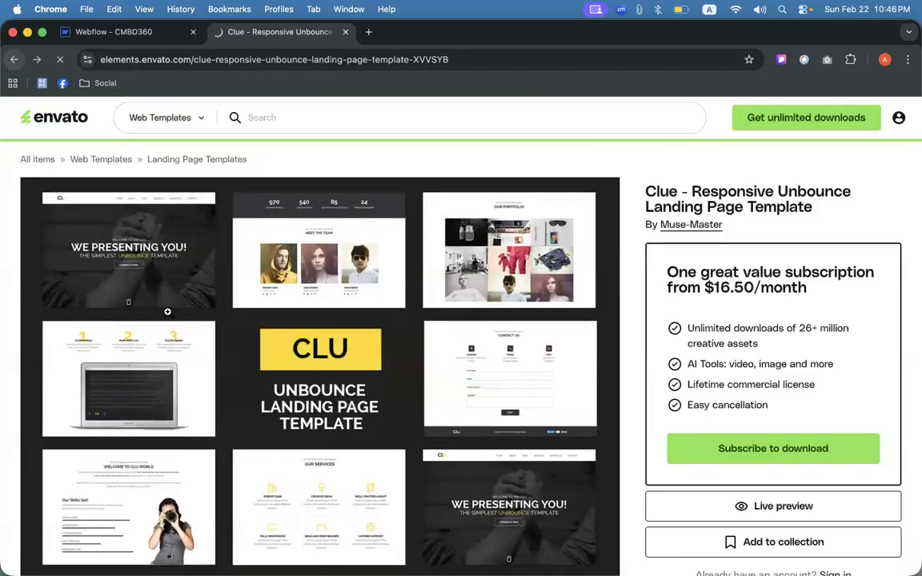
- Return to the Landing Page Templates listing and open the Consults – Consulting and Finance HTML template
{"action": "scroll", "coordinate": [194, 368], "scroll_direction": "down", "scroll_amount": 5}
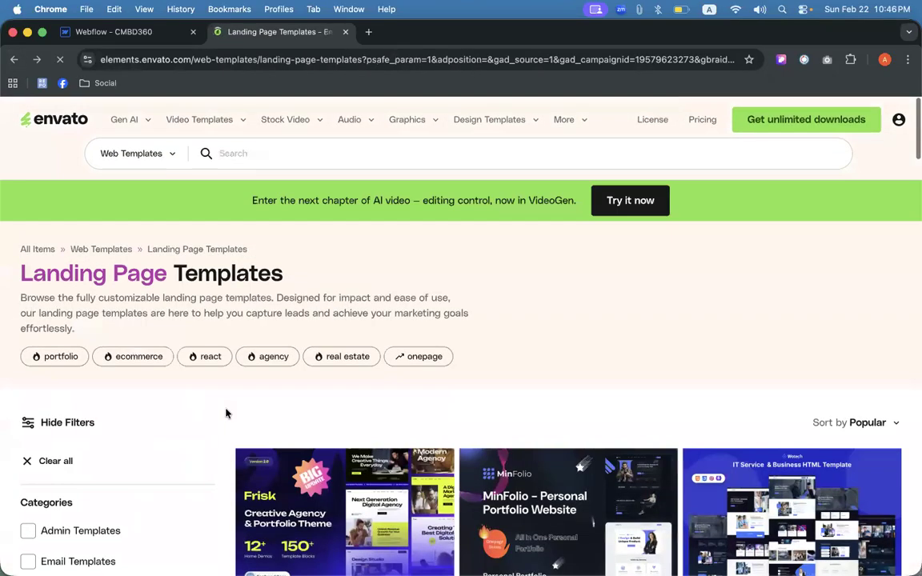
{"action": "scroll", "coordinate": [226, 413], "scroll_direction": "down", "scroll_amount": 10}
{"action": "scroll", "coordinate": [226, 413], "scroll_direction": "down", "scroll_amount": 10}
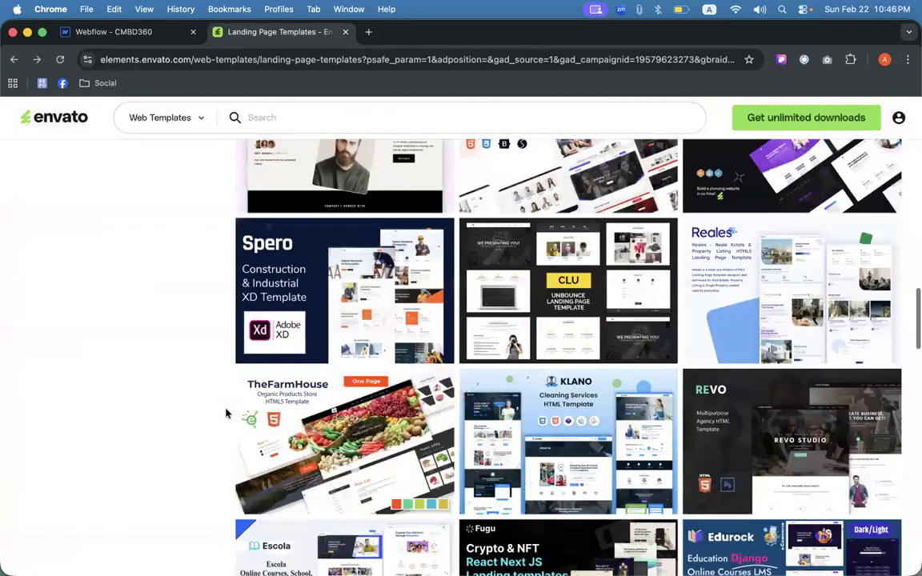
{"action": "scroll", "coordinate": [226, 413], "scroll_direction": "down", "scroll_amount": 3}
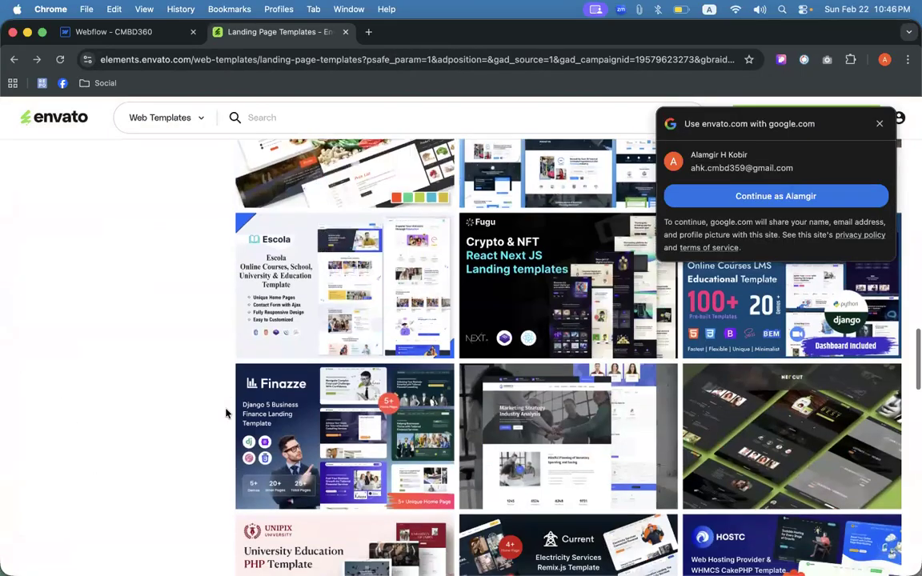
{"action": "left_click", "coordinate": [558, 352]}
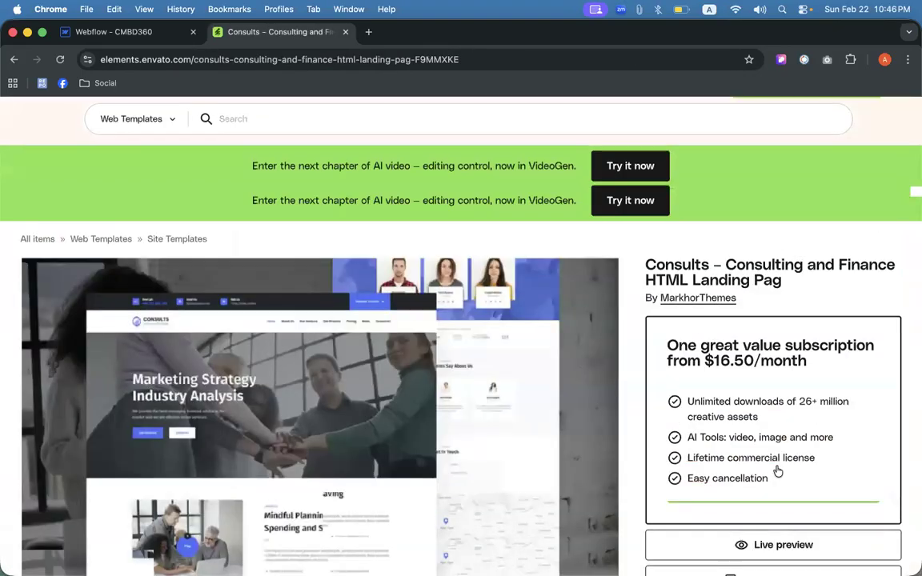
- Open the live preview of the Consults template and close its Envato page
{"action": "scroll", "coordinate": [774, 469], "scroll_direction": "down", "scroll_amount": 2}
{"action": "left_click", "coordinate": [749, 518]}
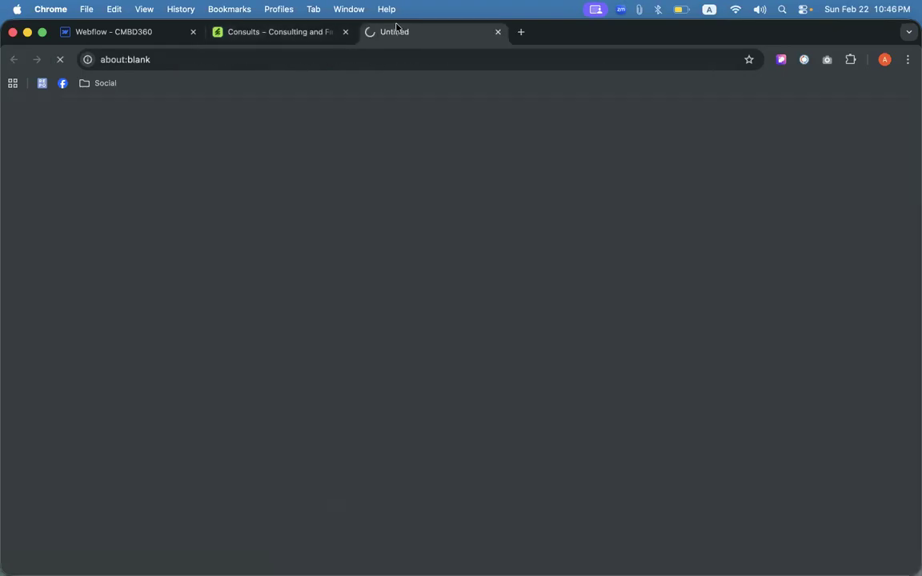
{"action": "left_click", "coordinate": [345, 32]}
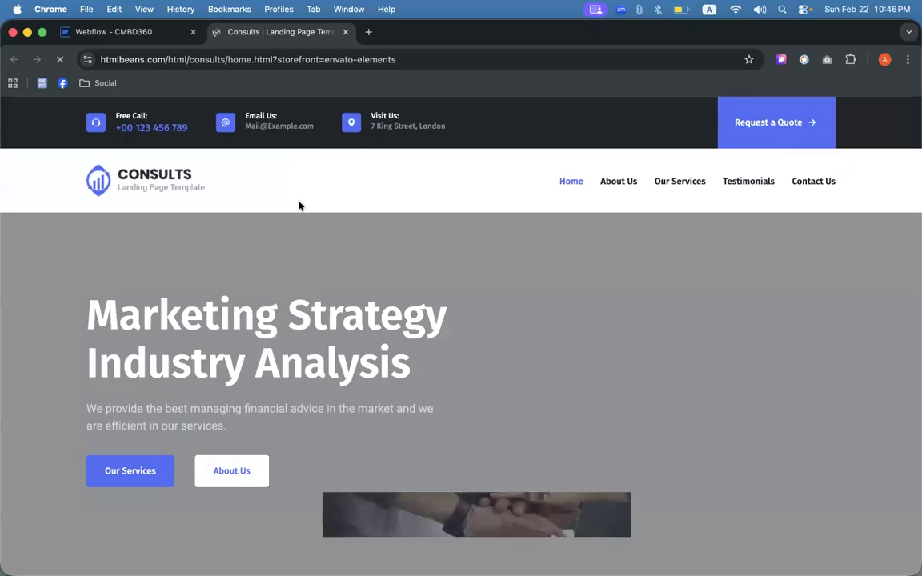
- Examine the Consults demo page's layout from the header and hero through services, team and testimonials to the footer
{"action": "scroll", "coordinate": [299, 334], "scroll_direction": "down", "scroll_amount": 3}
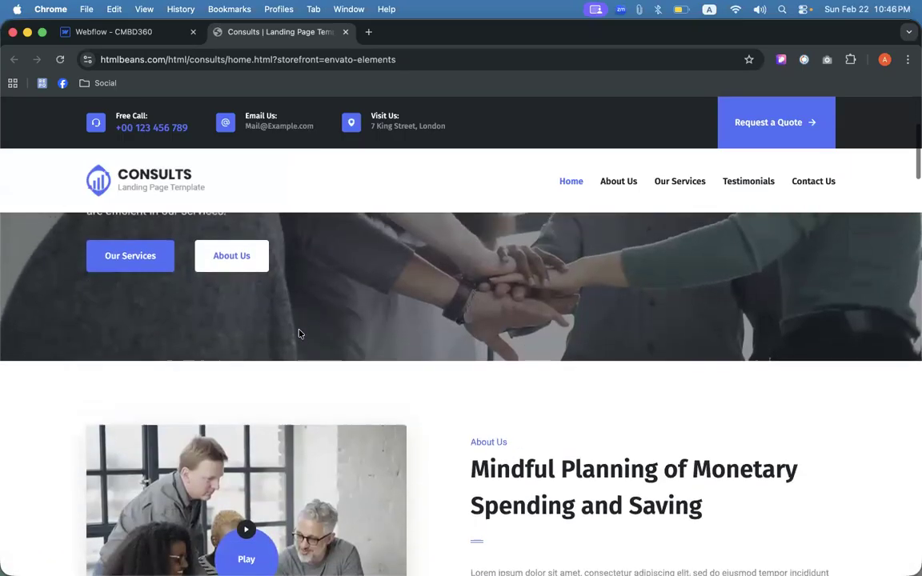
{"action": "scroll", "coordinate": [299, 333], "scroll_direction": "up", "scroll_amount": 3}
{"action": "scroll", "coordinate": [299, 334], "scroll_direction": "down", "scroll_amount": 10}
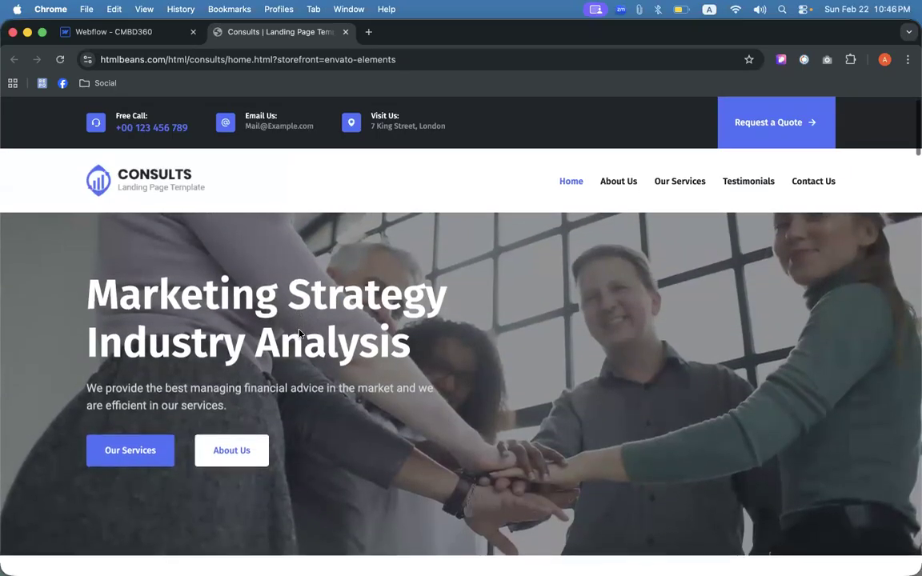
{"action": "scroll", "coordinate": [299, 334], "scroll_direction": "down", "scroll_amount": 10}
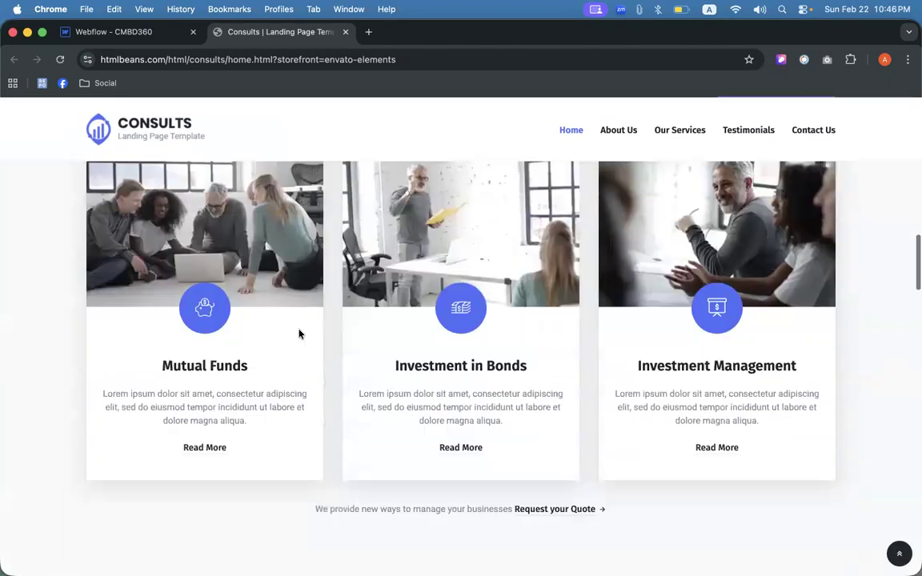
{"action": "scroll", "coordinate": [333, 429], "scroll_direction": "down", "scroll_amount": 3}
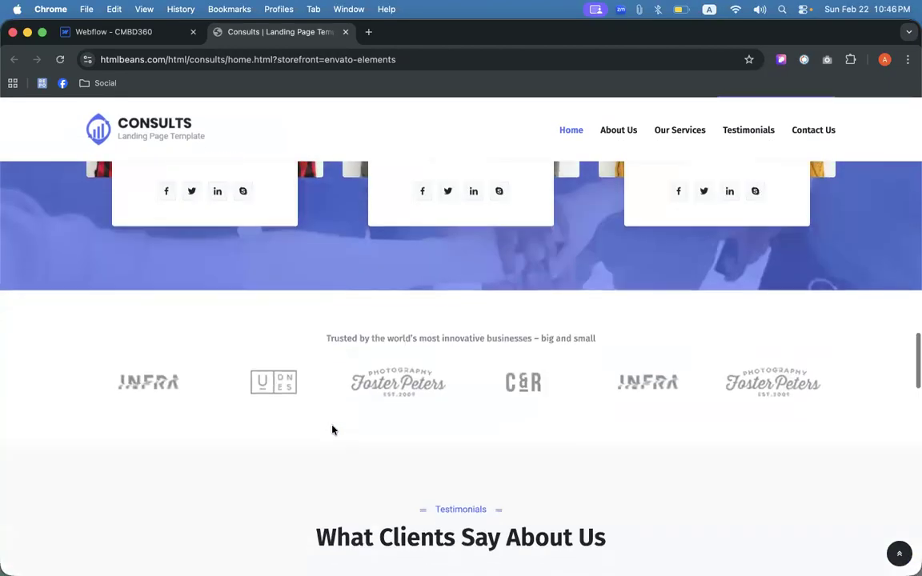
{"action": "scroll", "coordinate": [333, 430], "scroll_direction": "up", "scroll_amount": 3}
{"action": "scroll", "coordinate": [333, 429], "scroll_direction": "down", "scroll_amount": 3}
{"action": "scroll", "coordinate": [333, 430], "scroll_direction": "down", "scroll_amount": 15}
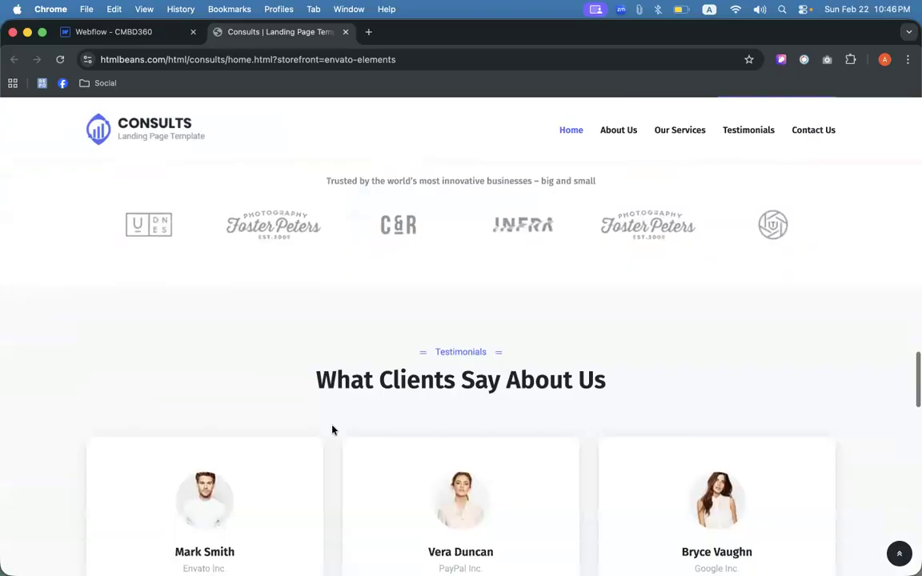
{"action": "scroll", "coordinate": [332, 426], "scroll_direction": "up", "scroll_amount": 20}
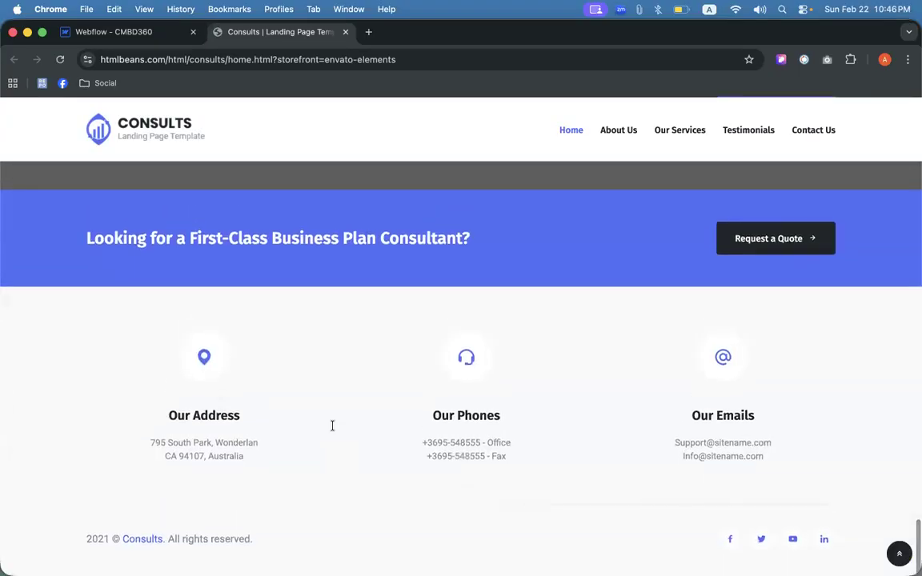
{"action": "scroll", "coordinate": [364, 368], "scroll_direction": "down", "scroll_amount": 10}
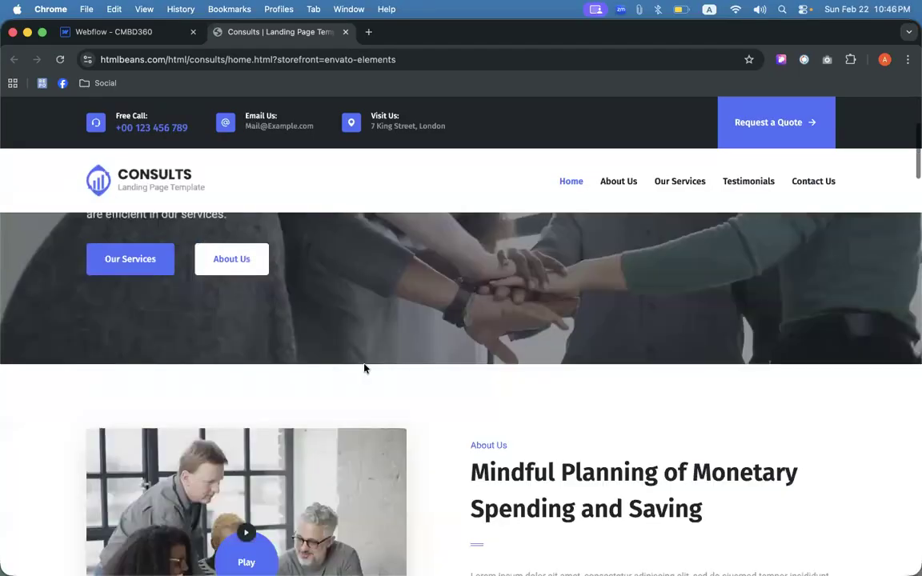
{"action": "scroll", "coordinate": [364, 369], "scroll_direction": "down", "scroll_amount": 5}
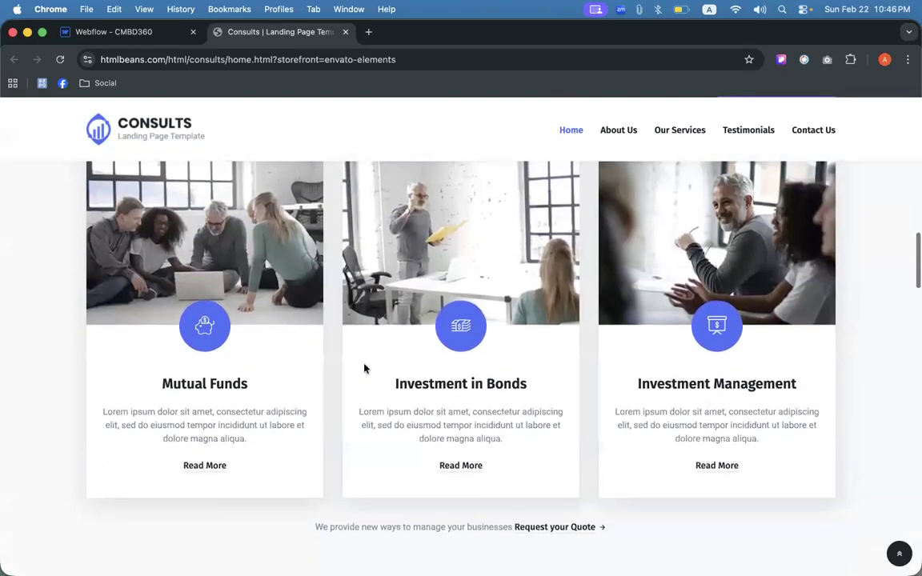
{"action": "scroll", "coordinate": [364, 368], "scroll_direction": "down", "scroll_amount": 5}
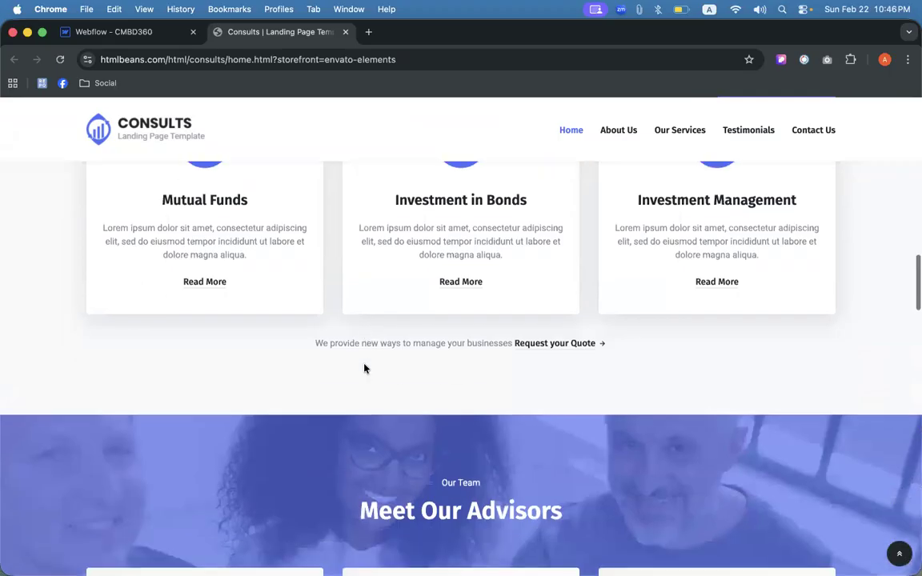
- Examine the Consults demo page from the investment service cards through the advisors, client logos and testimonials to the contact form and map
{"action": "scroll", "coordinate": [364, 368], "scroll_direction": "down", "scroll_amount": 3}
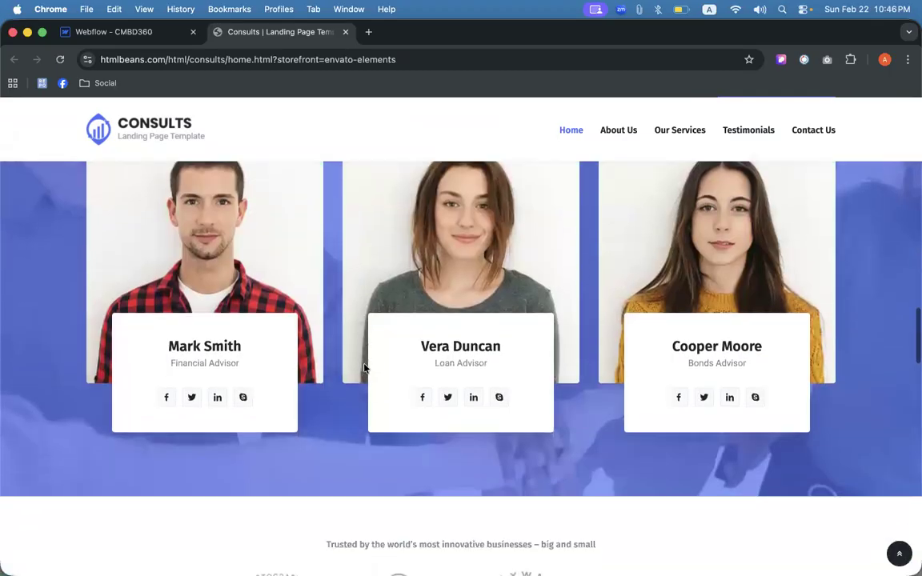
{"action": "scroll", "coordinate": [364, 368], "scroll_direction": "down", "scroll_amount": 1}
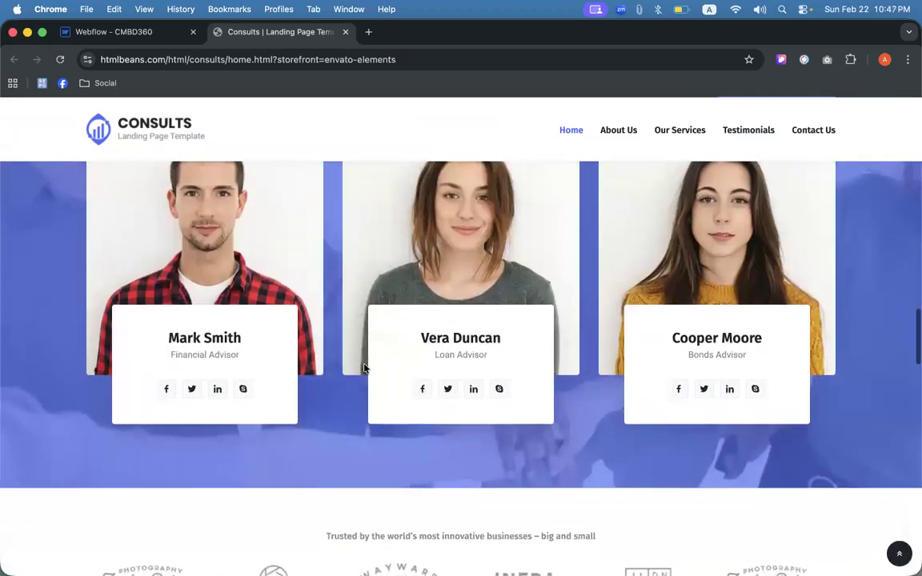
{"action": "scroll", "coordinate": [364, 369], "scroll_direction": "down", "scroll_amount": 5}
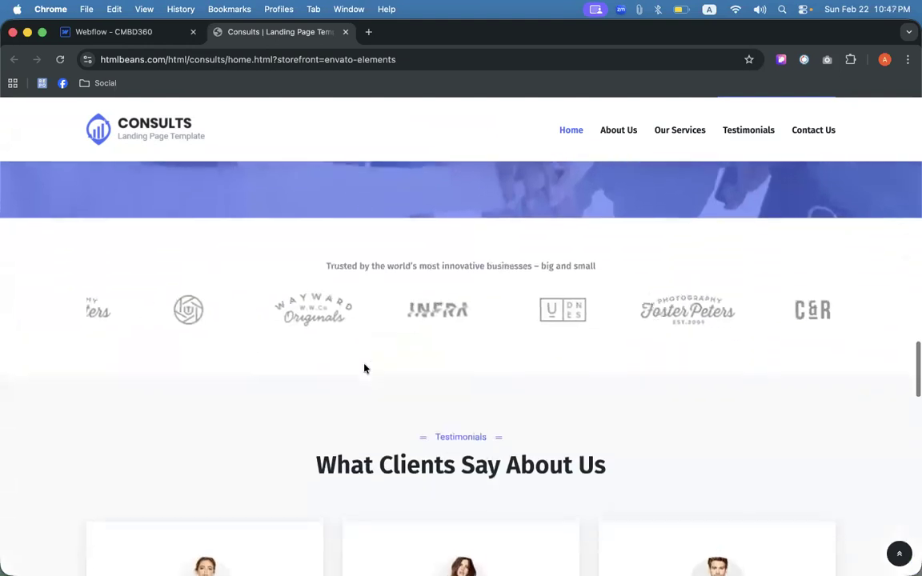
{"action": "scroll", "coordinate": [364, 368], "scroll_direction": "down", "scroll_amount": 10}
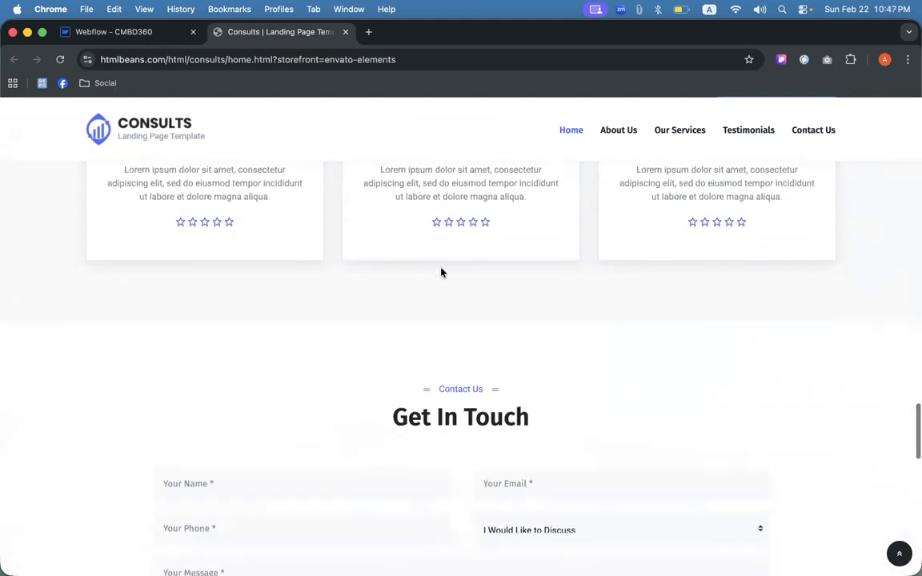
{"action": "scroll", "coordinate": [440, 270], "scroll_direction": "up", "scroll_amount": 2}
{"action": "scroll", "coordinate": [440, 272], "scroll_direction": "down", "scroll_amount": 8}
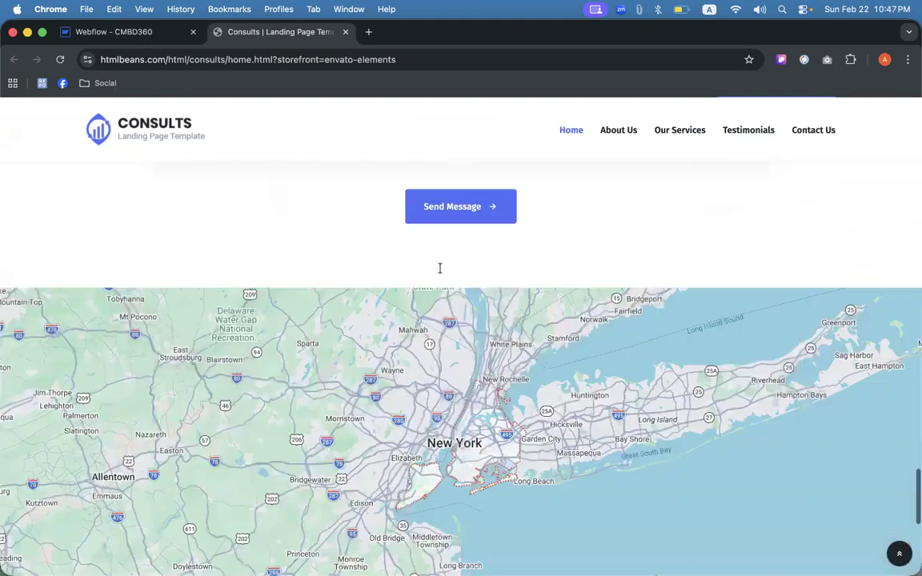
{"action": "scroll", "coordinate": [439, 268], "scroll_direction": "up", "scroll_amount": 20}
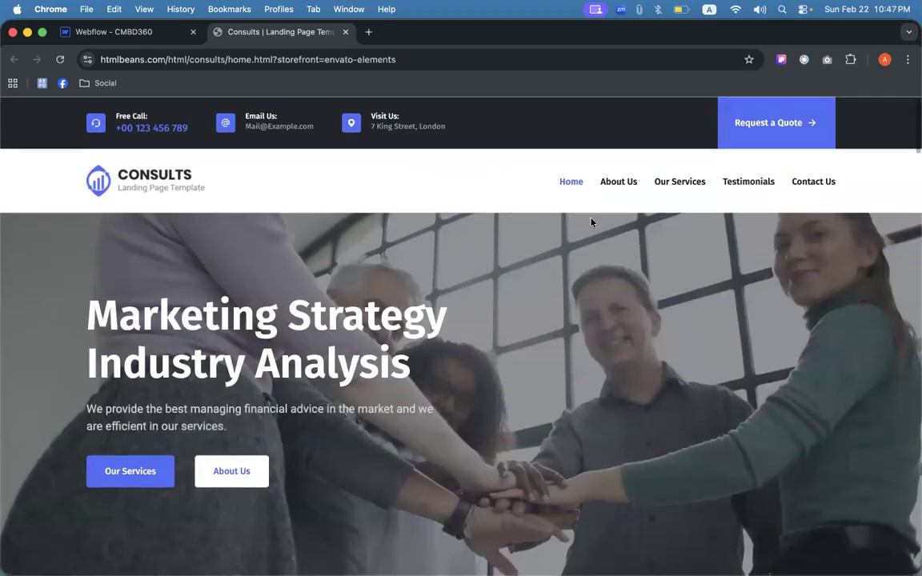
- View the About Us, Testimonials and Contact Us sections through the site navigation, then check the footer and return to the hero
{"action": "left_click", "coordinate": [614, 182]}
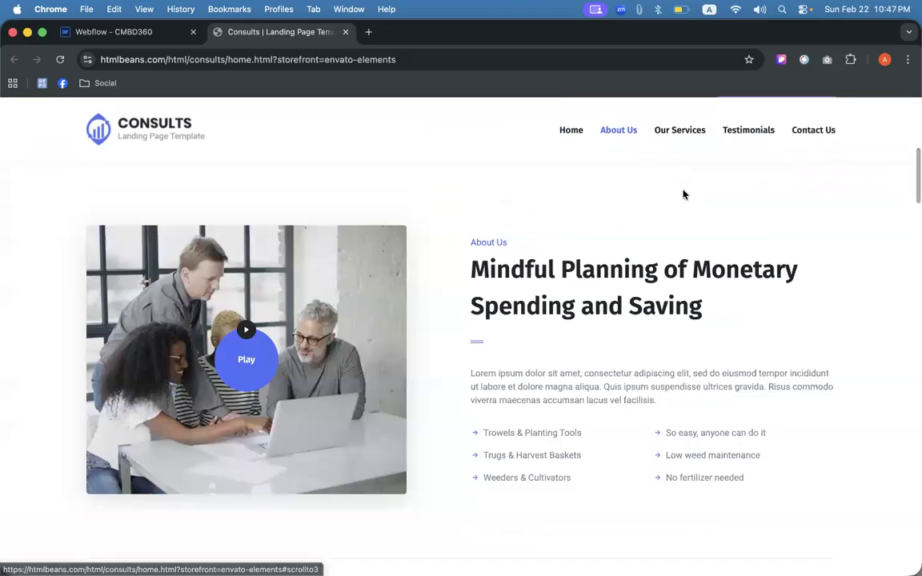
{"action": "left_click", "coordinate": [748, 128]}
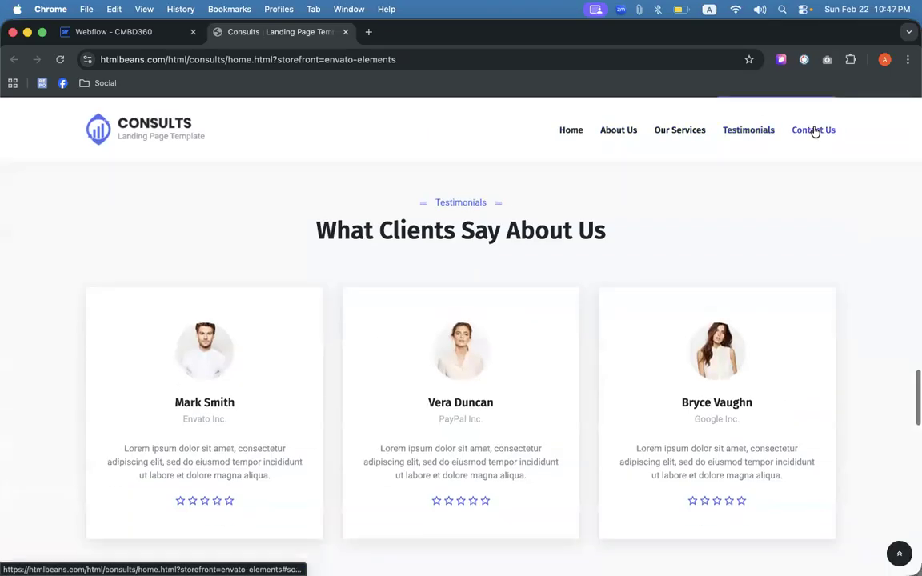
{"action": "left_click", "coordinate": [813, 130]}
{"action": "scroll", "coordinate": [597, 270], "scroll_direction": "down", "scroll_amount": 10}
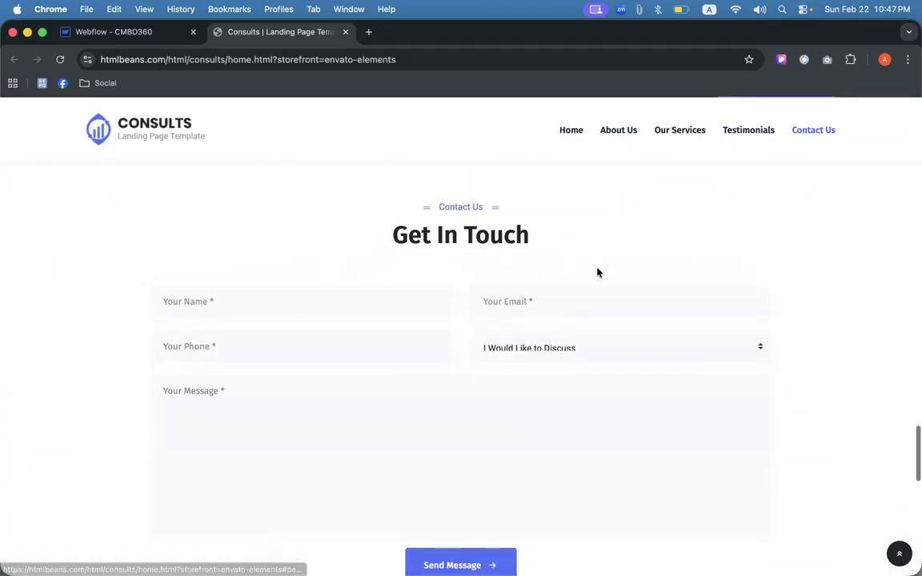
{"action": "scroll", "coordinate": [598, 368], "scroll_direction": "down", "scroll_amount": 2}
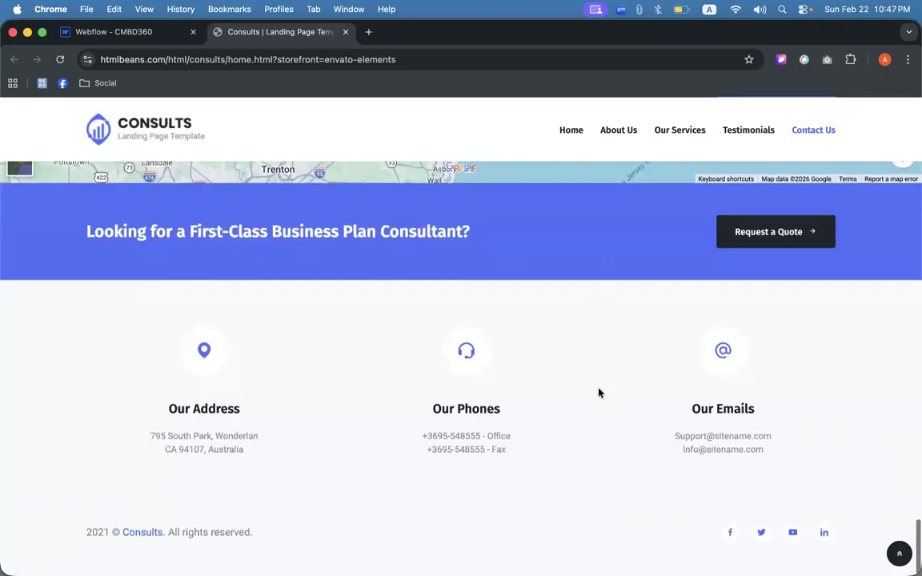
{"action": "scroll", "coordinate": [598, 389], "scroll_direction": "up", "scroll_amount": 20}
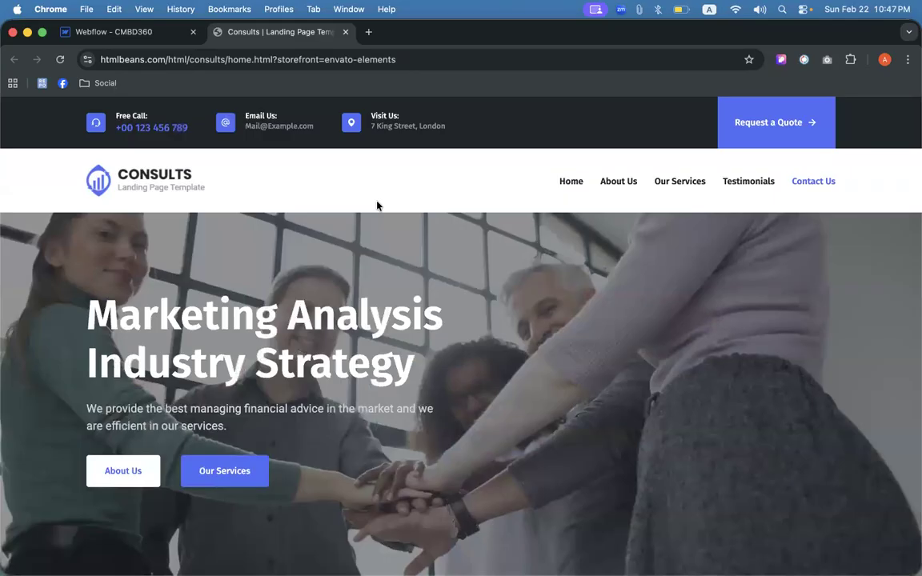
{"action": "right_click", "coordinate": [256, 107]}
{"action": "left_click", "coordinate": [199, 122]}
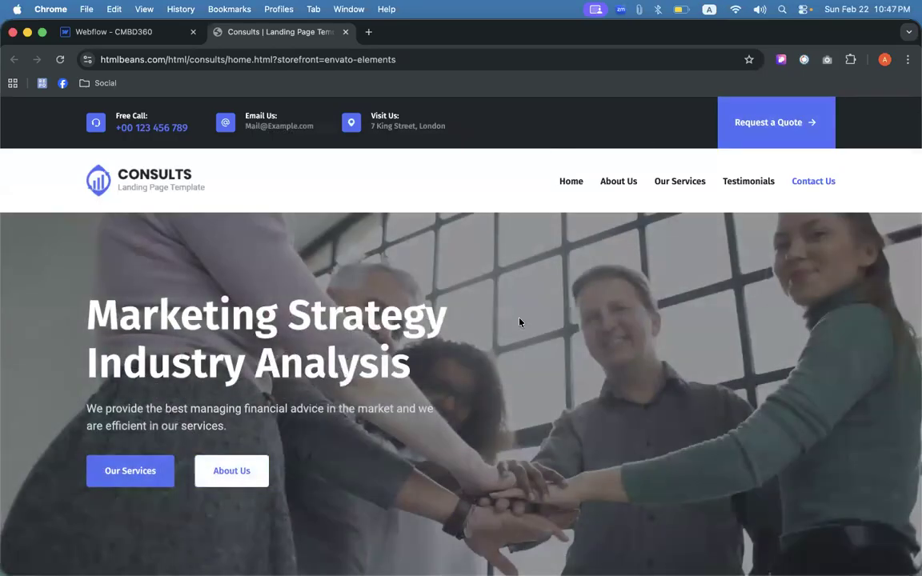
{"action": "scroll", "coordinate": [520, 321], "scroll_direction": "down", "scroll_amount": 1}
{"action": "scroll", "coordinate": [519, 321], "scroll_direction": "up", "scroll_amount": 1}
- Search Google for "pacifico landing page"
{"action": "left_click", "coordinate": [280, 59]}
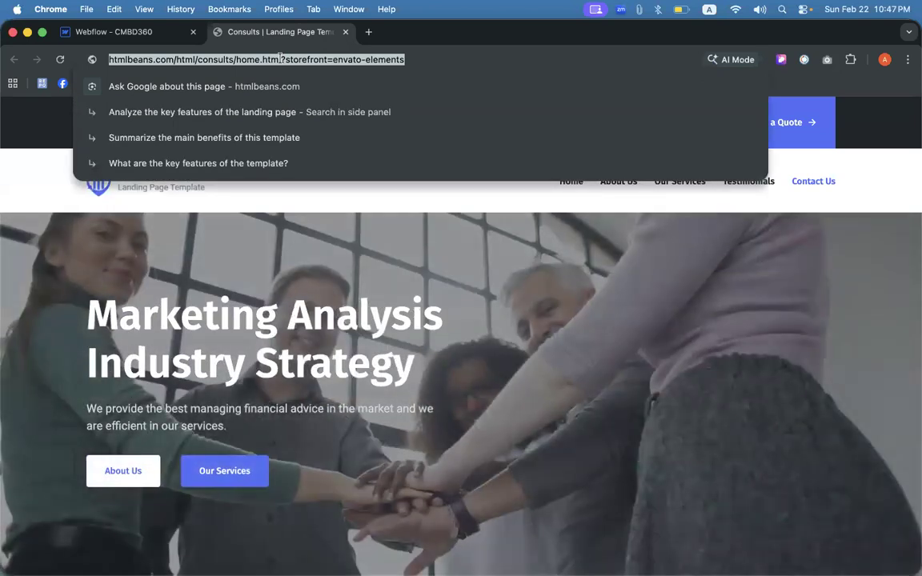
{"action": "type", "text": "pa"}
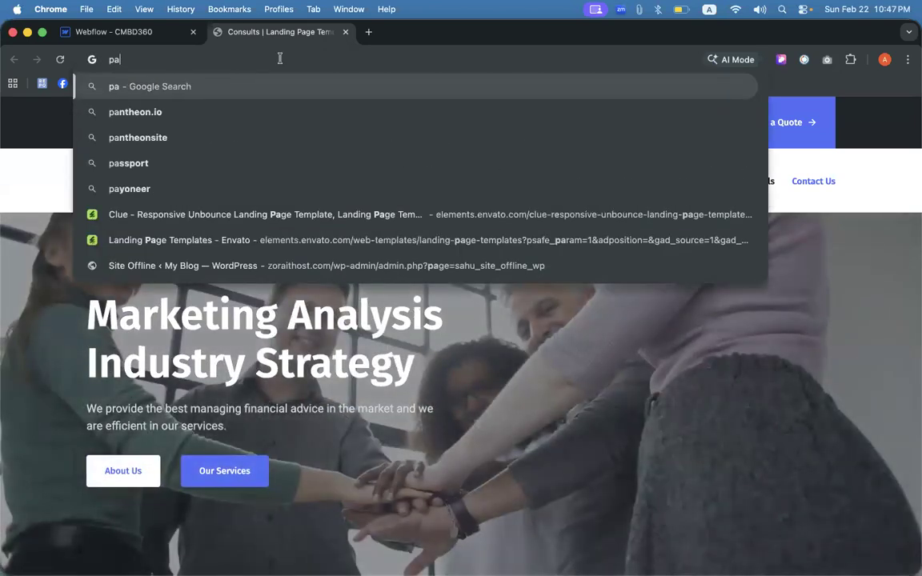
{"action": "type", "text": "c"}
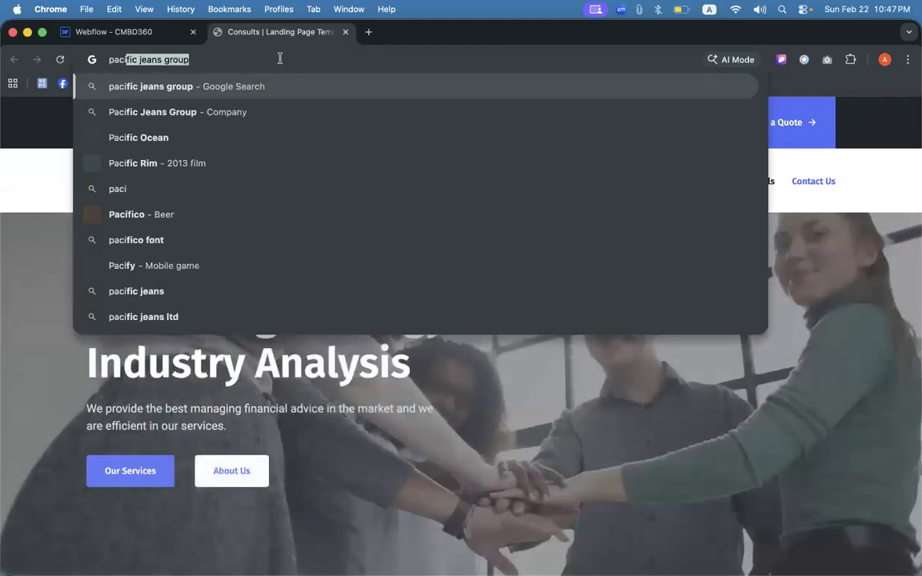
{"action": "type", "text": "ifico ladi"}
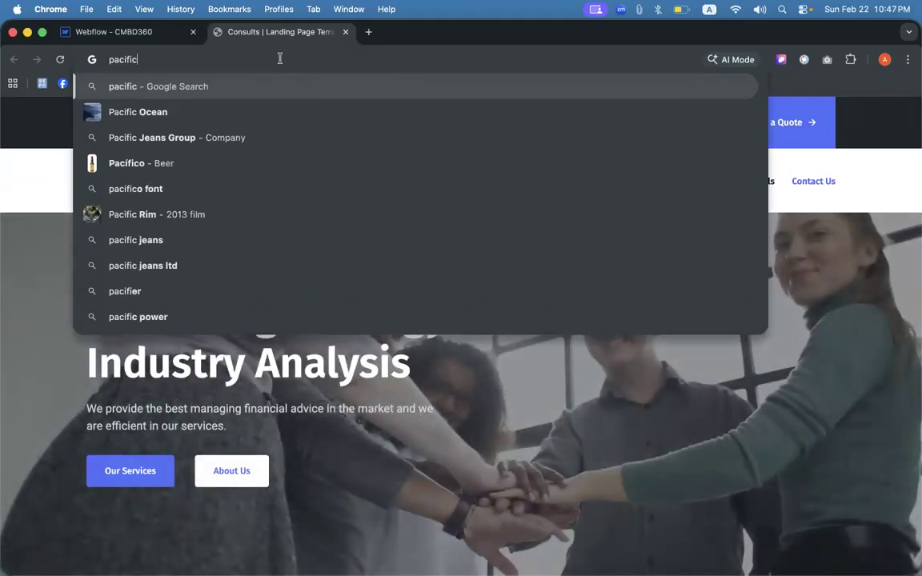
{"action": "key", "text": "BackSpace"}
{"action": "key", "text": "BackSpace"}
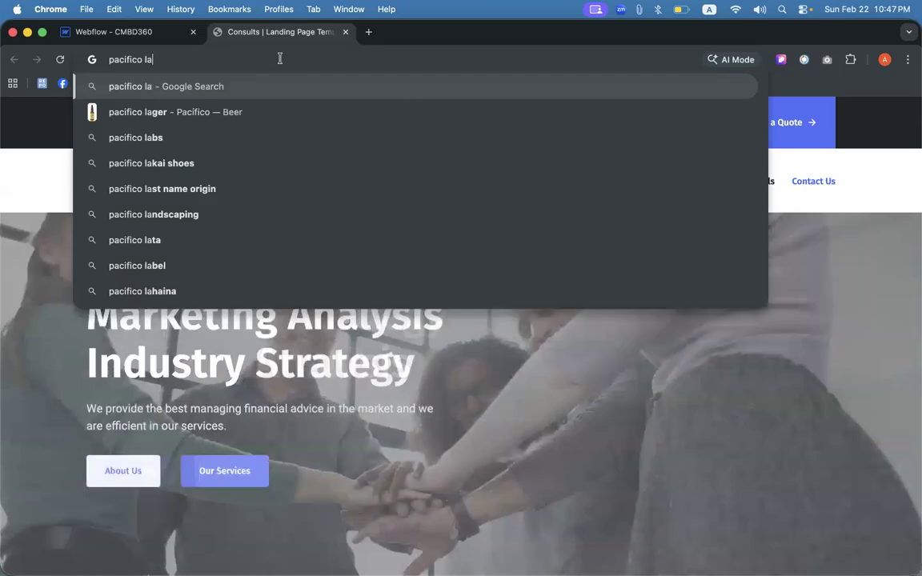
{"action": "type", "text": "nding page"}
{"action": "key", "text": "Return"}
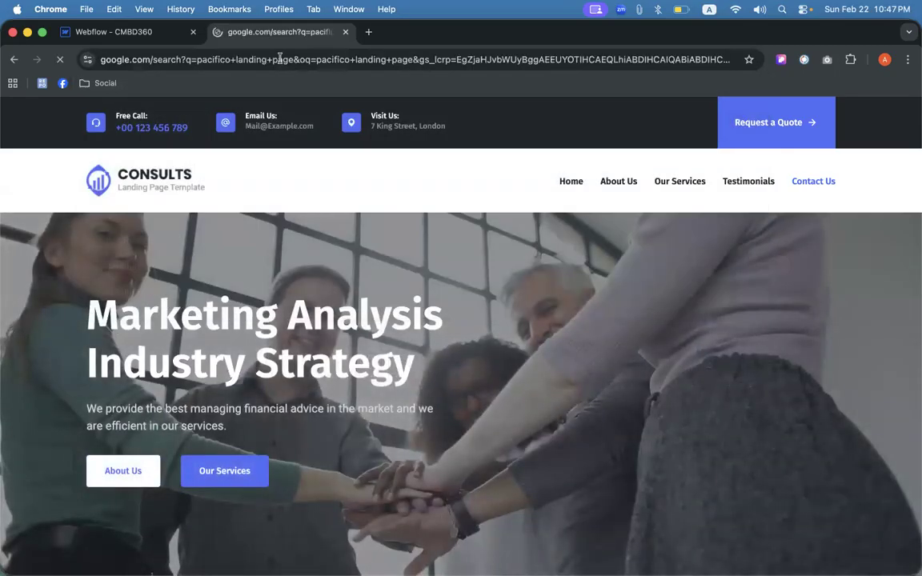
- Open the Etsy listing for the Pacifico Multipurpose HTML Landing Page and examine its preview, item details and shop reviews
{"action": "left_click", "coordinate": [176, 240]}
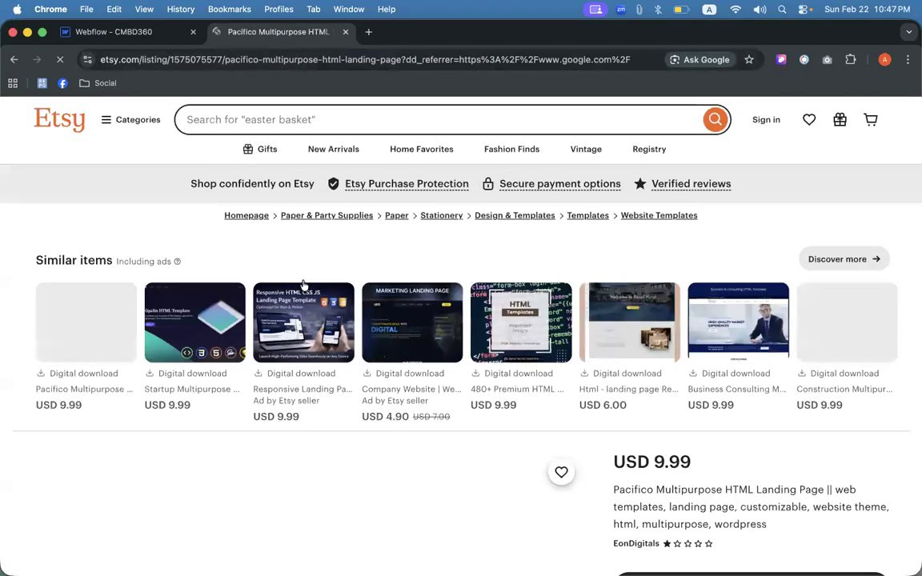
{"action": "scroll", "coordinate": [304, 286], "scroll_direction": "down", "scroll_amount": 1}
{"action": "scroll", "coordinate": [304, 286], "scroll_direction": "down", "scroll_amount": 5}
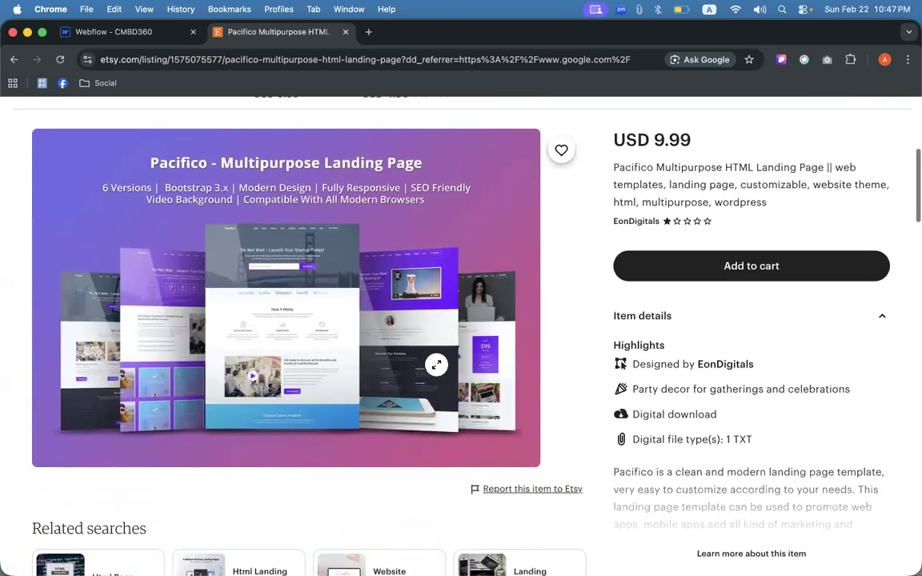
{"action": "scroll", "coordinate": [437, 367], "scroll_direction": "down", "scroll_amount": 3}
{"action": "scroll", "coordinate": [537, 341], "scroll_direction": "down", "scroll_amount": 2}
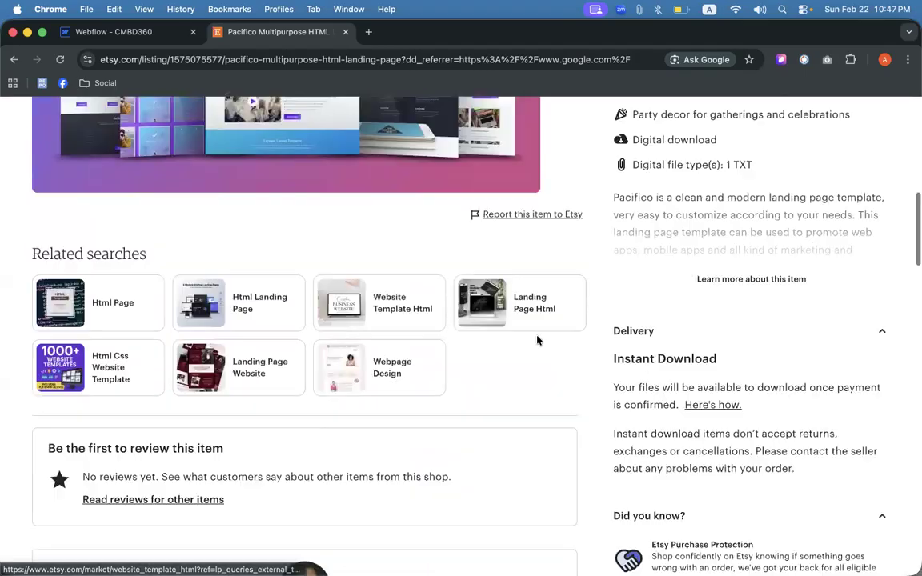
{"action": "scroll", "coordinate": [537, 341], "scroll_direction": "down", "scroll_amount": 5}
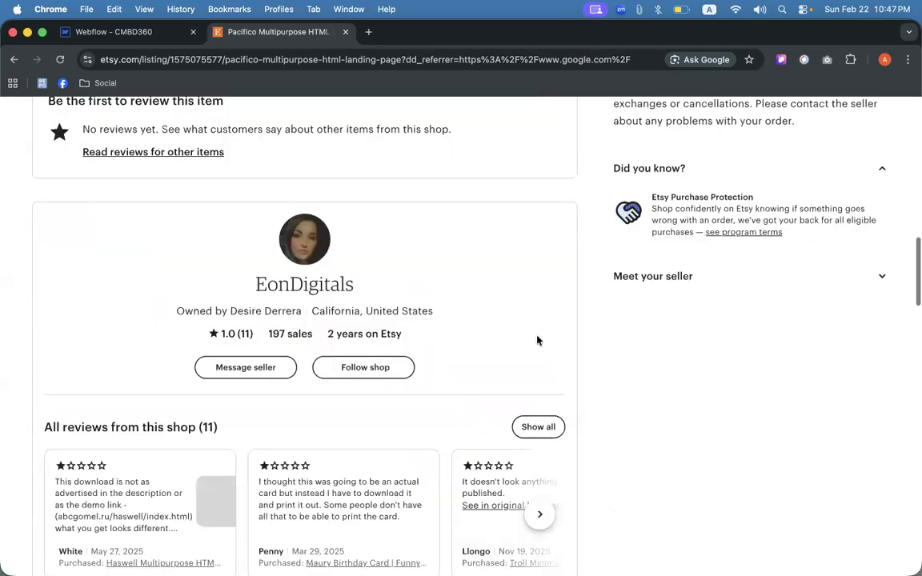
{"action": "scroll", "coordinate": [537, 341], "scroll_direction": "up", "scroll_amount": 6}
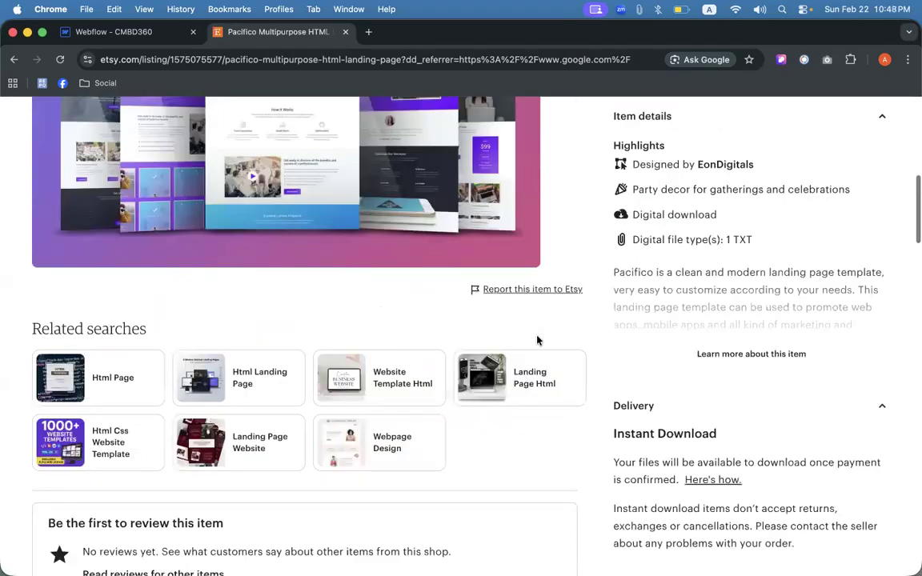
{"action": "scroll", "coordinate": [537, 341], "scroll_direction": "up", "scroll_amount": 3}
{"action": "scroll", "coordinate": [693, 307], "scroll_direction": "down", "scroll_amount": 3}
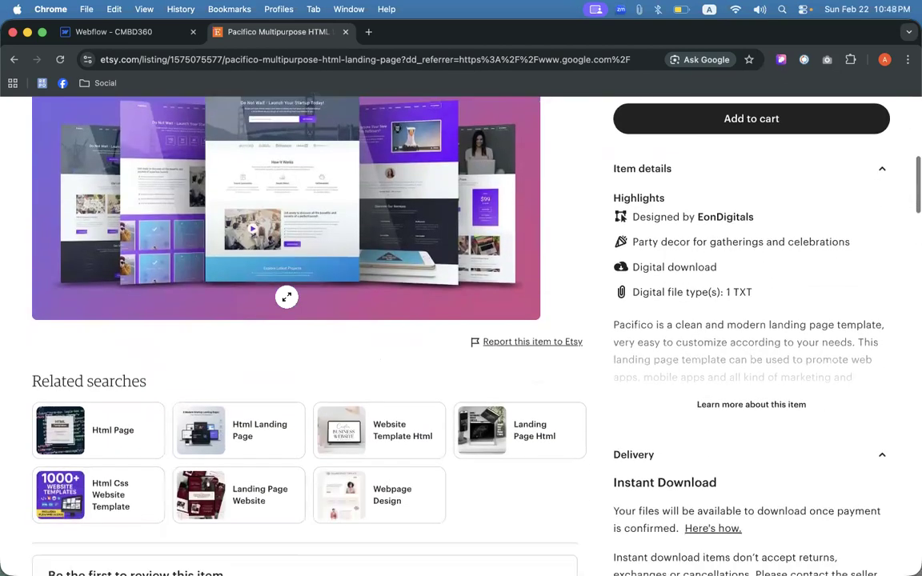
- View the Pacifico listing's preview image enlarged and close it
{"action": "left_click", "coordinate": [264, 175]}
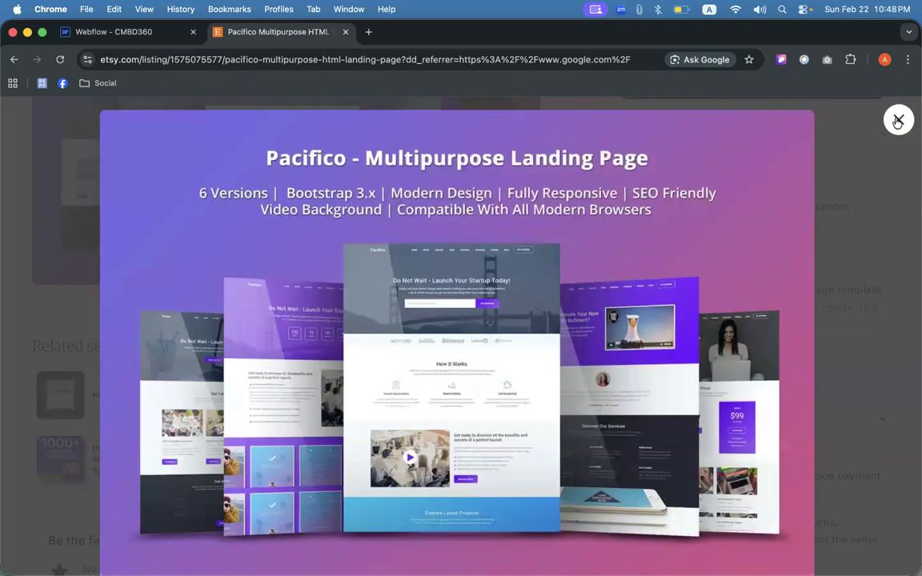
{"action": "left_click", "coordinate": [784, 232]}
{"action": "scroll", "coordinate": [784, 231], "scroll_direction": "up", "scroll_amount": 3}
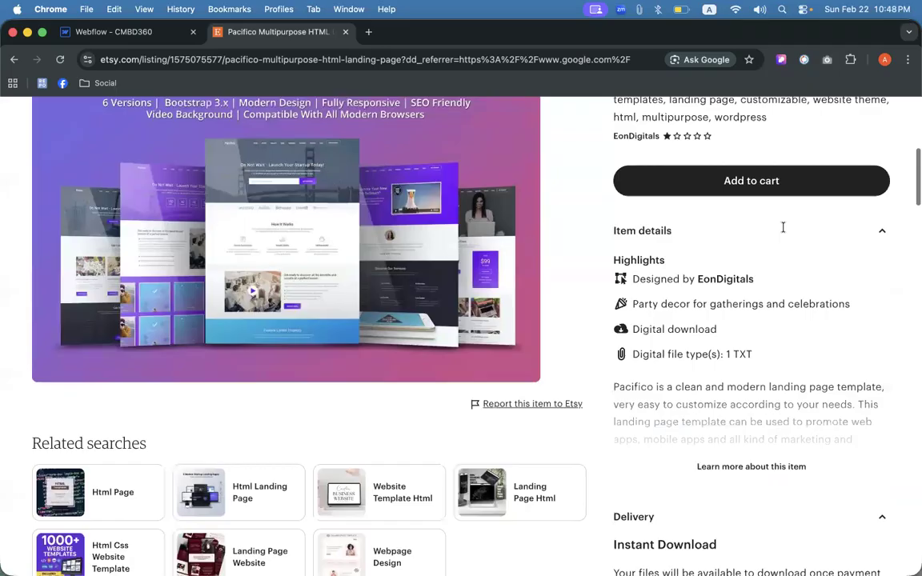
{"action": "scroll", "coordinate": [783, 231], "scroll_direction": "up", "scroll_amount": 2}
- Return to the search results and open the Envato blog article on the top 10 landing page templates
{"action": "left_click", "coordinate": [13, 60]}
{"action": "scroll", "coordinate": [169, 248], "scroll_direction": "down", "scroll_amount": 2}
{"action": "left_click", "coordinate": [183, 287]}
- Look through the article's ranked templates and find the entry for Pacifico – Multipurpose HTML Landing Page
{"action": "scroll", "coordinate": [253, 367], "scroll_direction": "down", "scroll_amount": 3}
{"action": "scroll", "coordinate": [252, 367], "scroll_direction": "down", "scroll_amount": 10}
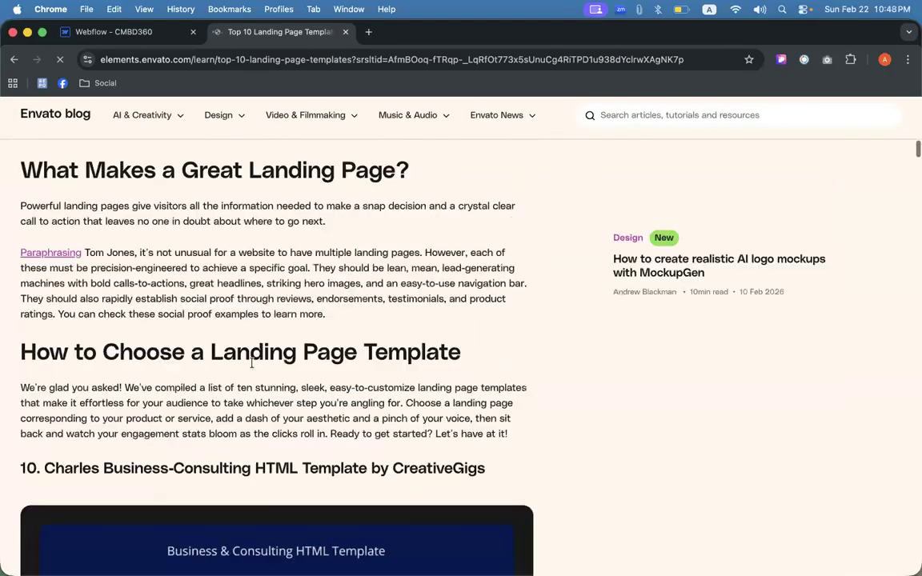
{"action": "scroll", "coordinate": [251, 362], "scroll_direction": "down", "scroll_amount": 10}
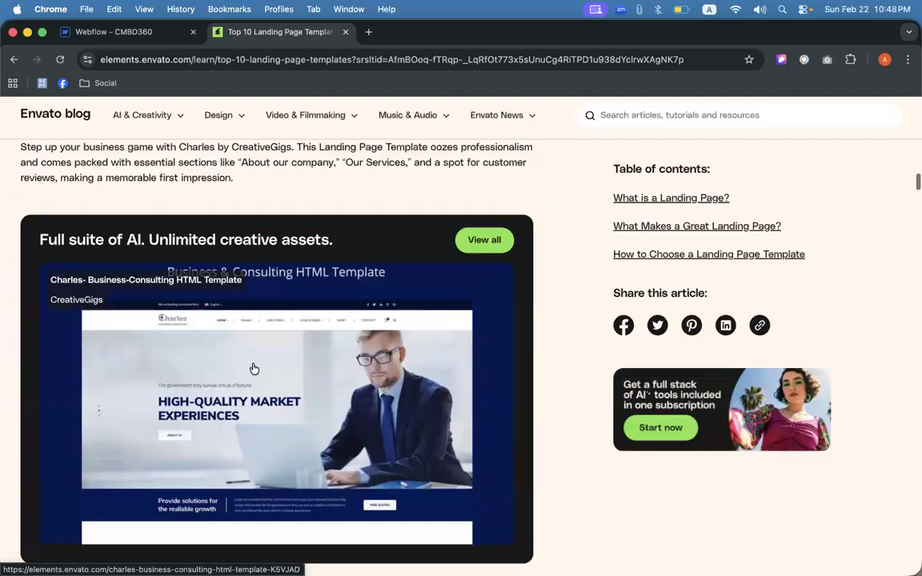
{"action": "scroll", "coordinate": [252, 367], "scroll_direction": "down", "scroll_amount": 10}
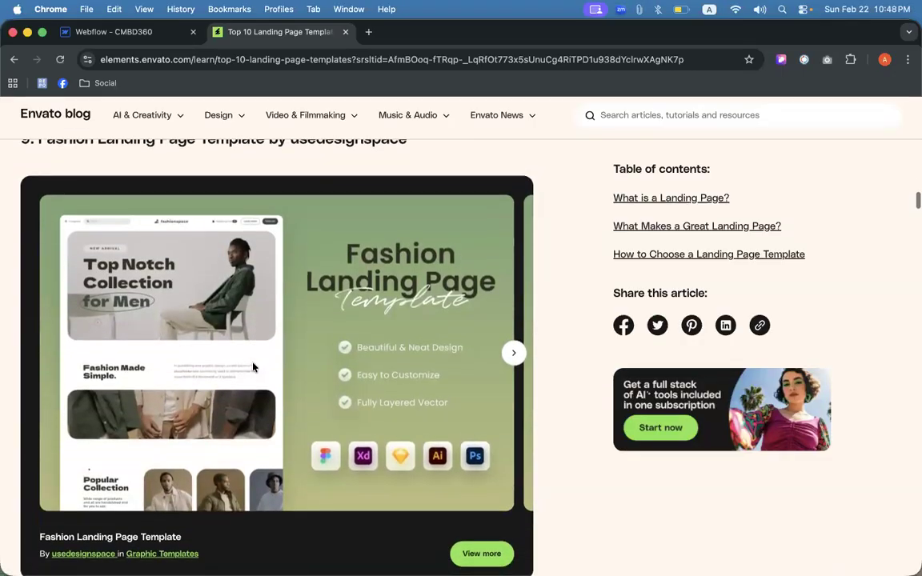
{"action": "scroll", "coordinate": [253, 367], "scroll_direction": "down", "scroll_amount": 12}
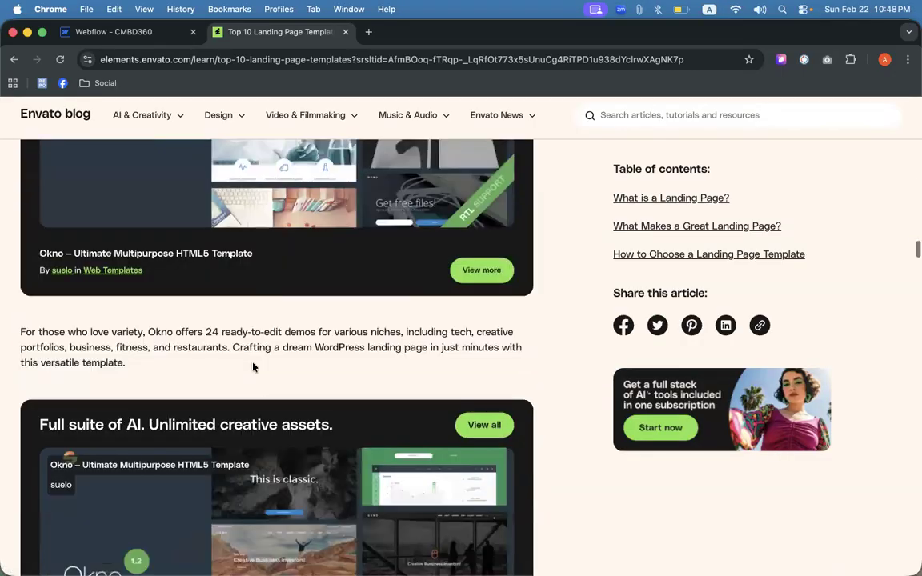
{"action": "scroll", "coordinate": [253, 367], "scroll_direction": "down", "scroll_amount": 12}
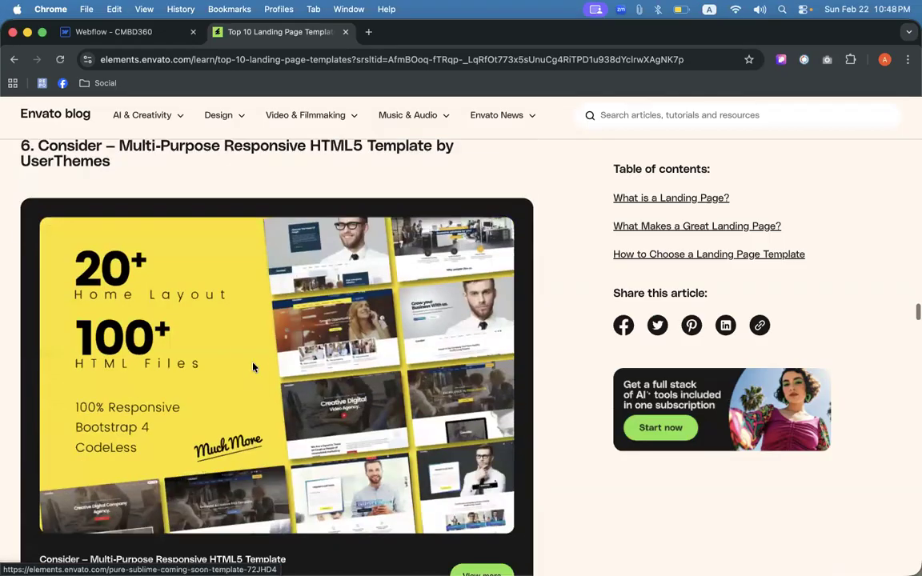
{"action": "scroll", "coordinate": [253, 368], "scroll_direction": "down", "scroll_amount": 12}
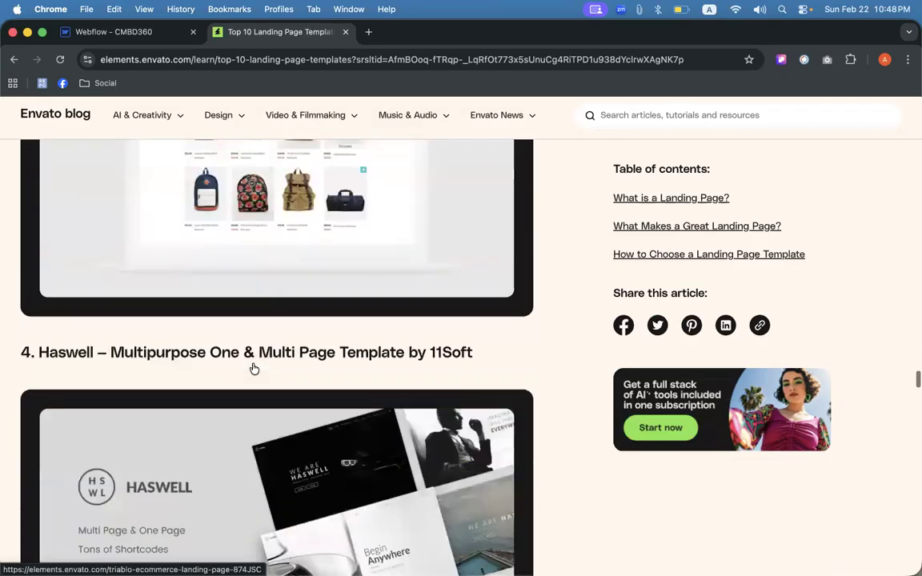
{"action": "scroll", "coordinate": [253, 367], "scroll_direction": "down", "scroll_amount": 12}
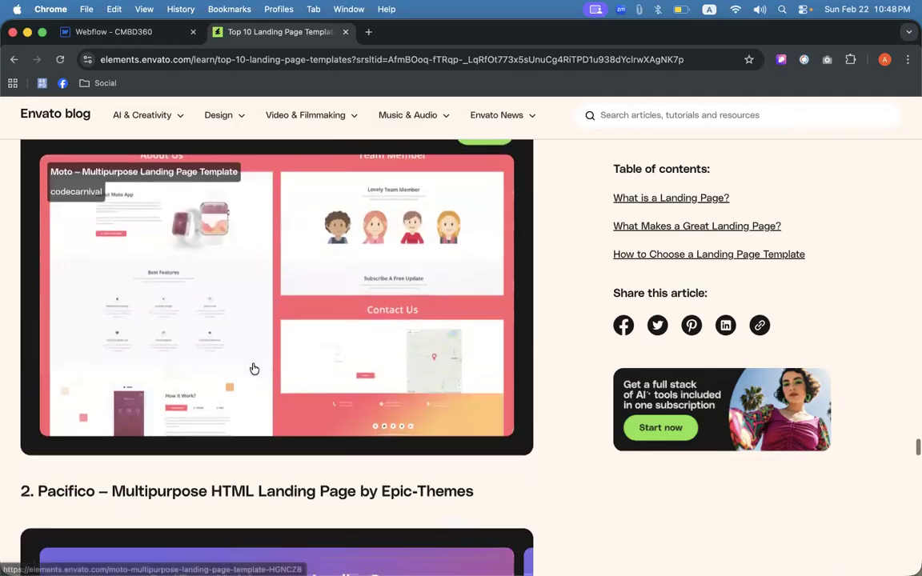
{"action": "scroll", "coordinate": [264, 367], "scroll_direction": "down", "scroll_amount": 3}
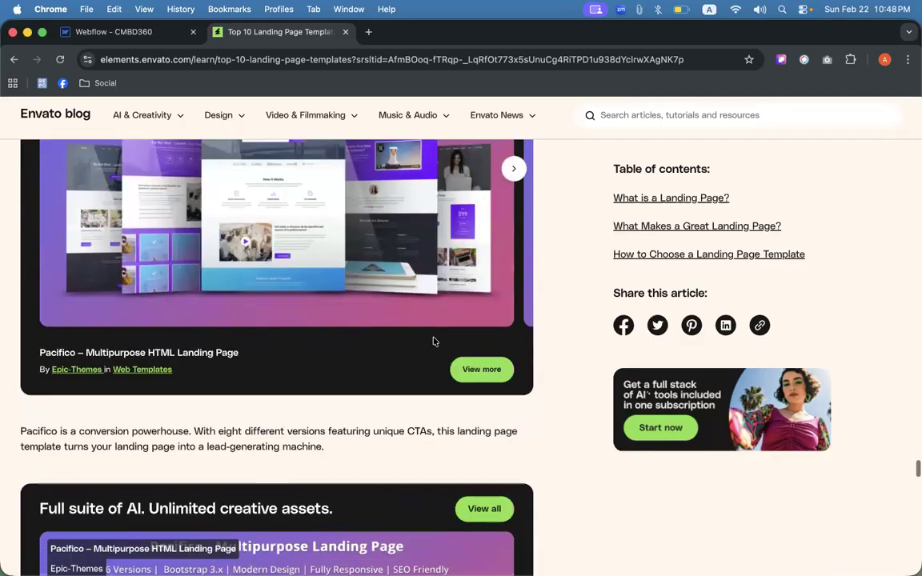
{"action": "scroll", "coordinate": [416, 336], "scroll_direction": "up", "scroll_amount": 3}
{"action": "scroll", "coordinate": [394, 334], "scroll_direction": "up", "scroll_amount": 5}
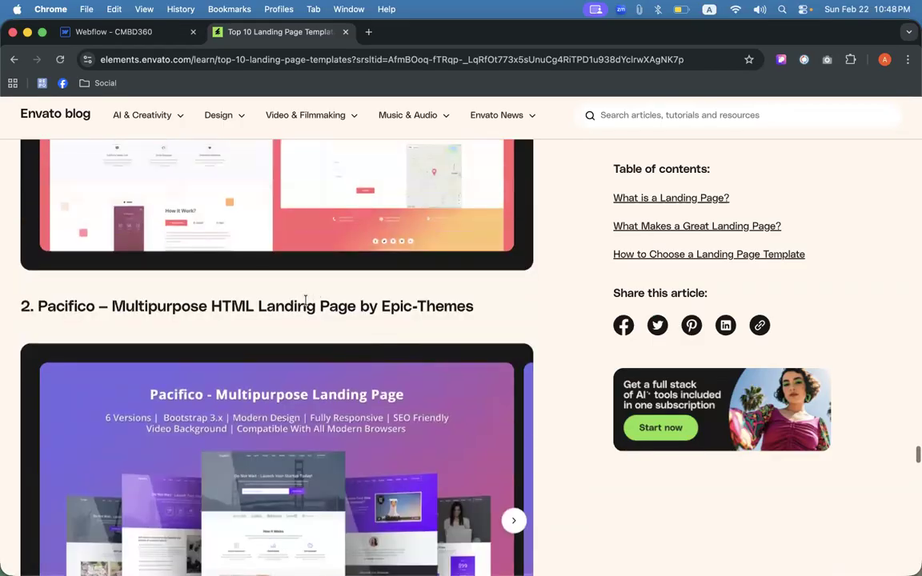
- Search Google for the article heading "2. Pacifico – Multipurpose HTML Landing Page by Epic-Themes" and close the Envato article
{"action": "triple_click", "coordinate": [298, 308]}
{"action": "right_click", "coordinate": [299, 307]}
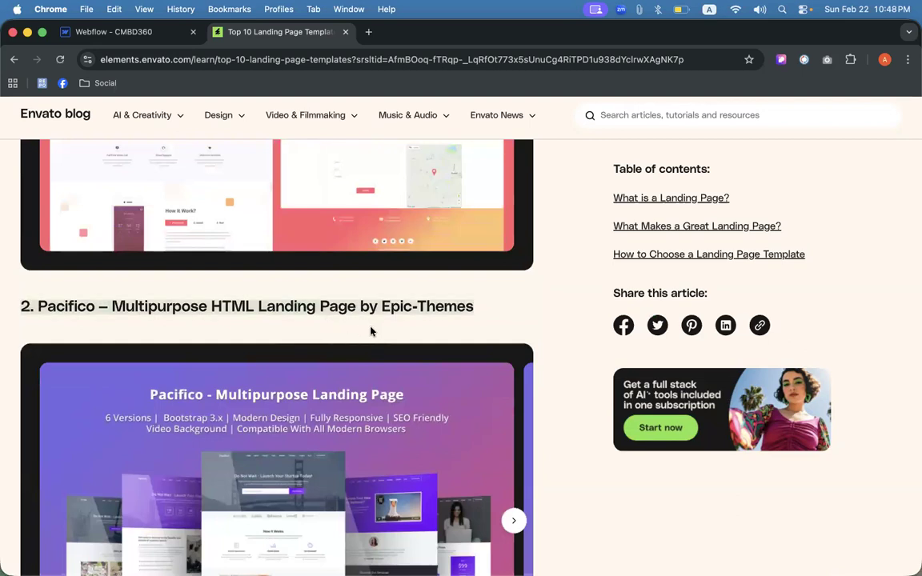
{"action": "left_click", "coordinate": [411, 370]}
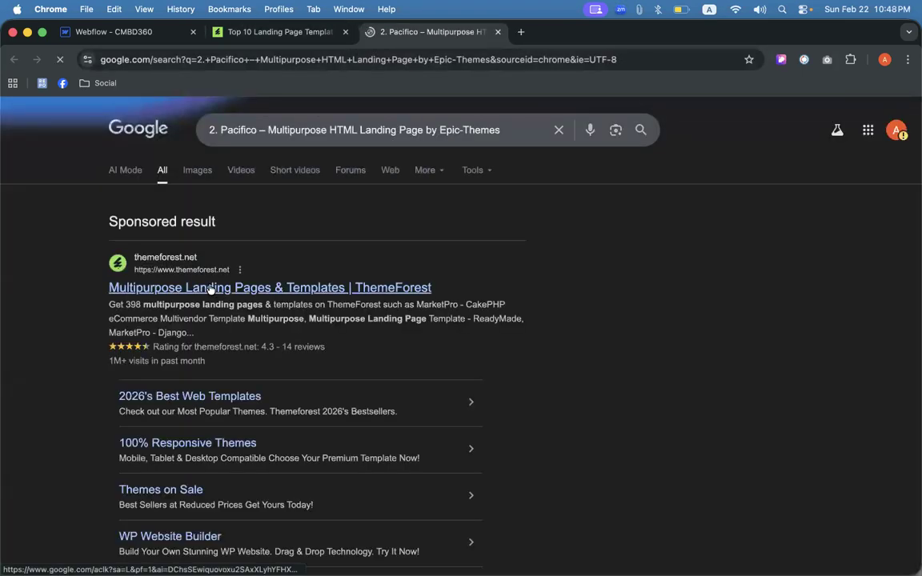
{"action": "left_click", "coordinate": [345, 32]}
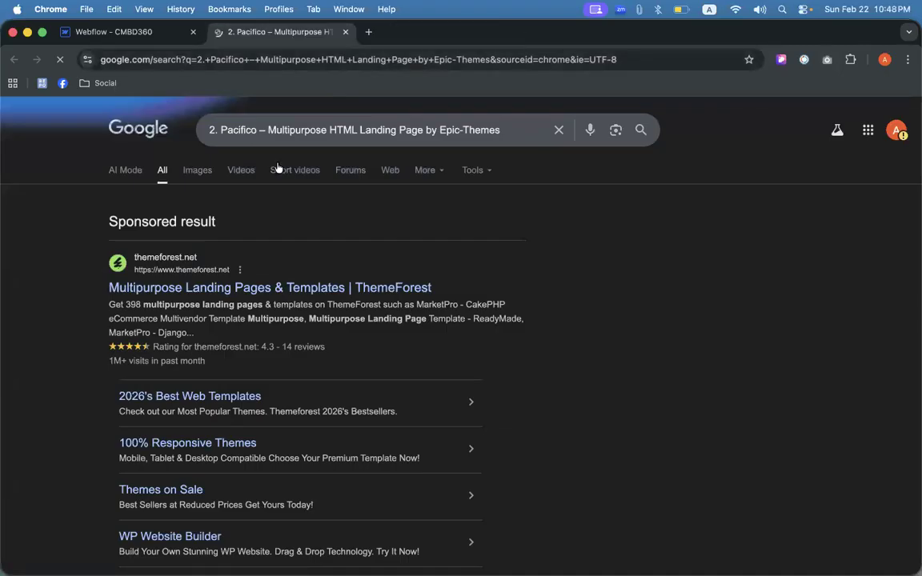
- Open ThemeForest's sponsored multipurpose landing pages result, look through the listed templates and return to the search results
{"action": "left_click", "coordinate": [279, 250]}
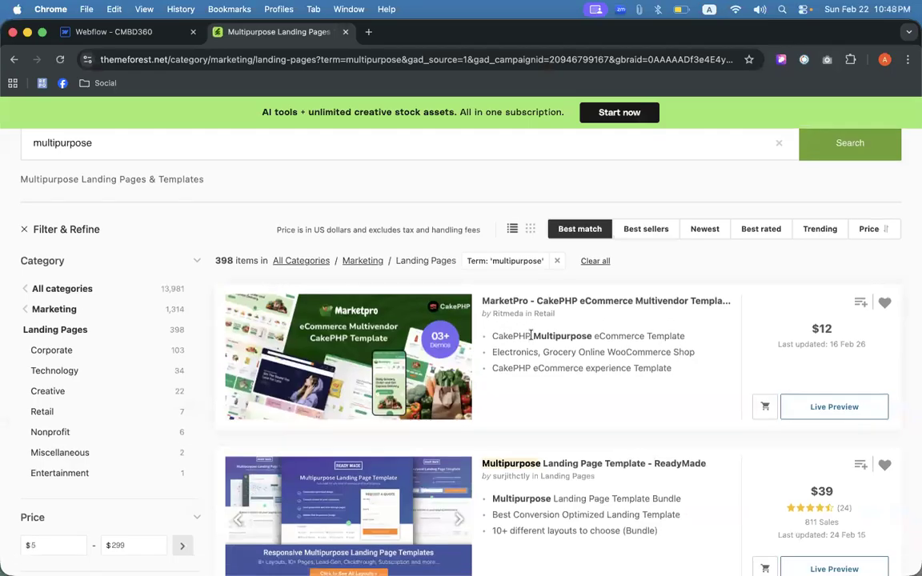
{"action": "scroll", "coordinate": [531, 339], "scroll_direction": "down", "scroll_amount": 5}
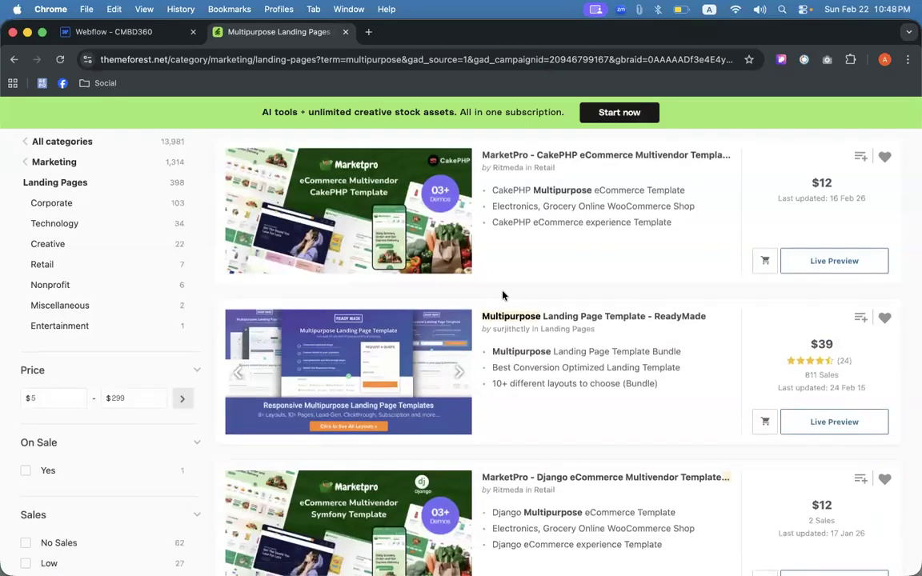
{"action": "scroll", "coordinate": [502, 295], "scroll_direction": "down", "scroll_amount": 14}
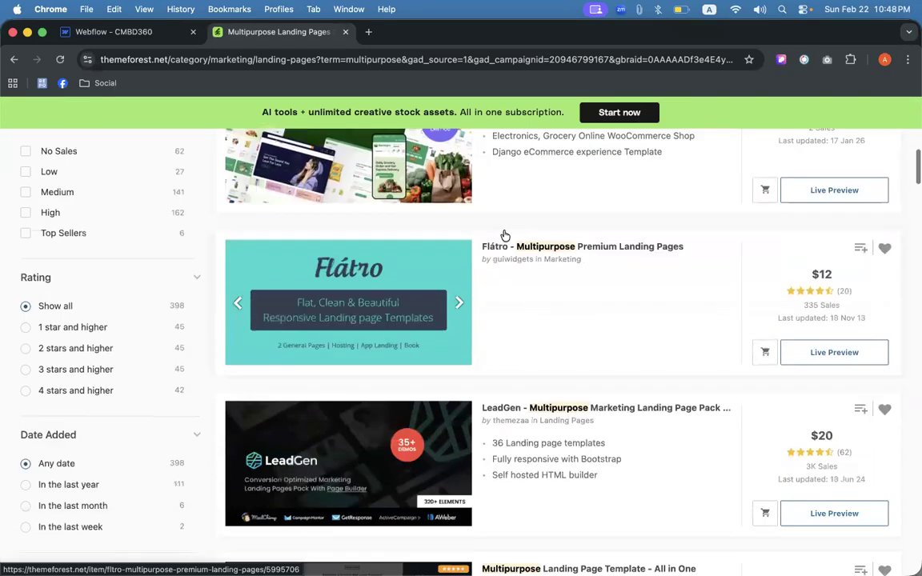
{"action": "scroll", "coordinate": [505, 235], "scroll_direction": "up", "scroll_amount": 20}
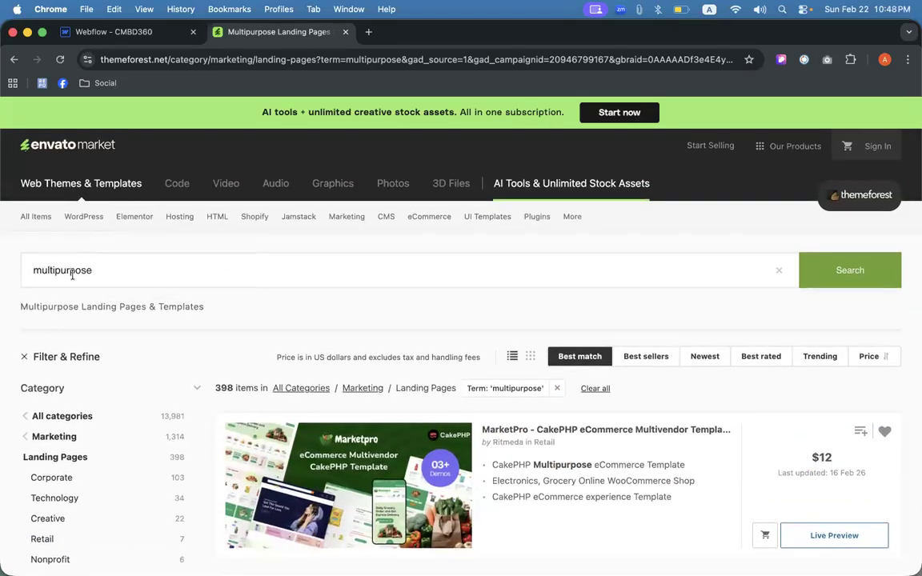
{"action": "left_click", "coordinate": [14, 59]}
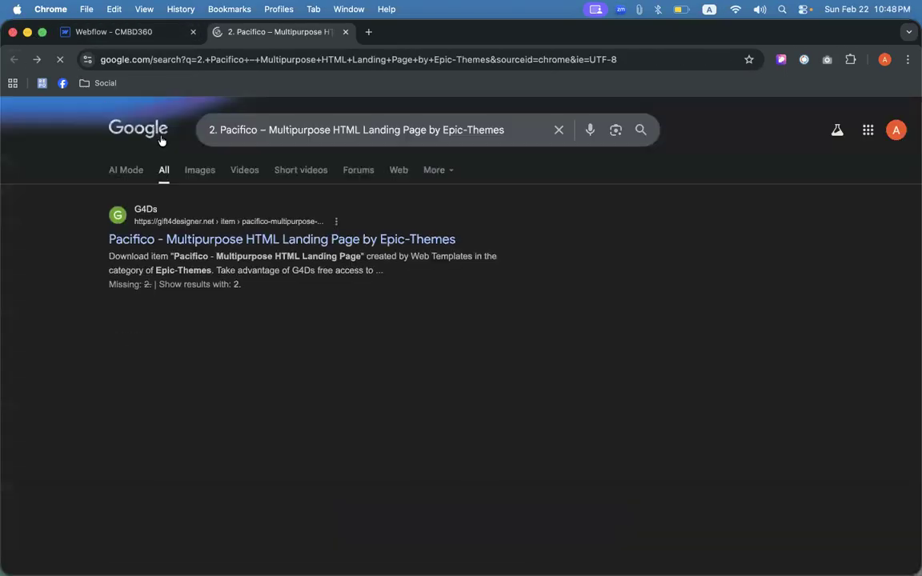
- Look through the Pacifico search results, open the Envato article "Top 10 Landing Page Templates 2025" and return to the results
{"action": "left_click_drag", "start_coordinate": [107, 241], "coordinate": [136, 239]}
{"action": "scroll", "coordinate": [129, 329], "scroll_direction": "down", "scroll_amount": 4}
{"action": "scroll", "coordinate": [80, 393], "scroll_direction": "down", "scroll_amount": 1}
{"action": "scroll", "coordinate": [80, 376], "scroll_direction": "up", "scroll_amount": 2}
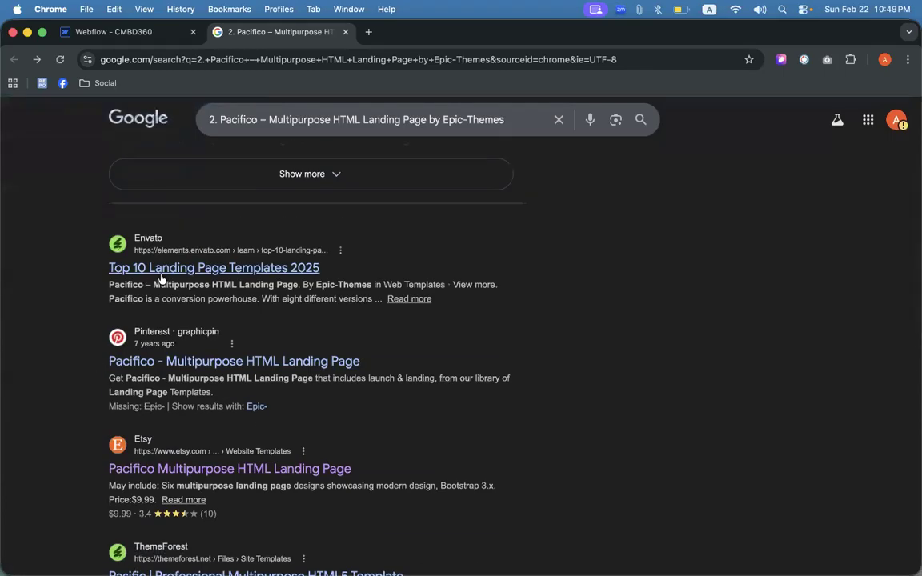
{"action": "left_click", "coordinate": [132, 267]}
{"action": "left_click", "coordinate": [14, 60]}
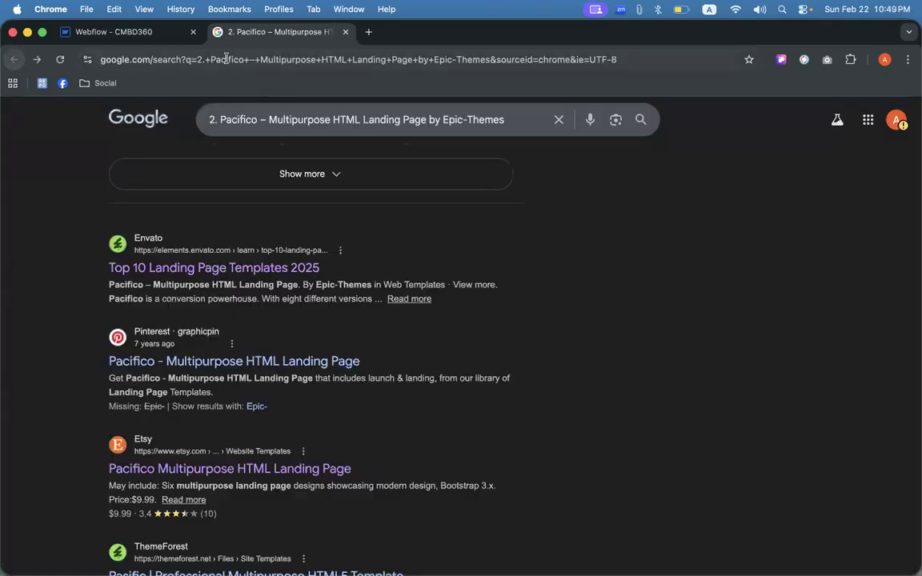
- Remove the leading "2." from the search query, run the search again and look through the Pacifico results
{"action": "left_click", "coordinate": [221, 118]}
{"action": "key", "text": "BackSpace"}
{"action": "key", "text": "BackSpace"}
{"action": "key", "text": "BackSpace"}
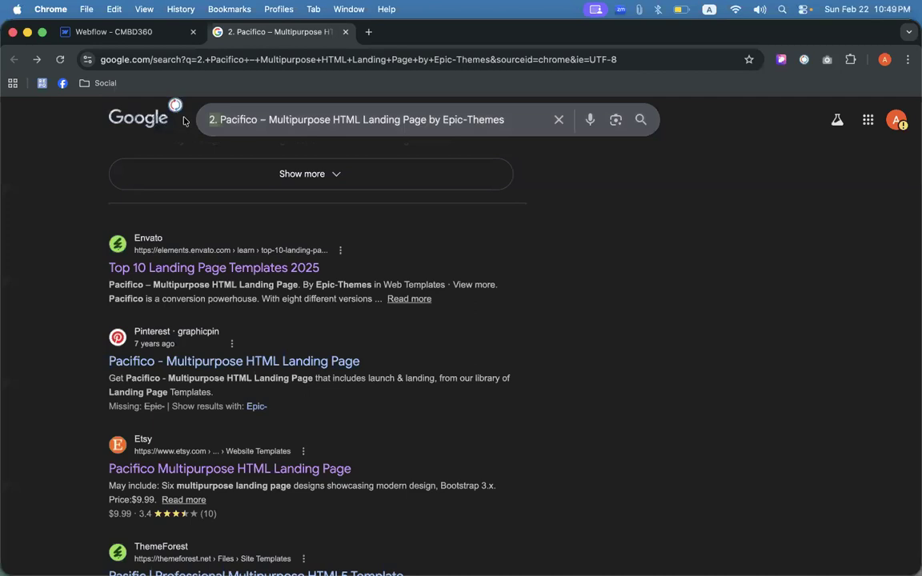
{"action": "key", "text": "Return"}
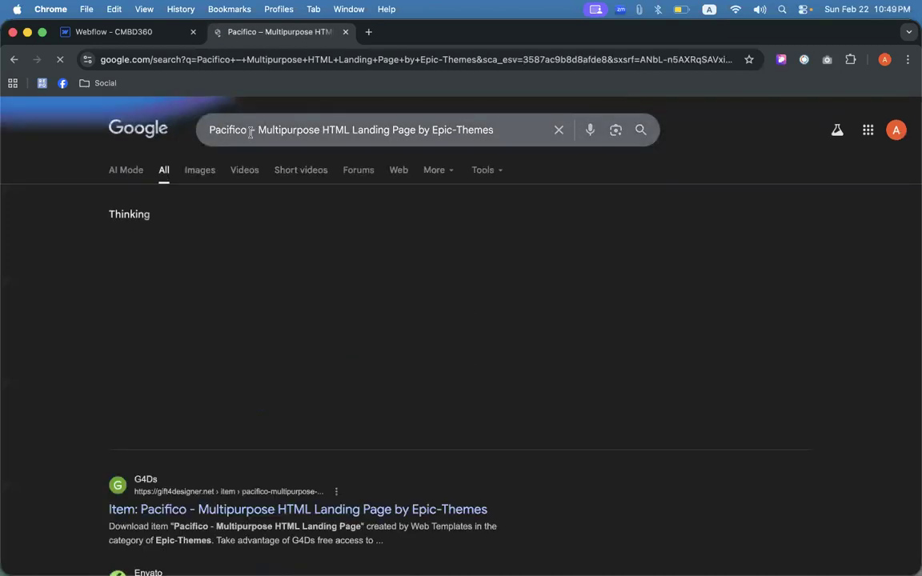
{"action": "scroll", "coordinate": [58, 335], "scroll_direction": "down", "scroll_amount": 2}
{"action": "scroll", "coordinate": [58, 334], "scroll_direction": "down", "scroll_amount": 3}
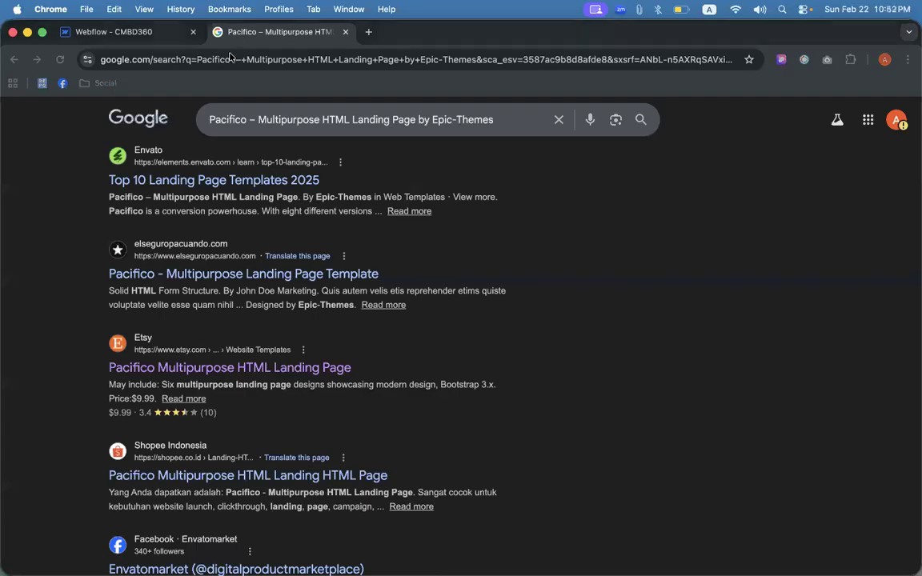
{"action": "key", "text": "super+q"}
{"action": "key", "text": "Return"}
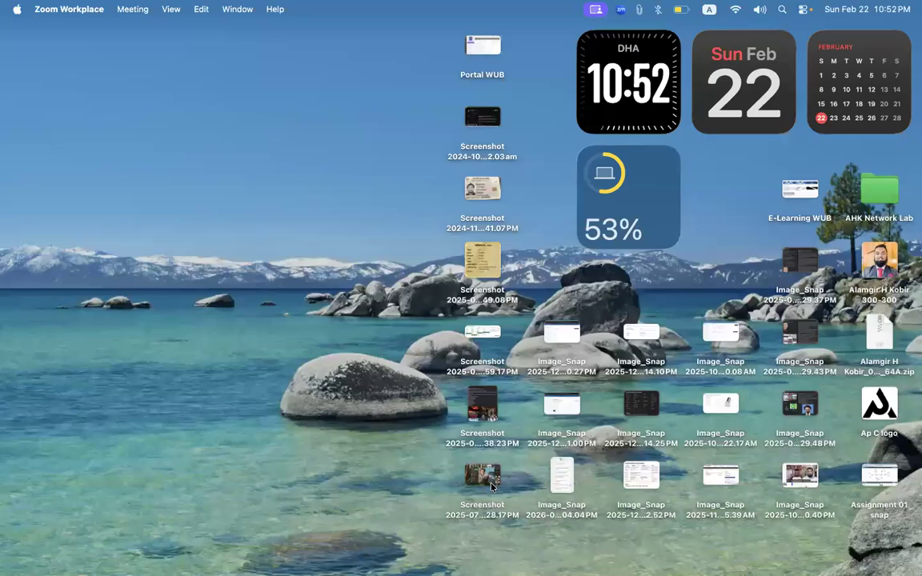
{"action": "key", "text": "super+Tab"}
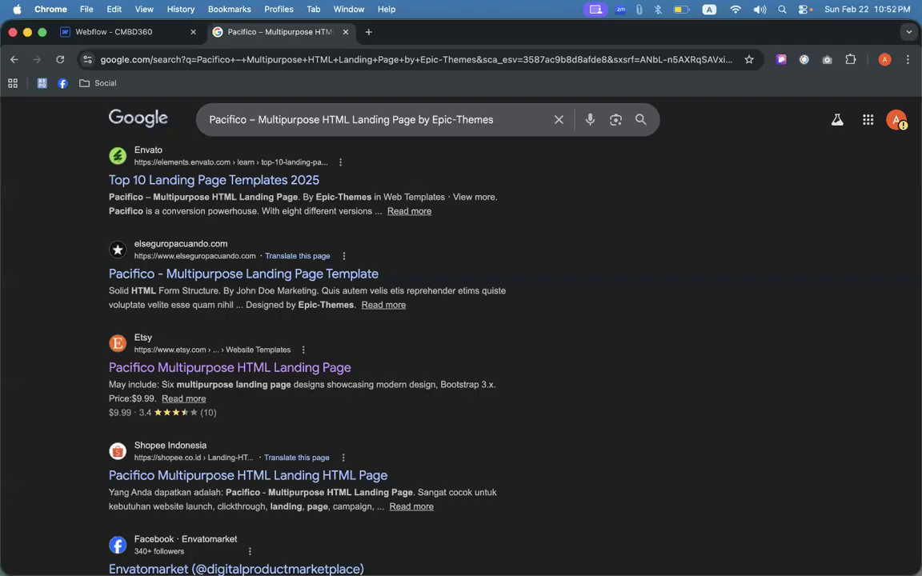
{"action": "left_click", "coordinate": [220, 60]}
{"action": "type", "text": "https://themesbrand.com/hiric/layout/index-1.html"}
{"action": "key", "text": "Return"}
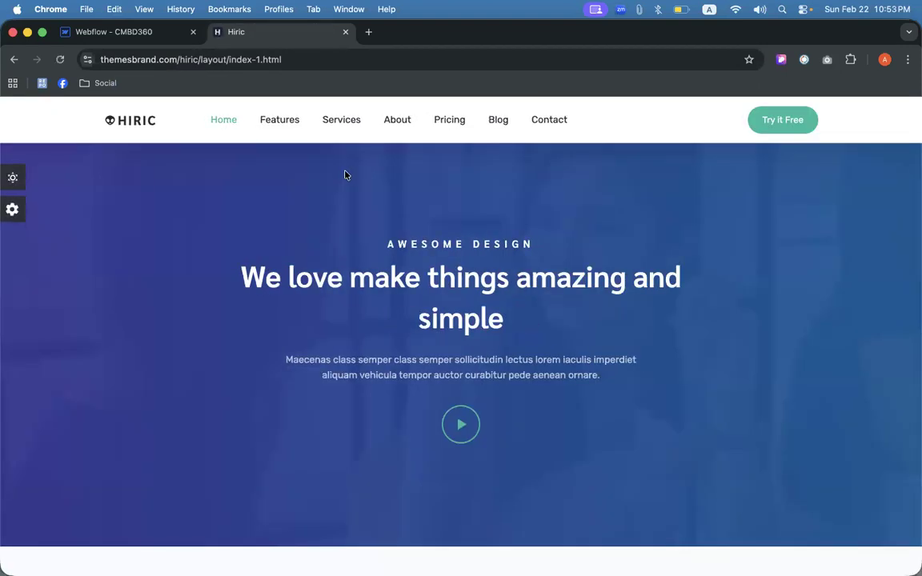
- Examine the header and hero area of the Hiric demo, switching briefly to the Webflow project and back
{"action": "scroll", "coordinate": [444, 251], "scroll_direction": "down", "scroll_amount": 5}
{"action": "scroll", "coordinate": [444, 252], "scroll_direction": "up", "scroll_amount": 5}
{"action": "scroll", "coordinate": [444, 252], "scroll_direction": "down", "scroll_amount": 1}
{"action": "scroll", "coordinate": [590, 467], "scroll_direction": "down", "scroll_amount": 3}
{"action": "scroll", "coordinate": [488, 436], "scroll_direction": "up", "scroll_amount": 4}
{"action": "scroll", "coordinate": [375, 494], "scroll_direction": "down", "scroll_amount": 1}
{"action": "left_click", "coordinate": [164, 36]}
{"action": "left_click", "coordinate": [229, 41]}
{"action": "left_click_drag", "start_coordinate": [907, 141], "coordinate": [163, 117]}
{"action": "left_click", "coordinate": [249, 189]}
- Frame the header's logo, menu links and Try it Free button in turn with a screenshot selection, and close the capture tool
{"action": "key", "text": "super+shift+5"}
{"action": "left_click_drag", "start_coordinate": [325, 438], "coordinate": [58, 118]}
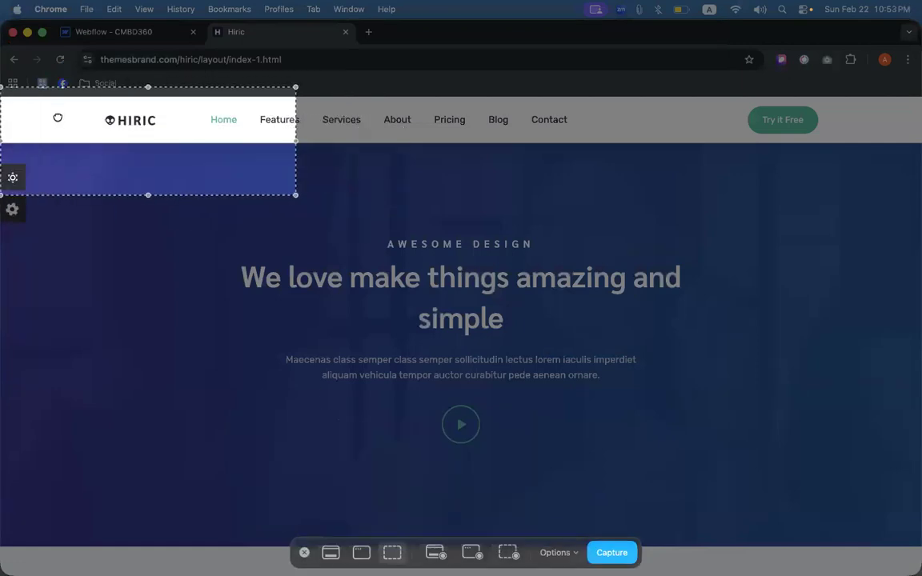
{"action": "left_click_drag", "start_coordinate": [297, 121], "coordinate": [198, 124]}
{"action": "left_click_drag", "start_coordinate": [108, 120], "coordinate": [305, 124]}
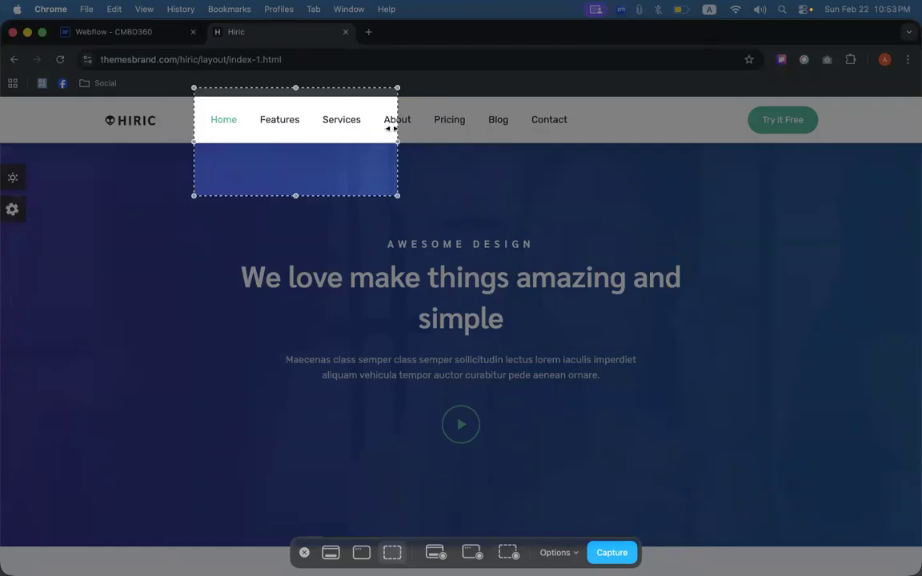
{"action": "left_click_drag", "start_coordinate": [392, 128], "coordinate": [834, 139]}
{"action": "left_click_drag", "start_coordinate": [522, 141], "coordinate": [607, 136]}
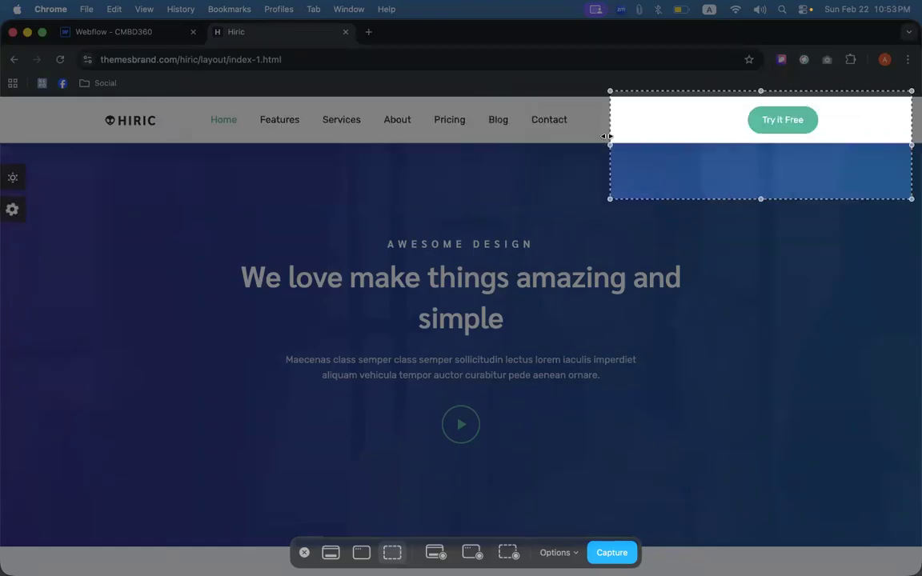
{"action": "key", "text": "Escape"}
- Look through the Hiric page from the hero past the services and "Build your dream website today" sections, and return to the start
{"action": "scroll", "coordinate": [260, 130], "scroll_direction": "down", "scroll_amount": 5}
{"action": "scroll", "coordinate": [260, 131], "scroll_direction": "up", "scroll_amount": 5}
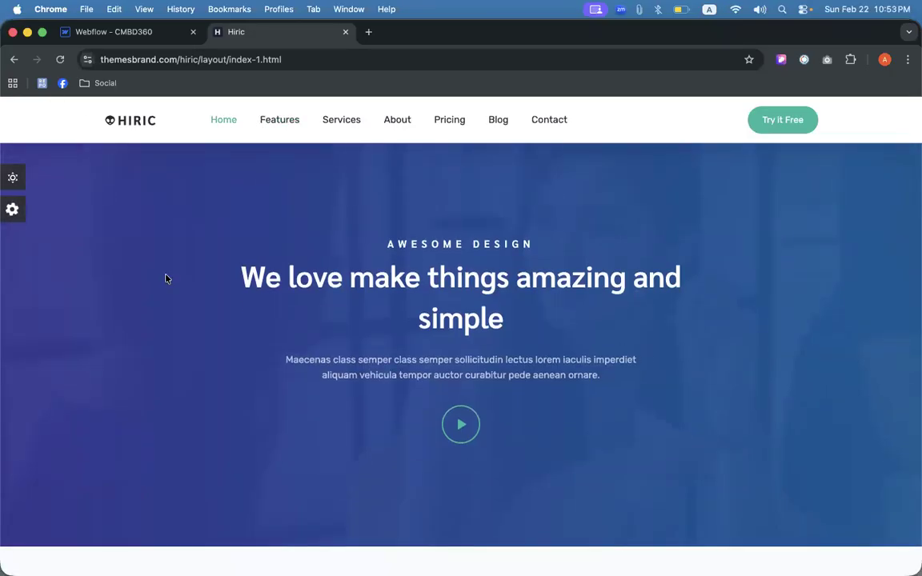
{"action": "scroll", "coordinate": [167, 278], "scroll_direction": "down", "scroll_amount": 15}
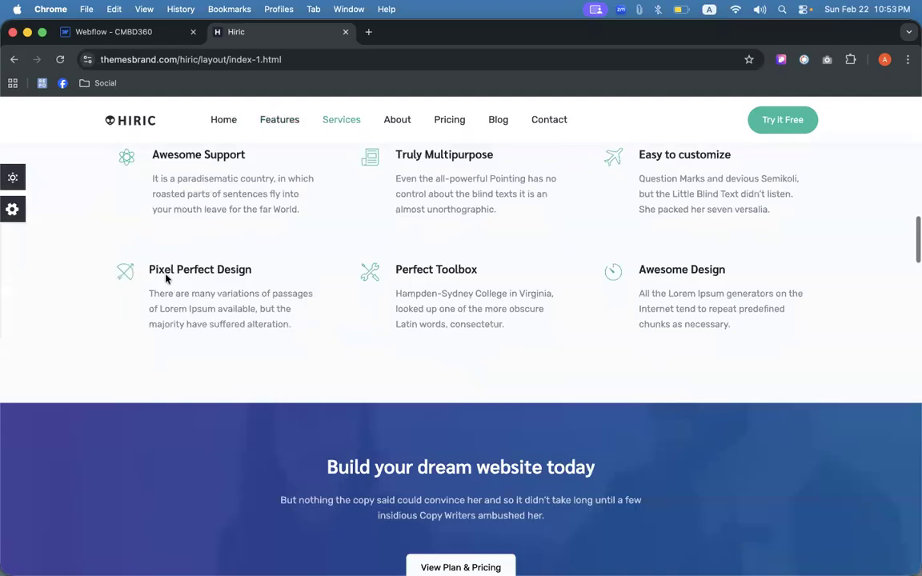
{"action": "scroll", "coordinate": [166, 278], "scroll_direction": "down", "scroll_amount": 5}
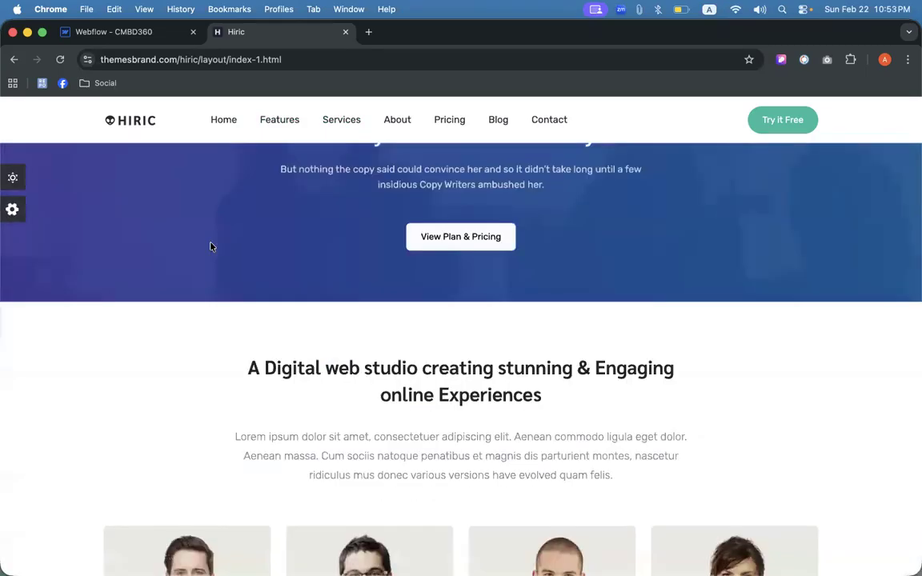
{"action": "scroll", "coordinate": [362, 274], "scroll_direction": "up", "scroll_amount": 20}
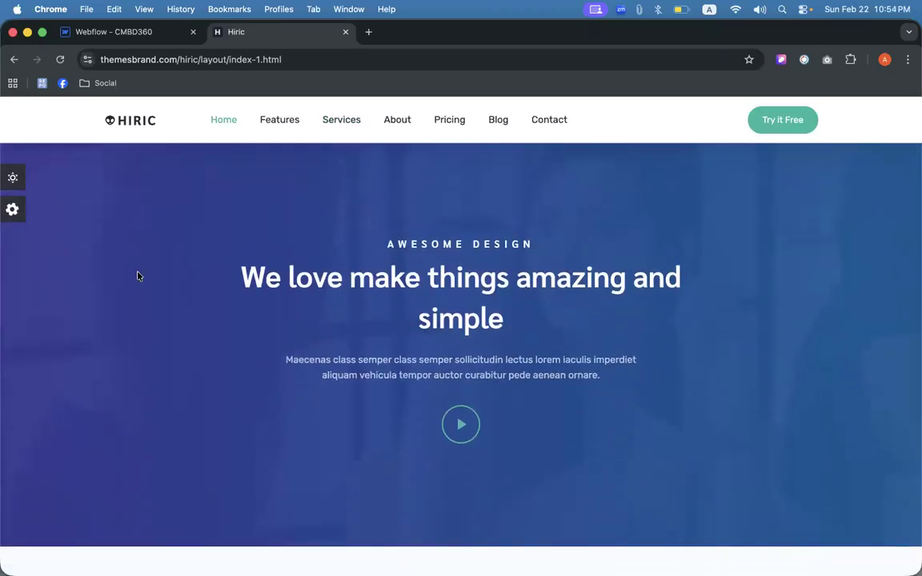
- Examine the Hiric page's full section order, from client logos and services to pricing, contact form and footer, and return to the header
{"action": "scroll", "coordinate": [261, 329], "scroll_direction": "down", "scroll_amount": 5}
{"action": "scroll", "coordinate": [261, 328], "scroll_direction": "down", "scroll_amount": 1}
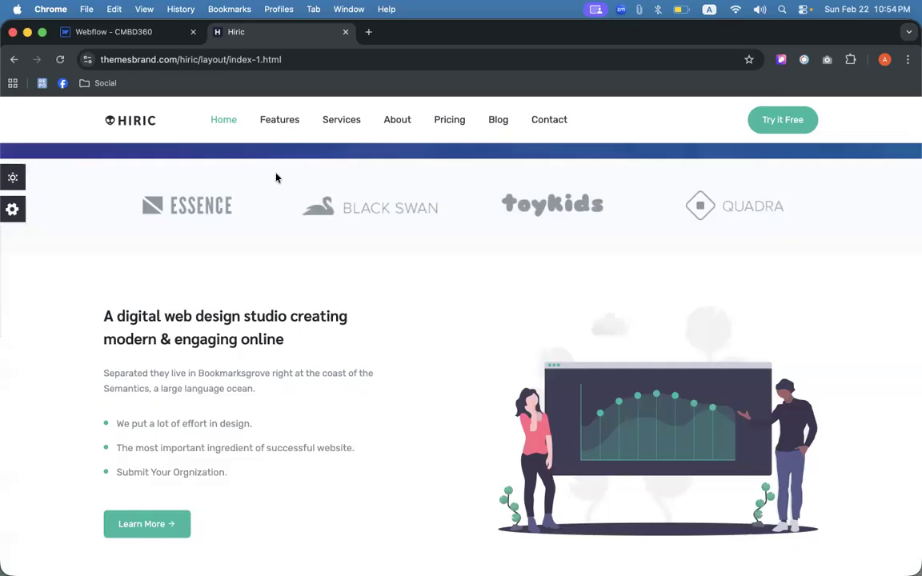
{"action": "scroll", "coordinate": [268, 360], "scroll_direction": "down", "scroll_amount": 2}
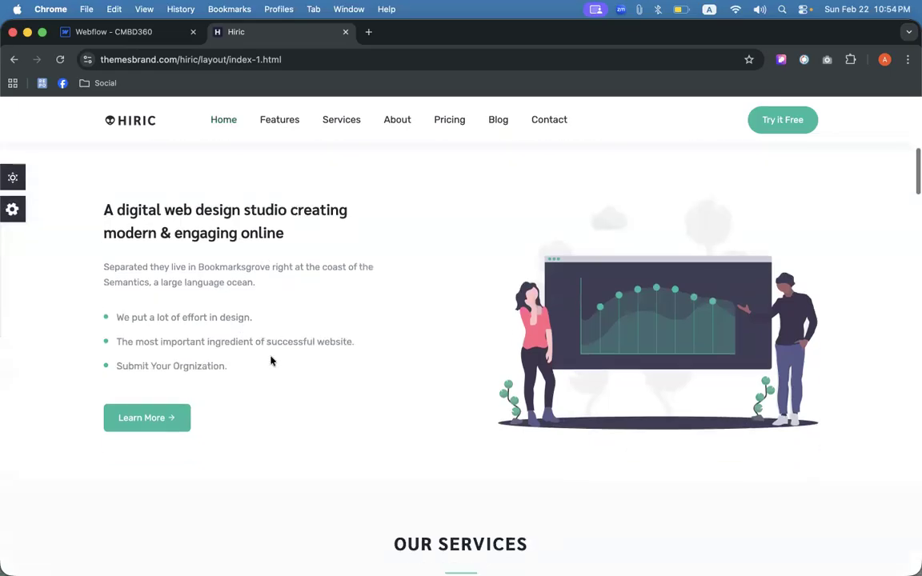
{"action": "scroll", "coordinate": [314, 399], "scroll_direction": "down", "scroll_amount": 3}
{"action": "scroll", "coordinate": [344, 397], "scroll_direction": "down", "scroll_amount": 15}
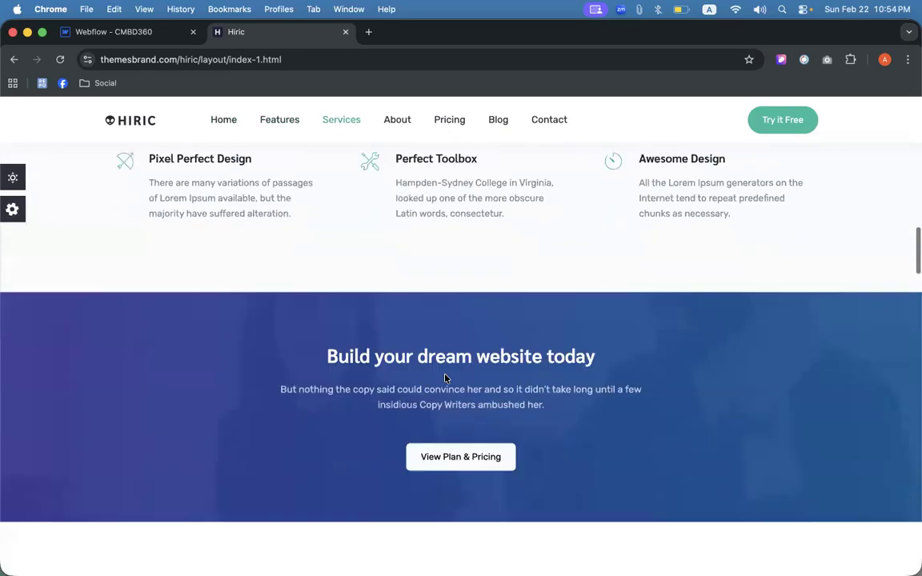
{"action": "scroll", "coordinate": [484, 272], "scroll_direction": "down", "scroll_amount": 20}
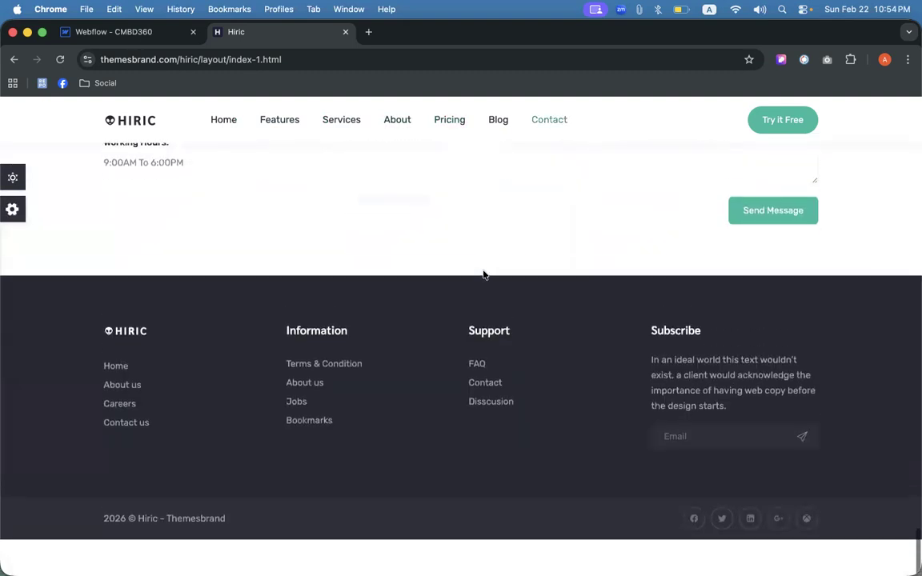
{"action": "scroll", "coordinate": [692, 361], "scroll_direction": "up", "scroll_amount": 20}
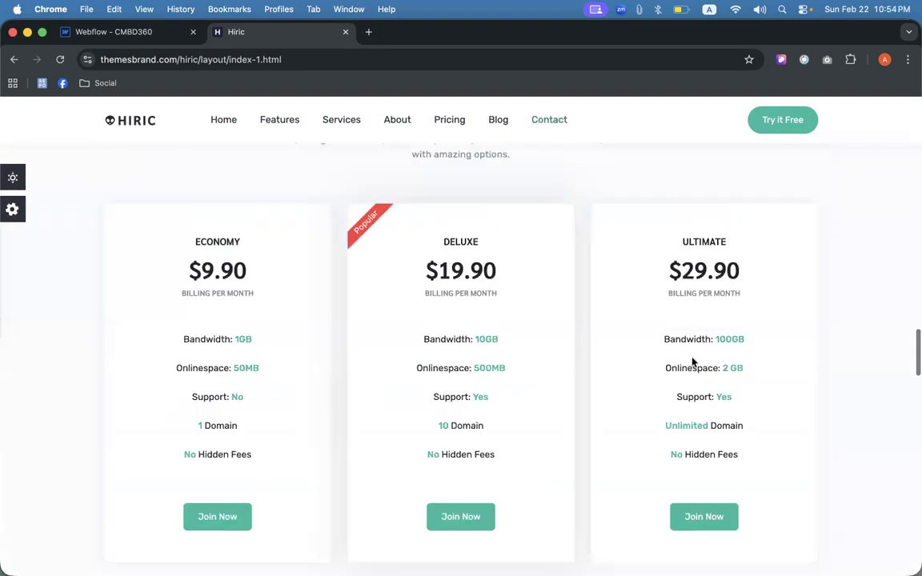
{"action": "left_click_drag", "start_coordinate": [107, 119], "coordinate": [845, 123]}
{"action": "left_click", "coordinate": [761, 259]}
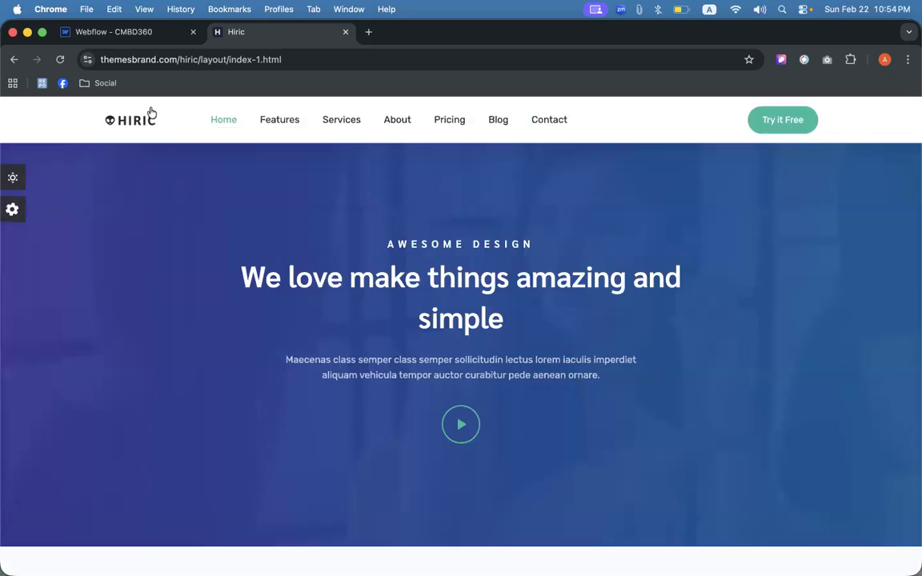
- Switch to the CMBD360 project in Webflow and delete the Section, both Flex Blocks, the Columns and the Video from the Body
{"action": "left_click", "coordinate": [134, 35]}
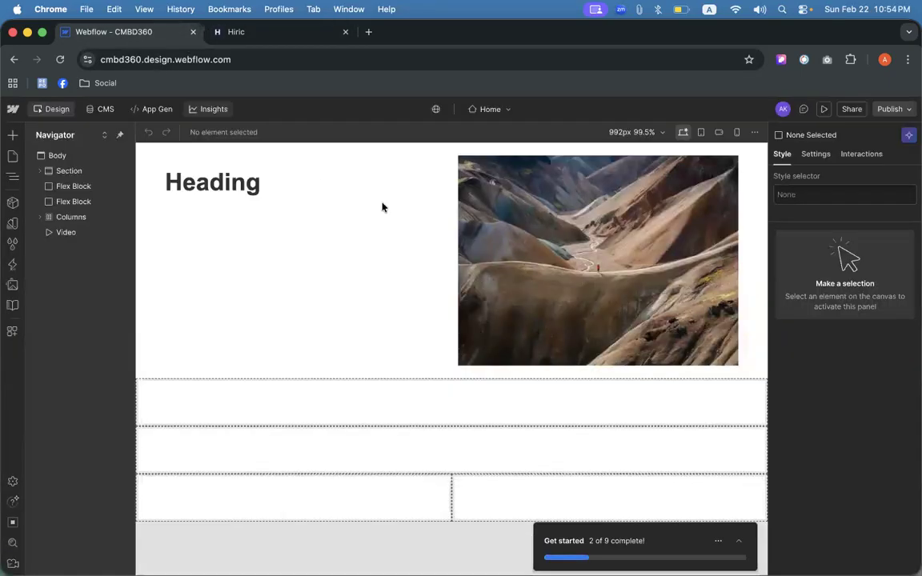
{"action": "left_click", "coordinate": [56, 173]}
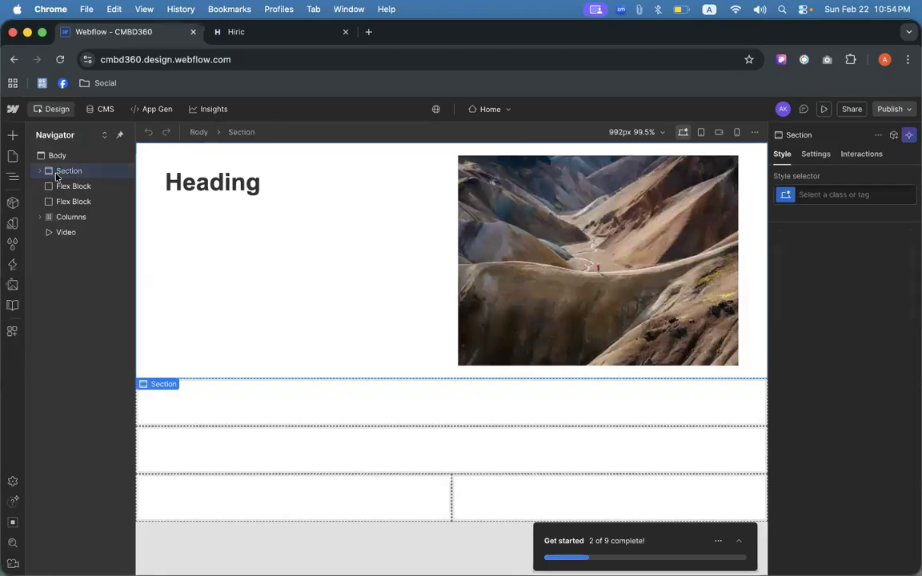
{"action": "key", "text": "Delete"}
{"action": "key", "text": "Delete"}
{"action": "key", "text": "Delete"}
{"action": "key", "text": "Delete"}
{"action": "key", "text": "Delete"}
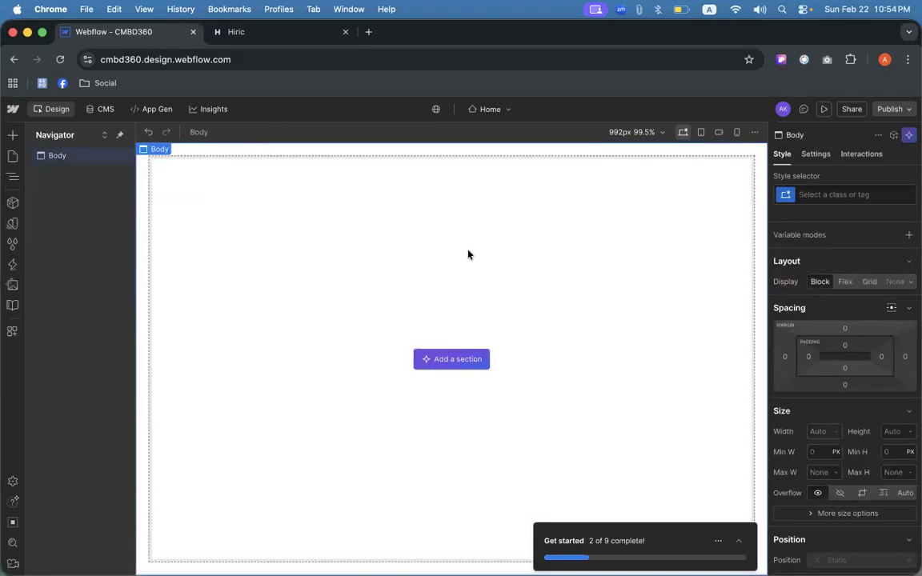
- Set the canvas width to 1439 px
{"action": "left_click", "coordinate": [621, 133]}
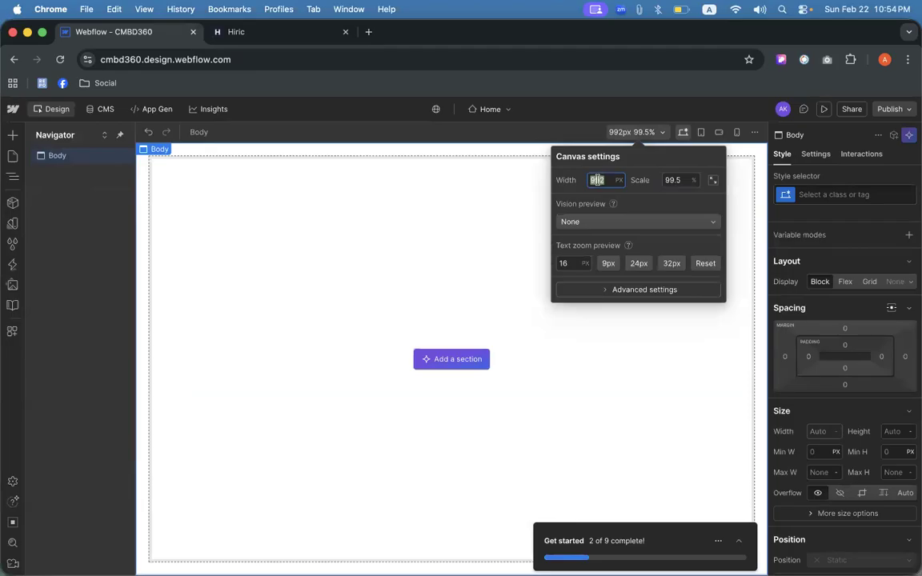
{"action": "type", "text": "1439"}
{"action": "key", "text": "Return"}
{"action": "left_click", "coordinate": [475, 257]}
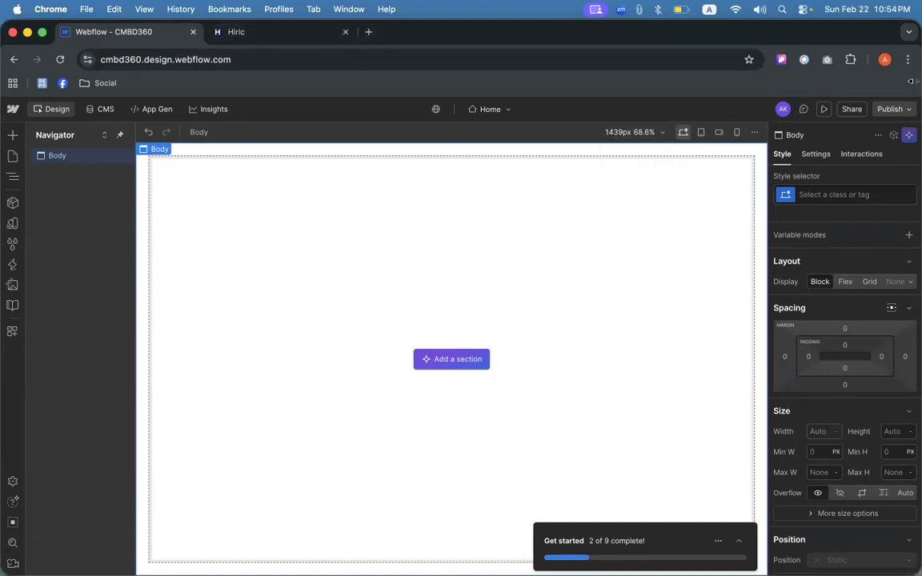
{"action": "left_click", "coordinate": [616, 132]}
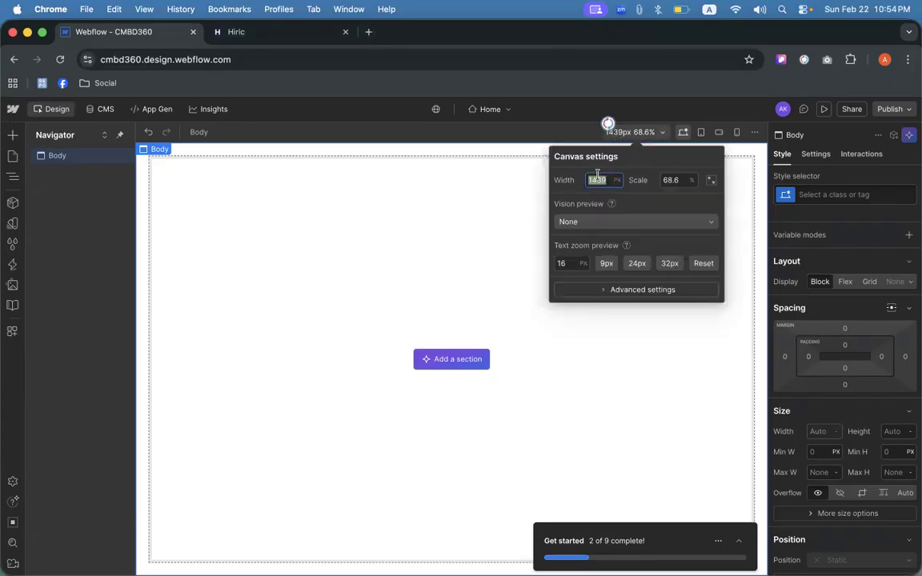
{"action": "left_click", "coordinate": [397, 192]}
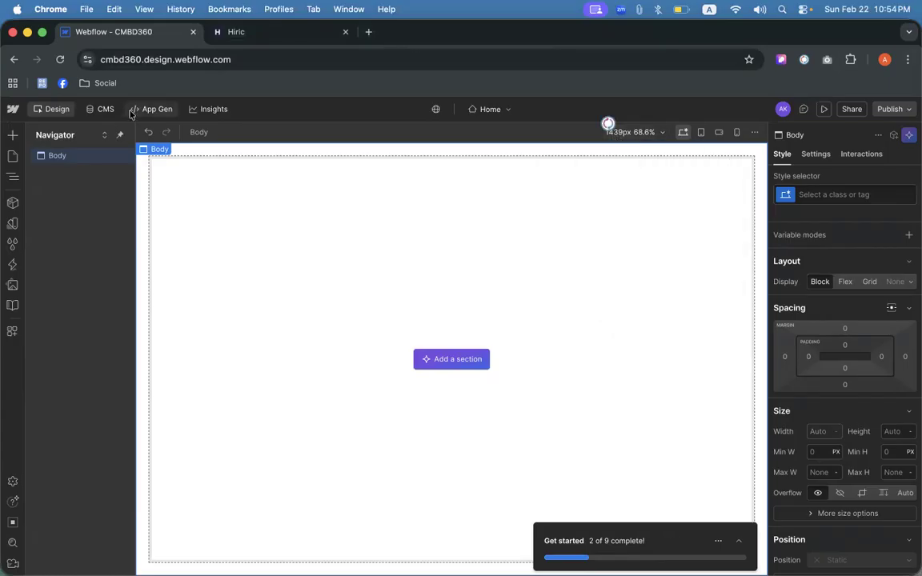
- Preview the empty Home page, return to design mode and dismiss the preview and publish onboarding tips
{"action": "left_click", "coordinate": [824, 109]}
{"action": "left_click", "coordinate": [825, 110]}
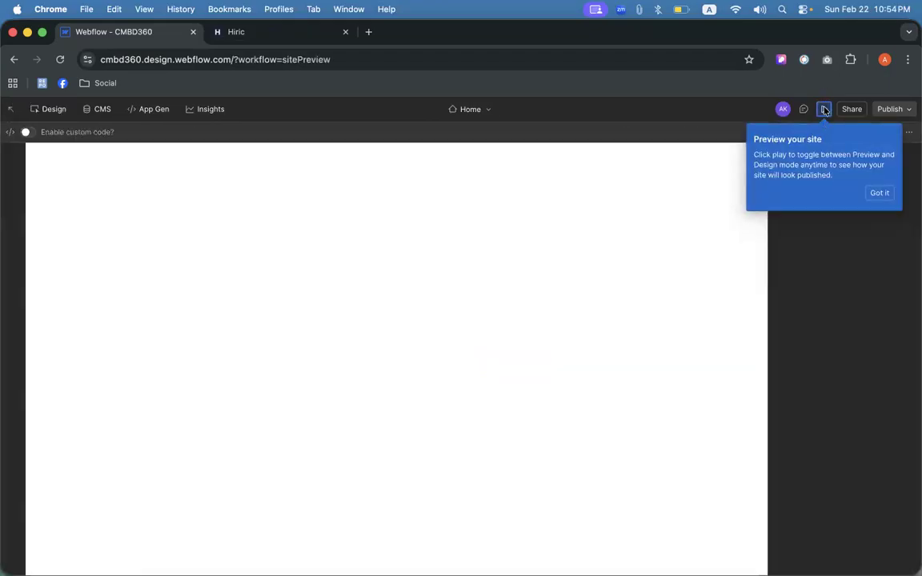
{"action": "left_click", "coordinate": [877, 194]}
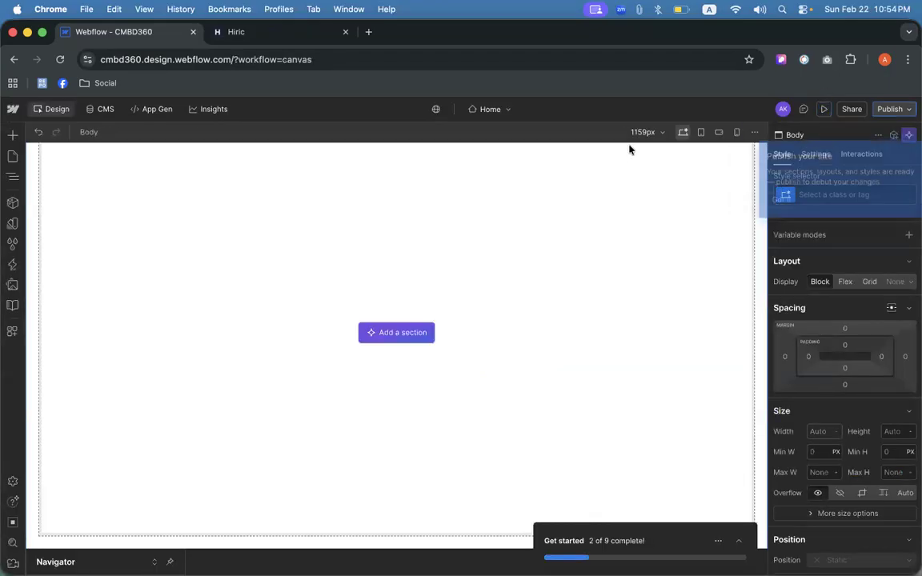
{"action": "left_click", "coordinate": [781, 183]}
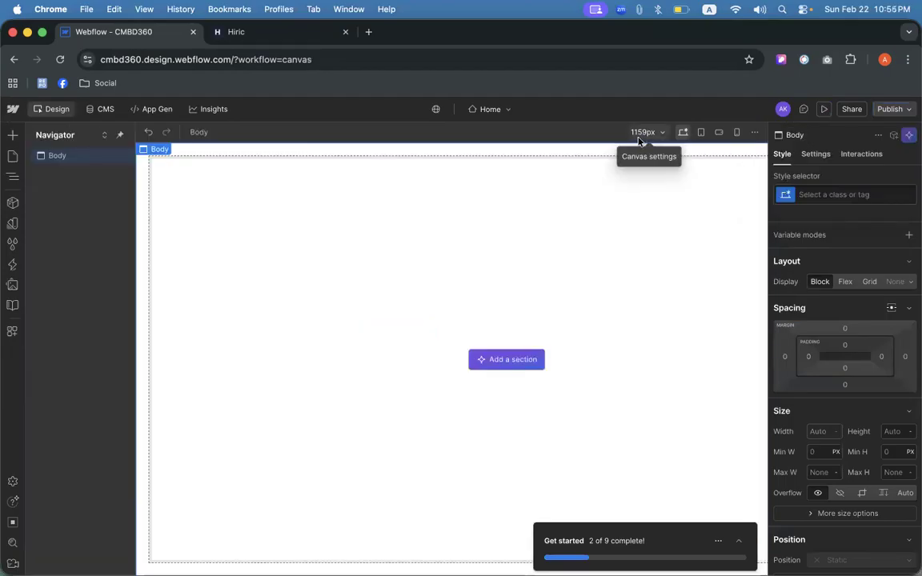
- Reduce the browser's page zoom to 75% and raise it again by one level to widen the canvas
{"action": "left_click", "coordinate": [907, 60]}
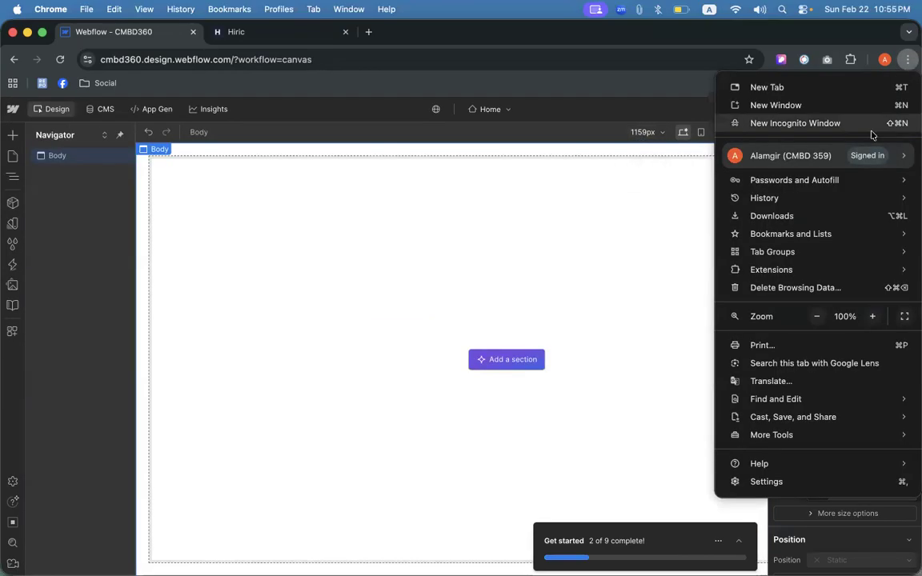
{"action": "left_click", "coordinate": [815, 317]}
{"action": "left_click", "coordinate": [815, 317]}
{"action": "left_click", "coordinate": [815, 317]}
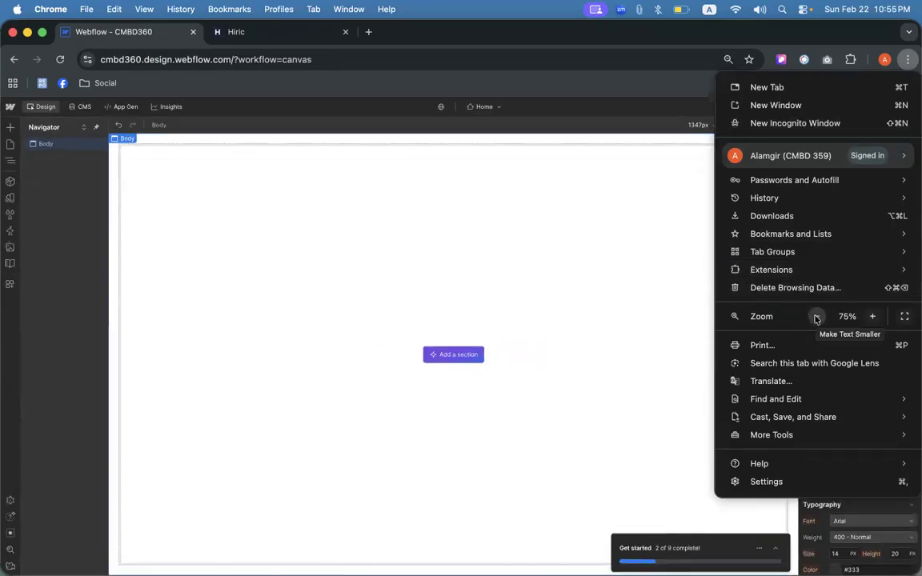
{"action": "left_click", "coordinate": [710, 129]}
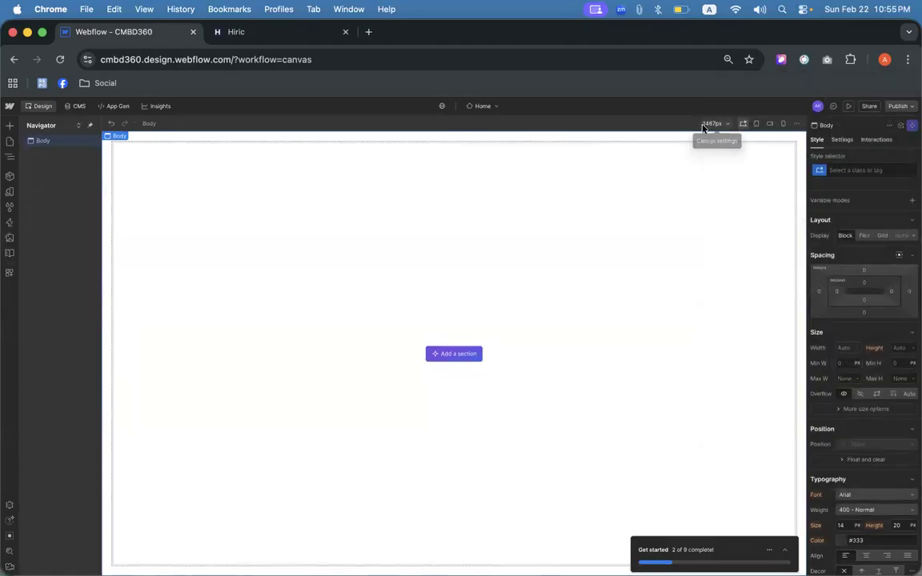
{"action": "left_click", "coordinate": [908, 60]}
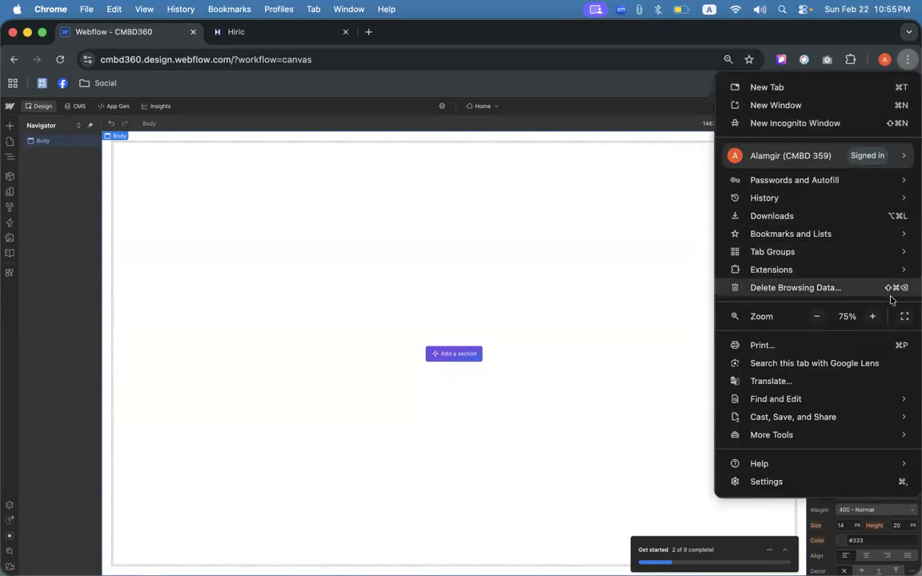
{"action": "left_click", "coordinate": [872, 316]}
{"action": "left_click", "coordinate": [682, 123]}
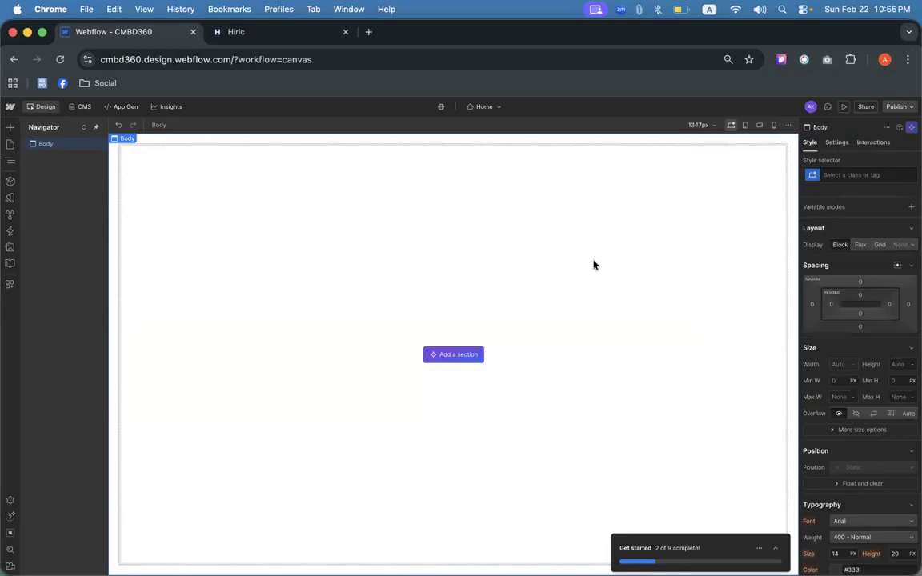
- Check the canvas width and scale in the canvas settings without changing them
{"action": "left_click", "coordinate": [698, 125]}
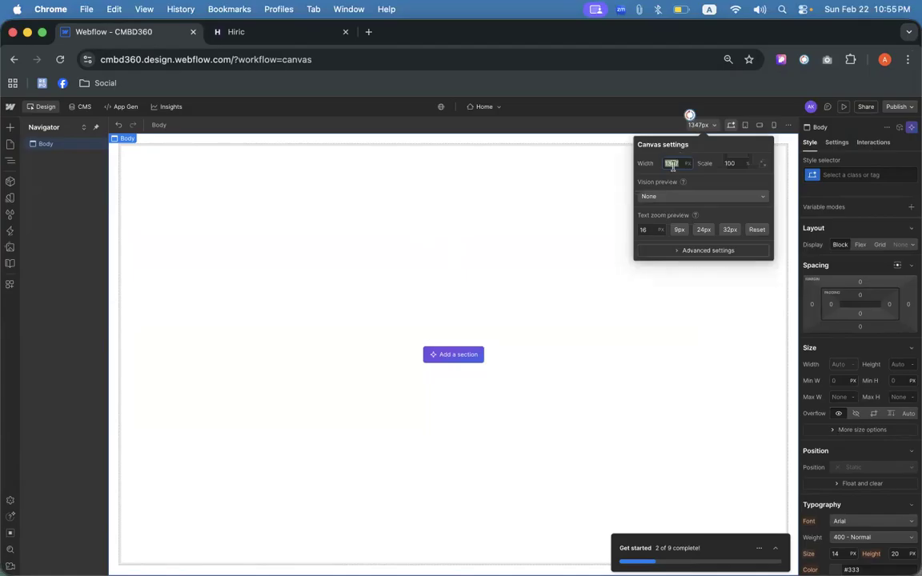
{"action": "left_click", "coordinate": [544, 206]}
{"action": "left_click", "coordinate": [698, 125]}
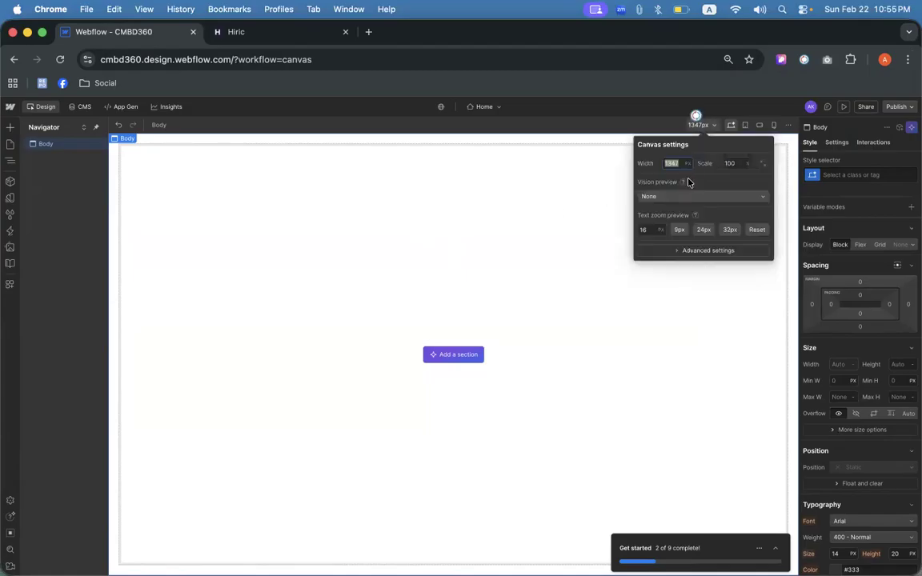
{"action": "left_click", "coordinate": [557, 196]}
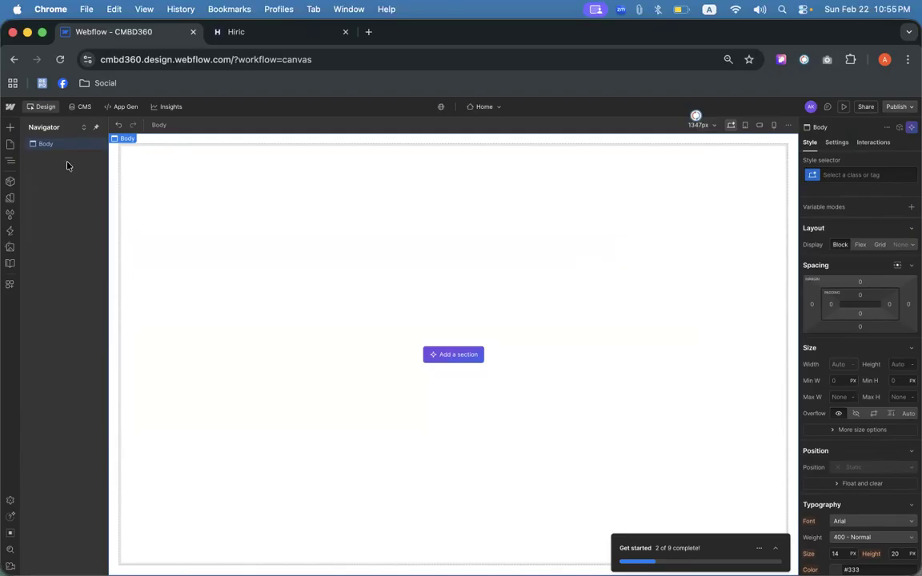
- Add a Section to the empty Body and look through the list of elements that can be added
{"action": "left_click", "coordinate": [9, 128]}
{"action": "left_click_drag", "start_coordinate": [42, 258], "coordinate": [334, 250]}
{"action": "left_click", "coordinate": [10, 128]}
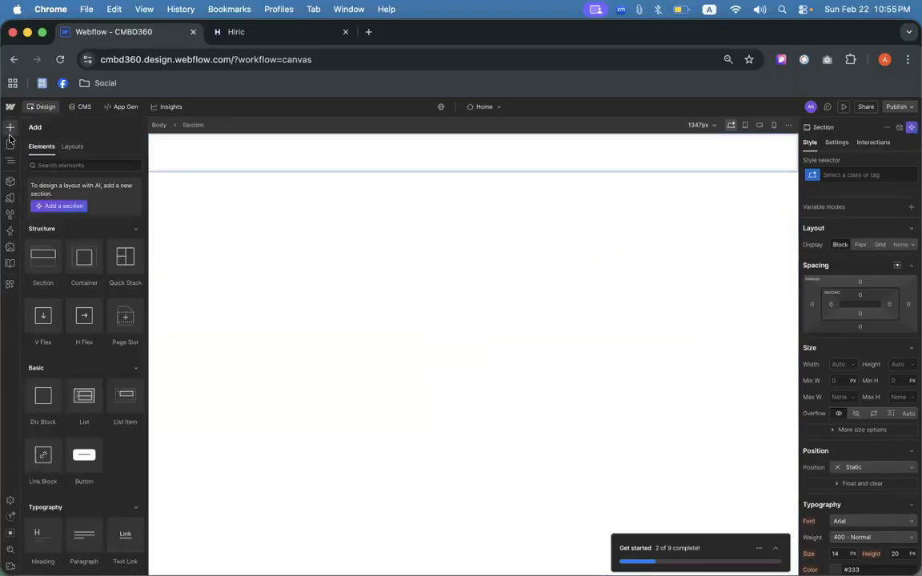
{"action": "scroll", "coordinate": [79, 480], "scroll_direction": "down", "scroll_amount": 3}
{"action": "scroll", "coordinate": [79, 509], "scroll_direction": "down", "scroll_amount": 6}
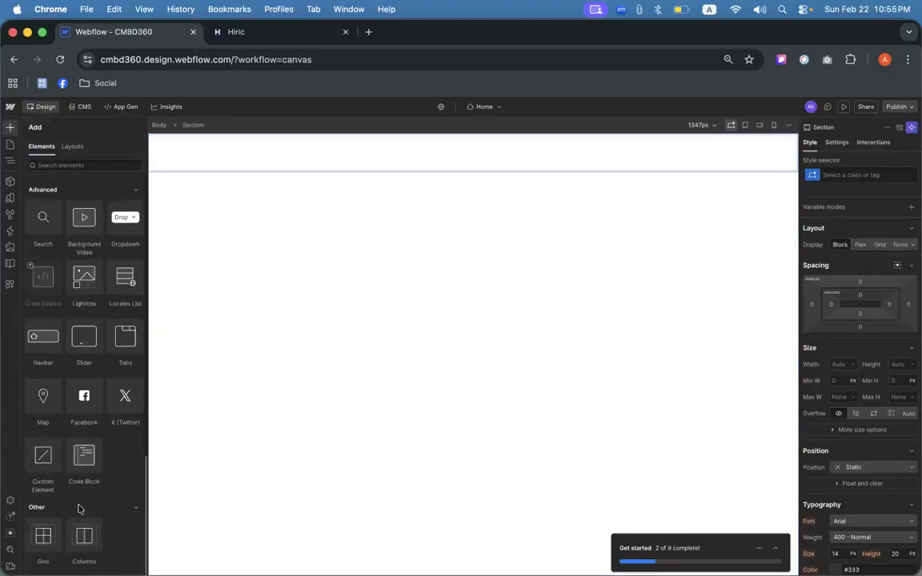
{"action": "scroll", "coordinate": [77, 544], "scroll_direction": "up", "scroll_amount": 12}
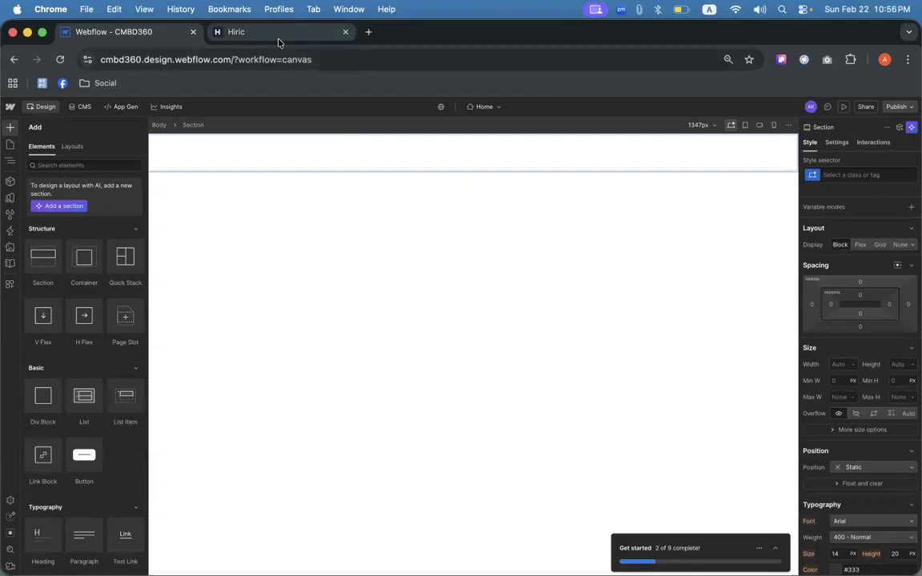
- Check the Hiric header for reference and add a Container inside the Section of the CMBD360 page
{"action": "left_click", "coordinate": [249, 33]}
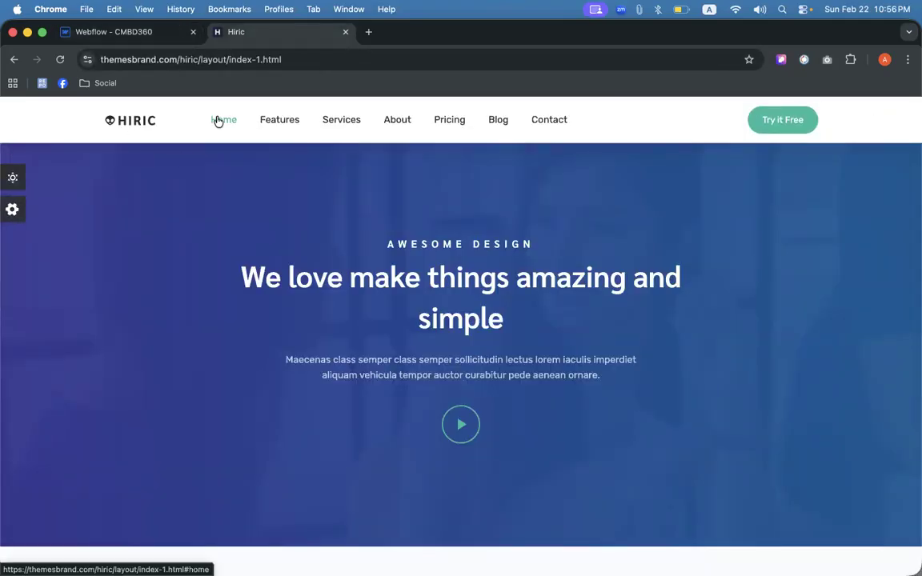
{"action": "left_click", "coordinate": [152, 35]}
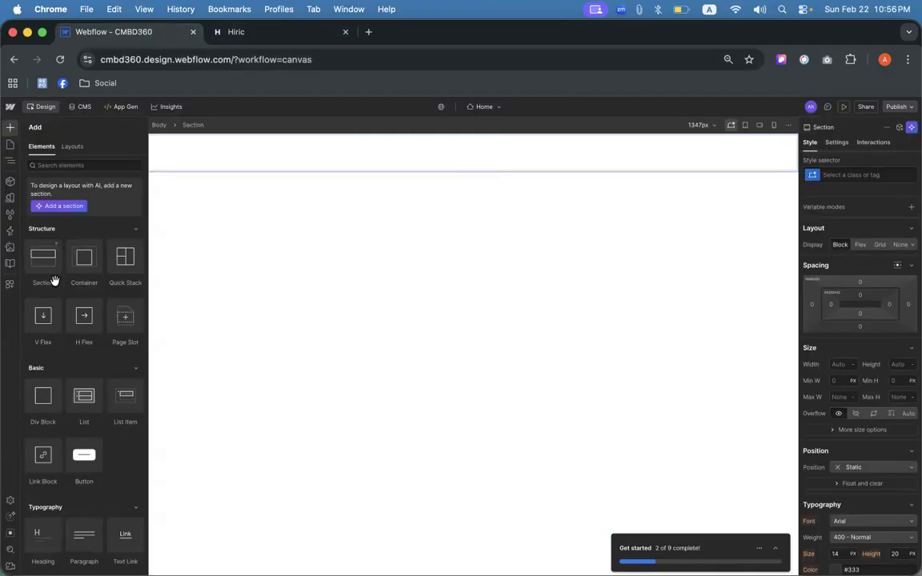
{"action": "left_click_drag", "start_coordinate": [80, 262], "coordinate": [226, 152]}
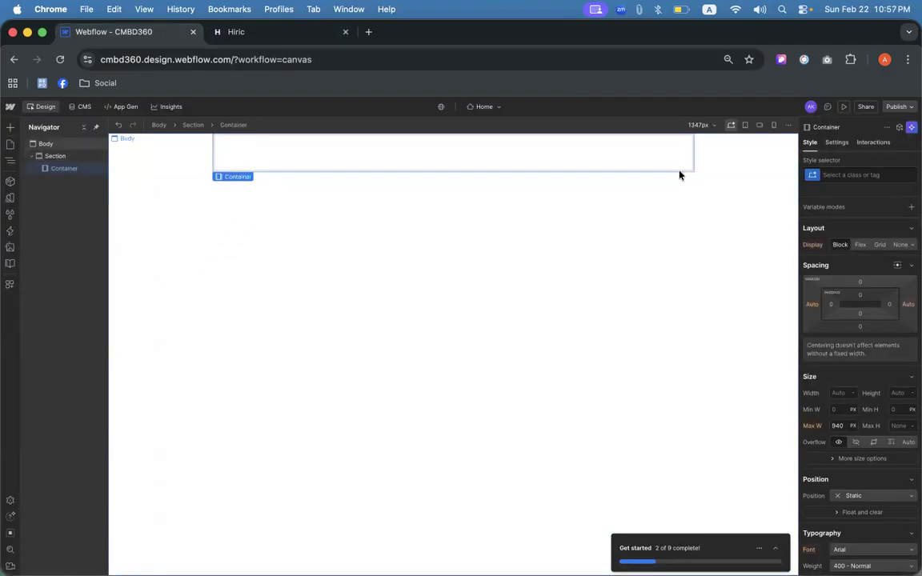
- Switch to the Hiric page, frame its header from the logo to the Try it Free button with a screenshot selection, and close the capture tool
{"action": "left_click", "coordinate": [233, 31]}
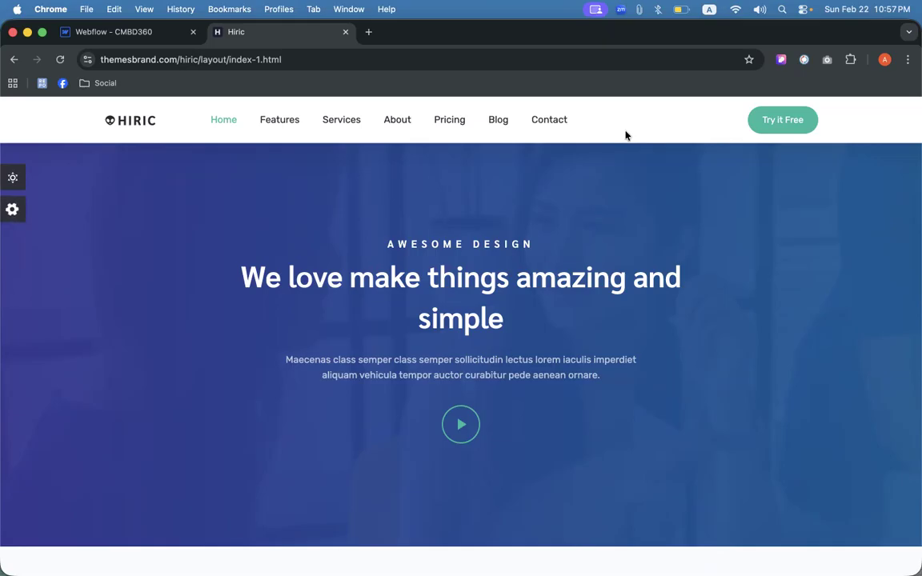
{"action": "key", "text": "super+shift+5"}
{"action": "left_click_drag", "start_coordinate": [677, 132], "coordinate": [10, 151]}
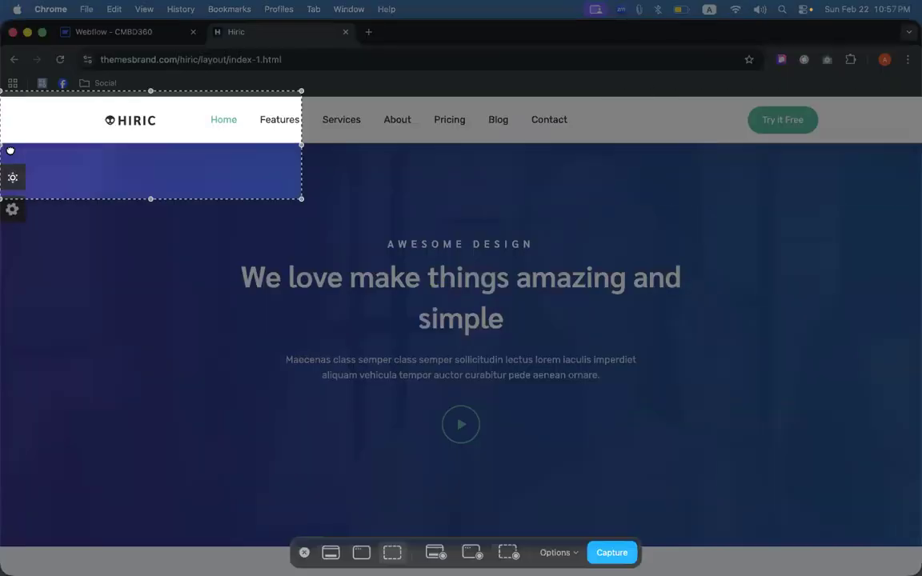
{"action": "left_click_drag", "start_coordinate": [301, 145], "coordinate": [710, 137]}
{"action": "left_click_drag", "start_coordinate": [539, 122], "coordinate": [649, 119]}
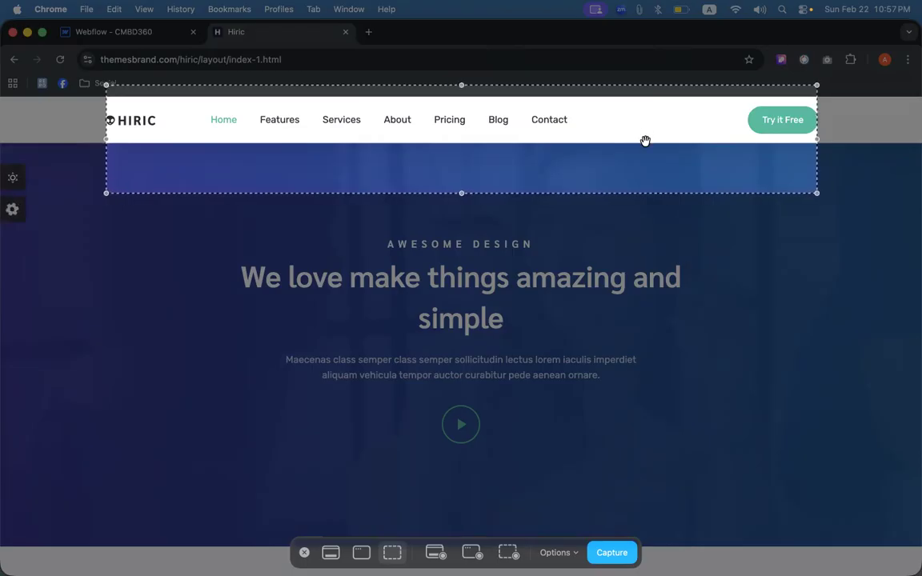
{"action": "key", "text": "Escape"}
- Switch back to the CMBD360 project and set the Container's max width in VW units, trying 80 before settling on 90
{"action": "left_click", "coordinate": [111, 33]}
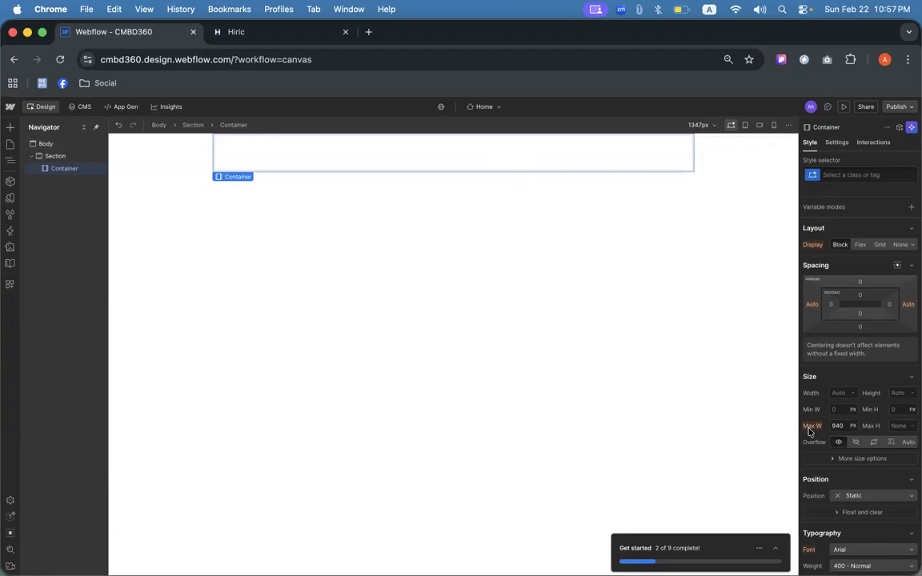
{"action": "left_click", "coordinate": [853, 426]}
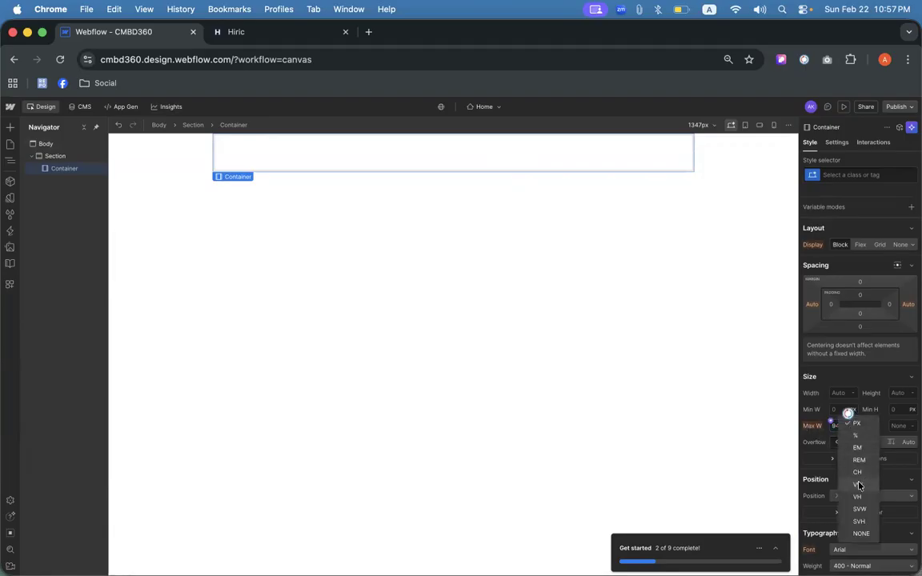
{"action": "left_click", "coordinate": [858, 485]}
{"action": "left_click", "coordinate": [837, 425]}
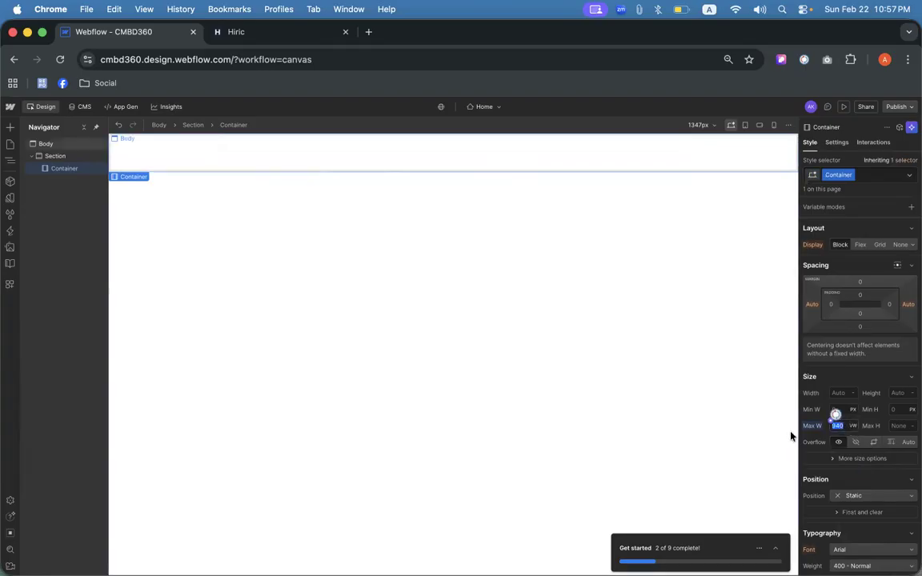
{"action": "type", "text": "80"}
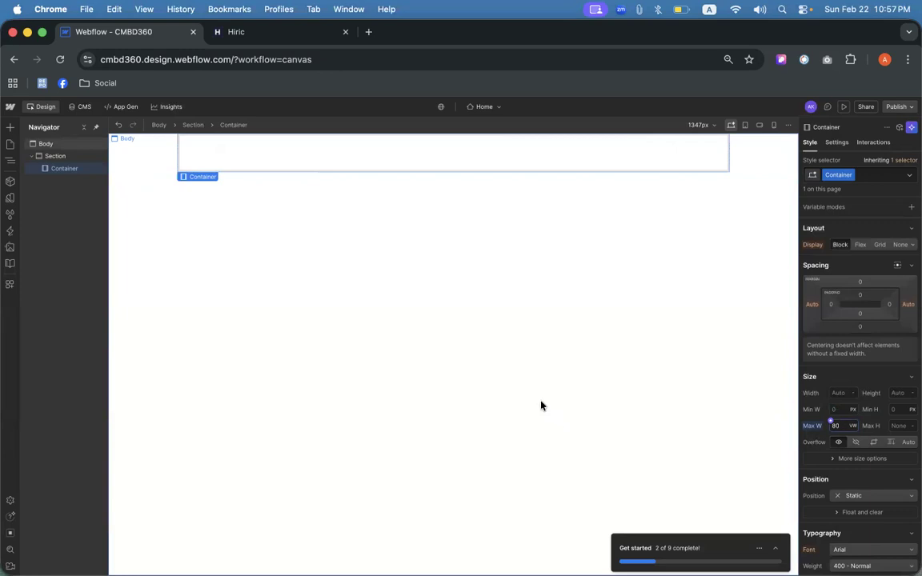
{"action": "double_click", "coordinate": [834, 426]}
{"action": "type", "text": "90"}
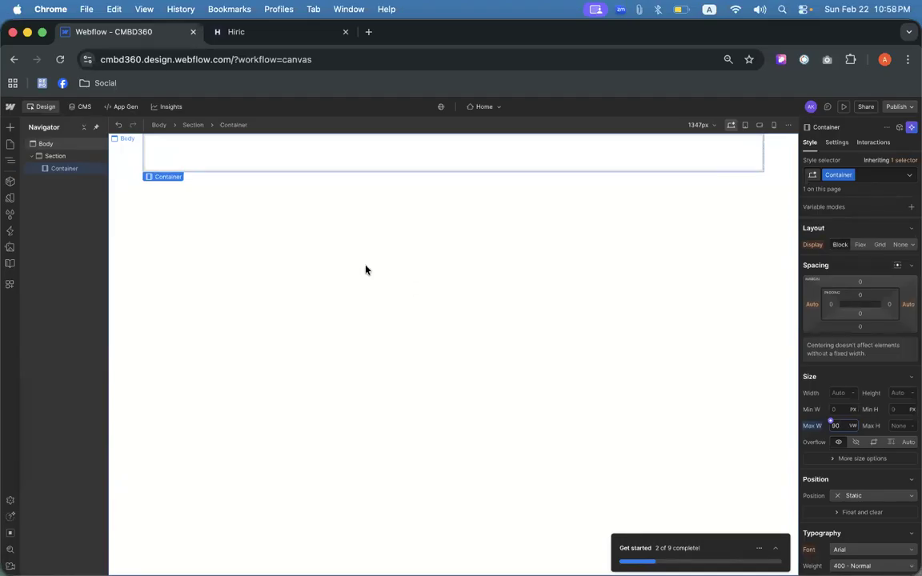
- Compare the Container with the Hiric header and highlight the header's content from the logo to the Contact link
{"action": "left_click", "coordinate": [266, 33]}
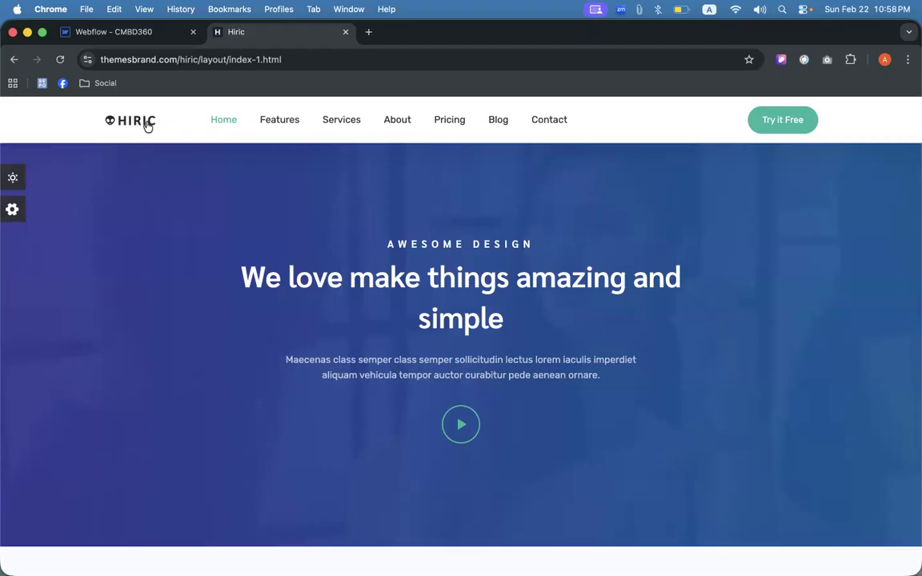
{"action": "left_click", "coordinate": [134, 32]}
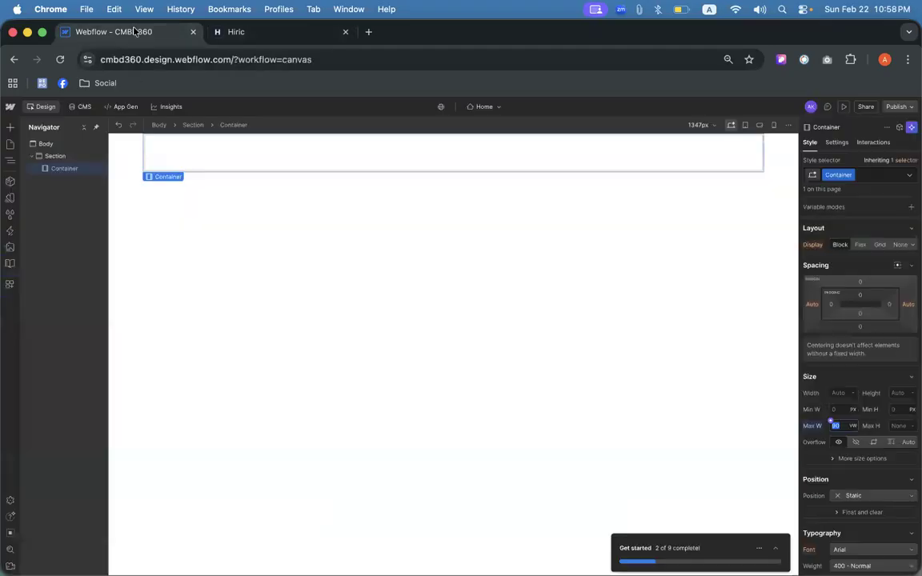
{"action": "left_click", "coordinate": [240, 32]}
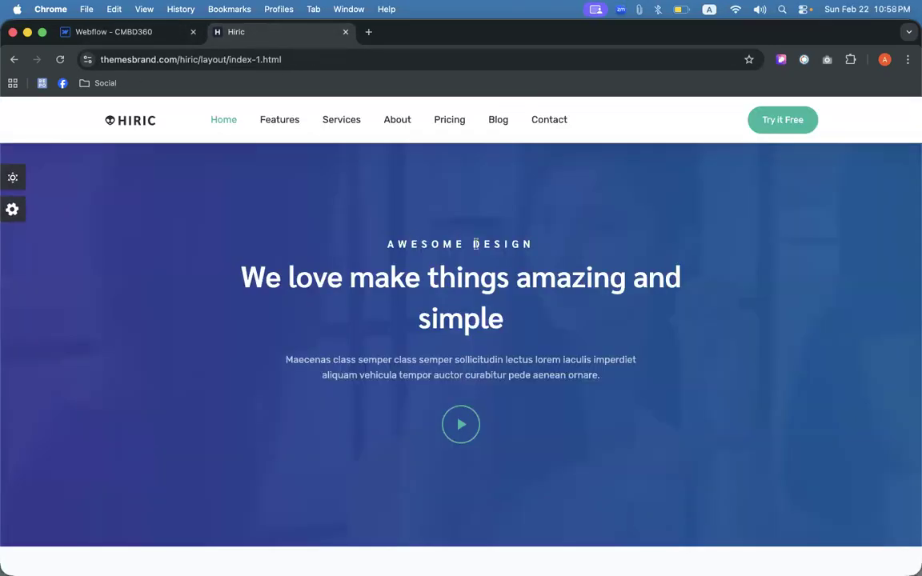
{"action": "left_click_drag", "start_coordinate": [69, 124], "coordinate": [557, 150]}
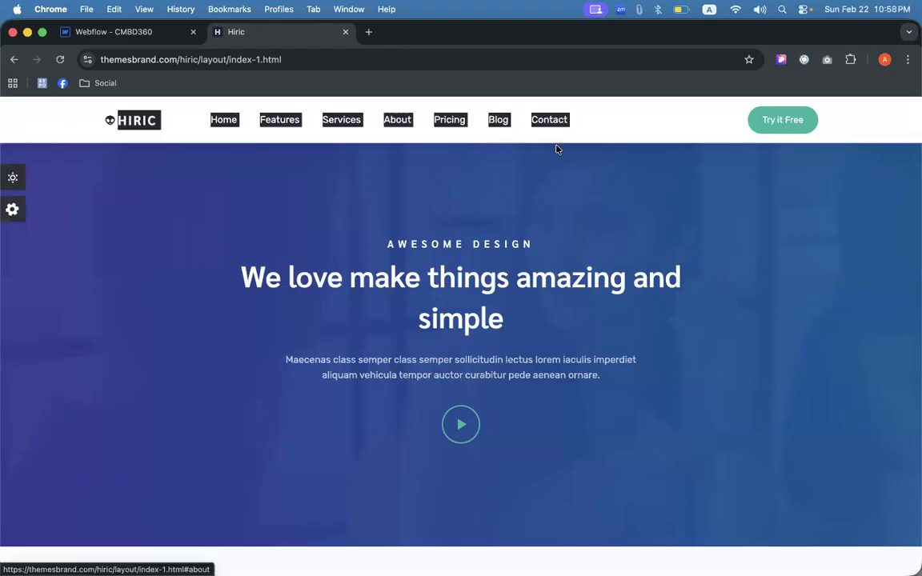
{"action": "left_click", "coordinate": [627, 125]}
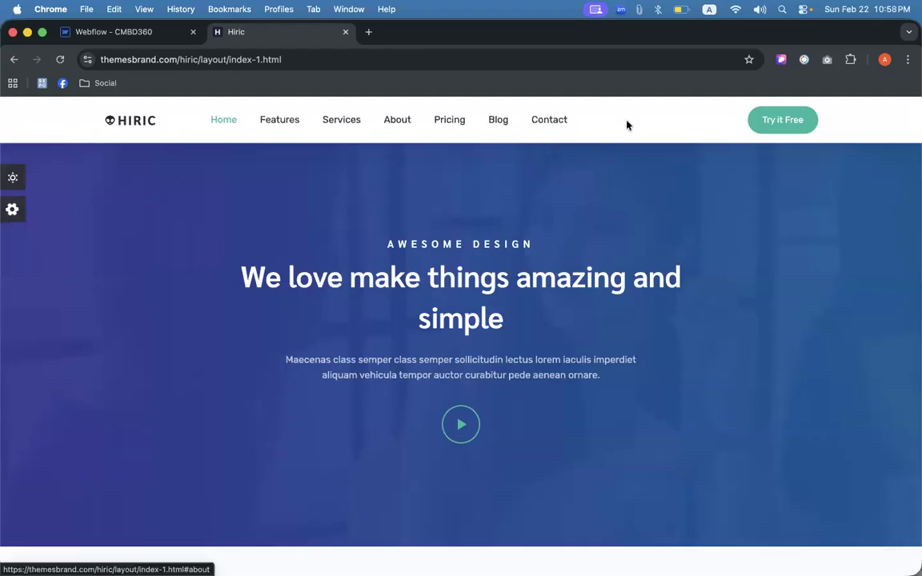
{"action": "left_click_drag", "start_coordinate": [621, 125], "coordinate": [79, 105]}
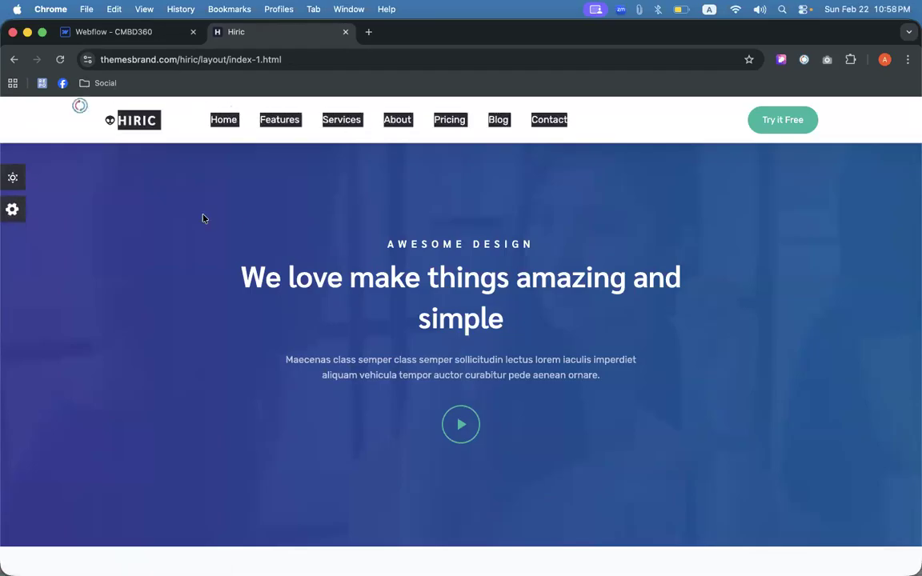
- Look through the elements available in the CMBD360 project as far as the Navbar, and compare with the Hiric header's logo and links
{"action": "left_click", "coordinate": [240, 224]}
{"action": "left_click", "coordinate": [114, 32]}
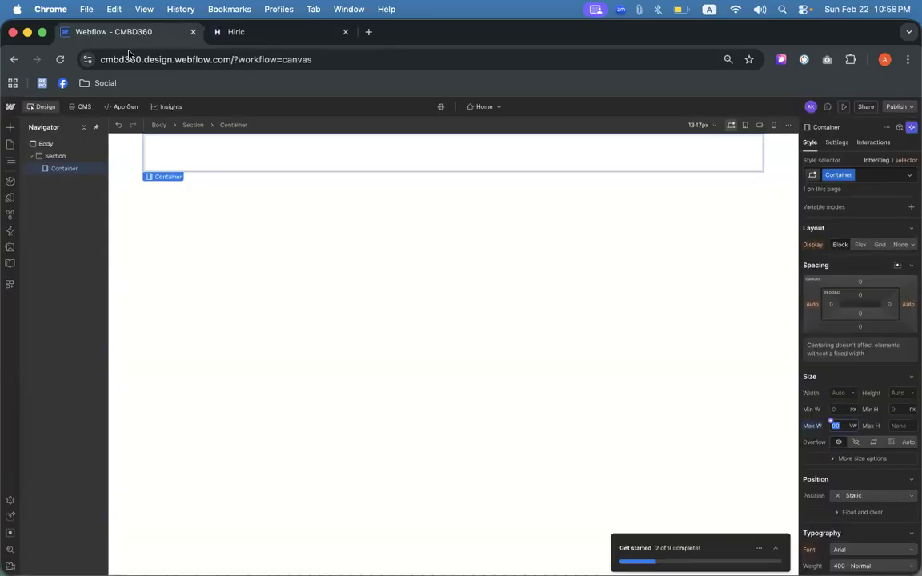
{"action": "left_click", "coordinate": [11, 127]}
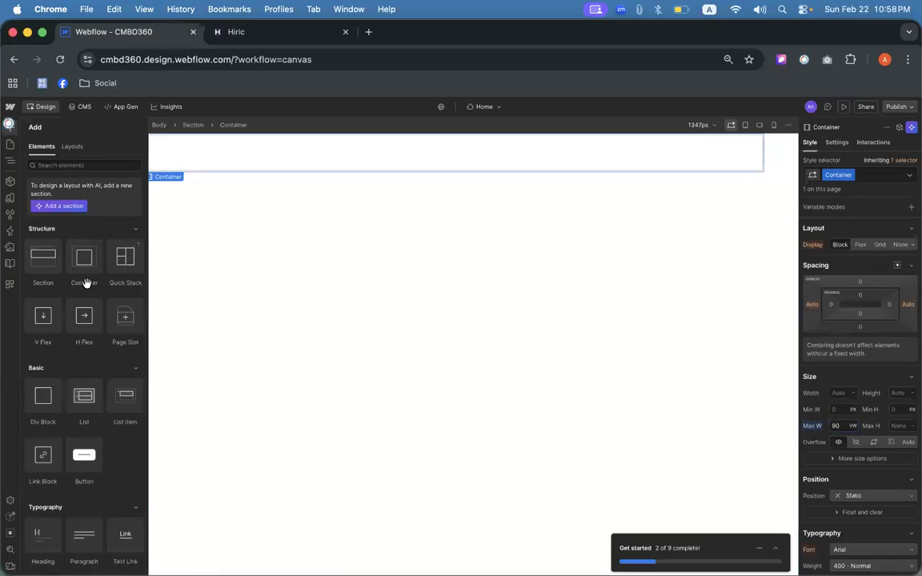
{"action": "scroll", "coordinate": [84, 391], "scroll_direction": "down", "scroll_amount": 10}
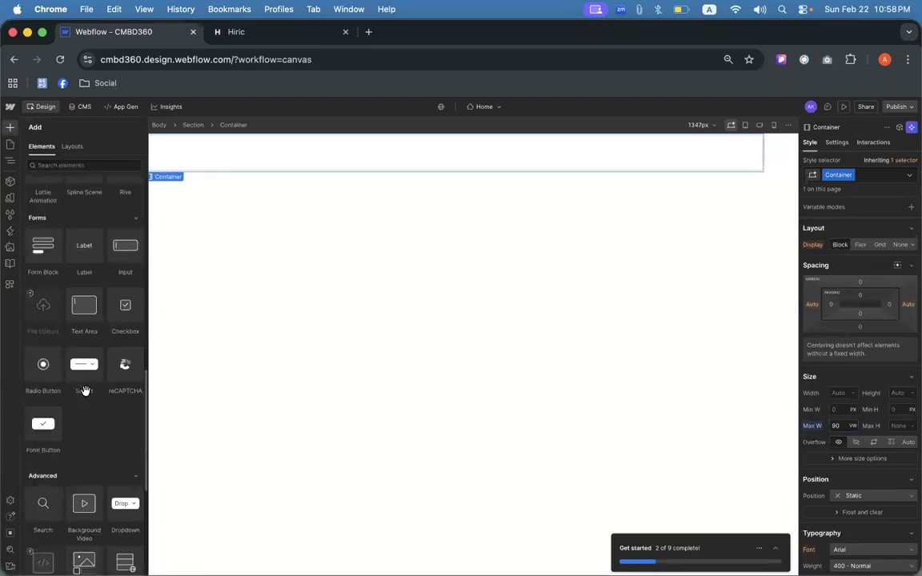
{"action": "scroll", "coordinate": [86, 390], "scroll_direction": "down", "scroll_amount": 5}
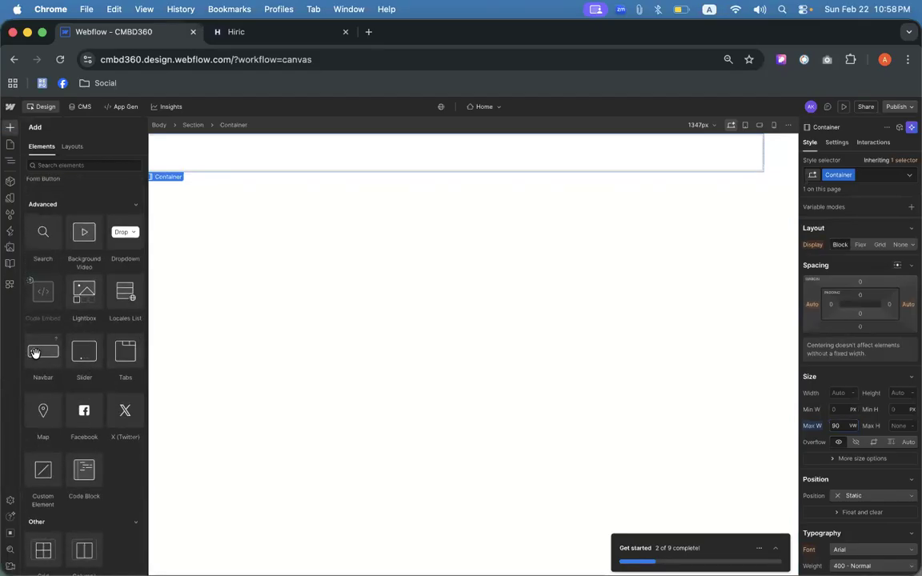
{"action": "left_click", "coordinate": [284, 37]}
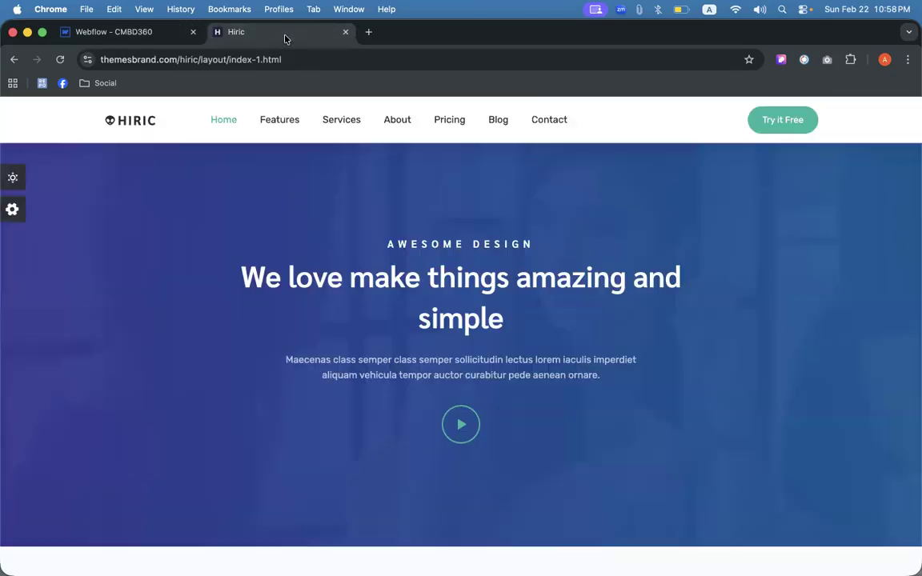
{"action": "left_click_drag", "start_coordinate": [646, 129], "coordinate": [83, 114]}
{"action": "left_click", "coordinate": [701, 233]}
- Switch back to the CMBD360 project and add a Quick Stack inside the Container
{"action": "left_click", "coordinate": [132, 32]}
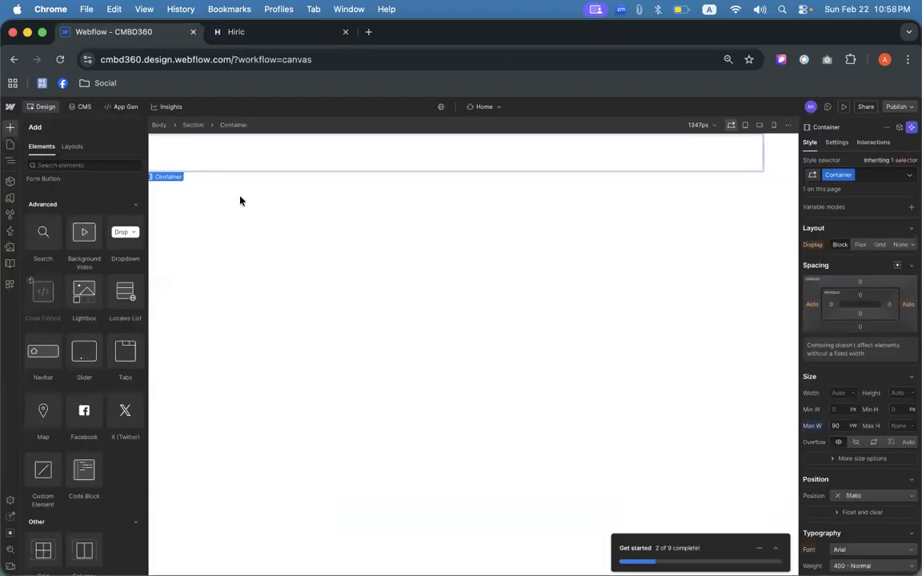
{"action": "scroll", "coordinate": [64, 298], "scroll_direction": "up", "scroll_amount": 10}
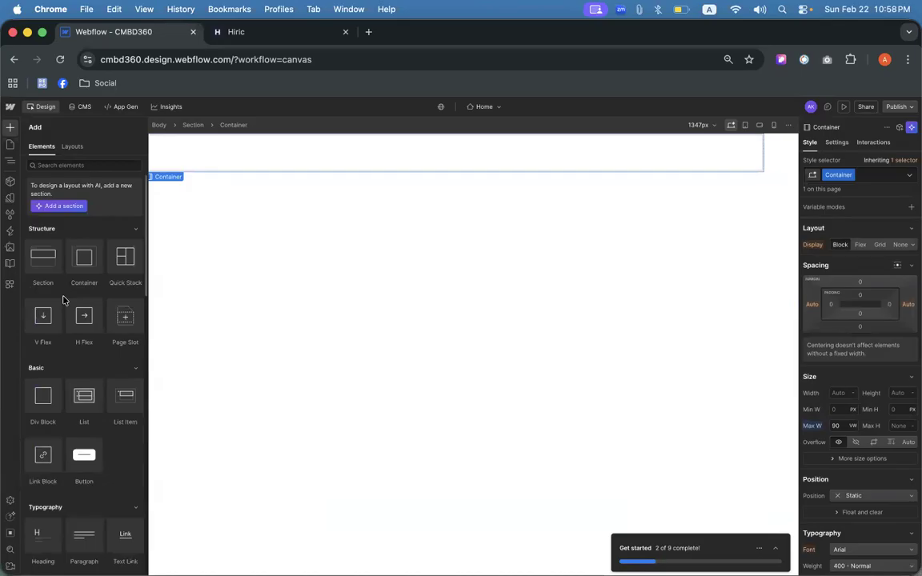
{"action": "left_click_drag", "start_coordinate": [120, 260], "coordinate": [329, 152]}
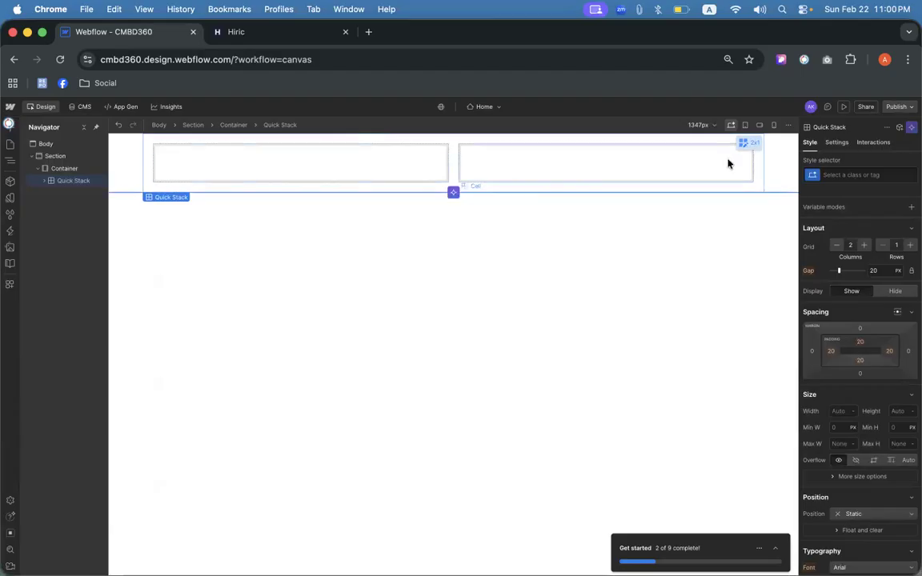
- Resize the Quick Stack's columns to 1.5FR for the first and 0.25FR for the second, and finish editing its grid
{"action": "left_click", "coordinate": [748, 144]}
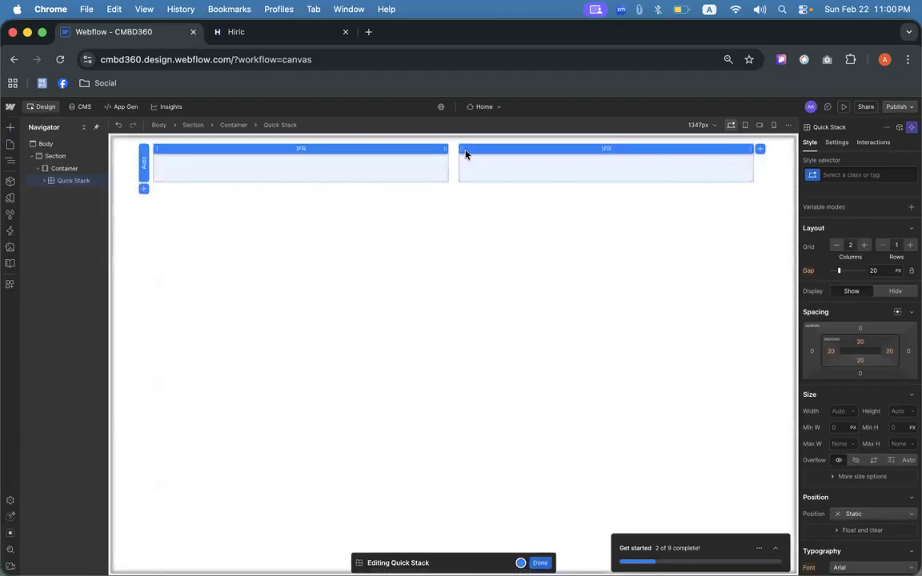
{"action": "left_click_drag", "start_coordinate": [461, 148], "coordinate": [629, 154]}
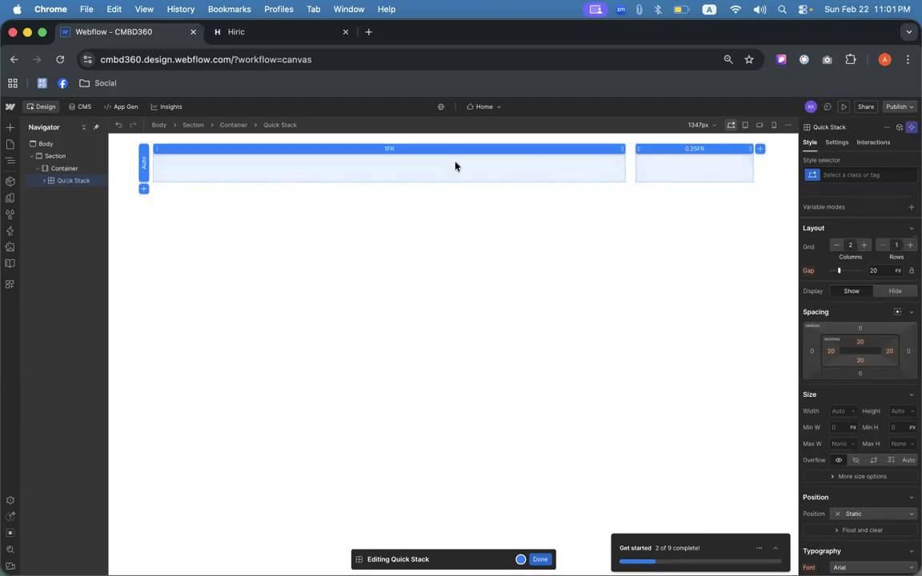
{"action": "left_click_drag", "start_coordinate": [620, 148], "coordinate": [678, 148]}
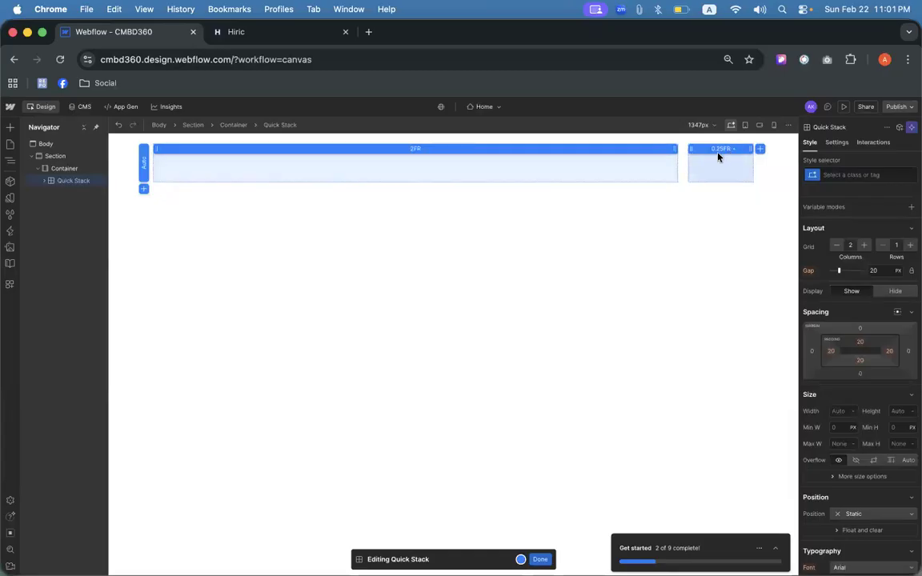
{"action": "left_click_drag", "start_coordinate": [675, 149], "coordinate": [650, 151]}
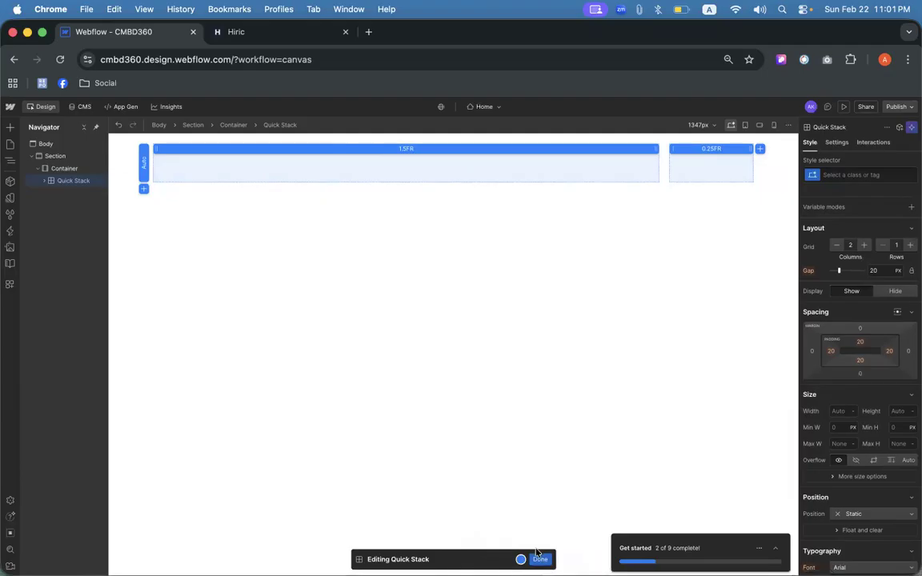
{"action": "left_click", "coordinate": [539, 560]}
- Add a Navbar to the wide first cell of the Quick Stack and set its alignment to stretch across the cell
{"action": "left_click", "coordinate": [414, 163]}
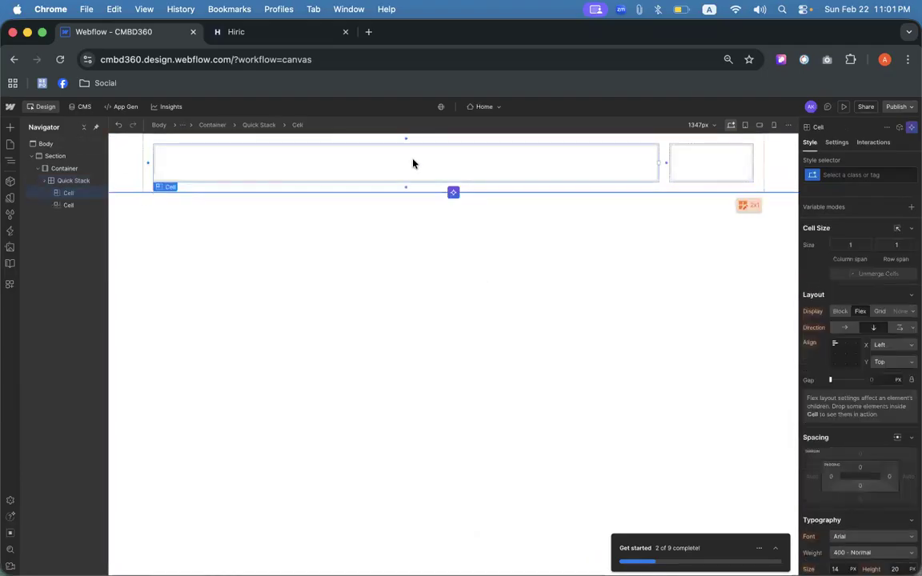
{"action": "left_click", "coordinate": [11, 129]}
{"action": "scroll", "coordinate": [45, 297], "scroll_direction": "down", "scroll_amount": 15}
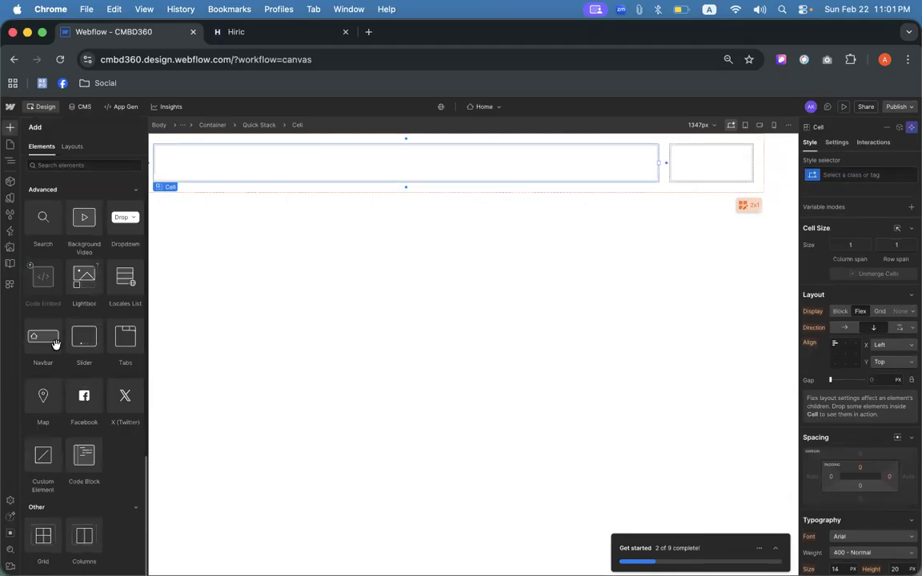
{"action": "left_click_drag", "start_coordinate": [36, 342], "coordinate": [268, 163]}
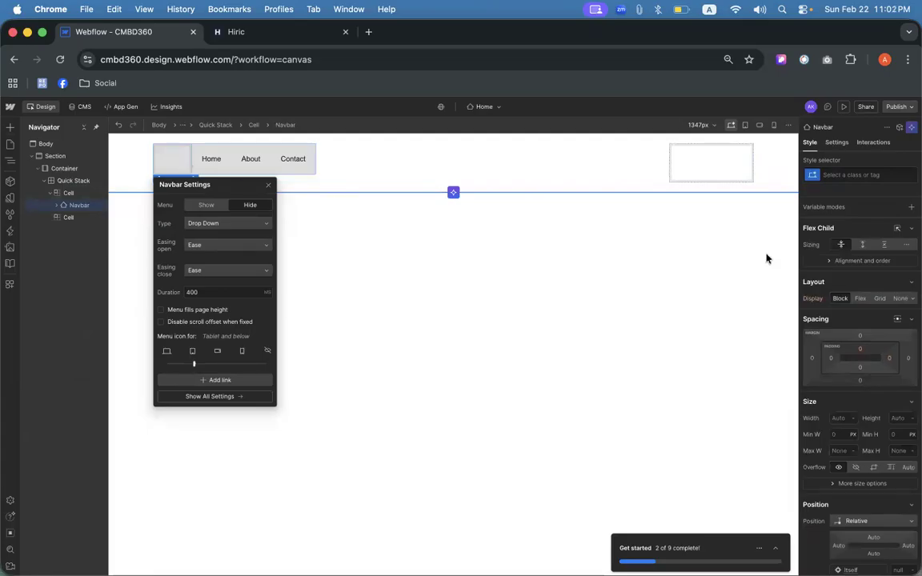
{"action": "left_click", "coordinate": [831, 262]}
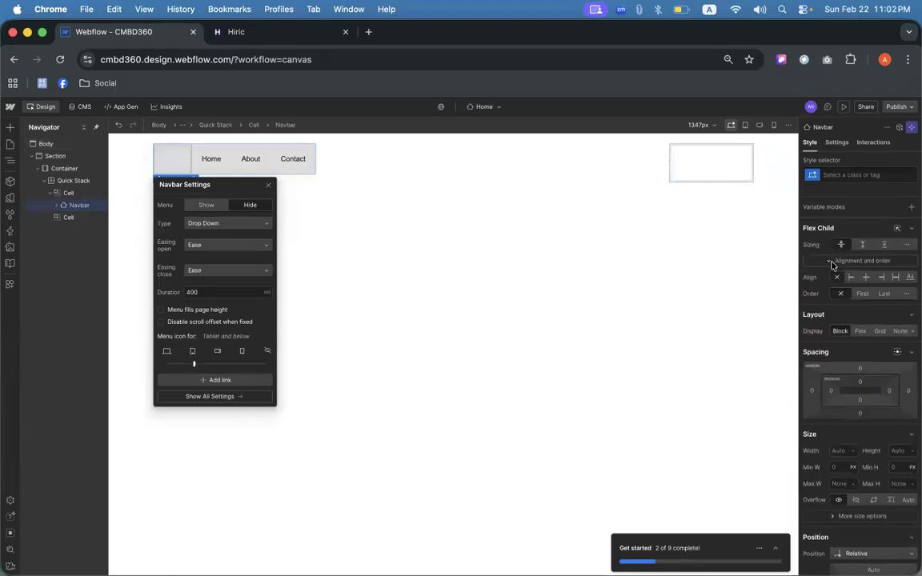
{"action": "left_click", "coordinate": [896, 278]}
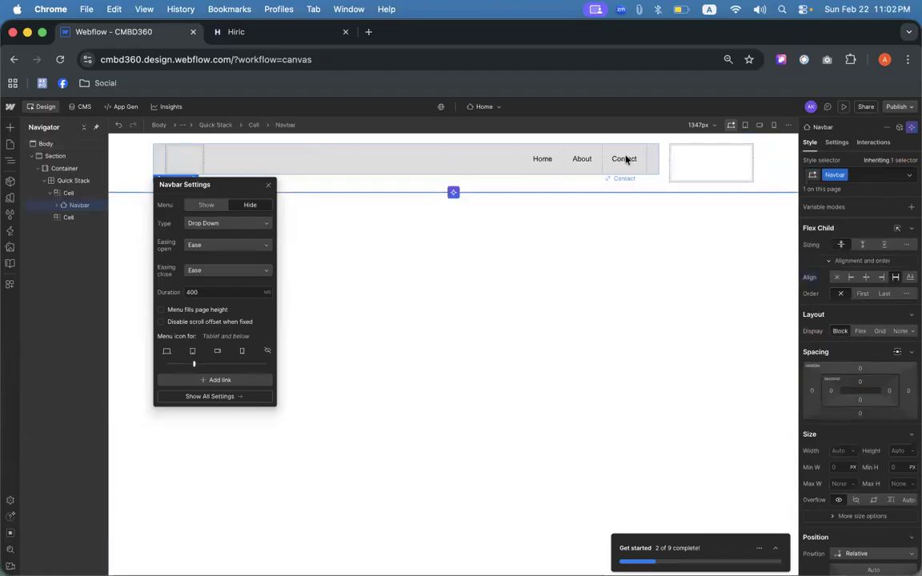
- Add a Button to the narrow second cell of the Quick Stack and move its Link Settings clear of the header
{"action": "left_click", "coordinate": [699, 159]}
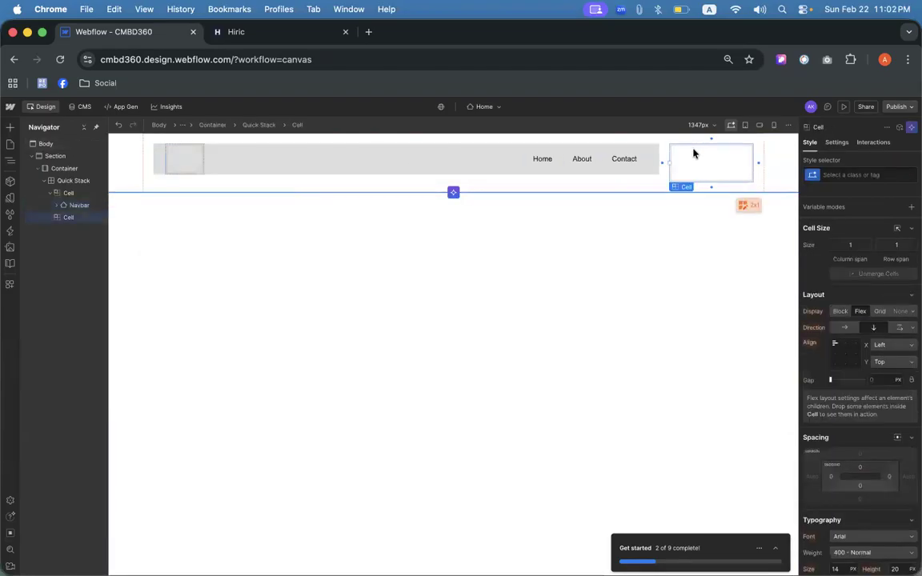
{"action": "left_click", "coordinate": [9, 126]}
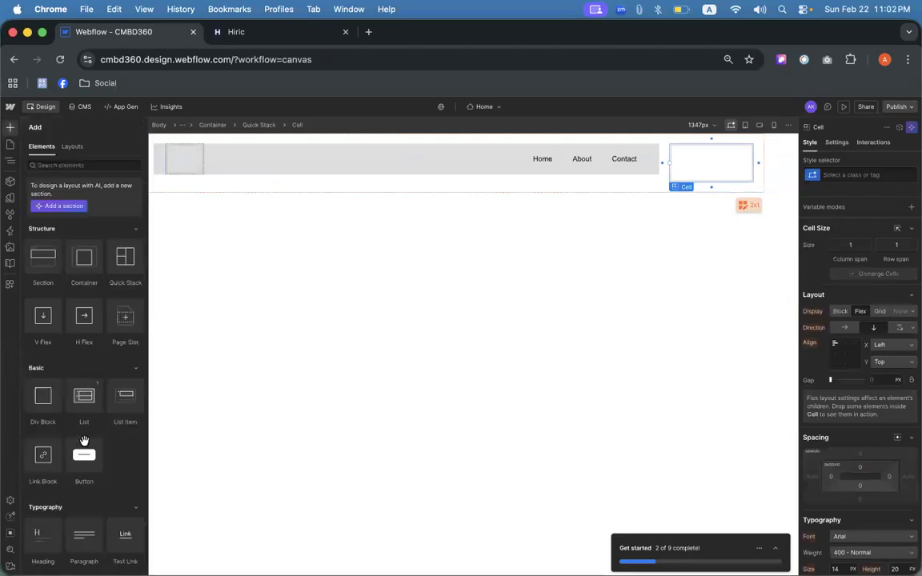
{"action": "left_click_drag", "start_coordinate": [84, 456], "coordinate": [693, 156]}
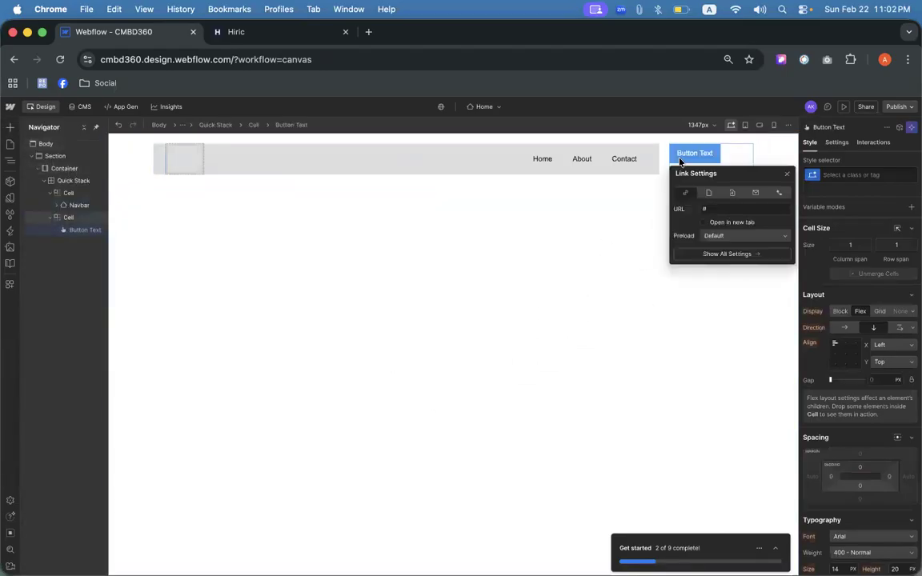
{"action": "left_click_drag", "start_coordinate": [736, 179], "coordinate": [710, 216]}
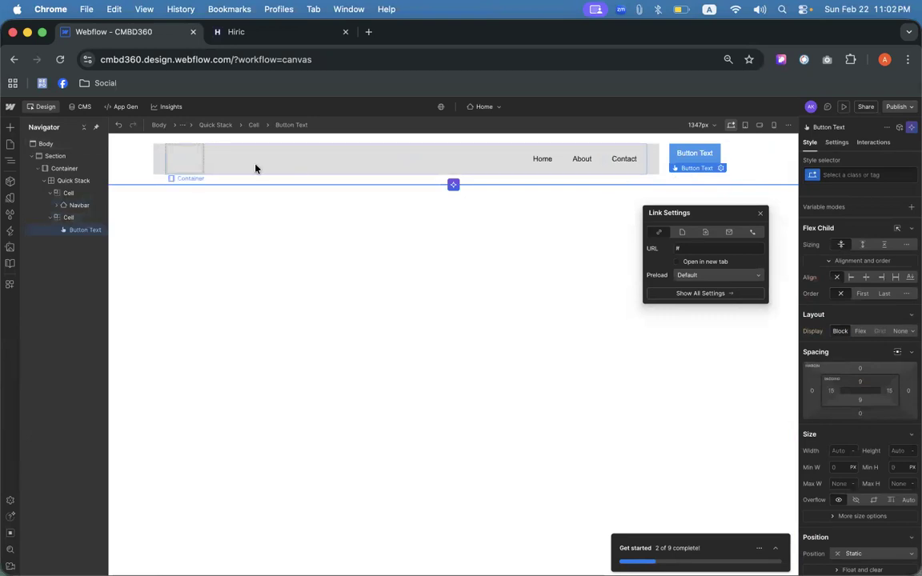
- Align the contents of the Button's cell to Right horizontally and Center vertically, and dismiss the align box tip
{"action": "left_click", "coordinate": [70, 181]}
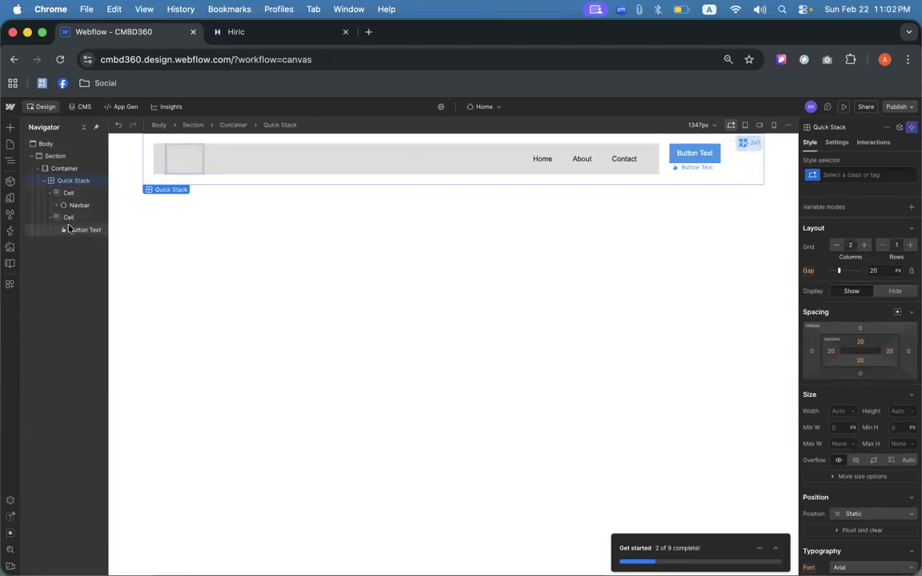
{"action": "left_click", "coordinate": [68, 194]}
{"action": "left_click", "coordinate": [71, 220]}
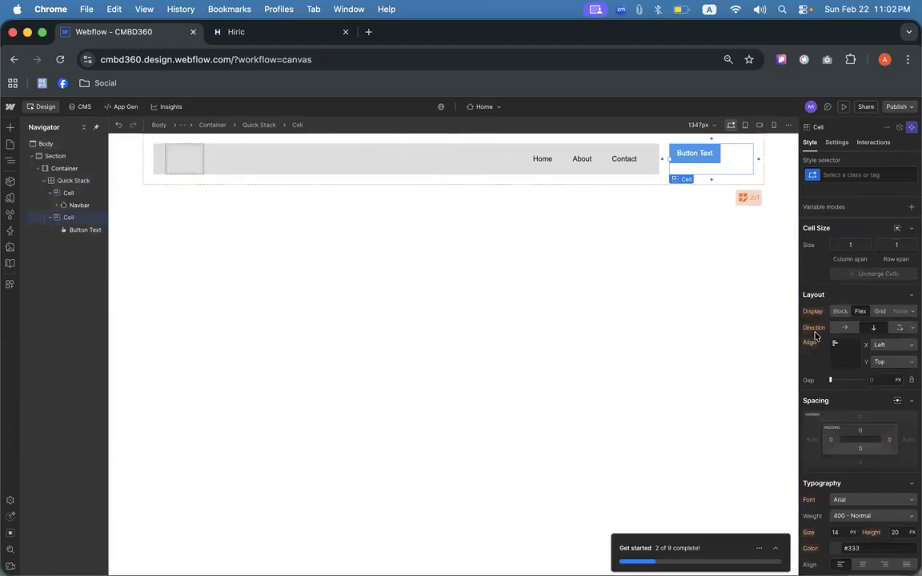
{"action": "left_click", "coordinate": [855, 353]}
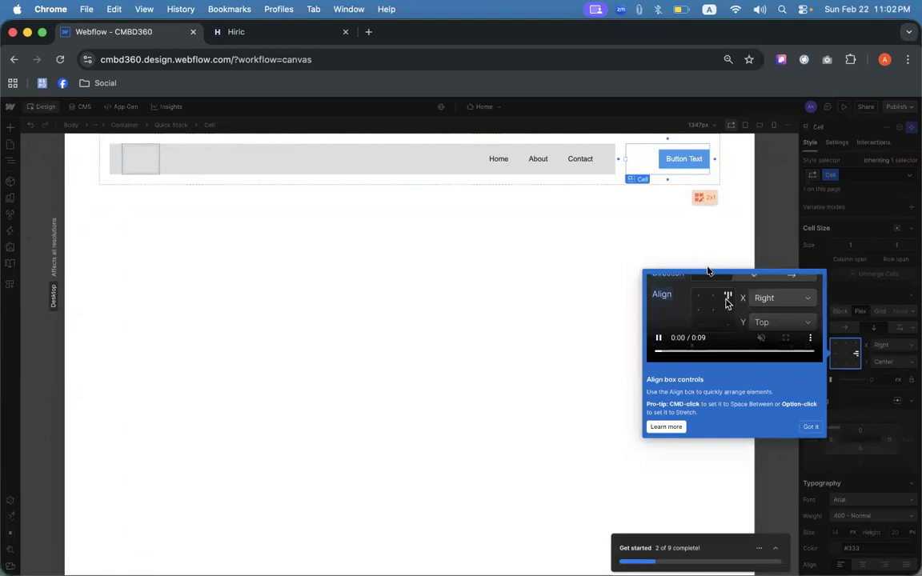
{"action": "left_click", "coordinate": [811, 427]}
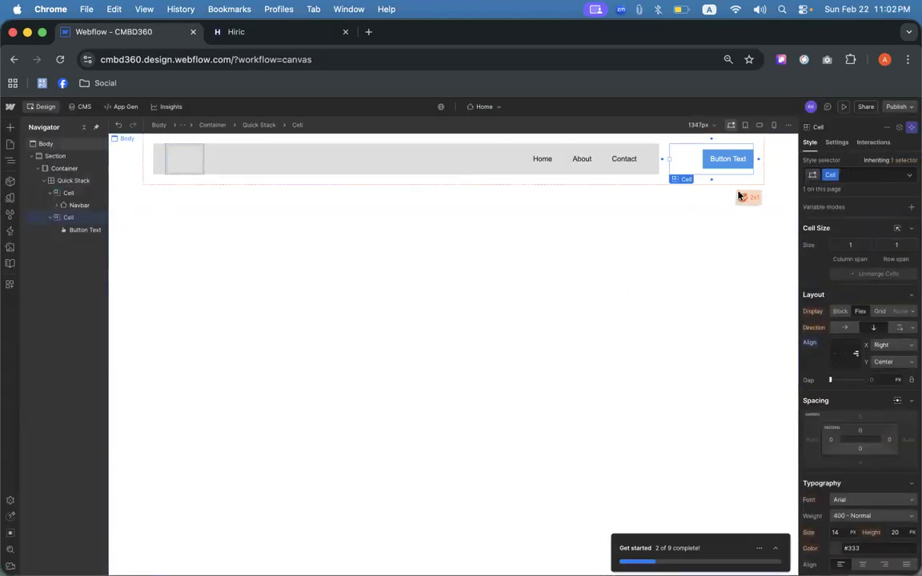
- Capture a tight screenshot of the logo on the Hiric page and place the image in the Brand block of the CMBD360 Navbar
{"action": "left_click", "coordinate": [191, 151]}
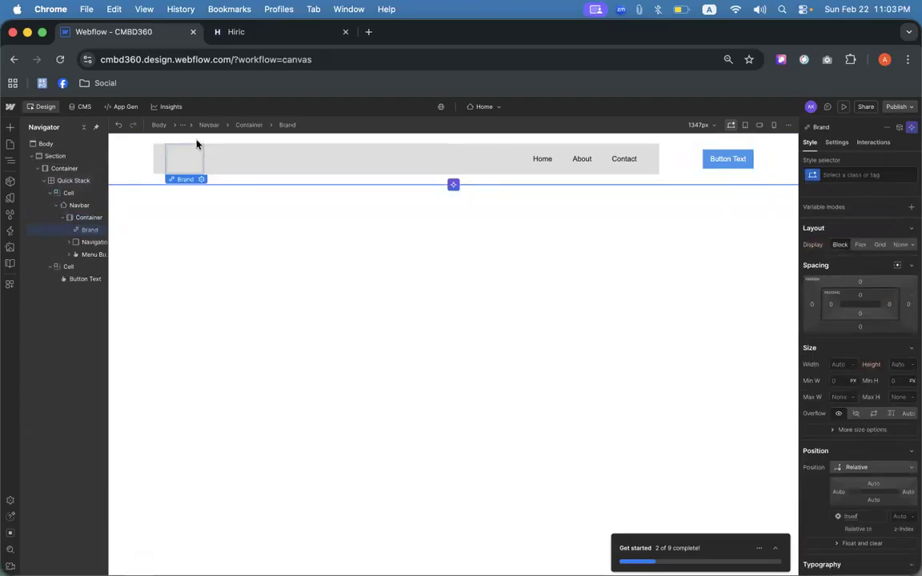
{"action": "left_click", "coordinate": [246, 34]}
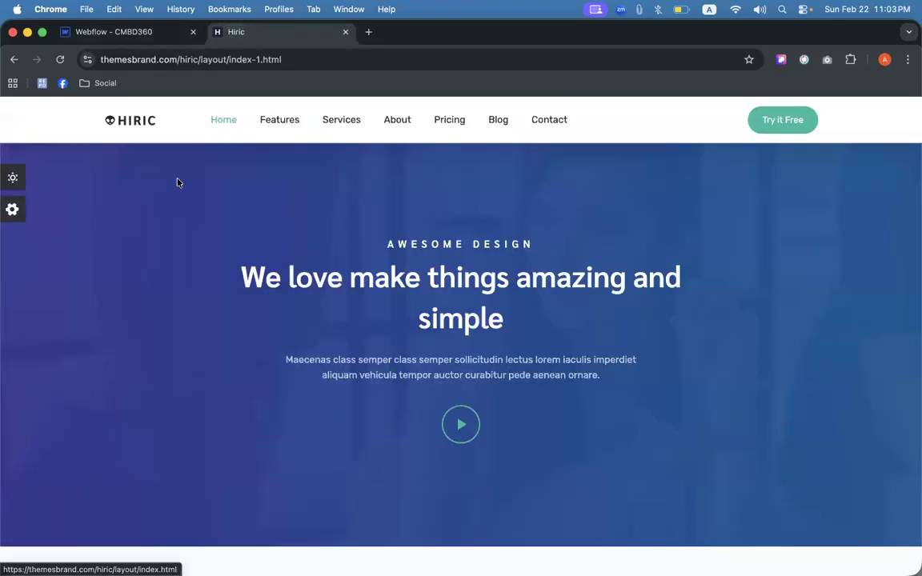
{"action": "key", "text": "super+shift+5"}
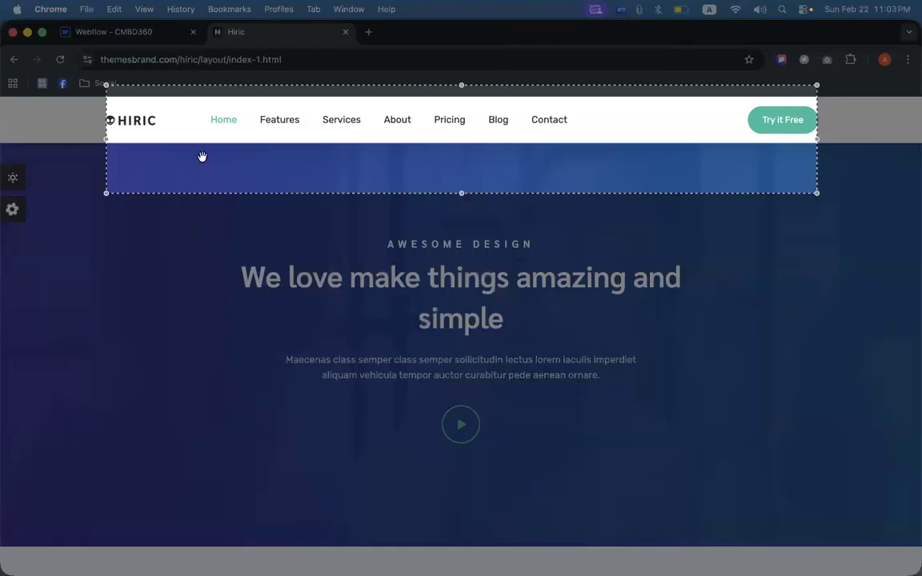
{"action": "left_click_drag", "start_coordinate": [195, 150], "coordinate": [184, 170]}
{"action": "left_click_drag", "start_coordinate": [192, 176], "coordinate": [190, 179]}
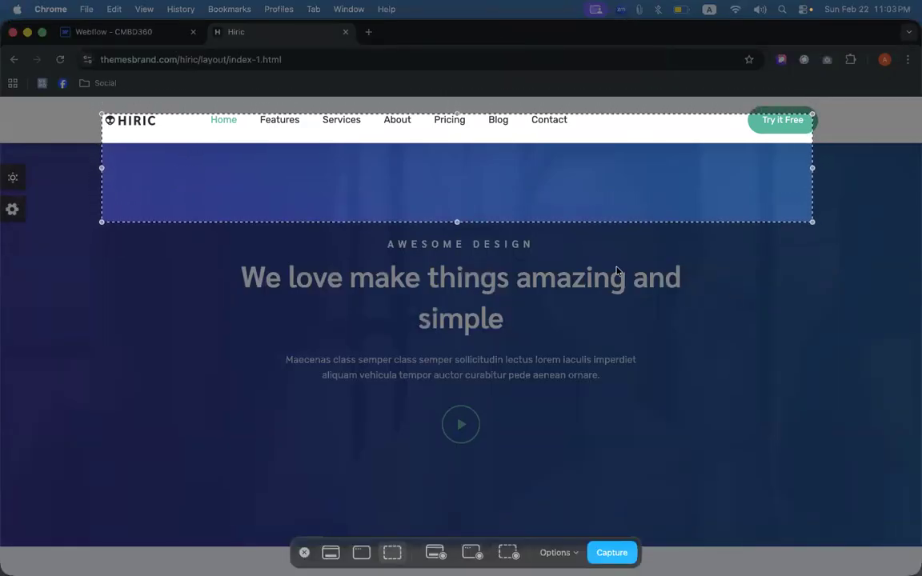
{"action": "left_click_drag", "start_coordinate": [811, 223], "coordinate": [158, 126]}
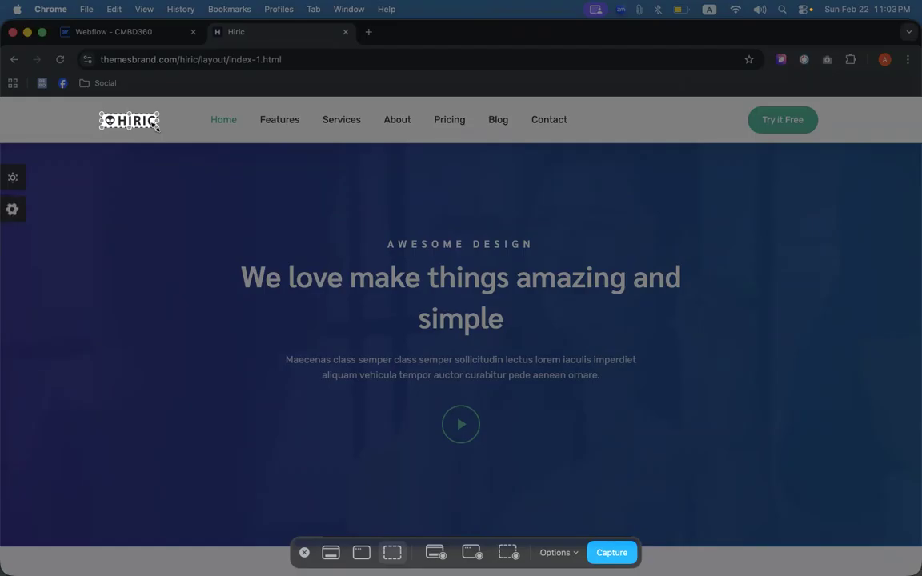
{"action": "key", "text": "Return"}
{"action": "left_click", "coordinate": [150, 36]}
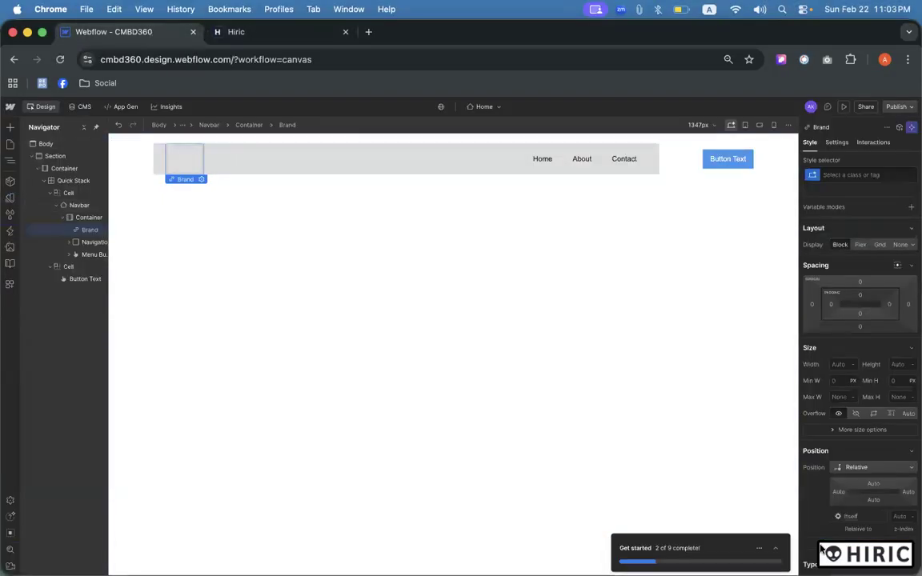
{"action": "left_click_drag", "start_coordinate": [848, 551], "coordinate": [177, 162]}
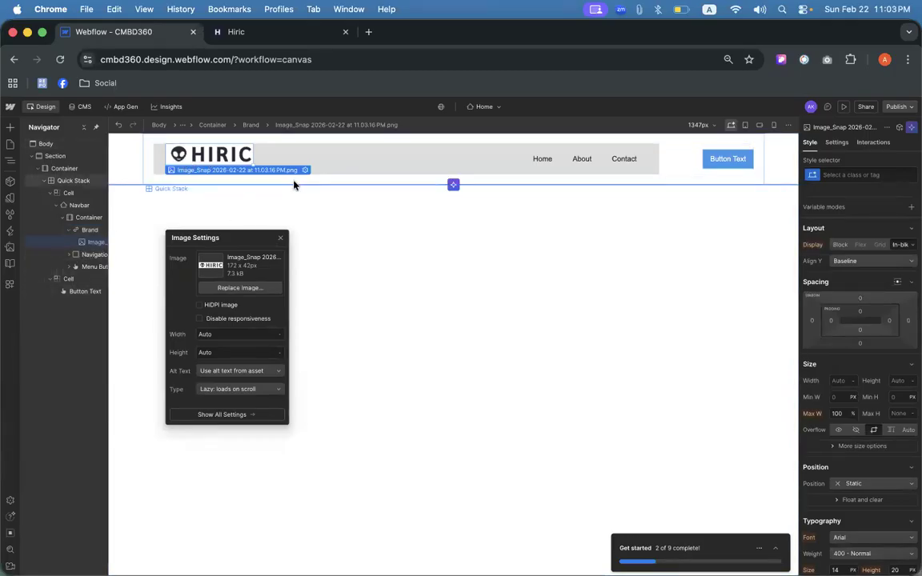
- Try to capture the full-width header strip of the Hiric page and paste it into the CMBD360 Webflow header
{"action": "left_click", "coordinate": [264, 32]}
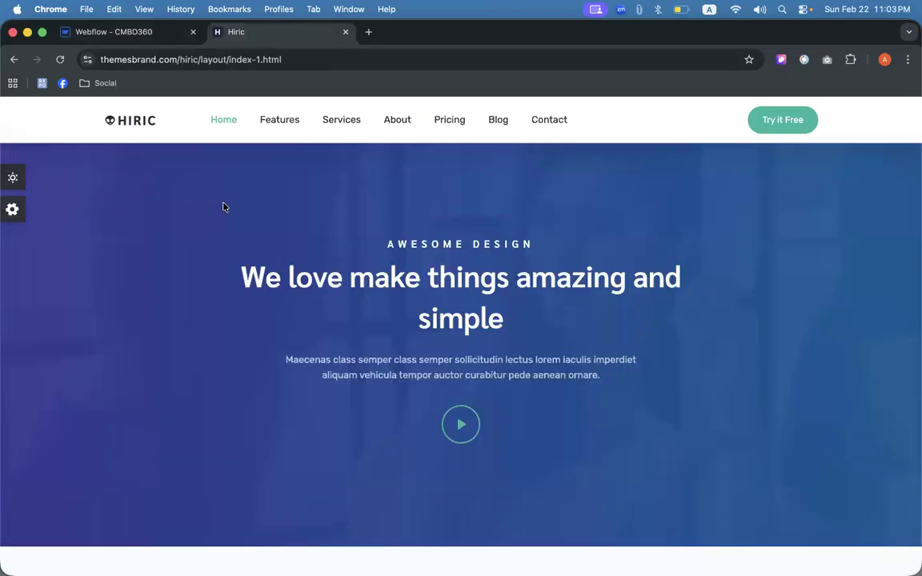
{"action": "key", "text": "super+shift+5"}
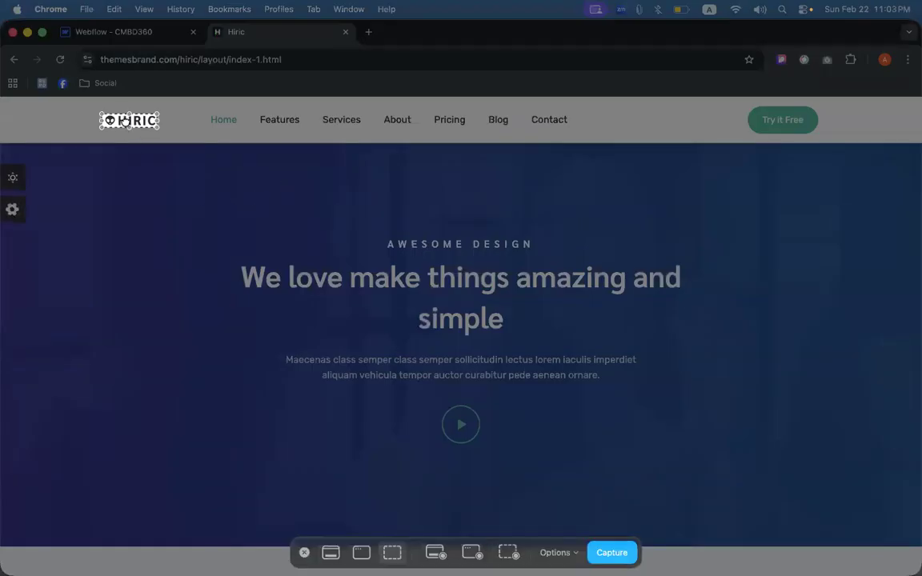
{"action": "left_click_drag", "start_coordinate": [1, 96], "coordinate": [914, 141]}
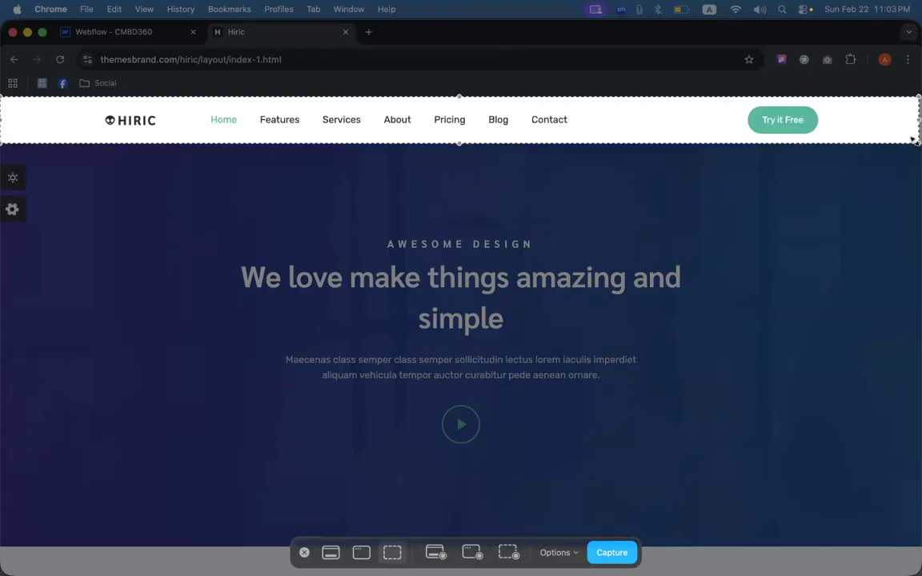
{"action": "left_click", "coordinate": [819, 128]}
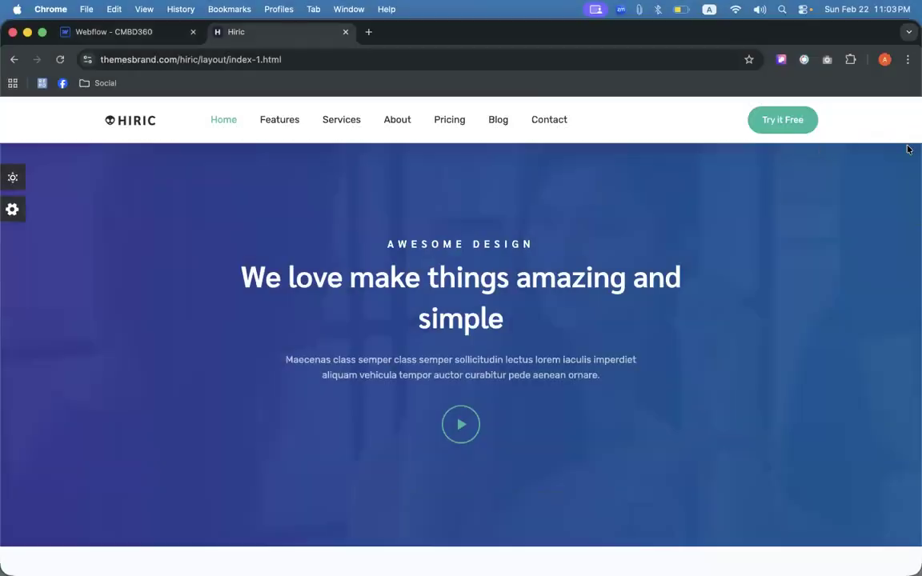
{"action": "left_click", "coordinate": [130, 37]}
{"action": "key", "text": "super+v"}
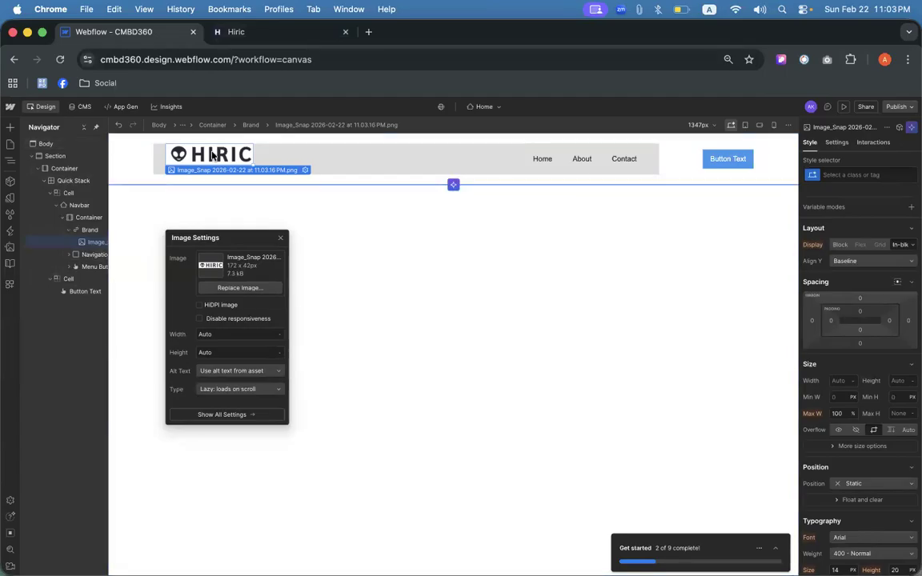
{"action": "left_click", "coordinate": [280, 158]}
{"action": "left_click", "coordinate": [225, 161]}
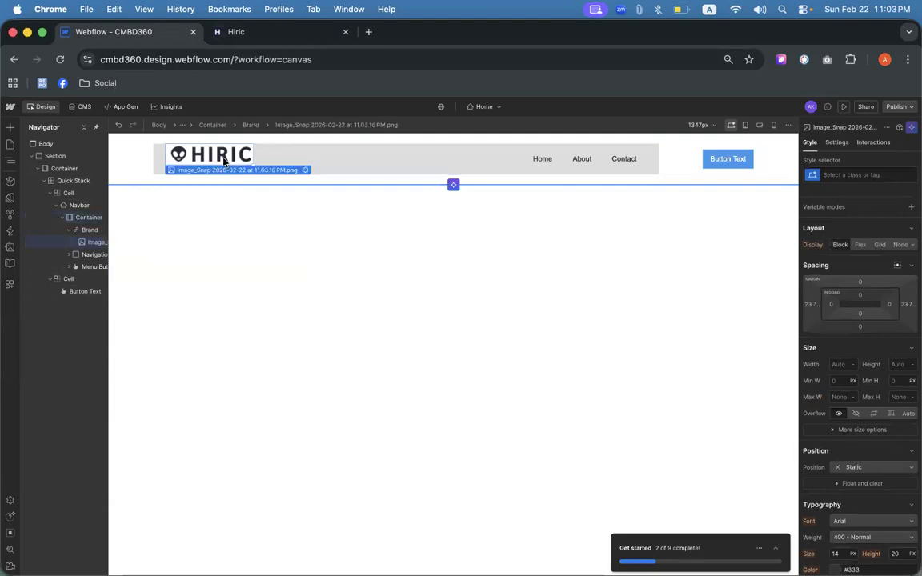
{"action": "left_click", "coordinate": [292, 149]}
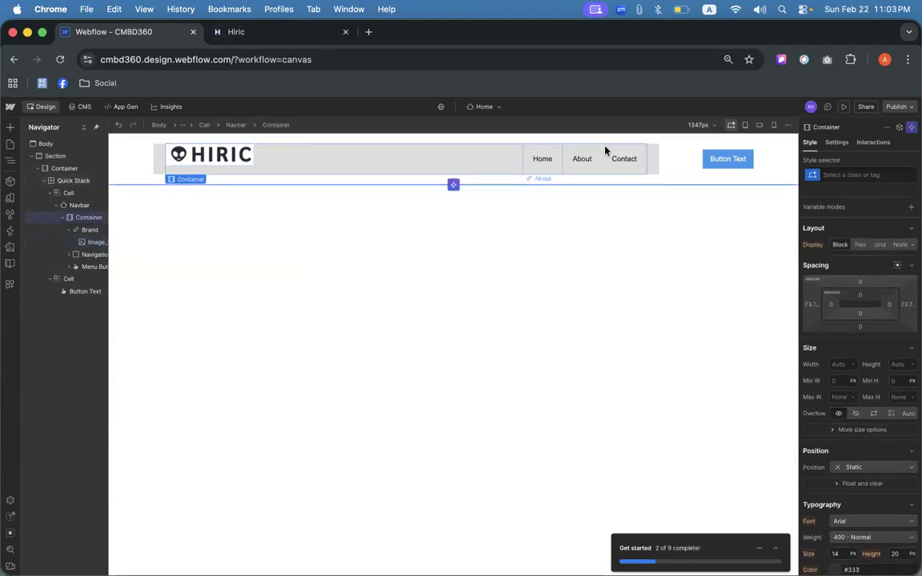
- Copy the Features label from the Hiric page's menu and use it to replace the About link text in the Webflow Navbar
{"action": "left_click", "coordinate": [268, 32]}
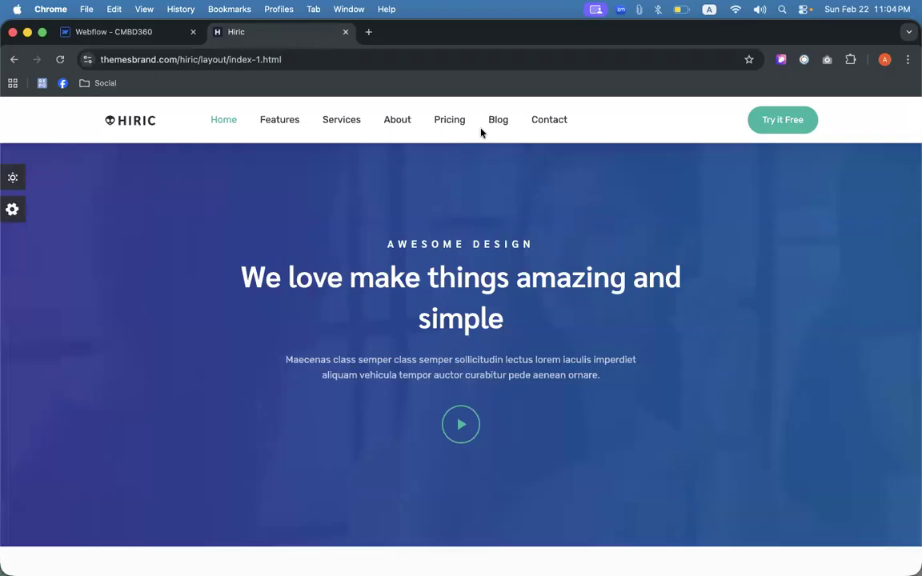
{"action": "right_click", "coordinate": [286, 124]}
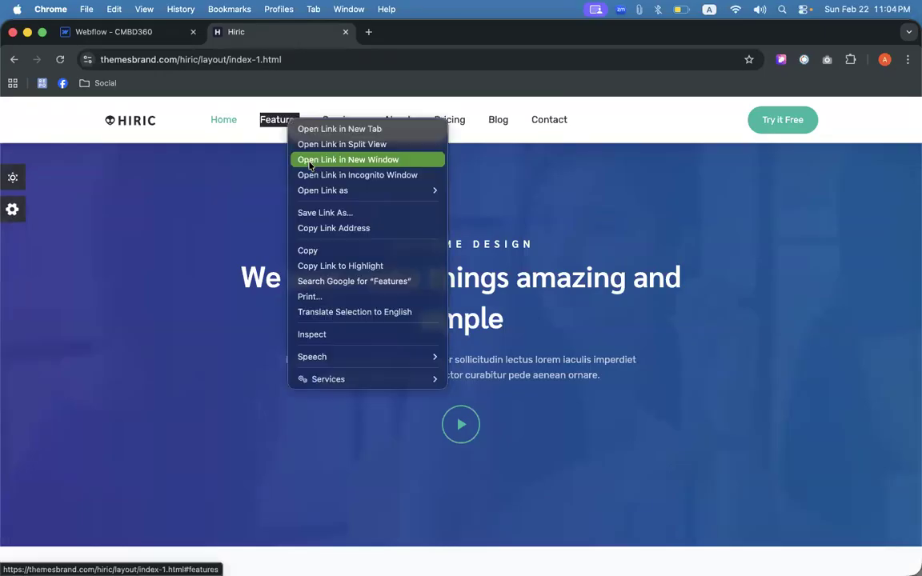
{"action": "left_click", "coordinate": [308, 250]}
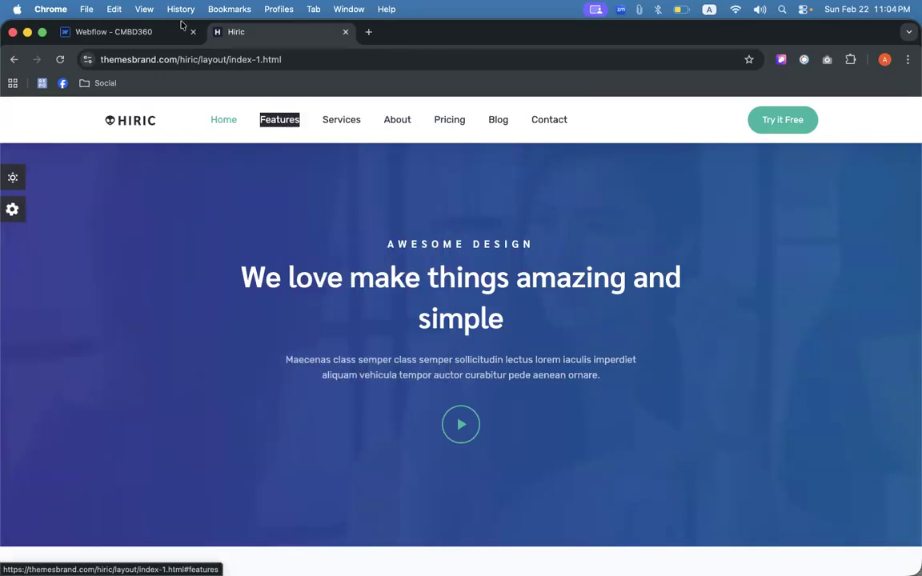
{"action": "left_click", "coordinate": [181, 29]}
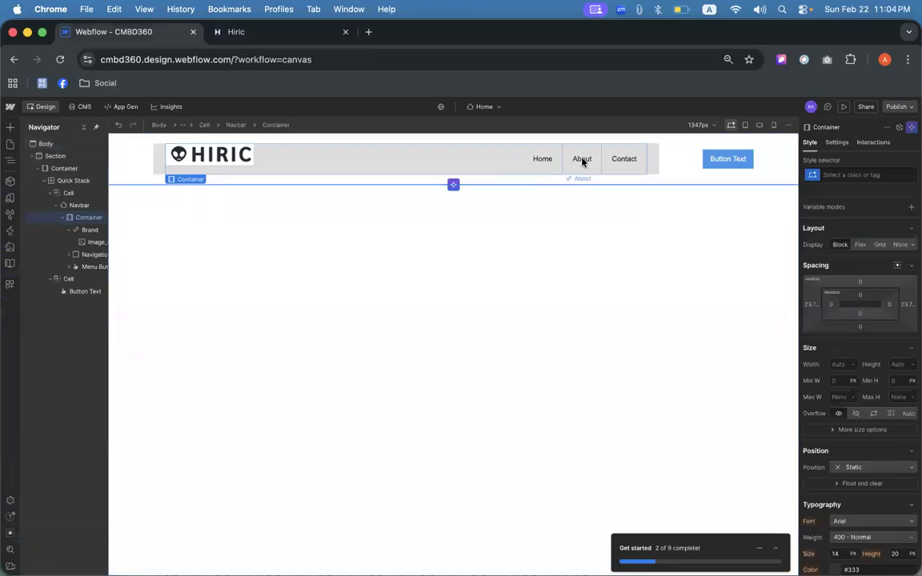
{"action": "double_click", "coordinate": [581, 160]}
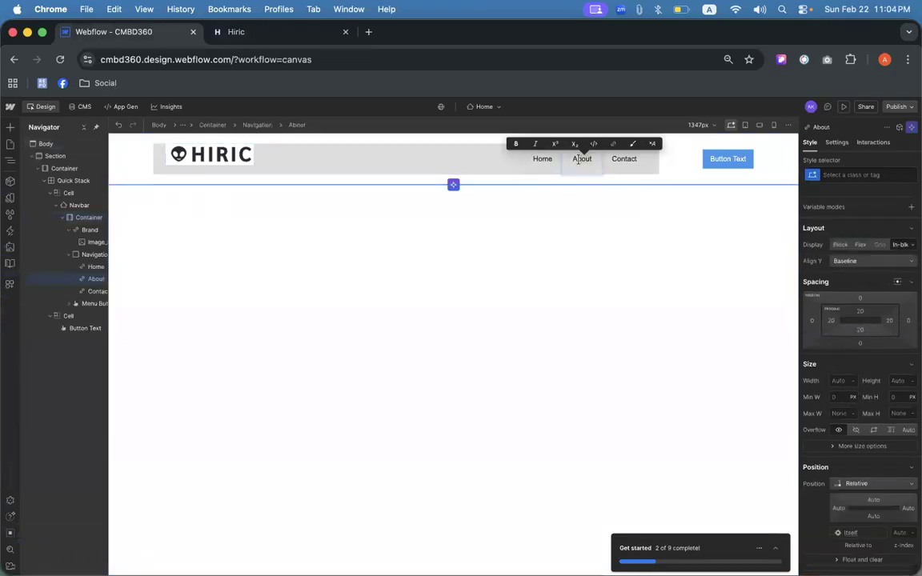
{"action": "type", "text": "Features"}
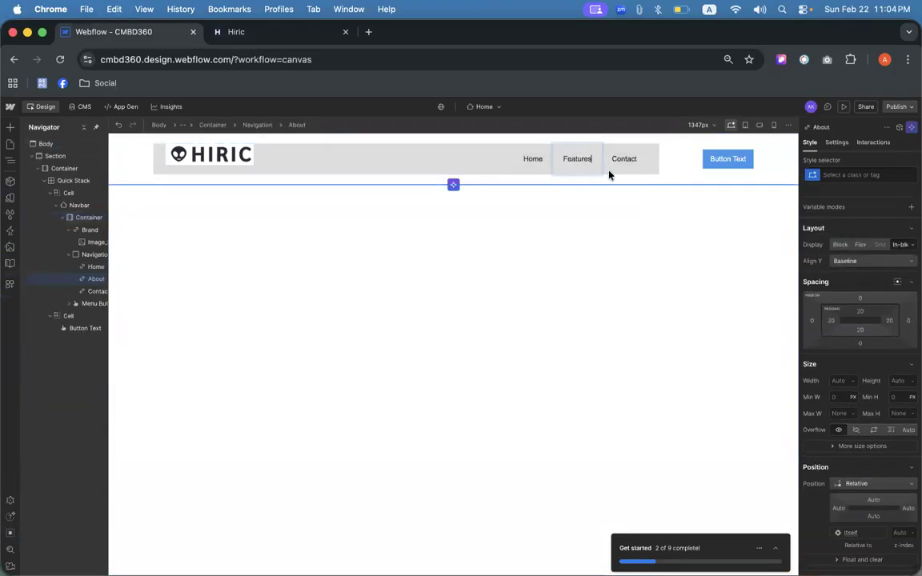
- Copy the Services label from the Hiric page and use it to replace the Contact link text in the Webflow Navbar
{"action": "left_click", "coordinate": [631, 161]}
{"action": "left_click", "coordinate": [237, 32]}
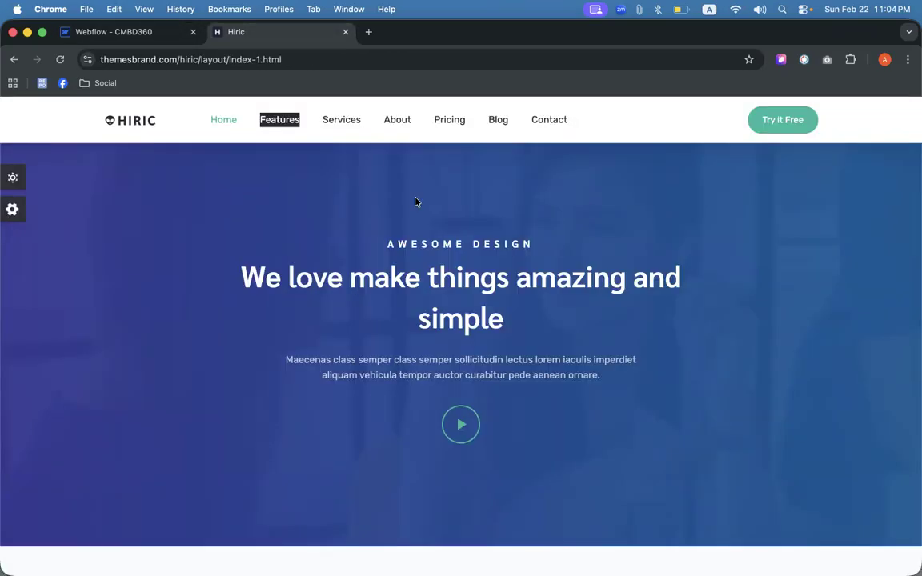
{"action": "right_click", "coordinate": [340, 121]}
{"action": "left_click", "coordinate": [370, 251]}
{"action": "left_click", "coordinate": [112, 31]}
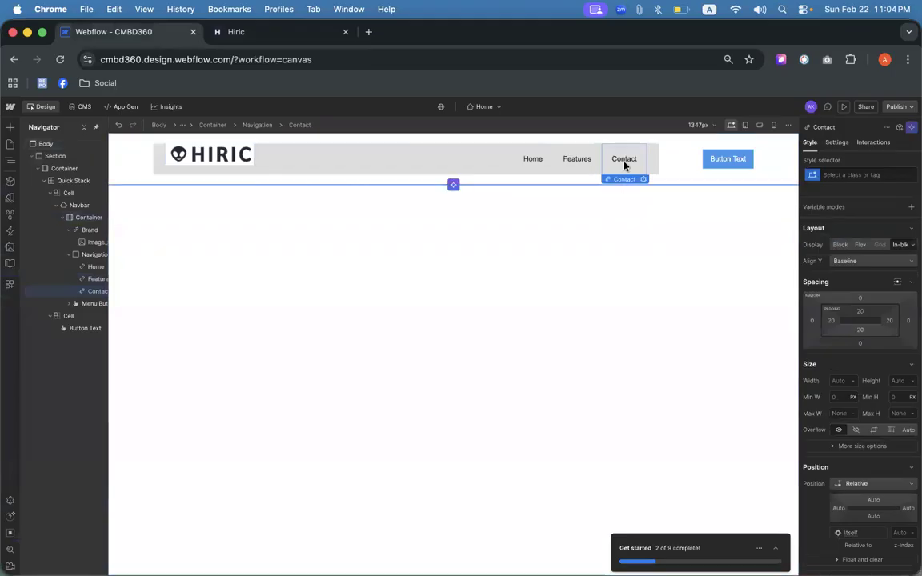
{"action": "double_click", "coordinate": [623, 159]}
{"action": "key", "text": "super+v"}
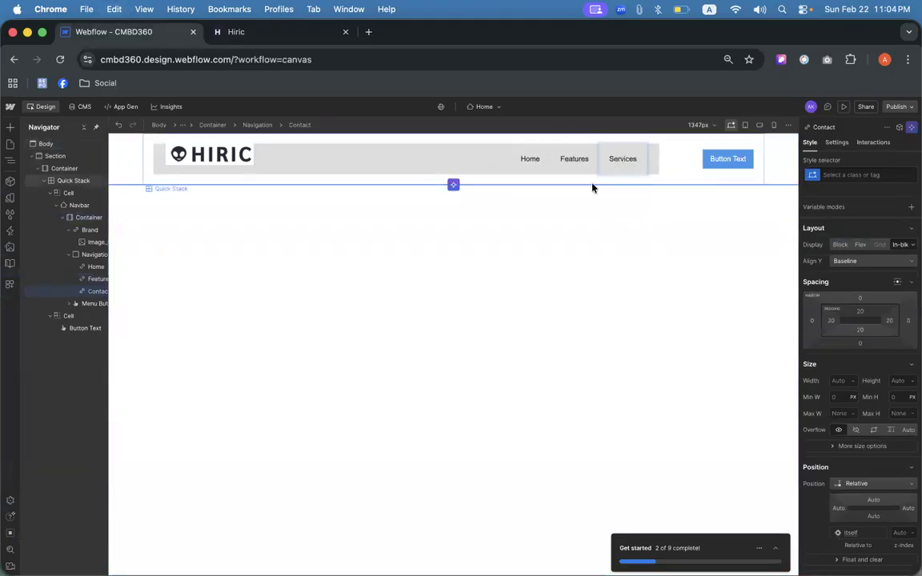
{"action": "left_click", "coordinate": [573, 159]}
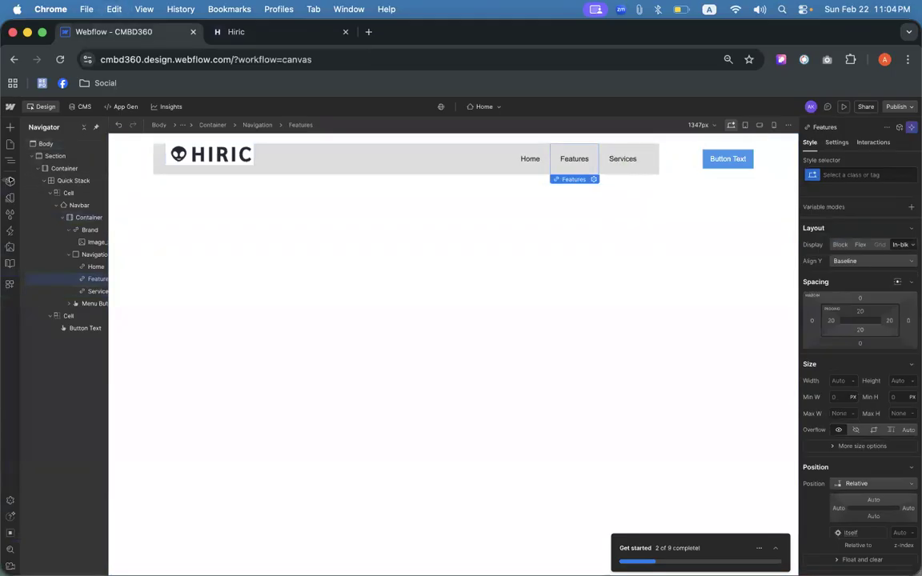
{"action": "left_click", "coordinate": [10, 128]}
{"action": "scroll", "coordinate": [112, 454], "scroll_direction": "down", "scroll_amount": 5}
{"action": "scroll", "coordinate": [112, 454], "scroll_direction": "up", "scroll_amount": 5}
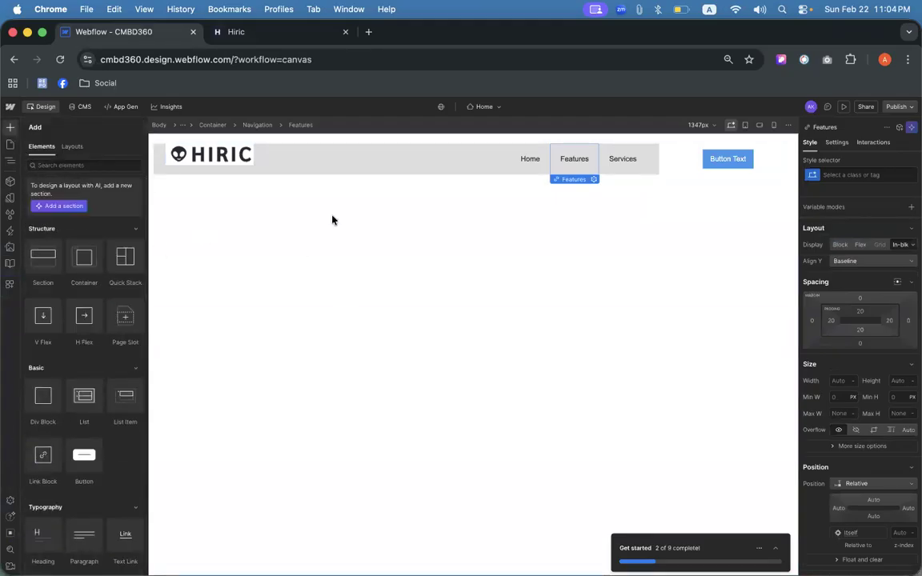
- Duplicate the Services link three times in the Navbar, removing the accidentally added browser bookmark
{"action": "left_click", "coordinate": [618, 159]}
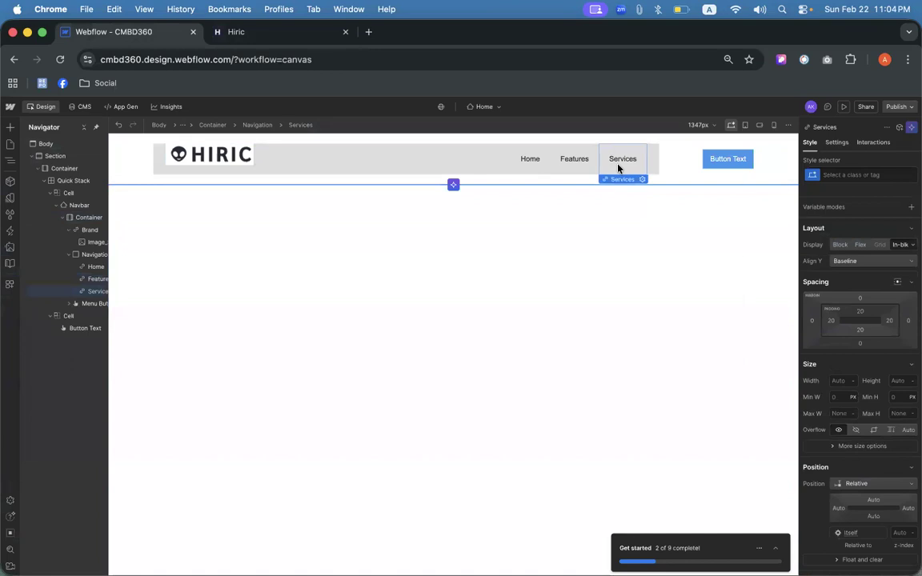
{"action": "right_click", "coordinate": [618, 167]}
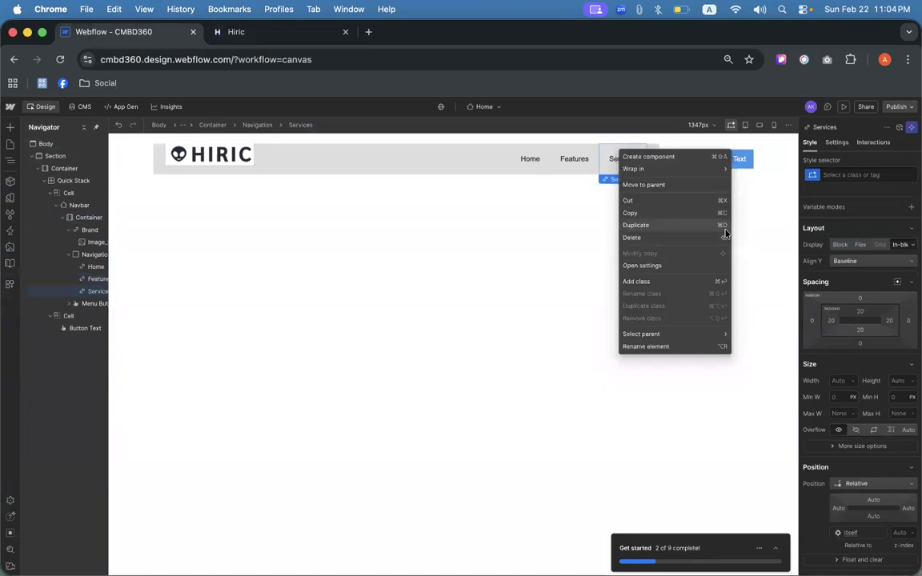
{"action": "left_click", "coordinate": [612, 161]}
{"action": "key", "text": "super+d"}
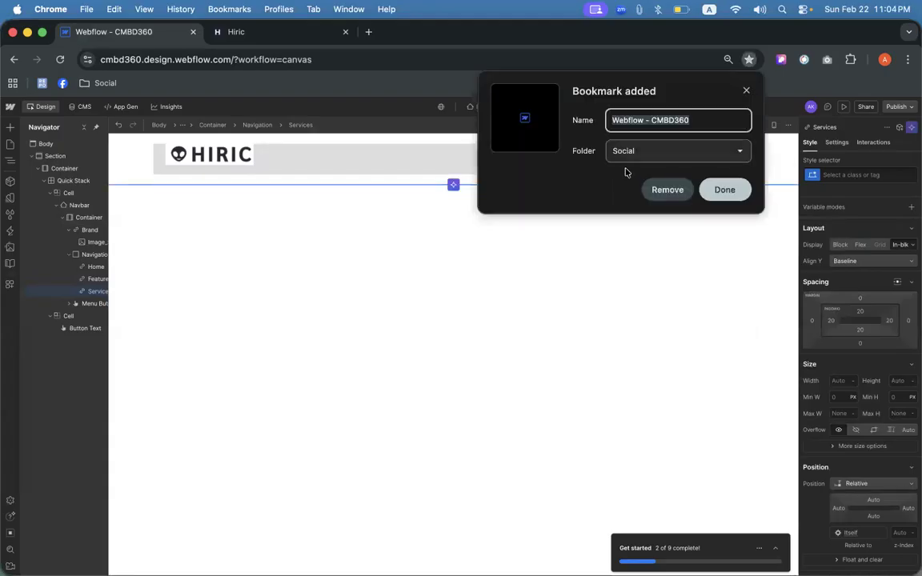
{"action": "left_click", "coordinate": [664, 187]}
{"action": "key", "text": "super+d"}
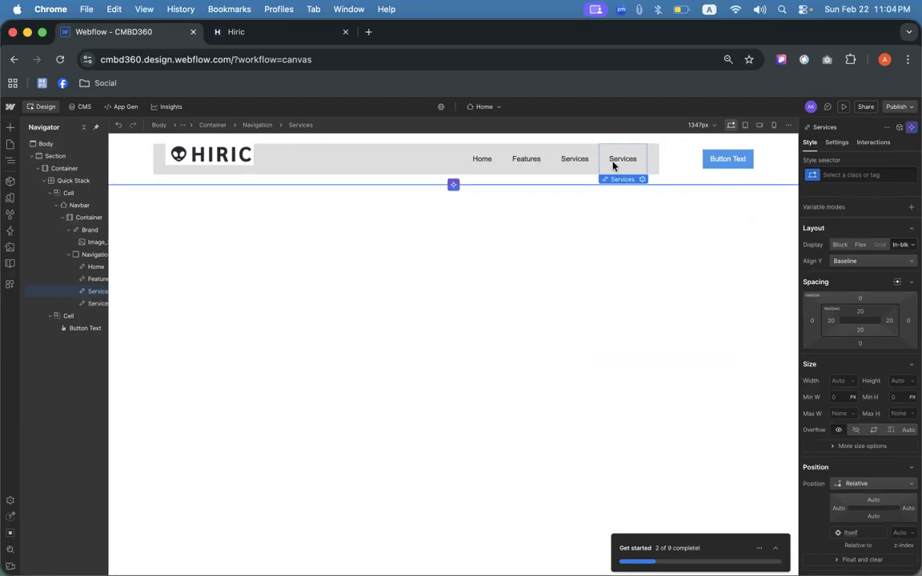
{"action": "key", "text": "super+d"}
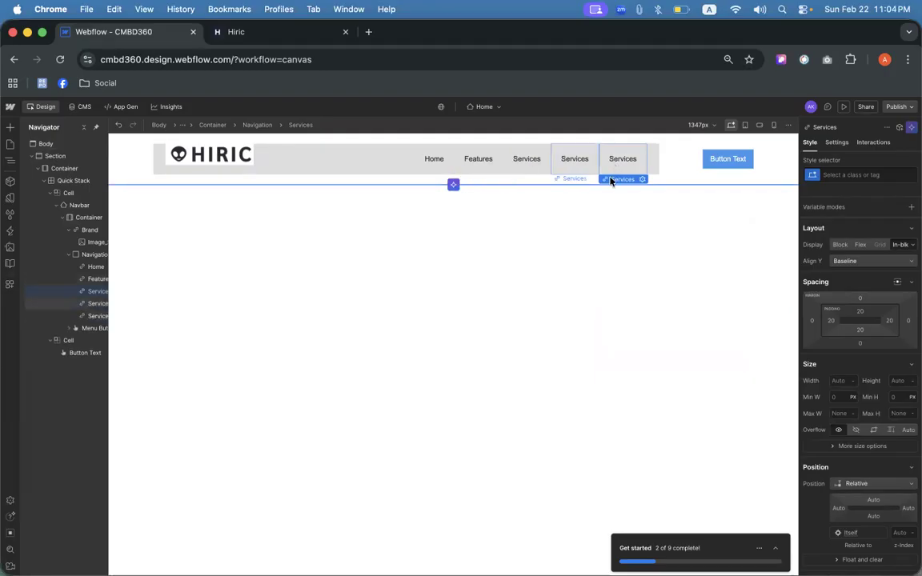
{"action": "key", "text": "super+d"}
- Copy the About label from the Hiric page and use it to replace the text of the second Services link in Webflow
{"action": "left_click", "coordinate": [287, 34]}
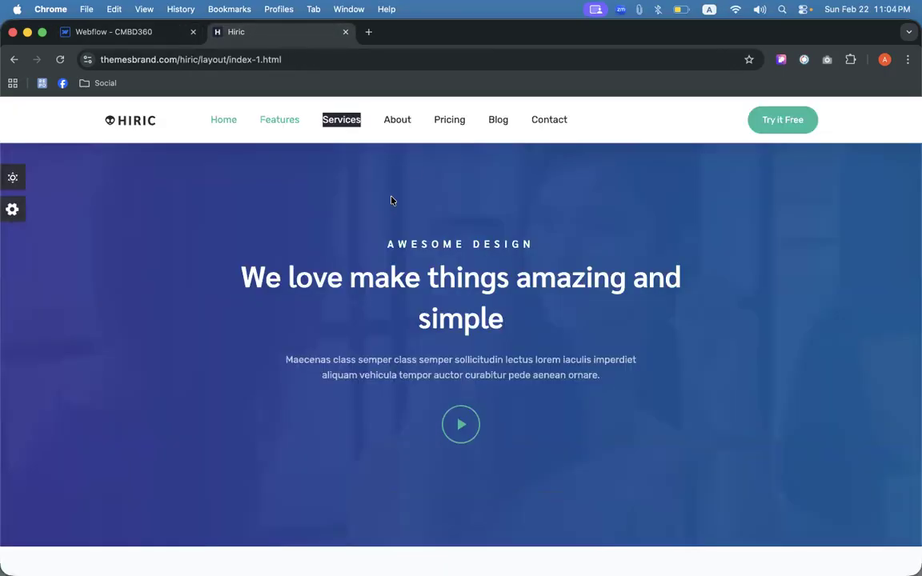
{"action": "right_click", "coordinate": [390, 119]}
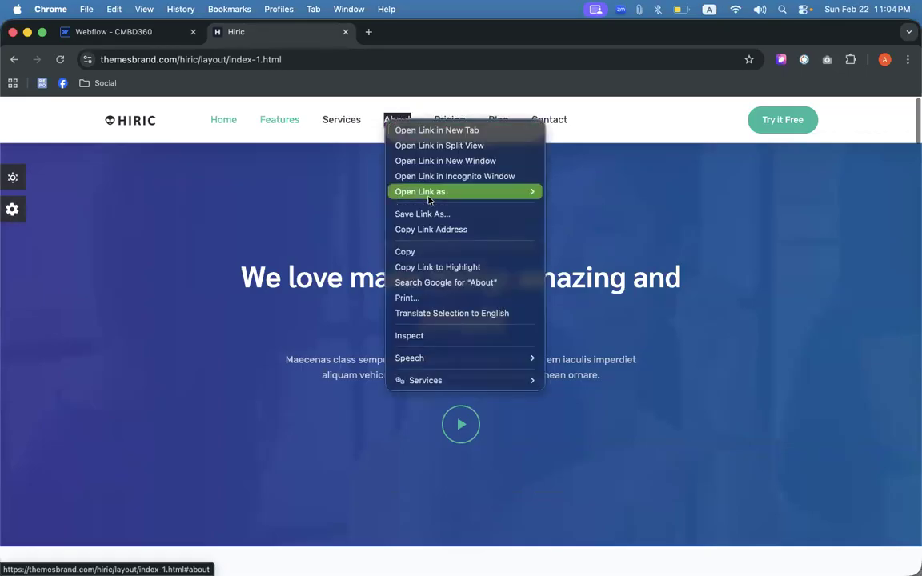
{"action": "left_click", "coordinate": [400, 251]}
{"action": "left_click", "coordinate": [148, 33]}
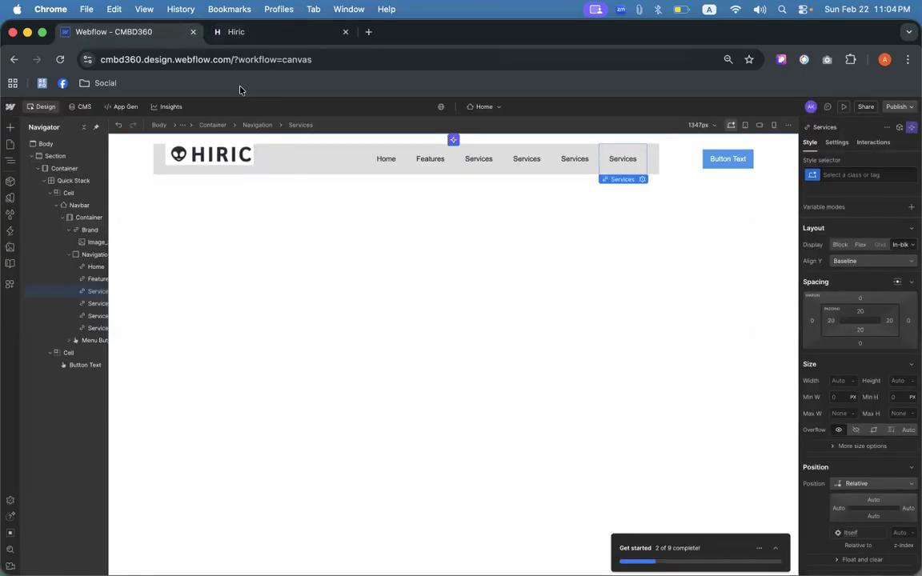
{"action": "left_click", "coordinate": [525, 159]}
{"action": "double_click", "coordinate": [525, 158]}
{"action": "key", "text": "super+v"}
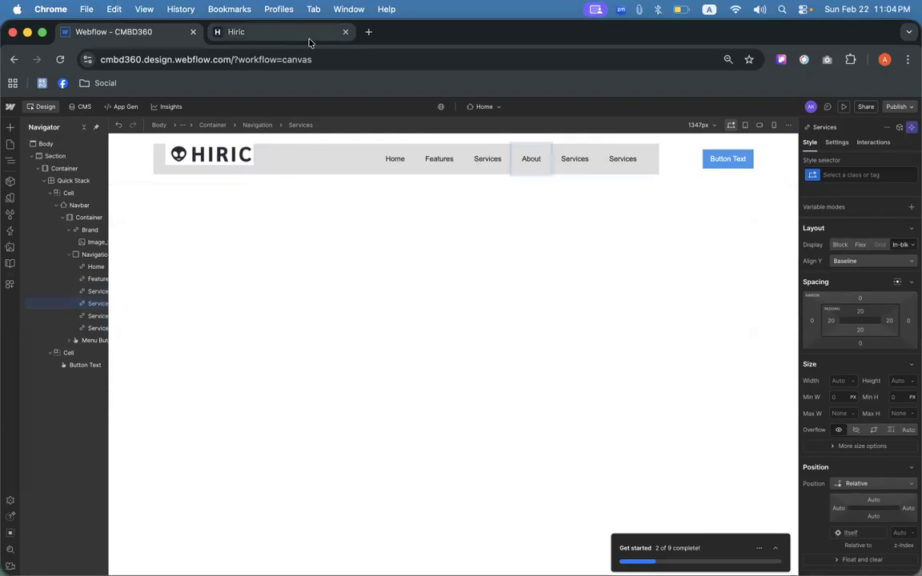
- Copy the Pricing label from the Hiric page and use it to replace the text of the Services link after About in Webflow
{"action": "left_click", "coordinate": [278, 34]}
{"action": "right_click", "coordinate": [453, 124]}
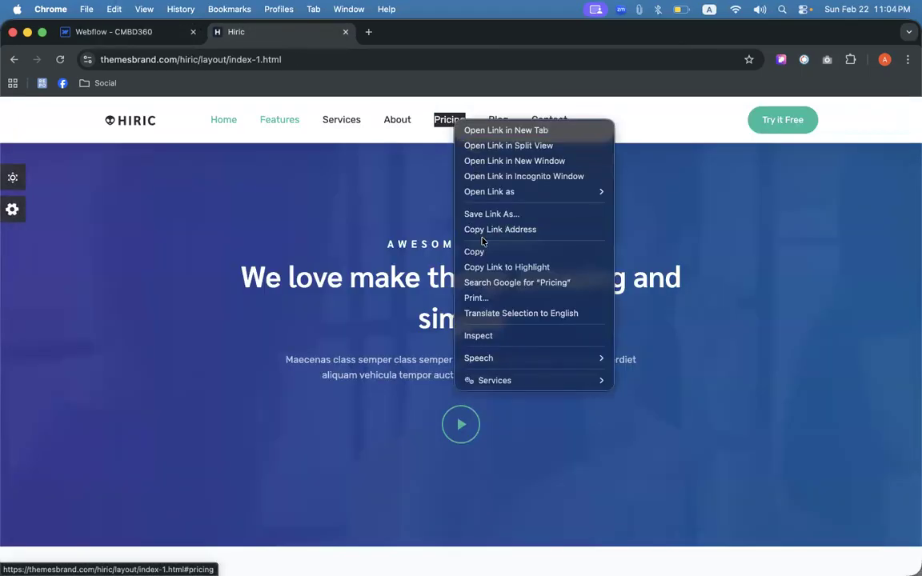
{"action": "left_click", "coordinate": [476, 251]}
{"action": "left_click", "coordinate": [145, 31]}
{"action": "left_click", "coordinate": [575, 158]}
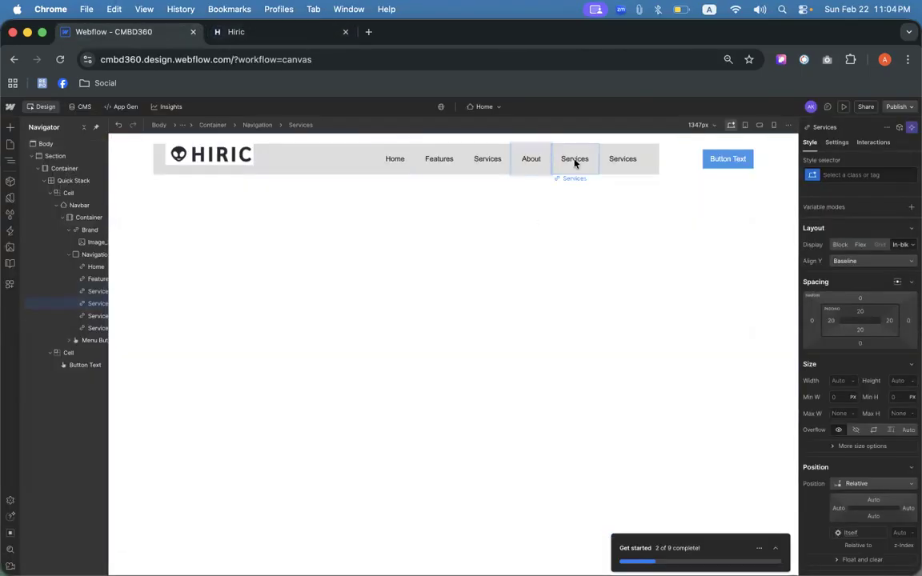
{"action": "double_click", "coordinate": [573, 158]}
{"action": "key", "text": "super+v"}
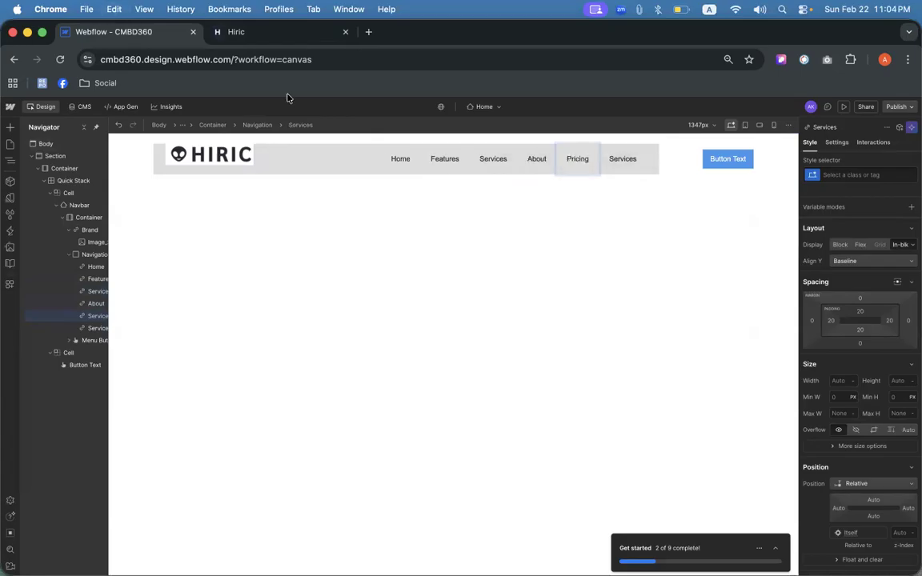
- Copy the Blog label from the Hiric page, duplicate the last Services link in Webflow, and rename the link after Pricing to Blog
{"action": "left_click", "coordinate": [232, 31]}
{"action": "right_click", "coordinate": [503, 122]}
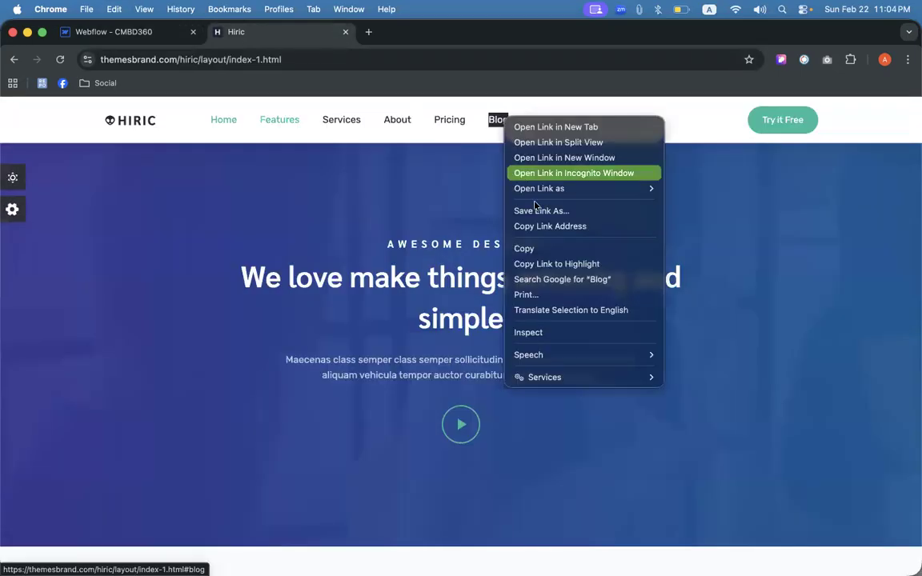
{"action": "left_click", "coordinate": [524, 248]}
{"action": "left_click", "coordinate": [136, 32]}
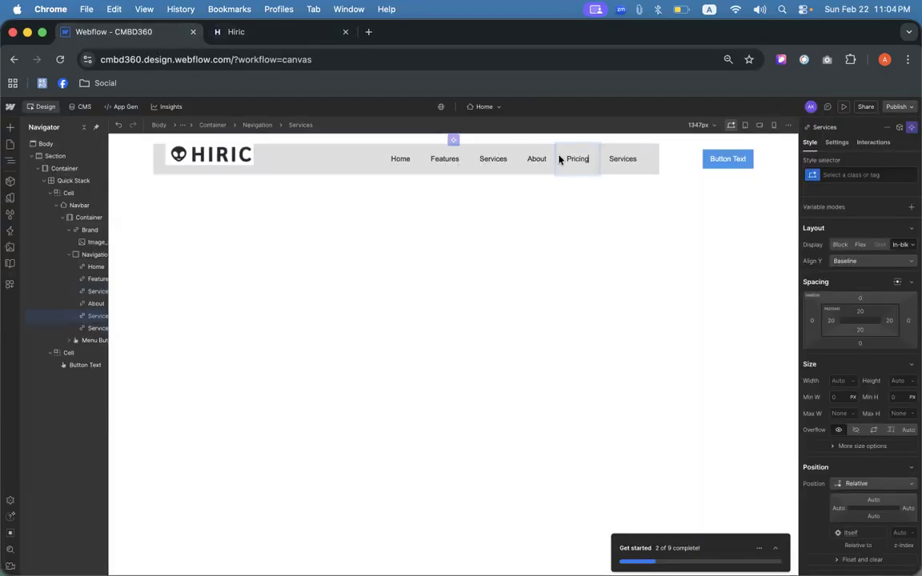
{"action": "left_click", "coordinate": [621, 160]}
{"action": "key", "text": "super+d"}
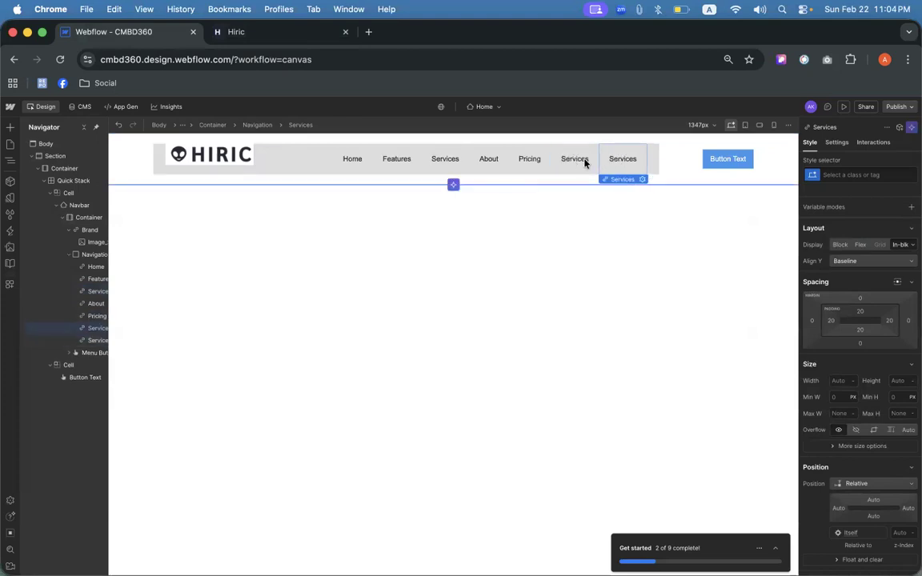
{"action": "double_click", "coordinate": [578, 158]}
{"action": "key", "text": "super+v"}
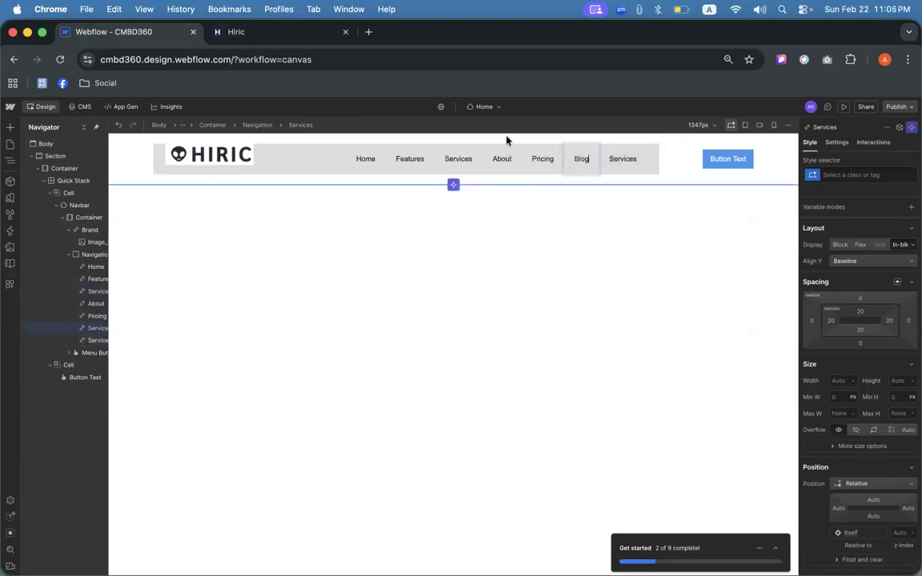
- Copy the Contact label from the Hiric page and use it to replace the text of the last Services link in Webflow
{"action": "left_click", "coordinate": [284, 33]}
{"action": "right_click", "coordinate": [548, 123]}
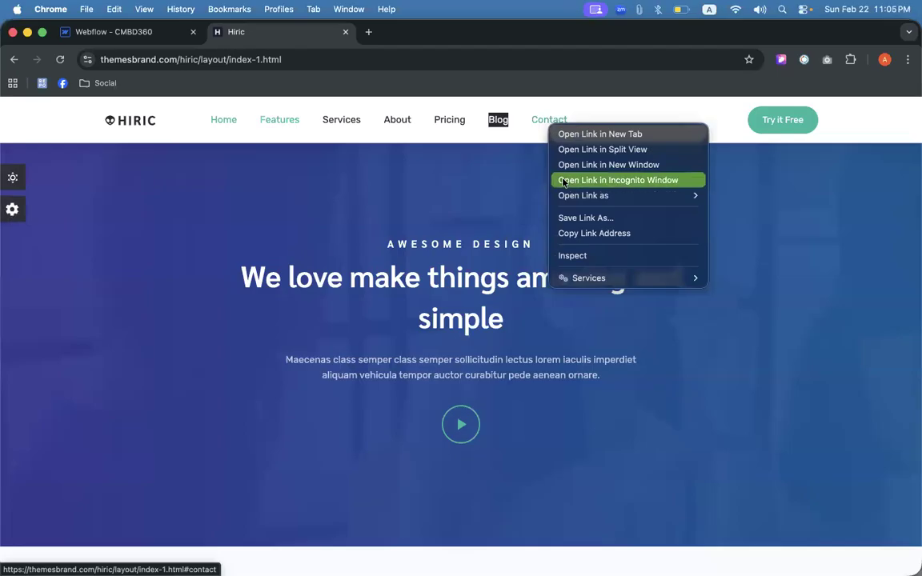
{"action": "right_click", "coordinate": [538, 126]}
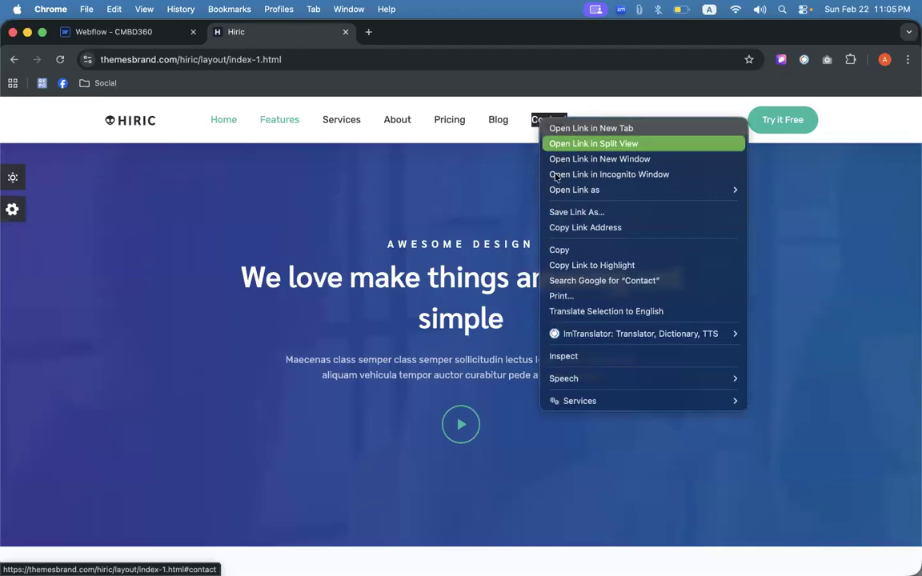
{"action": "left_click", "coordinate": [561, 251]}
{"action": "left_click", "coordinate": [128, 32]}
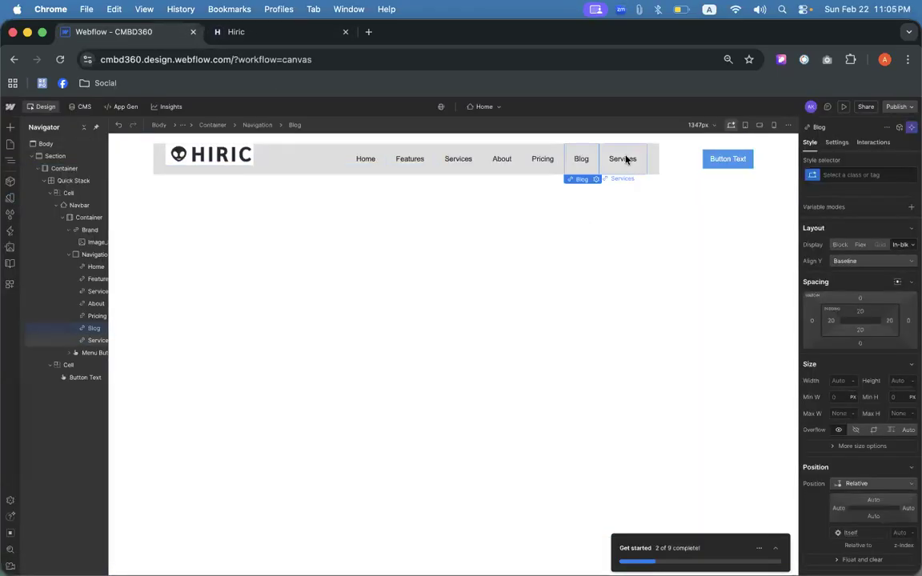
{"action": "double_click", "coordinate": [624, 158]}
{"action": "key", "text": "super+v"}
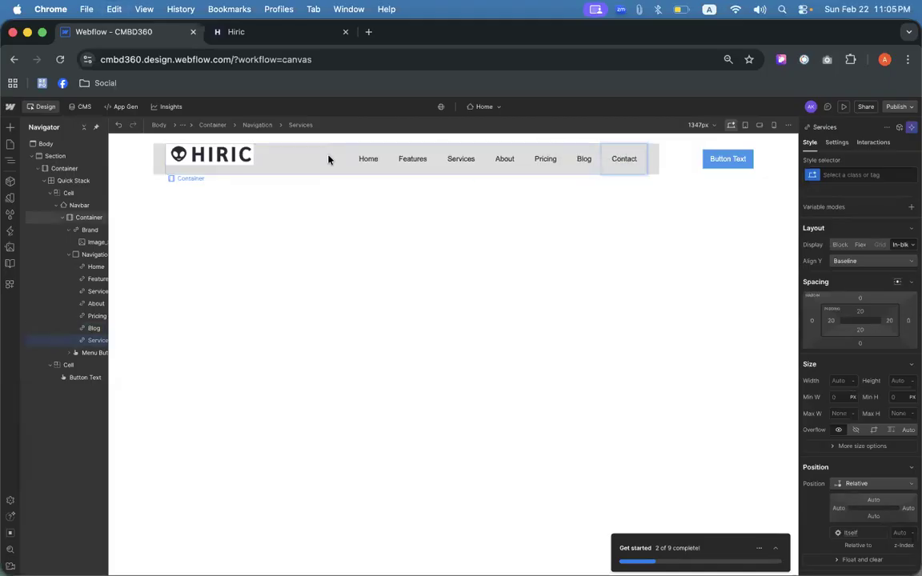
{"action": "left_click", "coordinate": [295, 171]}
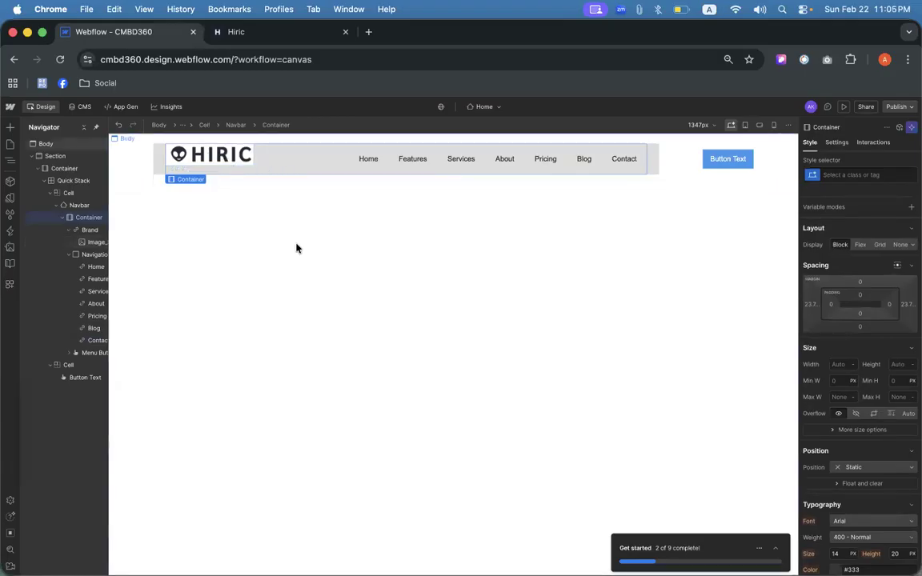
- Examine how the logo image and its Brand link sit vertically within the Navbar compared with the navigation links
{"action": "left_click", "coordinate": [223, 153]}
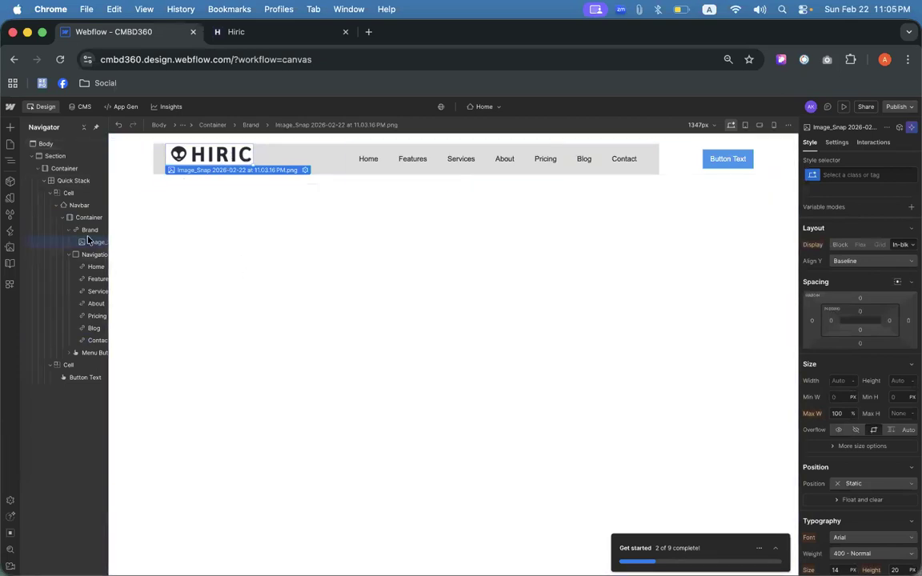
{"action": "scroll", "coordinate": [83, 232], "scroll_direction": "up", "scroll_amount": 5}
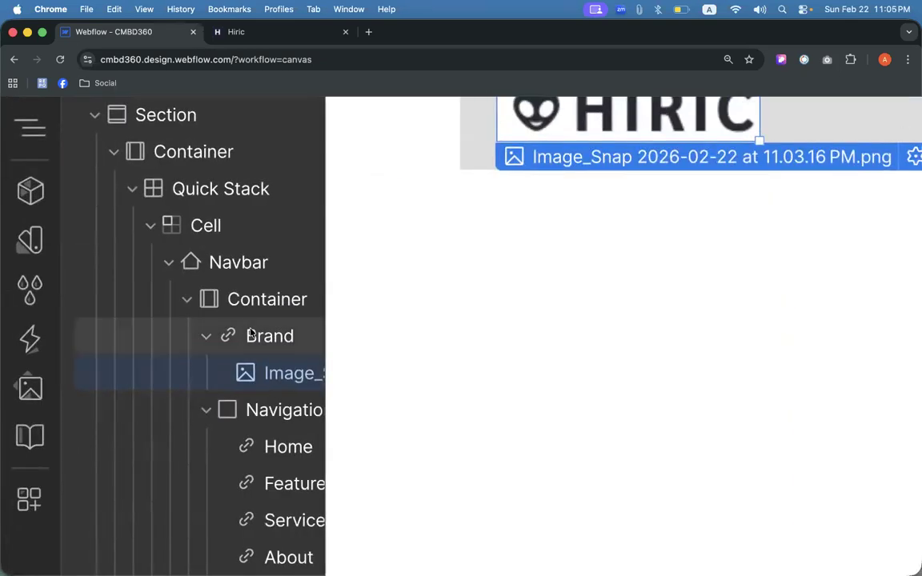
{"action": "left_click", "coordinate": [251, 336]}
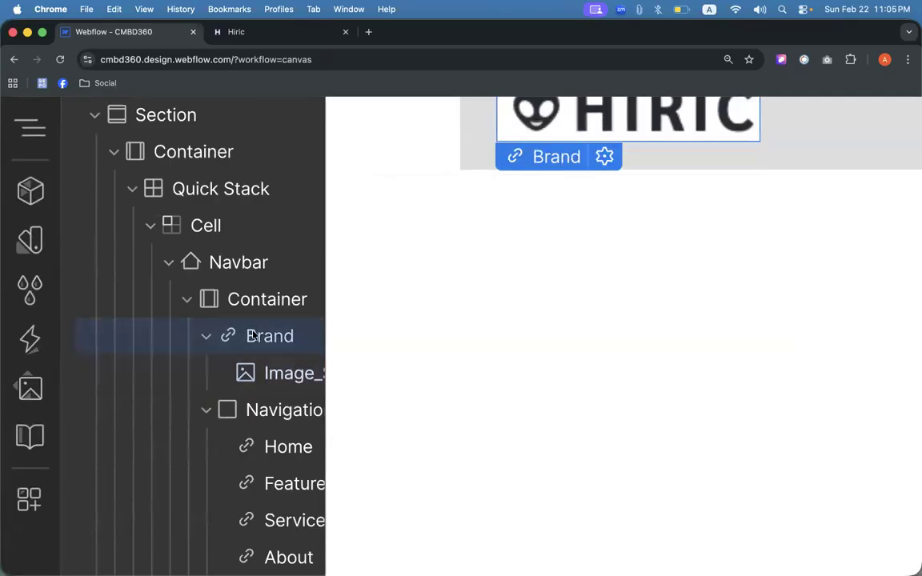
{"action": "scroll", "coordinate": [250, 336], "scroll_direction": "down", "scroll_amount": 5}
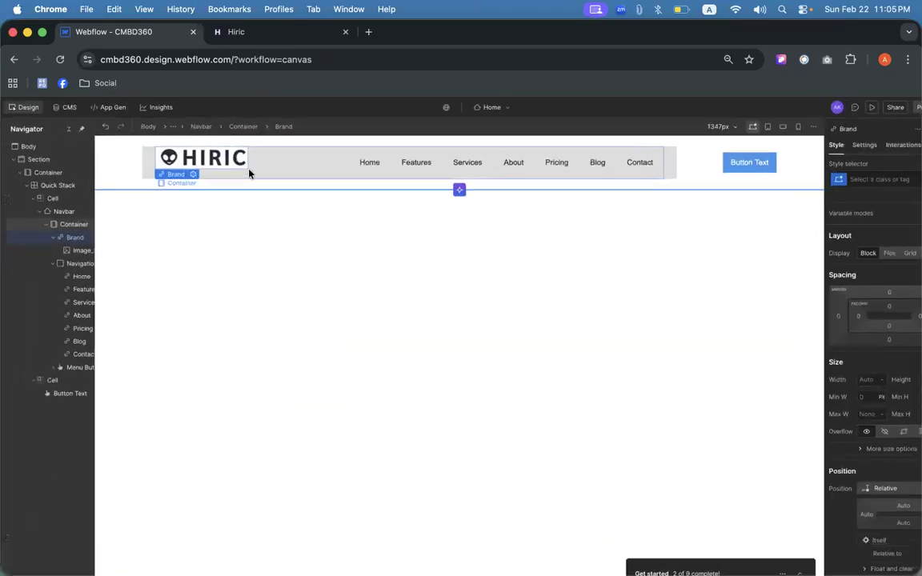
{"action": "scroll", "coordinate": [249, 173], "scroll_direction": "up", "scroll_amount": 5}
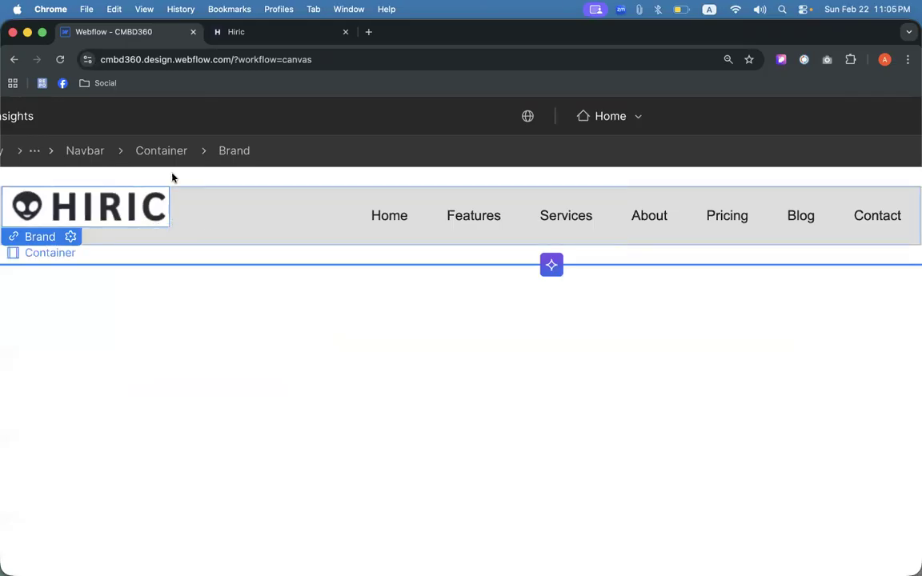
{"action": "scroll", "coordinate": [136, 256], "scroll_direction": "down", "scroll_amount": 1}
{"action": "scroll", "coordinate": [142, 250], "scroll_direction": "down", "scroll_amount": 1}
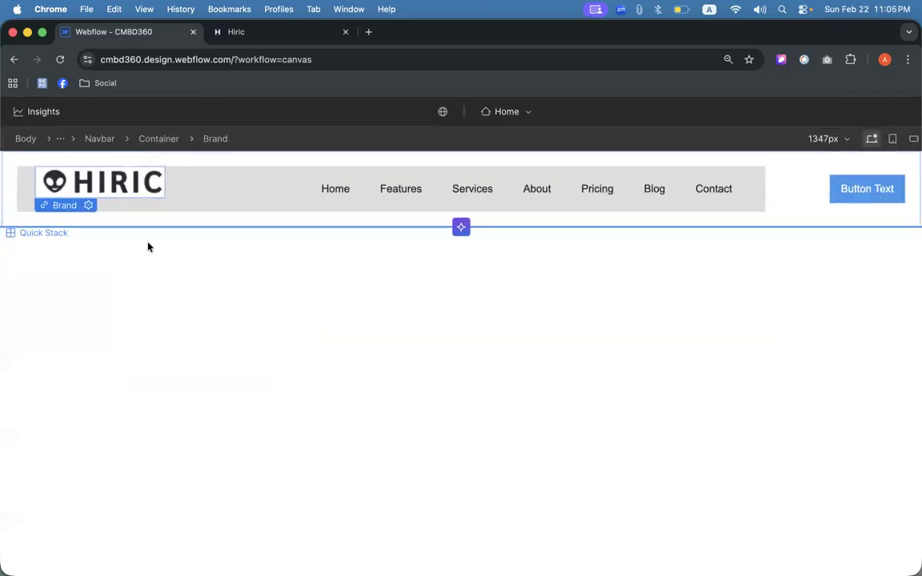
{"action": "scroll", "coordinate": [163, 251], "scroll_direction": "down", "scroll_amount": 5}
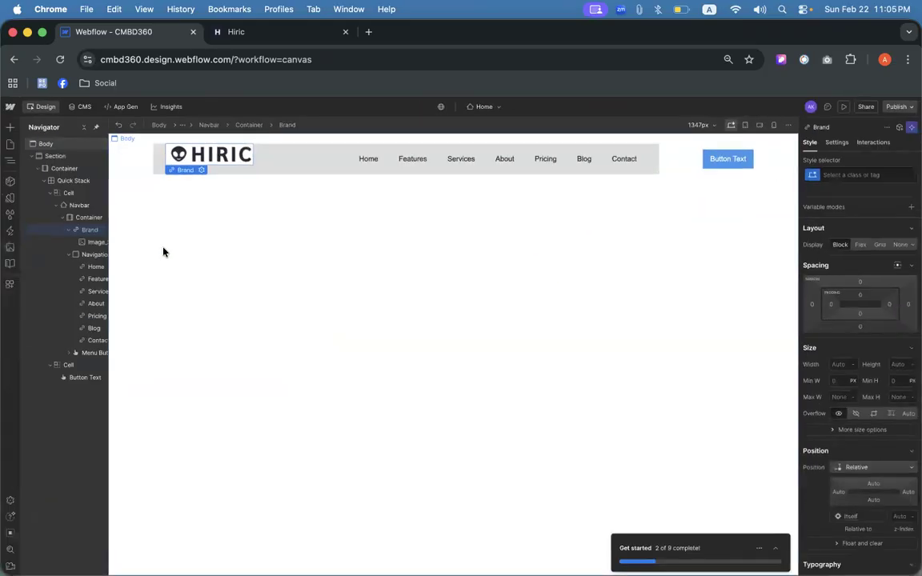
- Try a Flex layout centered on both axes for the Navbar's inner container, and reset its display setting
{"action": "left_click", "coordinate": [87, 217]}
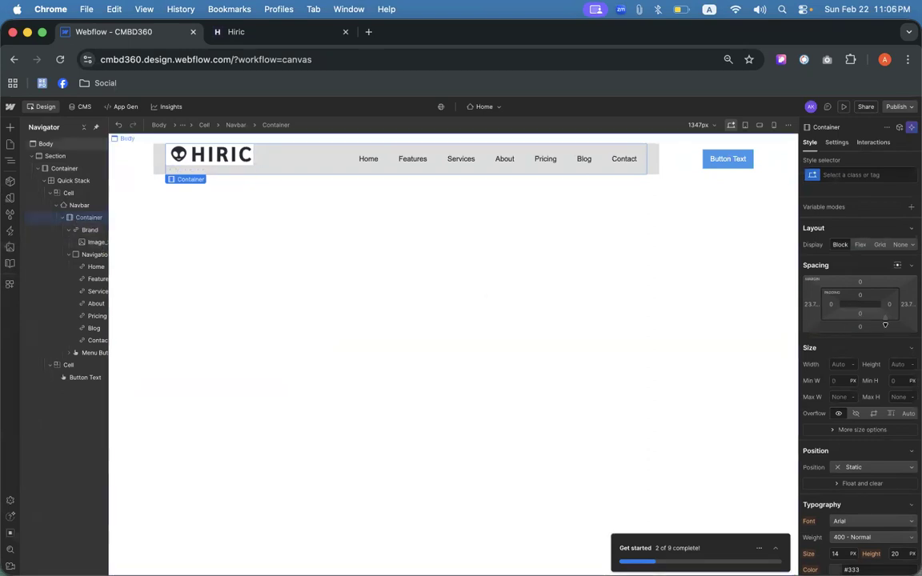
{"action": "left_click", "coordinate": [860, 245]}
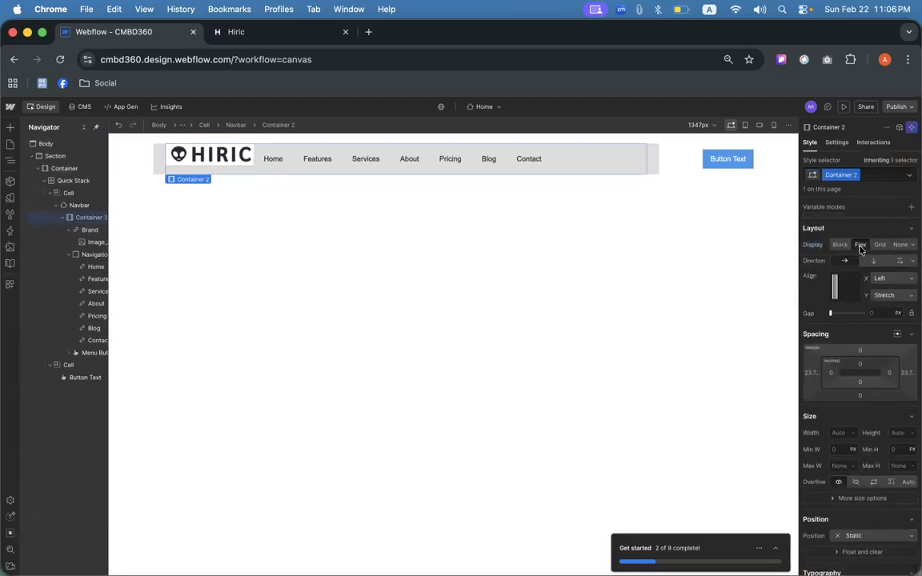
{"action": "left_click", "coordinate": [846, 293]}
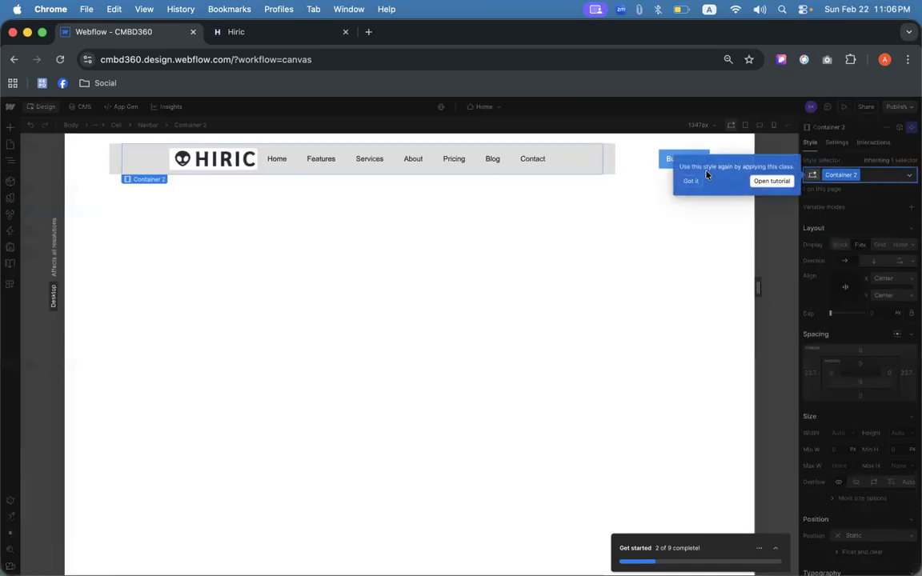
{"action": "left_click", "coordinate": [691, 182]}
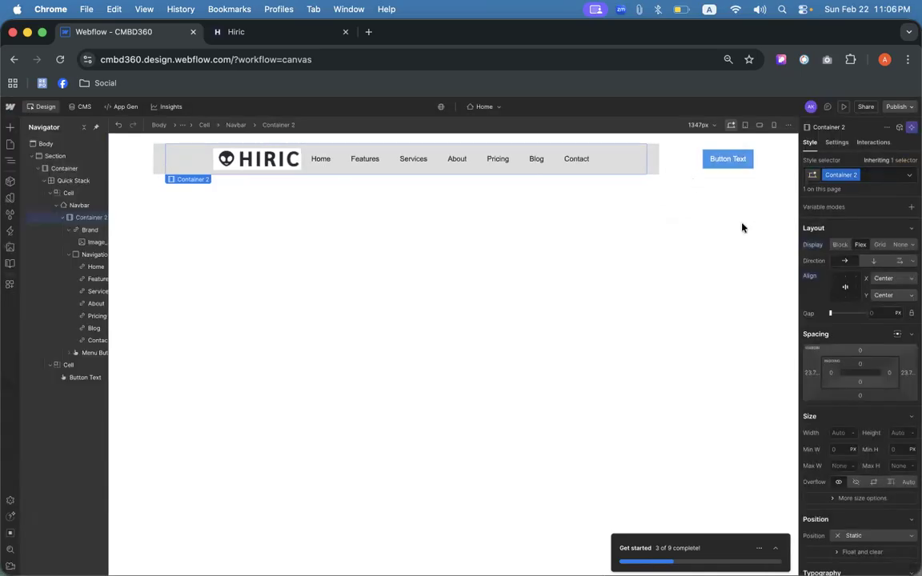
{"action": "left_click", "coordinate": [901, 280]}
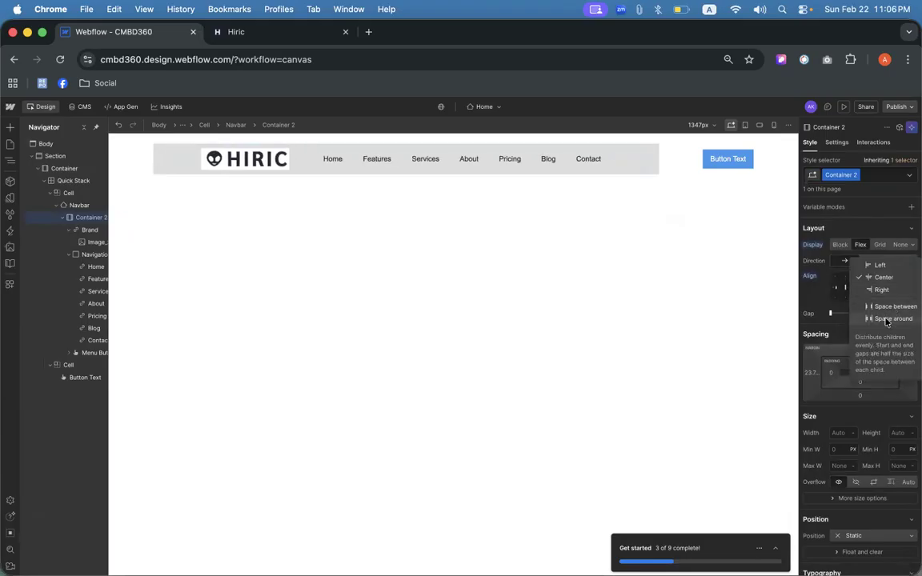
{"action": "left_click", "coordinate": [820, 288]}
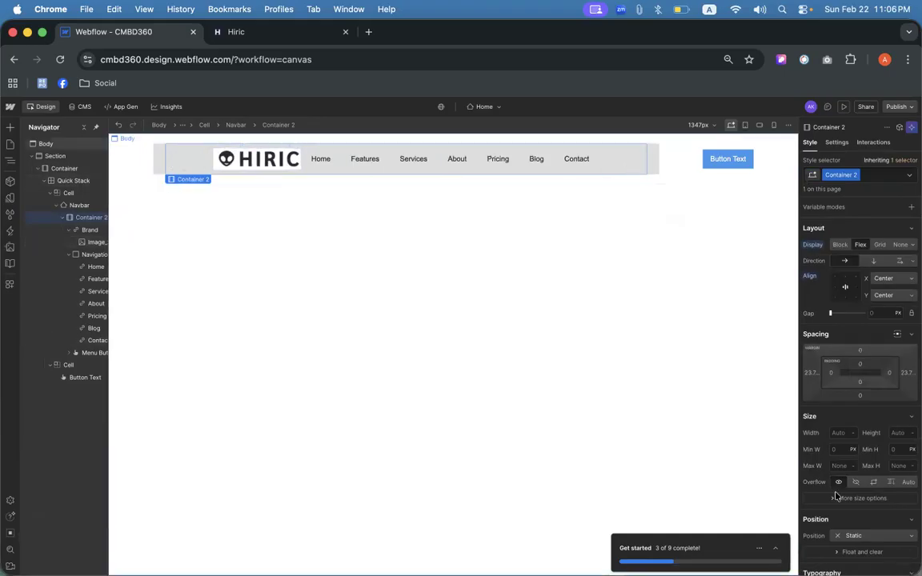
{"action": "left_click", "coordinate": [812, 246]}
{"action": "left_click", "coordinate": [817, 265]}
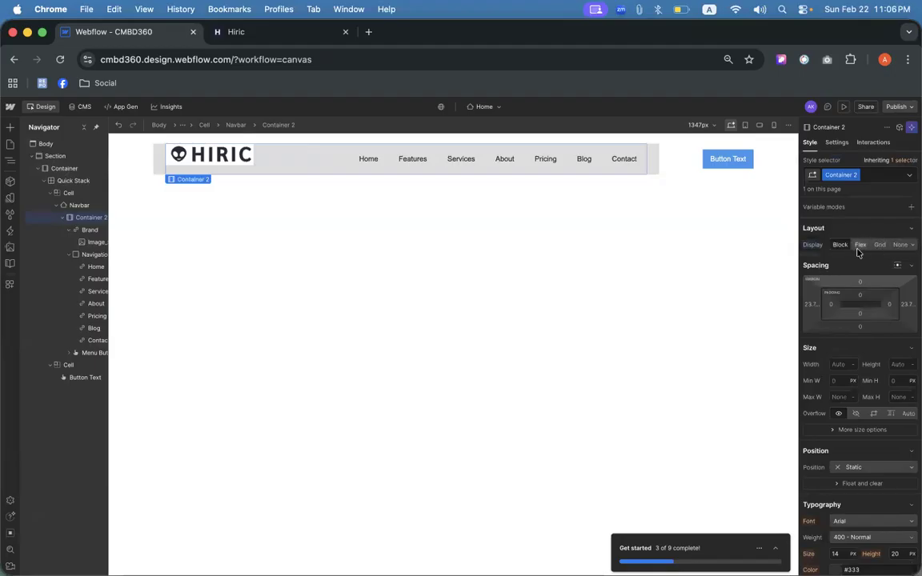
- Give the Brand link around the logo a top margin of 10 px
{"action": "left_click", "coordinate": [224, 160]}
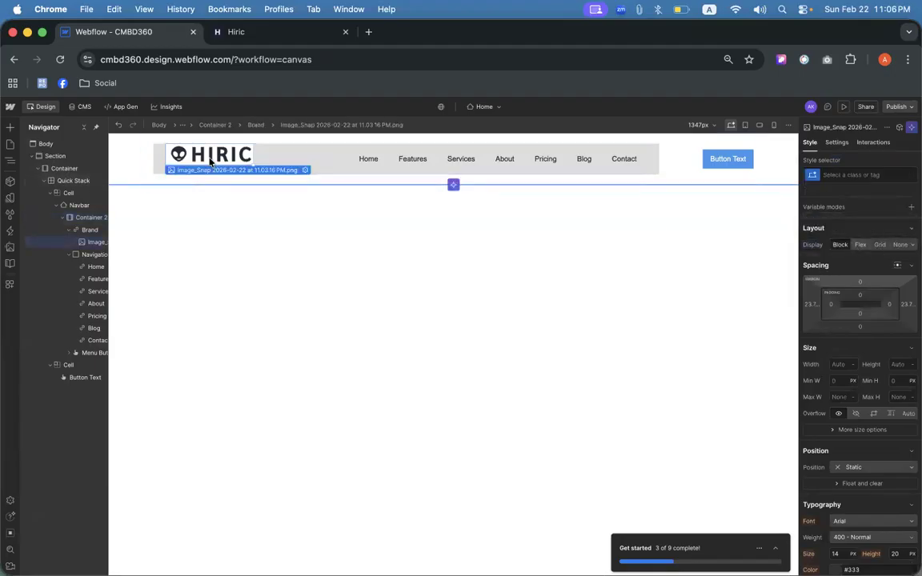
{"action": "left_click", "coordinate": [90, 230]}
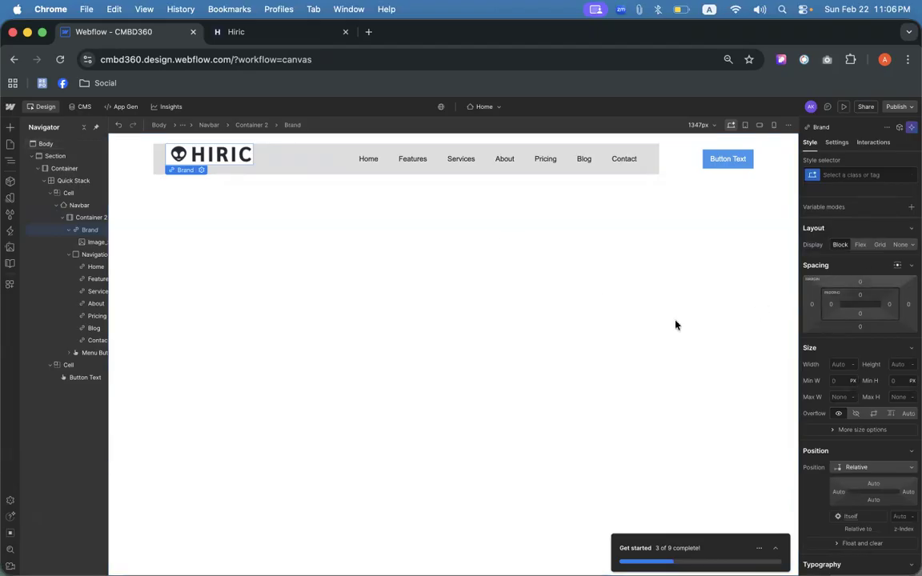
{"action": "left_click", "coordinate": [860, 283]}
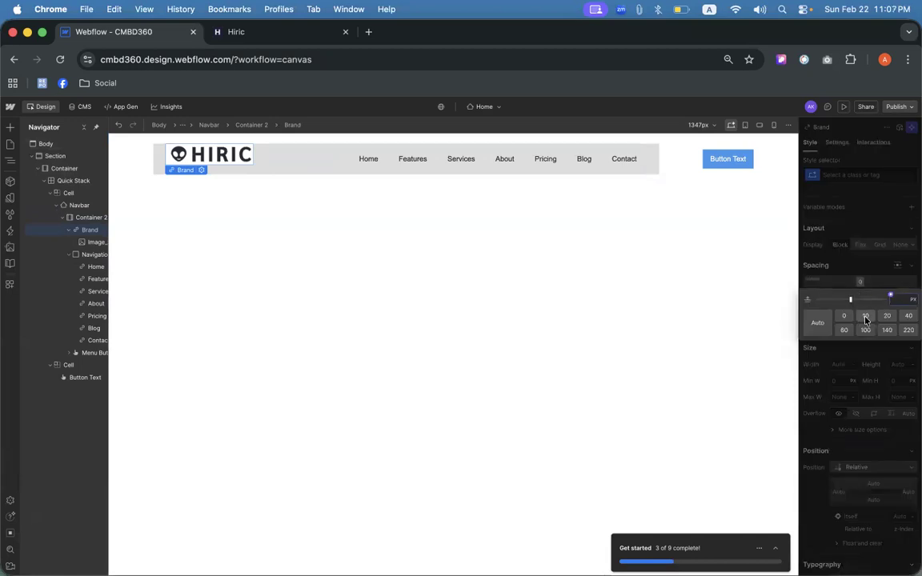
{"action": "left_click", "coordinate": [865, 317]}
{"action": "left_click", "coordinate": [866, 241]}
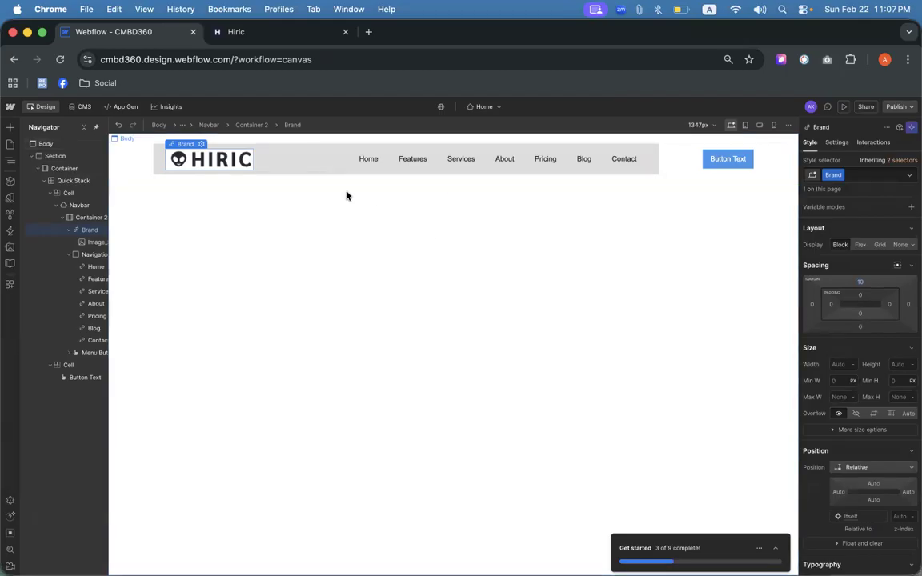
- Set the Navbar's background color to white
{"action": "left_click", "coordinate": [329, 163]}
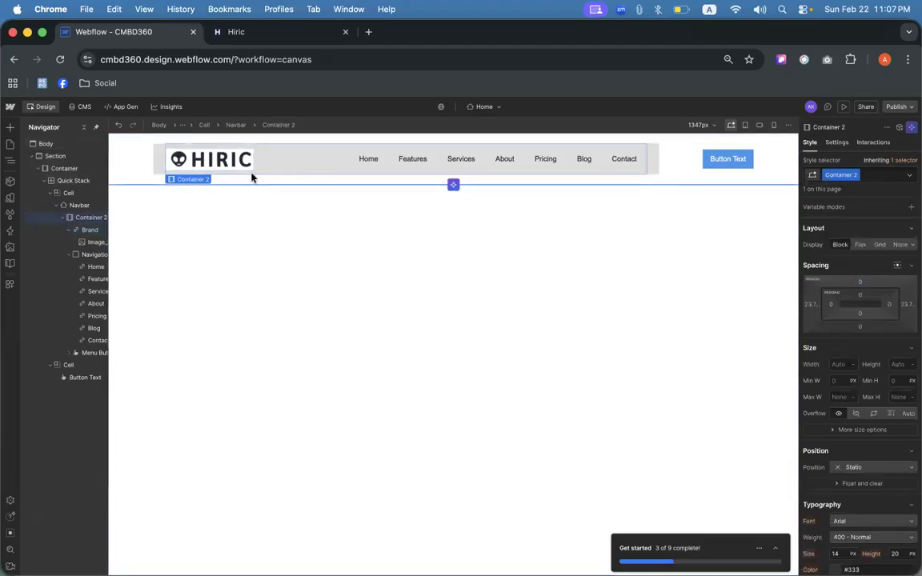
{"action": "scroll", "coordinate": [253, 177], "scroll_direction": "up", "scroll_amount": 5}
{"action": "scroll", "coordinate": [256, 226], "scroll_direction": "down", "scroll_amount": 5}
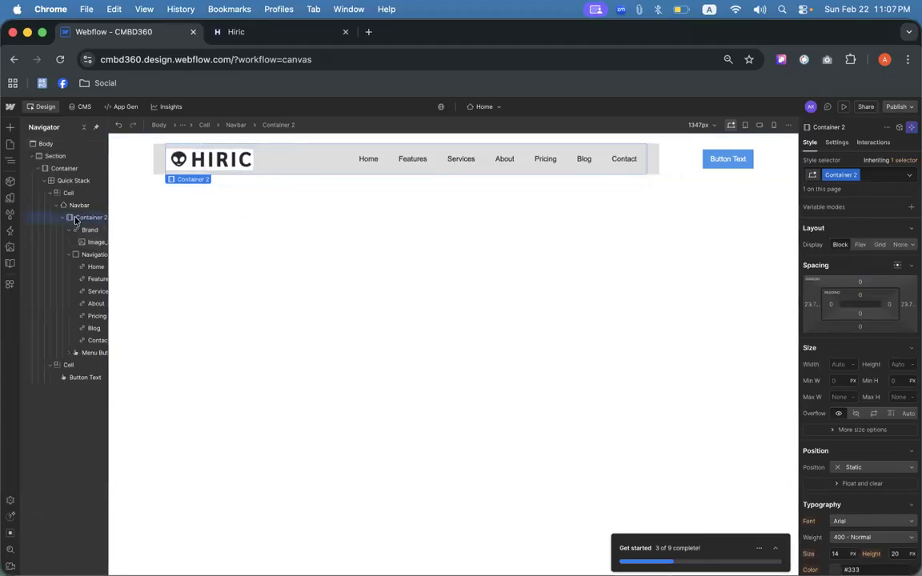
{"action": "scroll", "coordinate": [845, 291], "scroll_direction": "down", "scroll_amount": 10}
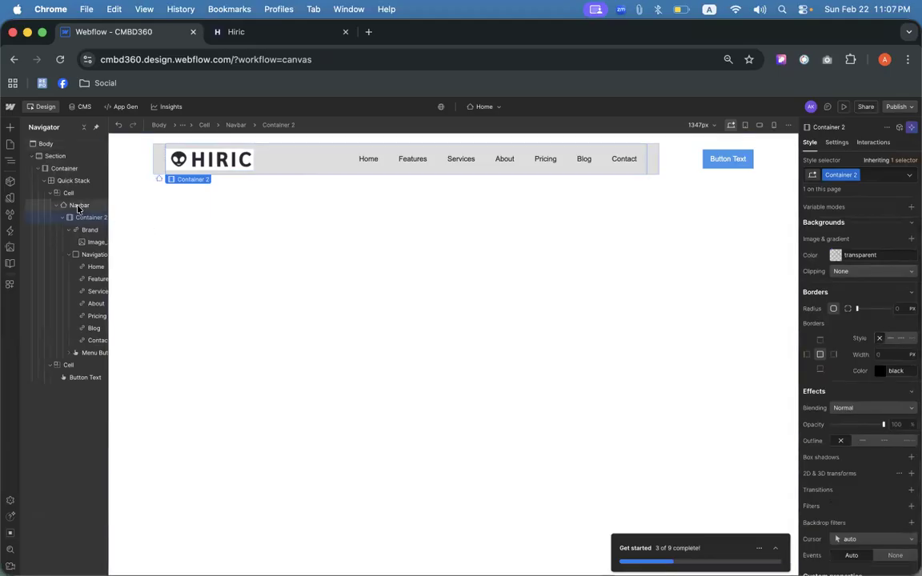
{"action": "left_click", "coordinate": [78, 206]}
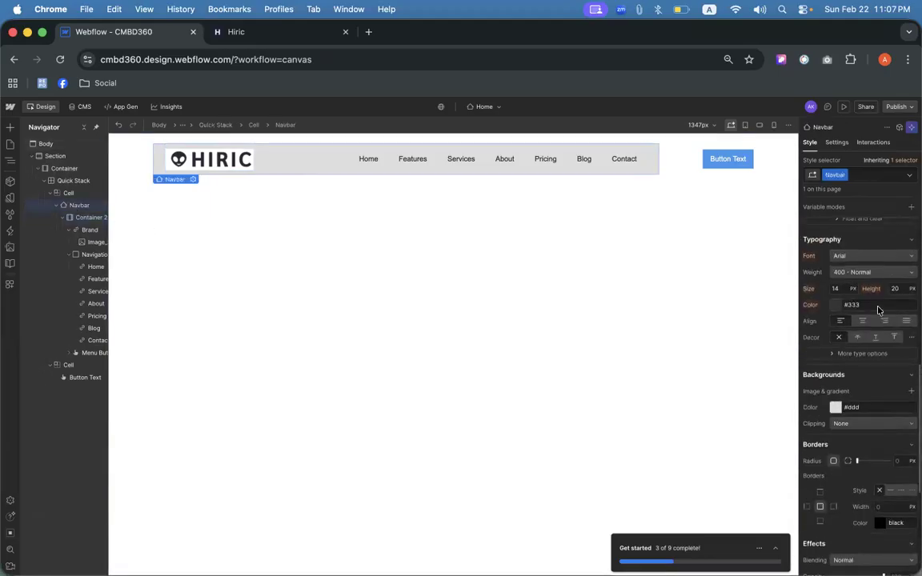
{"action": "scroll", "coordinate": [877, 309], "scroll_direction": "down", "scroll_amount": 3}
{"action": "left_click", "coordinate": [863, 285]}
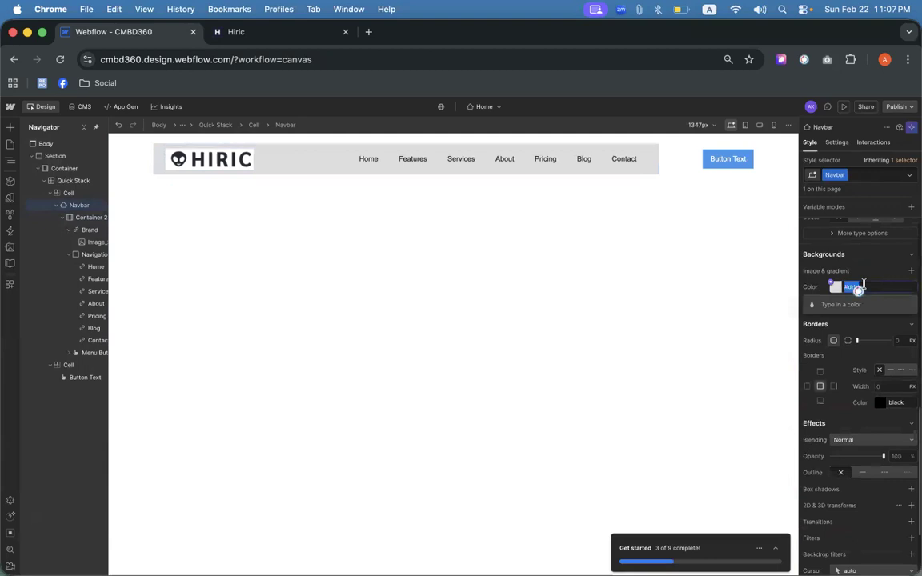
{"action": "left_click", "coordinate": [833, 286]}
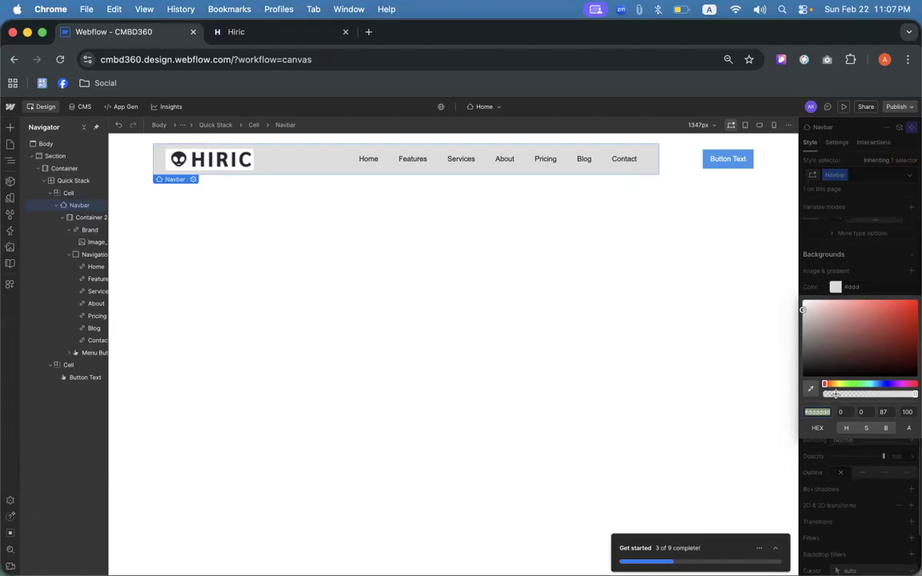
{"action": "left_click_drag", "start_coordinate": [824, 340], "coordinate": [773, 257]}
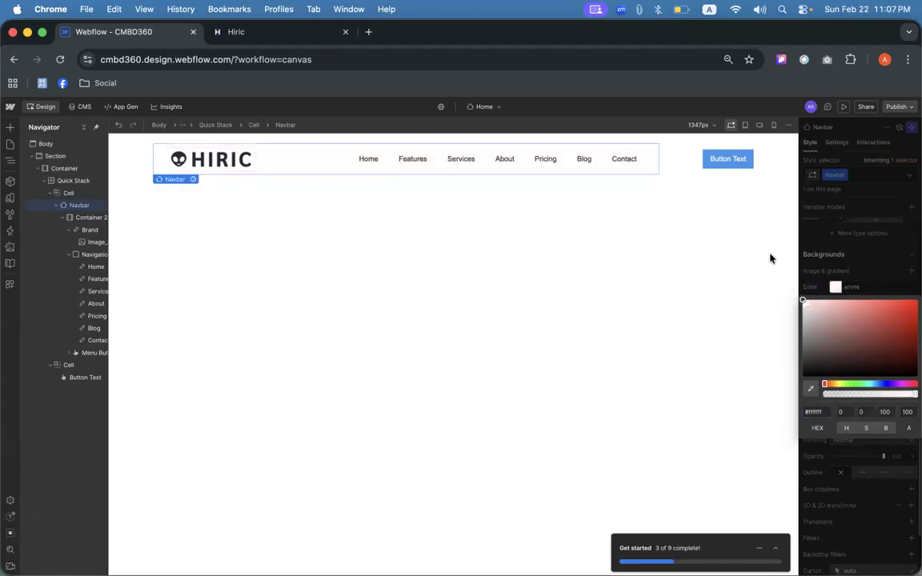
{"action": "left_click", "coordinate": [817, 287]}
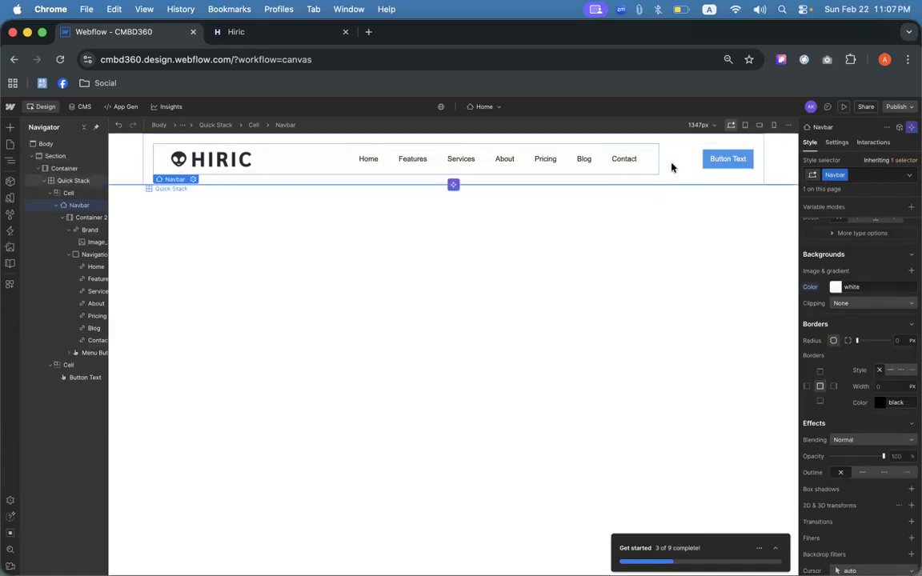
- Check the header button's label on the Hiric page and change the Webflow header button's text to "Try It Free"
{"action": "left_click", "coordinate": [254, 35]}
{"action": "right_click", "coordinate": [782, 118]}
{"action": "left_click", "coordinate": [836, 130]}
{"action": "left_click", "coordinate": [835, 123]}
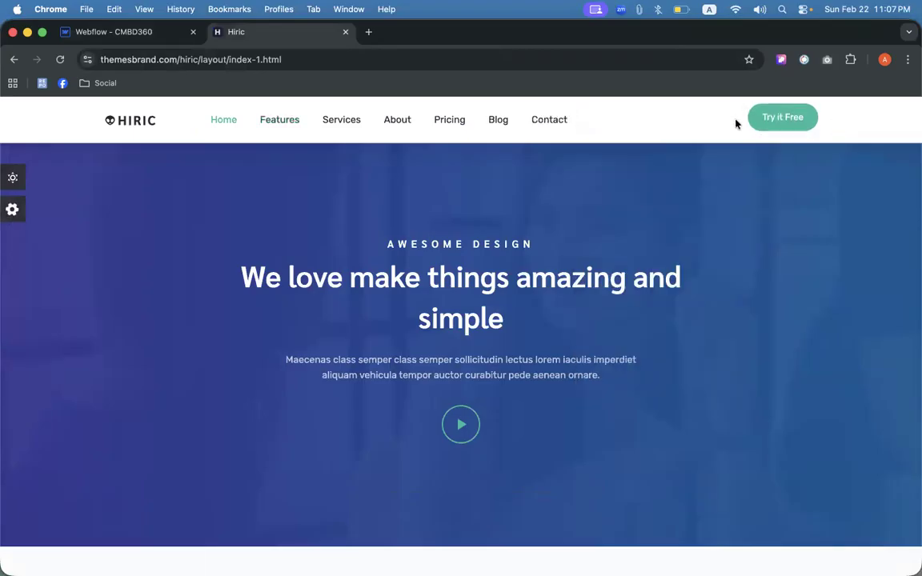
{"action": "left_click", "coordinate": [115, 29]}
{"action": "left_click", "coordinate": [715, 161]}
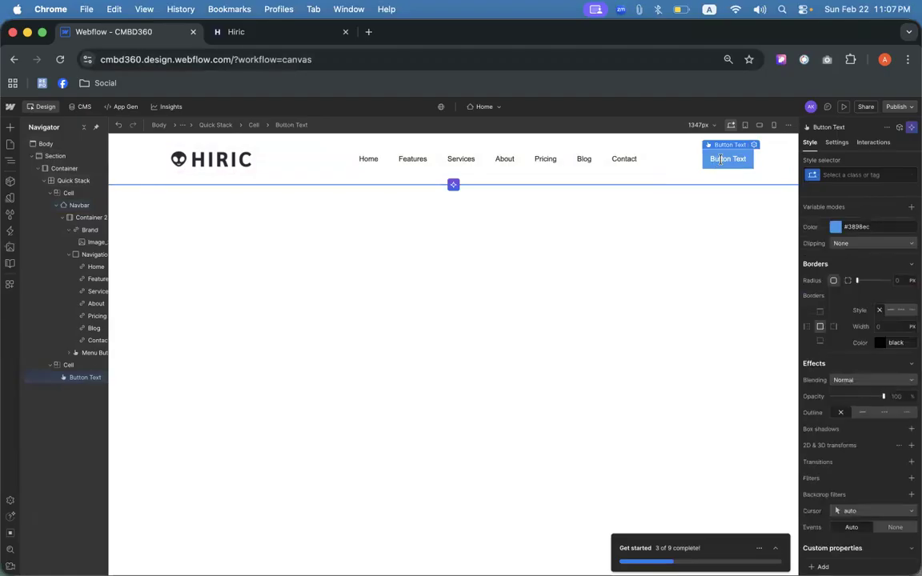
{"action": "double_click", "coordinate": [720, 160]}
{"action": "type", "text": "Try It Fr"}
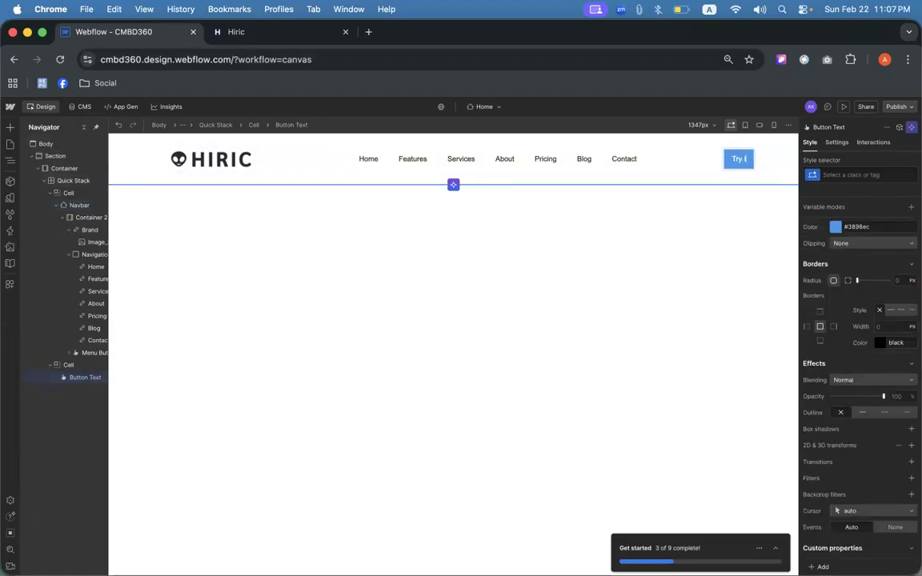
{"action": "type", "text": "ee"}
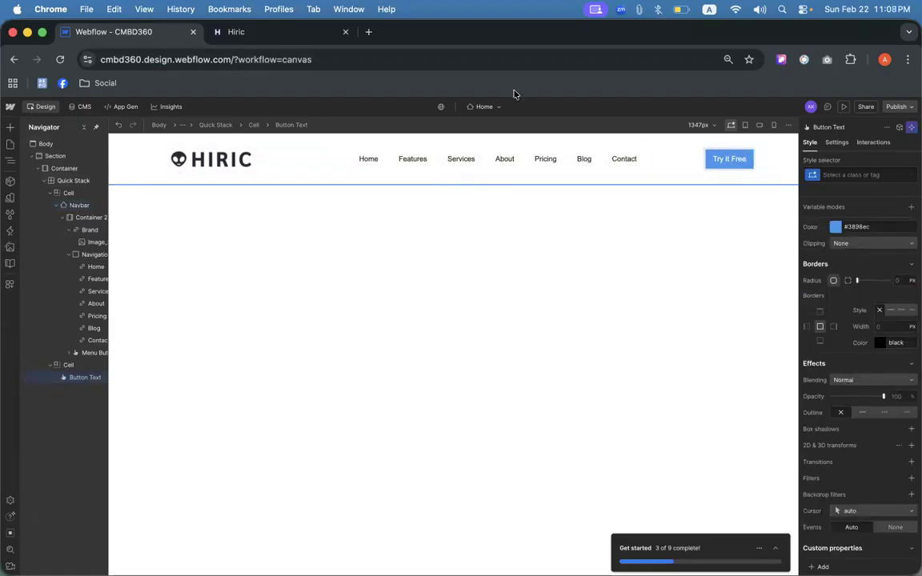
- Compare the Hiric and Webflow headers, then inspect the Features link's text properties and colors on the Hiric page
{"action": "left_click", "coordinate": [296, 40]}
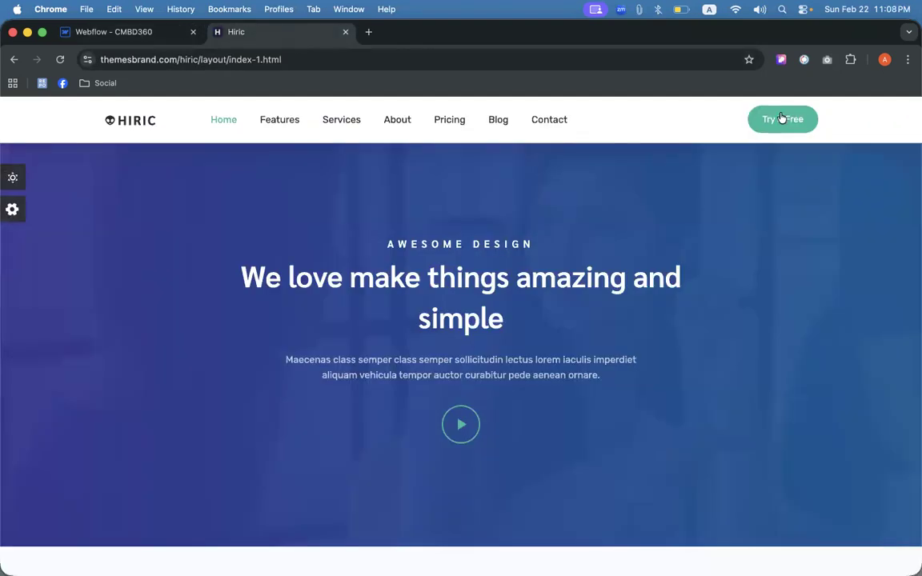
{"action": "left_click", "coordinate": [80, 33]}
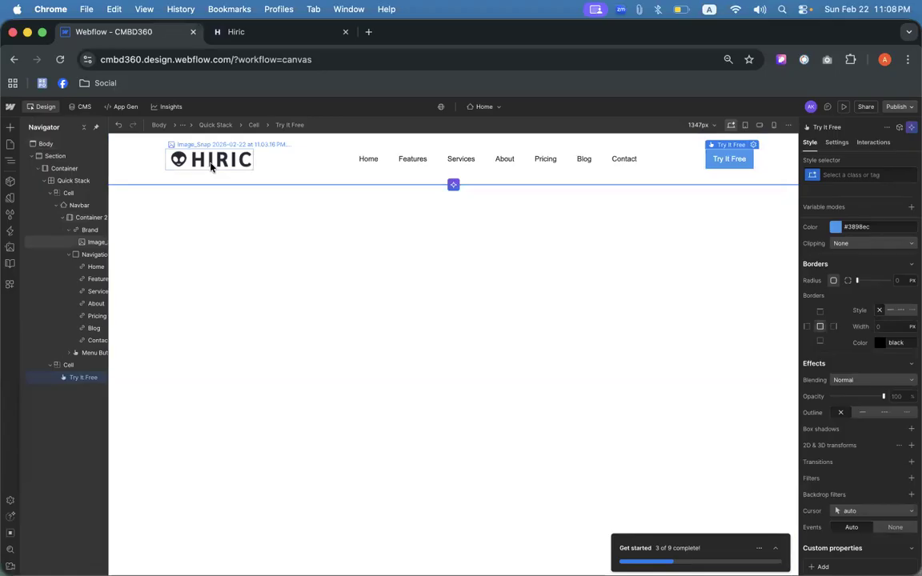
{"action": "left_click", "coordinate": [240, 32]}
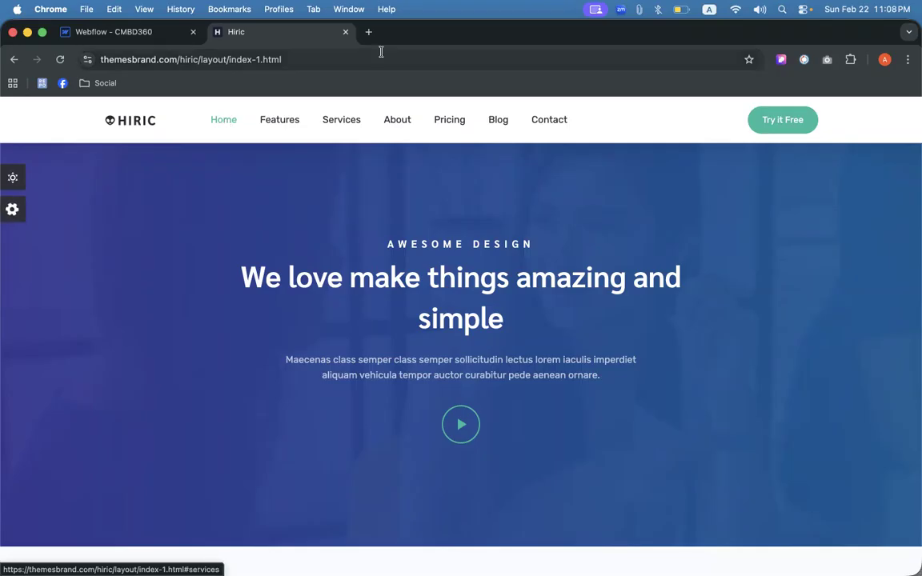
{"action": "left_click", "coordinate": [804, 60]}
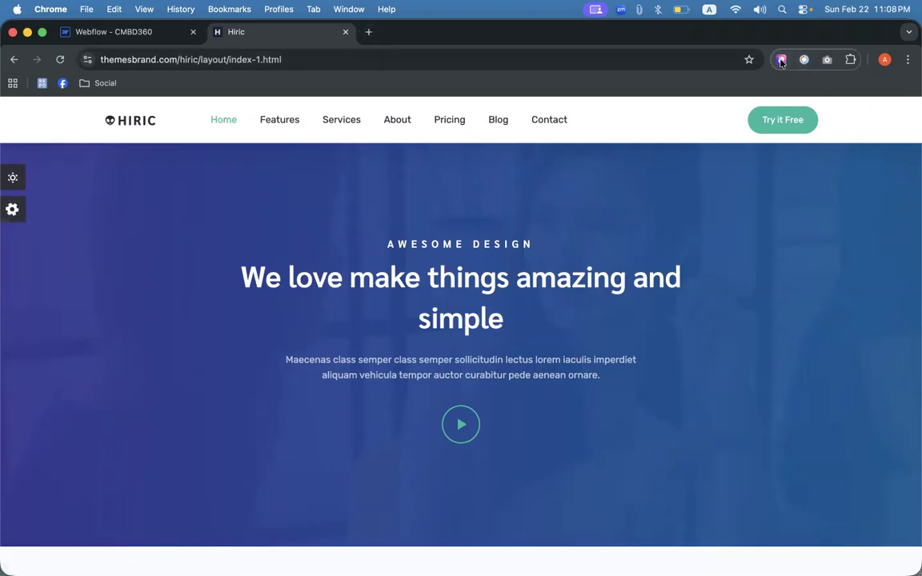
{"action": "left_click", "coordinate": [280, 128]}
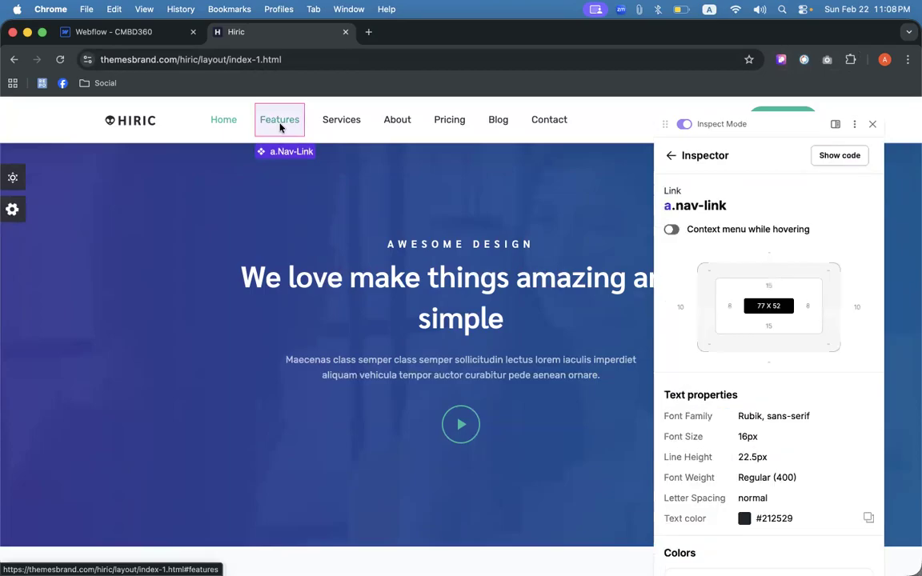
{"action": "scroll", "coordinate": [738, 424], "scroll_direction": "down", "scroll_amount": 2}
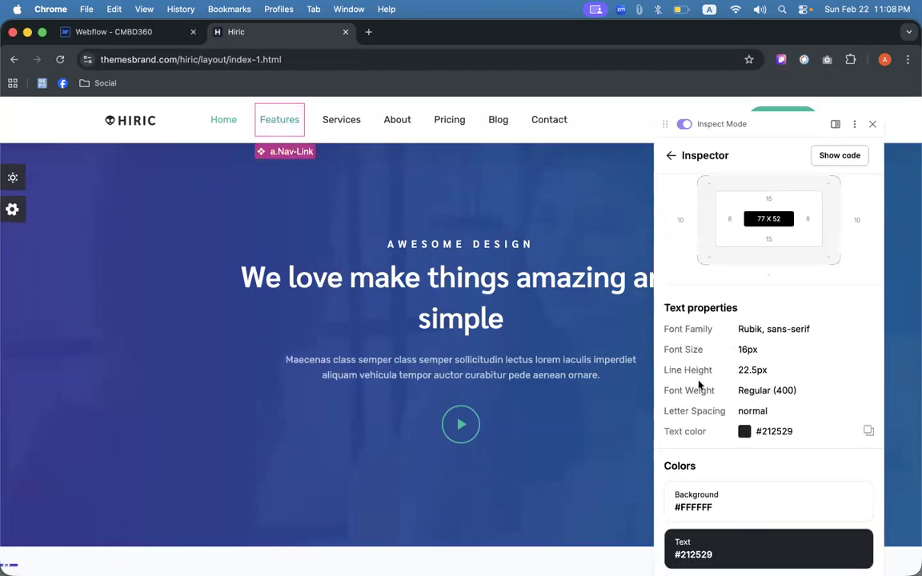
{"action": "left_click", "coordinate": [873, 124]}
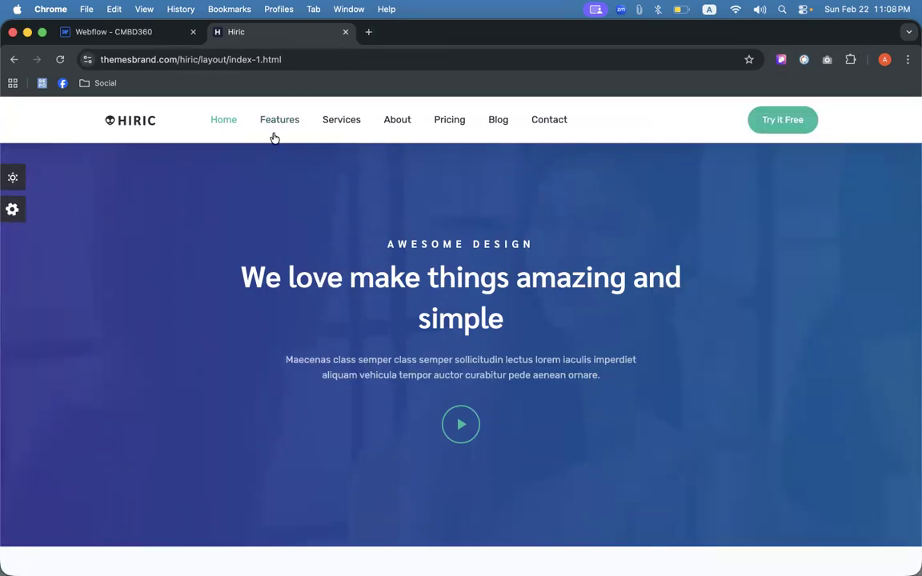
- Search the web for "whatfont" in a new tab and open the WhatFont extension's Chrome Web Store page
{"action": "left_click", "coordinate": [368, 32]}
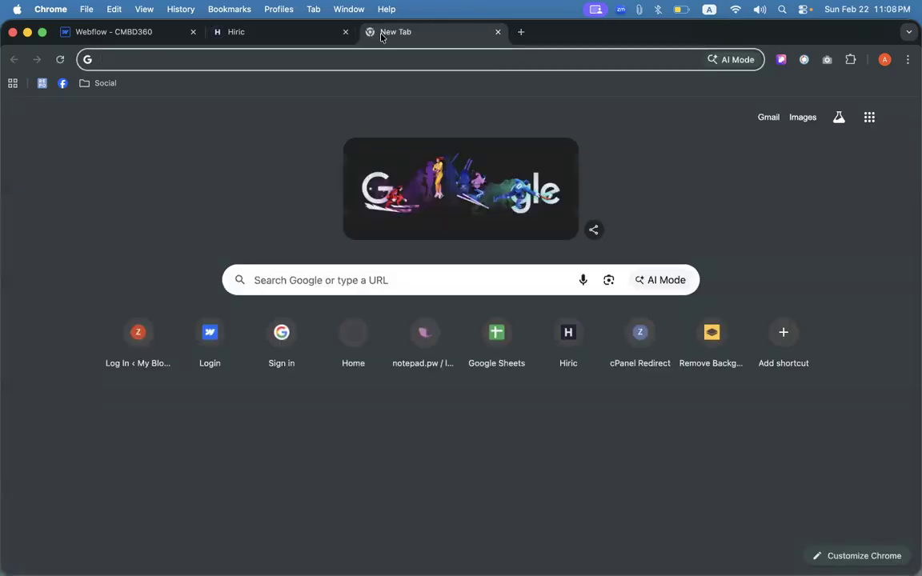
{"action": "type", "text": "ehatfont"}
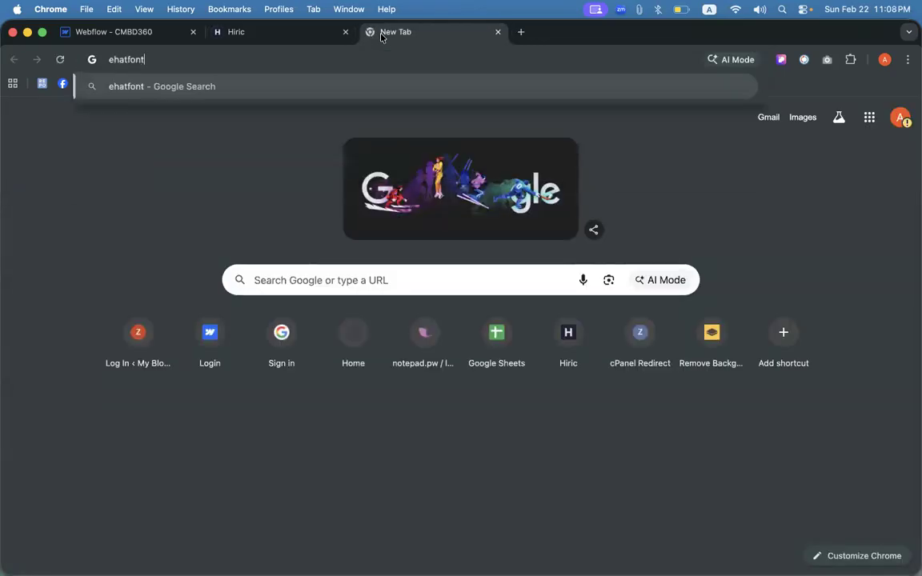
{"action": "key", "text": "super+a"}
{"action": "type", "text": "what"}
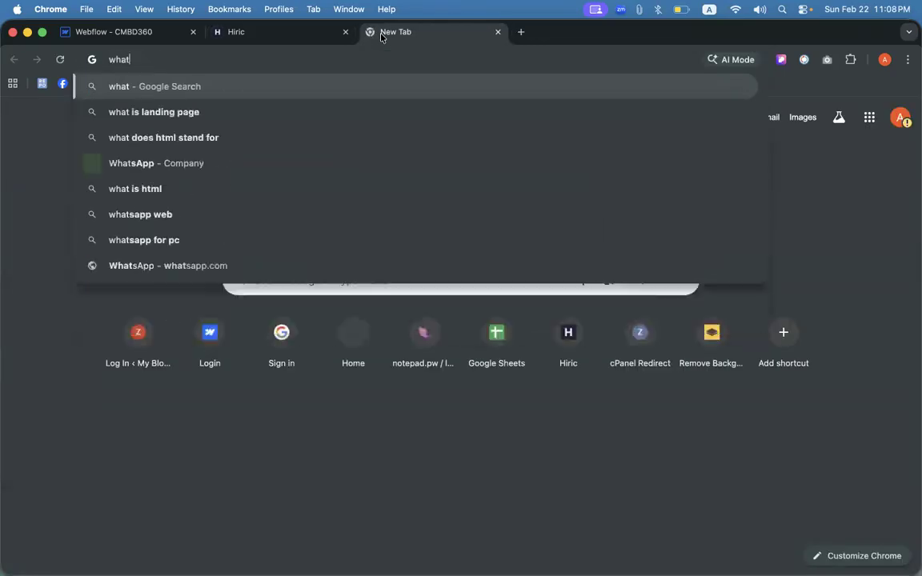
{"action": "type", "text": "font"}
{"action": "key", "text": "Return"}
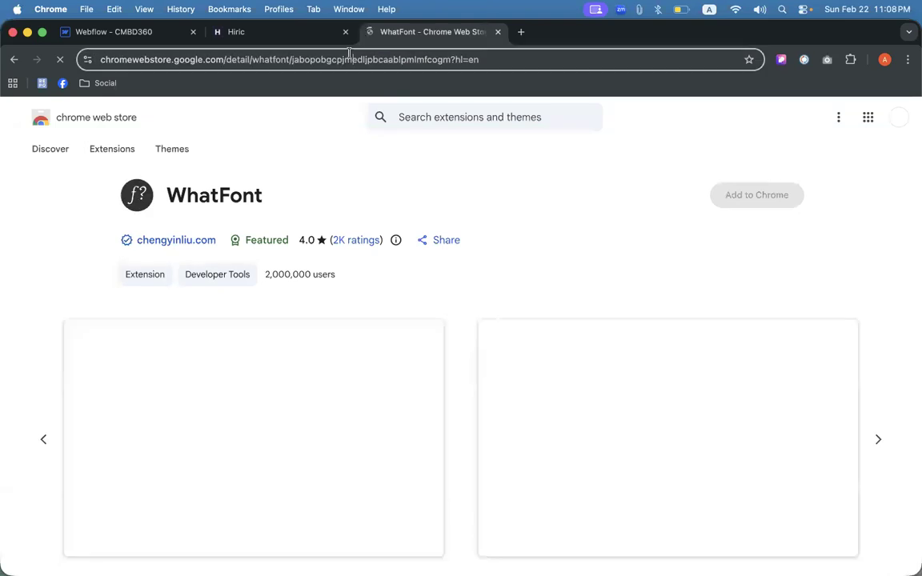
- Add the WhatFont extension to Chrome and pin it
{"action": "left_click", "coordinate": [336, 59]}
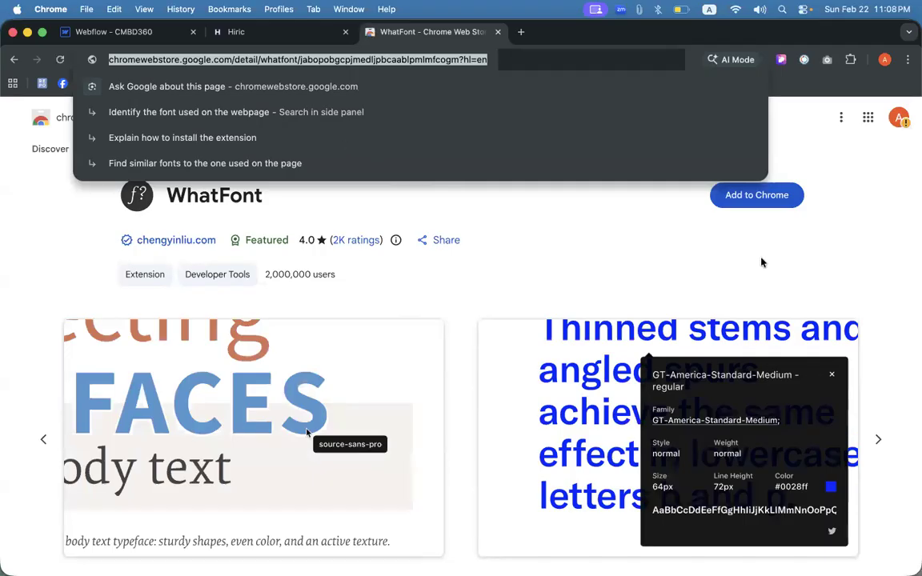
{"action": "left_click", "coordinate": [759, 197]}
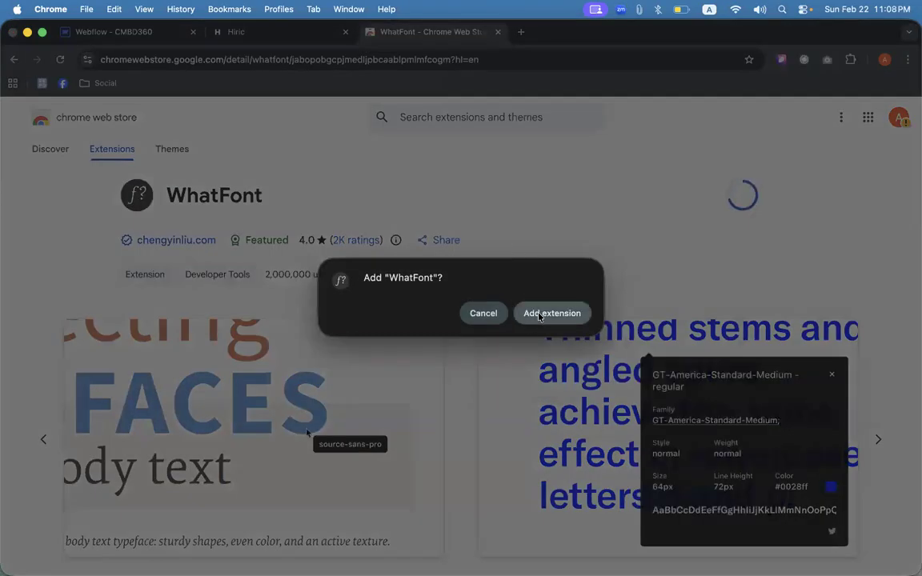
{"action": "left_click", "coordinate": [547, 314]}
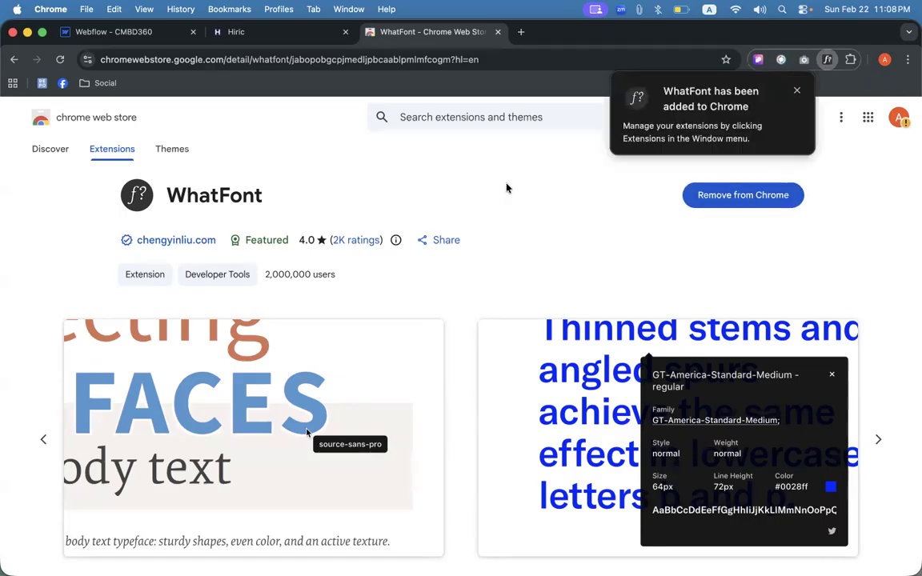
{"action": "right_click", "coordinate": [827, 59]}
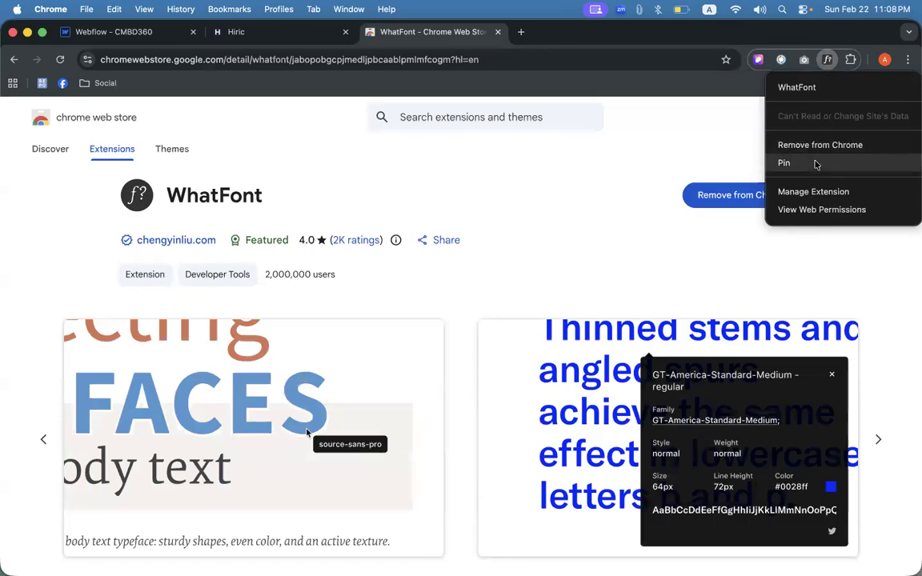
{"action": "left_click", "coordinate": [815, 164]}
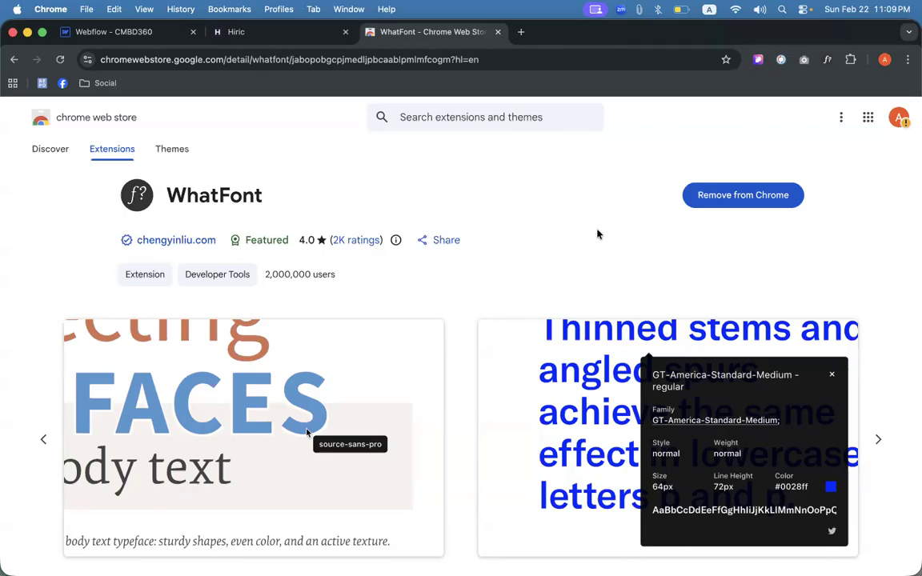
{"action": "scroll", "coordinate": [448, 242], "scroll_direction": "down", "scroll_amount": 1}
{"action": "scroll", "coordinate": [772, 194], "scroll_direction": "up", "scroll_amount": 1}
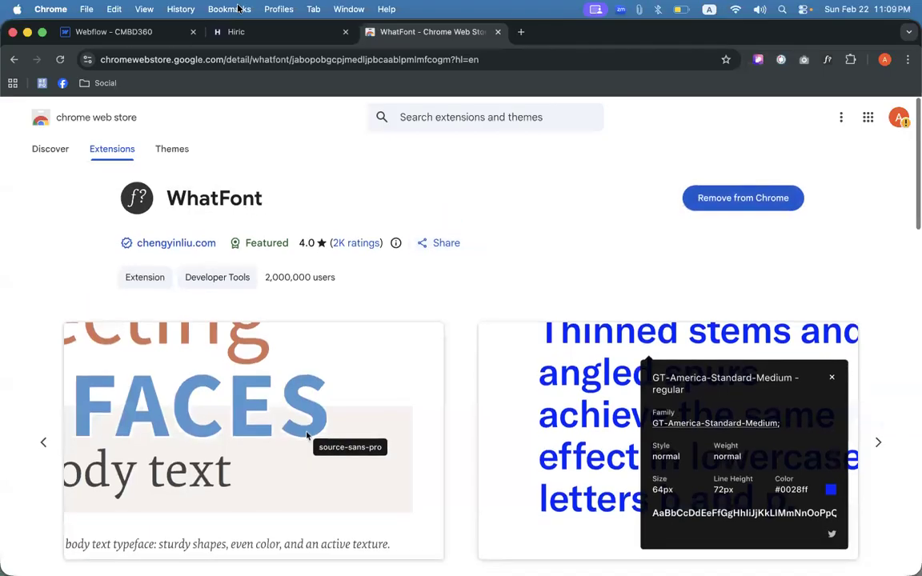
- Reload the Hiric page and use WhatFont to check the Features link's font family, weight, size and color
{"action": "left_click", "coordinate": [236, 31]}
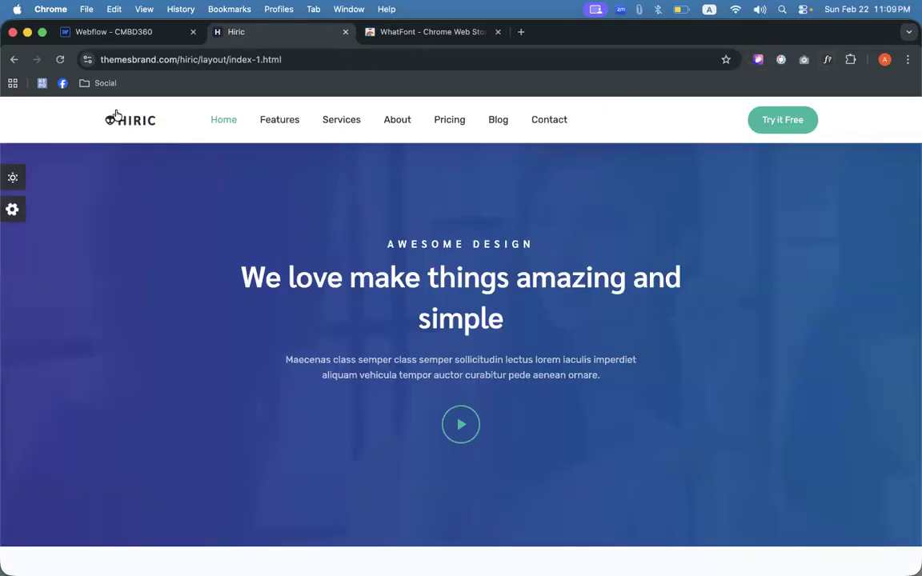
{"action": "left_click", "coordinate": [60, 59]}
{"action": "left_click", "coordinate": [829, 64]}
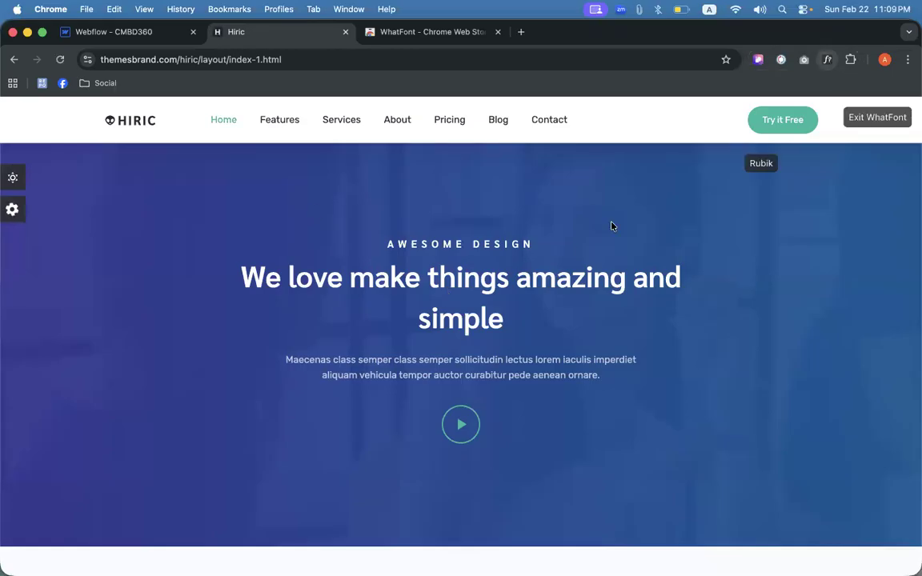
{"action": "left_click", "coordinate": [274, 124]}
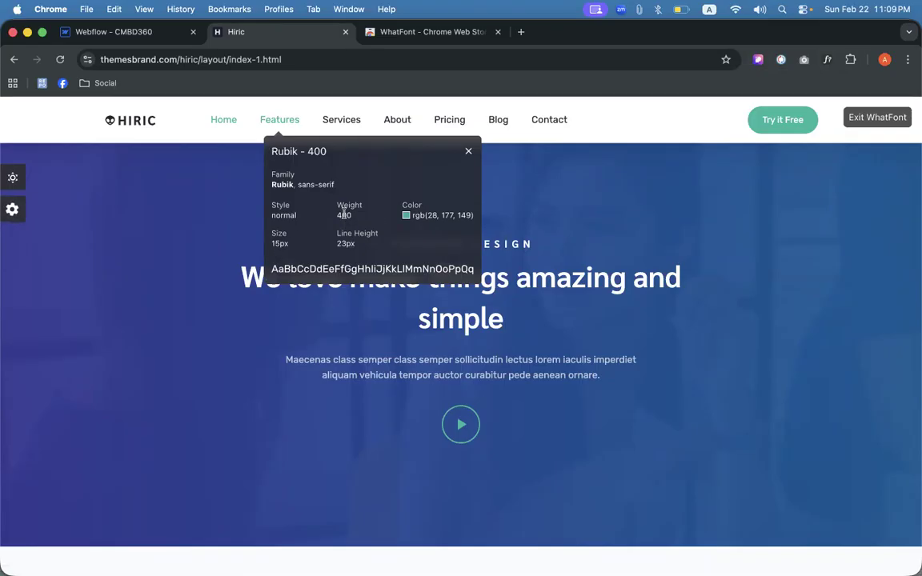
{"action": "mouse_move", "coordinate": [434, 213]}
- Return to Webflow and open the site's font settings from the font choices of the Navbar's Home link
{"action": "left_click", "coordinate": [119, 32]}
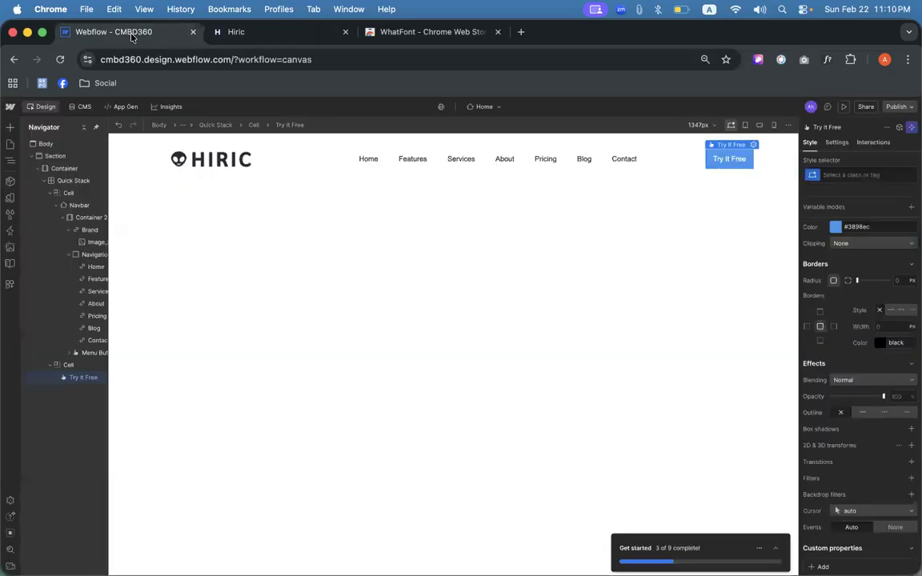
{"action": "left_click", "coordinate": [367, 158]}
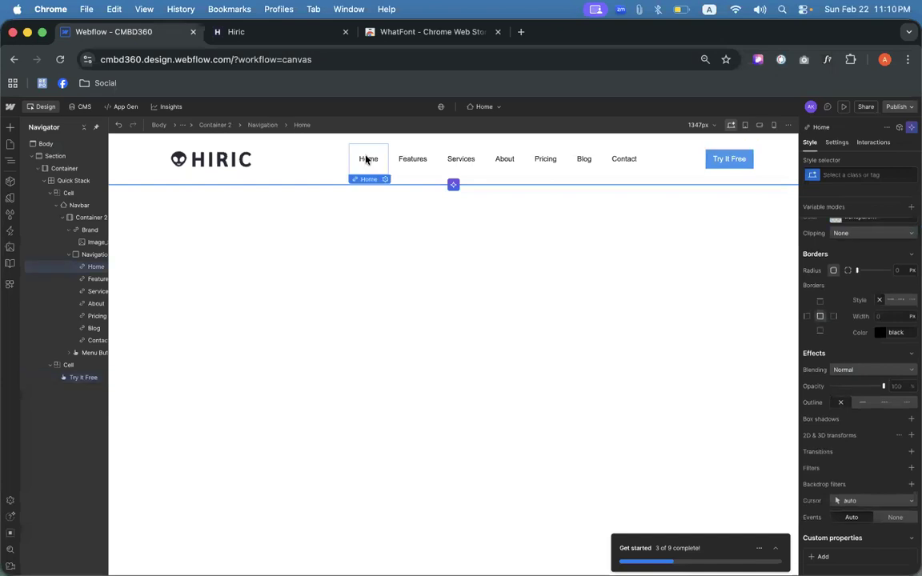
{"action": "scroll", "coordinate": [842, 349], "scroll_direction": "down", "scroll_amount": 1}
{"action": "scroll", "coordinate": [848, 356], "scroll_direction": "up", "scroll_amount": 8}
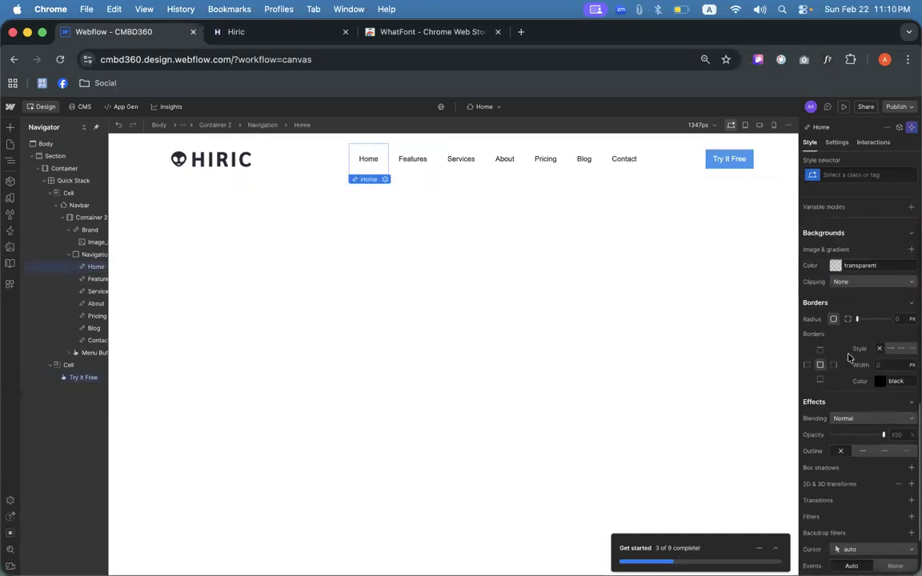
{"action": "scroll", "coordinate": [850, 357], "scroll_direction": "down", "scroll_amount": 3}
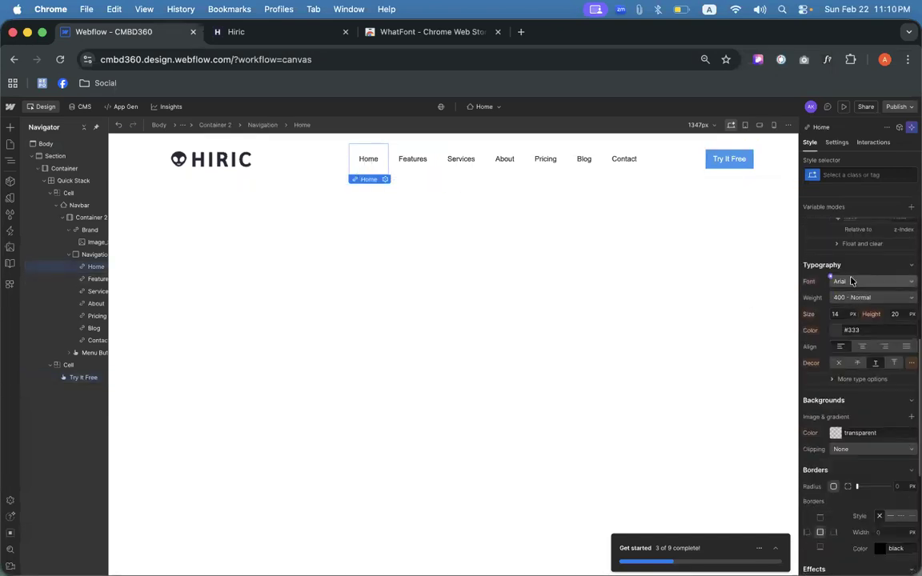
{"action": "left_click", "coordinate": [850, 283]}
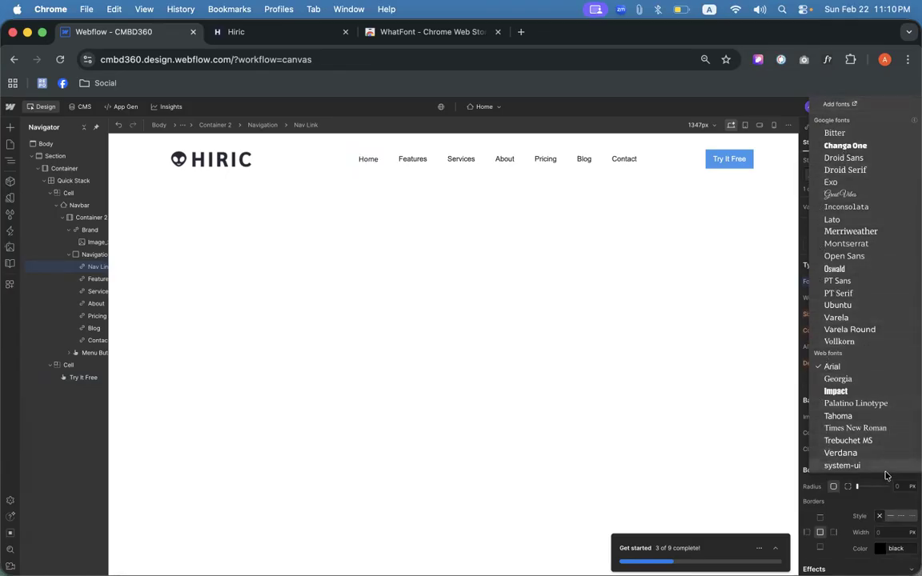
{"action": "left_click", "coordinate": [838, 105]}
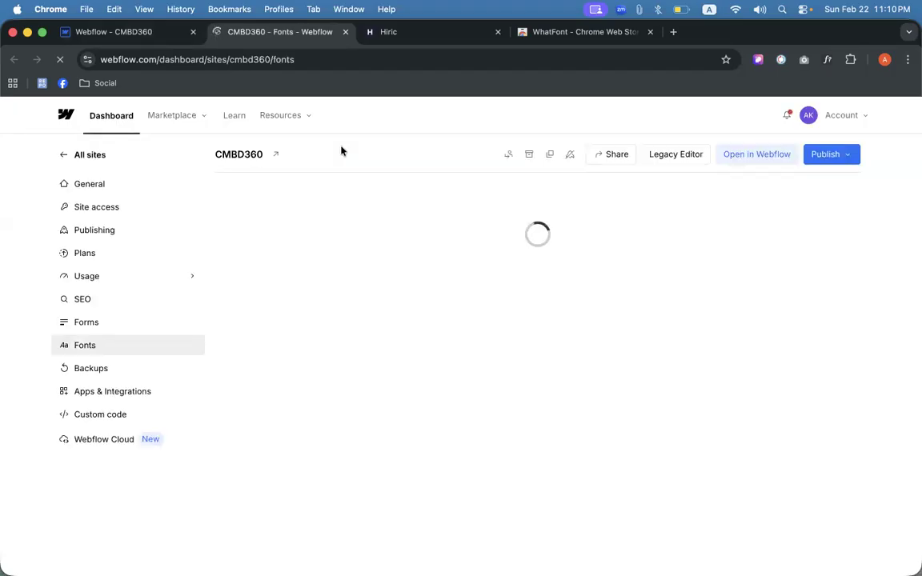
- Search the Google Fonts list for "rubik" and select the plain Rubik font
{"action": "left_click", "coordinate": [309, 339]}
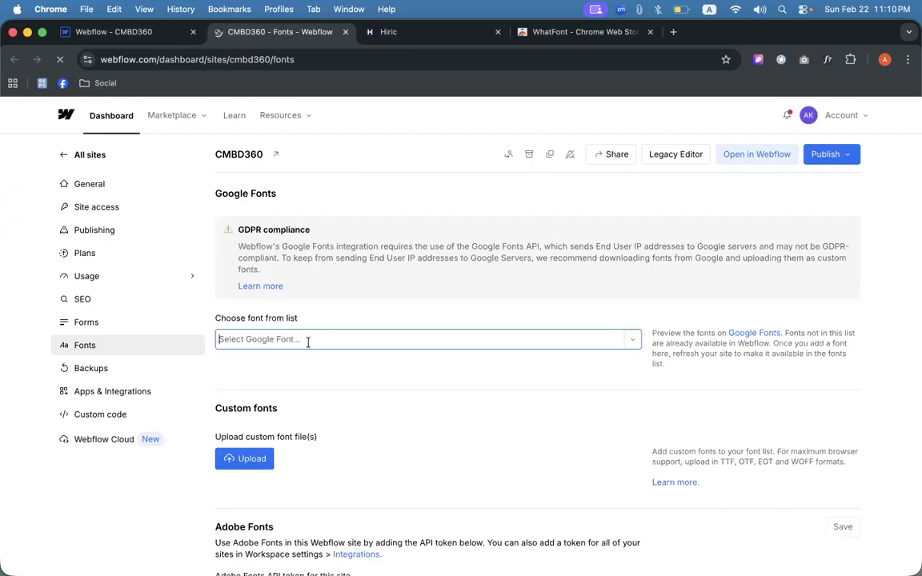
{"action": "type", "text": "rubik"}
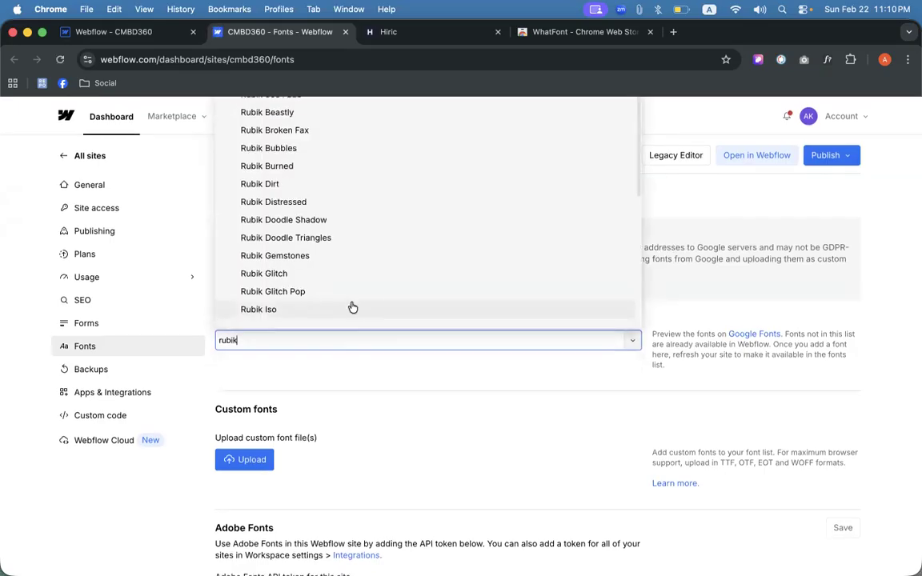
{"action": "scroll", "coordinate": [340, 391], "scroll_direction": "up", "scroll_amount": 1}
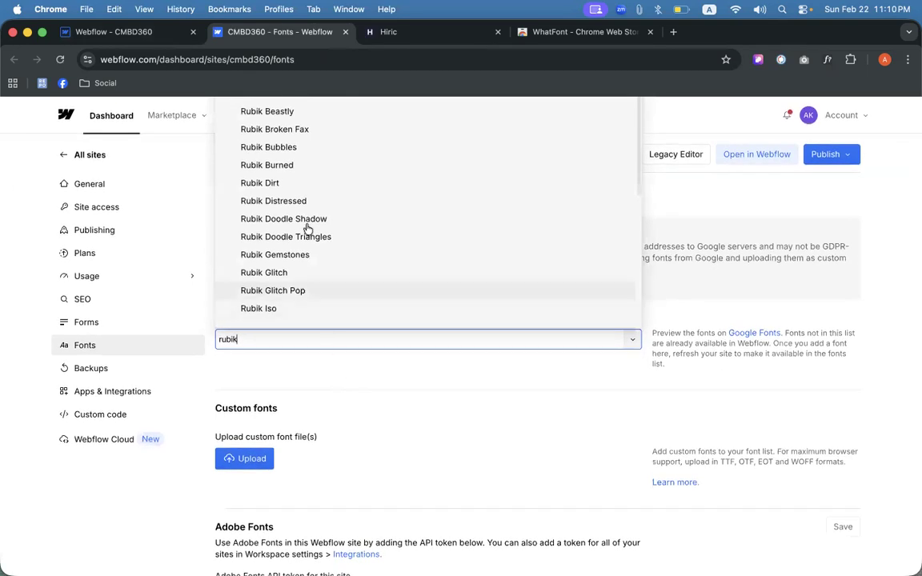
{"action": "scroll", "coordinate": [304, 170], "scroll_direction": "up", "scroll_amount": 1}
{"action": "scroll", "coordinate": [304, 171], "scroll_direction": "up", "scroll_amount": 2}
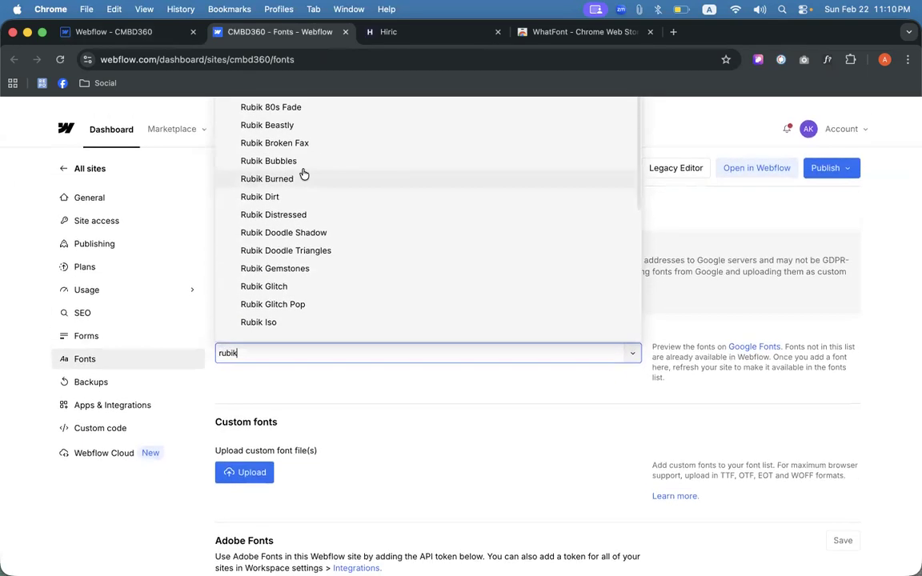
{"action": "scroll", "coordinate": [354, 190], "scroll_direction": "down", "scroll_amount": 3}
{"action": "left_click", "coordinate": [366, 461]}
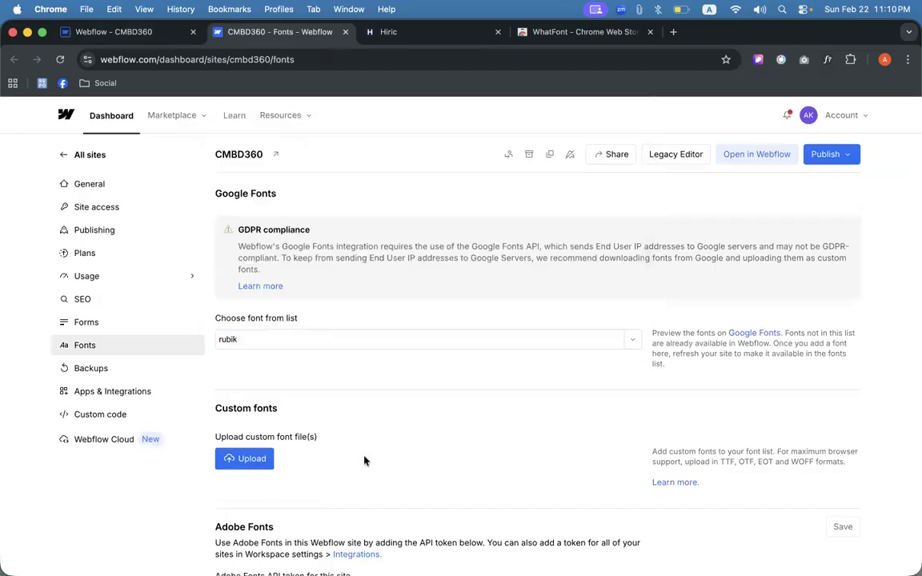
{"action": "scroll", "coordinate": [364, 439], "scroll_direction": "down", "scroll_amount": 3}
{"action": "left_click", "coordinate": [282, 222]}
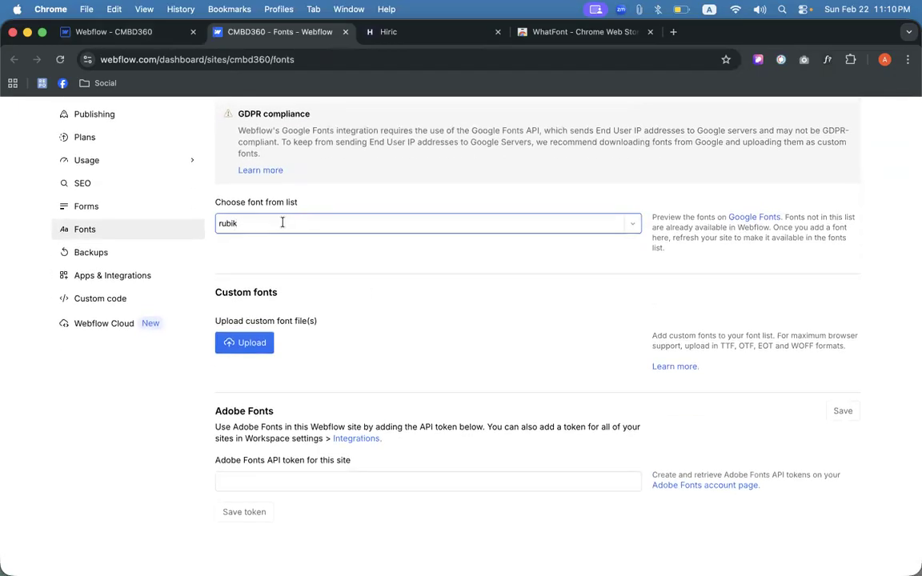
{"action": "key", "text": "BackSpace"}
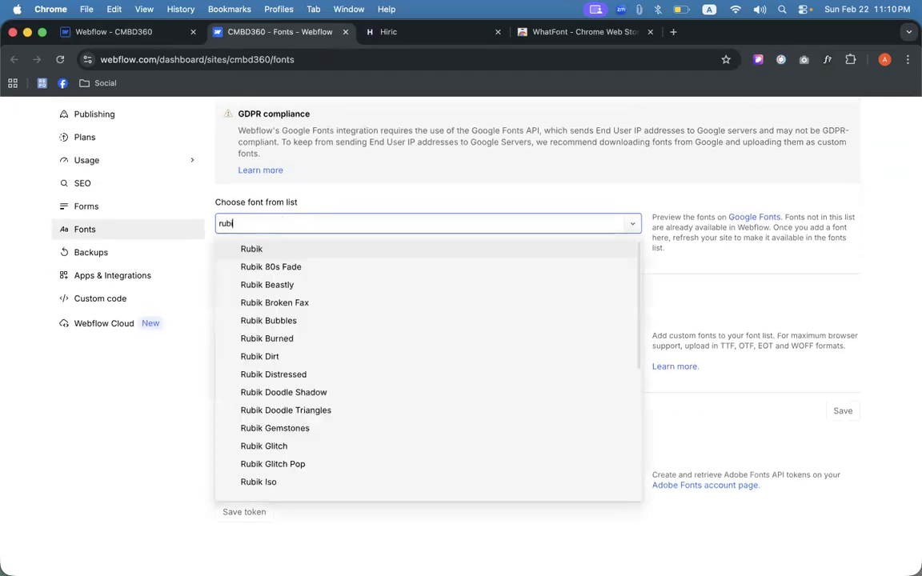
{"action": "left_click", "coordinate": [250, 249]}
- Include the 500, 600 and 700 variants of Rubik besides Regular and add the font to the site
{"action": "scroll", "coordinate": [313, 313], "scroll_direction": "down", "scroll_amount": 2}
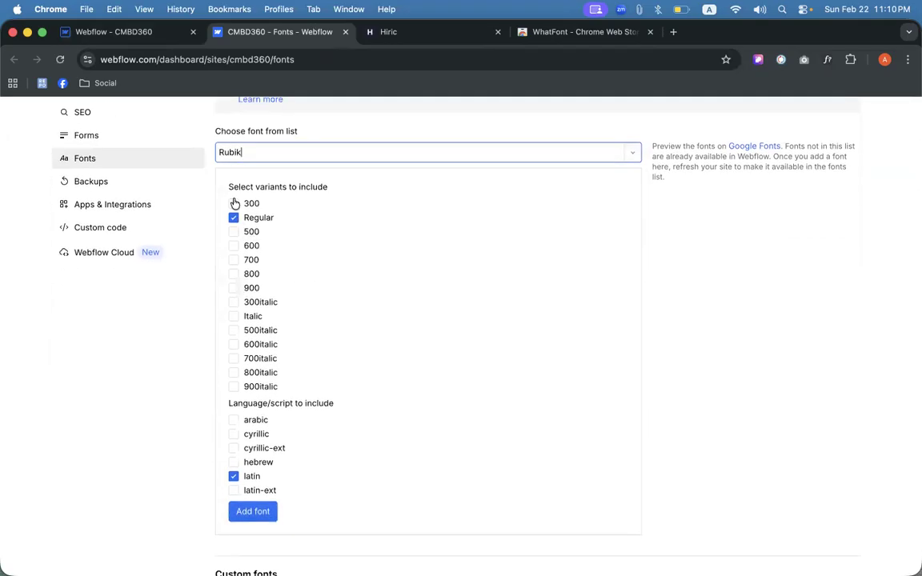
{"action": "left_click", "coordinate": [232, 232]}
{"action": "left_click", "coordinate": [233, 245]}
{"action": "left_click", "coordinate": [233, 259]}
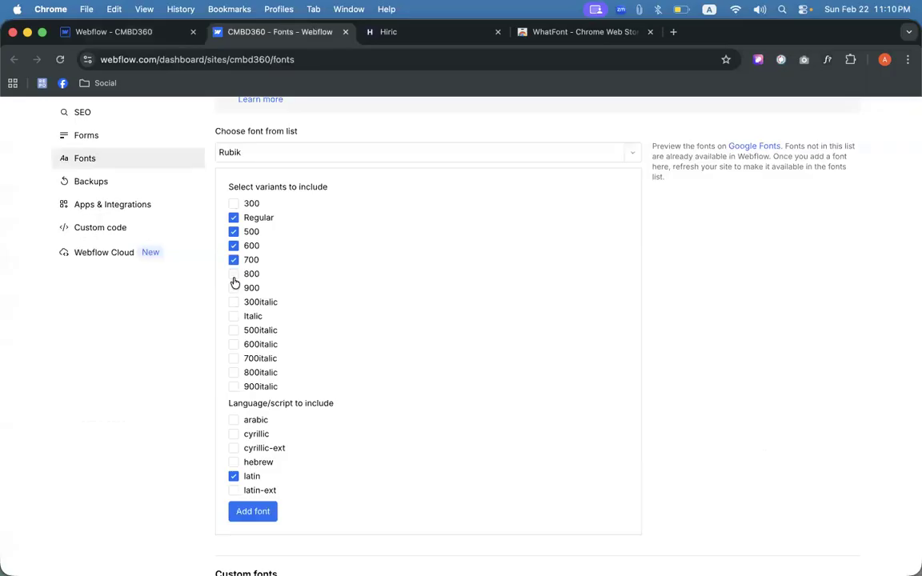
{"action": "left_click", "coordinate": [251, 513]}
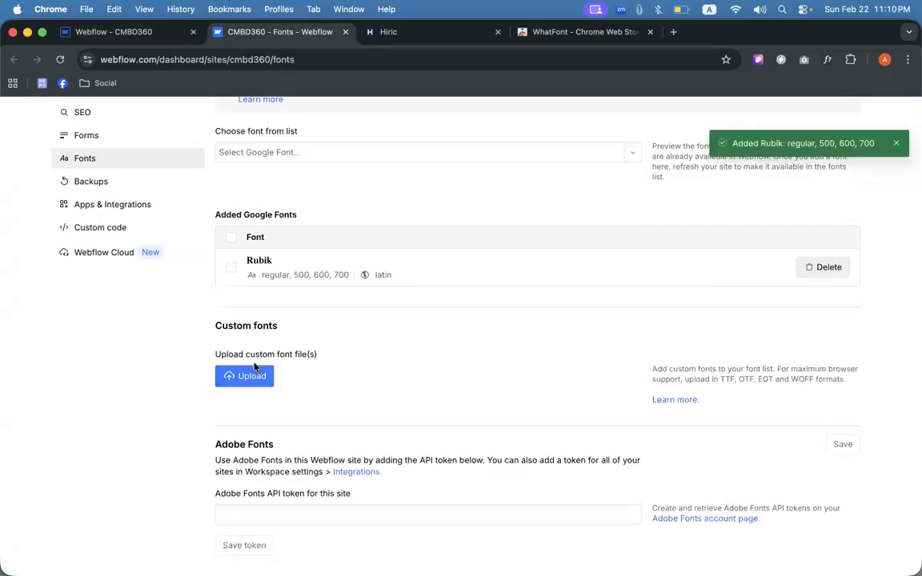
{"action": "scroll", "coordinate": [399, 397], "scroll_direction": "down", "scroll_amount": 1}
{"action": "scroll", "coordinate": [399, 396], "scroll_direction": "up", "scroll_amount": 5}
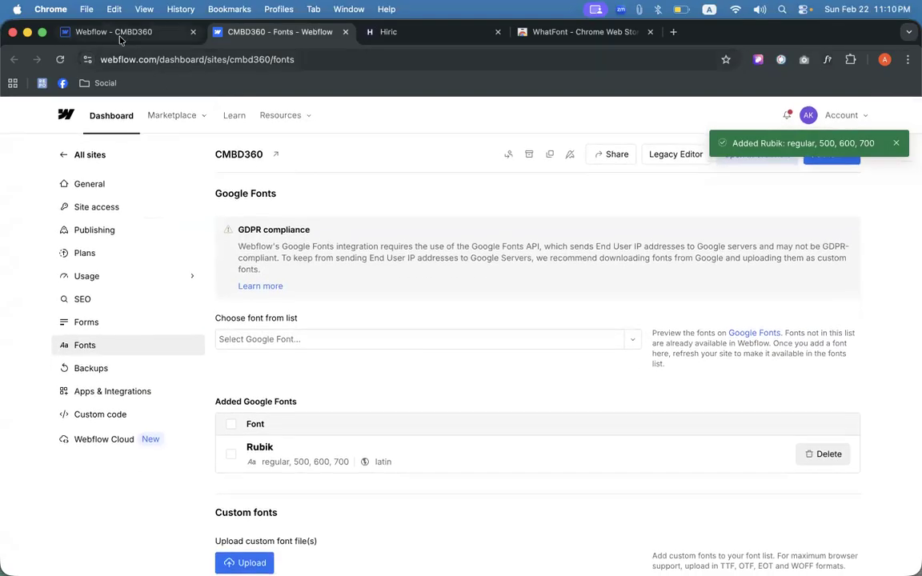
- Return to the Webflow designer, close the Home link's font choices and open the site's publishing options
{"action": "left_click", "coordinate": [120, 36]}
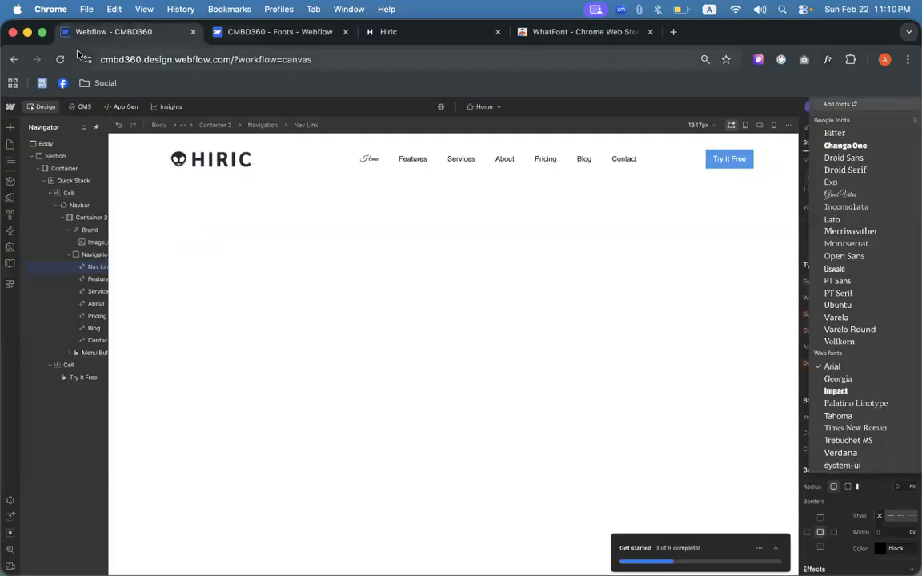
{"action": "left_click", "coordinate": [768, 107]}
{"action": "key", "text": "super+z"}
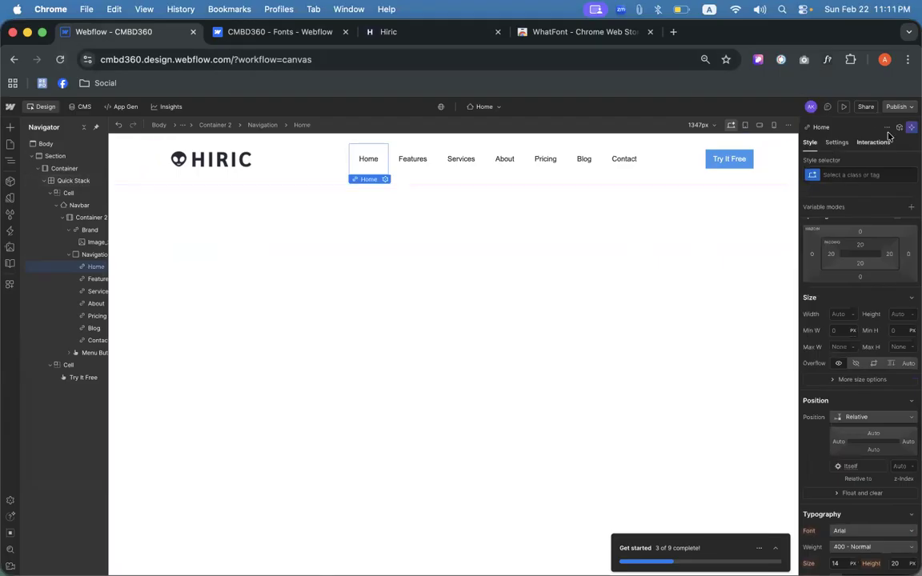
{"action": "left_click", "coordinate": [897, 107]}
{"action": "left_click", "coordinate": [857, 249]}
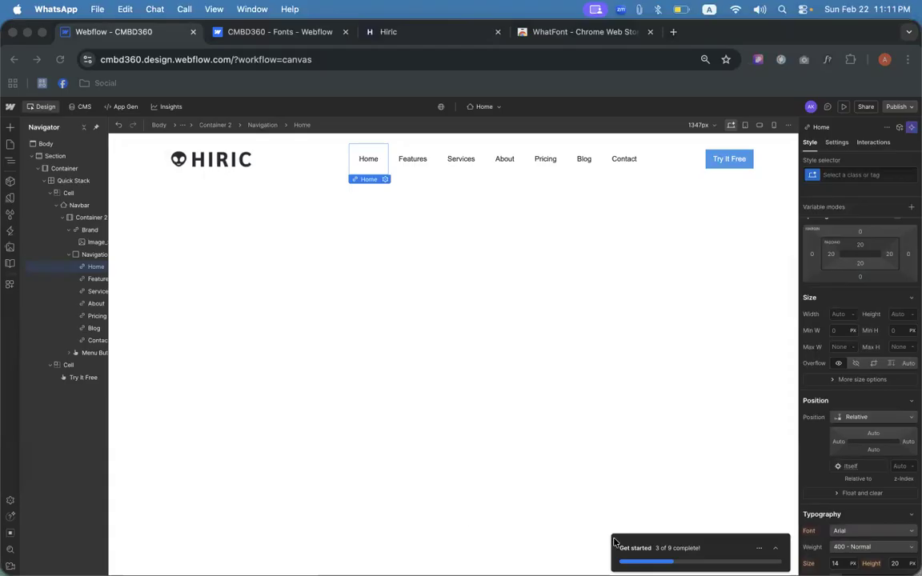
- Hide the Get started tutorial and reload the designer to make the added font available
{"action": "left_click", "coordinate": [759, 550]}
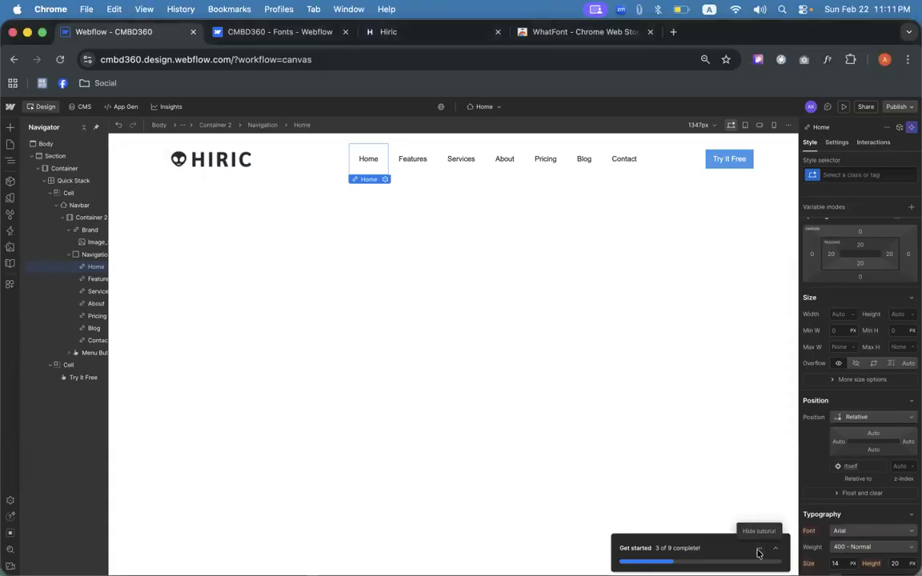
{"action": "left_click", "coordinate": [759, 550]}
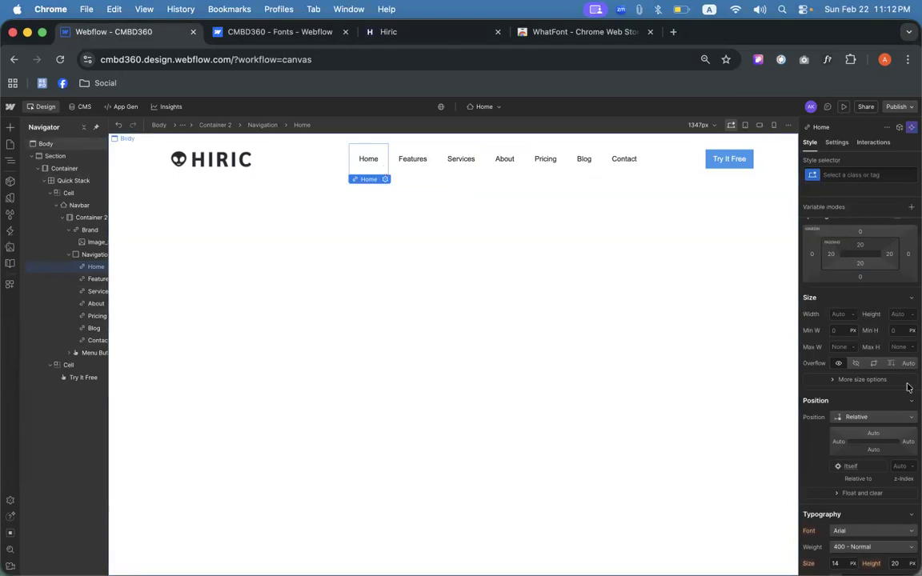
{"action": "scroll", "coordinate": [882, 274], "scroll_direction": "up", "scroll_amount": 3}
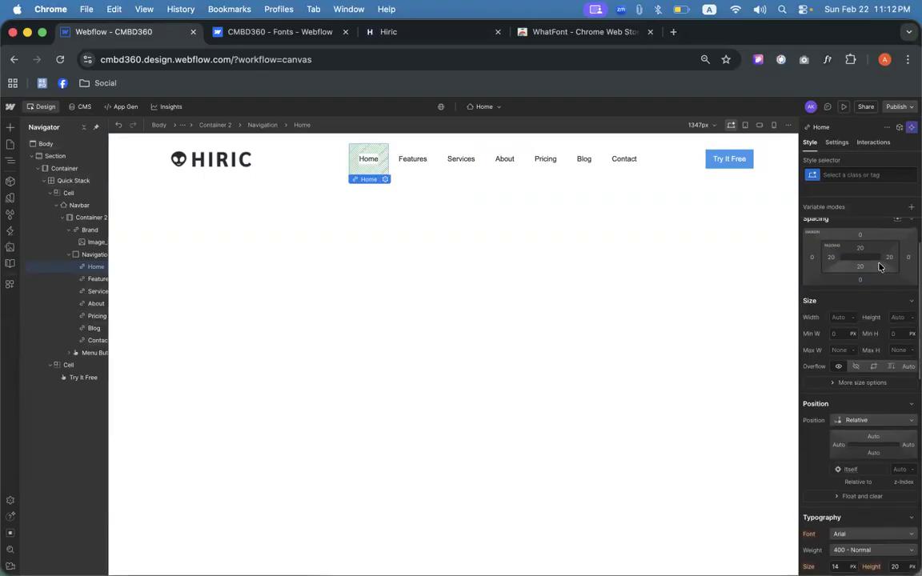
{"action": "left_click", "coordinate": [60, 61]}
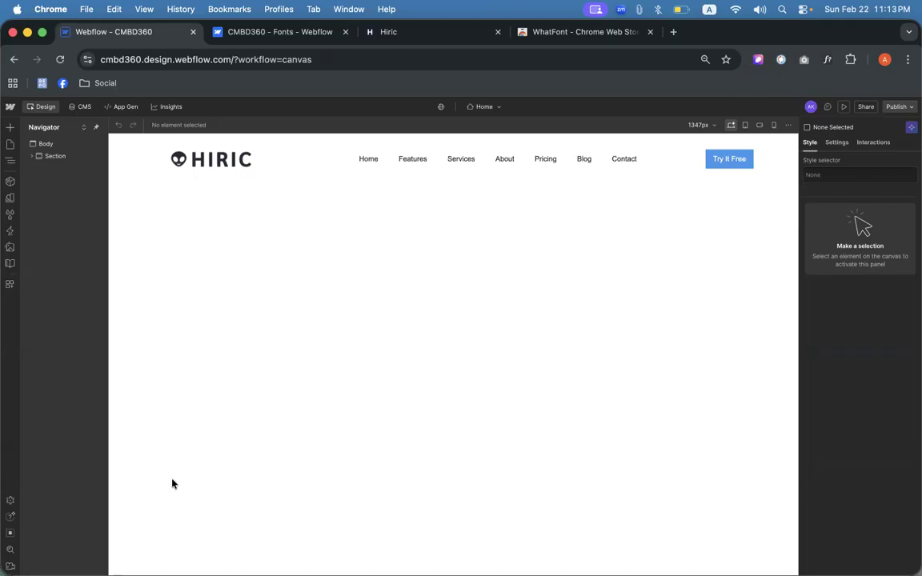
- Set the font of the Navbar's Home link to Rubik
{"action": "left_click", "coordinate": [368, 163]}
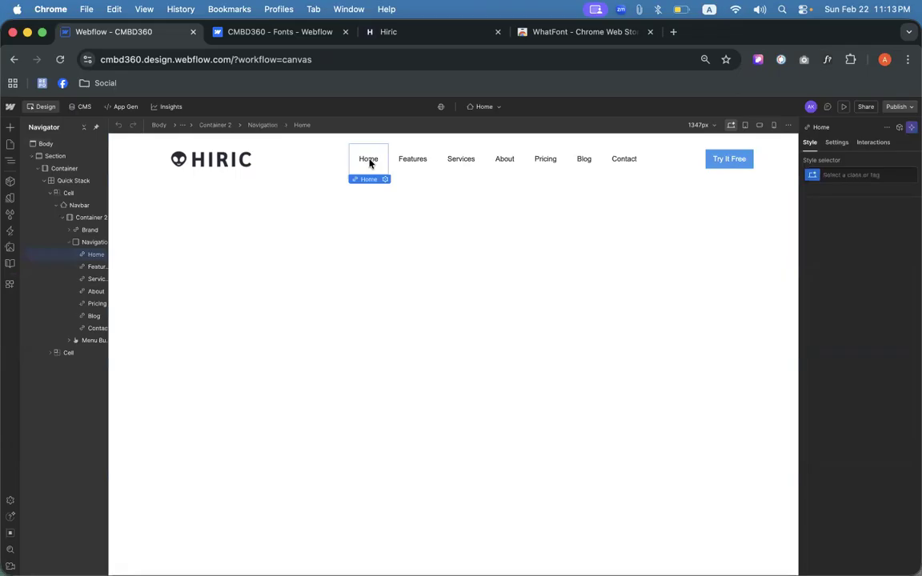
{"action": "scroll", "coordinate": [852, 368], "scroll_direction": "down", "scroll_amount": 8}
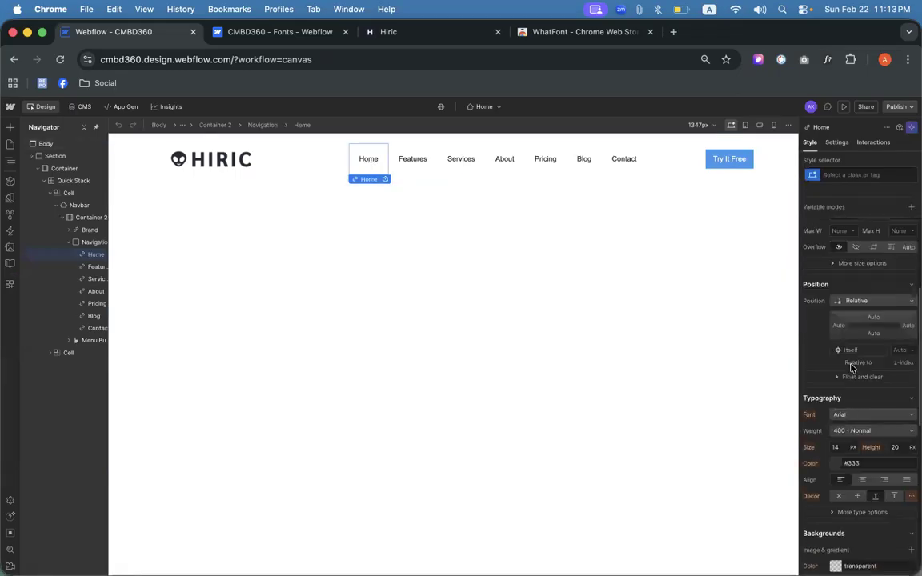
{"action": "left_click", "coordinate": [854, 258]}
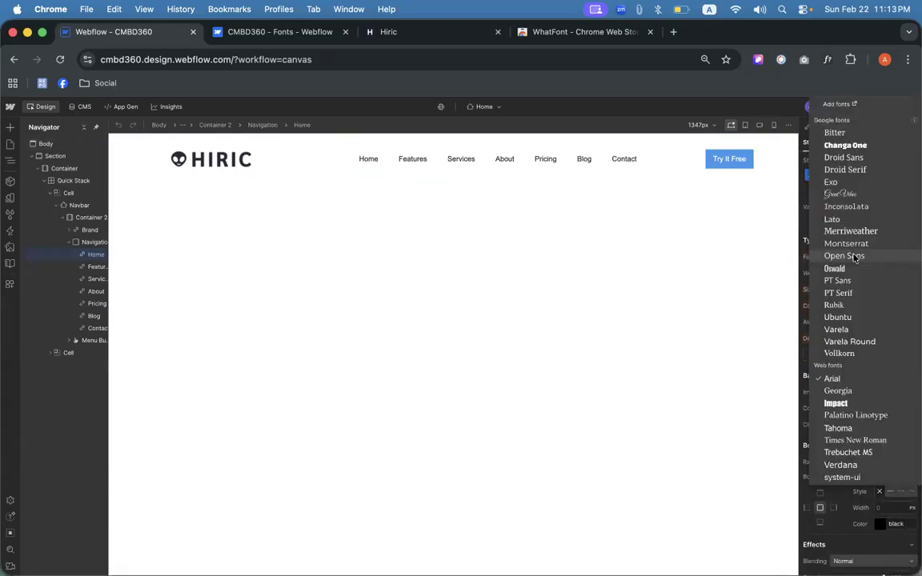
{"action": "left_click", "coordinate": [841, 306]}
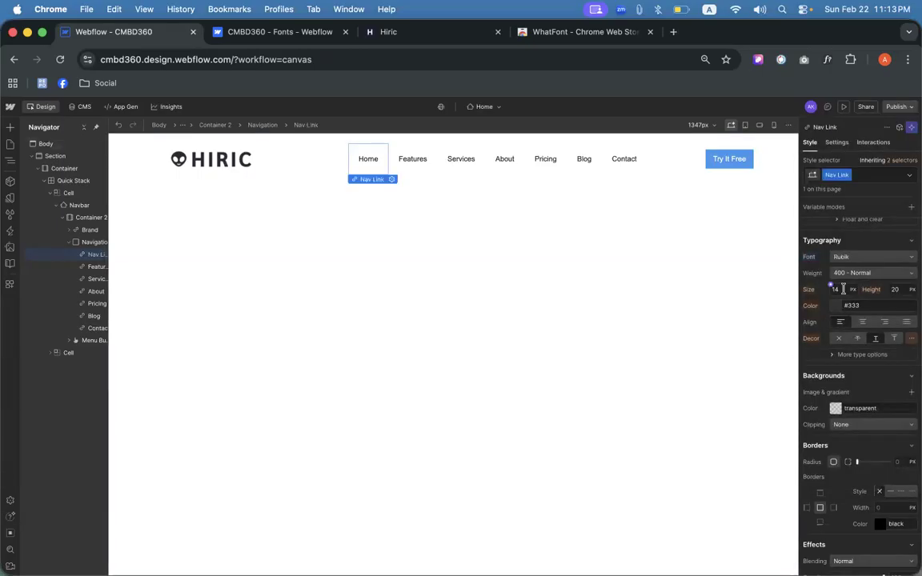
- Set the Home link's font size to 15 px and its line height to 23 px, checking the height on the Hiric page
{"action": "type", "text": "15"}
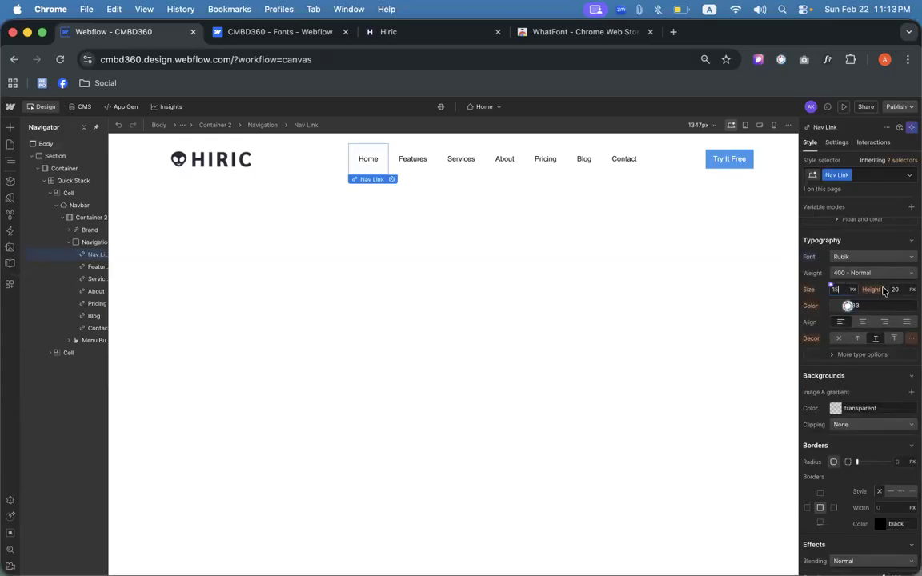
{"action": "left_click", "coordinate": [896, 289]}
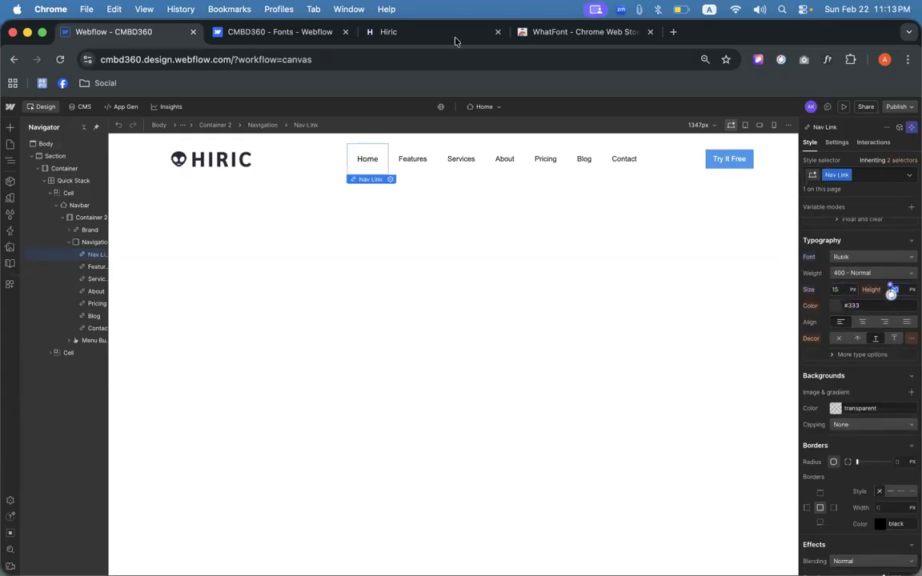
{"action": "left_click", "coordinate": [400, 33]}
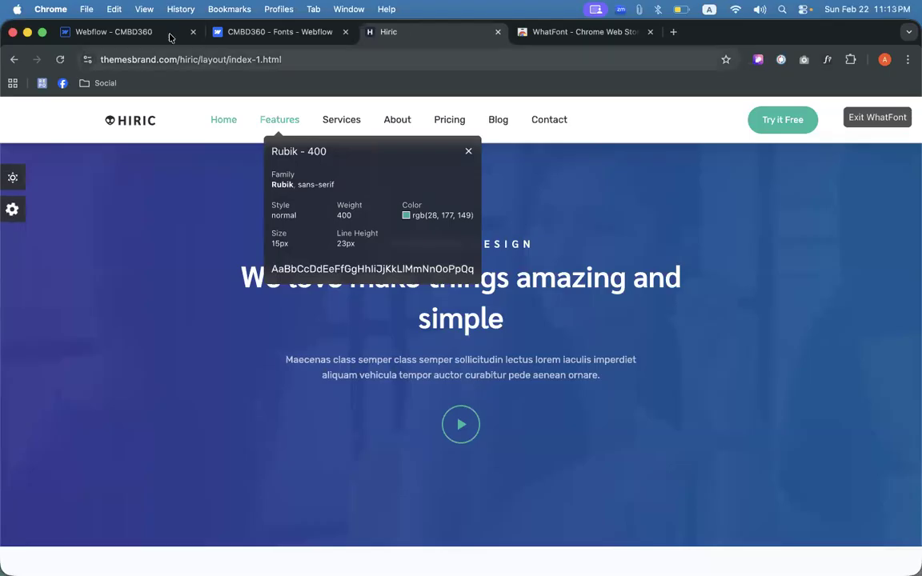
{"action": "left_click", "coordinate": [128, 33]}
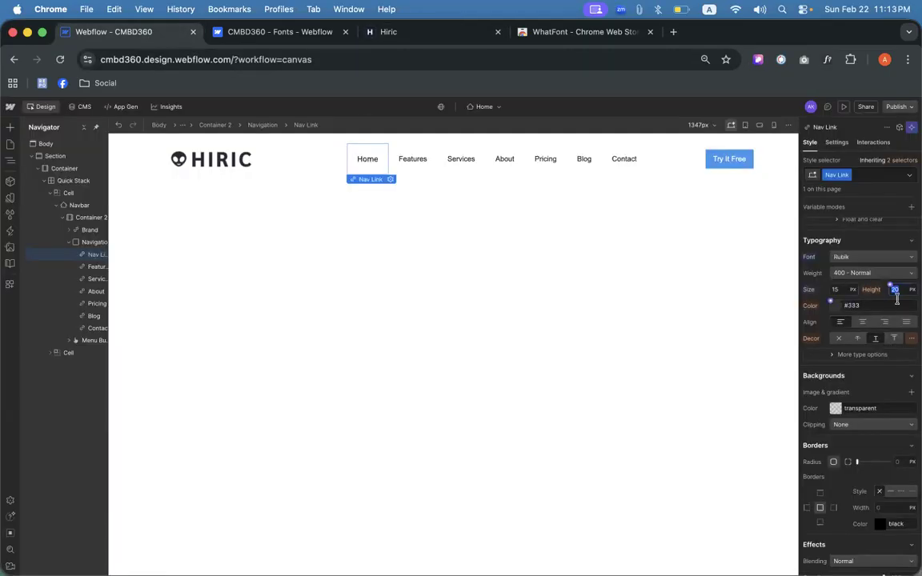
{"action": "type", "text": "23"}
{"action": "key", "text": "Return"}
{"action": "scroll", "coordinate": [811, 290], "scroll_direction": "down", "scroll_amount": 2}
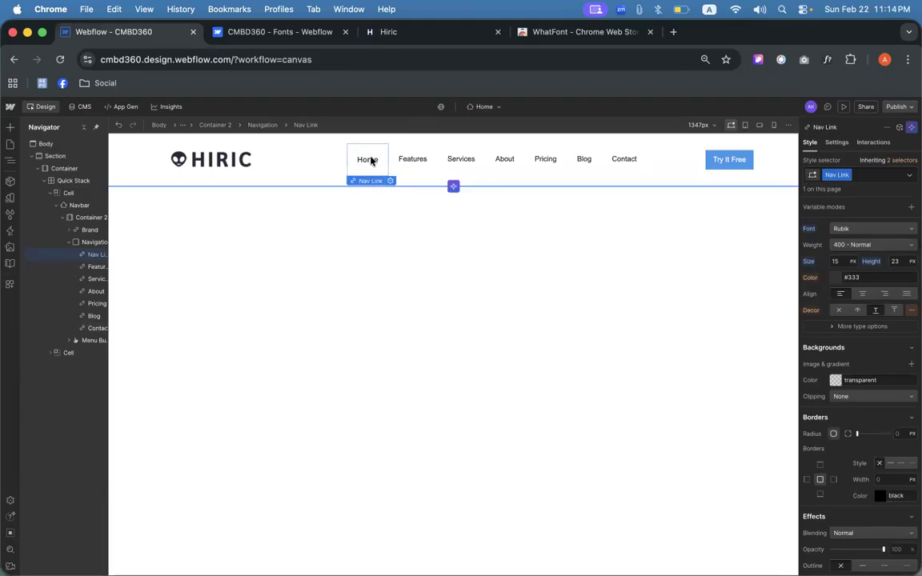
- Copy the Home link's class name Nav Link and apply that class to the Features and Services links
{"action": "left_click", "coordinate": [834, 177]}
{"action": "key", "text": "super+c"}
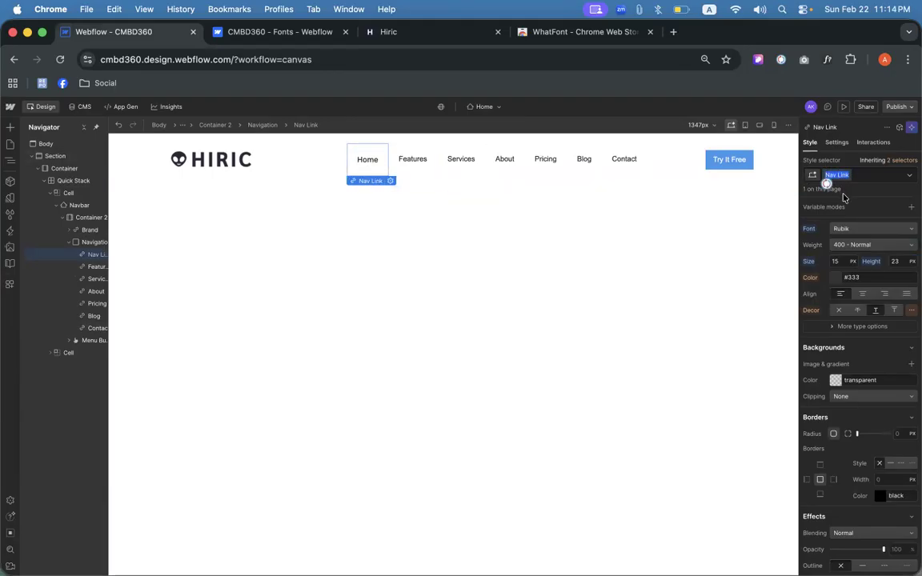
{"action": "left_click", "coordinate": [417, 160]}
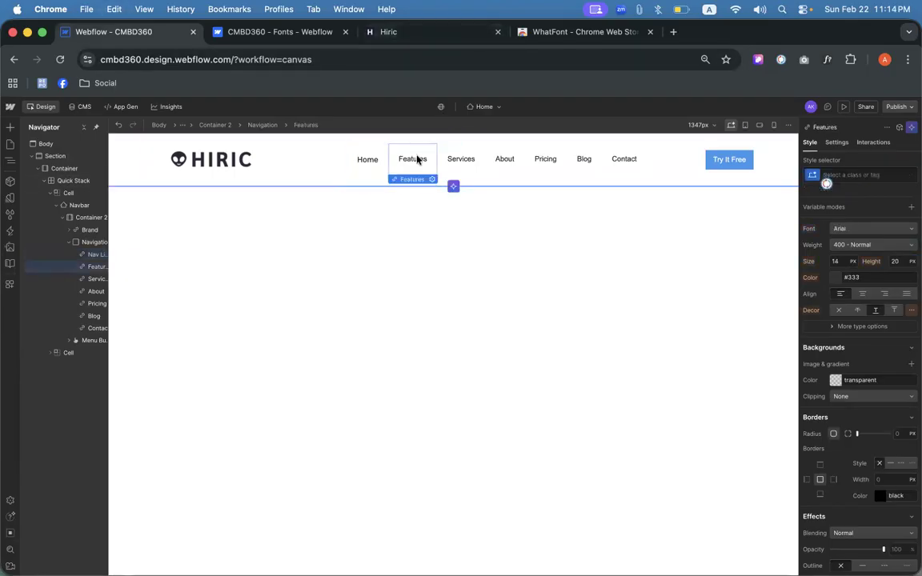
{"action": "left_click", "coordinate": [858, 172]}
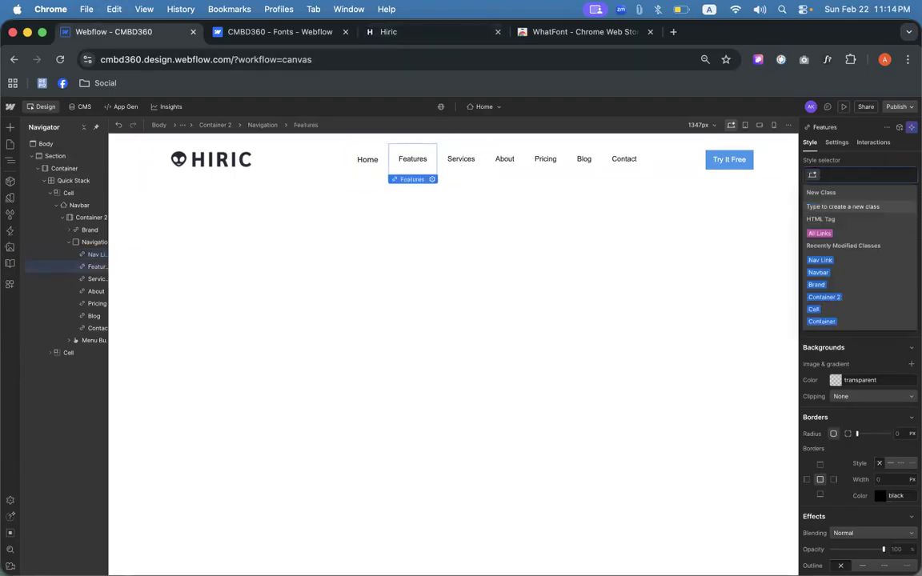
{"action": "key", "text": "Escape"}
{"action": "left_click", "coordinate": [458, 164]}
{"action": "left_click", "coordinate": [857, 175]}
{"action": "key", "text": "super+v"}
{"action": "key", "text": "Return"}
- Apply the Nav Link class to the About and Pricing links
{"action": "left_click", "coordinate": [511, 164]}
{"action": "left_click", "coordinate": [854, 175]}
{"action": "key", "text": "super+v"}
{"action": "key", "text": "Return"}
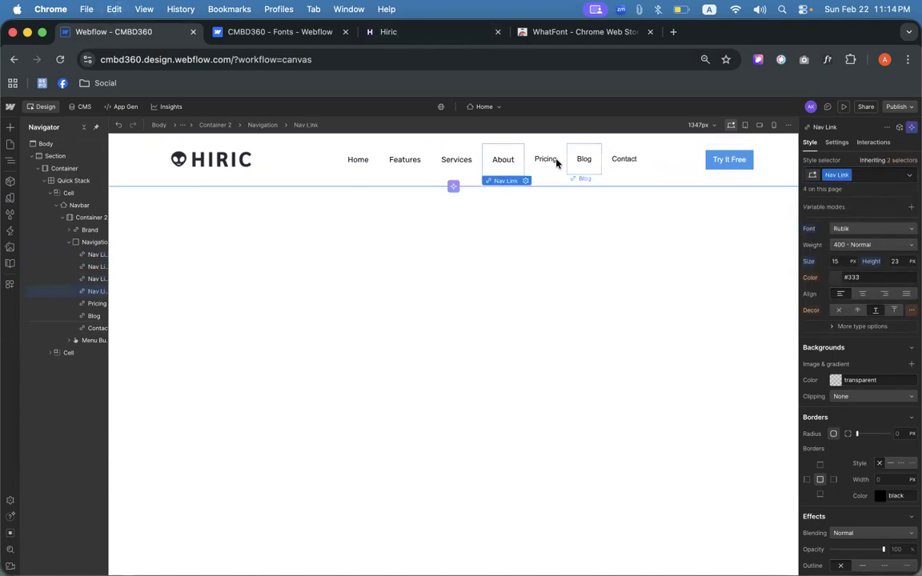
{"action": "left_click", "coordinate": [552, 163]}
{"action": "left_click", "coordinate": [864, 176]}
{"action": "key", "text": "super+v"}
{"action": "key", "text": "Return"}
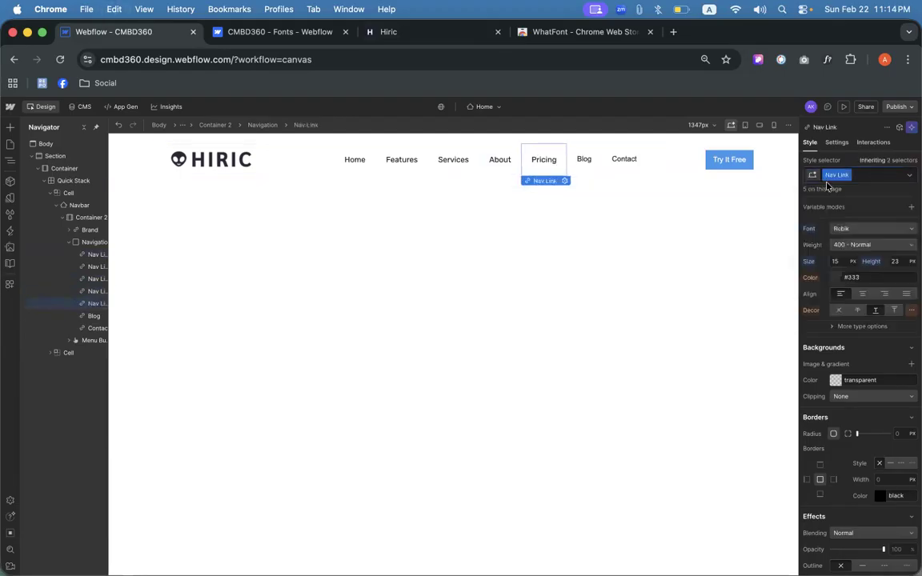
- Apply the Nav Link class to the Blog and Contact links
{"action": "left_click", "coordinate": [582, 163]}
{"action": "left_click", "coordinate": [869, 175]}
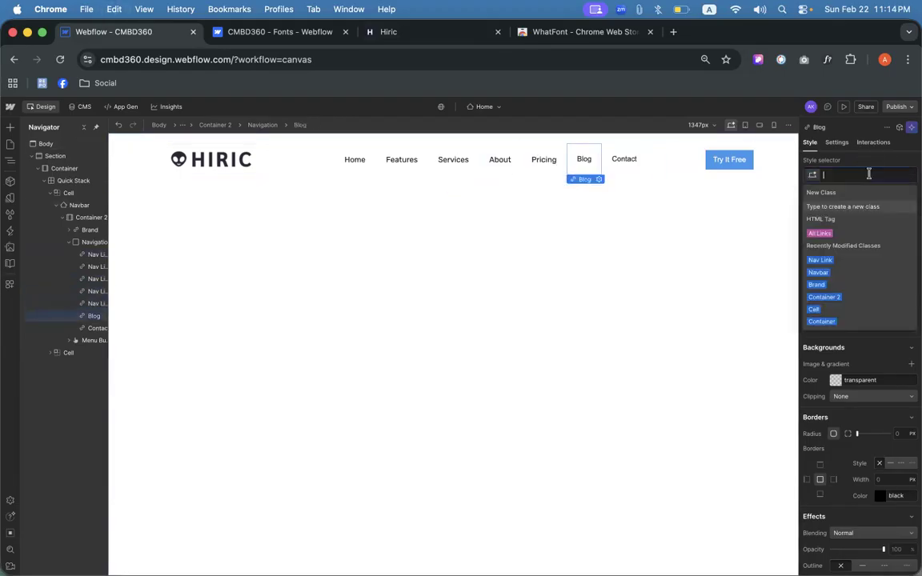
{"action": "key", "text": "super+v"}
{"action": "key", "text": "Return"}
{"action": "left_click", "coordinate": [628, 158]}
{"action": "left_click", "coordinate": [872, 175]}
{"action": "key", "text": "super+v"}
{"action": "key", "text": "Return"}
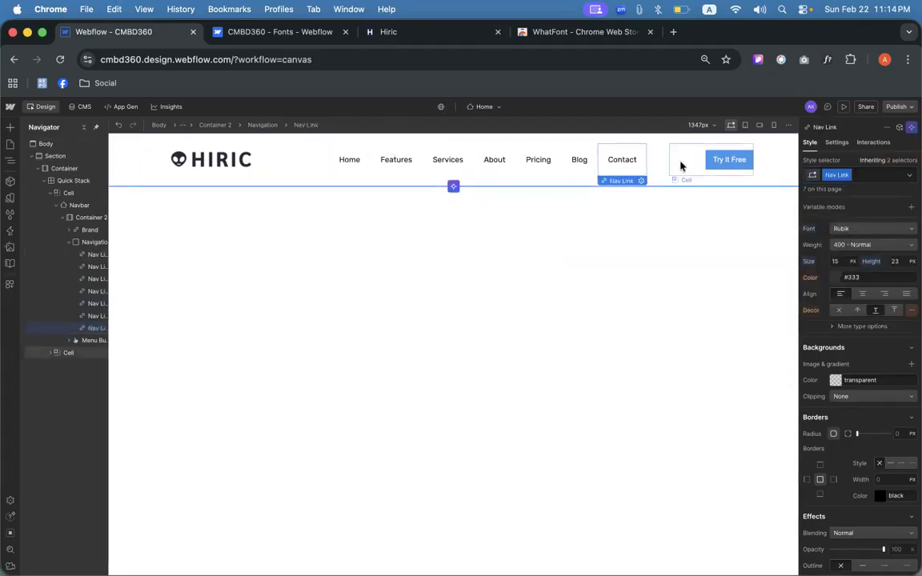
- Switch to the original Hiric page, place its tab beside the Webflow designer's tab and exit WhatFont
{"action": "left_click", "coordinate": [744, 154]}
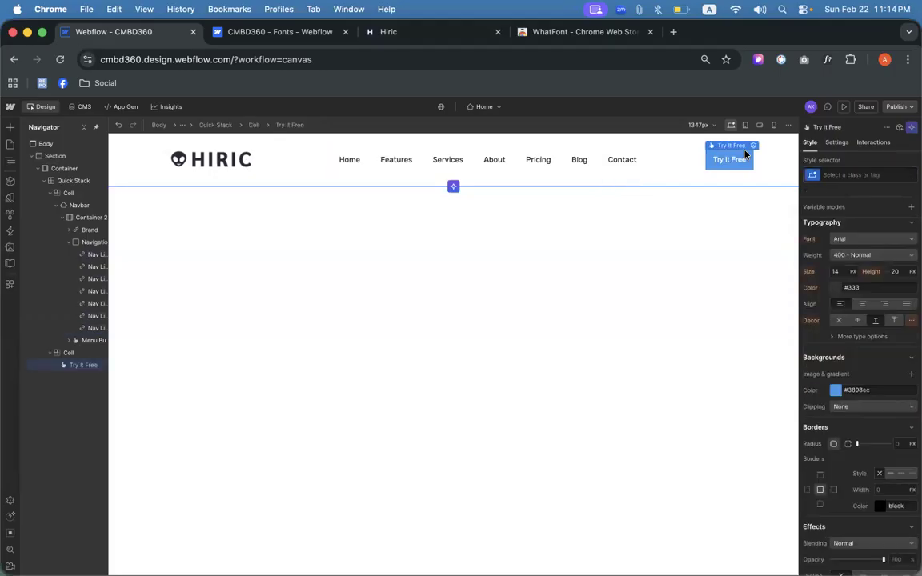
{"action": "left_click", "coordinate": [256, 34]}
{"action": "left_click_drag", "start_coordinate": [385, 39], "coordinate": [264, 36]}
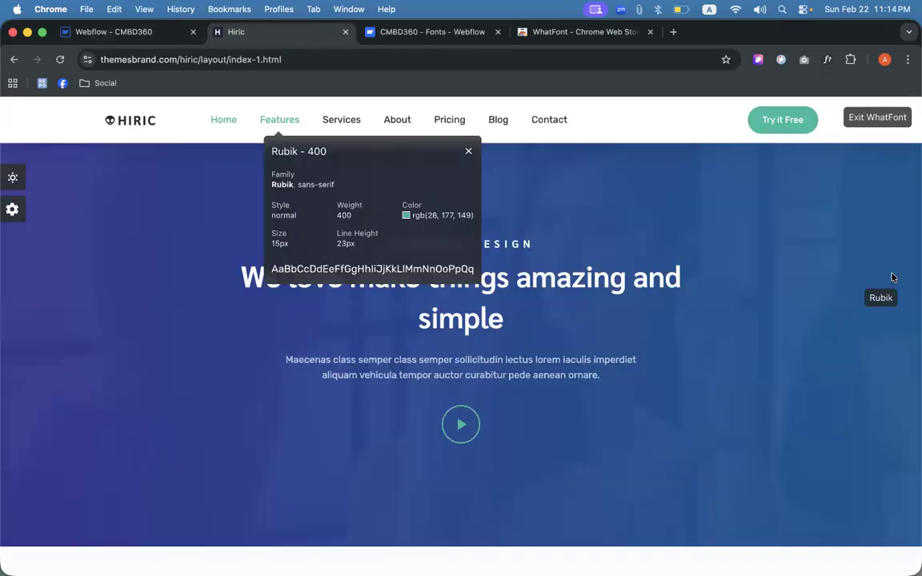
{"action": "left_click", "coordinate": [868, 120]}
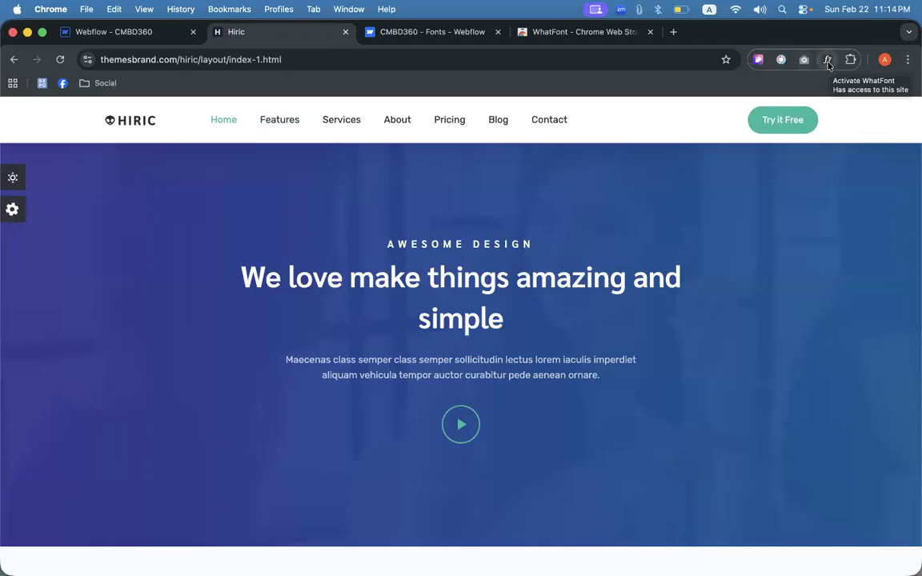
- Inspect the Hiric page's Try it Free button with the inspector extension, examining its size, padding, corner radii, text properties and background color
{"action": "left_click", "coordinate": [758, 60]}
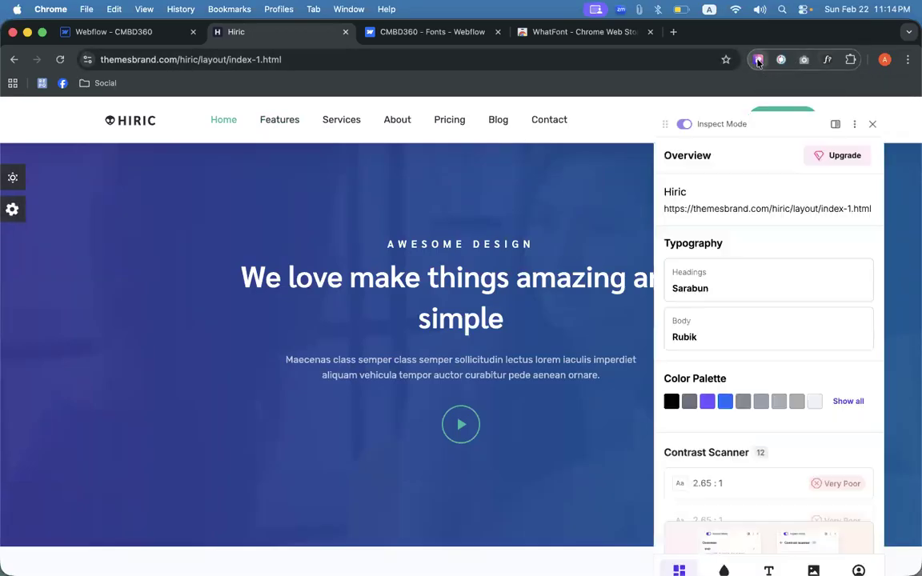
{"action": "left_click_drag", "start_coordinate": [656, 124], "coordinate": [497, 117]}
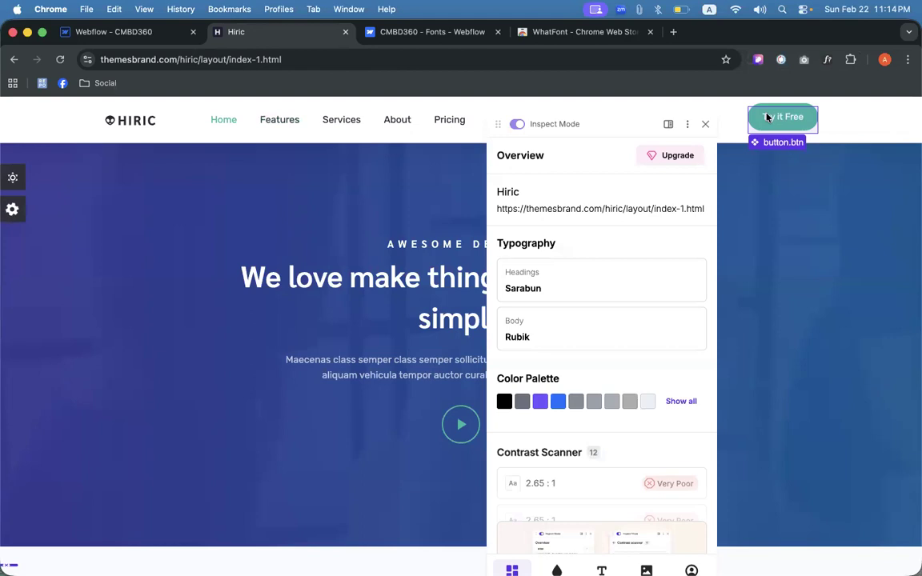
{"action": "left_click", "coordinate": [768, 117]}
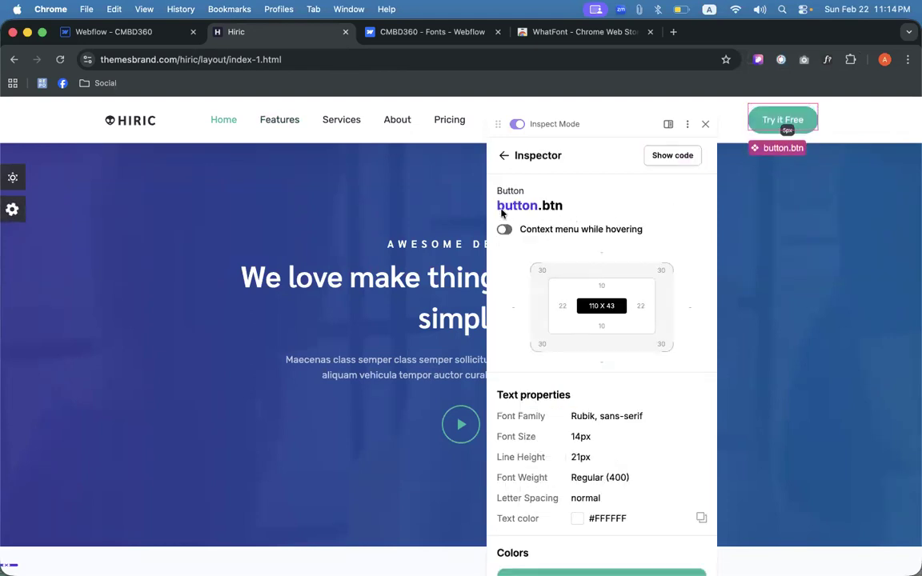
{"action": "scroll", "coordinate": [569, 238], "scroll_direction": "down", "scroll_amount": 1}
{"action": "scroll", "coordinate": [570, 240], "scroll_direction": "up", "scroll_amount": 1}
{"action": "scroll", "coordinate": [568, 198], "scroll_direction": "down", "scroll_amount": 3}
{"action": "scroll", "coordinate": [566, 356], "scroll_direction": "up", "scroll_amount": 2}
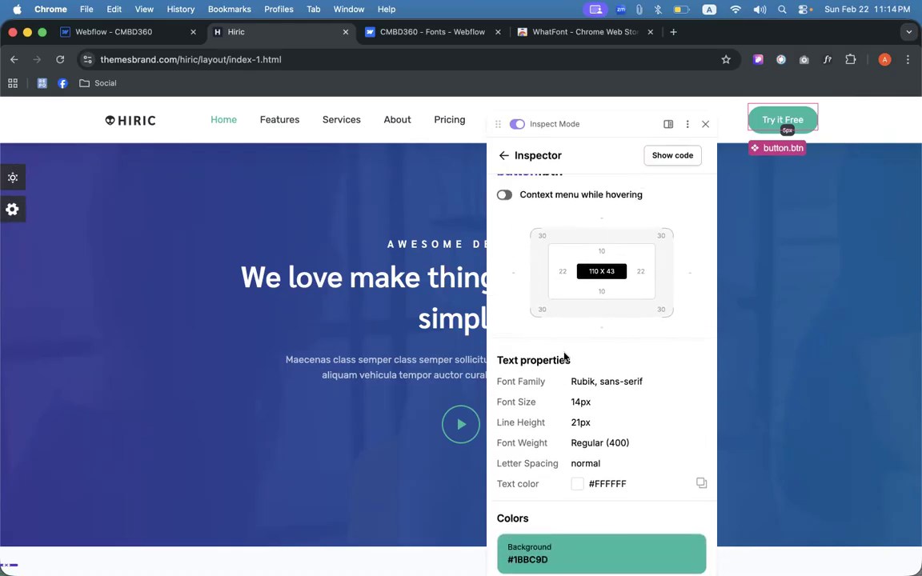
{"action": "scroll", "coordinate": [570, 352], "scroll_direction": "down", "scroll_amount": 1}
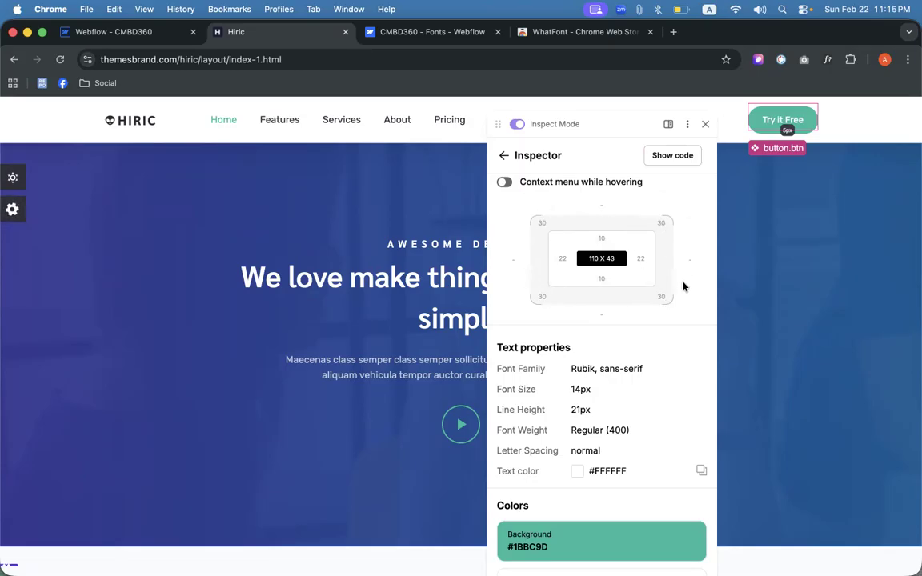
- Set the Try It Free button's top and bottom padding to 10 px in the Webflow designer, matching the original Hiric button
{"action": "scroll", "coordinate": [660, 257], "scroll_direction": "down", "scroll_amount": 1}
{"action": "scroll", "coordinate": [656, 273], "scroll_direction": "up", "scroll_amount": 1}
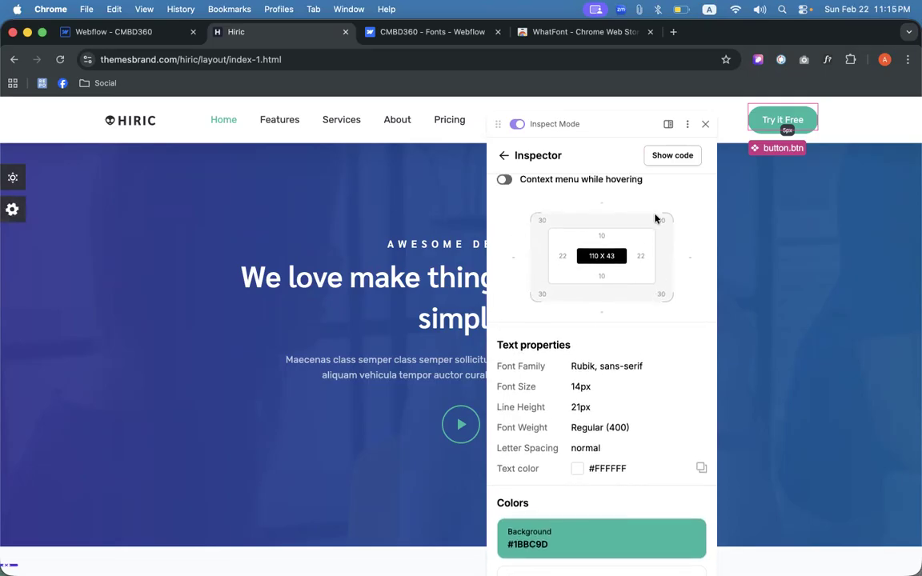
{"action": "left_click", "coordinate": [144, 32]}
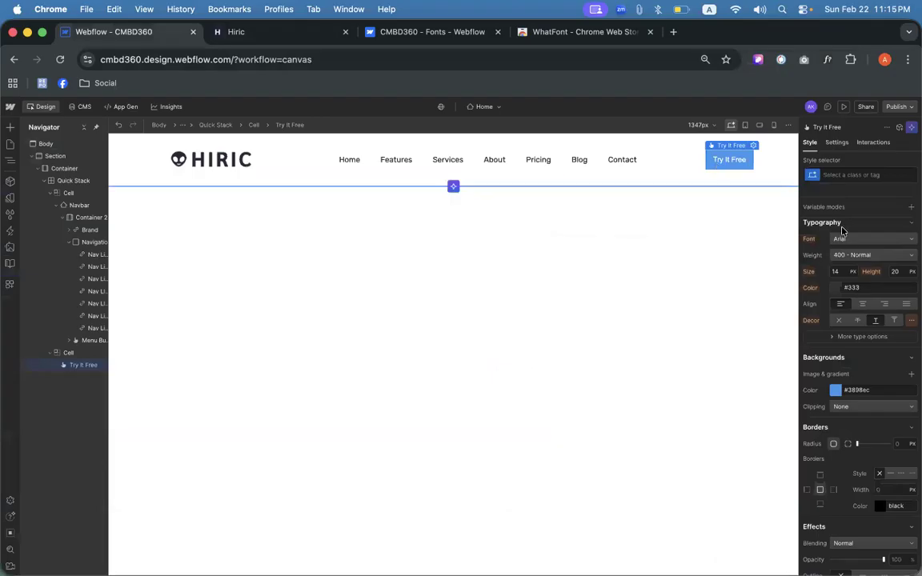
{"action": "scroll", "coordinate": [852, 304], "scroll_direction": "up", "scroll_amount": 5}
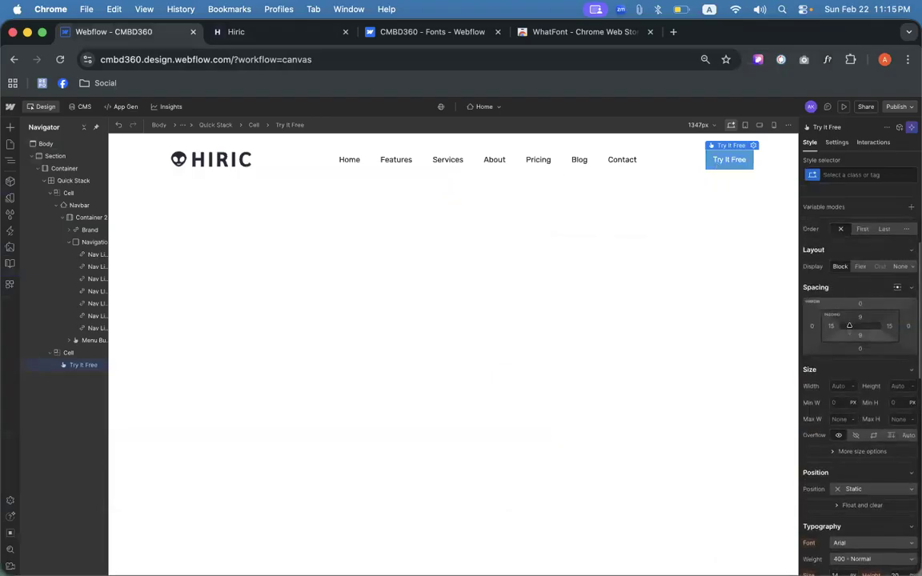
{"action": "left_click", "coordinate": [288, 29]}
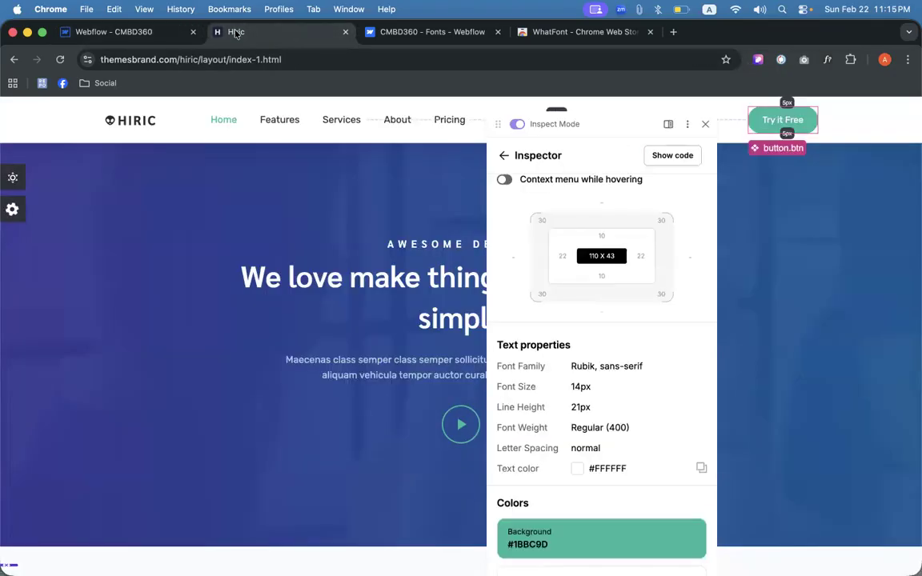
{"action": "left_click", "coordinate": [164, 33]}
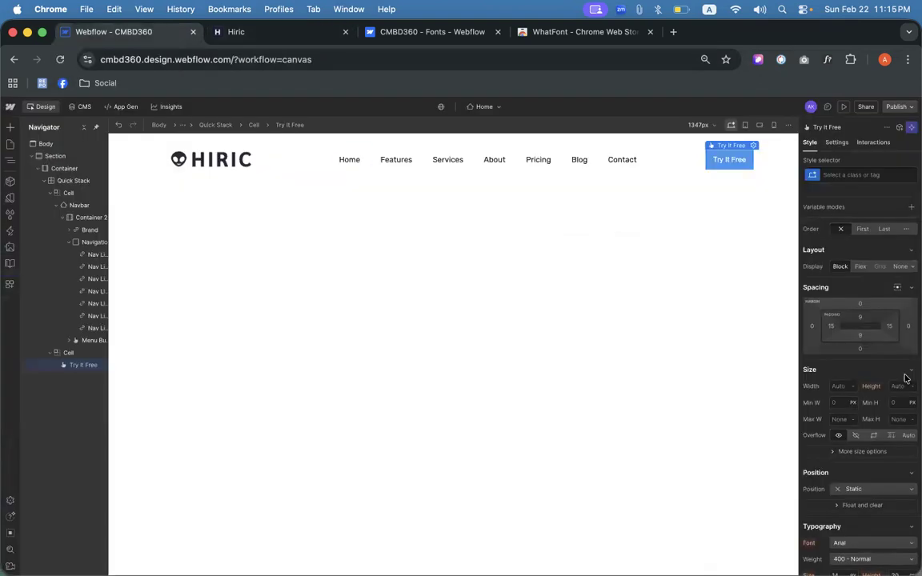
{"action": "left_click", "coordinate": [860, 317]}
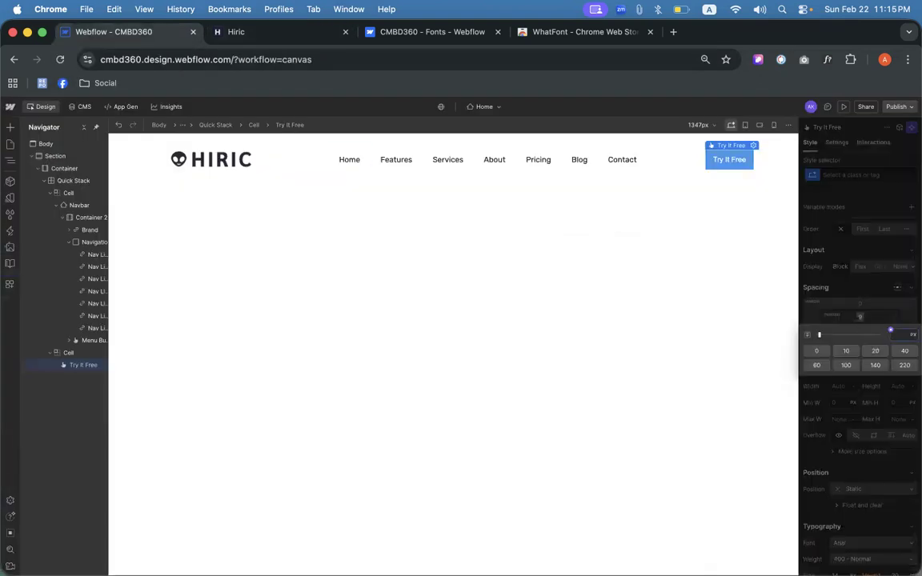
{"action": "key", "text": "Return"}
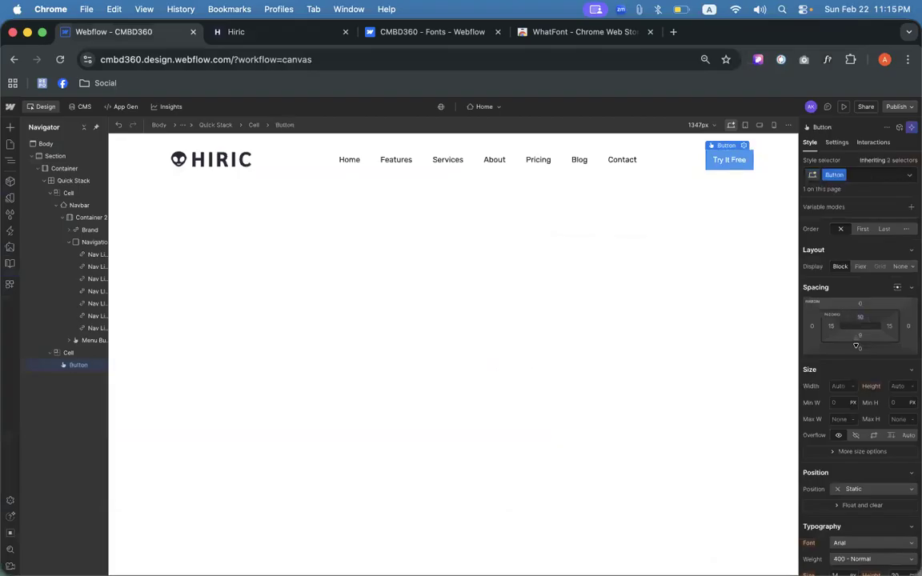
{"action": "left_click", "coordinate": [860, 337]}
{"action": "type", "text": "10"}
{"action": "key", "text": "Return"}
- Set the Try It Free button's right and left padding to 22 px
{"action": "left_click", "coordinate": [888, 327]}
{"action": "type", "text": "22"}
{"action": "key", "text": "Return"}
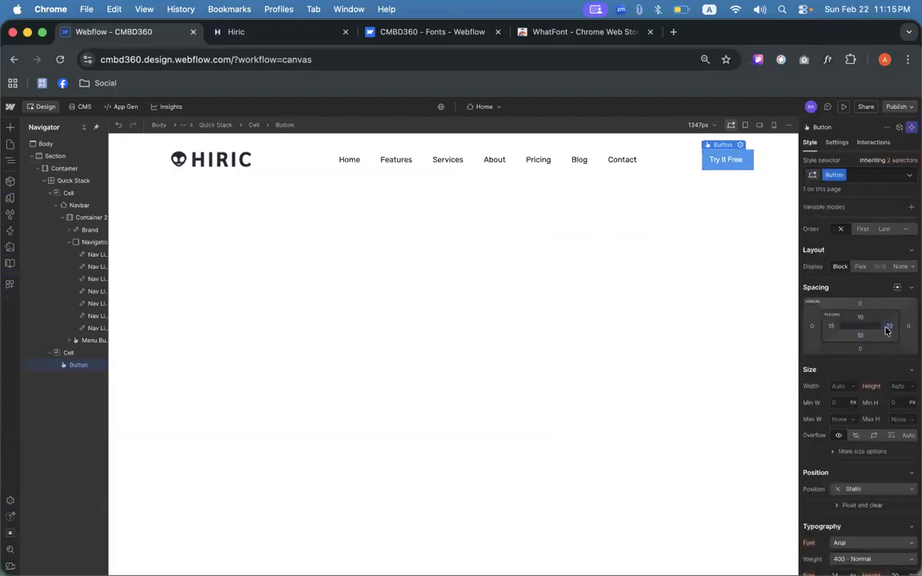
{"action": "left_click", "coordinate": [831, 326]}
{"action": "type", "text": "22"}
{"action": "key", "text": "Return"}
- Check the original button's corner radii on the Hiric page and set the Try It Free button's border radius to 30 px
{"action": "left_click", "coordinate": [309, 31]}
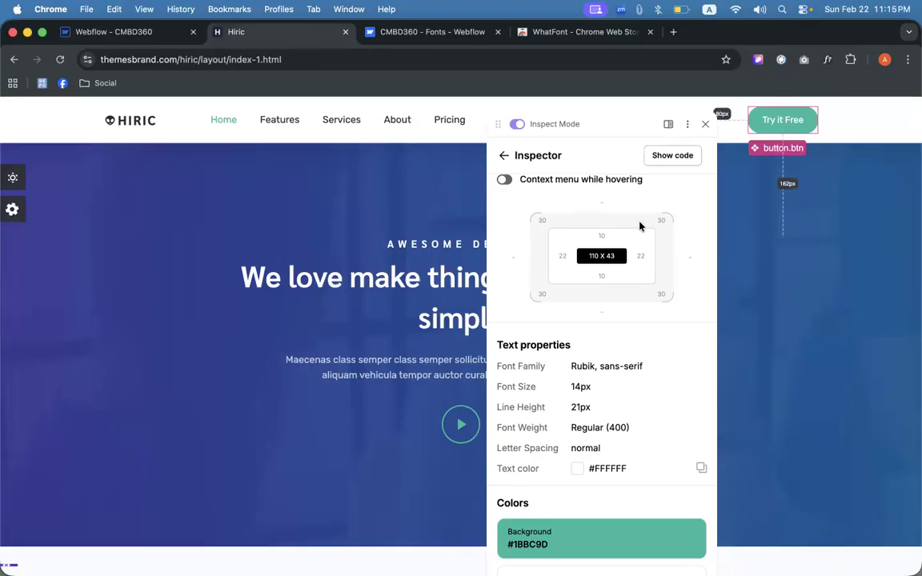
{"action": "left_click", "coordinate": [122, 31]}
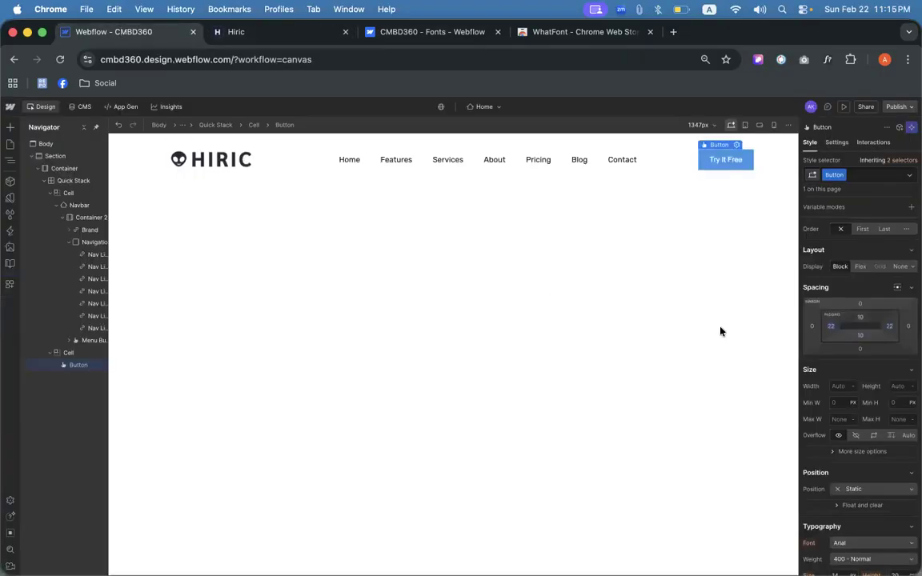
{"action": "scroll", "coordinate": [860, 336], "scroll_direction": "down", "scroll_amount": 3}
{"action": "scroll", "coordinate": [871, 327], "scroll_direction": "down", "scroll_amount": 2}
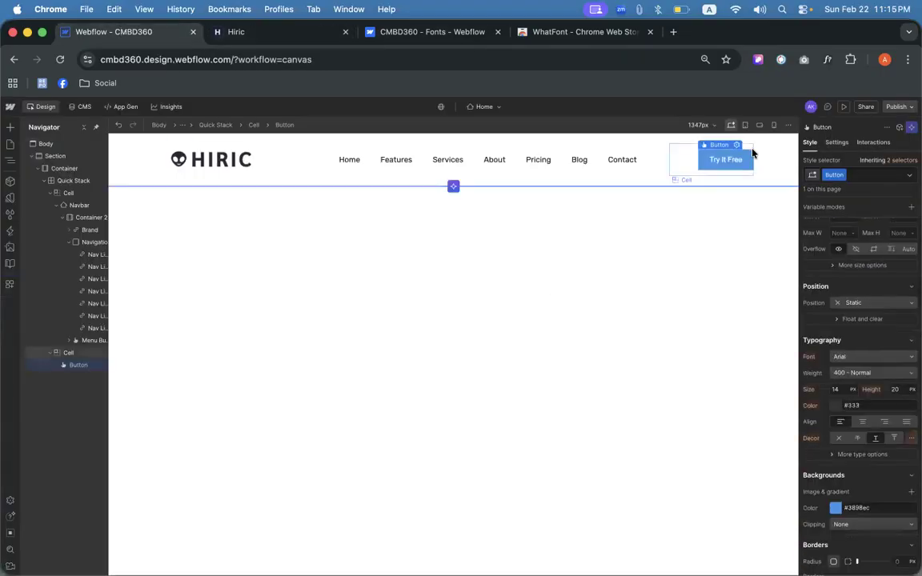
{"action": "left_click", "coordinate": [258, 33]}
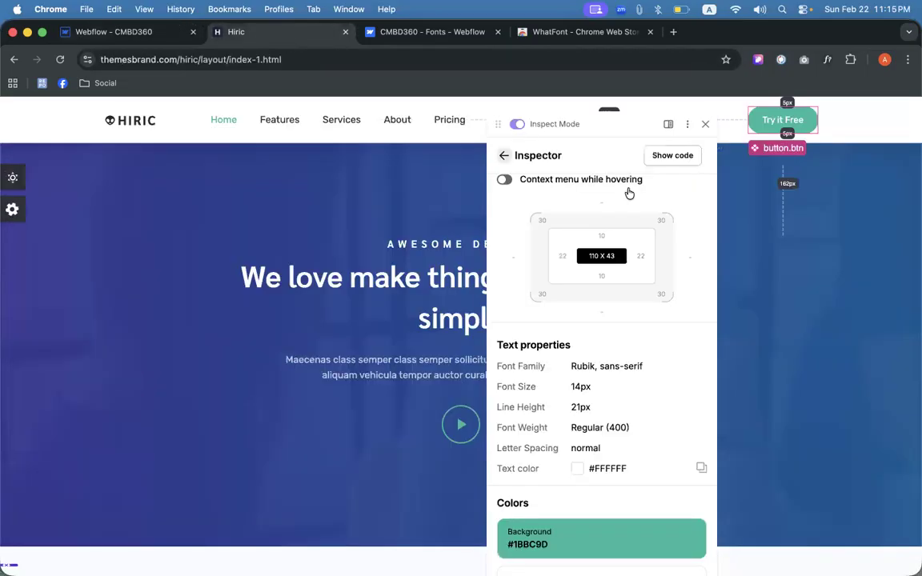
{"action": "left_click", "coordinate": [120, 32]}
{"action": "scroll", "coordinate": [842, 369], "scroll_direction": "down", "scroll_amount": 5}
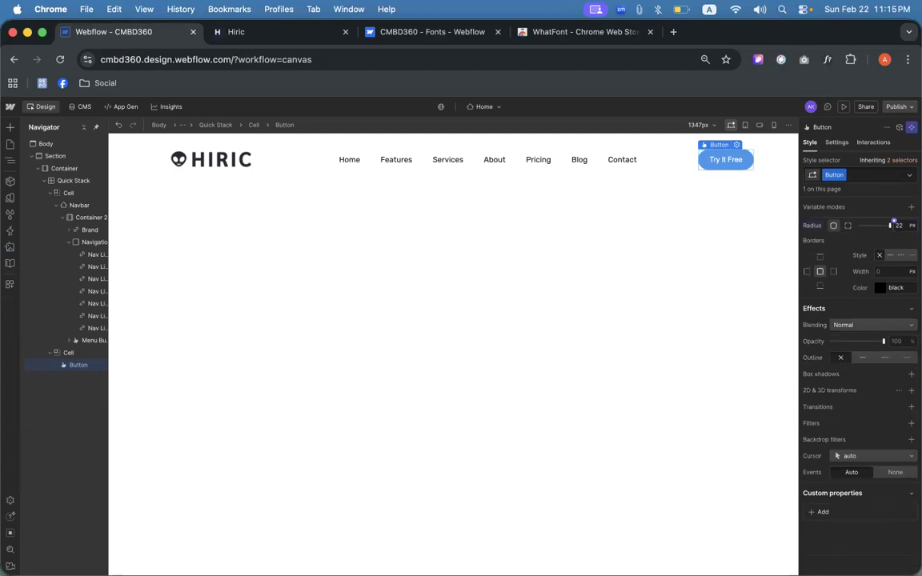
{"action": "left_click", "coordinate": [236, 32]}
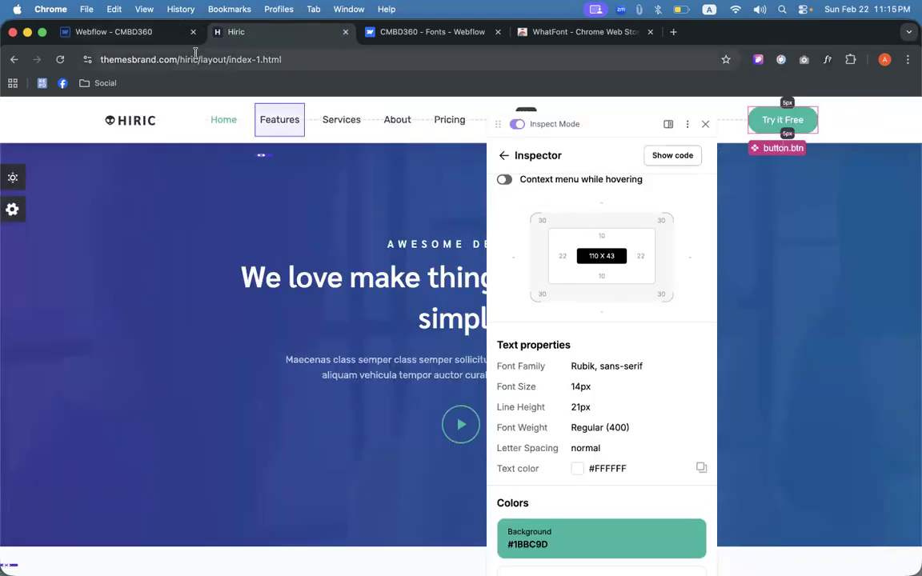
{"action": "left_click", "coordinate": [144, 34]}
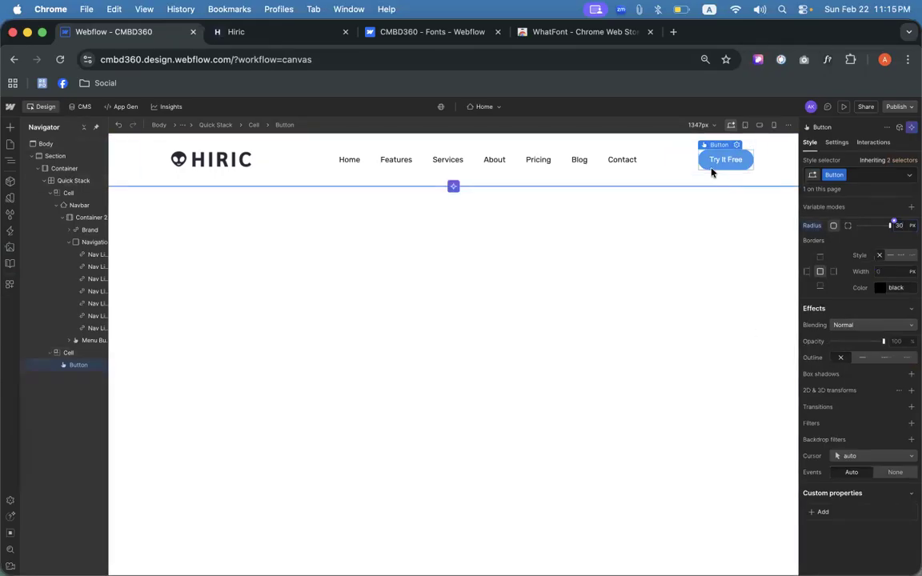
- Check the original button's text properties and set the Try It Free button's font to Rubik with a 21 px line height
{"action": "left_click", "coordinate": [269, 32]}
{"action": "scroll", "coordinate": [573, 277], "scroll_direction": "down", "scroll_amount": 3}
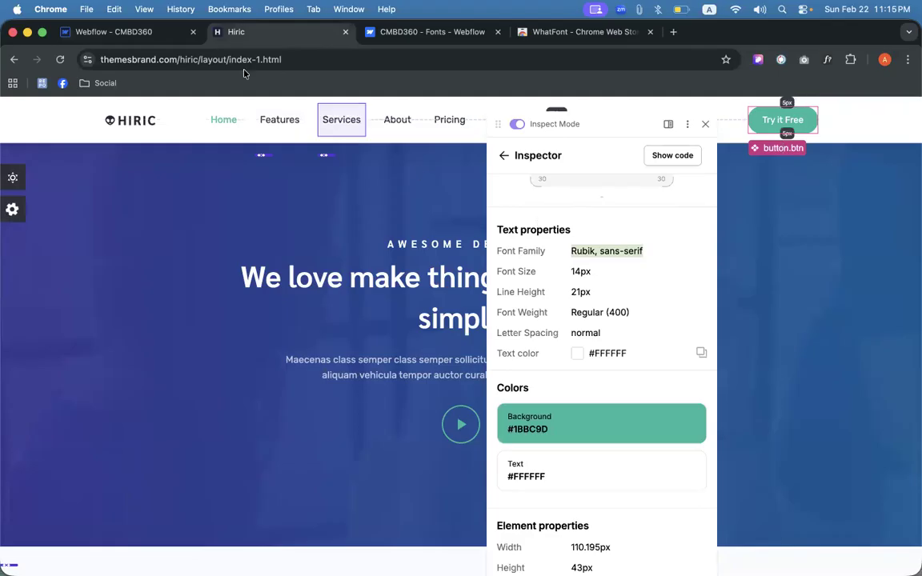
{"action": "left_click", "coordinate": [204, 36]}
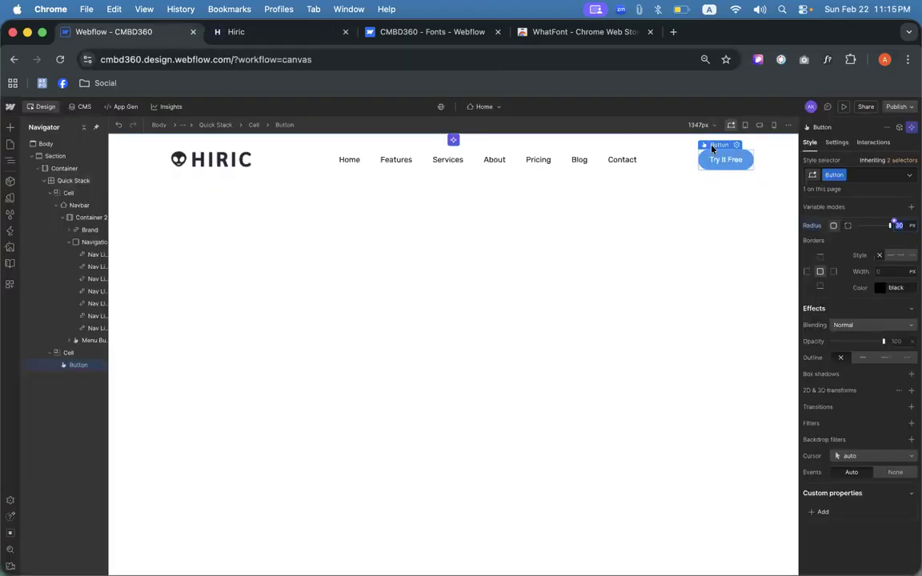
{"action": "left_click", "coordinate": [295, 32]}
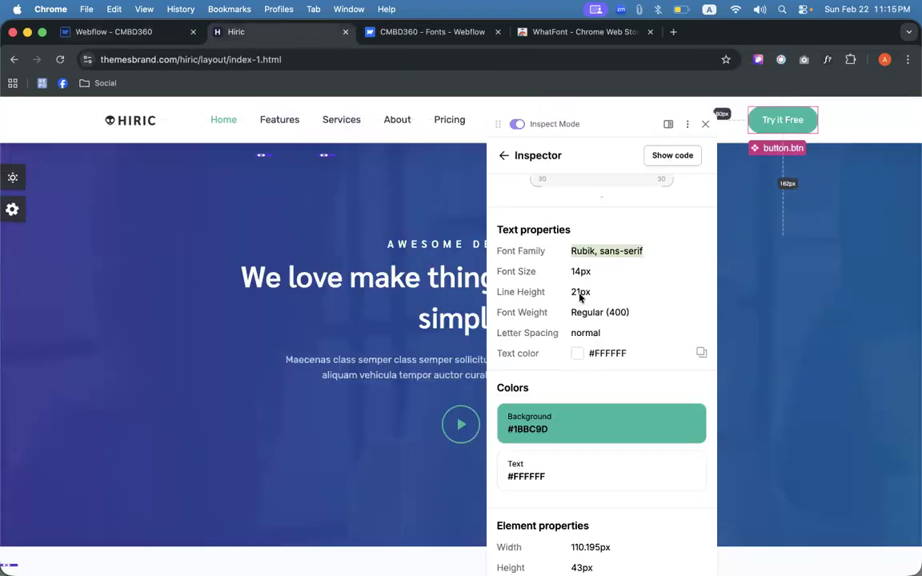
{"action": "left_click", "coordinate": [148, 34]}
{"action": "scroll", "coordinate": [899, 352], "scroll_direction": "up", "scroll_amount": 5}
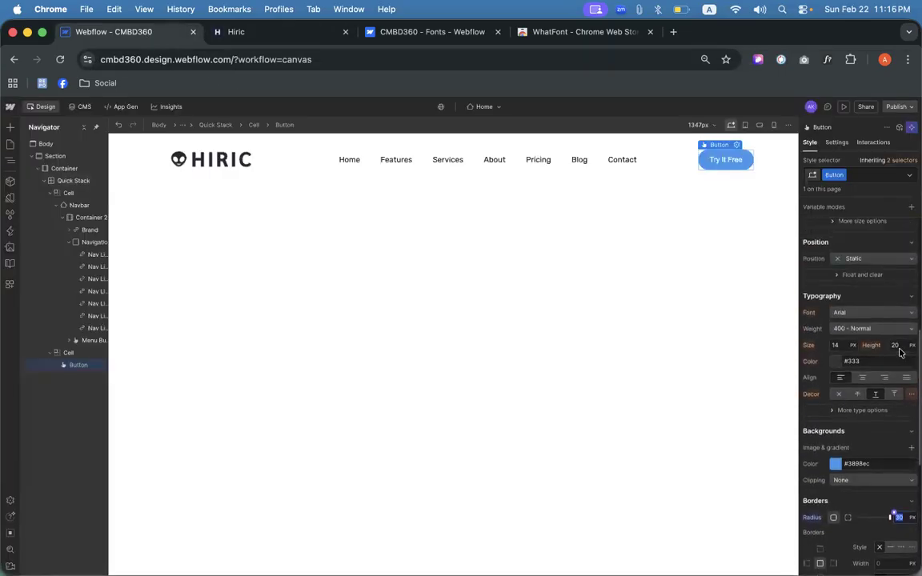
{"action": "left_click", "coordinate": [838, 387]}
{"action": "left_click", "coordinate": [832, 386]}
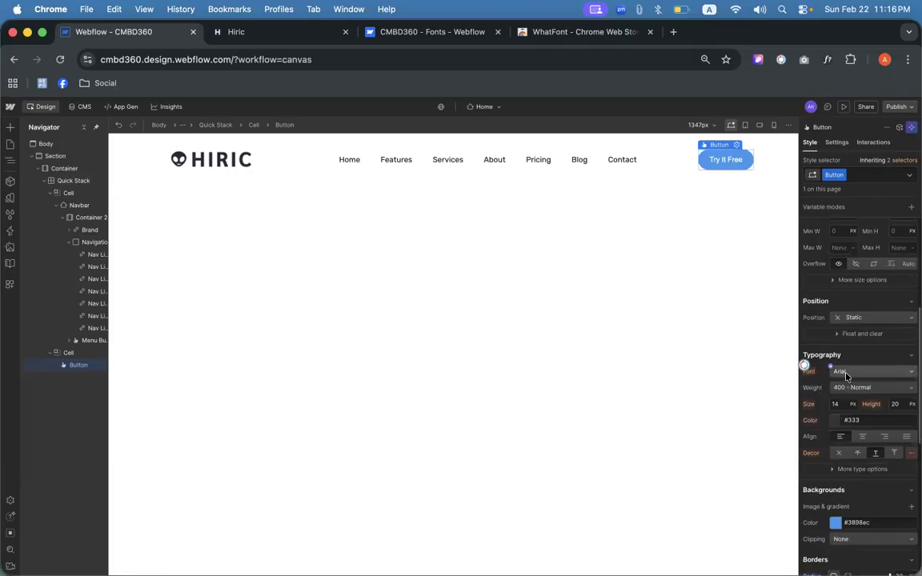
{"action": "left_click", "coordinate": [837, 372]}
{"action": "left_click", "coordinate": [835, 304]}
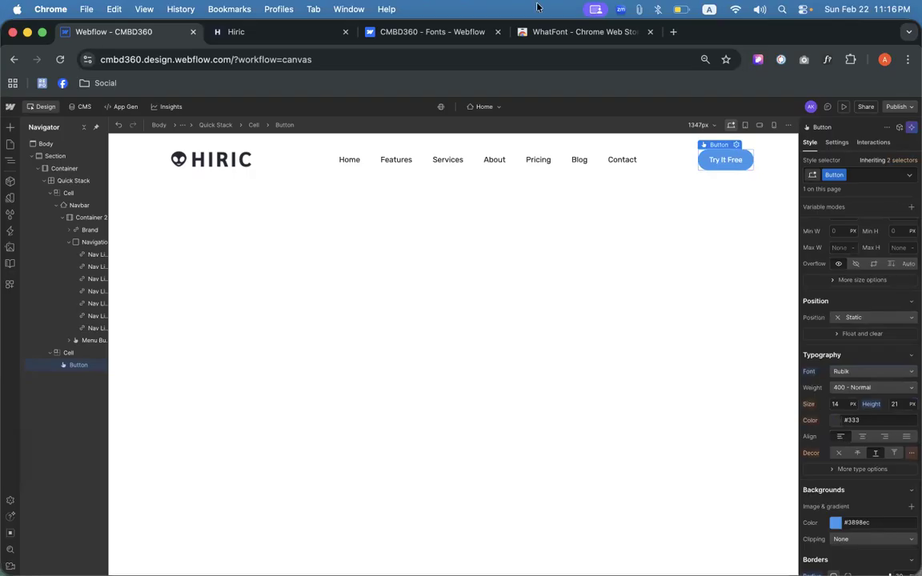
- Copy the background color code of the Hiric page's Try it Free button from the inspector
{"action": "left_click", "coordinate": [308, 38]}
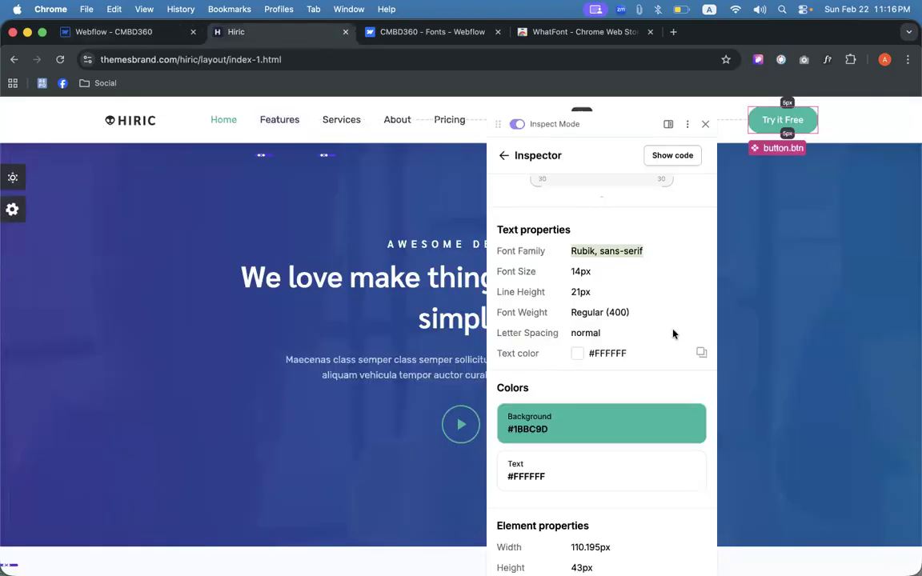
{"action": "scroll", "coordinate": [613, 315], "scroll_direction": "down", "scroll_amount": 1}
{"action": "scroll", "coordinate": [613, 316], "scroll_direction": "down", "scroll_amount": 1}
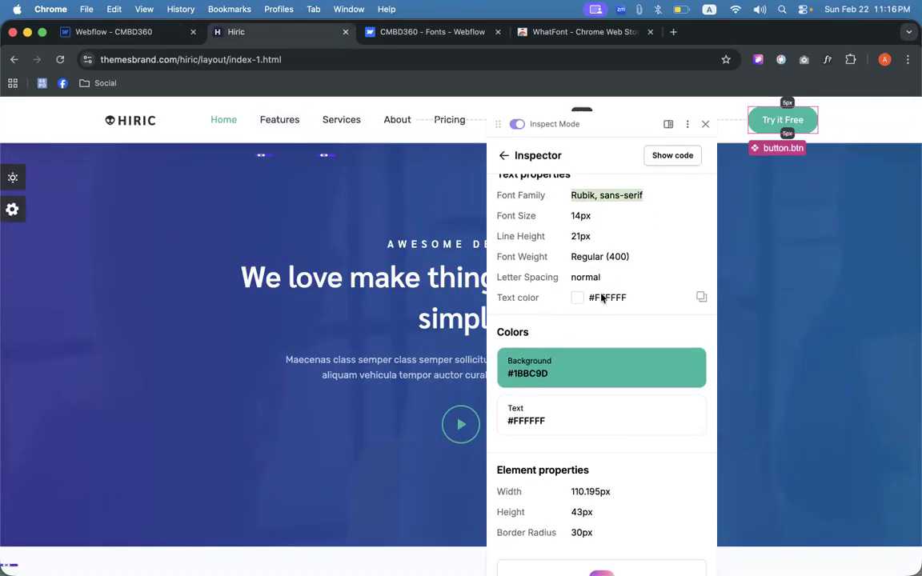
{"action": "scroll", "coordinate": [601, 299], "scroll_direction": "down", "scroll_amount": 2}
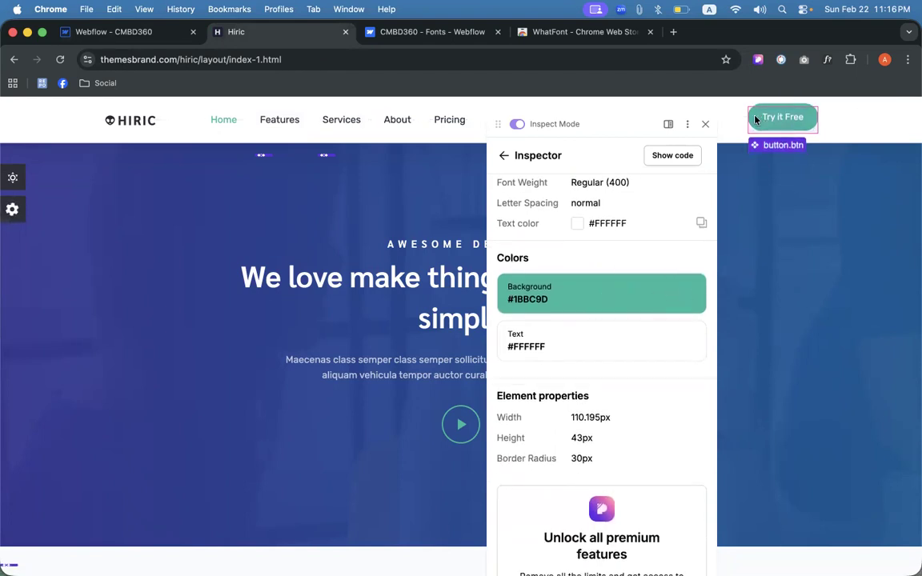
{"action": "left_click", "coordinate": [685, 293]}
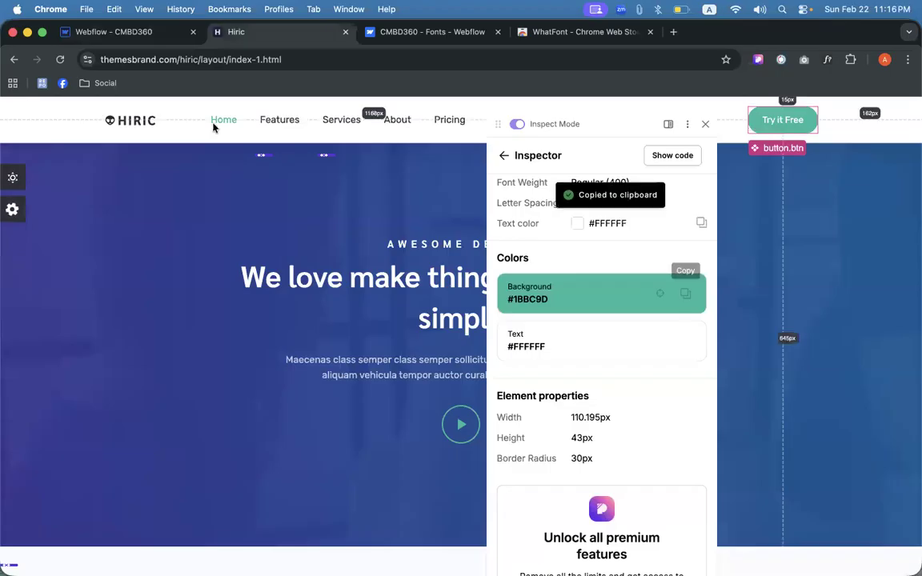
- Set the Try It Free button's background color to #1bbc9d in the Webflow designer
{"action": "left_click", "coordinate": [113, 32]}
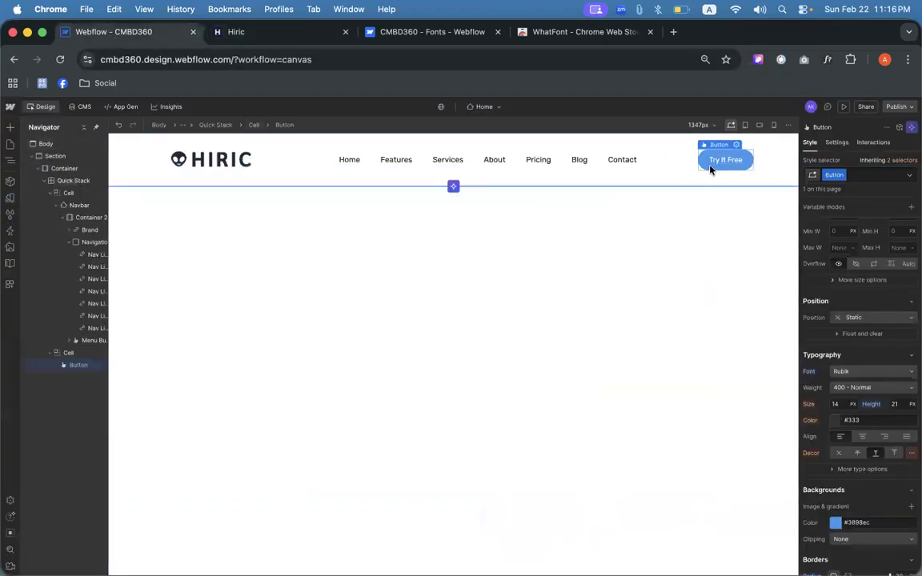
{"action": "scroll", "coordinate": [880, 360], "scroll_direction": "down", "scroll_amount": 5}
{"action": "left_click", "coordinate": [854, 352]}
{"action": "key", "text": "ctrl+v"}
{"action": "key", "text": "Return"}
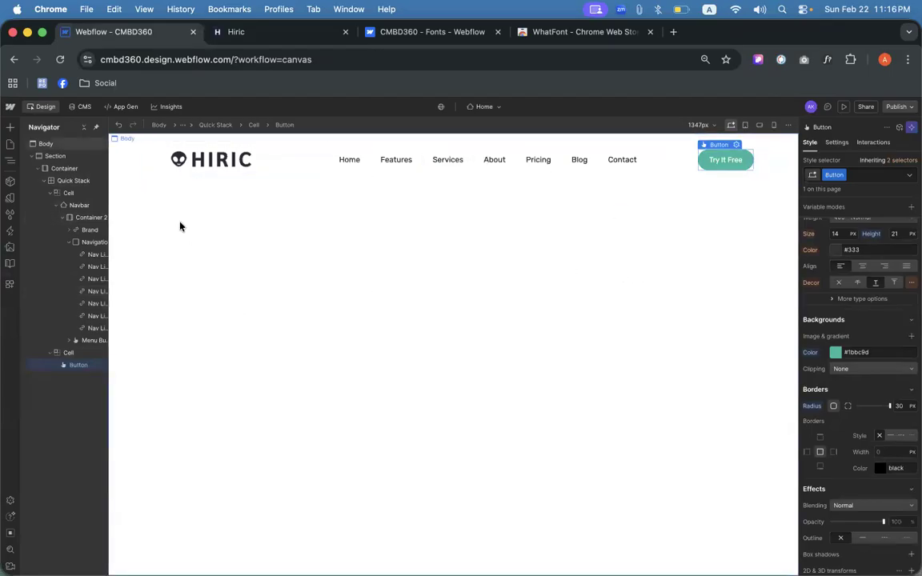
- Close the inspector on the original Hiric page and examine the layout of its hero section
{"action": "left_click", "coordinate": [237, 33]}
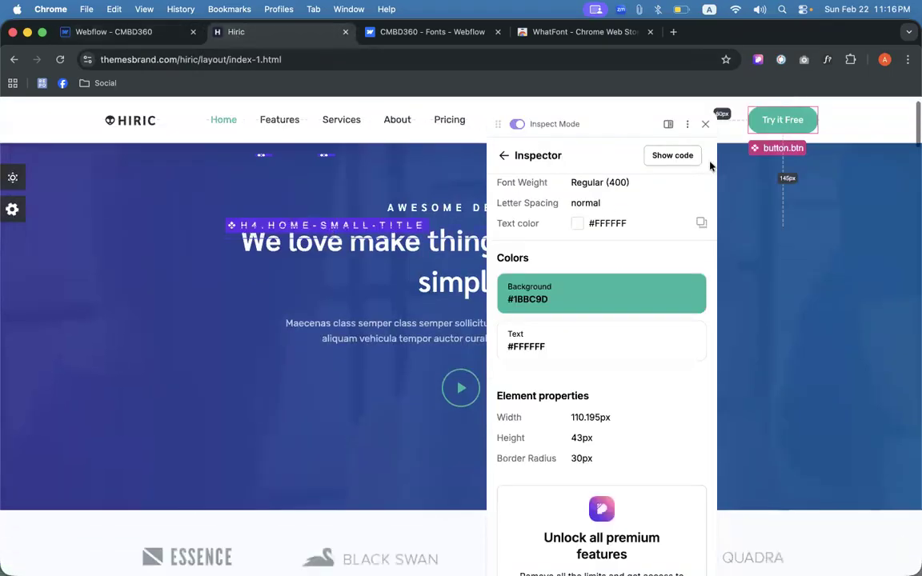
{"action": "left_click", "coordinate": [705, 125]}
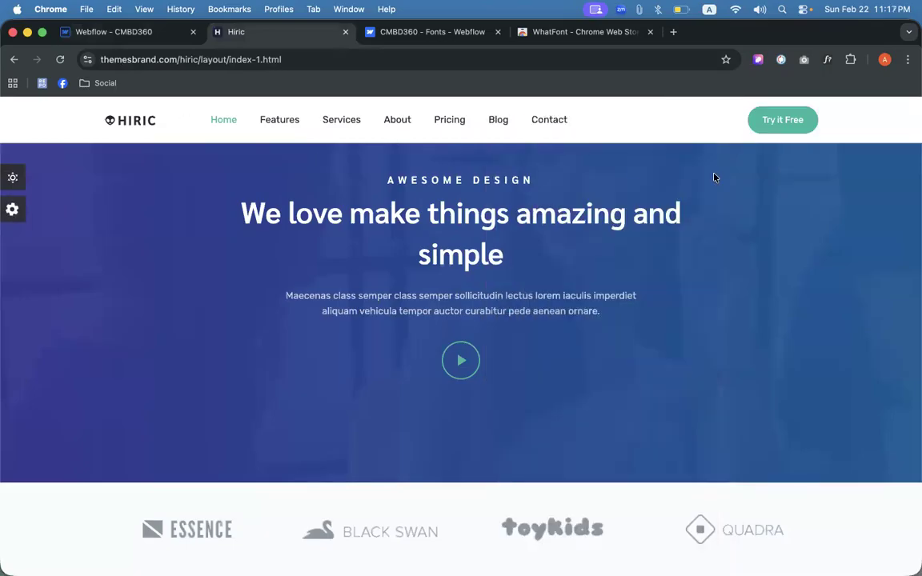
{"action": "scroll", "coordinate": [502, 224], "scroll_direction": "down", "scroll_amount": 1}
{"action": "scroll", "coordinate": [502, 225], "scroll_direction": "up", "scroll_amount": 2}
{"action": "left_click_drag", "start_coordinate": [327, 220], "coordinate": [708, 375]}
{"action": "left_click", "coordinate": [489, 154]}
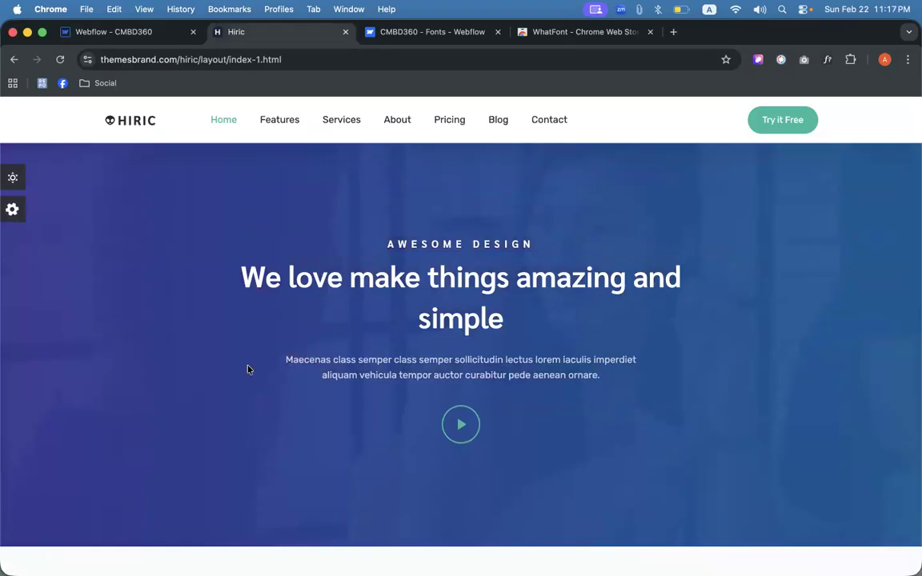
- Add a Section below the header in the Webflow designer and place a Container inside it
{"action": "left_click", "coordinate": [144, 32]}
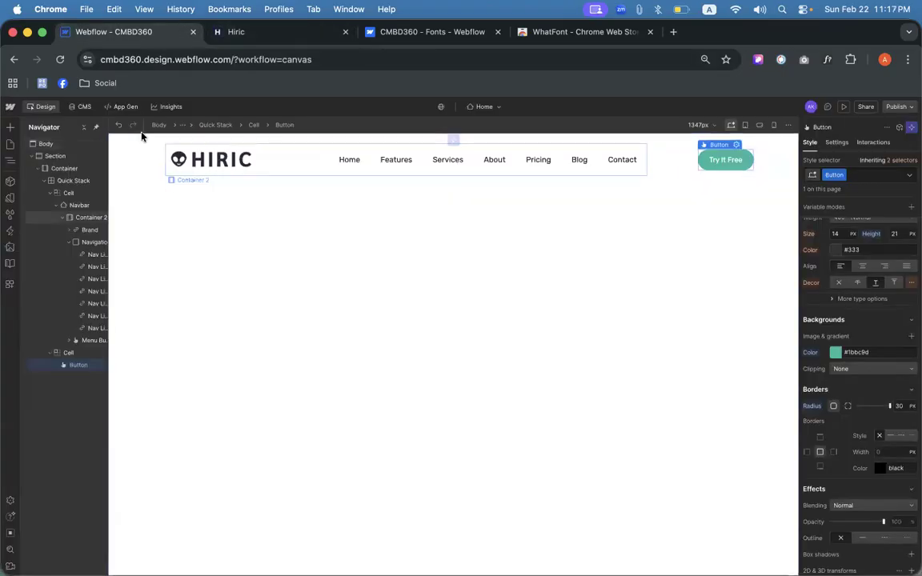
{"action": "left_click", "coordinate": [10, 127]}
{"action": "left_click_drag", "start_coordinate": [44, 256], "coordinate": [381, 269]}
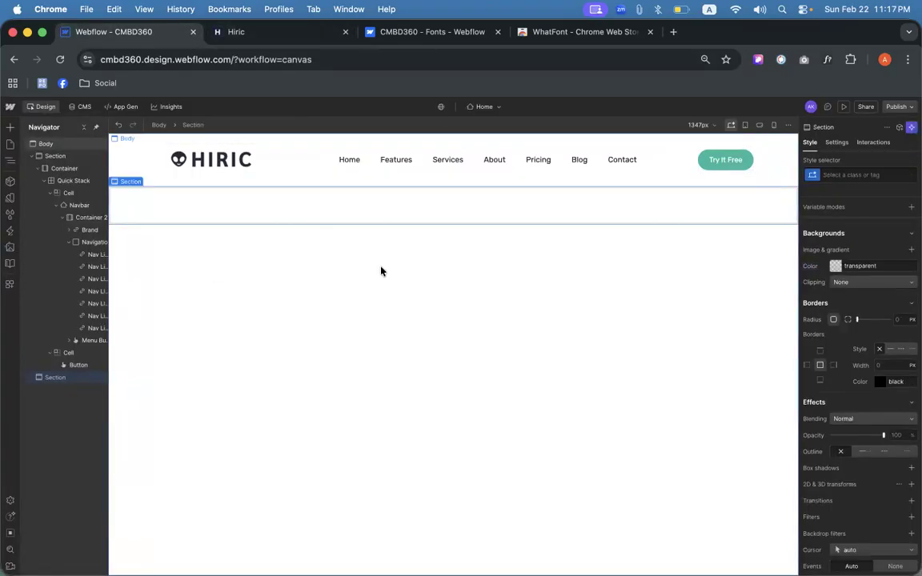
{"action": "left_click", "coordinate": [9, 127]}
{"action": "left_click_drag", "start_coordinate": [76, 245], "coordinate": [276, 207]}
- Look through the existing classes and examine those on the header's nav links, Quick Stack and Section
{"action": "left_click", "coordinate": [849, 176]}
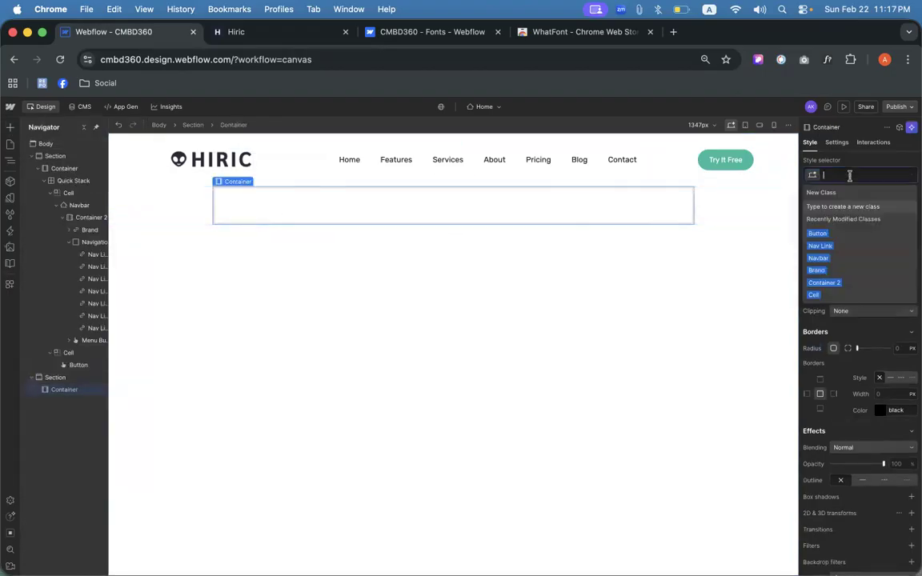
{"action": "left_click", "coordinate": [628, 294]}
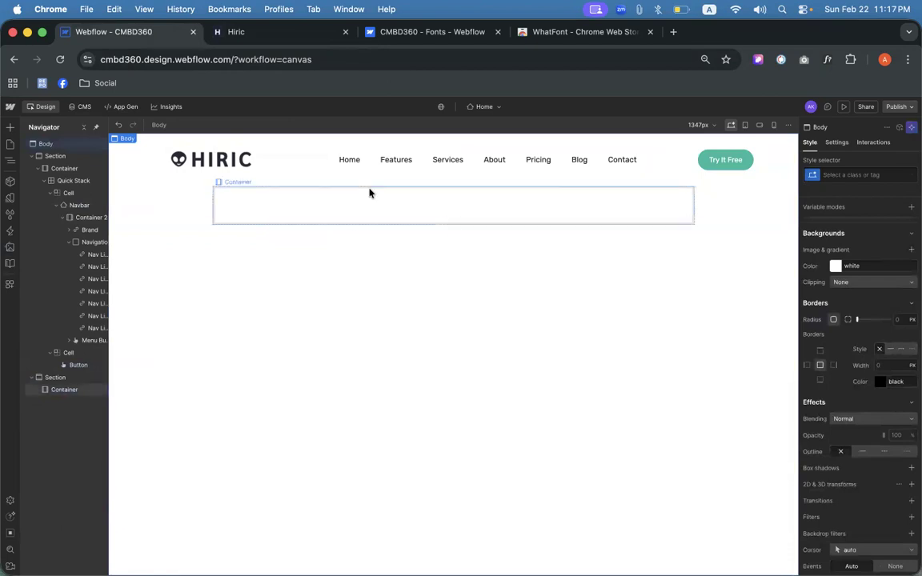
{"action": "left_click", "coordinate": [388, 160]}
{"action": "left_click", "coordinate": [460, 163]}
{"action": "left_click", "coordinate": [496, 164]}
{"action": "left_click", "coordinate": [564, 164]}
{"action": "left_click", "coordinate": [637, 165]}
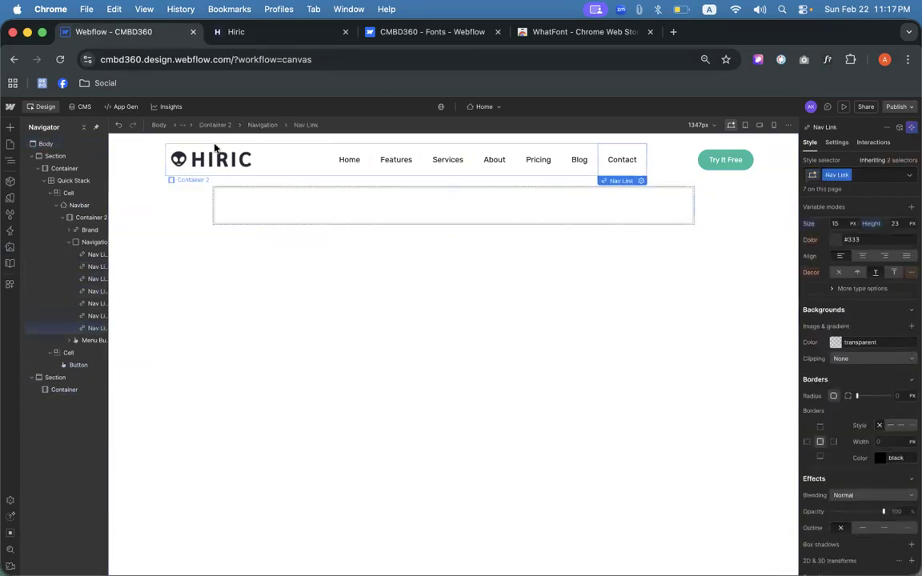
{"action": "left_click", "coordinate": [198, 171]}
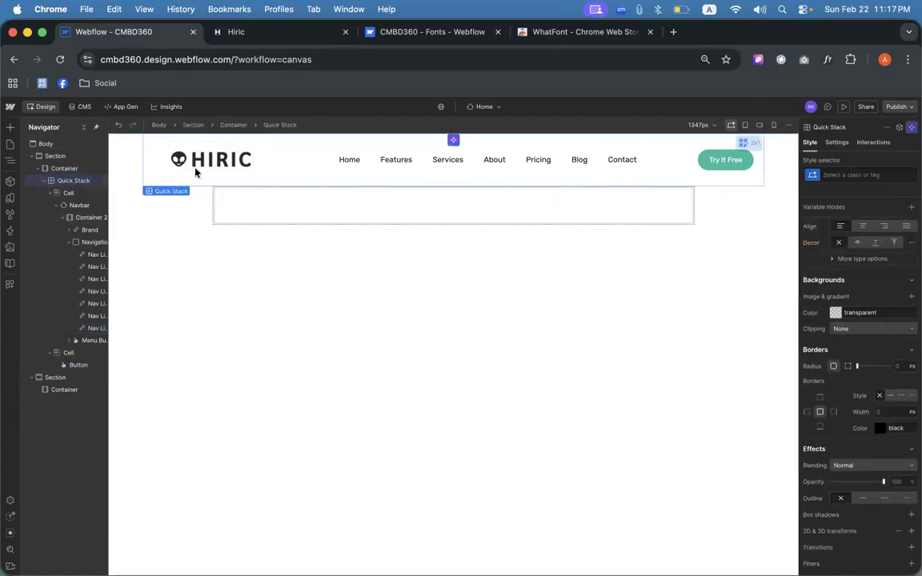
{"action": "left_click", "coordinate": [133, 167]}
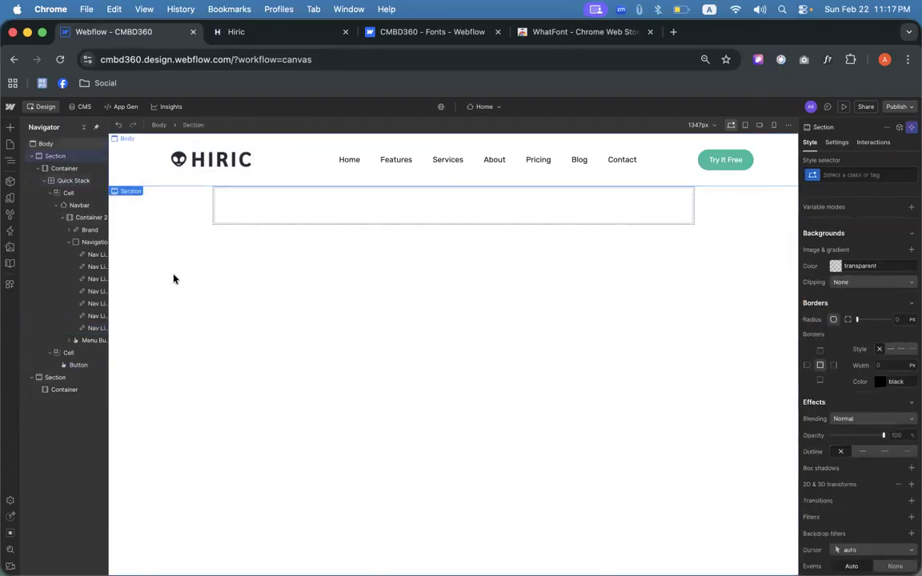
- Compare the header Container's class and maximum width with those of the new section's Container
{"action": "left_click", "coordinate": [62, 169]}
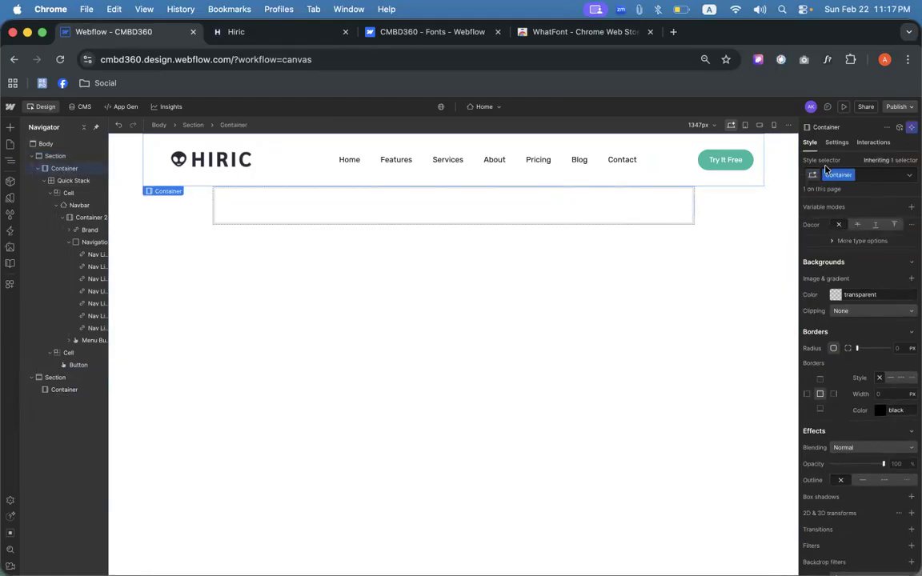
{"action": "scroll", "coordinate": [844, 464], "scroll_direction": "up", "scroll_amount": 5}
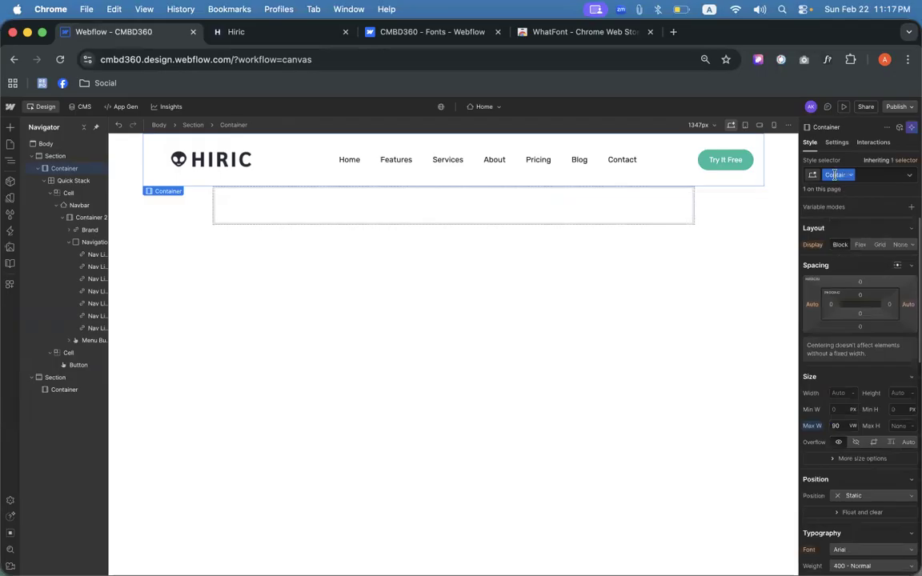
{"action": "left_click", "coordinate": [586, 212]}
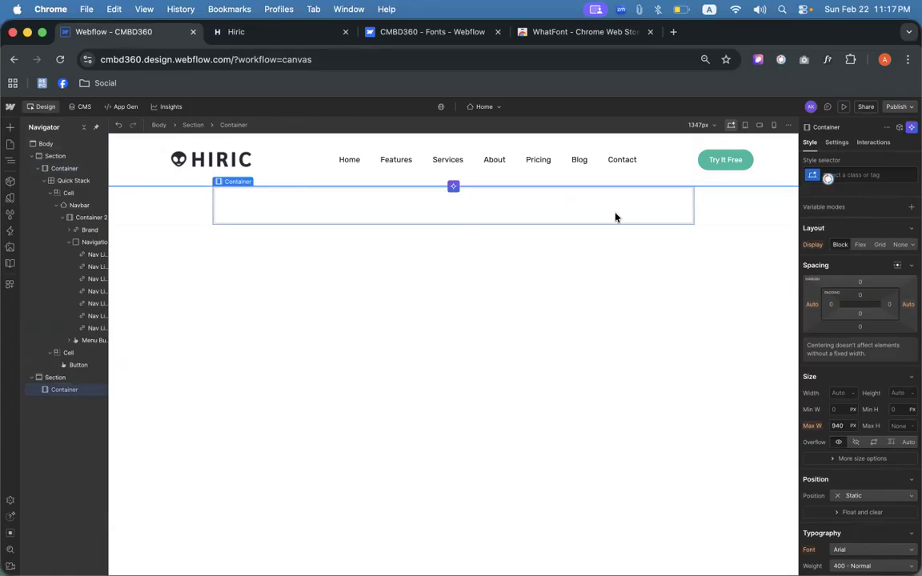
- Apply the existing Container class to the empty container in the second section
{"action": "left_click", "coordinate": [858, 176]}
{"action": "type", "text": "Container"}
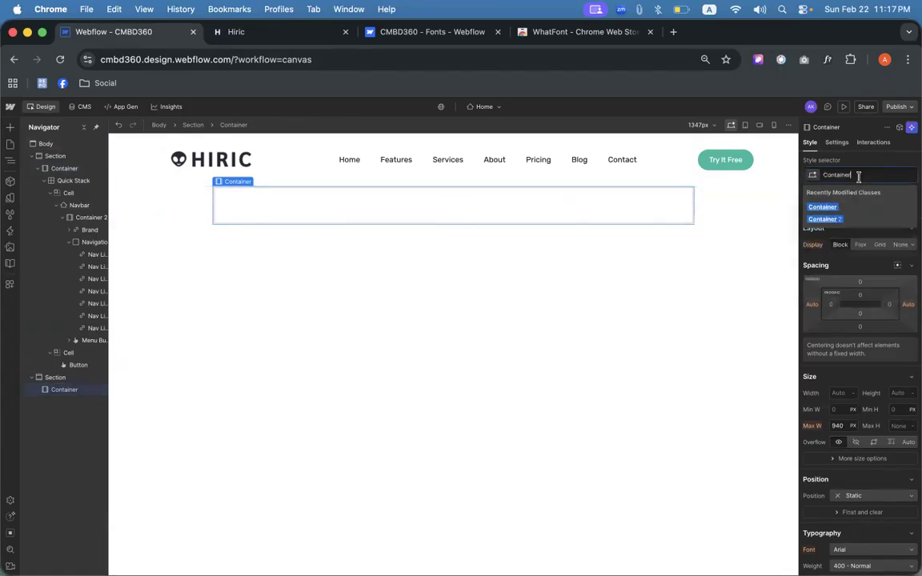
{"action": "key", "text": "Return"}
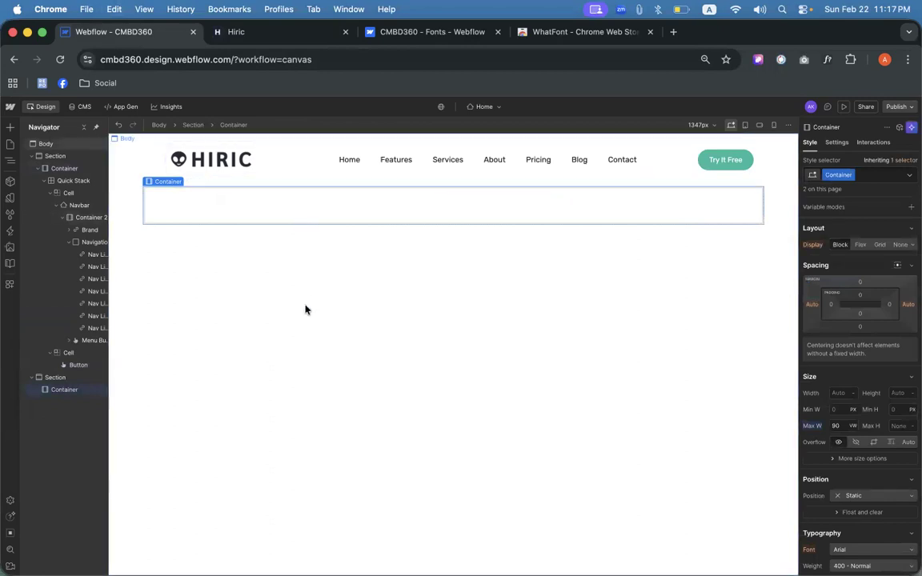
- Check the hero content on the Hiric reference page, and add a text block to the second section's container in Webflow
{"action": "left_click", "coordinate": [268, 33]}
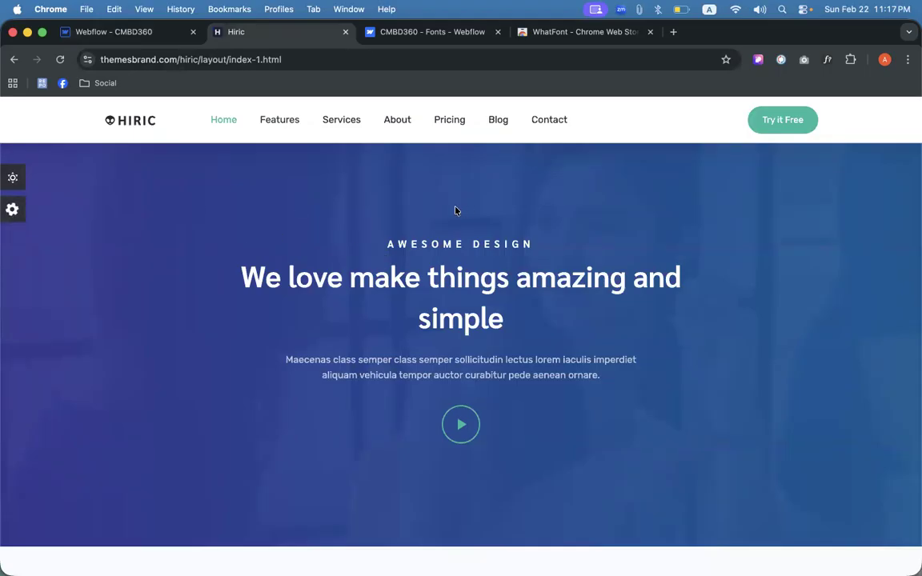
{"action": "scroll", "coordinate": [308, 270], "scroll_direction": "down", "scroll_amount": 1}
{"action": "scroll", "coordinate": [313, 274], "scroll_direction": "up", "scroll_amount": 1}
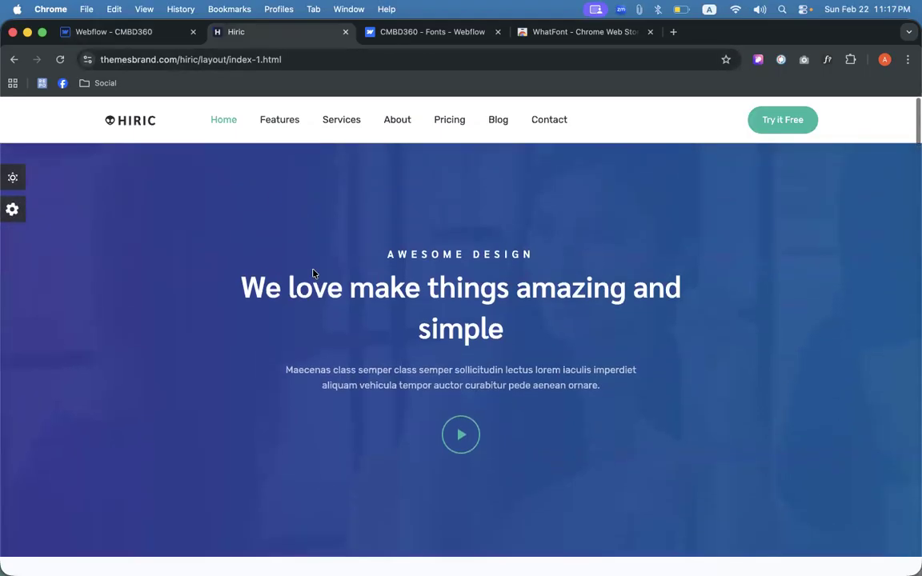
{"action": "scroll", "coordinate": [312, 274], "scroll_direction": "down", "scroll_amount": 1}
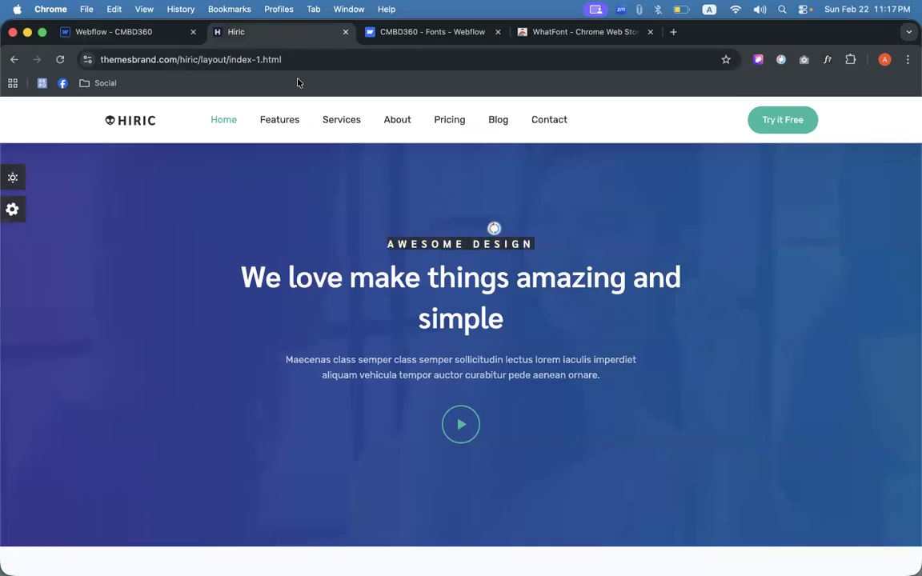
{"action": "left_click", "coordinate": [128, 36]}
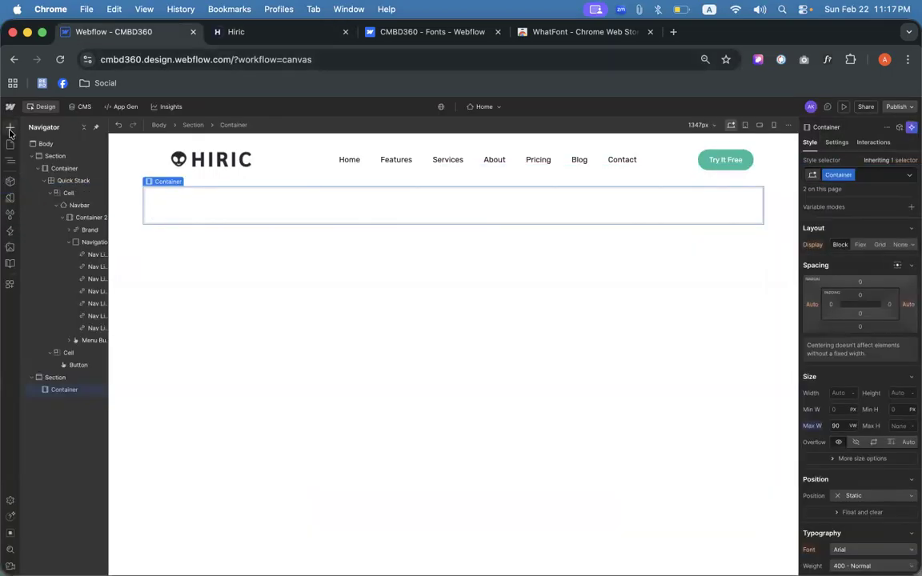
{"action": "left_click", "coordinate": [10, 127]}
{"action": "scroll", "coordinate": [52, 360], "scroll_direction": "down", "scroll_amount": 2}
{"action": "scroll", "coordinate": [56, 377], "scroll_direction": "down", "scroll_amount": 1}
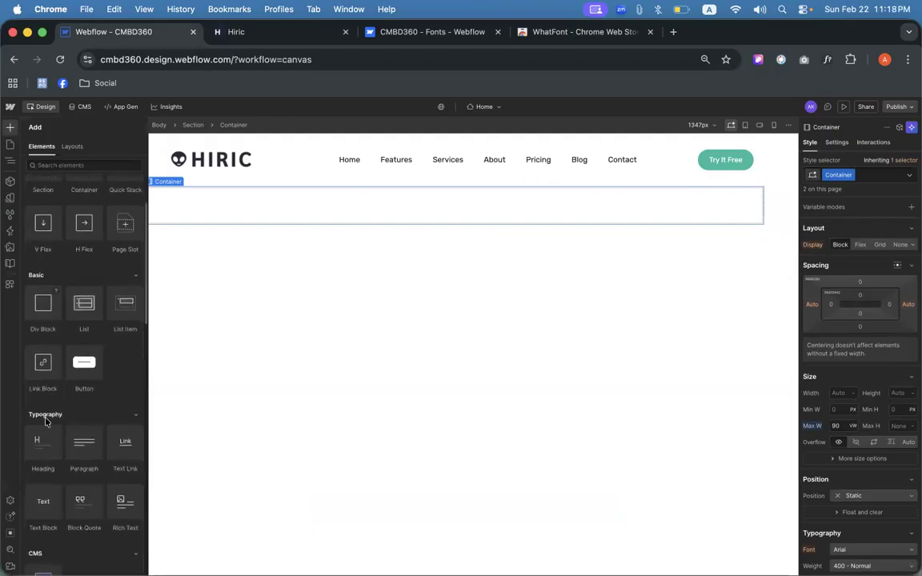
{"action": "left_click_drag", "start_coordinate": [41, 473], "coordinate": [447, 203]}
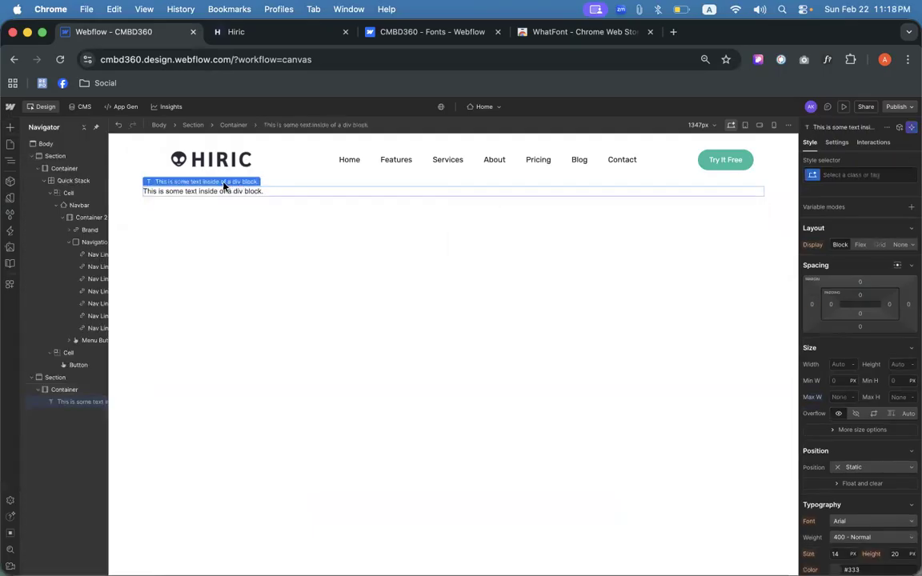
- Replace the placeholder text in the new text block with "Awesome Design"
{"action": "double_click", "coordinate": [221, 191]}
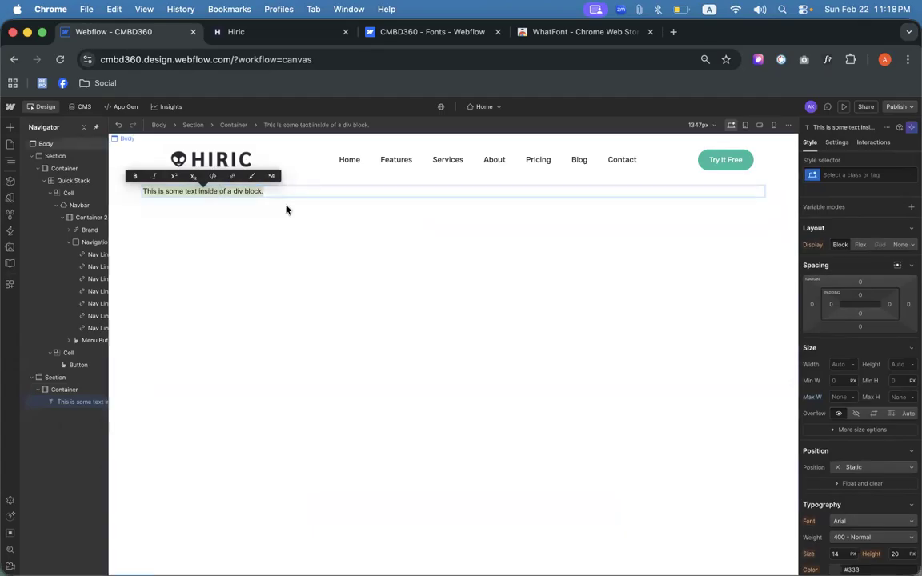
{"action": "left_click", "coordinate": [286, 210]}
{"action": "double_click", "coordinate": [243, 192]}
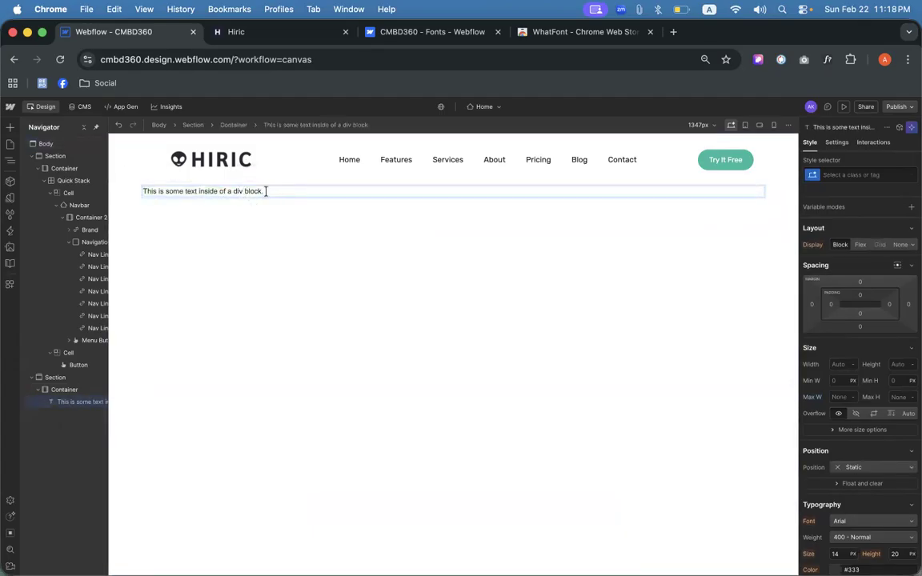
{"action": "left_click_drag", "start_coordinate": [272, 192], "coordinate": [138, 191]}
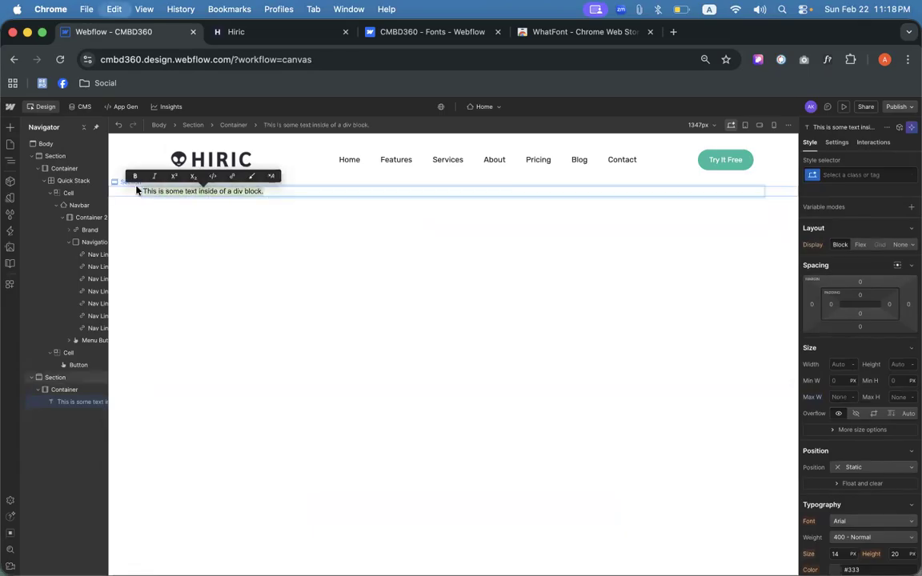
{"action": "type", "text": "Awesome Design"}
- Add an H1 heading below "Awesome Design" containing "We love make things amazing and simple", copied from the Hiric page
{"action": "left_click", "coordinate": [237, 32]}
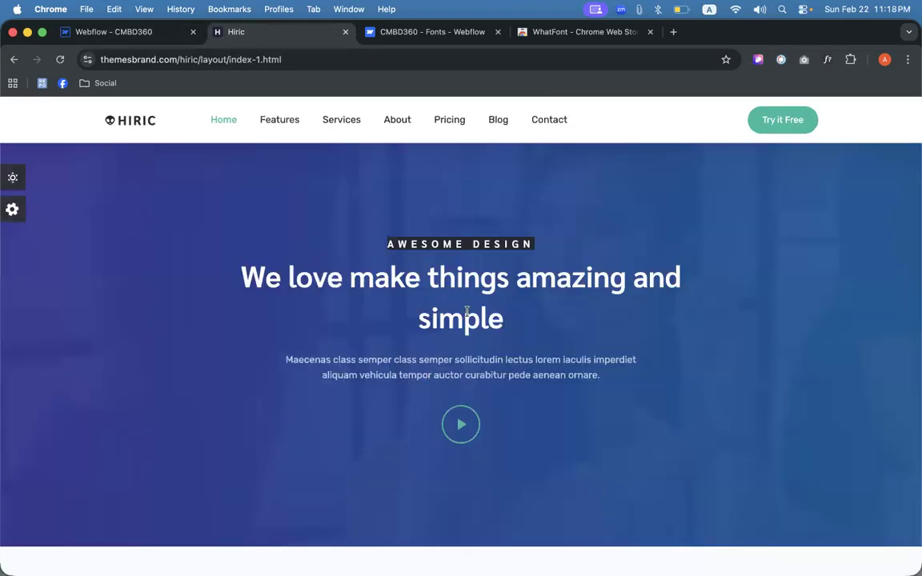
{"action": "triple_click", "coordinate": [440, 276]}
{"action": "key", "text": "super+c"}
{"action": "left_click", "coordinate": [160, 36]}
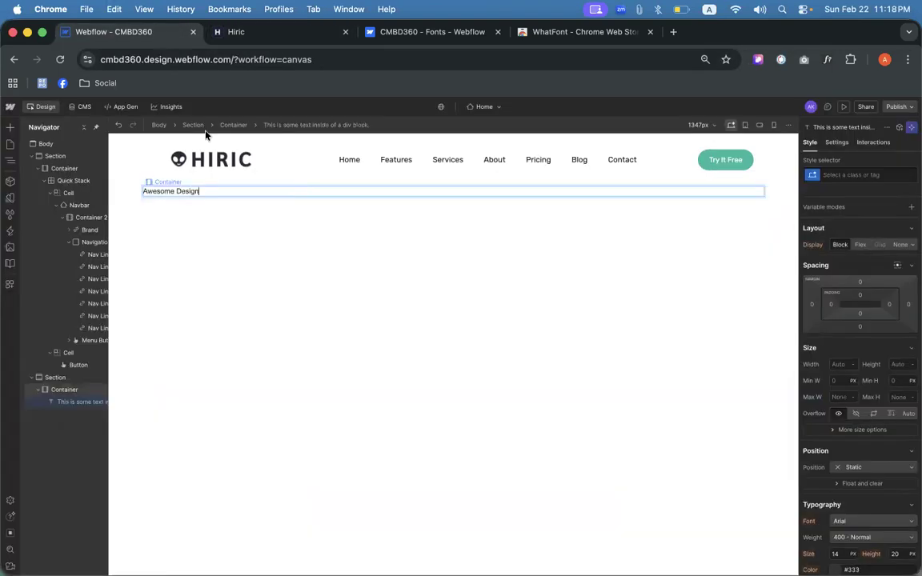
{"action": "key", "text": "a"}
{"action": "scroll", "coordinate": [98, 318], "scroll_direction": "down", "scroll_amount": 5}
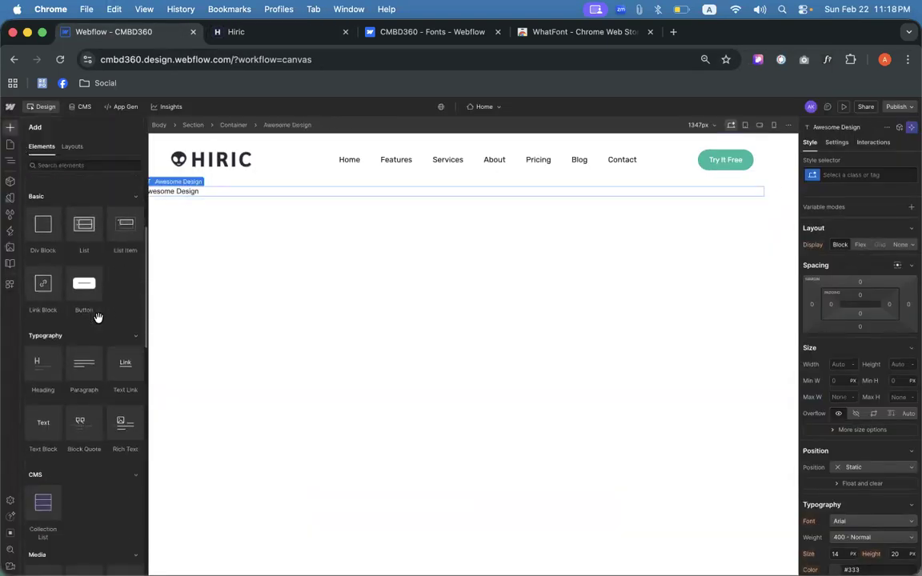
{"action": "left_click_drag", "start_coordinate": [39, 299], "coordinate": [200, 195]}
{"action": "left_click", "coordinate": [184, 226]}
{"action": "double_click", "coordinate": [184, 228]}
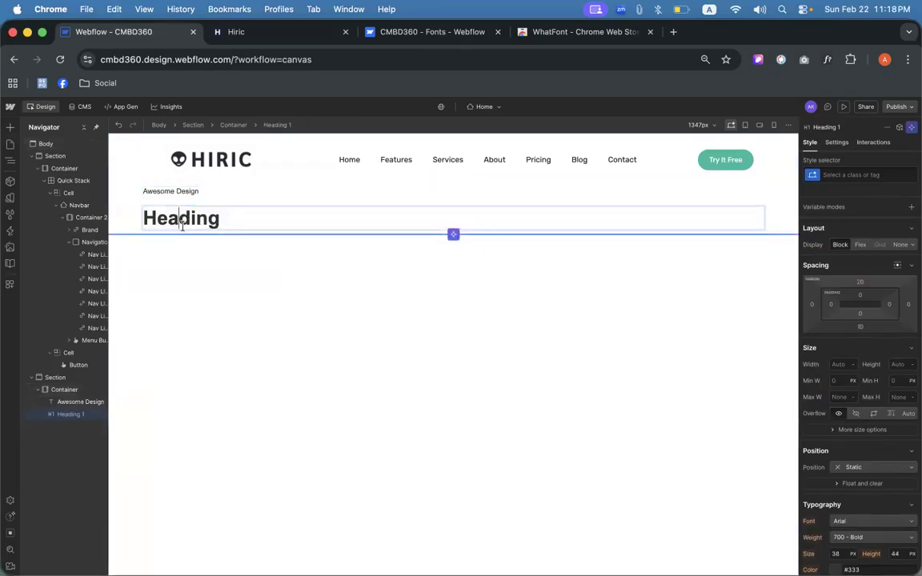
{"action": "key", "text": "super+v"}
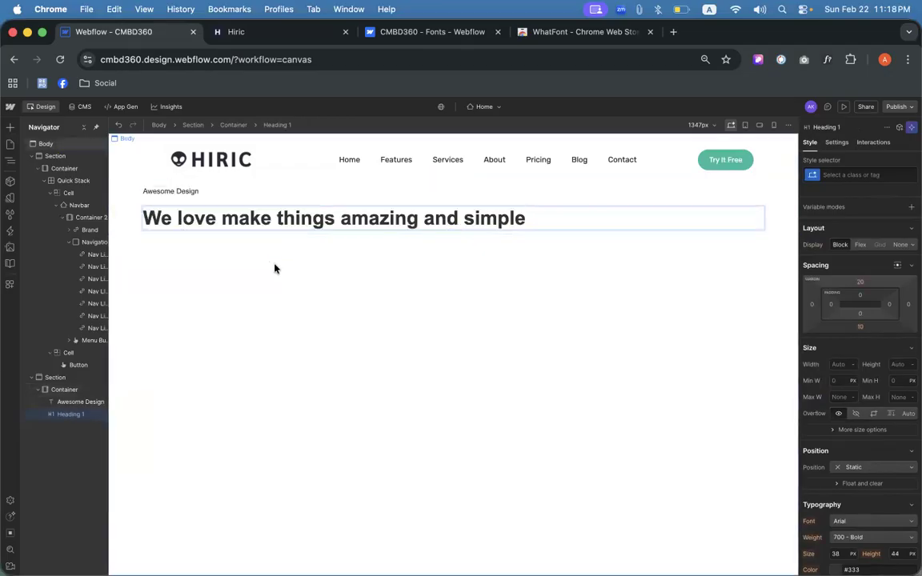
- Add a text block below the heading and fill it with the "Maecenas class semper" paragraph copied from the Hiric page
{"action": "left_click", "coordinate": [216, 32]}
{"action": "triple_click", "coordinate": [409, 369]}
{"action": "key", "text": "super+c"}
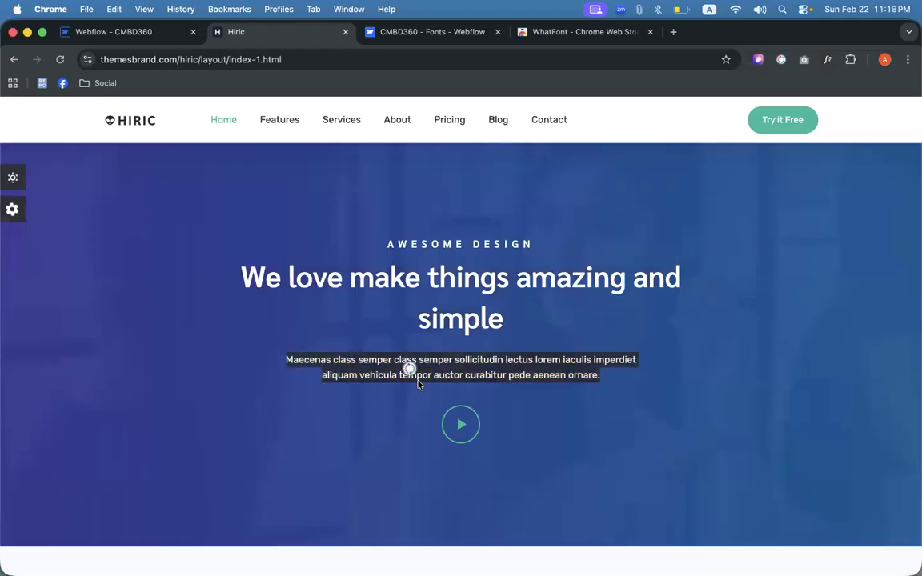
{"action": "left_click", "coordinate": [153, 32]}
{"action": "key", "text": "a"}
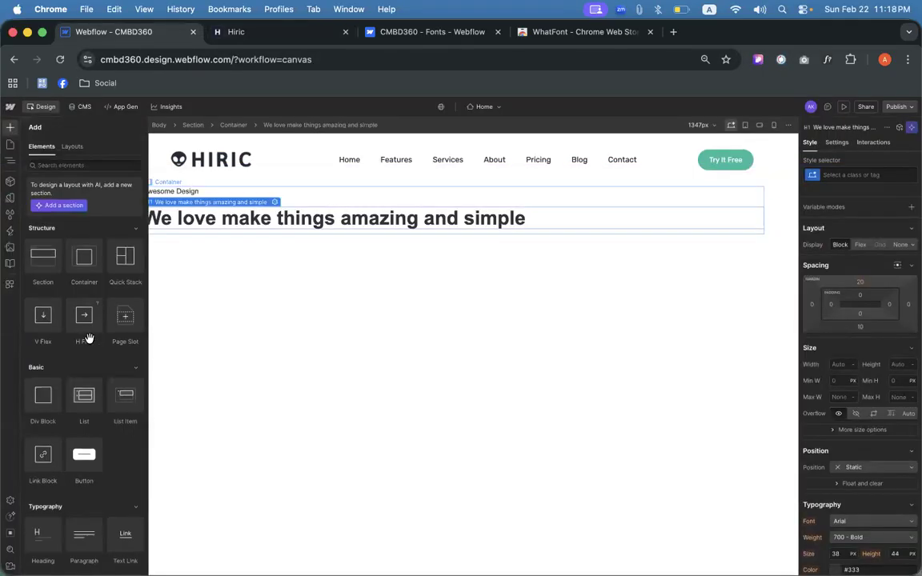
{"action": "scroll", "coordinate": [88, 335], "scroll_direction": "down", "scroll_amount": 3}
{"action": "left_click_drag", "start_coordinate": [63, 476], "coordinate": [303, 234]}
{"action": "double_click", "coordinate": [249, 240]}
{"action": "key", "text": "super+a"}
{"action": "key", "text": "super+v"}
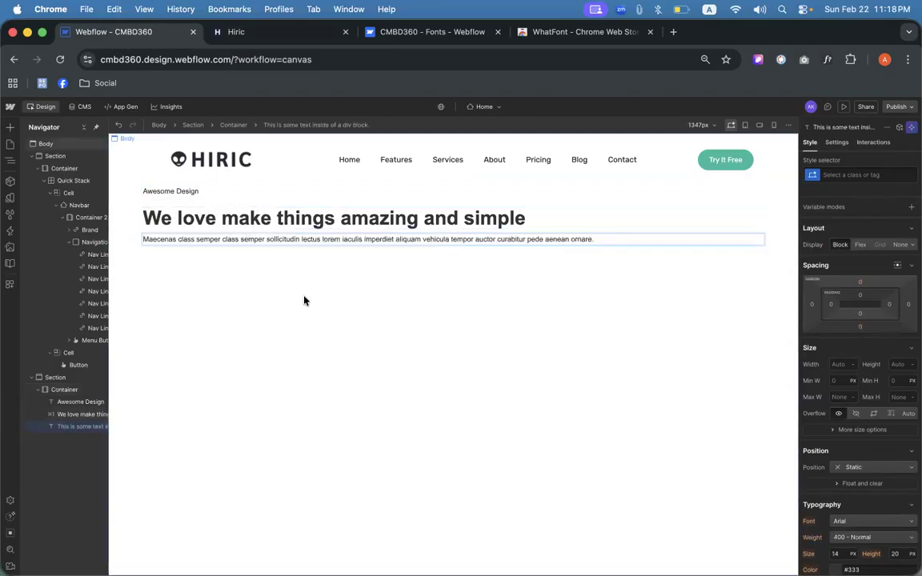
{"action": "left_click", "coordinate": [9, 126]}
{"action": "scroll", "coordinate": [60, 304], "scroll_direction": "down", "scroll_amount": 3}
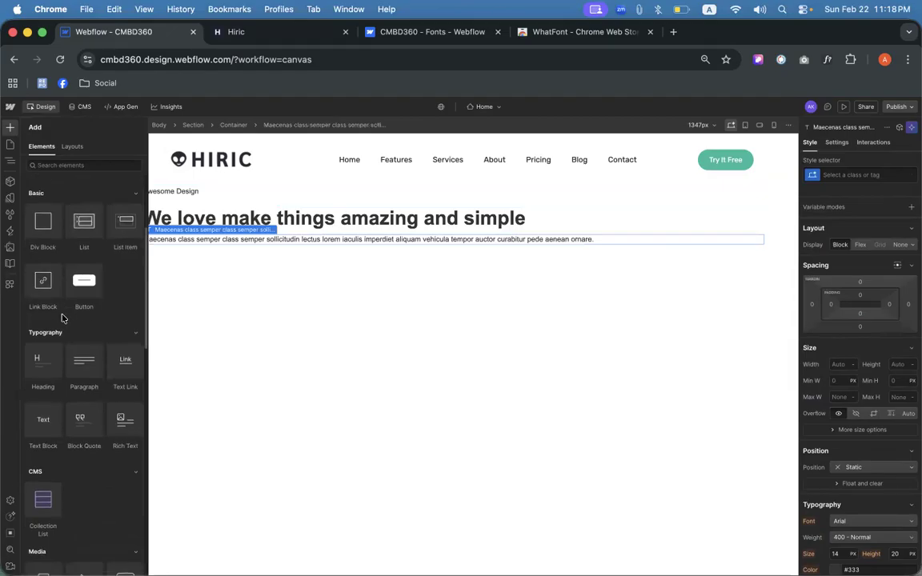
{"action": "left_click", "coordinate": [233, 32]}
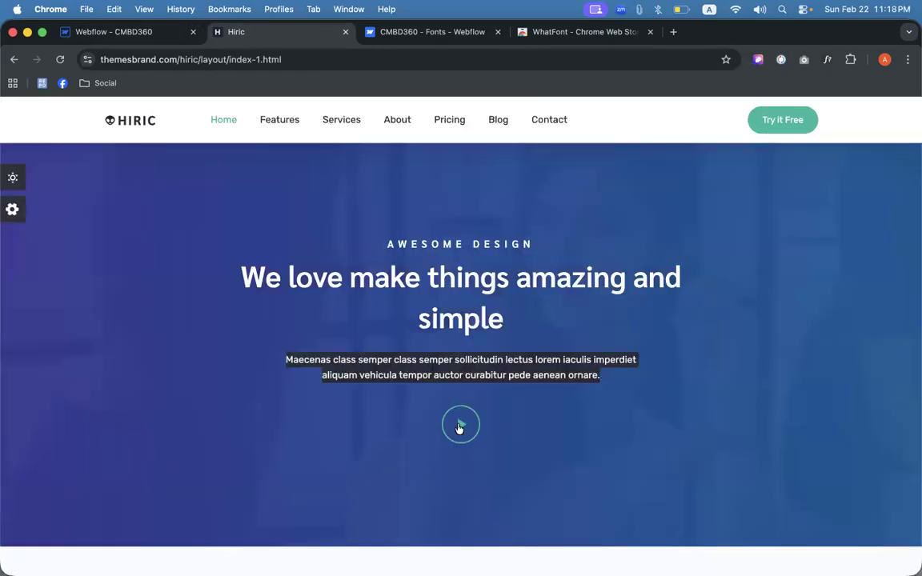
{"action": "left_click", "coordinate": [142, 34]}
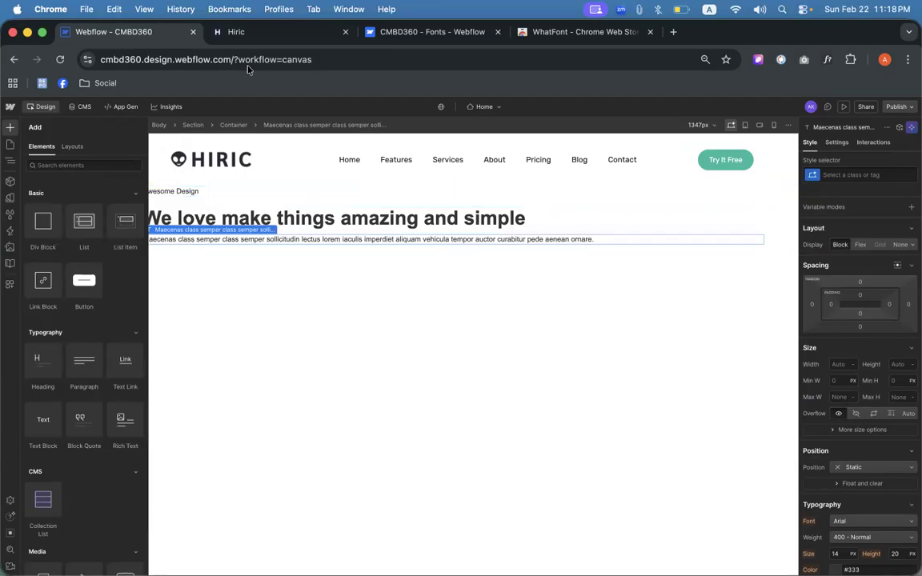
- Center-align the "Awesome Design" text, the heading and the paragraph to match the Hiric reference page
{"action": "left_click", "coordinate": [237, 36]}
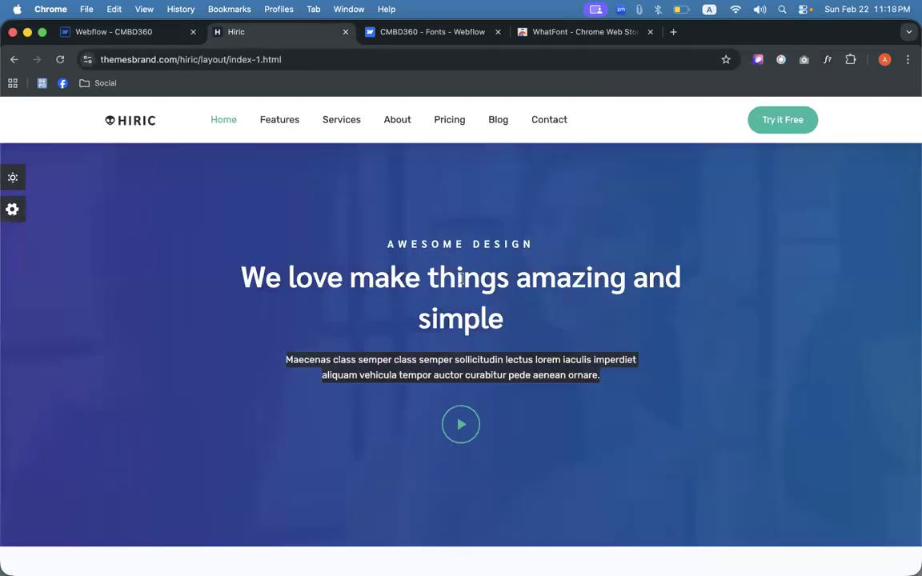
{"action": "left_click", "coordinate": [136, 38]}
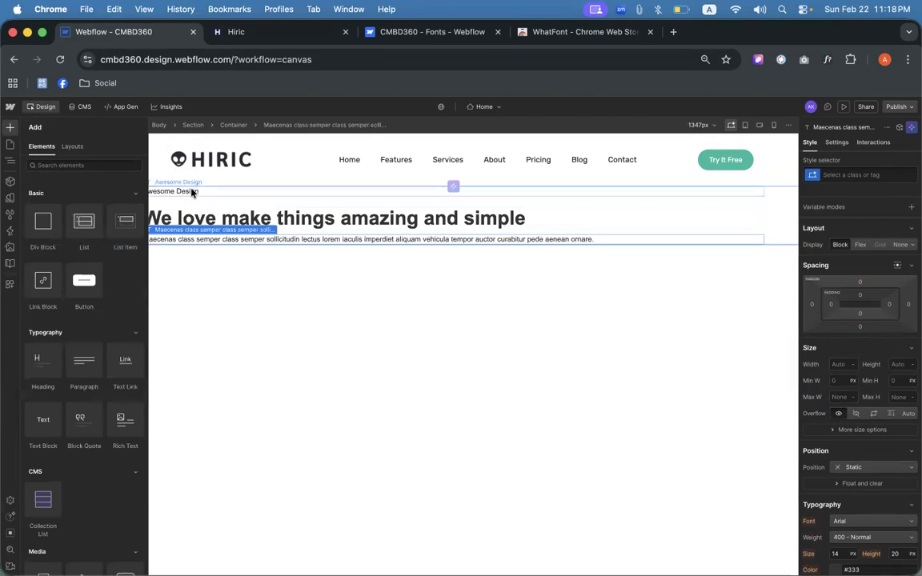
{"action": "key", "text": "z"}
{"action": "scroll", "coordinate": [880, 402], "scroll_direction": "down", "scroll_amount": 5}
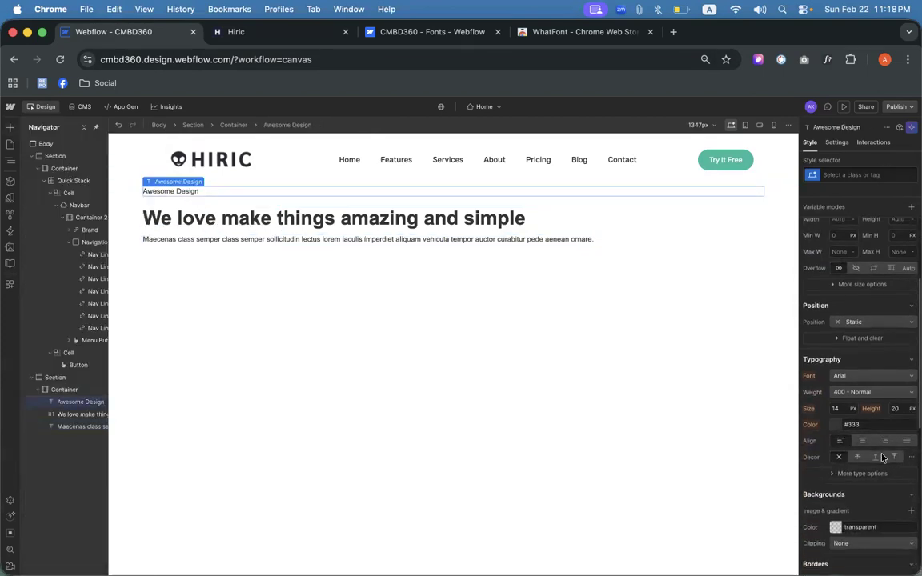
{"action": "left_click", "coordinate": [864, 397]}
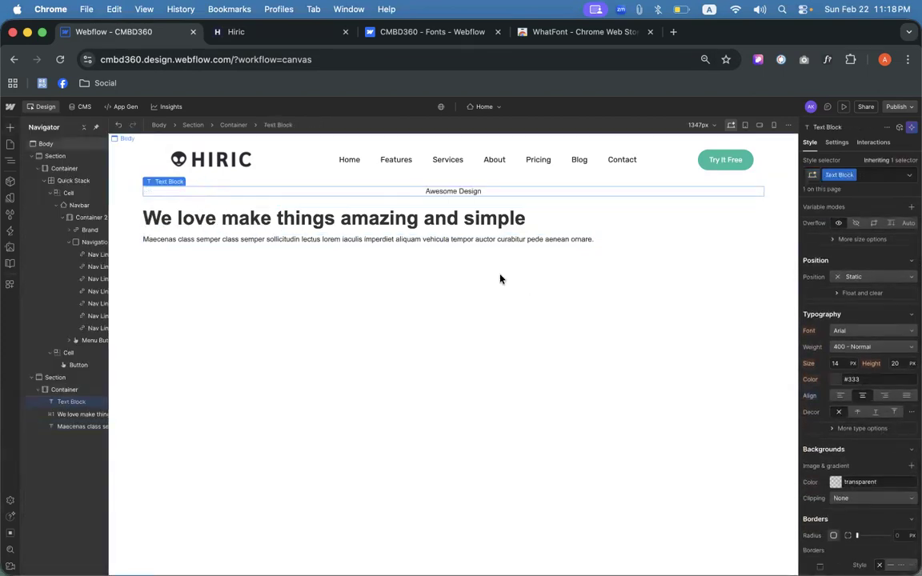
{"action": "left_click", "coordinate": [450, 226]}
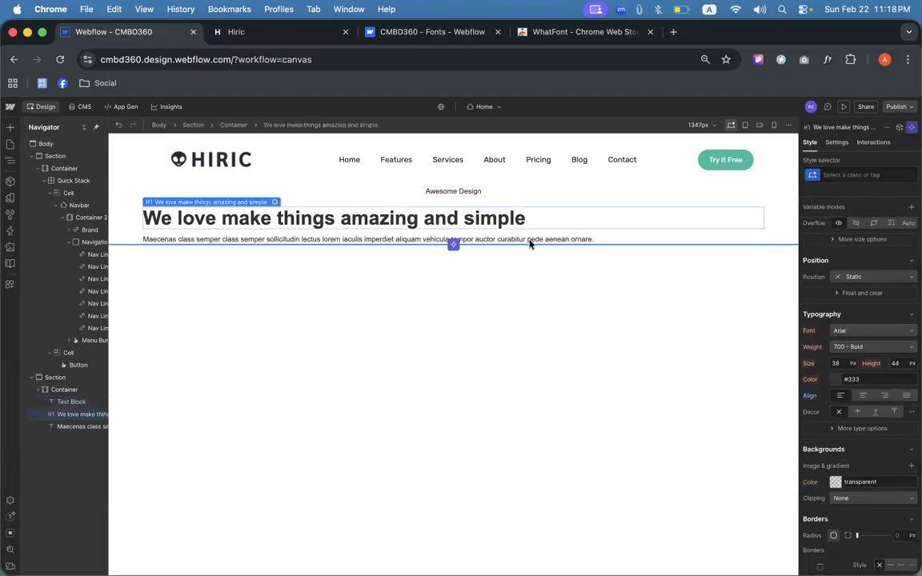
{"action": "left_click", "coordinate": [863, 396]}
{"action": "left_click_drag", "start_coordinate": [493, 244], "coordinate": [496, 245]}
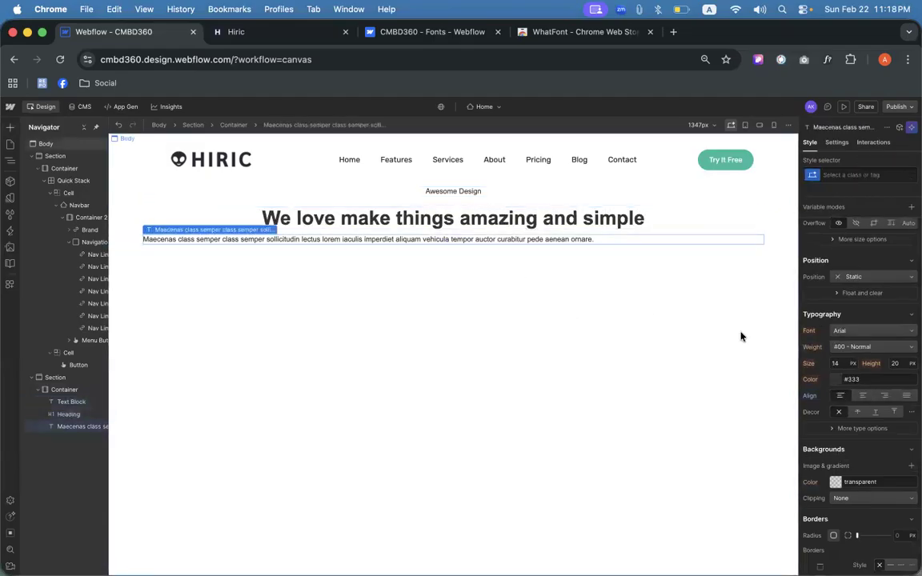
{"action": "left_click", "coordinate": [863, 395]}
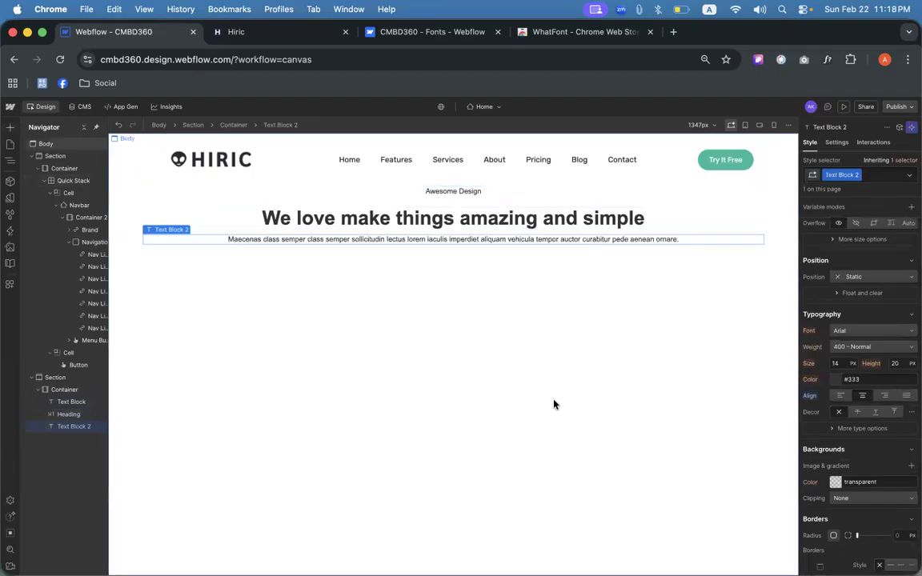
- Review the hero area on the Hiric page, and set the second section's height to 600 px in Webflow
{"action": "left_click", "coordinate": [257, 37]}
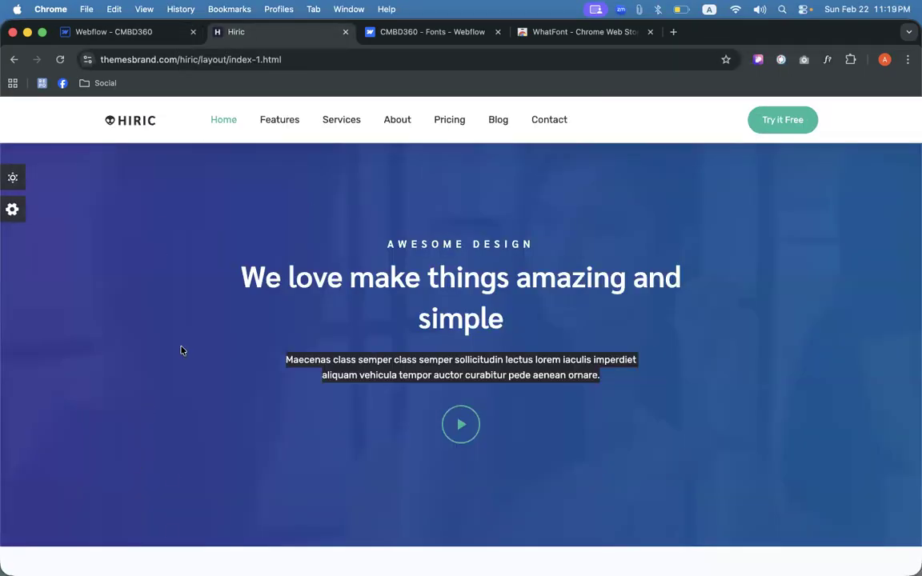
{"action": "left_click", "coordinate": [549, 311]}
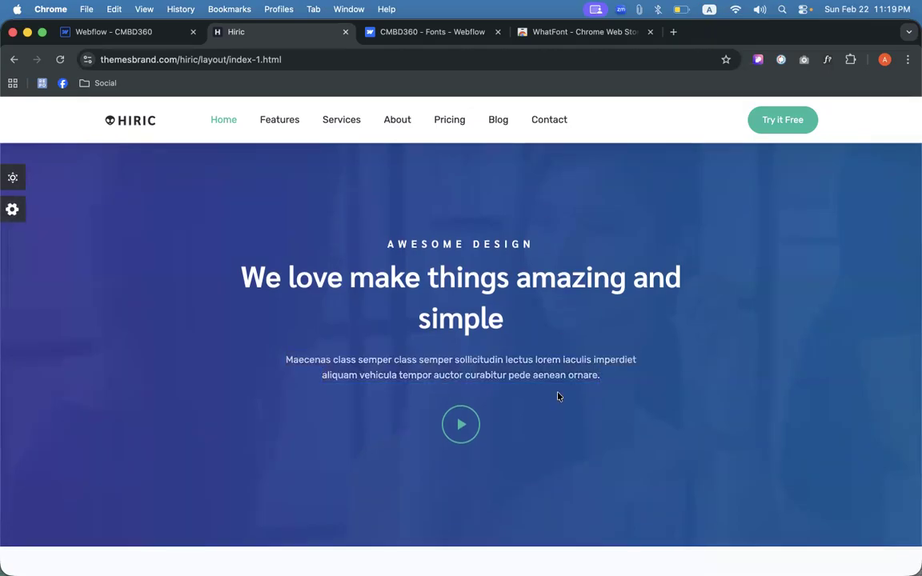
{"action": "scroll", "coordinate": [320, 457], "scroll_direction": "down", "scroll_amount": 2}
{"action": "scroll", "coordinate": [321, 456], "scroll_direction": "up", "scroll_amount": 2}
{"action": "left_click", "coordinate": [134, 36]}
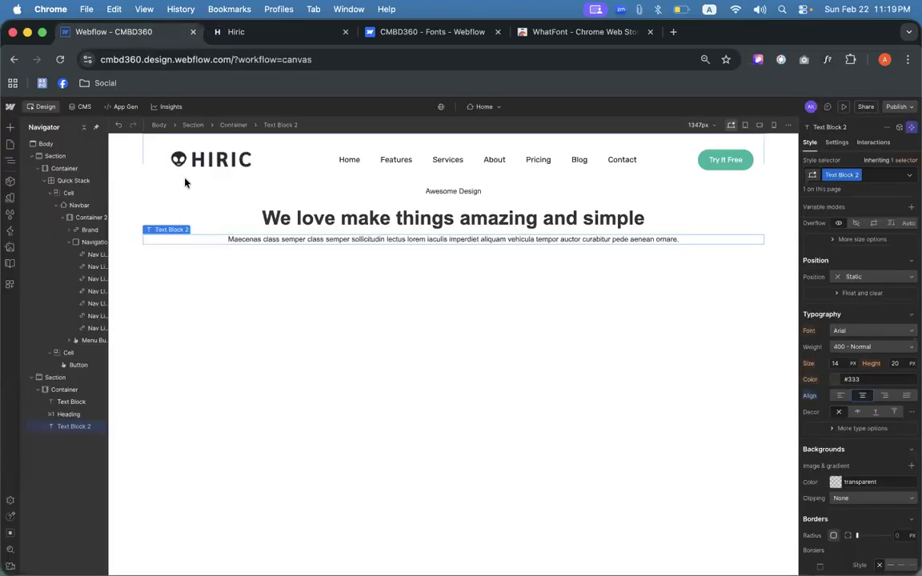
{"action": "left_click", "coordinate": [58, 381]}
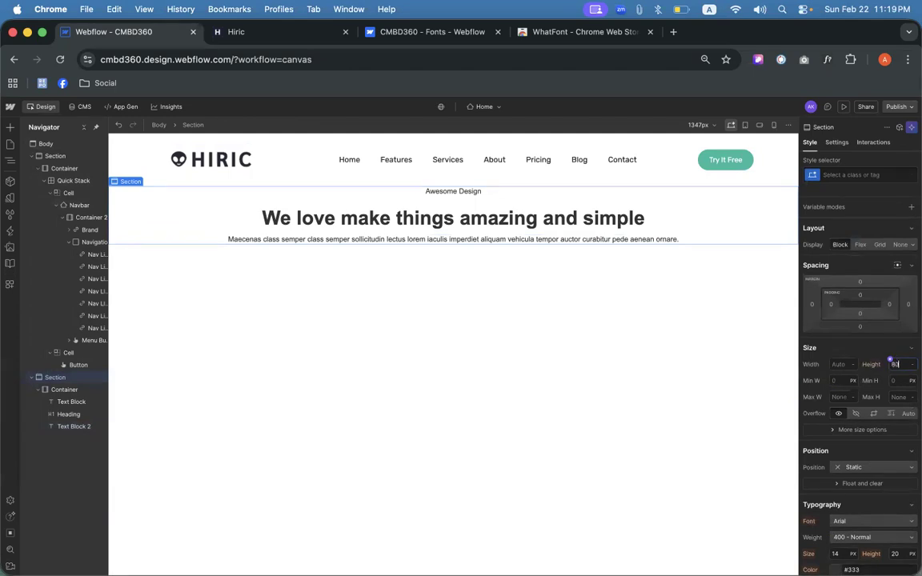
{"action": "key", "text": "Return"}
{"action": "scroll", "coordinate": [541, 477], "scroll_direction": "down", "scroll_amount": 1}
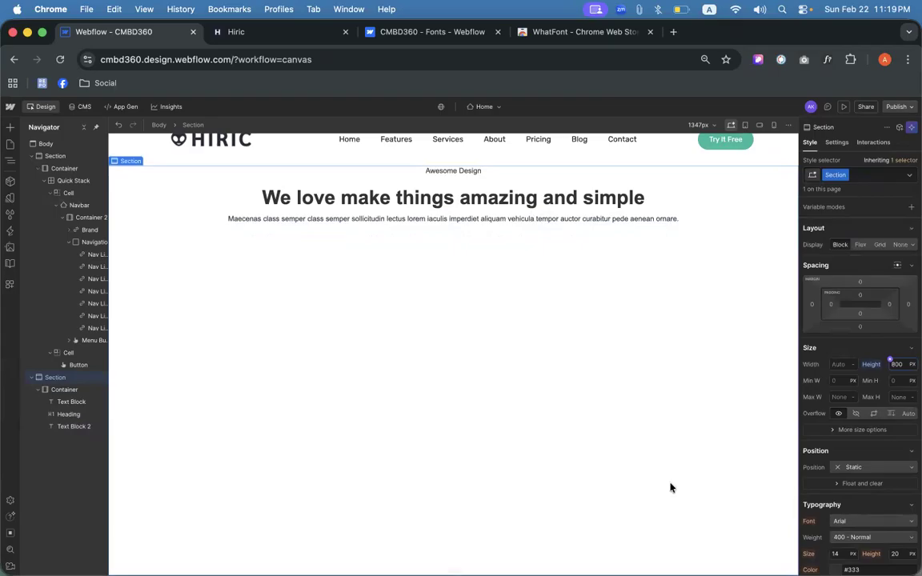
- Give the hero section a muted red background color
{"action": "scroll", "coordinate": [897, 436], "scroll_direction": "down", "scroll_amount": 5}
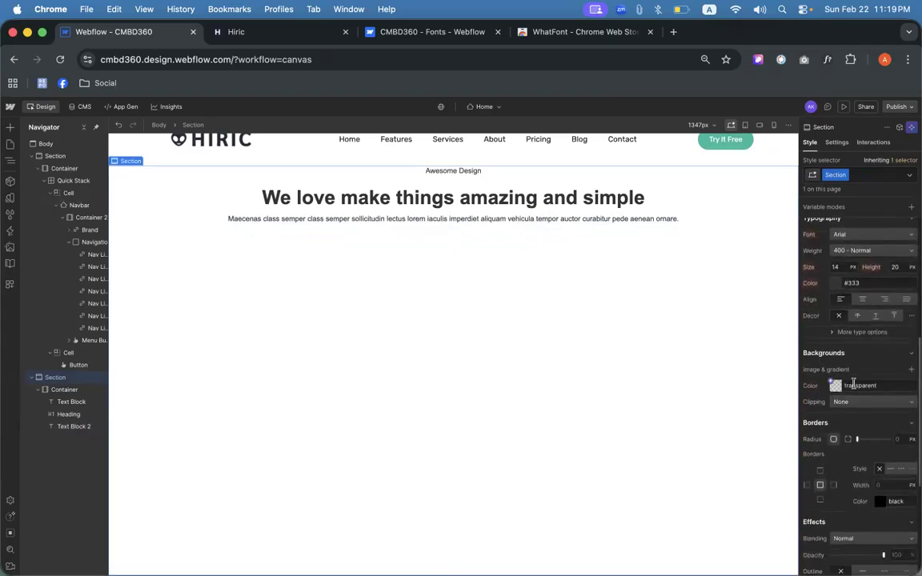
{"action": "left_click", "coordinate": [835, 387]}
{"action": "left_click", "coordinate": [861, 415]}
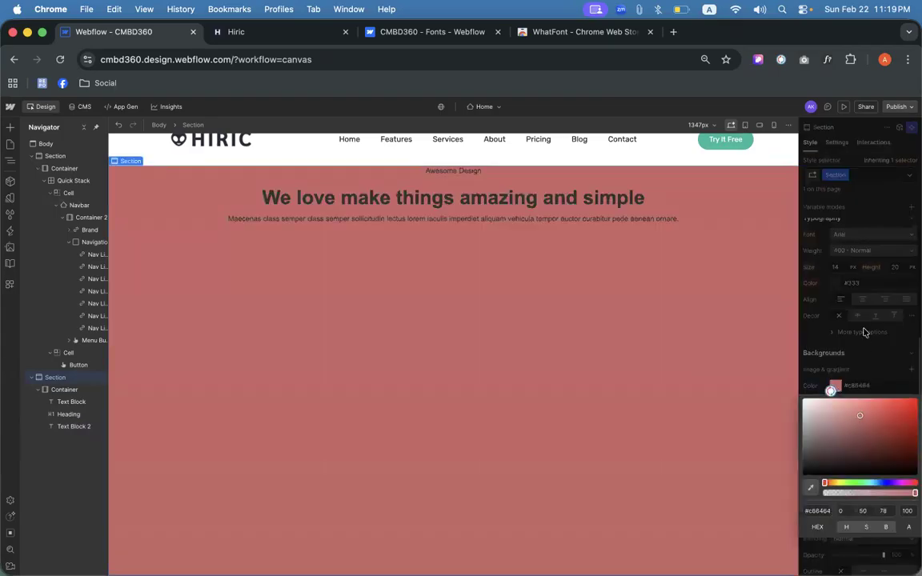
{"action": "left_click", "coordinate": [754, 355]}
- Try a height of 600 px on the hero section, and reset its height to Auto
{"action": "scroll", "coordinate": [755, 355], "scroll_direction": "up", "scroll_amount": 1}
{"action": "scroll", "coordinate": [754, 355], "scroll_direction": "down", "scroll_amount": 1}
{"action": "scroll", "coordinate": [754, 355], "scroll_direction": "up", "scroll_amount": 1}
{"action": "scroll", "coordinate": [755, 354], "scroll_direction": "down", "scroll_amount": 1}
{"action": "scroll", "coordinate": [879, 385], "scroll_direction": "up", "scroll_amount": 5}
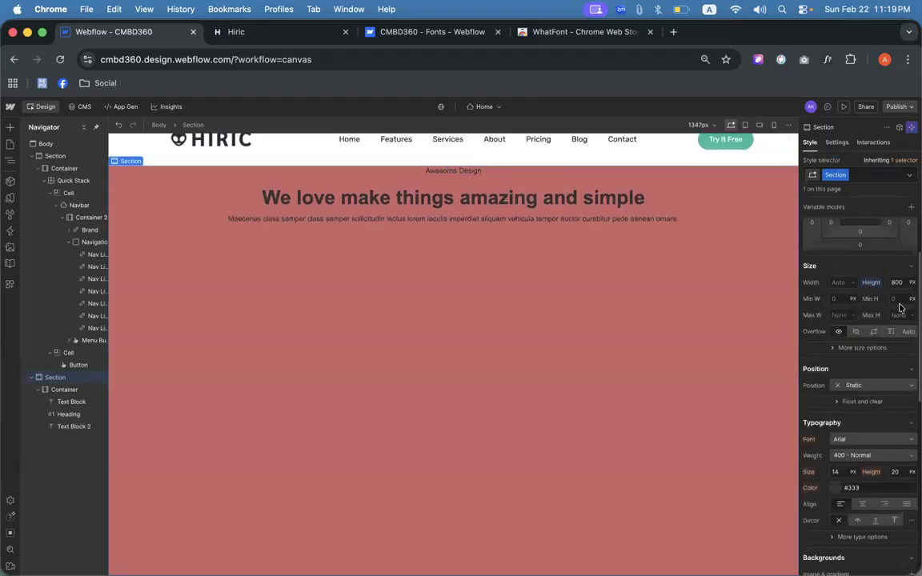
{"action": "type", "text": "600"}
{"action": "key", "text": "Return"}
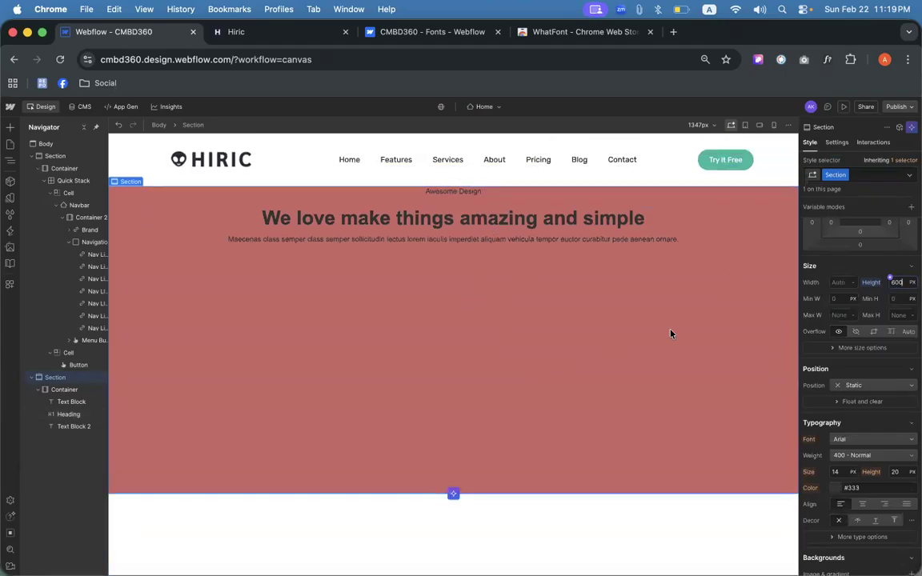
{"action": "left_click", "coordinate": [873, 284]}
{"action": "left_click", "coordinate": [831, 298]}
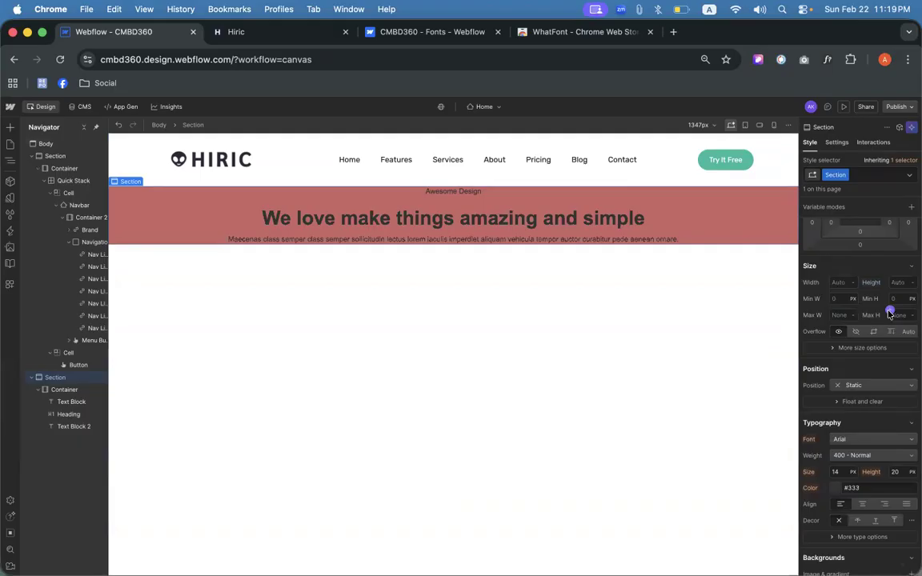
- Switch to the Hiric page, examine its hero section and try to measure the top spacing with the screenshot selection tool
{"action": "left_click", "coordinate": [262, 33]}
{"action": "scroll", "coordinate": [470, 227], "scroll_direction": "down", "scroll_amount": 3}
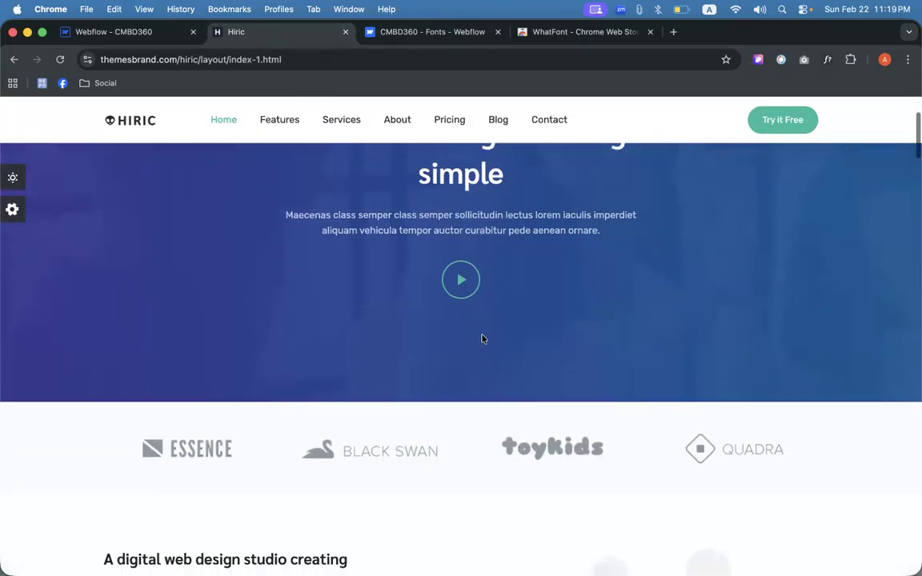
{"action": "scroll", "coordinate": [475, 317], "scroll_direction": "up", "scroll_amount": 4}
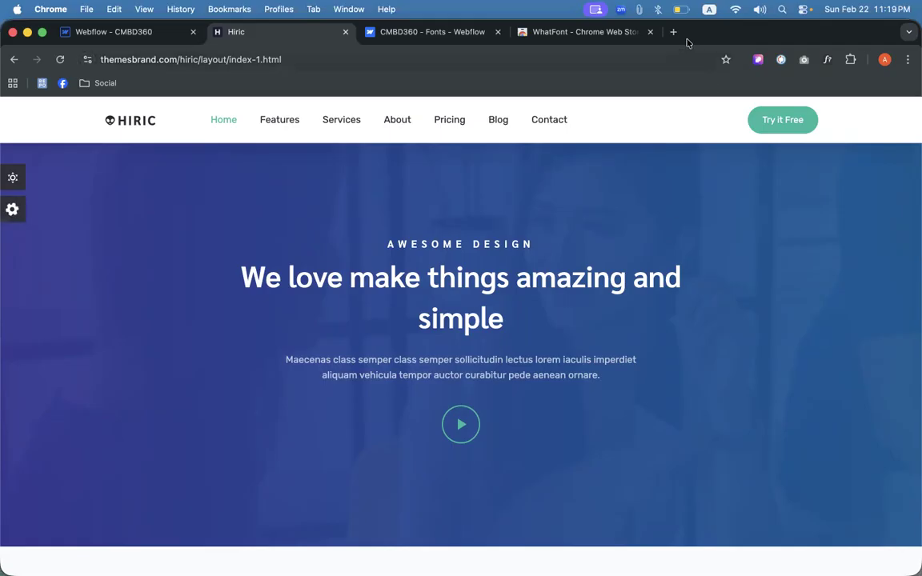
{"action": "key", "text": "super+shift+5"}
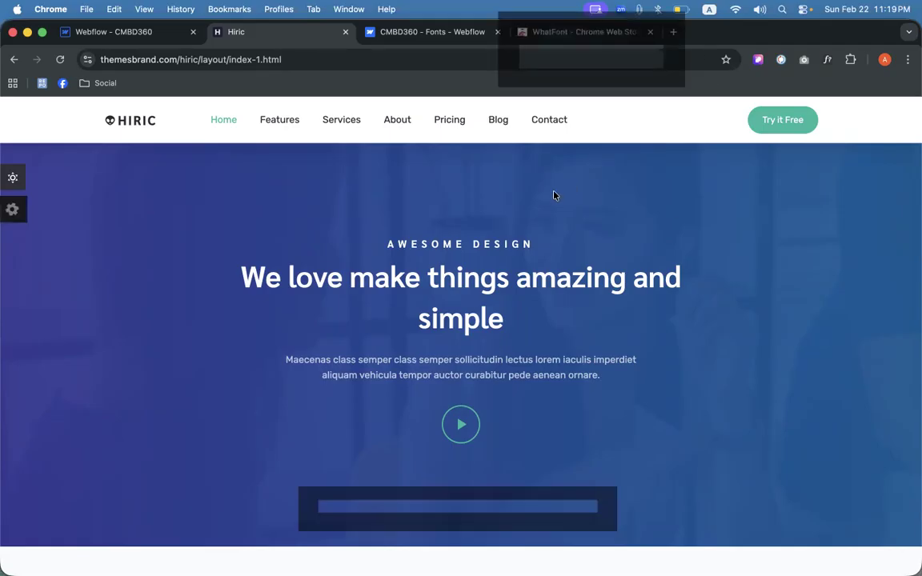
{"action": "left_click_drag", "start_coordinate": [469, 130], "coordinate": [468, 178]}
{"action": "key", "text": "Escape"}
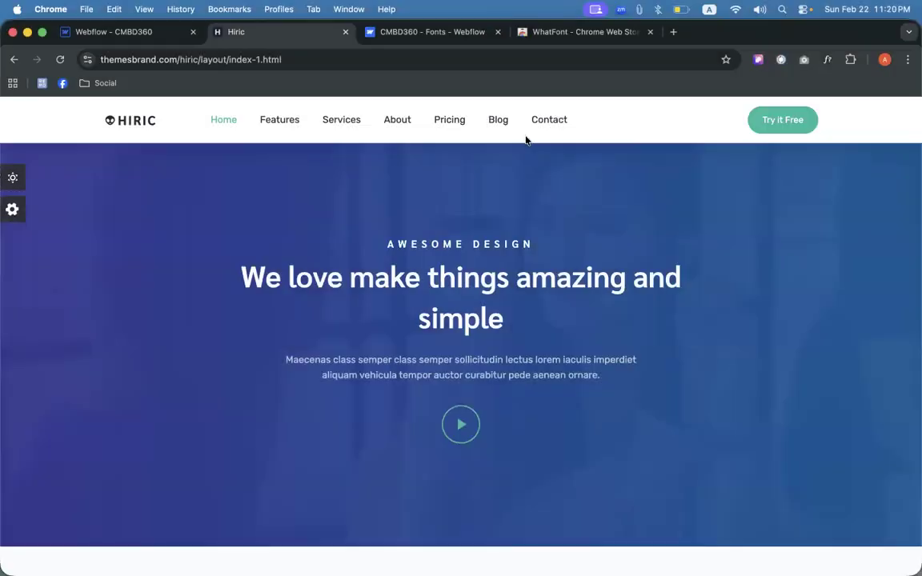
- Search the web for "page ruler", install the Page Ruler extension from the Chrome Web Store and close its welcome page
{"action": "left_click", "coordinate": [673, 32]}
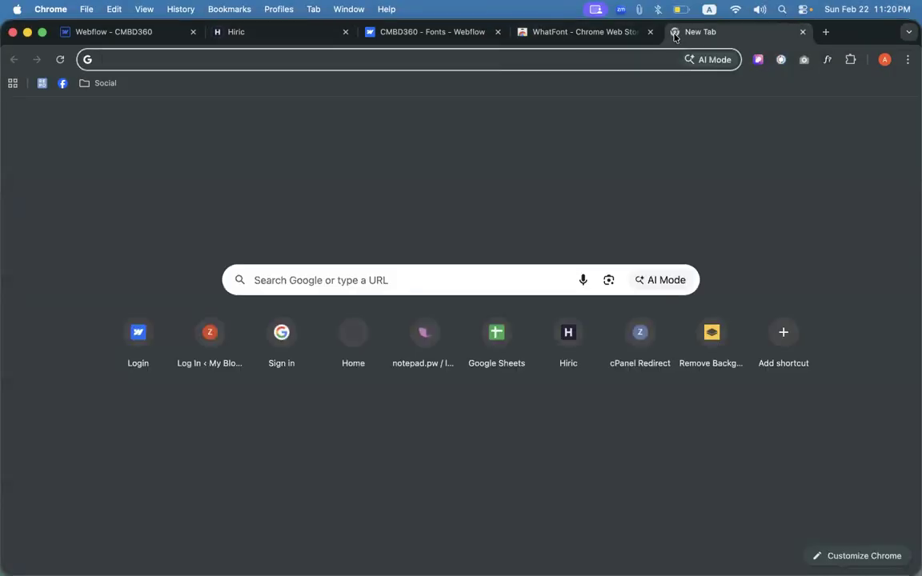
{"action": "type", "text": "page ru"}
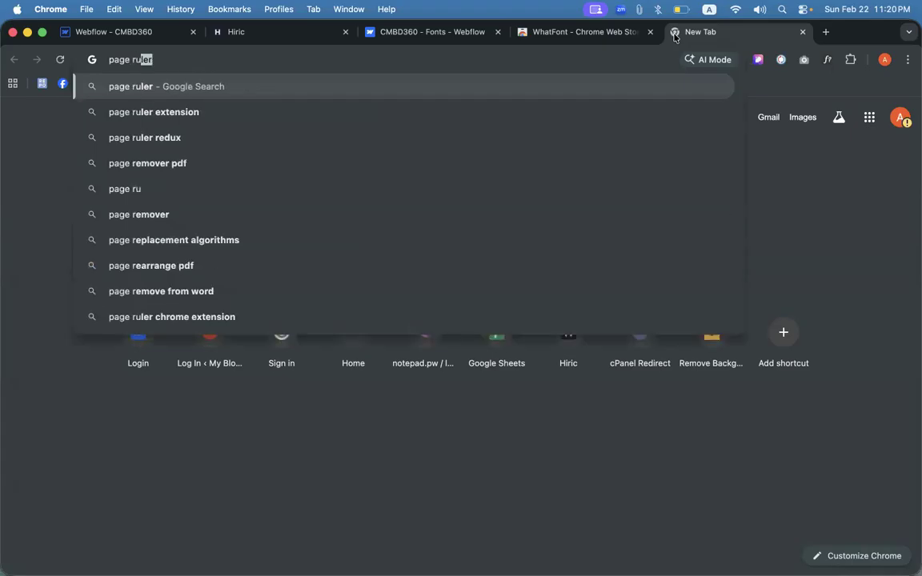
{"action": "key", "text": "Return"}
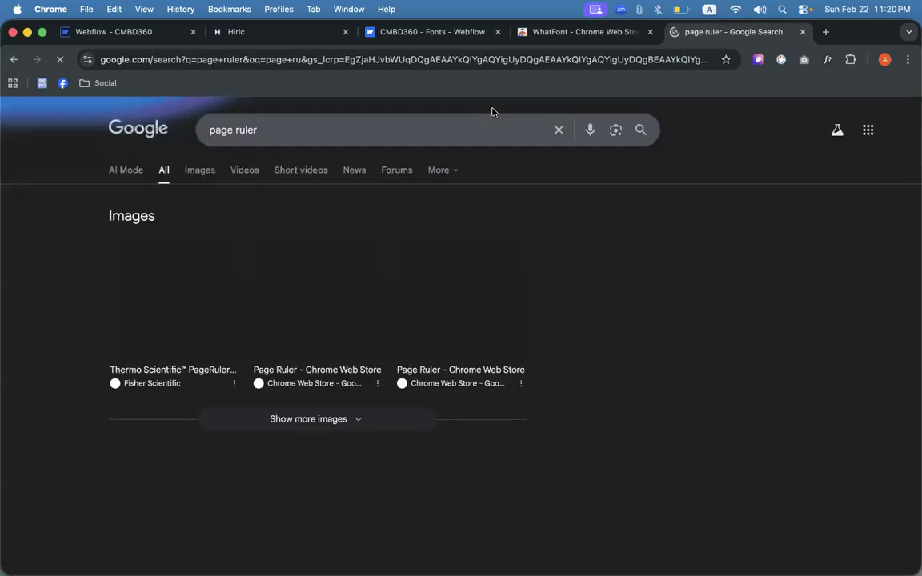
{"action": "scroll", "coordinate": [192, 264], "scroll_direction": "down", "scroll_amount": 4}
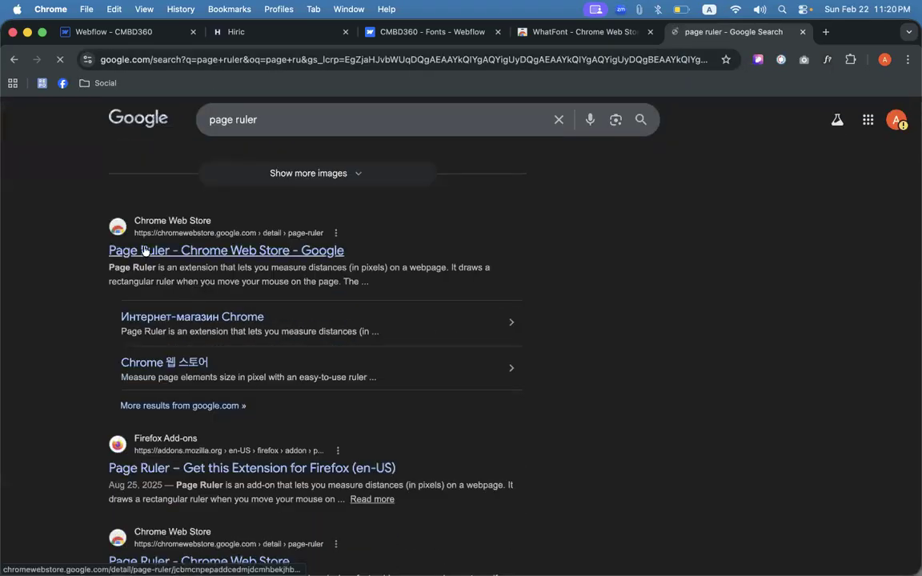
{"action": "left_click", "coordinate": [153, 254]}
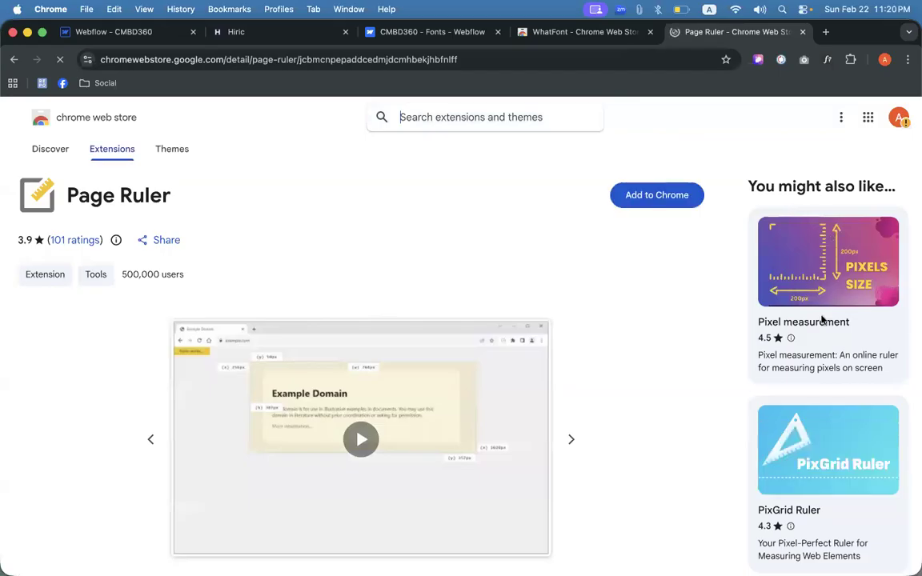
{"action": "left_click", "coordinate": [664, 194]}
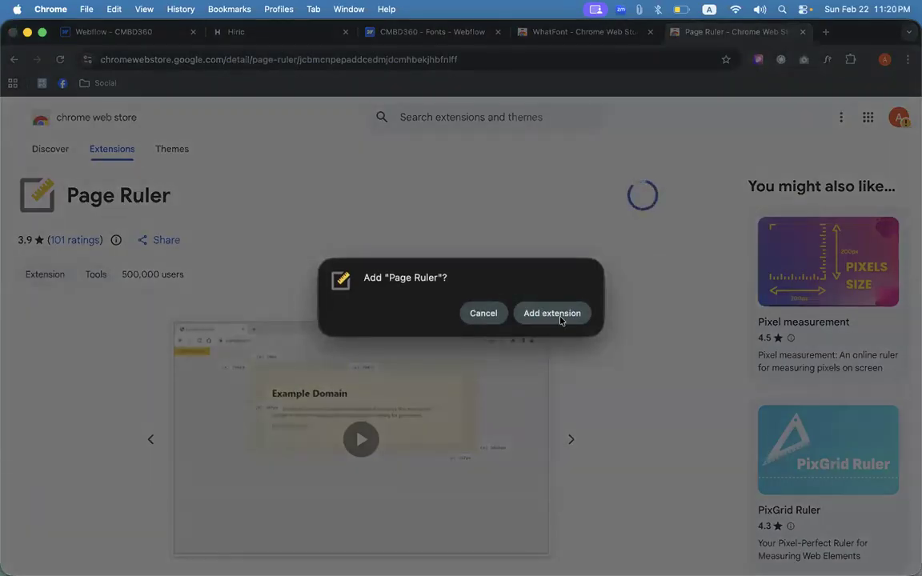
{"action": "left_click", "coordinate": [537, 315]}
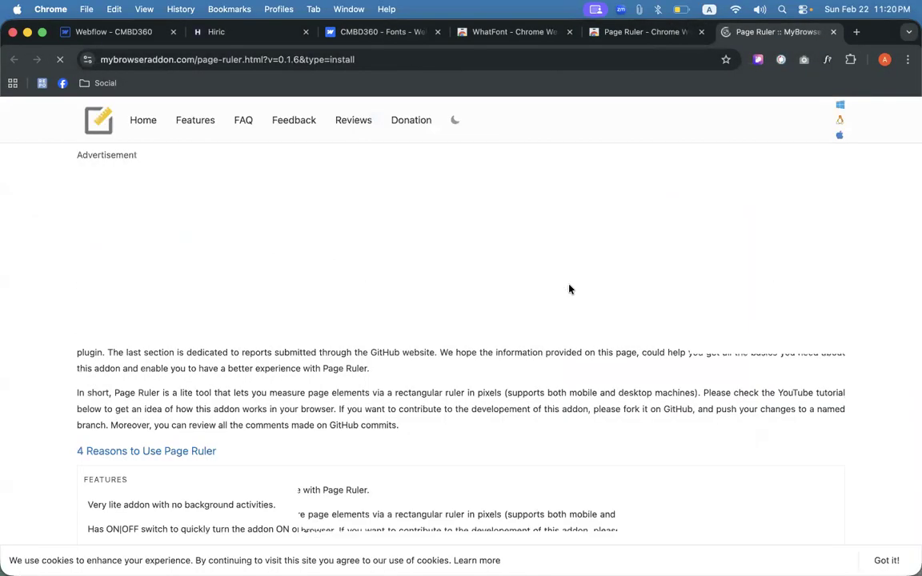
{"action": "key", "text": "super+w"}
- Return to the Hiric page and pin the Page Ruler extension to the browser
{"action": "left_click", "coordinate": [295, 37]}
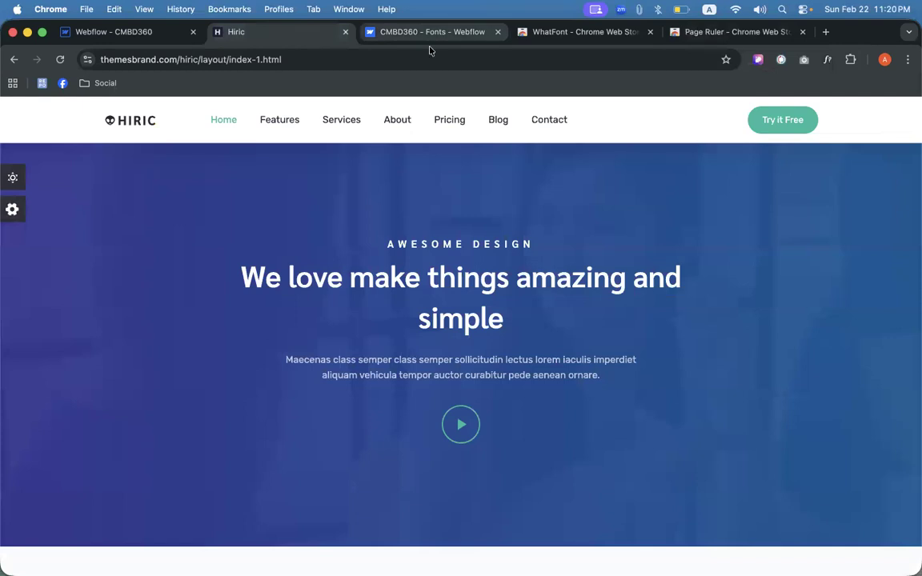
{"action": "left_click", "coordinate": [850, 59]}
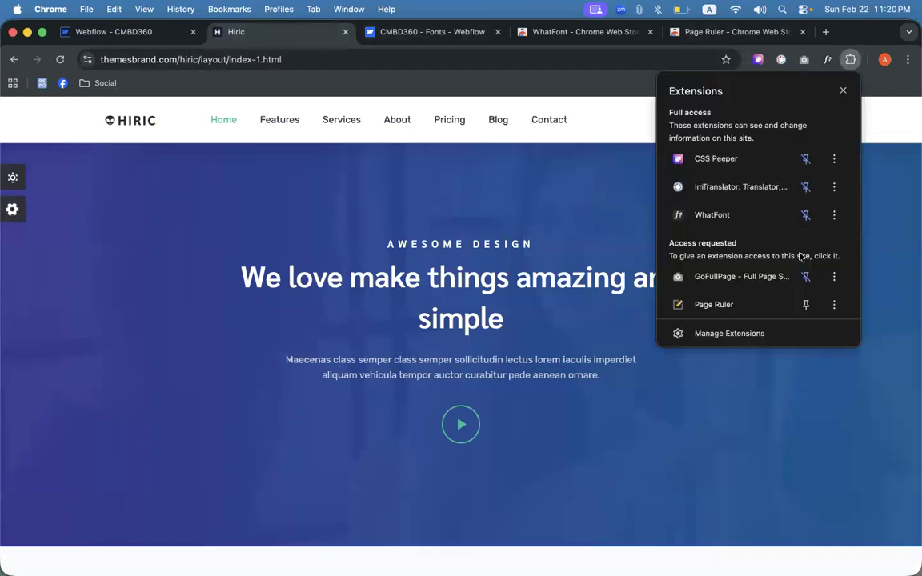
{"action": "left_click", "coordinate": [805, 304]}
{"action": "left_click", "coordinate": [365, 175]}
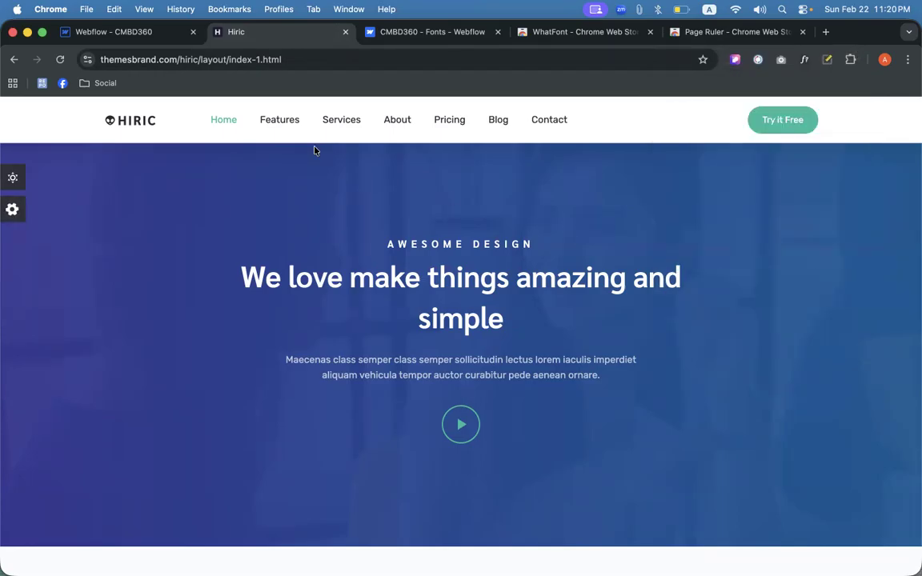
- Measure the hero's spacing above "Awesome Design" and below the play icon with Page Ruler, and return to Webflow
{"action": "left_click", "coordinate": [827, 59]}
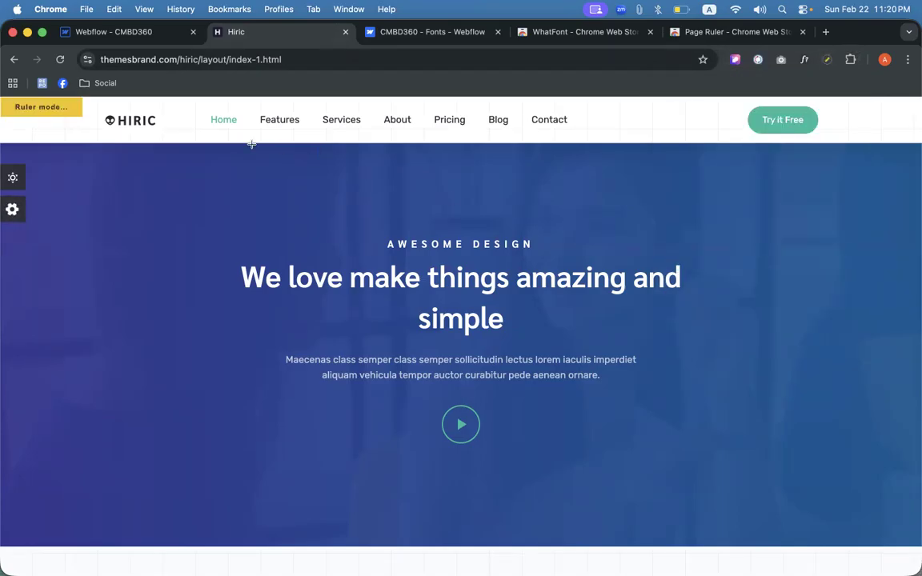
{"action": "left_click_drag", "start_coordinate": [251, 144], "coordinate": [554, 239]}
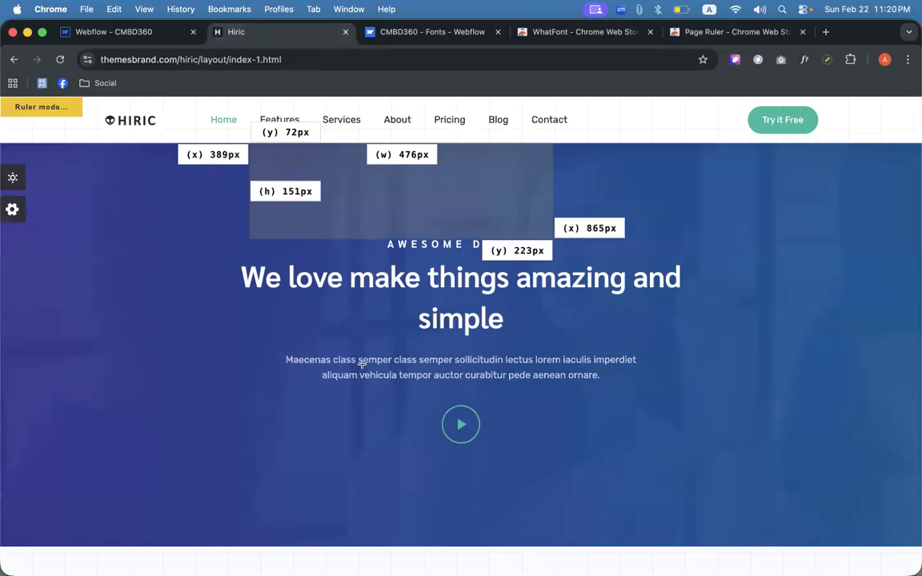
{"action": "scroll", "coordinate": [361, 363], "scroll_direction": "down", "scroll_amount": 5}
{"action": "scroll", "coordinate": [424, 309], "scroll_direction": "up", "scroll_amount": 2}
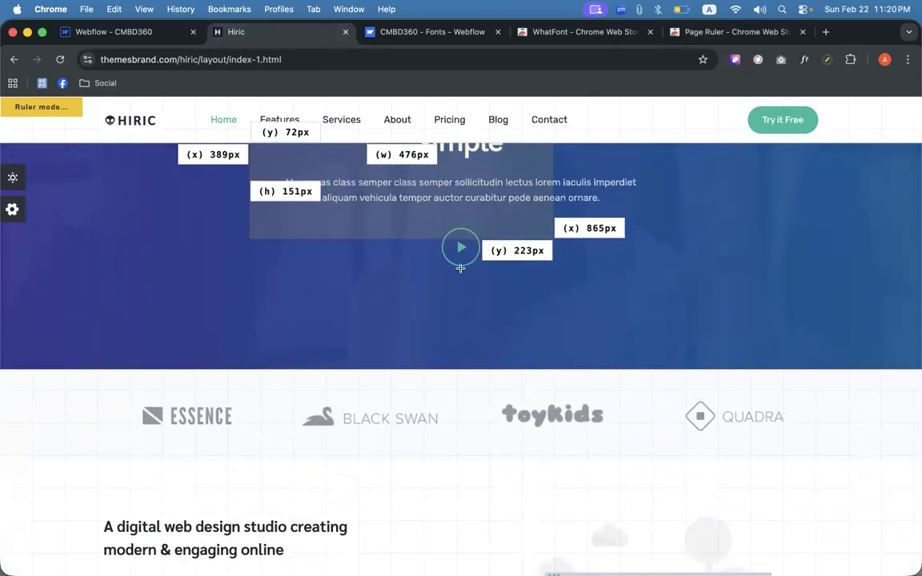
{"action": "left_click", "coordinate": [460, 268]}
{"action": "left_click_drag", "start_coordinate": [460, 267], "coordinate": [631, 369]}
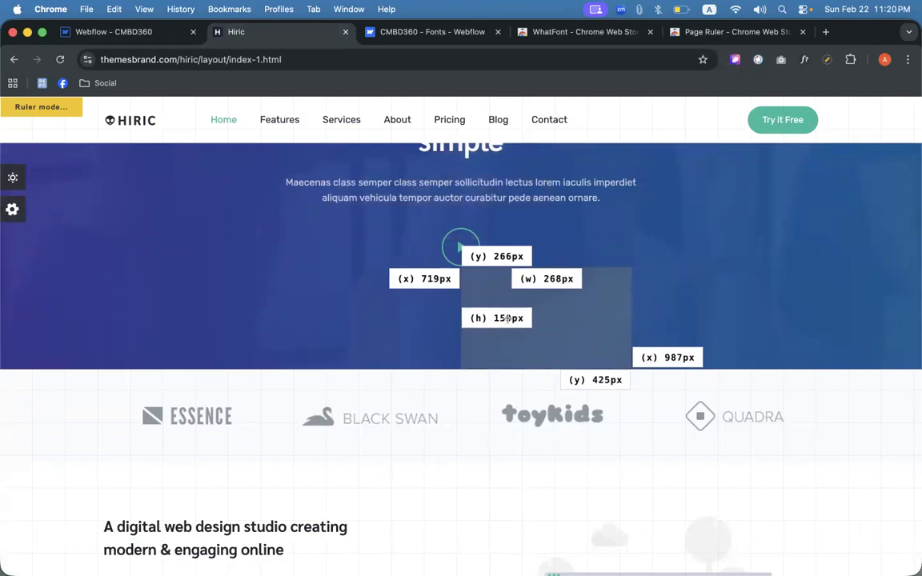
{"action": "left_click", "coordinate": [128, 32]}
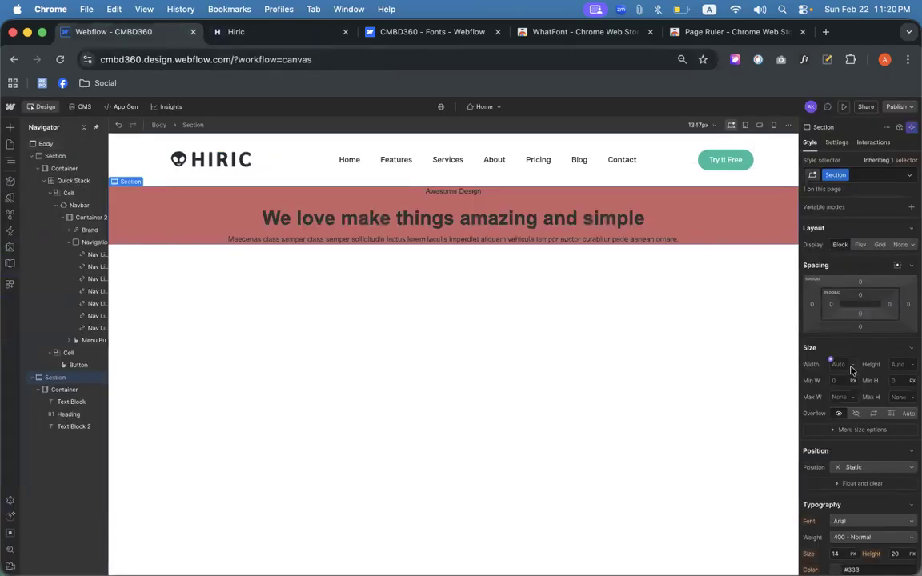
- Try a 220 px top margin on the hero section, and reset it
{"action": "left_click", "coordinate": [860, 297]}
{"action": "left_click", "coordinate": [860, 284]}
{"action": "left_click", "coordinate": [860, 282]}
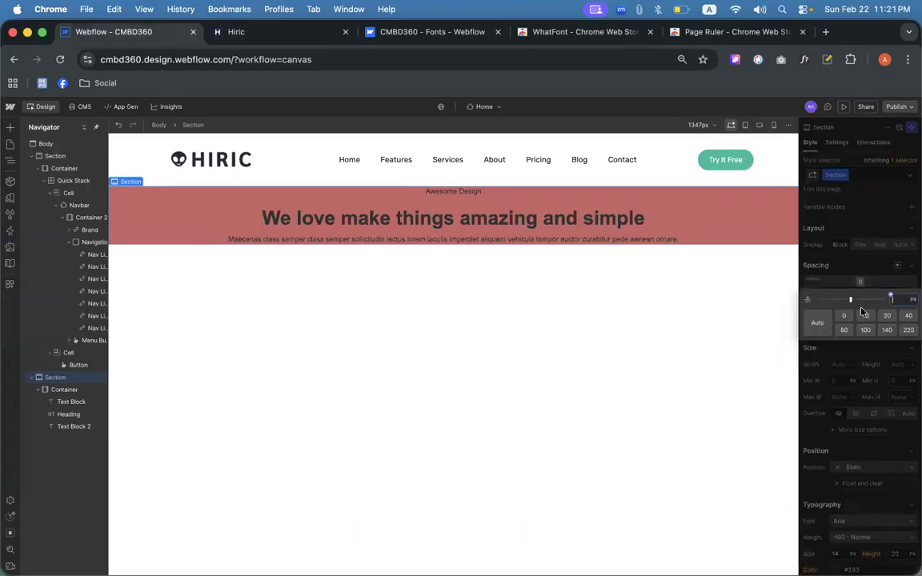
{"action": "left_click", "coordinate": [907, 329]}
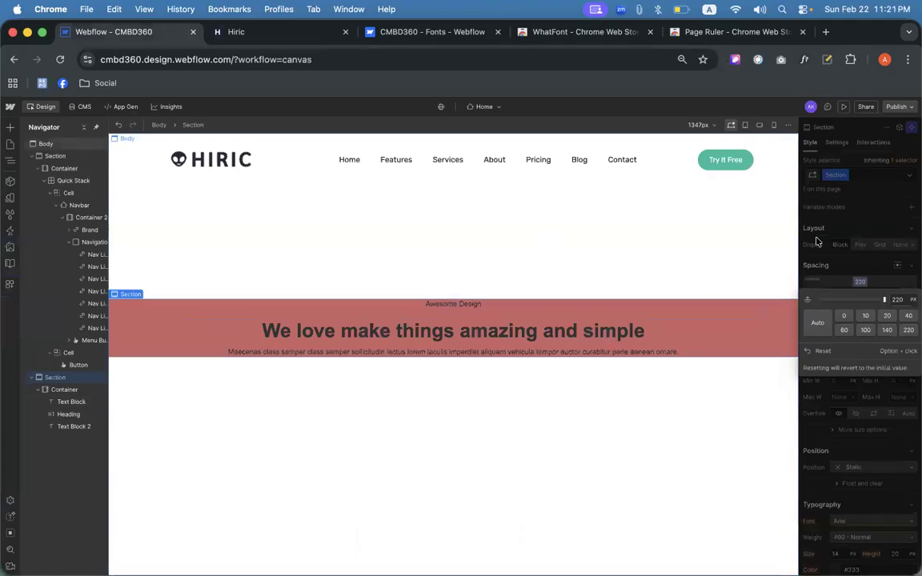
{"action": "left_click", "coordinate": [858, 276]}
{"action": "left_click", "coordinate": [818, 354]}
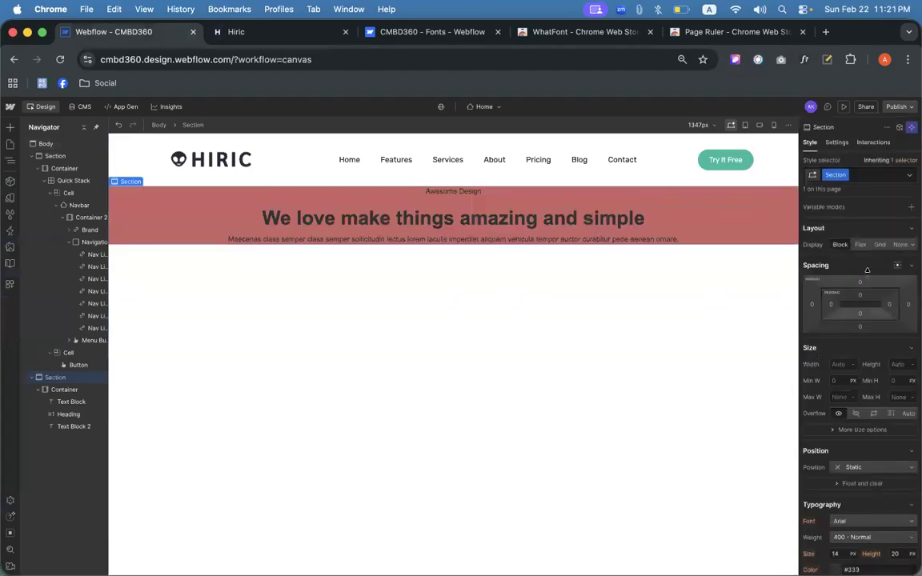
- Set the hero section's padding to 150 px at the top and 160 px at the bottom
{"action": "type", "text": "150"}
{"action": "key", "text": "Return"}
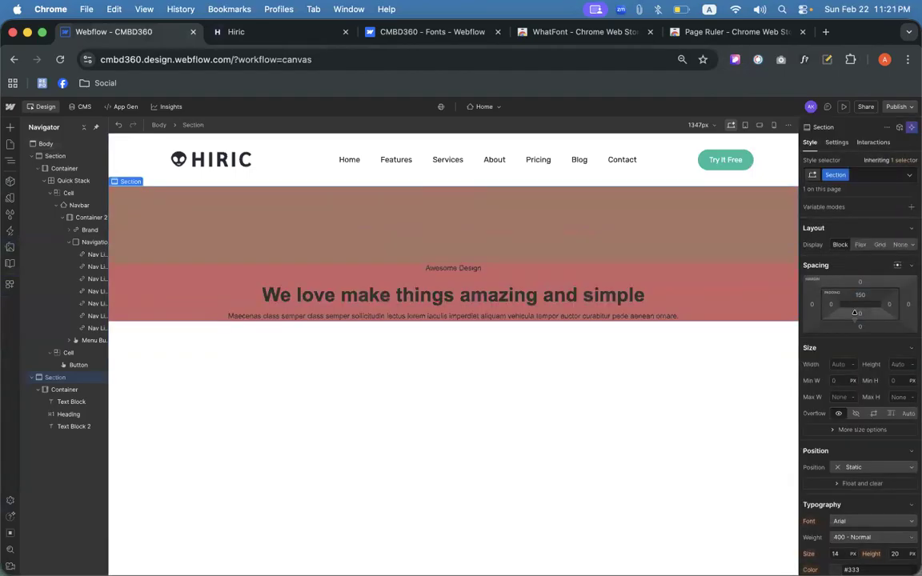
{"action": "left_click", "coordinate": [860, 313]}
{"action": "type", "text": "150"}
{"action": "key", "text": "Return"}
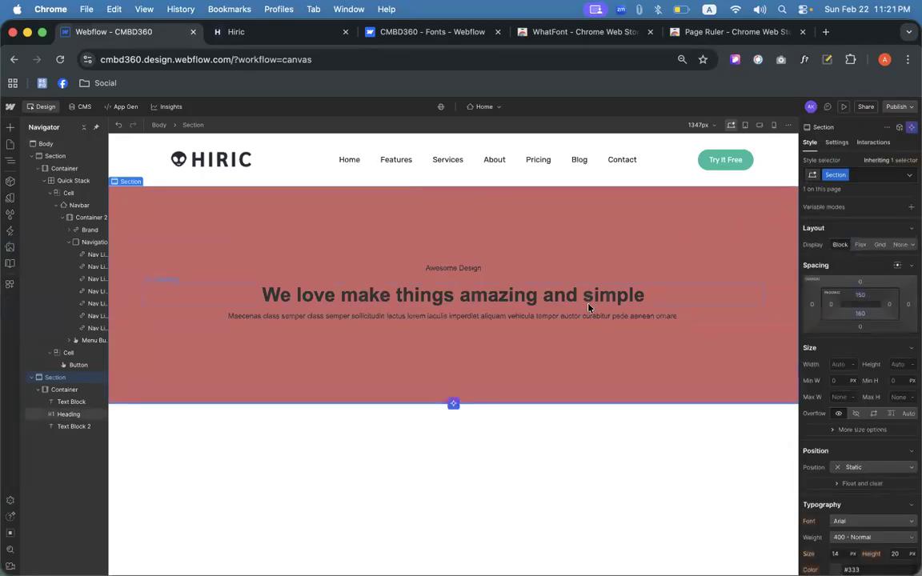
{"action": "left_click_drag", "start_coordinate": [588, 304], "coordinate": [487, 336]}
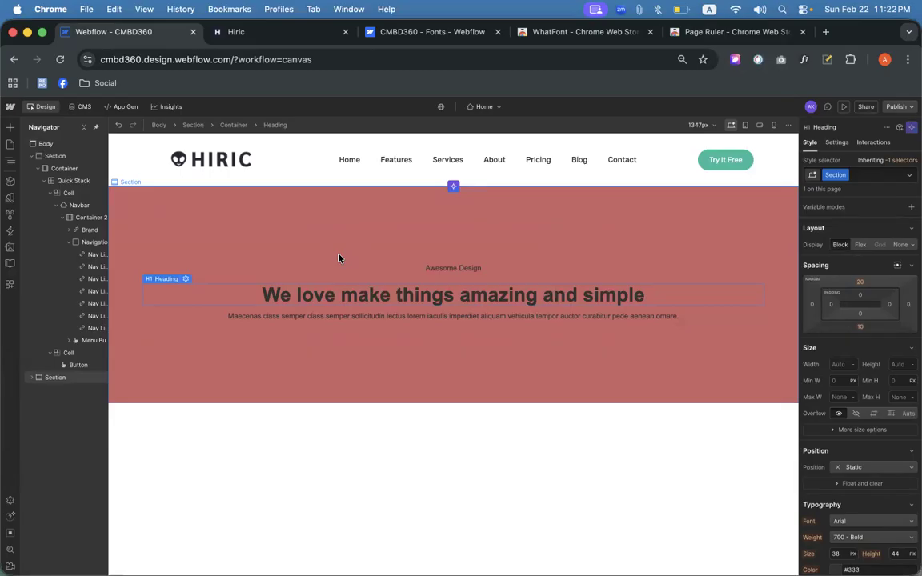
{"action": "left_click", "coordinate": [393, 248]}
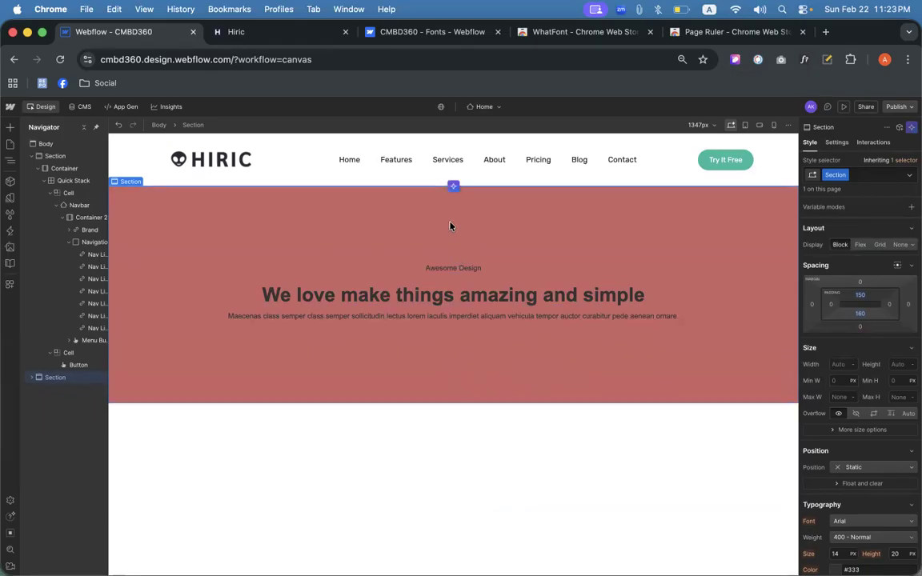
- On the Hiric page, turn off Page Ruler and inspect the font details of the "Awesome Design" text with WhatFont
{"action": "left_click", "coordinate": [289, 33]}
{"action": "scroll", "coordinate": [416, 184], "scroll_direction": "up", "scroll_amount": 3}
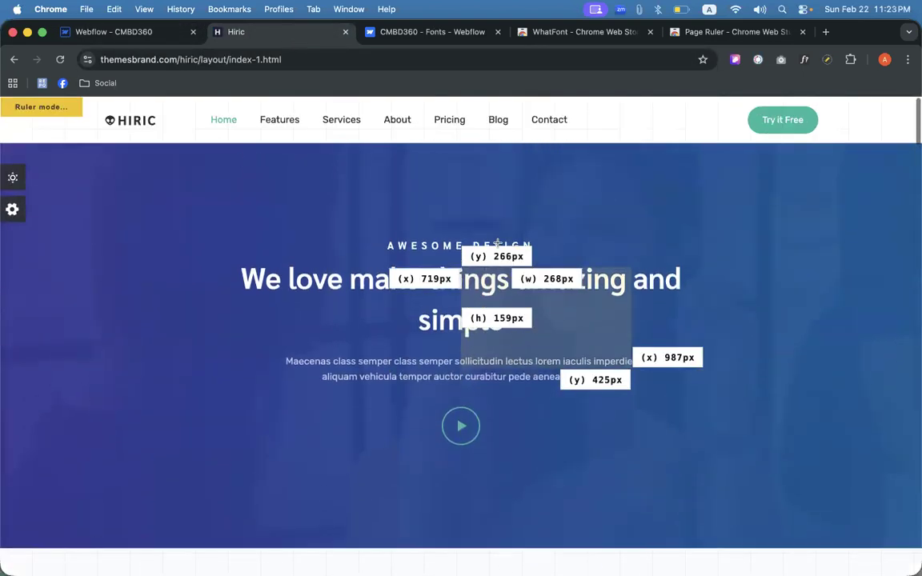
{"action": "left_click", "coordinate": [826, 60]}
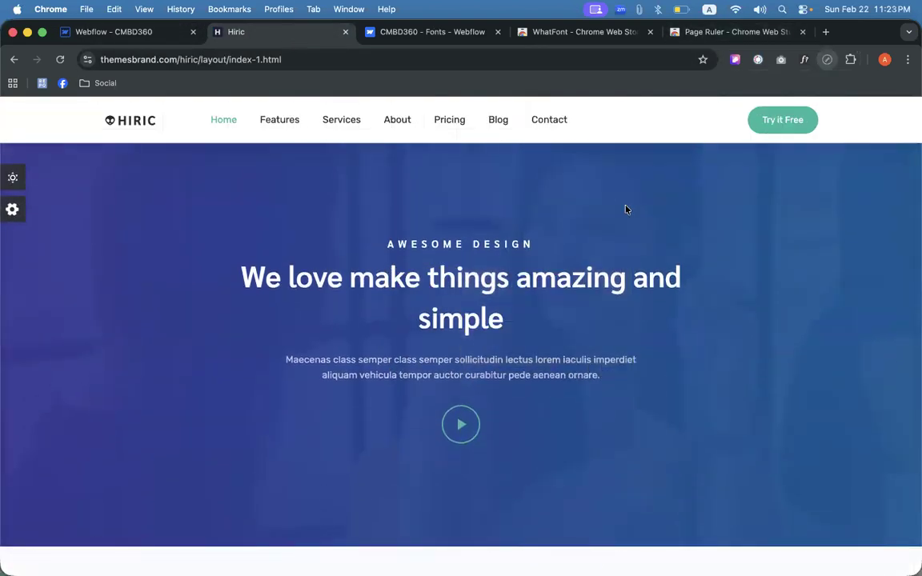
{"action": "left_click", "coordinate": [804, 59]}
{"action": "left_click", "coordinate": [496, 244]}
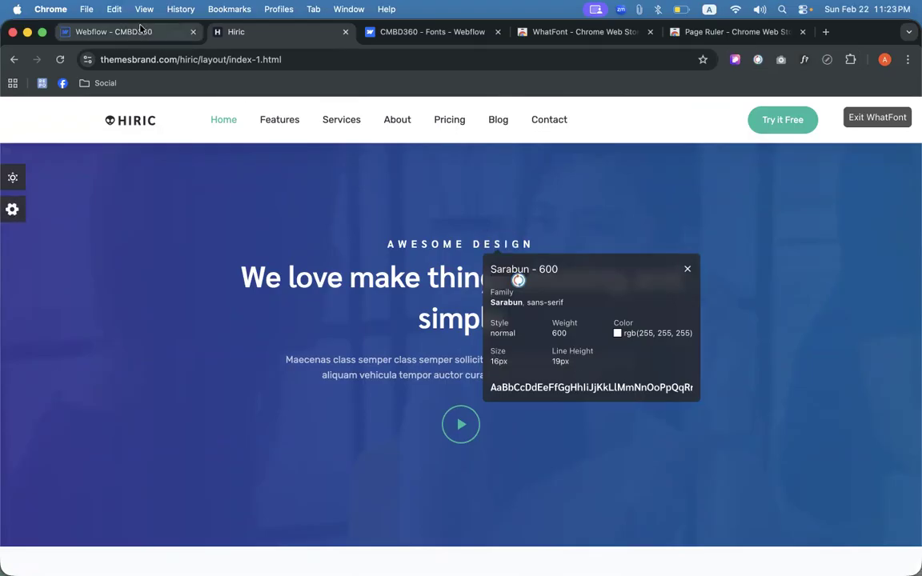
- In Webflow, select the hero's "Awesome Design" text block and open the site's font settings through its font choices
{"action": "left_click", "coordinate": [112, 32]}
{"action": "left_click", "coordinate": [454, 267]}
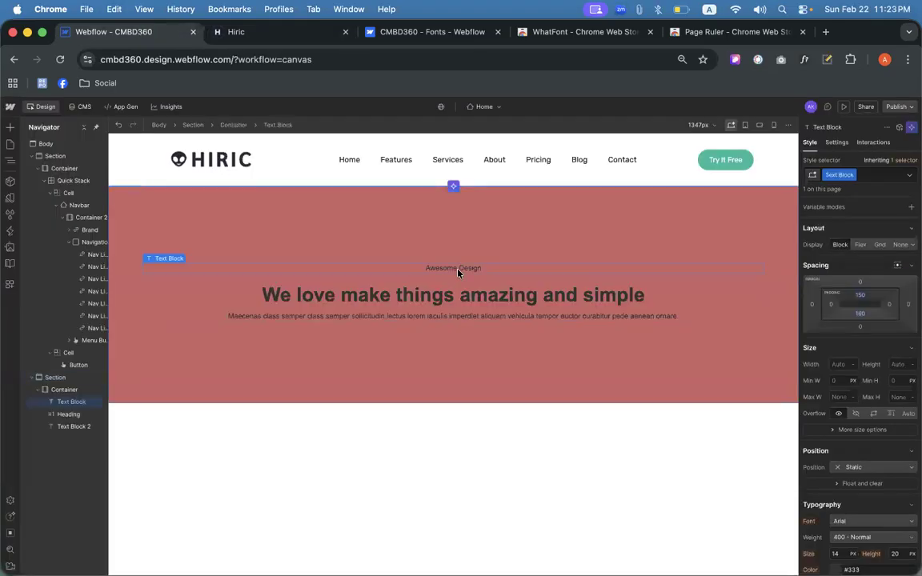
{"action": "scroll", "coordinate": [886, 373], "scroll_direction": "down", "scroll_amount": 5}
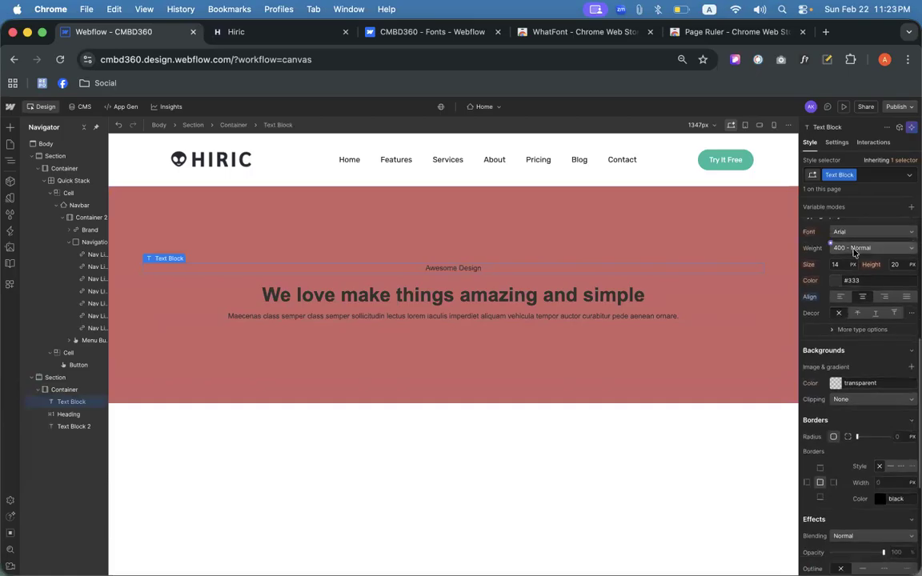
{"action": "left_click", "coordinate": [847, 232]}
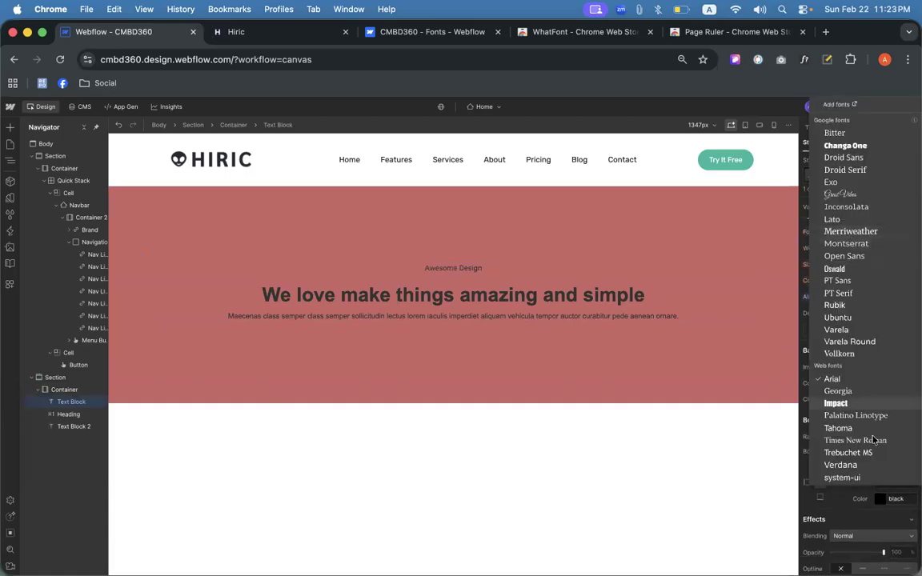
{"action": "left_click", "coordinate": [837, 105]}
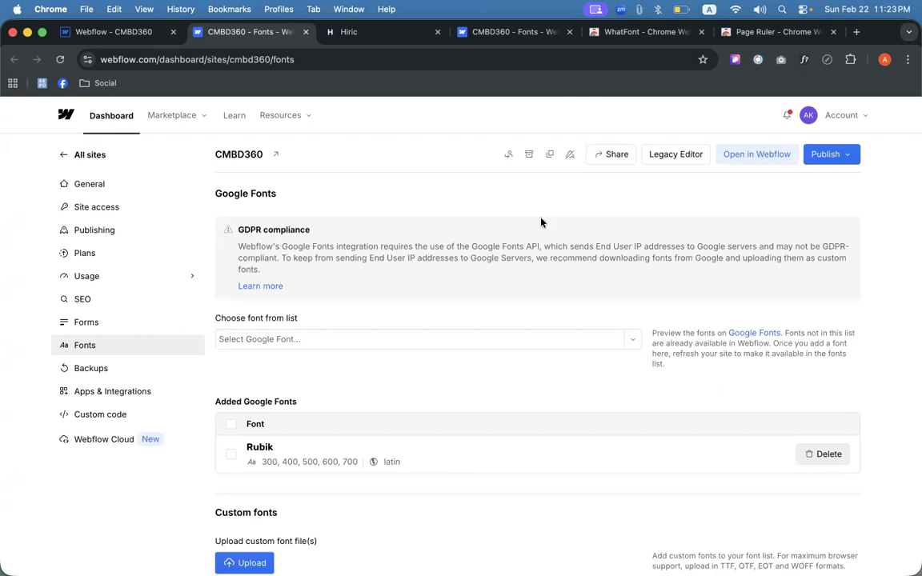
- Add the Google font Sarabun to the site with variants 300, Regular, 500, 600 and 700 and the latin script
{"action": "left_click", "coordinate": [320, 341]}
{"action": "type", "text": "Sarabun"}
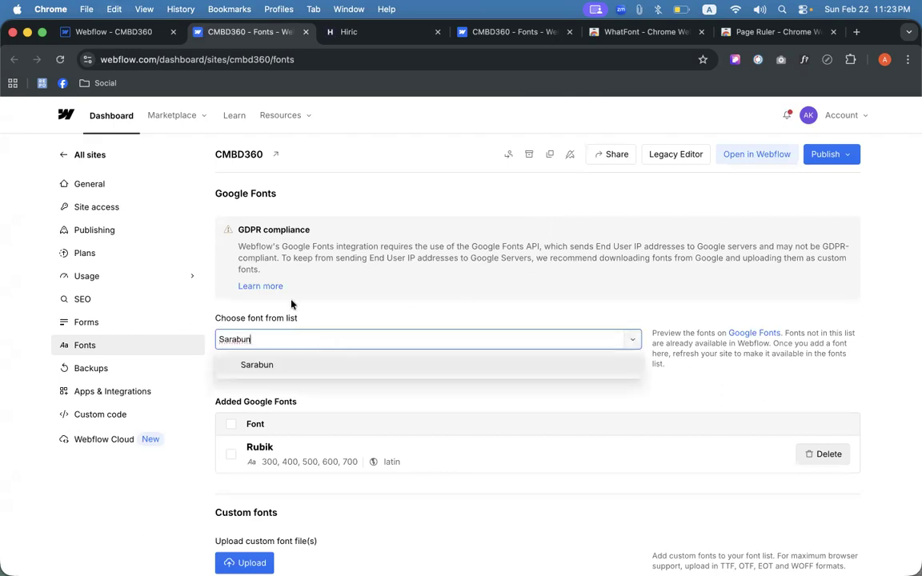
{"action": "left_click", "coordinate": [262, 371]}
{"action": "scroll", "coordinate": [318, 308], "scroll_direction": "down", "scroll_amount": 3}
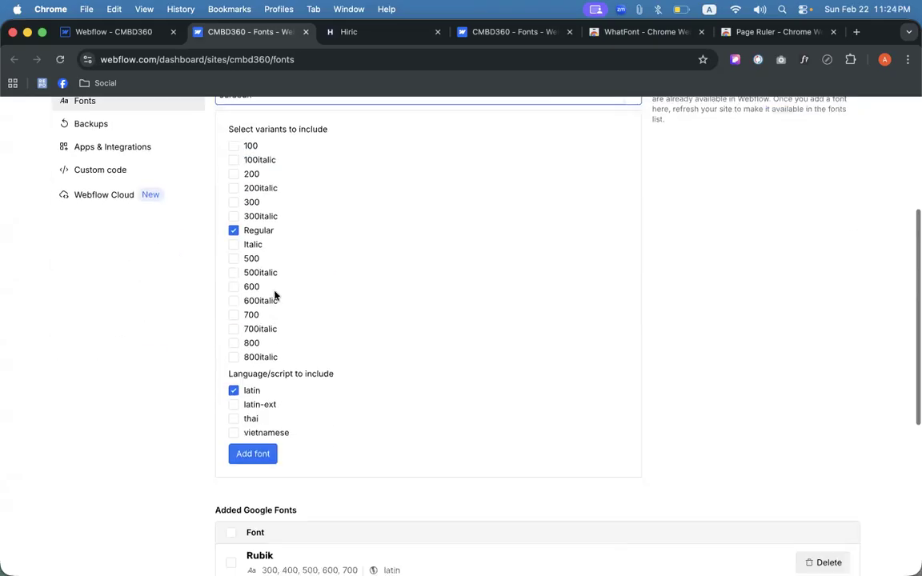
{"action": "left_click", "coordinate": [233, 258]}
{"action": "left_click", "coordinate": [234, 288]}
{"action": "left_click", "coordinate": [233, 315]}
{"action": "scroll", "coordinate": [267, 262], "scroll_direction": "up", "scroll_amount": 1}
{"action": "left_click", "coordinate": [233, 215]}
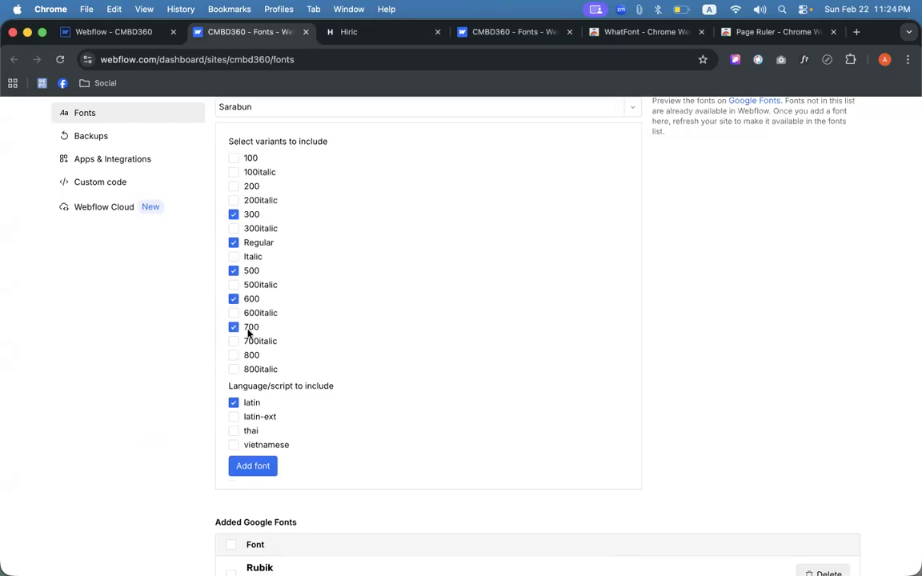
{"action": "scroll", "coordinate": [249, 333], "scroll_direction": "down", "scroll_amount": 3}
{"action": "left_click", "coordinate": [253, 404]}
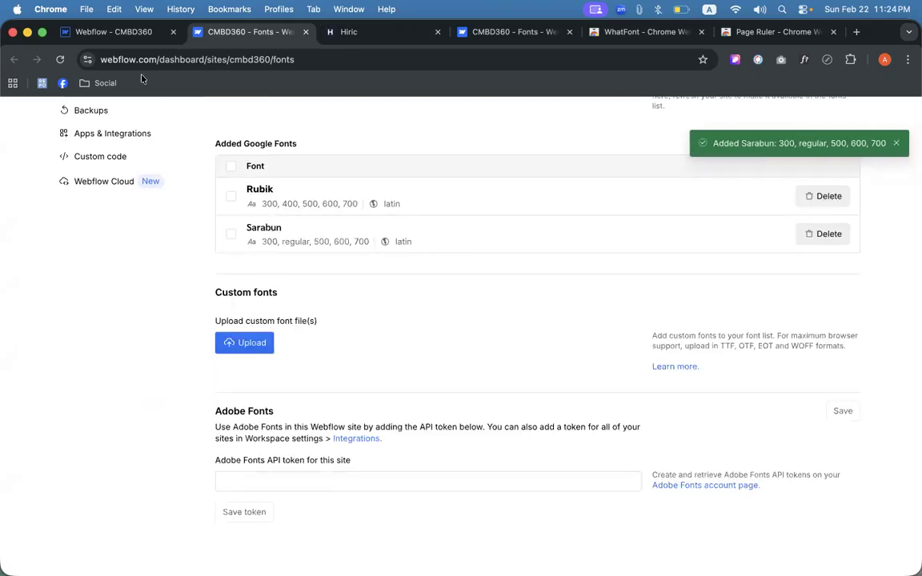
- Return to the Webflow designer, reload it, and set the "Awesome Design" text block's font to Sarabun
{"action": "left_click", "coordinate": [108, 31]}
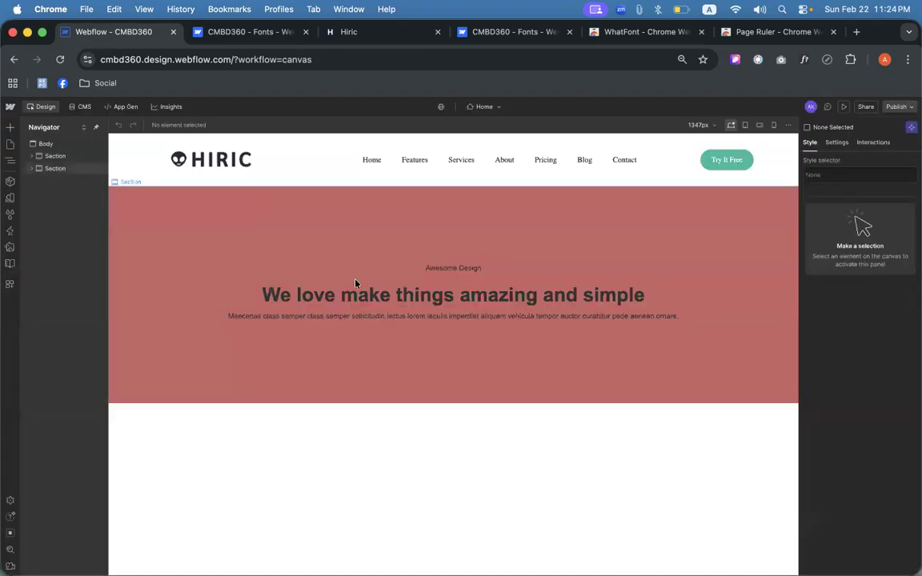
{"action": "left_click", "coordinate": [429, 270]}
{"action": "scroll", "coordinate": [835, 384], "scroll_direction": "down", "scroll_amount": 8}
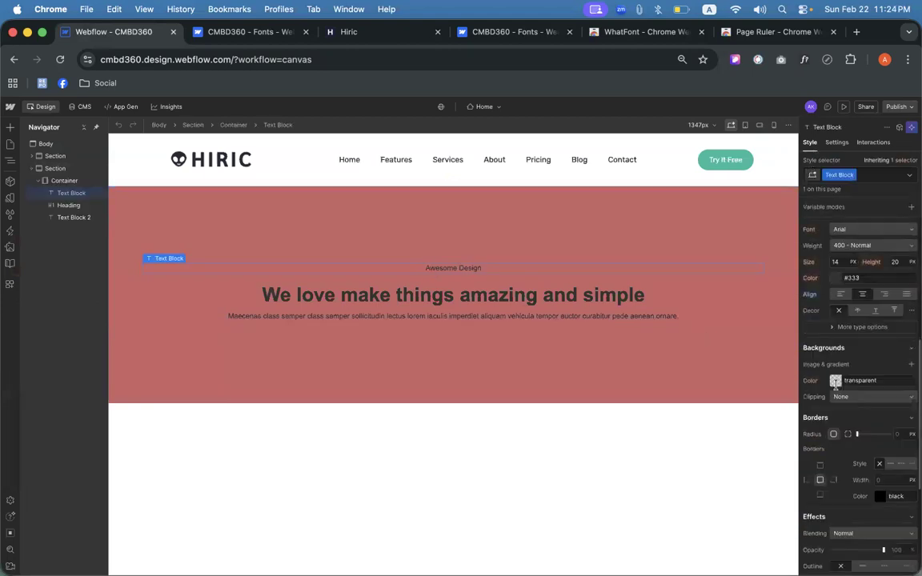
{"action": "scroll", "coordinate": [859, 272], "scroll_direction": "up", "scroll_amount": 3}
{"action": "left_click", "coordinate": [858, 268]}
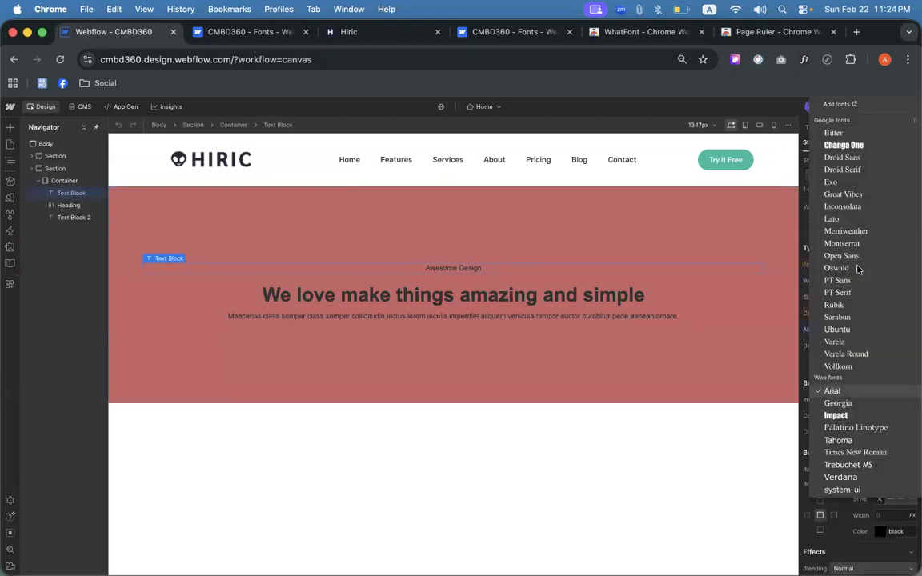
{"action": "left_click", "coordinate": [838, 319]}
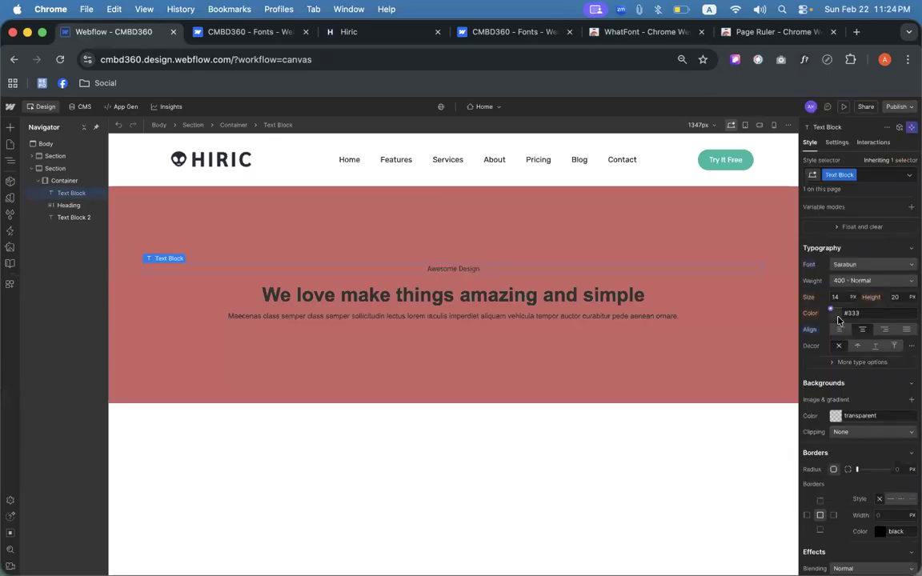
- Set the "Awesome Design" text to 600 - Semi Bold weight, 16 px size and 19 px line height
{"action": "left_click", "coordinate": [850, 280]}
{"action": "left_click", "coordinate": [849, 306]}
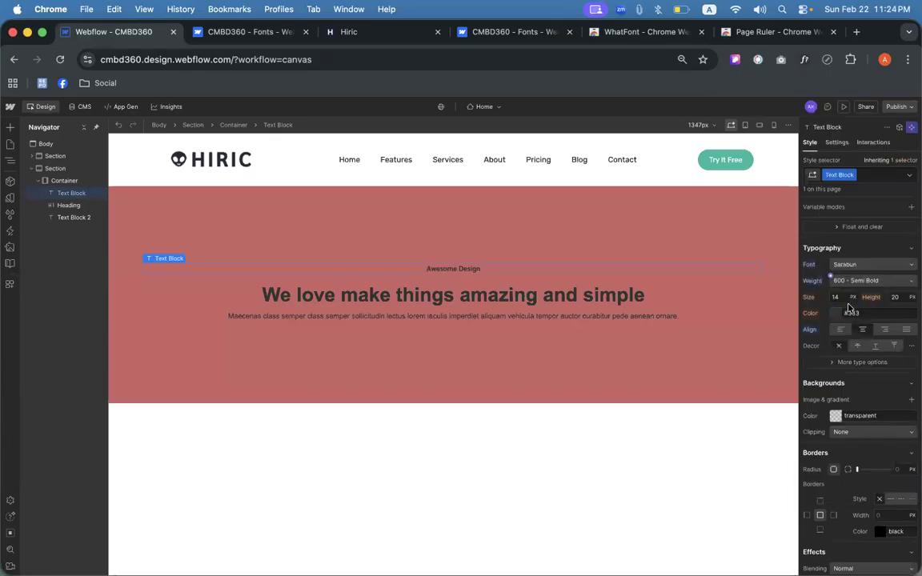
{"action": "left_click", "coordinate": [837, 298]}
{"action": "type", "text": "16"}
{"action": "key", "text": "Tab"}
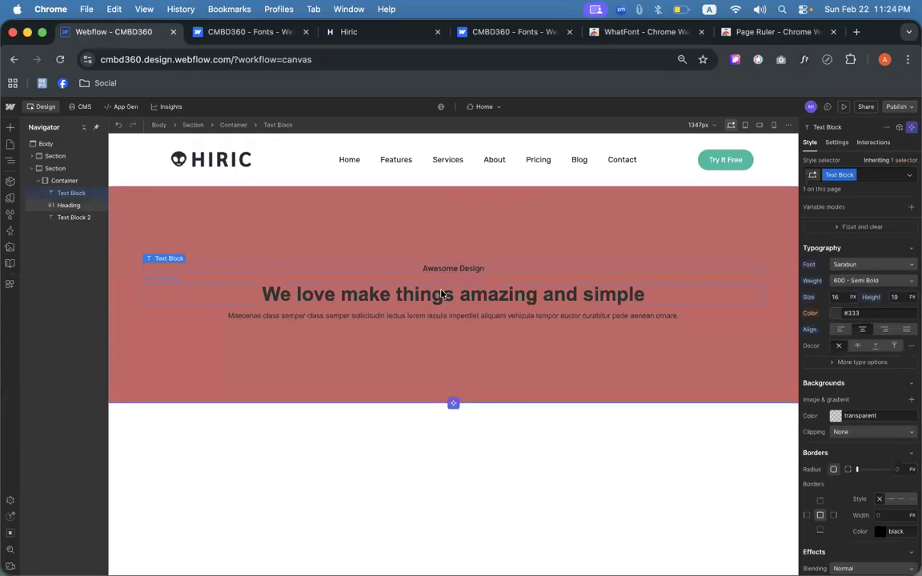
- Check the "Awesome Design" lettering on the Hiric page, and set the matching Webflow text block to all caps
{"action": "left_click", "coordinate": [244, 32]}
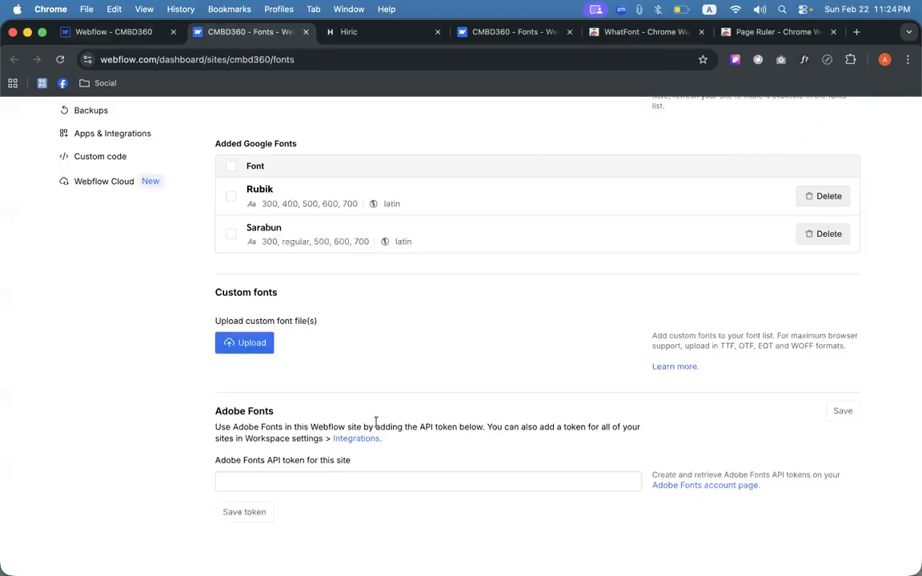
{"action": "left_click", "coordinate": [342, 33]}
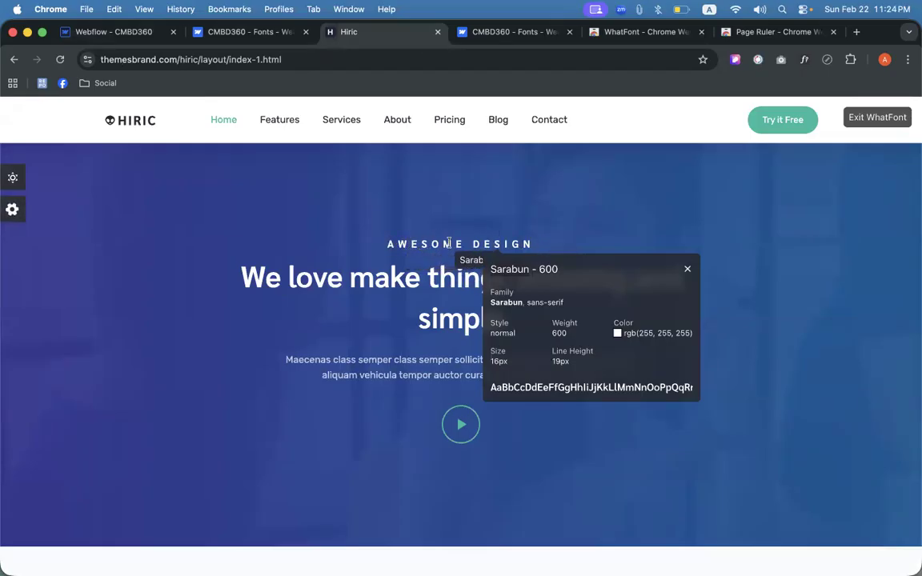
{"action": "left_click", "coordinate": [112, 32]}
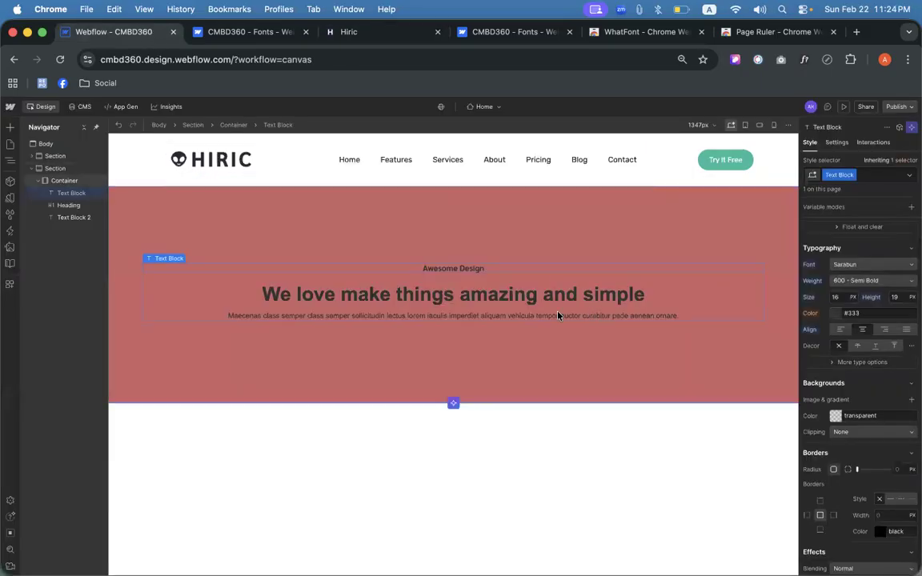
{"action": "scroll", "coordinate": [870, 377], "scroll_direction": "up", "scroll_amount": 4}
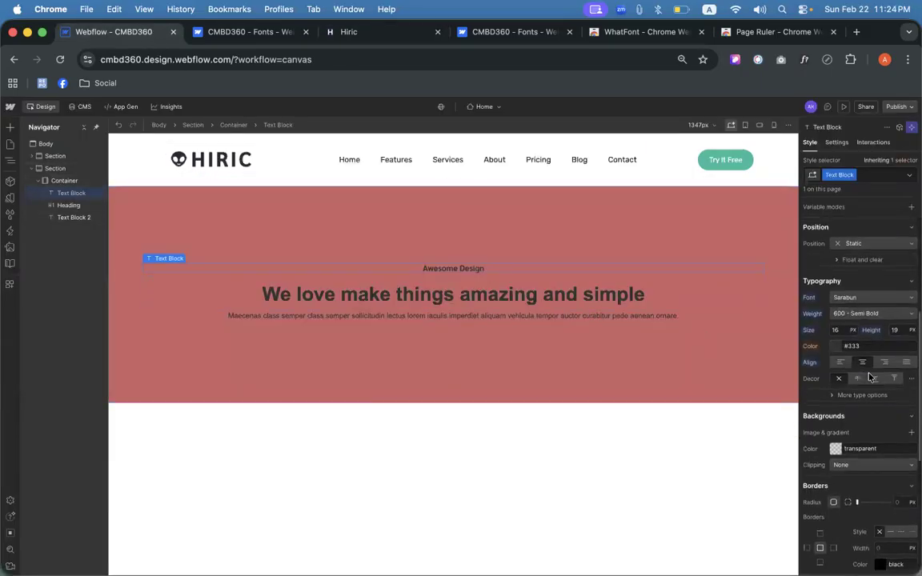
{"action": "scroll", "coordinate": [870, 377], "scroll_direction": "up", "scroll_amount": 4}
{"action": "scroll", "coordinate": [870, 376], "scroll_direction": "down", "scroll_amount": 8}
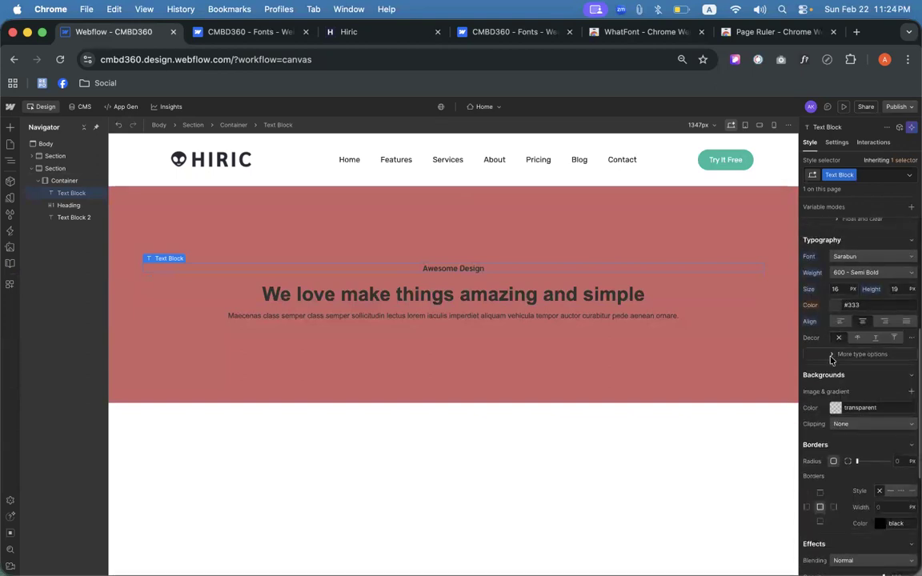
{"action": "left_click", "coordinate": [831, 354]}
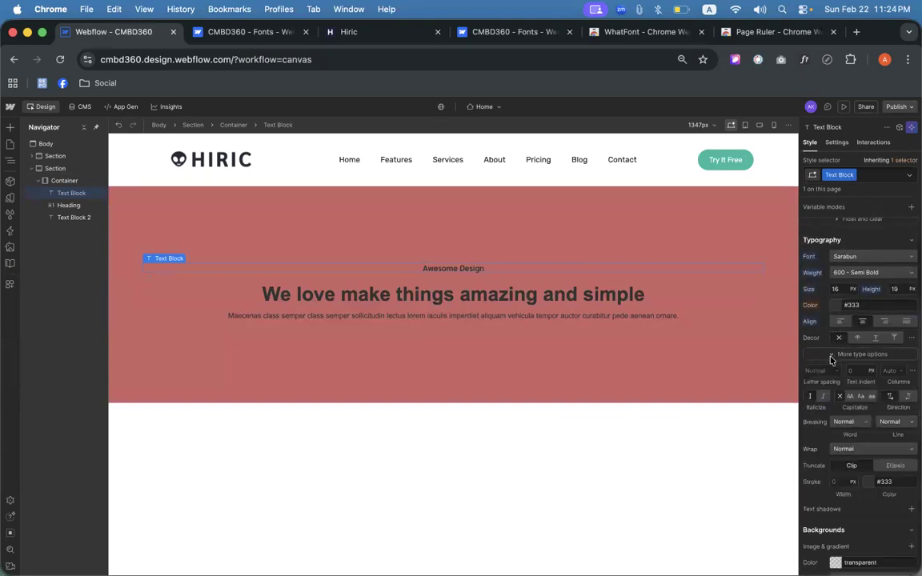
{"action": "left_click", "coordinate": [884, 355]}
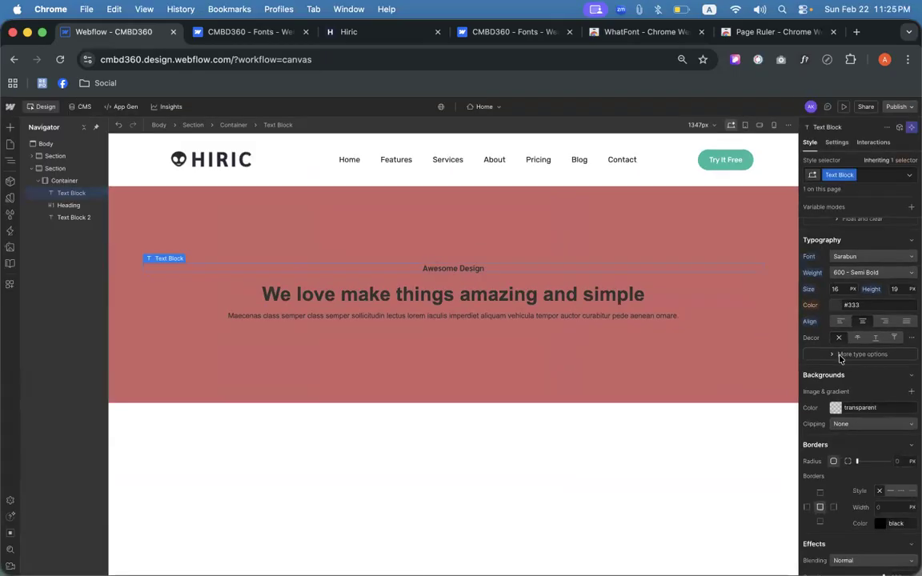
{"action": "left_click", "coordinate": [841, 357]}
{"action": "scroll", "coordinate": [848, 368], "scroll_direction": "down", "scroll_amount": 1}
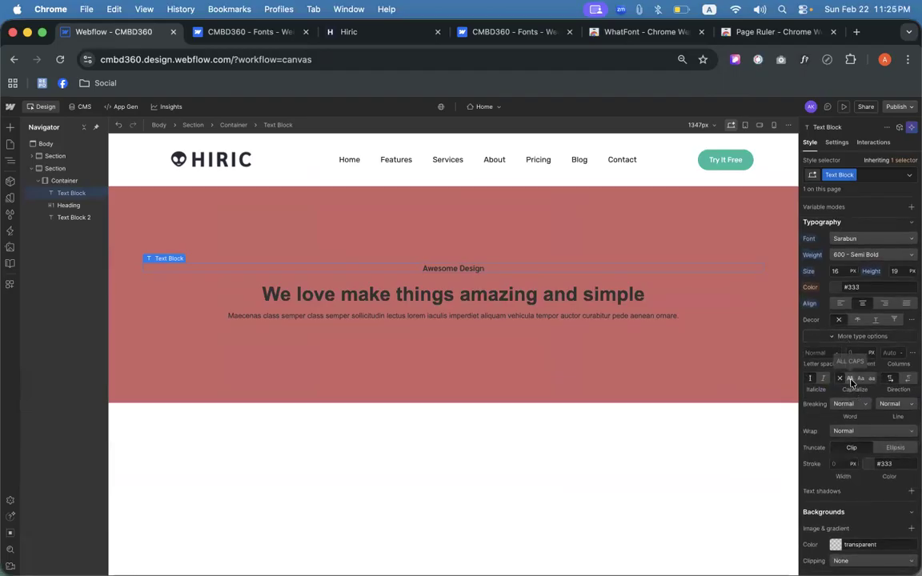
{"action": "left_click", "coordinate": [851, 380]}
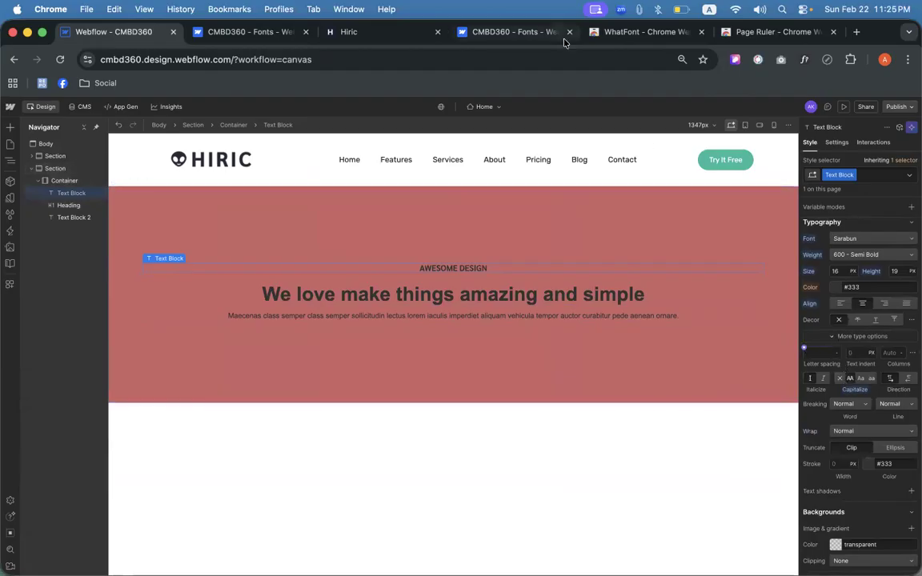
- On the Hiric page, exit WhatFont and inspect the letter spacing of "Awesome Design" with the CSS inspector extension
{"action": "left_click", "coordinate": [345, 36]}
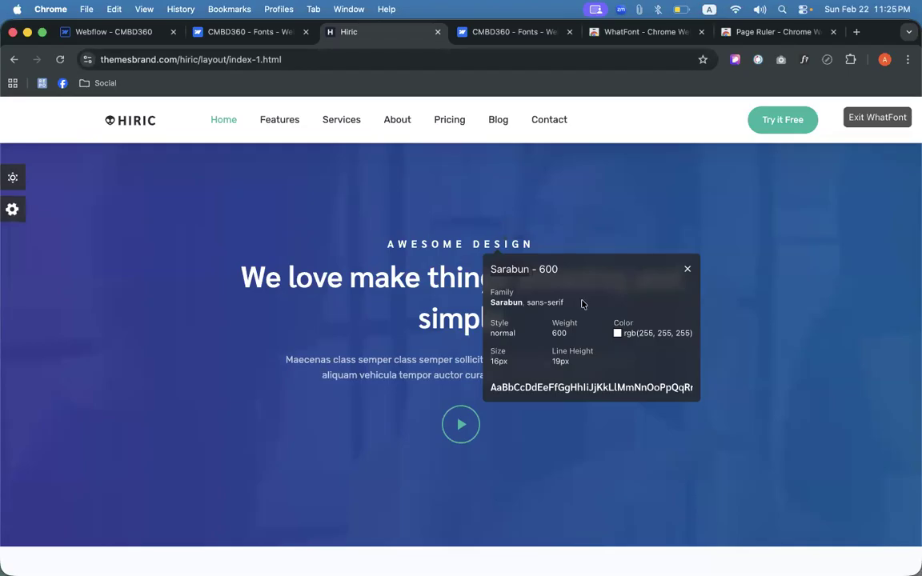
{"action": "left_click", "coordinate": [895, 118]}
{"action": "left_click", "coordinate": [758, 59]}
{"action": "left_click", "coordinate": [783, 120]}
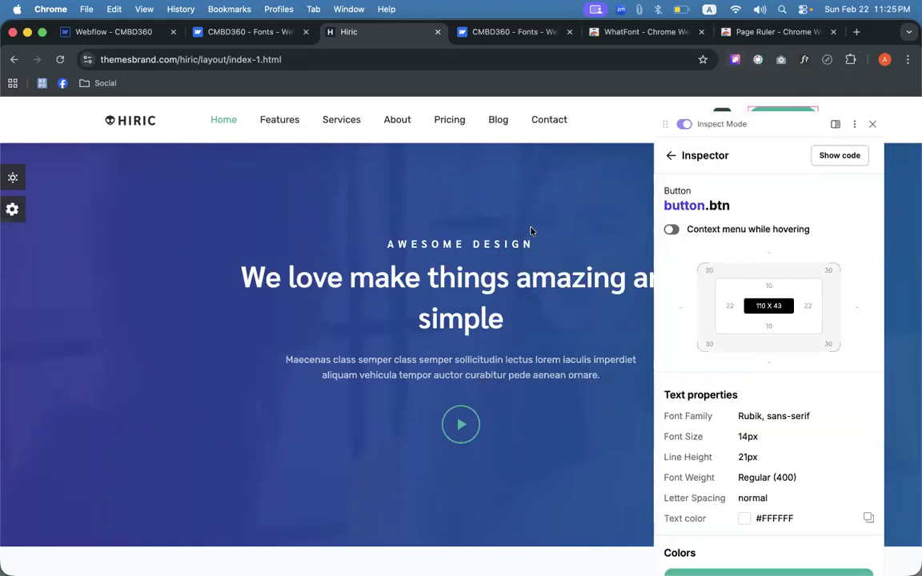
{"action": "left_click", "coordinate": [448, 243]}
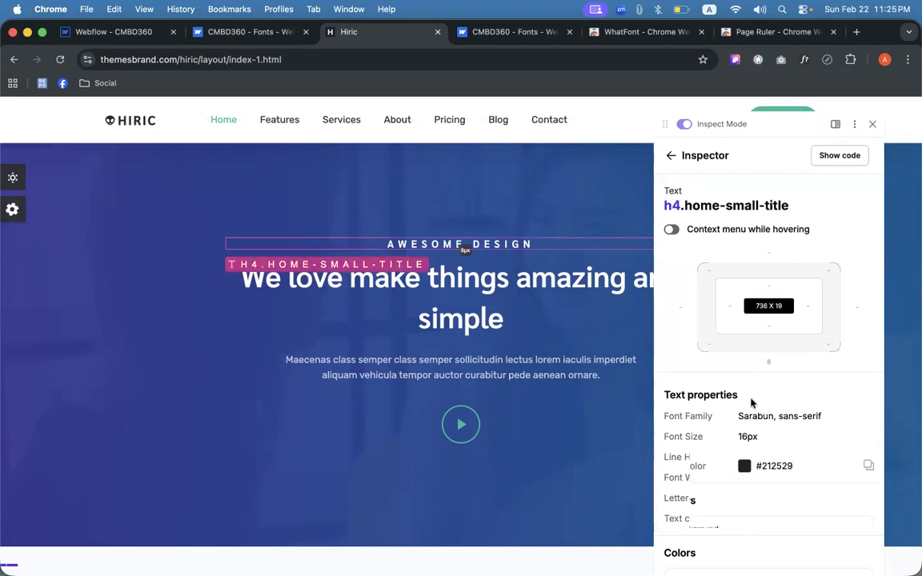
{"action": "scroll", "coordinate": [751, 403], "scroll_direction": "down", "scroll_amount": 3}
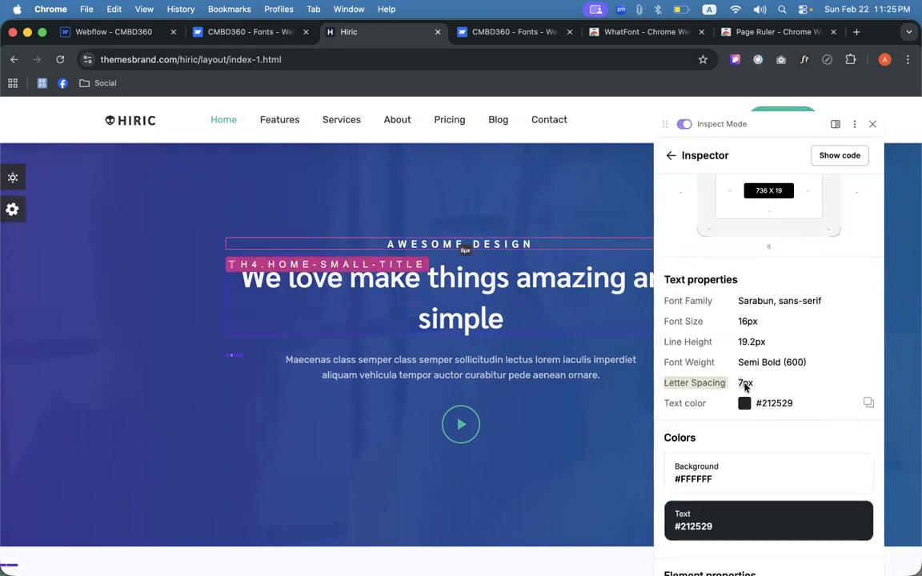
{"action": "left_click", "coordinate": [873, 124]}
- Back in Webflow, set the "Awesome Design" text's letter spacing to 7 px and select the hero heading
{"action": "left_click", "coordinate": [160, 24]}
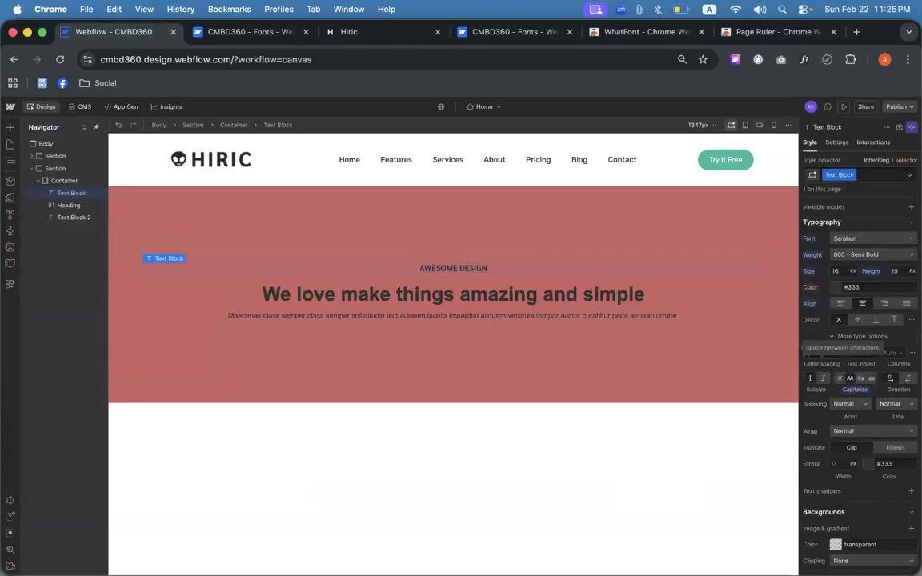
{"action": "left_click_drag", "start_coordinate": [812, 353], "coordinate": [784, 313]}
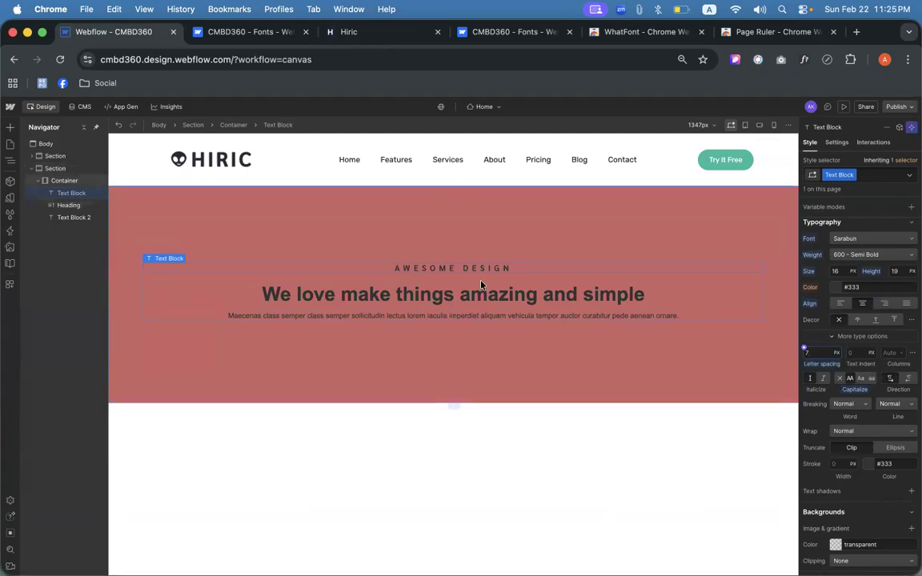
{"action": "left_click", "coordinate": [453, 298]}
- Close the extra Fonts settings tab and inspect the Hiric hero heading's font, size, line height and color with WhatFont
{"action": "left_click", "coordinate": [244, 32]}
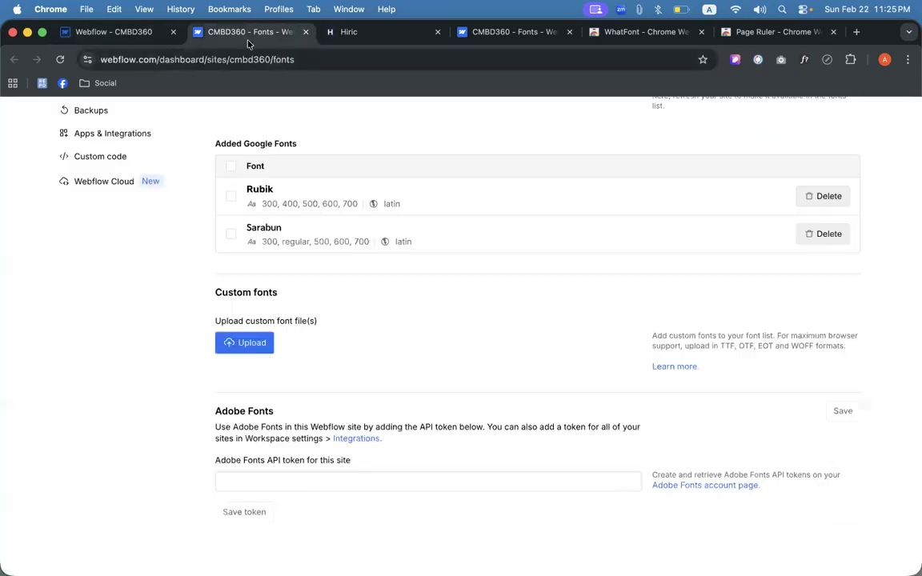
{"action": "left_click", "coordinate": [316, 36]}
{"action": "left_click", "coordinate": [304, 32]}
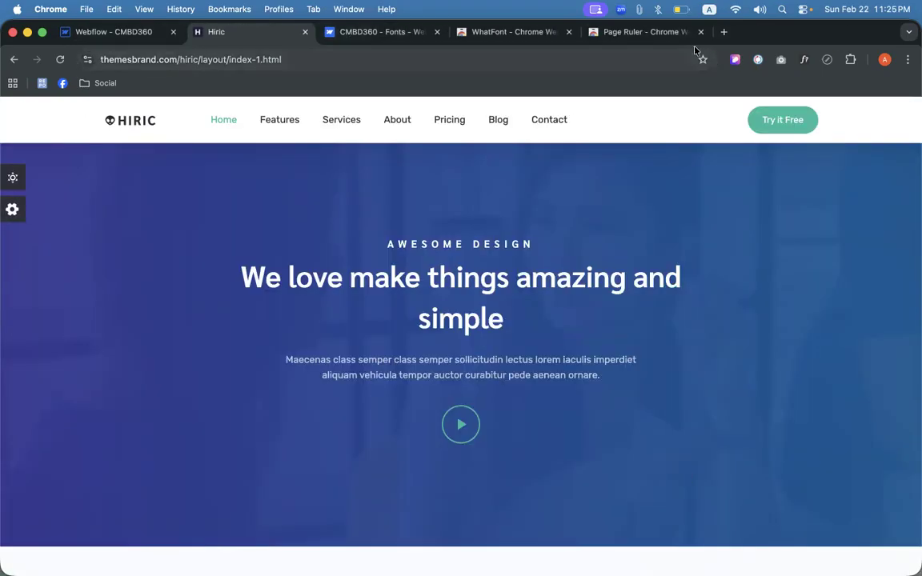
{"action": "left_click", "coordinate": [804, 59]}
{"action": "left_click", "coordinate": [479, 302]}
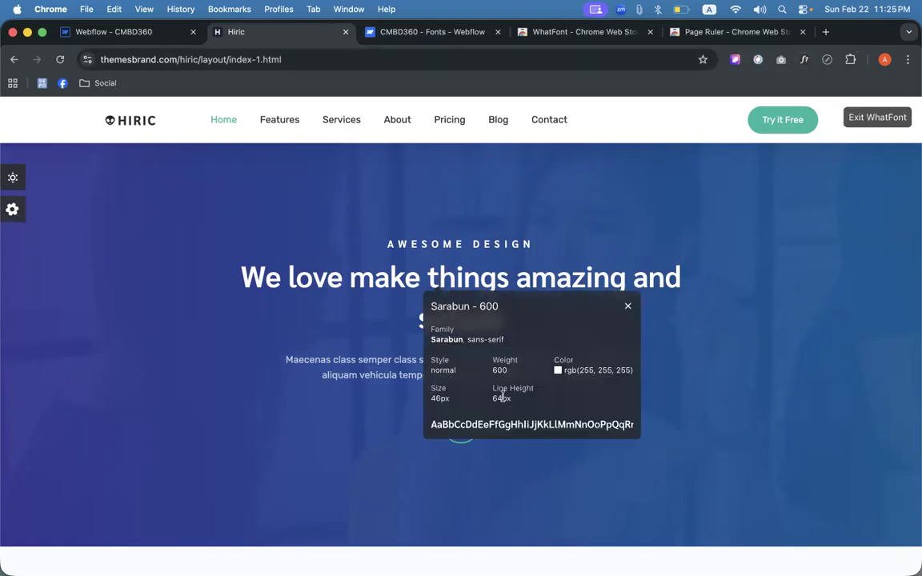
{"action": "left_click", "coordinate": [565, 372]}
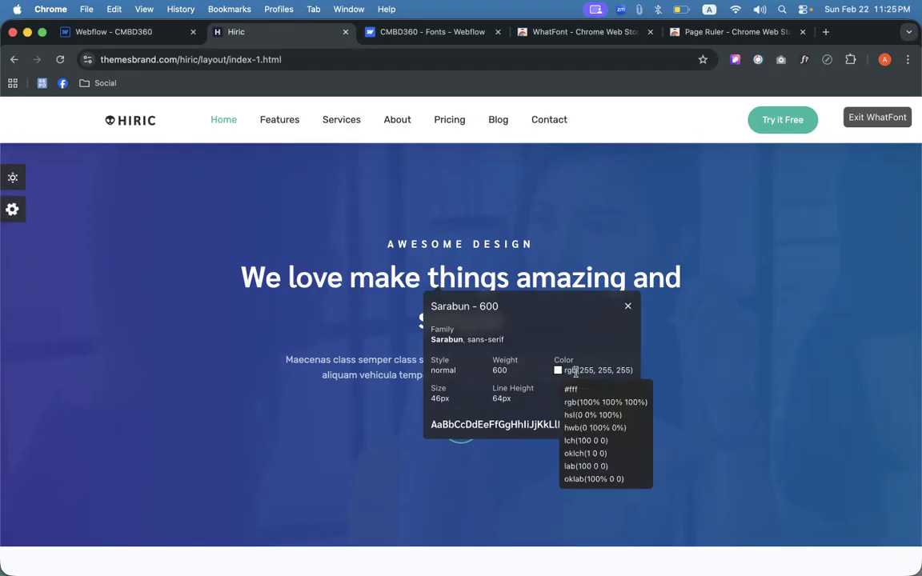
- Back in Webflow, set the hero heading's font to Sarabun, size to 64 px and weight to 600 - Semi Bold
{"action": "left_click", "coordinate": [112, 32]}
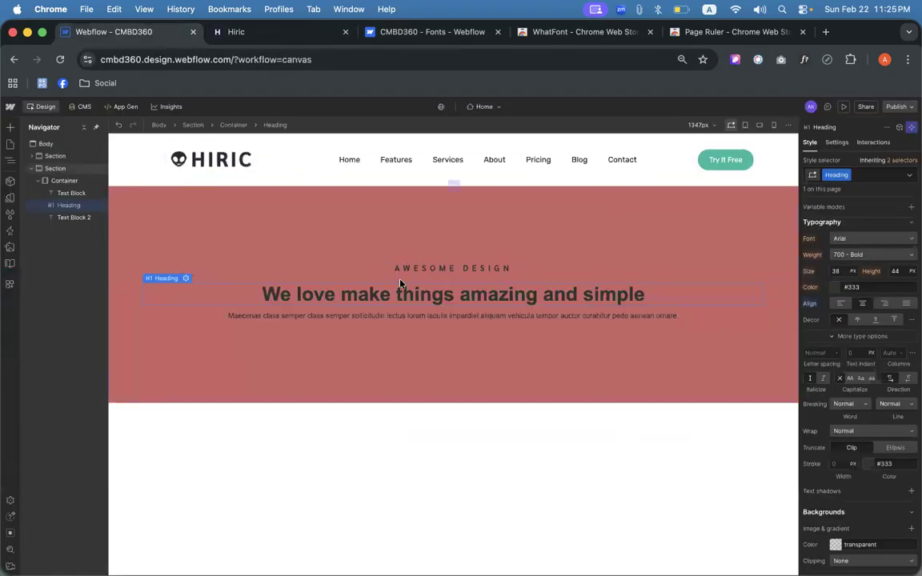
{"action": "left_click", "coordinate": [849, 229]}
{"action": "left_click", "coordinate": [845, 230]}
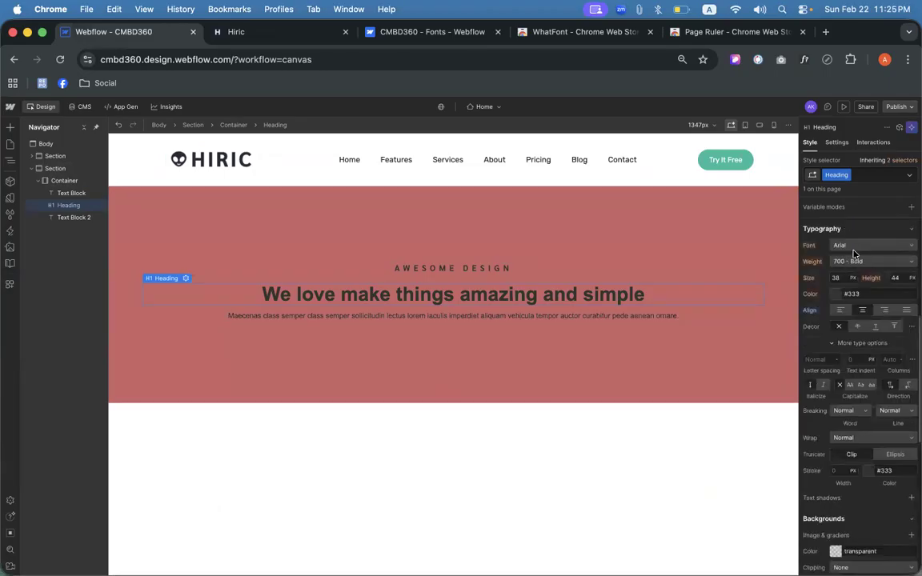
{"action": "left_click", "coordinate": [850, 245]}
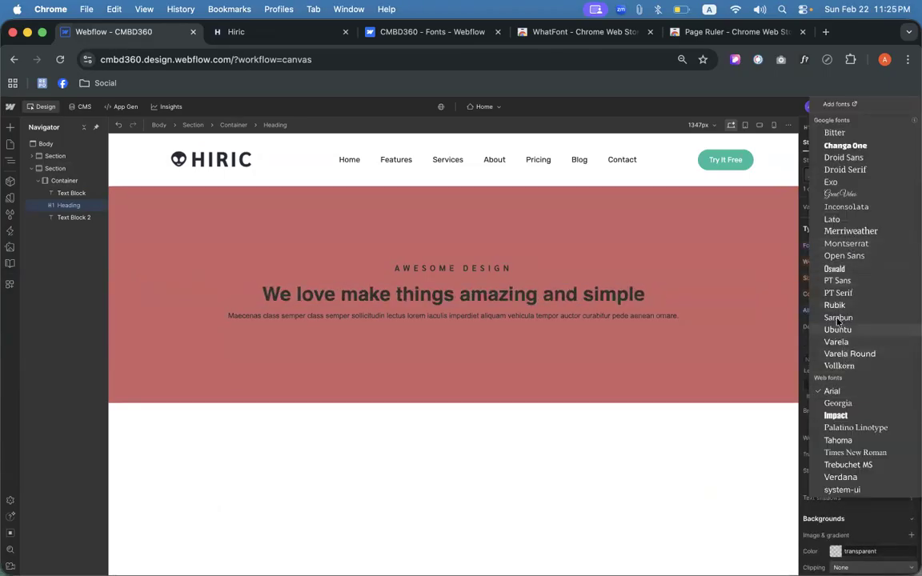
{"action": "left_click", "coordinate": [838, 318]}
{"action": "left_click", "coordinate": [840, 277]}
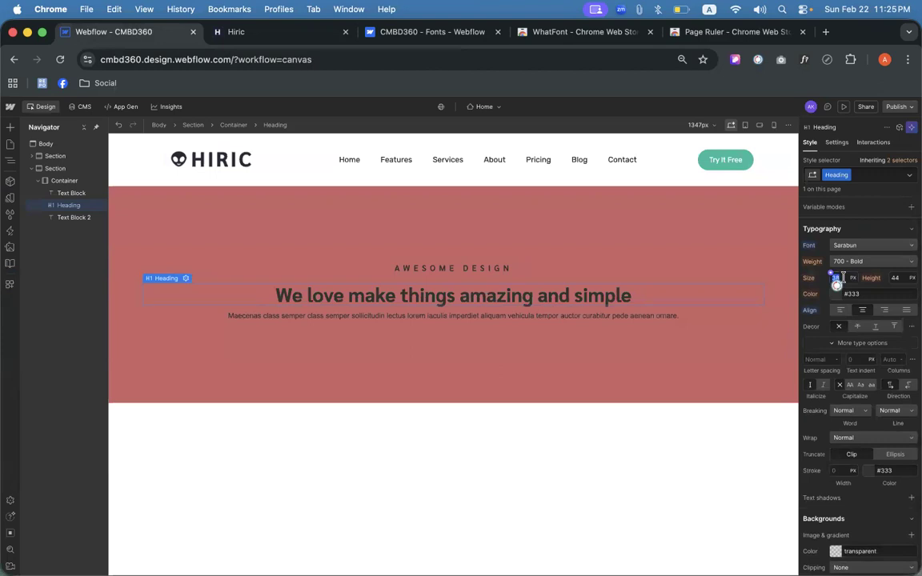
{"action": "type", "text": "64"}
{"action": "key", "text": "Return"}
{"action": "left_click", "coordinate": [868, 261]}
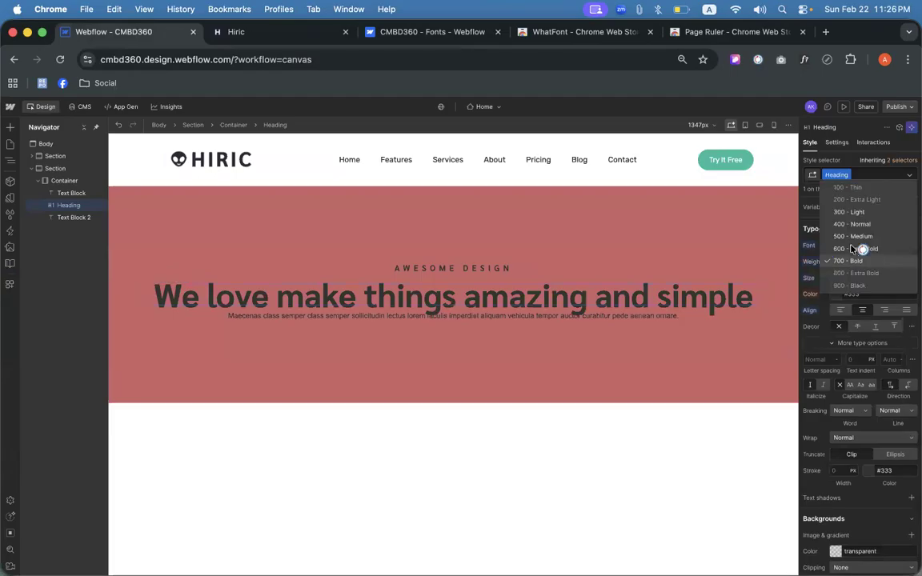
{"action": "left_click", "coordinate": [849, 248]}
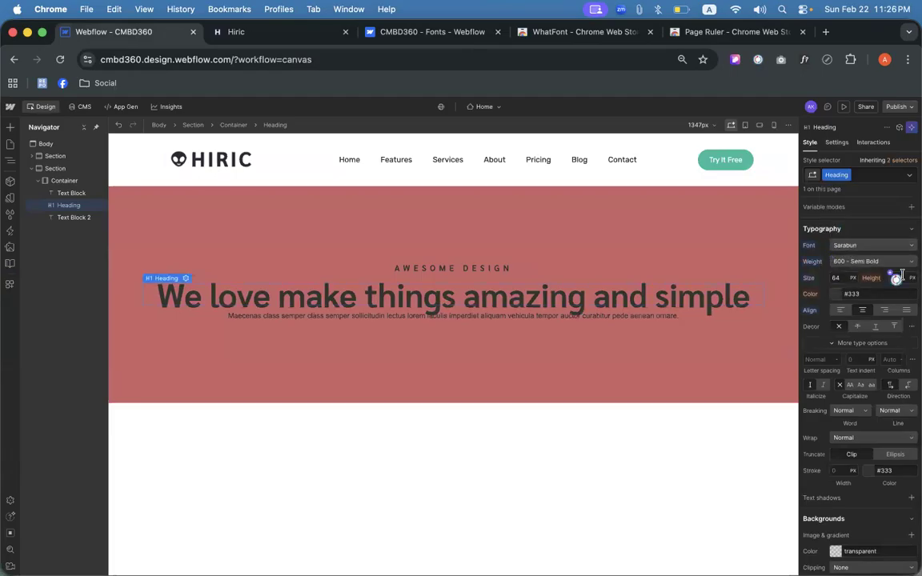
- Recheck the heading's size and line height on the Hiric page, and set the Webflow heading to size 46 px and line height 64 px
{"action": "type", "text": "44"}
{"action": "left_click", "coordinate": [253, 33]}
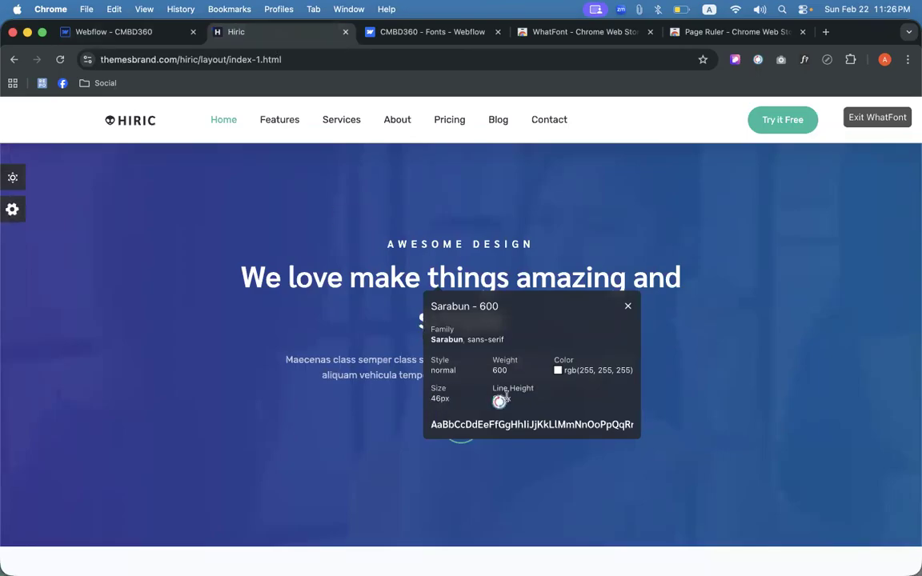
{"action": "left_click", "coordinate": [165, 31]}
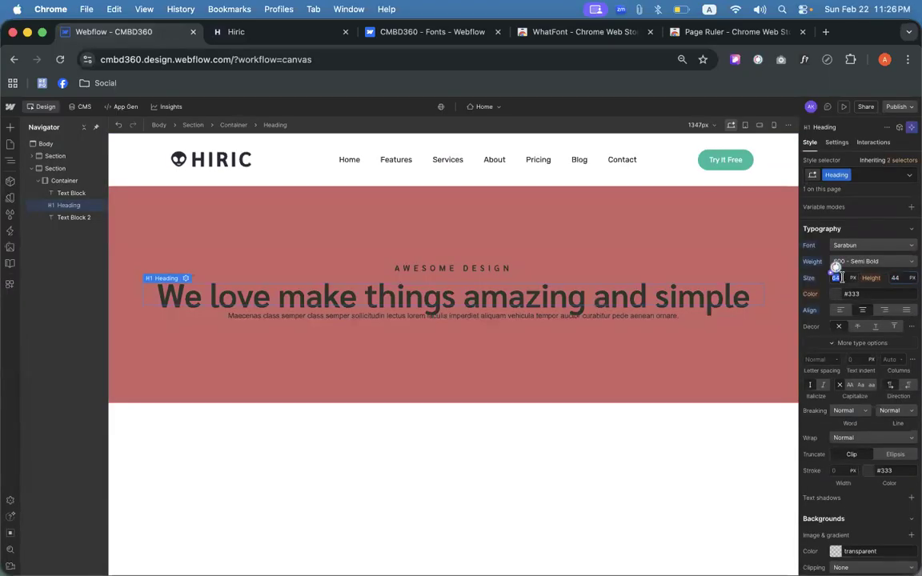
{"action": "left_click", "coordinate": [906, 277]}
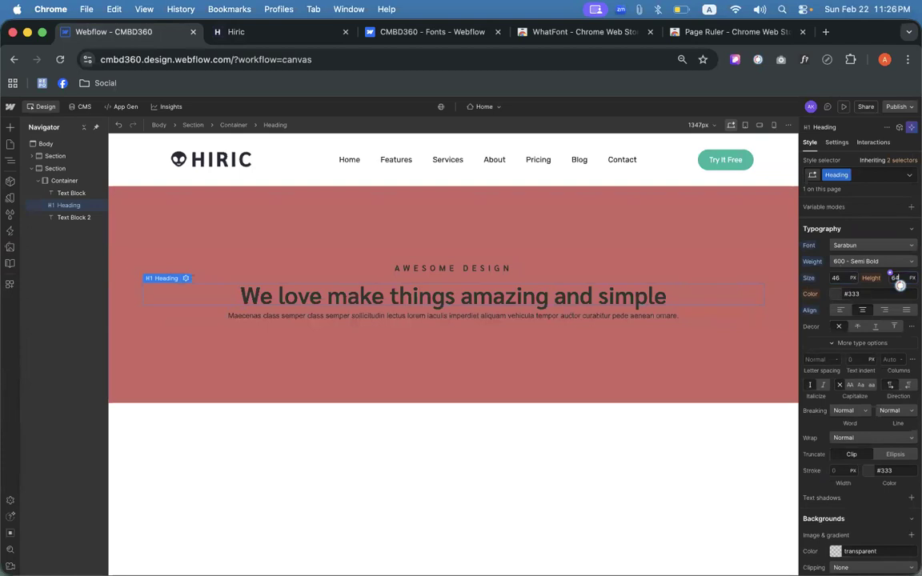
{"action": "type", "text": "64"}
{"action": "key", "text": "Return"}
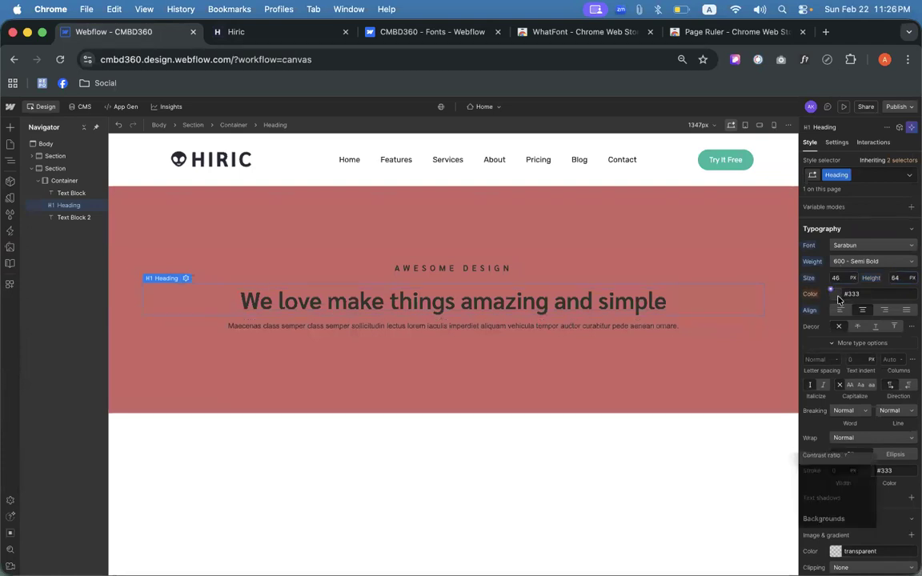
- Set the text color of both the hero heading and the "Awesome Design" text block to white
{"action": "left_click", "coordinate": [836, 294]}
{"action": "left_click", "coordinate": [803, 308]}
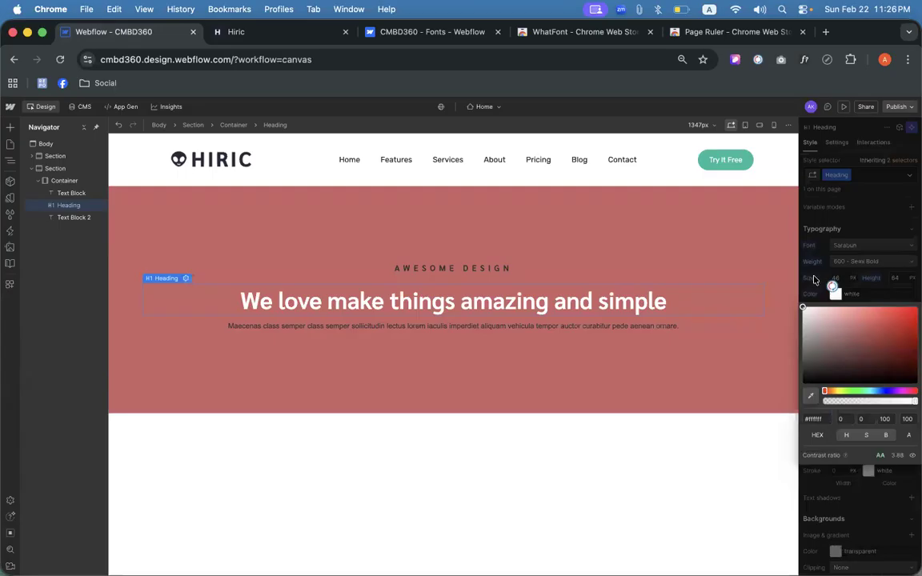
{"action": "left_click", "coordinate": [814, 279]}
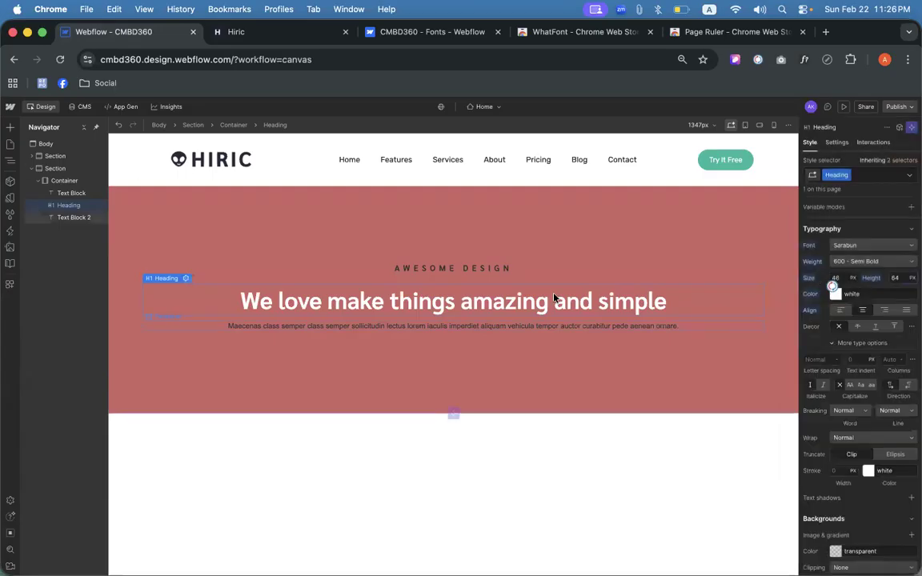
{"action": "left_click", "coordinate": [444, 269]}
{"action": "left_click", "coordinate": [836, 294]}
{"action": "left_click", "coordinate": [804, 307]}
{"action": "left_click", "coordinate": [817, 285]}
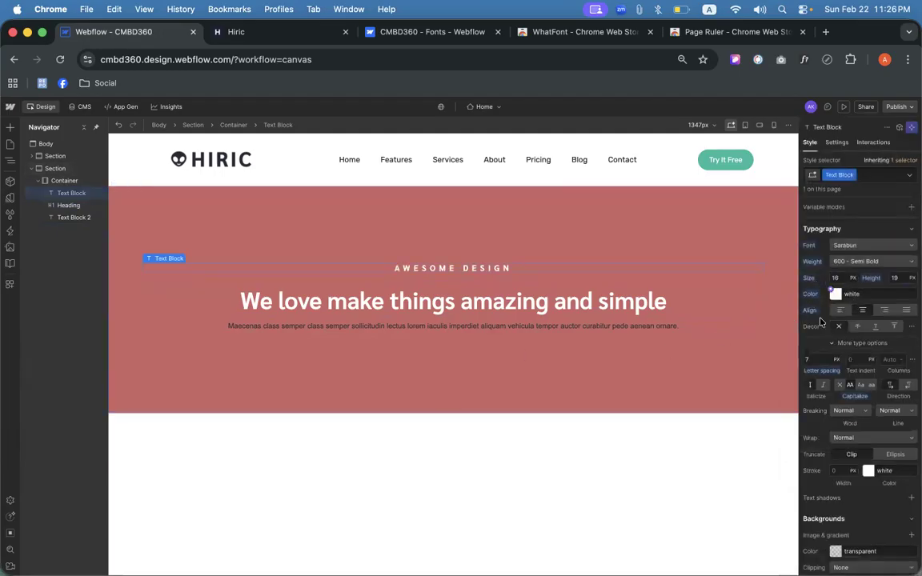
- Select the hero description in Webflow and inspect the matching description's typography on the Hiric page with WhatFont
{"action": "left_click", "coordinate": [452, 326]}
{"action": "left_click", "coordinate": [280, 36]}
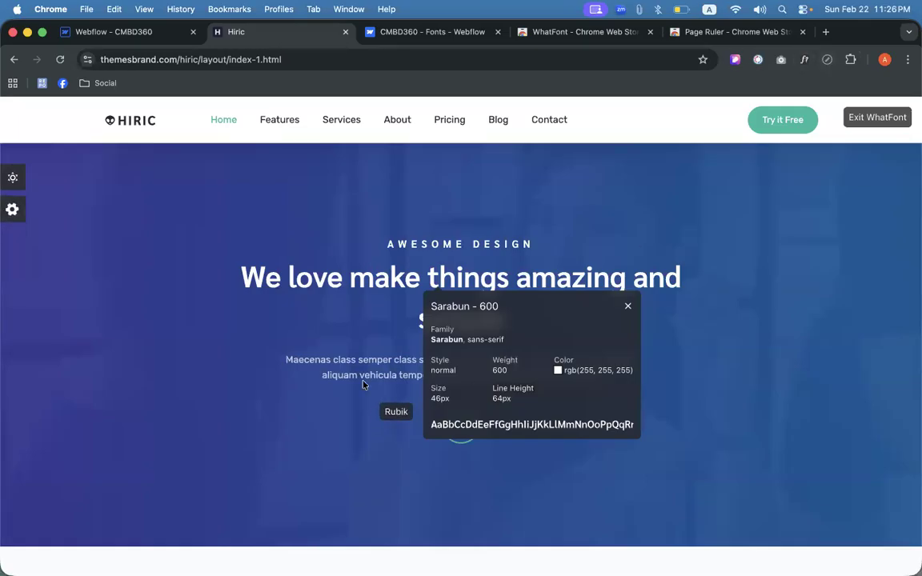
{"action": "left_click", "coordinate": [352, 361]}
{"action": "scroll", "coordinate": [376, 344], "scroll_direction": "down", "scroll_amount": 3}
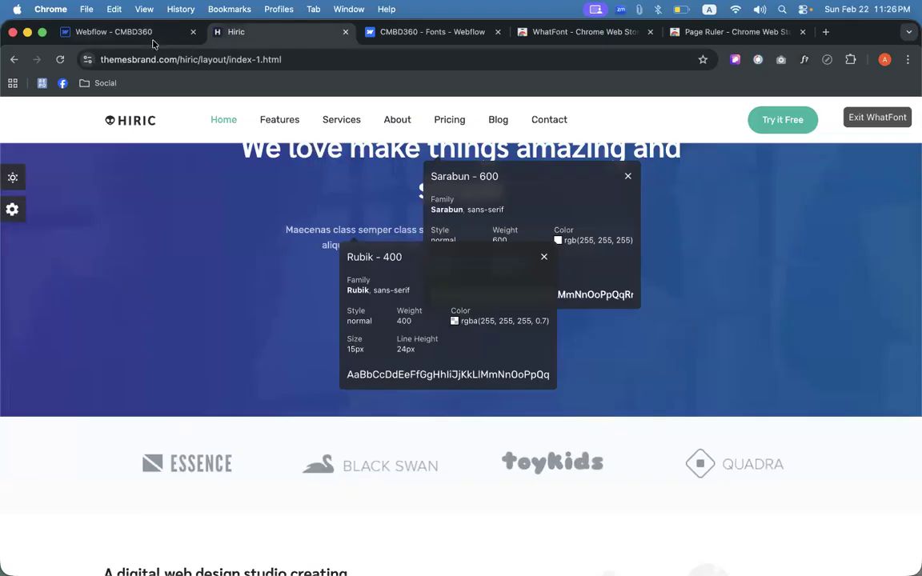
- In Webflow, set the hero description's font to Rubik, size to 15 px and line height to 24 px
{"action": "left_click", "coordinate": [113, 32]}
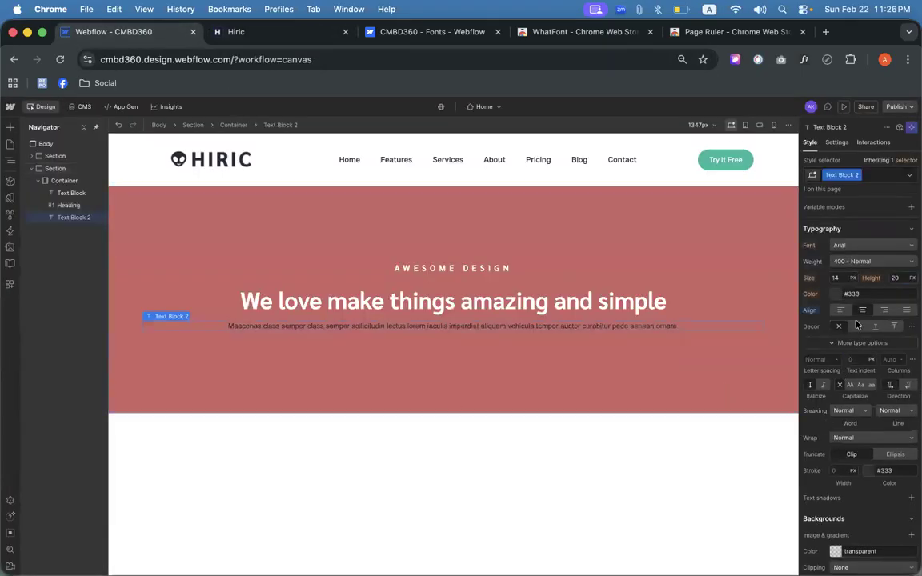
{"action": "left_click", "coordinate": [860, 245]}
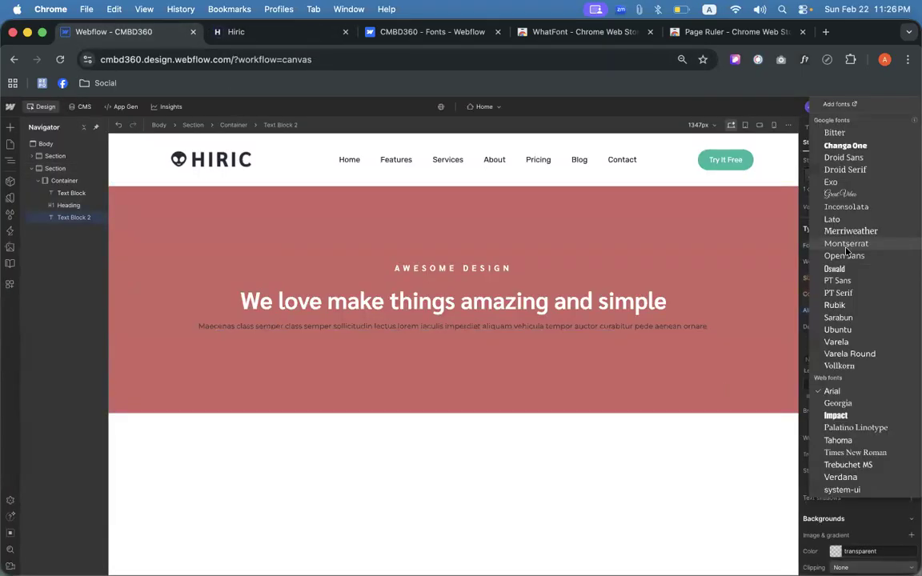
{"action": "left_click", "coordinate": [836, 304]}
{"action": "type", "text": "15"}
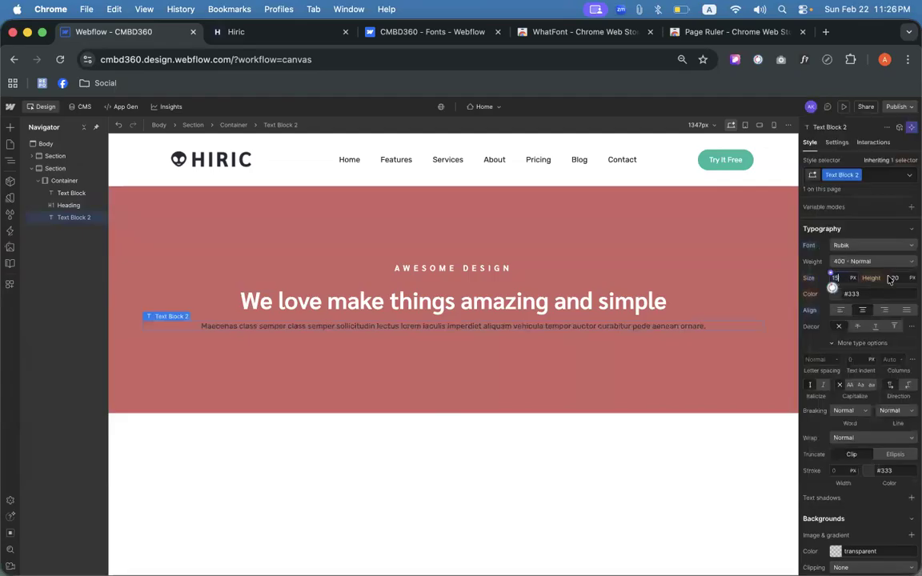
{"action": "type", "text": "24"}
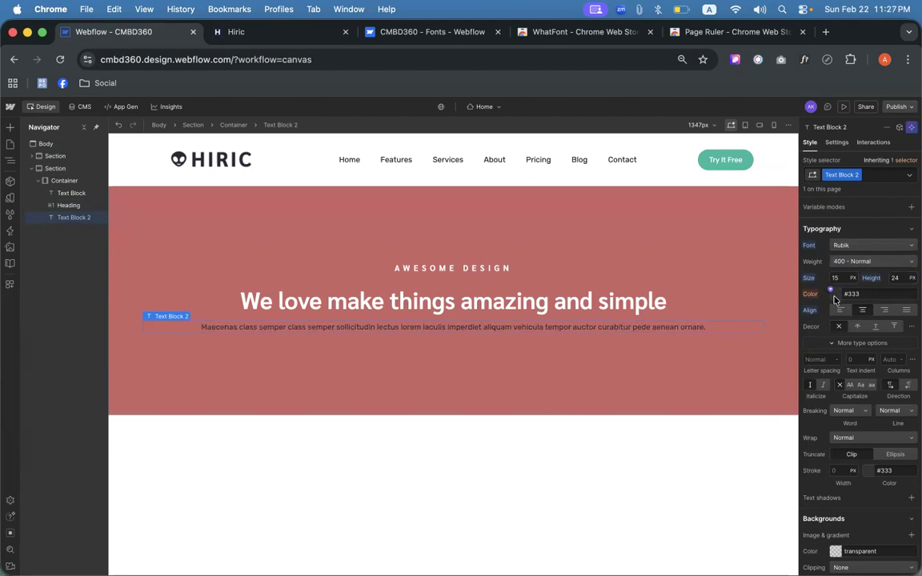
- Set the hero description's text color to white and dismiss the translation popup
{"action": "left_click", "coordinate": [835, 298]}
{"action": "left_click", "coordinate": [816, 324]}
{"action": "left_click_drag", "start_coordinate": [797, 299], "coordinate": [776, 276]}
{"action": "left_click", "coordinate": [817, 288]}
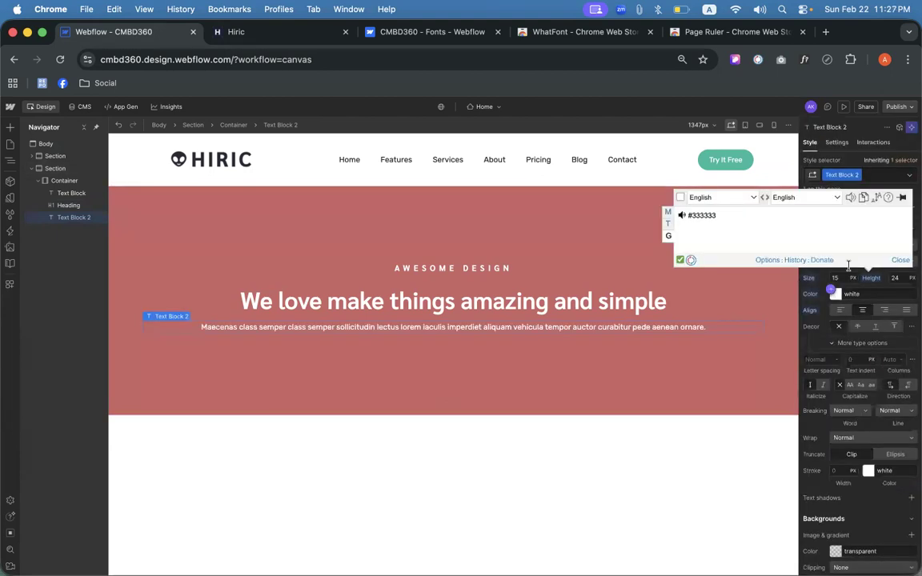
{"action": "left_click", "coordinate": [900, 261]}
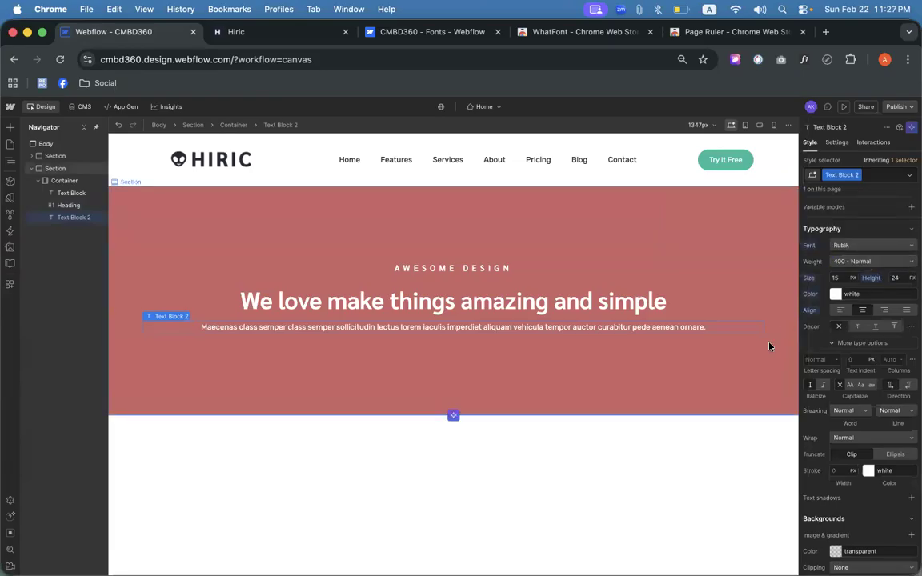
- Look up the description's color in WhatFont on the Hiric page, and set the Webflow description's color to rgba(255, 255, 255, 0.7)
{"action": "left_click", "coordinate": [248, 36]}
{"action": "scroll", "coordinate": [329, 261], "scroll_direction": "down", "scroll_amount": 1}
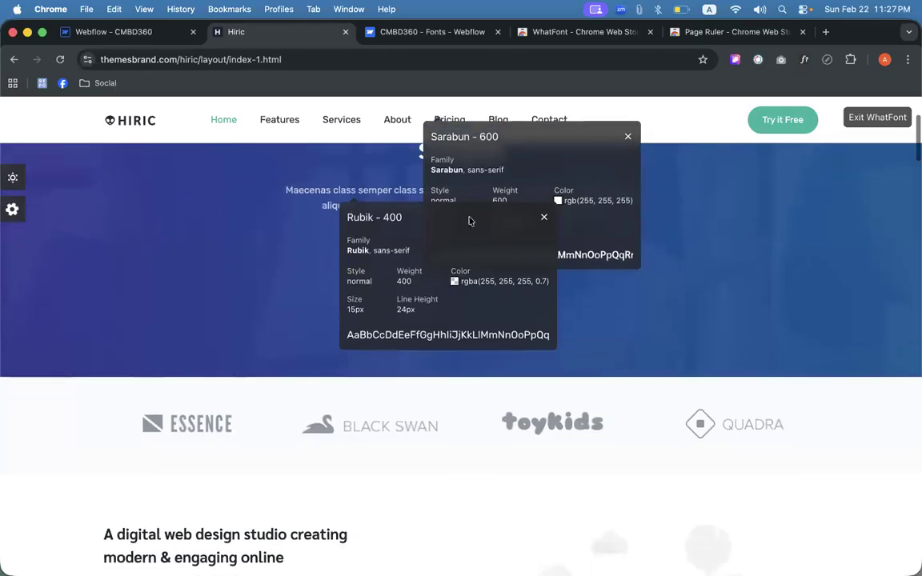
{"action": "left_click", "coordinate": [472, 285]}
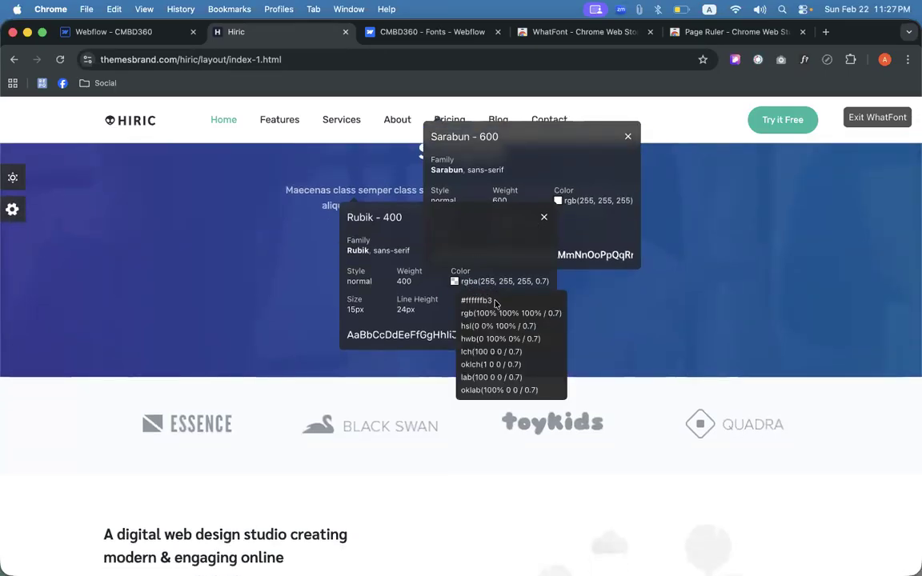
{"action": "left_click", "coordinate": [457, 302]}
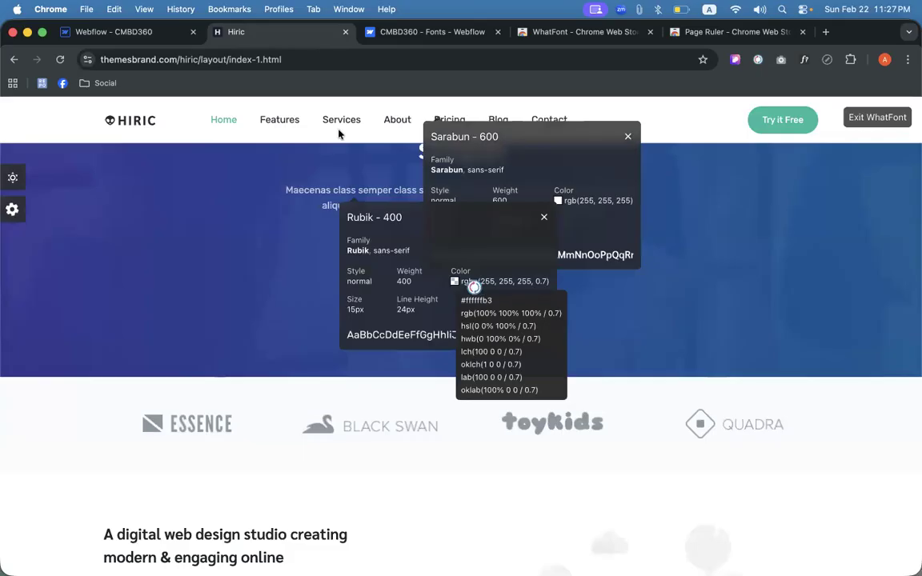
{"action": "left_click", "coordinate": [145, 33]}
{"action": "double_click", "coordinate": [861, 294]}
{"action": "type", "text": "rgba(255, 255, 255, 0.7)"}
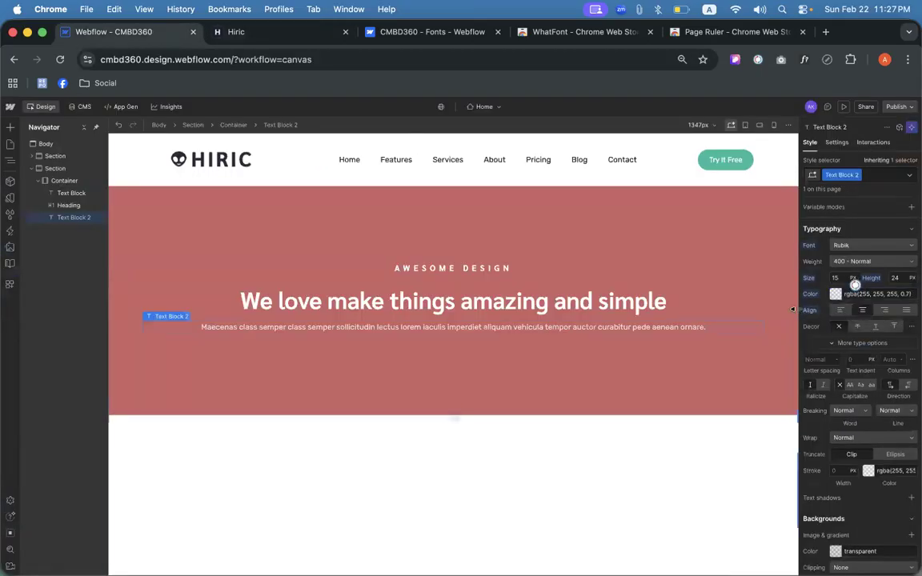
- On the Hiric page, close both font detail cards and exit WhatFont
{"action": "left_click", "coordinate": [242, 37]}
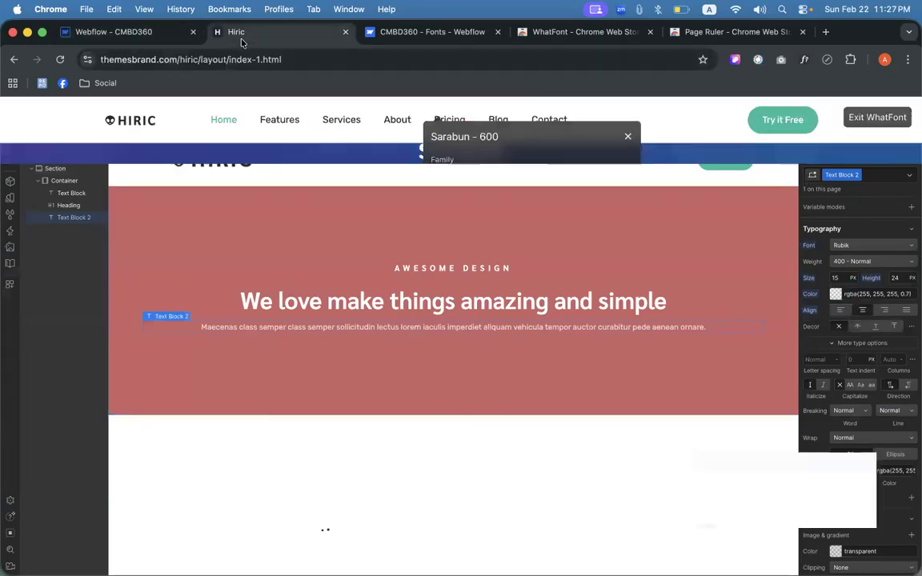
{"action": "left_click", "coordinate": [544, 217]}
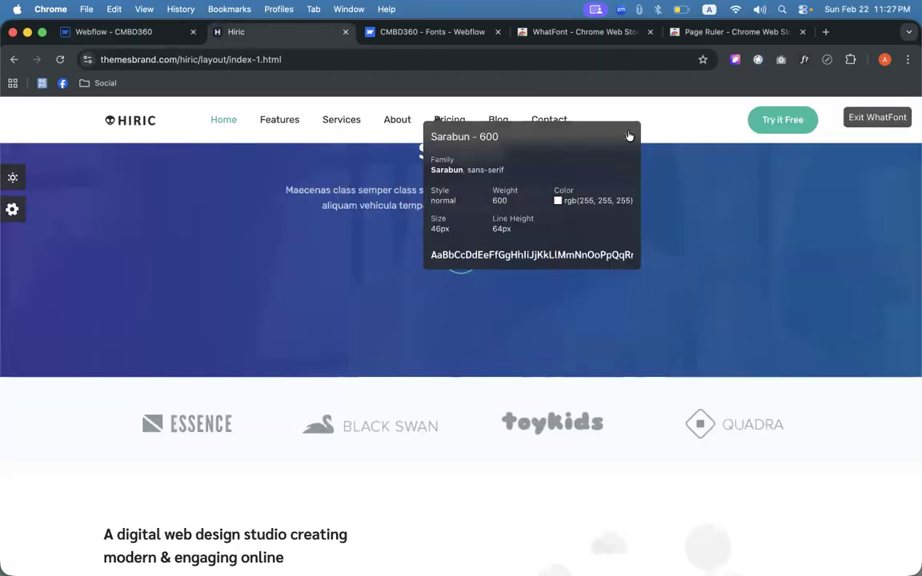
{"action": "left_click", "coordinate": [629, 136]}
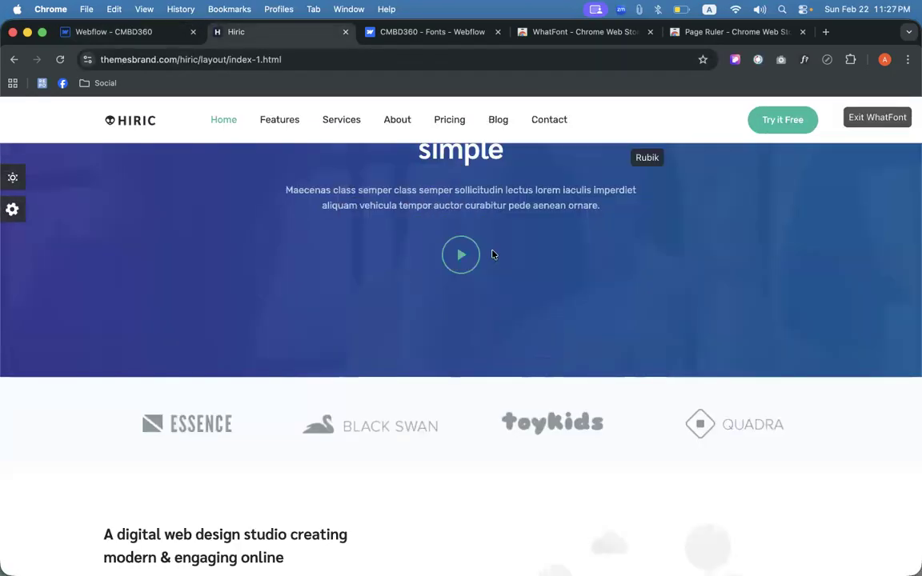
{"action": "left_click", "coordinate": [875, 116]}
{"action": "scroll", "coordinate": [582, 312], "scroll_direction": "up", "scroll_amount": 3}
- In Webflow, add an Image element to the hero section, directly below the container
{"action": "left_click", "coordinate": [121, 32]}
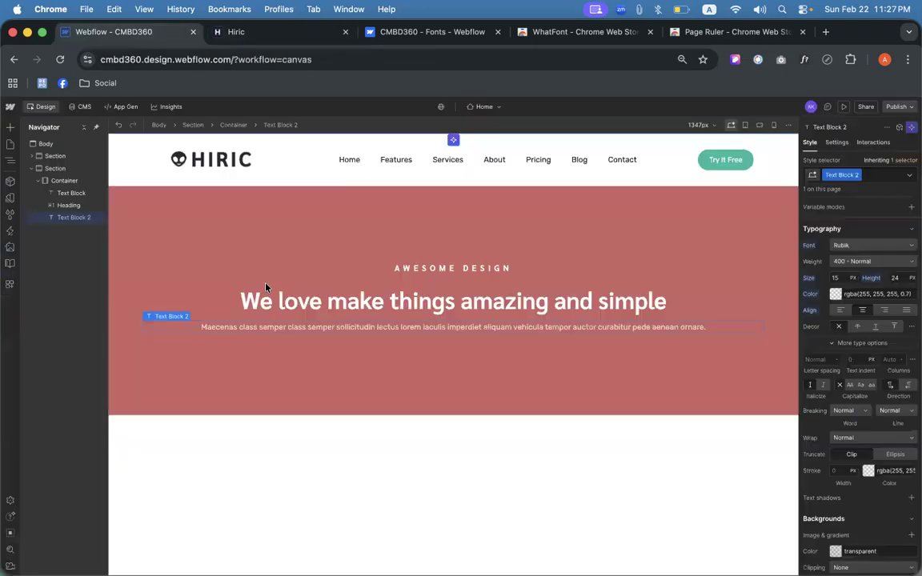
{"action": "left_click", "coordinate": [9, 128]}
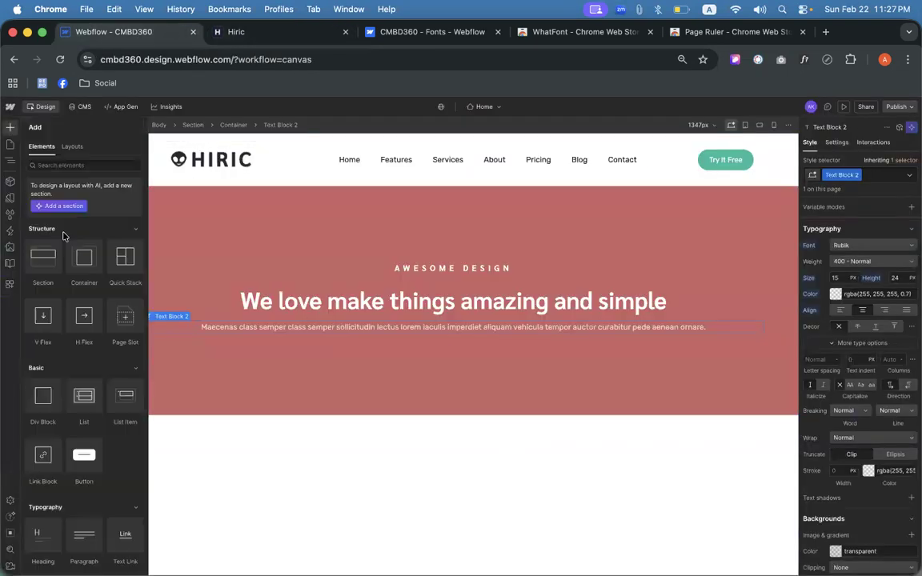
{"action": "scroll", "coordinate": [65, 448], "scroll_direction": "down", "scroll_amount": 10}
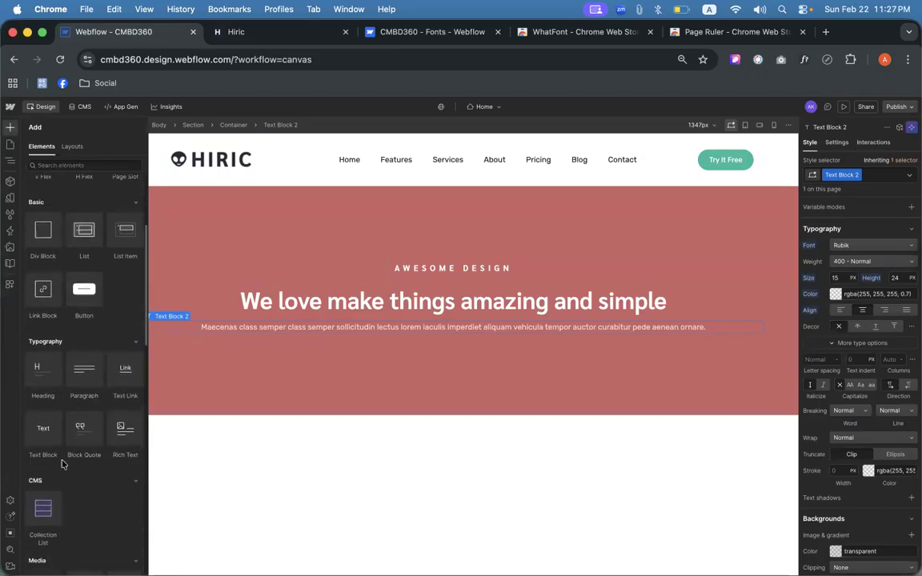
{"action": "left_click_drag", "start_coordinate": [44, 395], "coordinate": [484, 342]}
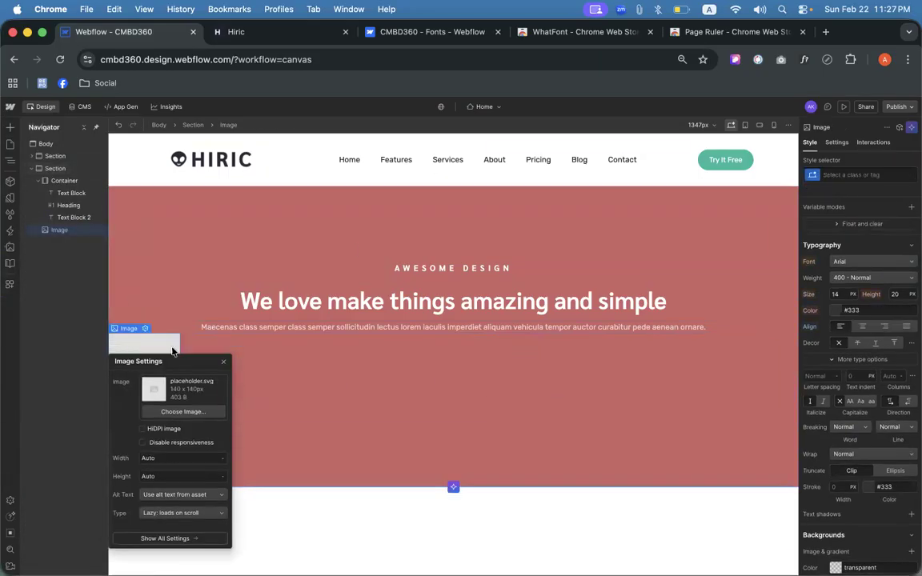
- Check the play button in the Hiric page's hero section and open a new browser tab beside that page
{"action": "left_click", "coordinate": [265, 29]}
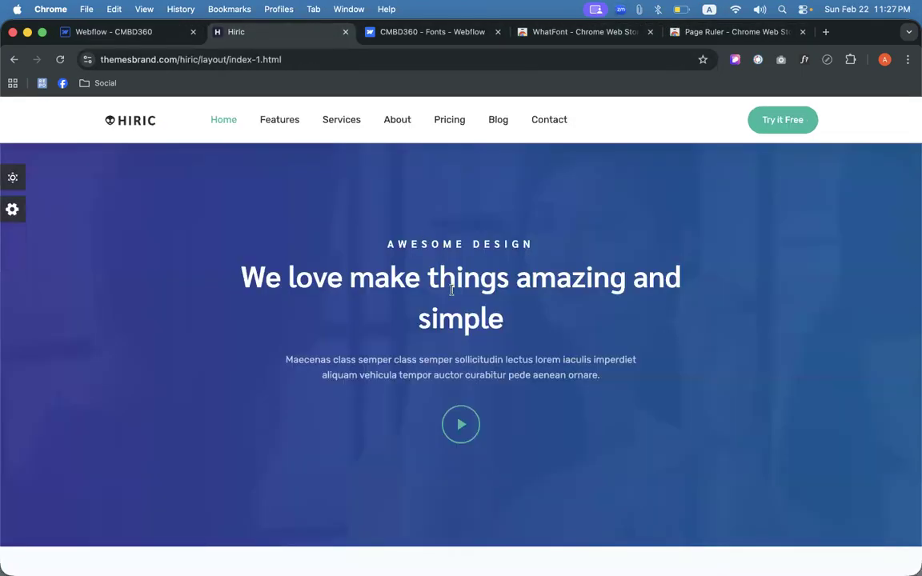
{"action": "right_click", "coordinate": [463, 428]}
{"action": "key", "text": "Escape"}
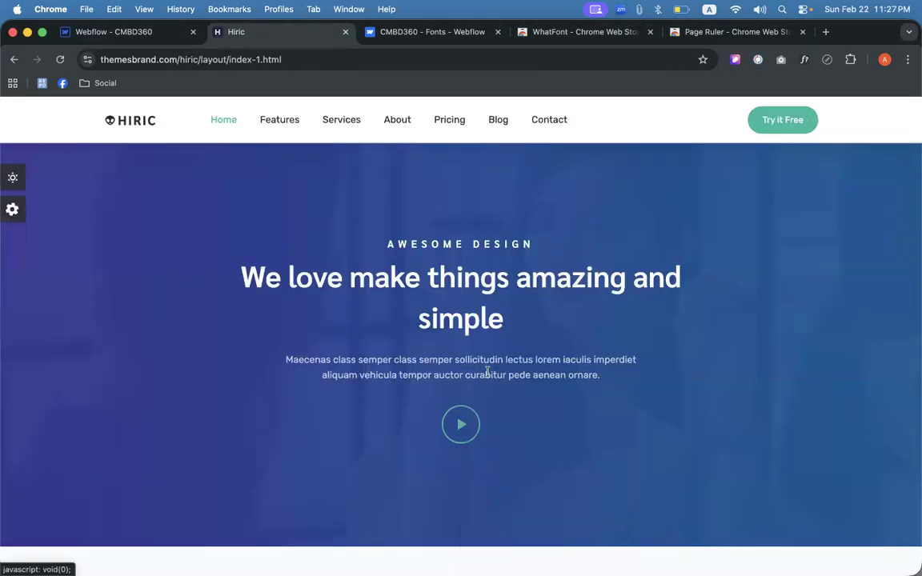
{"action": "right_click", "coordinate": [272, 37]}
{"action": "left_click", "coordinate": [281, 51]}
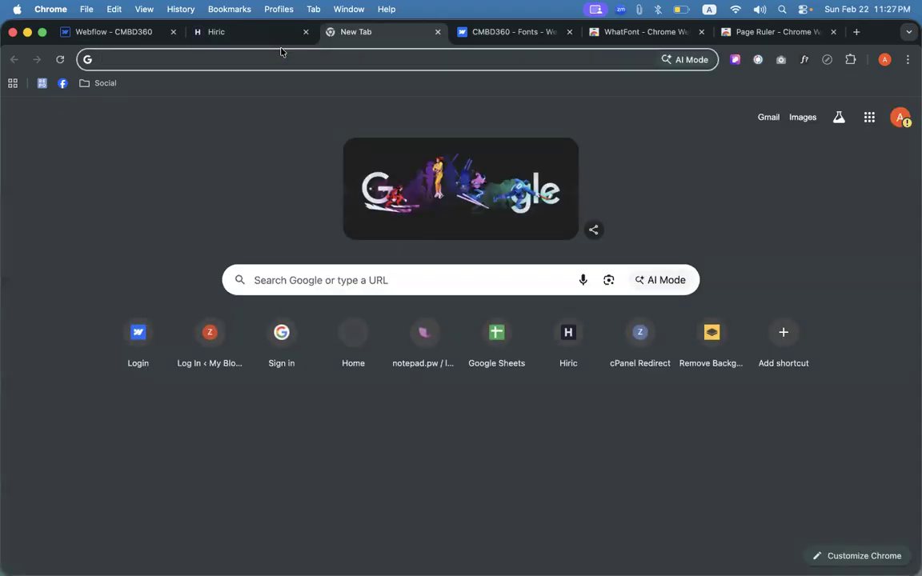
- Search the web for svgpro, and search for icons8 in another new browser tab
{"action": "type", "text": "svgpro"}
{"action": "key", "text": "Return"}
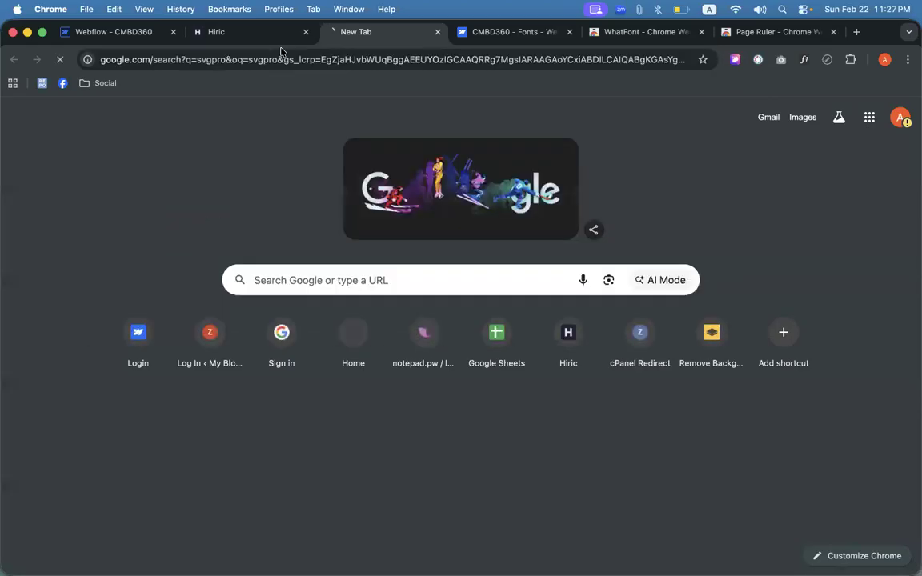
{"action": "right_click", "coordinate": [405, 33]}
{"action": "left_click", "coordinate": [412, 39]}
{"action": "type", "text": "ic"}
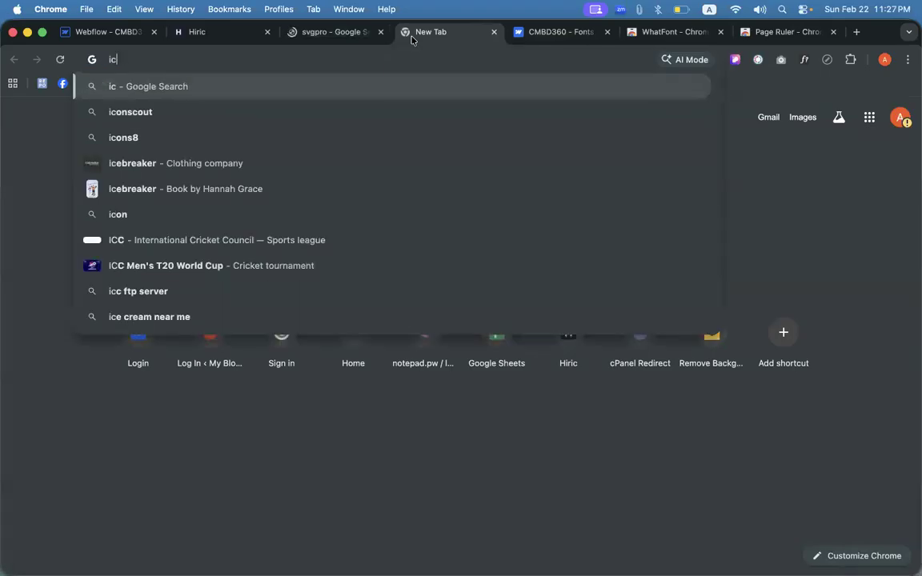
{"action": "type", "text": "ons8"}
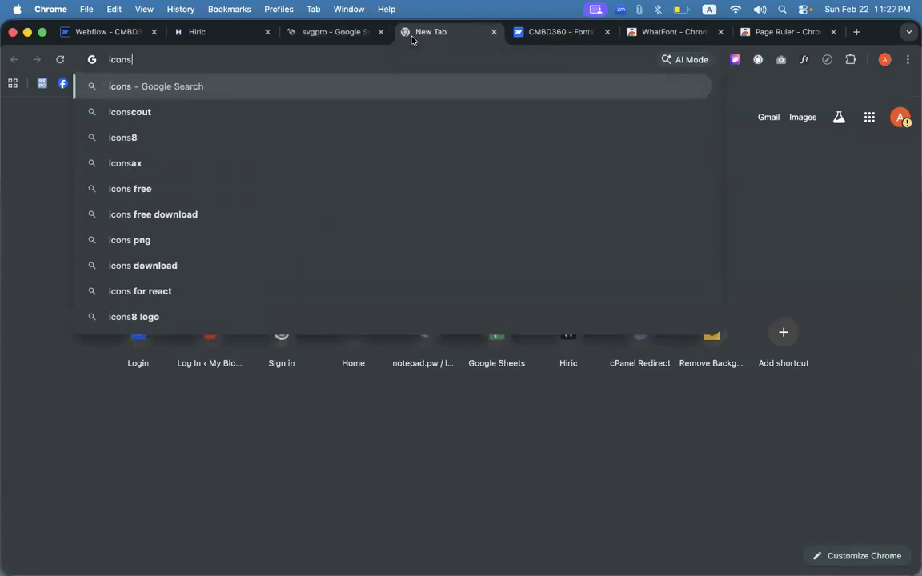
{"action": "key", "text": "Return"}
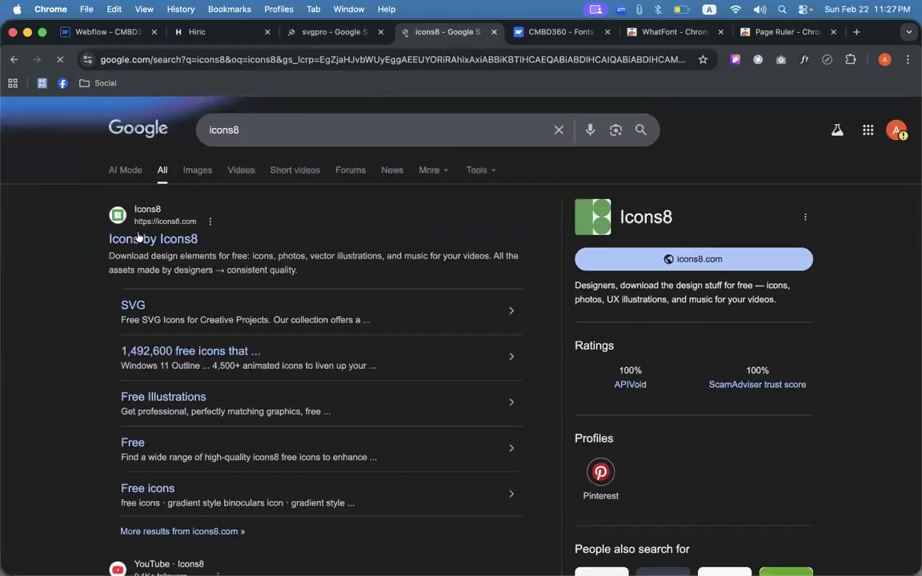
- Go to the SVG Repo site and search its vector library for "play"
{"action": "left_click", "coordinate": [334, 33]}
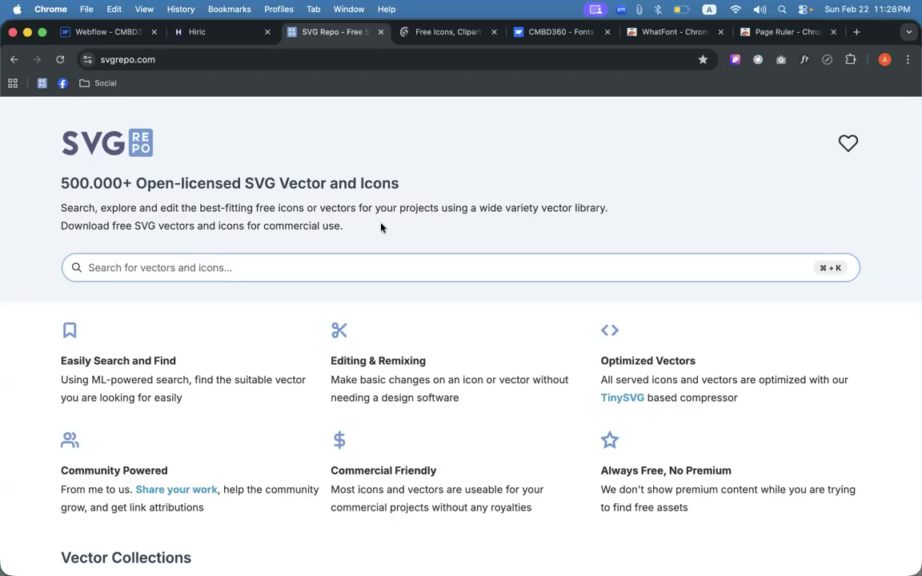
{"action": "left_click", "coordinate": [213, 269]}
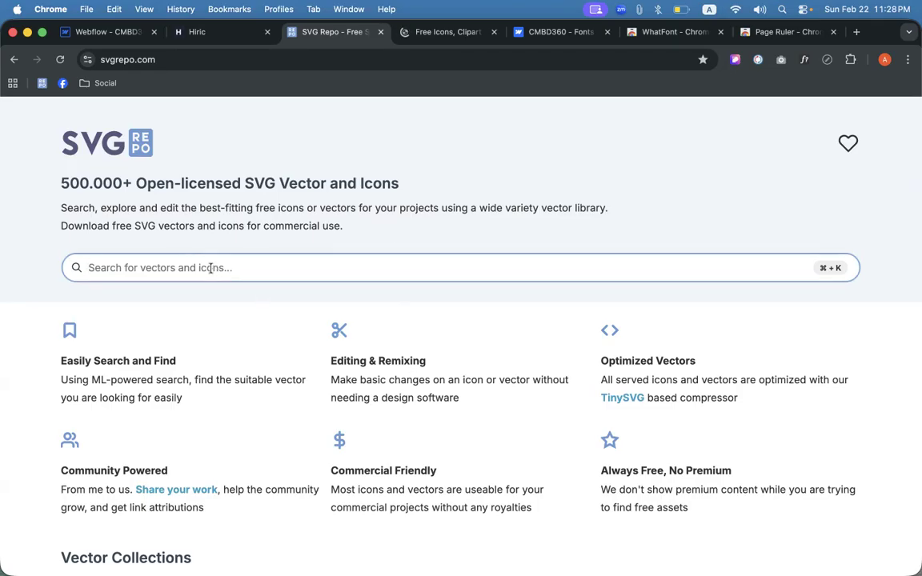
{"action": "type", "text": "play"}
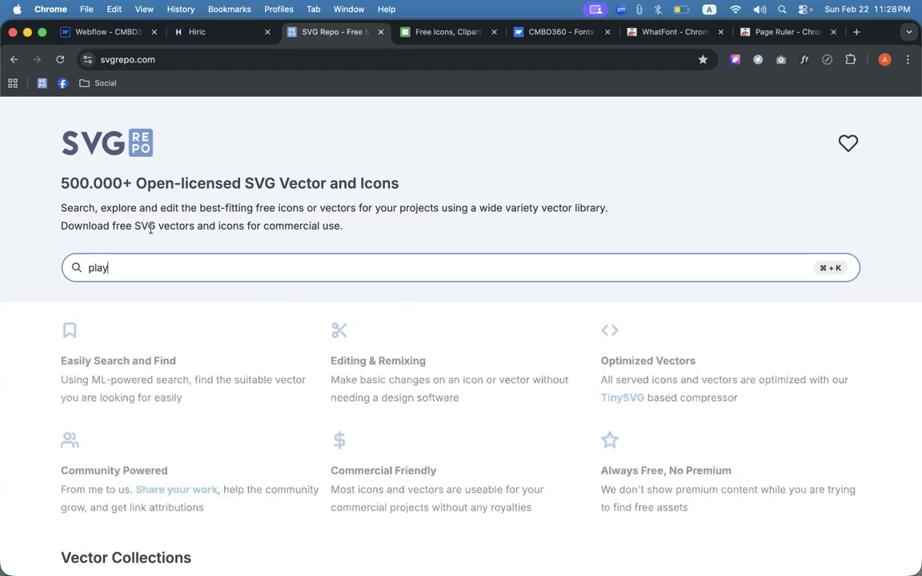
{"action": "key", "text": "Return"}
{"action": "scroll", "coordinate": [416, 291], "scroll_direction": "down", "scroll_amount": 4}
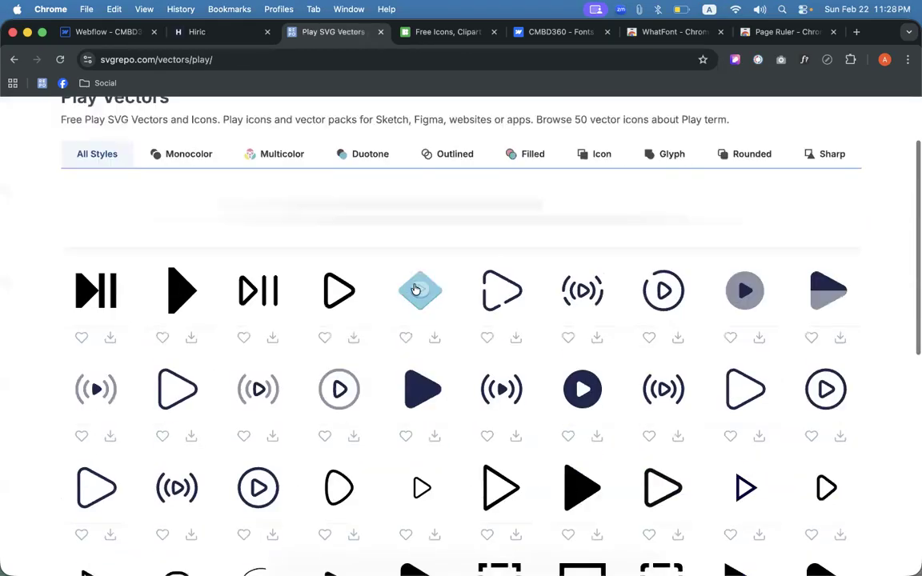
- Inspect the hero play button on the Hiric page with CSS Peeper, then exit the inspector and dismiss the video popup
{"action": "left_click", "coordinate": [202, 34]}
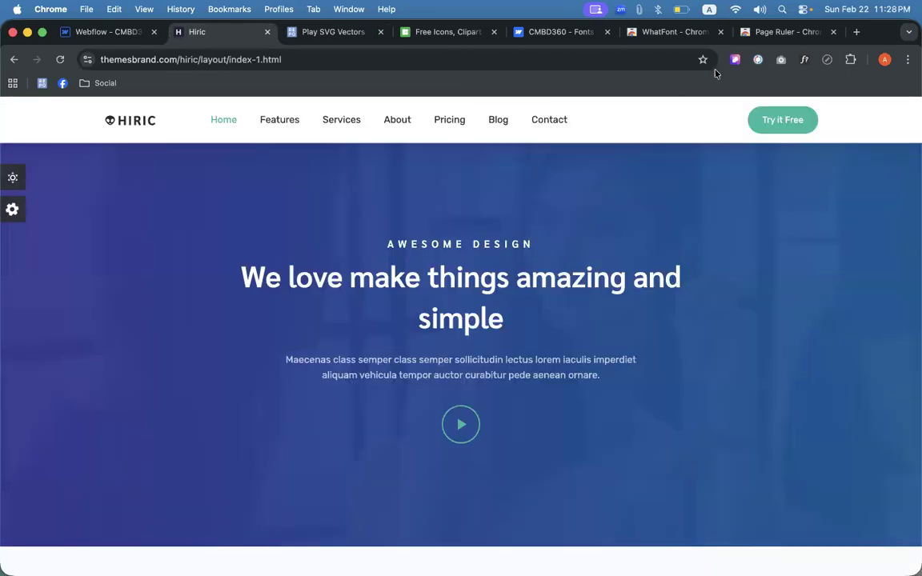
{"action": "left_click", "coordinate": [734, 59]}
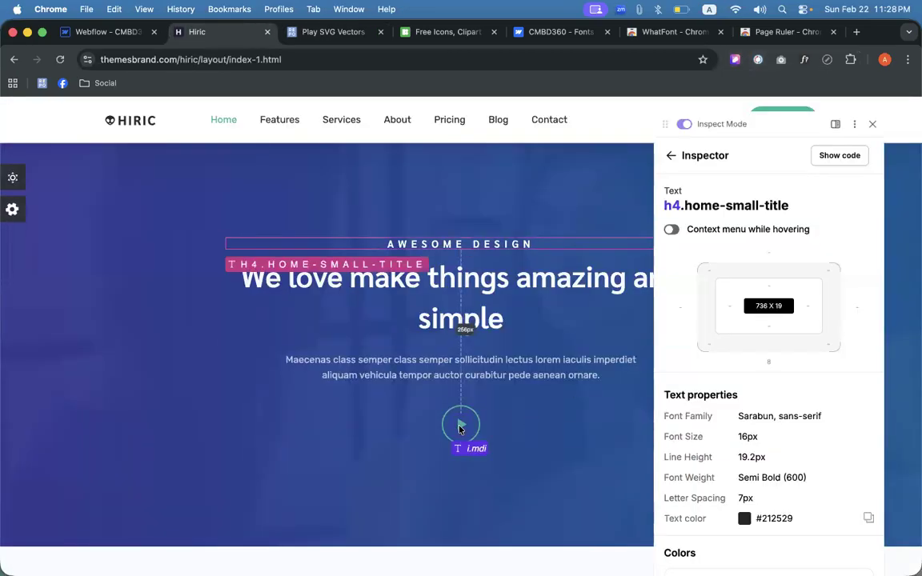
{"action": "left_click", "coordinate": [449, 421]}
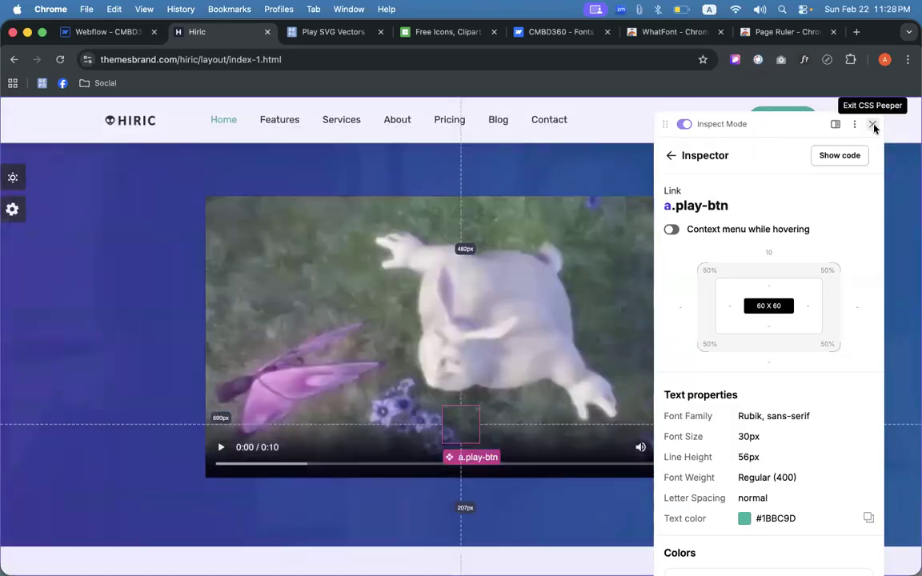
{"action": "left_click", "coordinate": [872, 124]}
{"action": "left_click", "coordinate": [750, 203]}
- Browse the play icons on SVG Repo and open the outlined Play Circle vector from Solar Linear Icons in the vector editor
{"action": "left_click", "coordinate": [328, 32]}
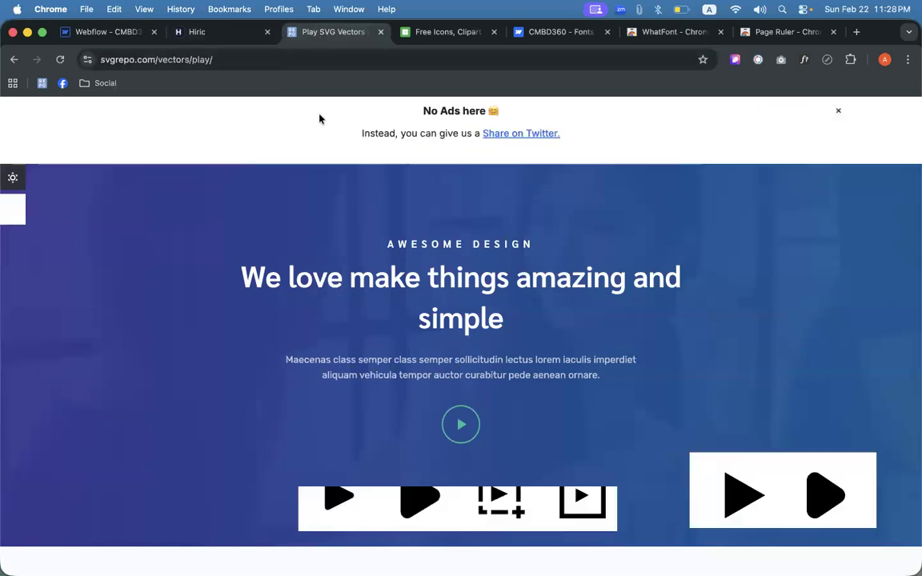
{"action": "scroll", "coordinate": [340, 263], "scroll_direction": "down", "scroll_amount": 2}
{"action": "scroll", "coordinate": [353, 272], "scroll_direction": "down", "scroll_amount": 5}
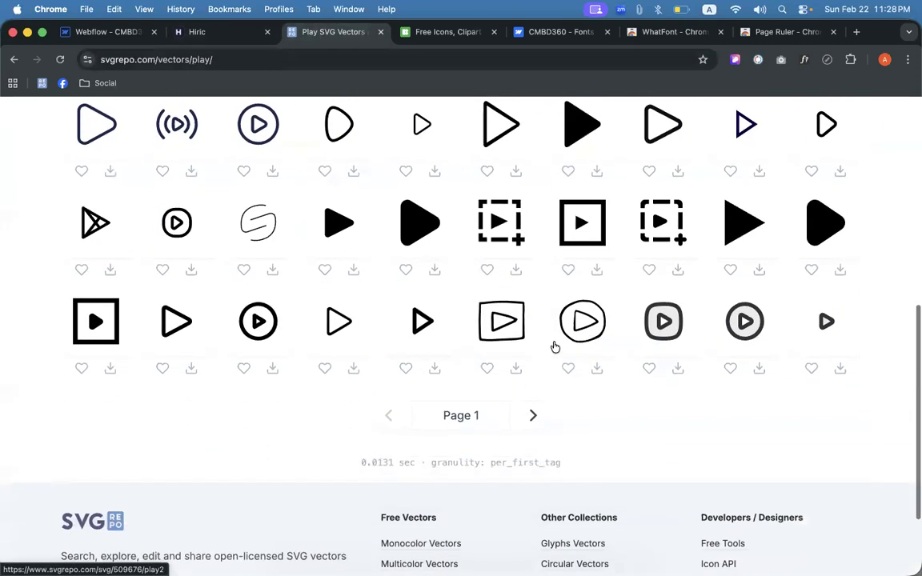
{"action": "scroll", "coordinate": [252, 388], "scroll_direction": "down", "scroll_amount": 1}
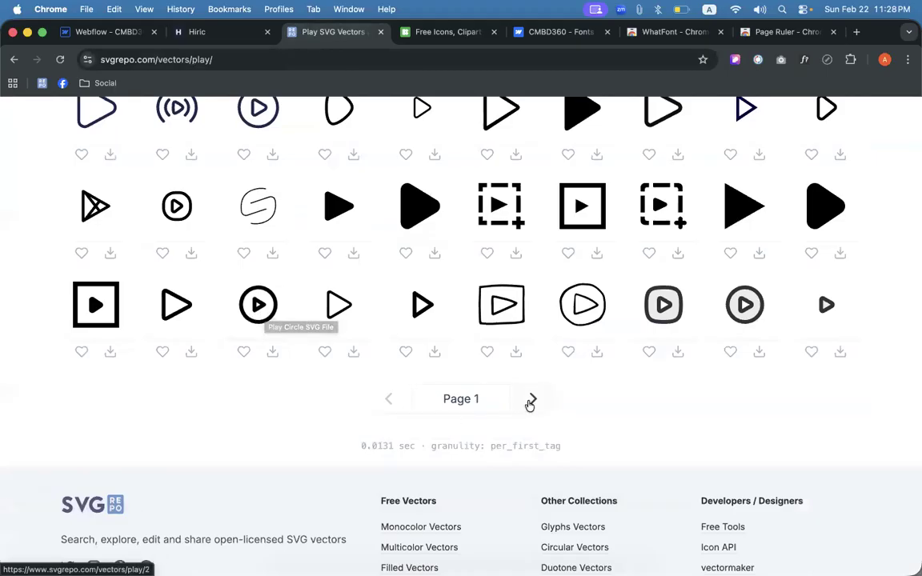
{"action": "scroll", "coordinate": [398, 385], "scroll_direction": "up", "scroll_amount": 1}
{"action": "scroll", "coordinate": [398, 385], "scroll_direction": "up", "scroll_amount": 2}
{"action": "scroll", "coordinate": [368, 356], "scroll_direction": "down", "scroll_amount": 3}
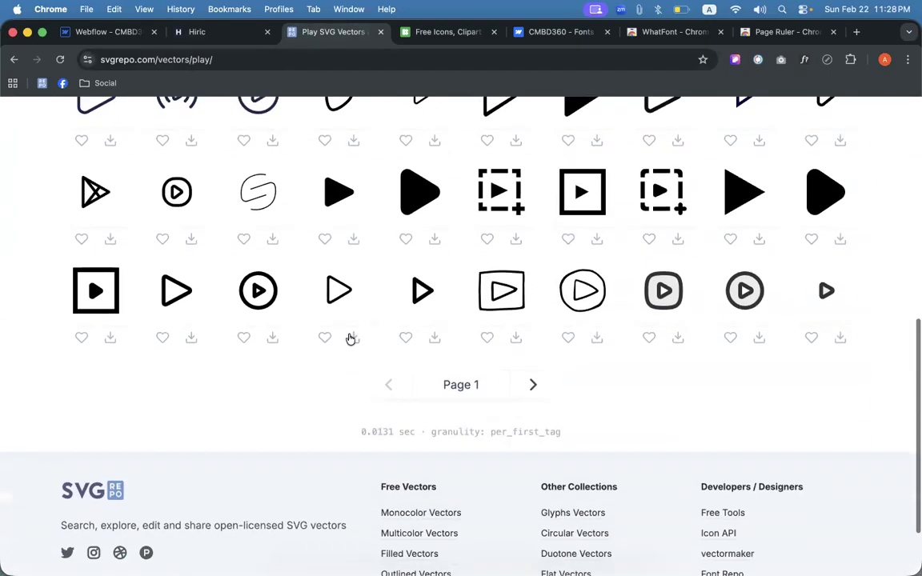
{"action": "scroll", "coordinate": [333, 320], "scroll_direction": "up", "scroll_amount": 4}
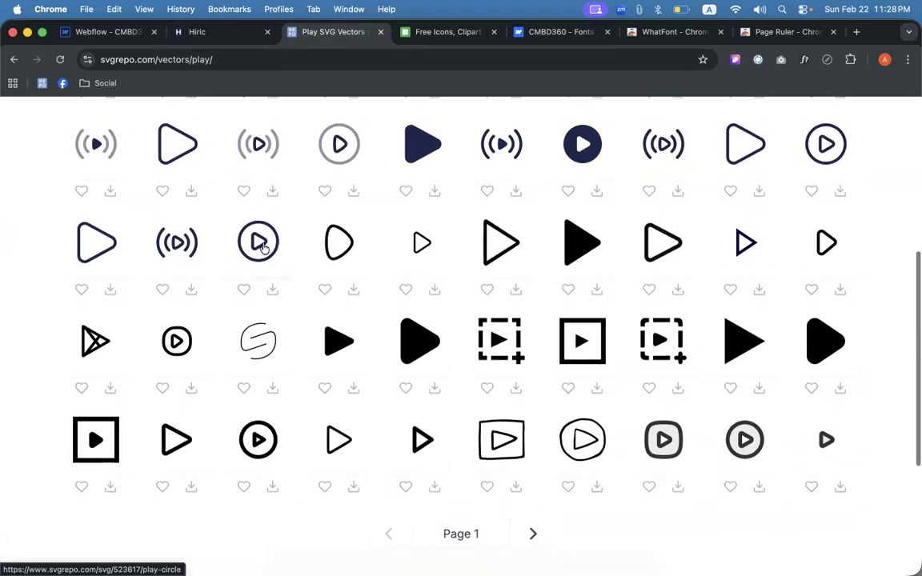
{"action": "scroll", "coordinate": [264, 248], "scroll_direction": "up", "scroll_amount": 5}
{"action": "left_click", "coordinate": [825, 254]}
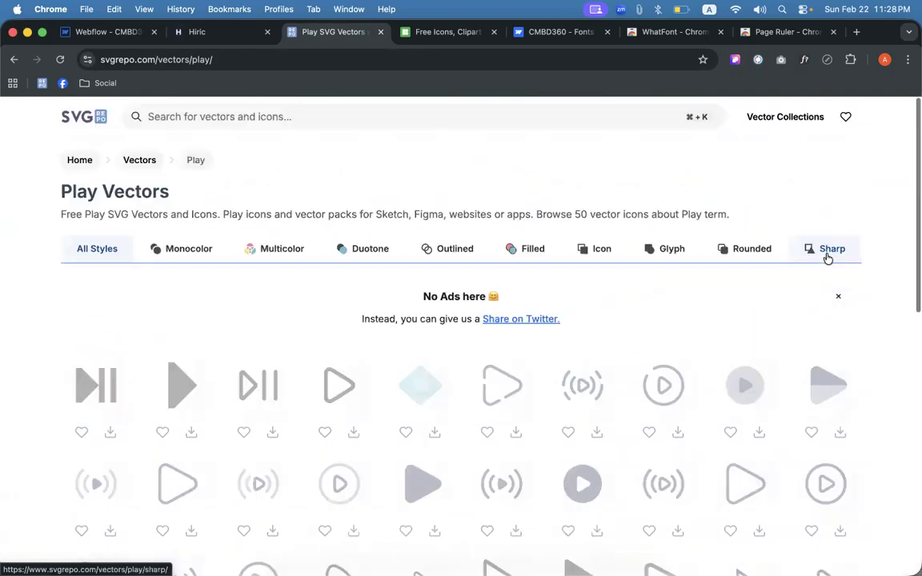
{"action": "scroll", "coordinate": [449, 330], "scroll_direction": "down", "scroll_amount": 2}
{"action": "left_click", "coordinate": [418, 294]}
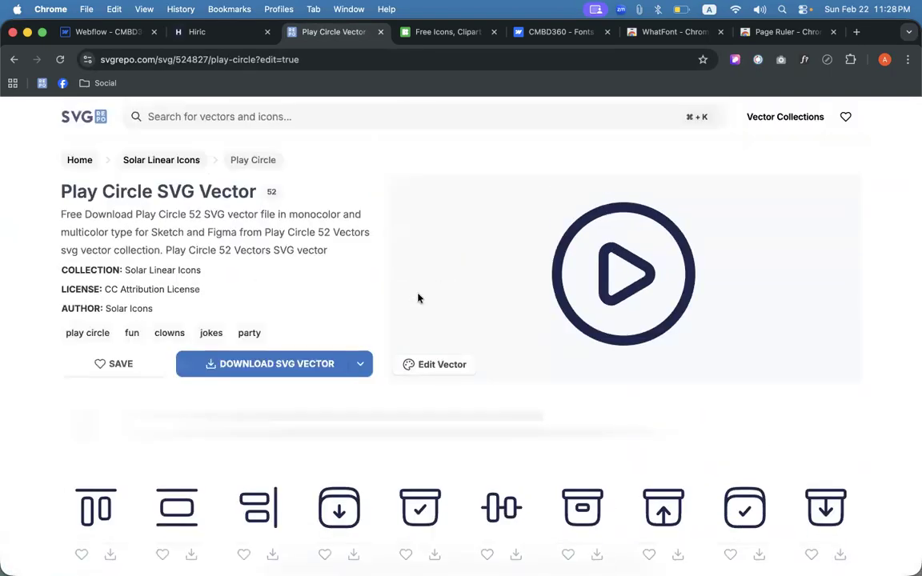
{"action": "left_click", "coordinate": [437, 368]}
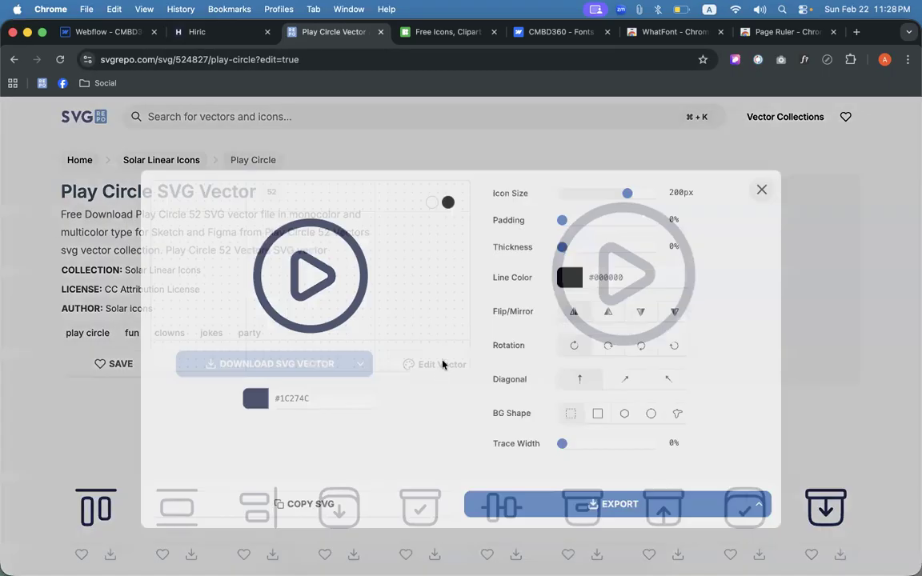
- Return to the Hiric page and check which browser extensions are installed
{"action": "left_click", "coordinate": [192, 32]}
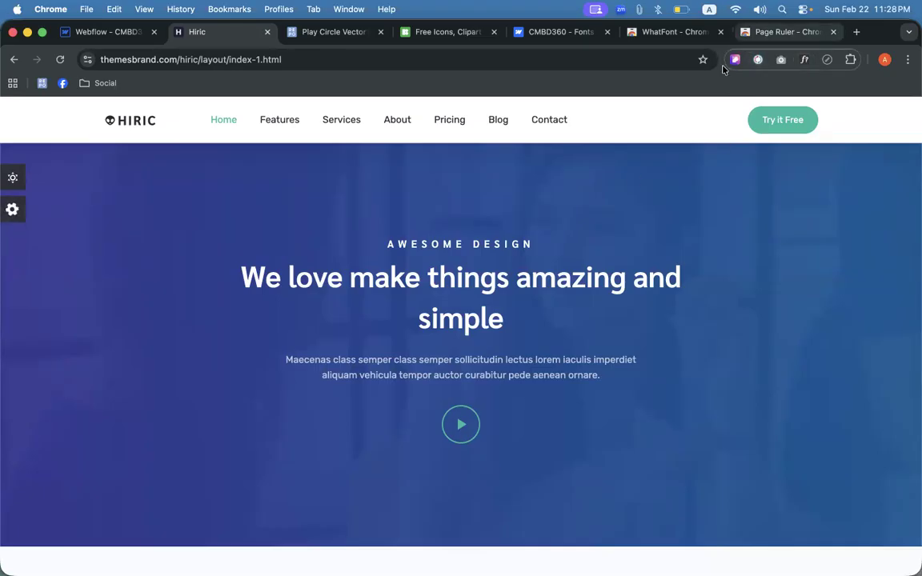
{"action": "left_click", "coordinate": [849, 59]}
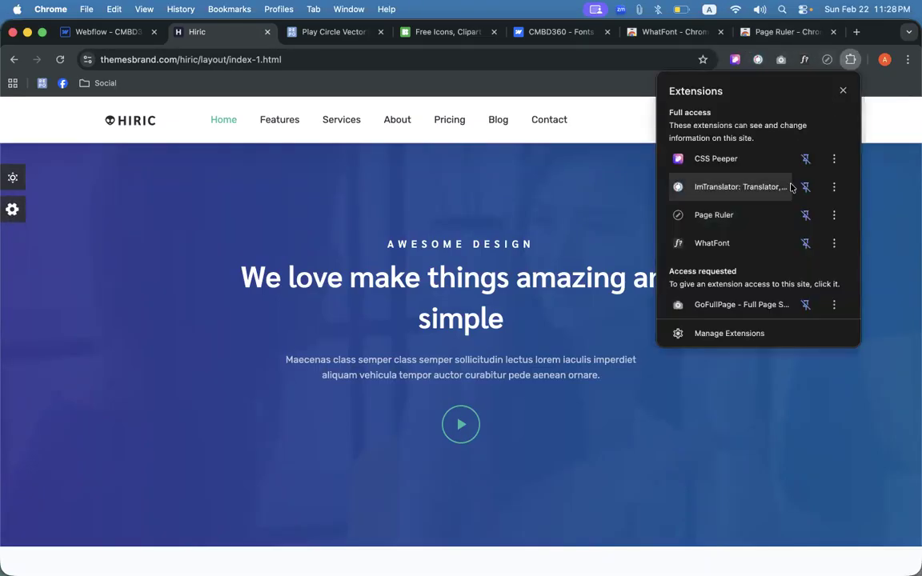
{"action": "left_click", "coordinate": [750, 96]}
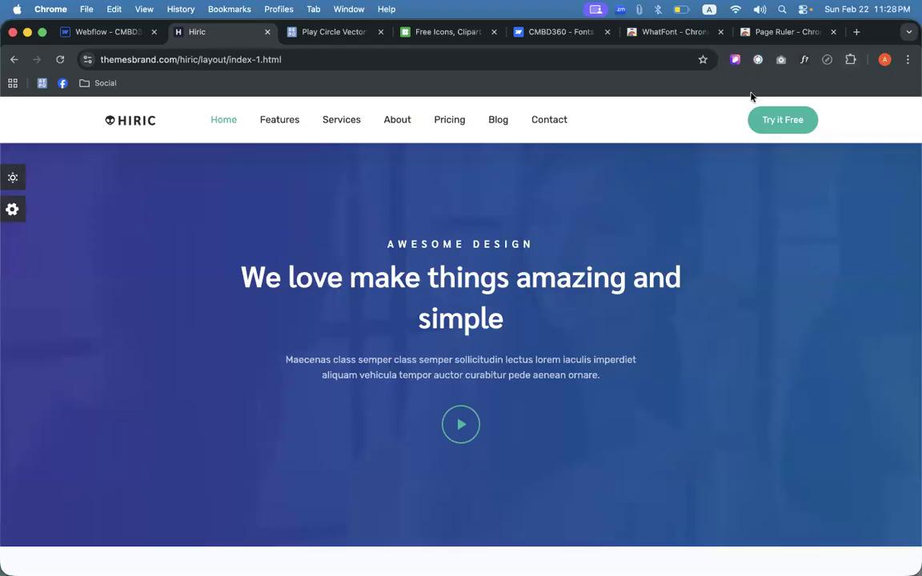
- Find ColorZilla through a web search in a new tab, then install the extension from the Chrome Web Store and pin it
{"action": "left_click", "coordinate": [856, 31]}
{"action": "type", "text": "color"}
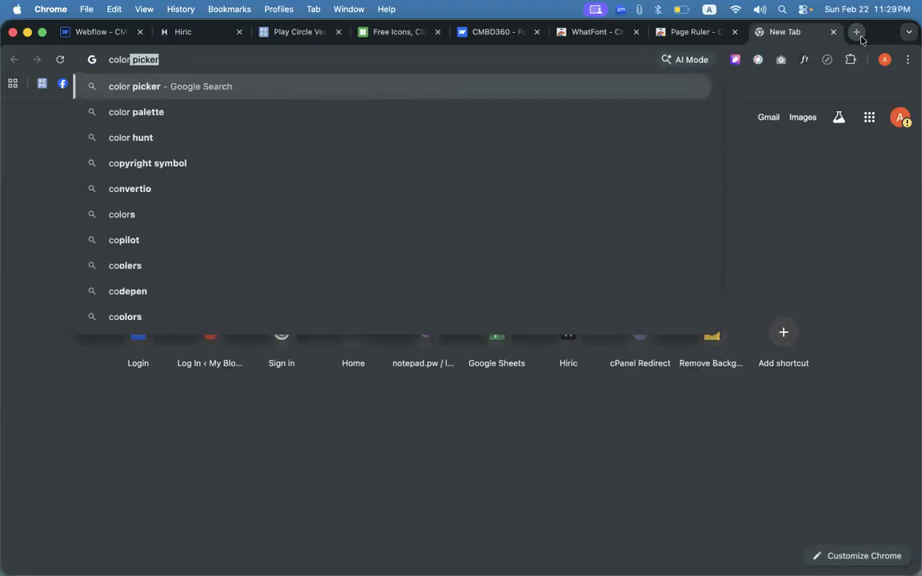
{"action": "type", "text": "z"}
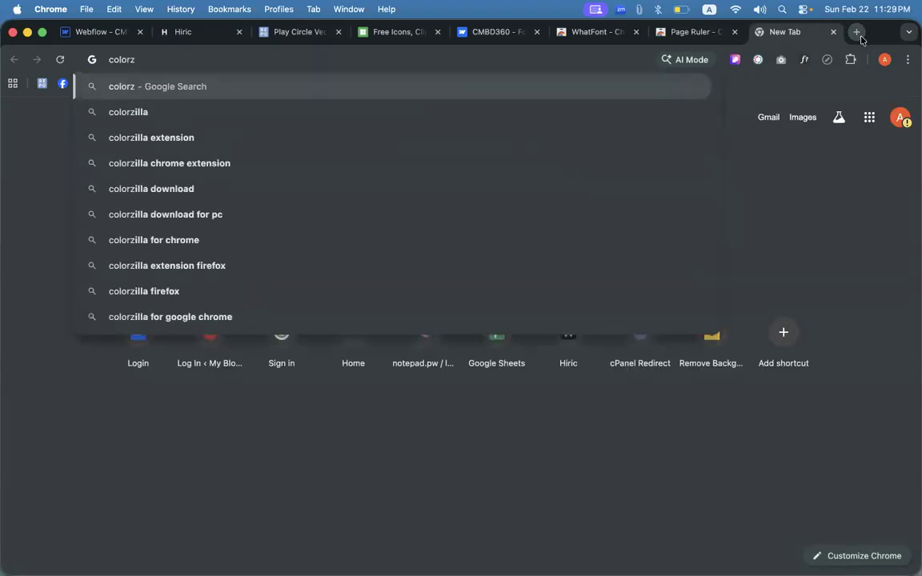
{"action": "key", "text": "Down"}
{"action": "key", "text": "Return"}
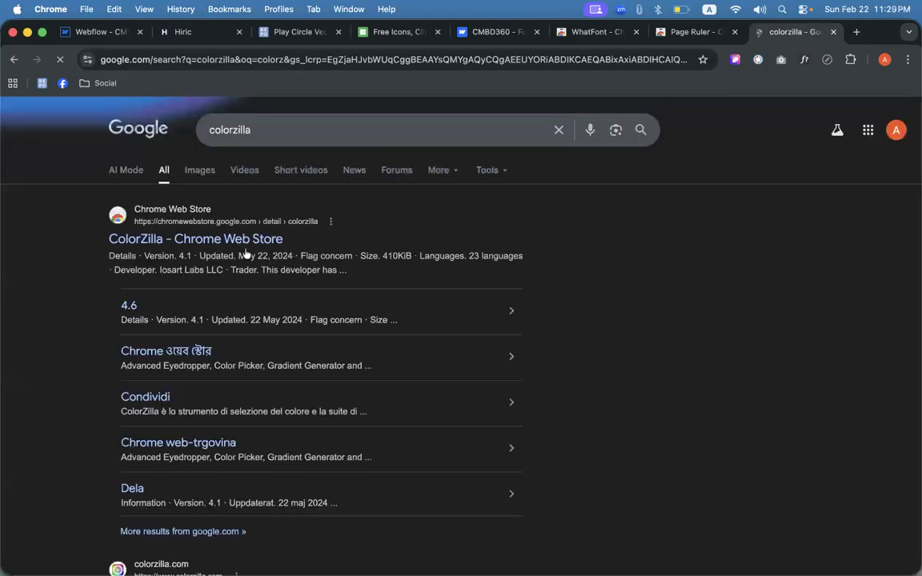
{"action": "left_click", "coordinate": [219, 60]}
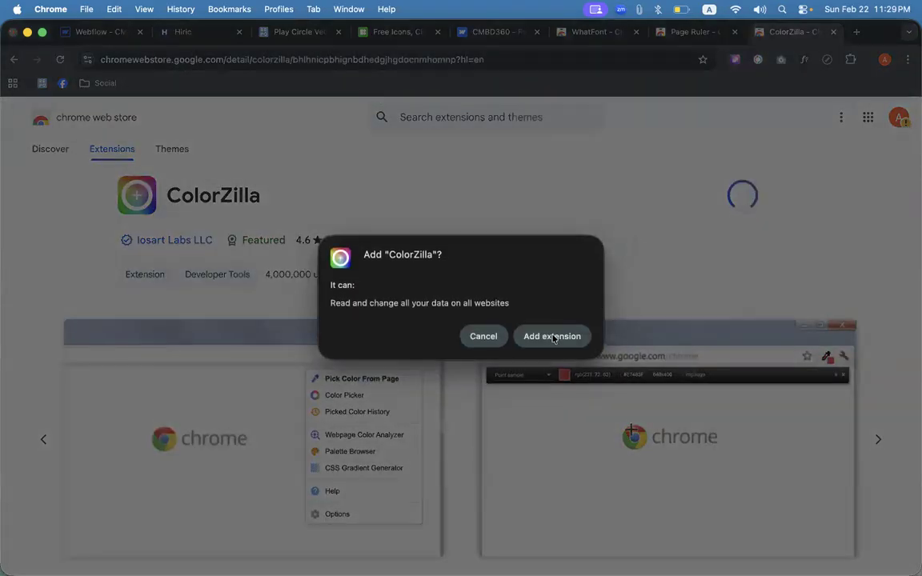
{"action": "left_click", "coordinate": [553, 336]}
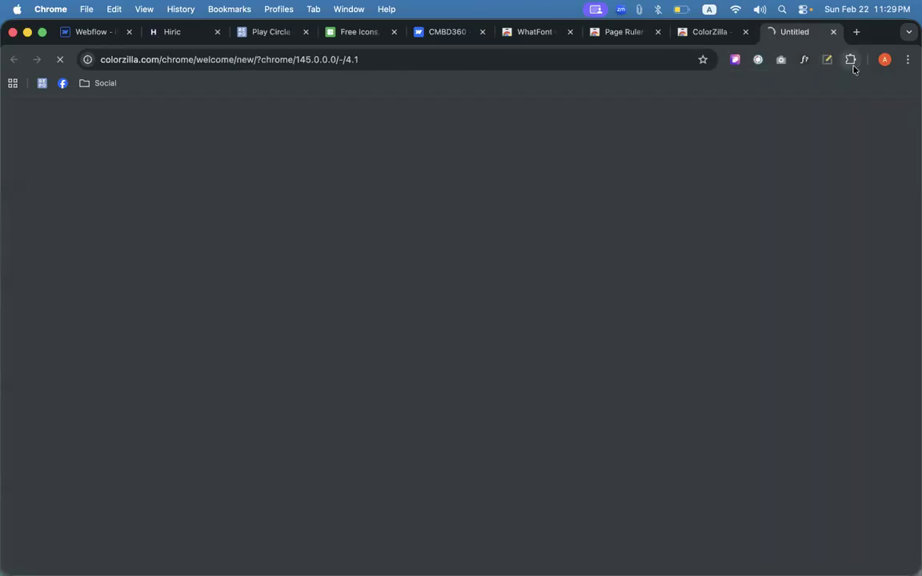
{"action": "left_click", "coordinate": [851, 61]}
{"action": "left_click", "coordinate": [806, 160]}
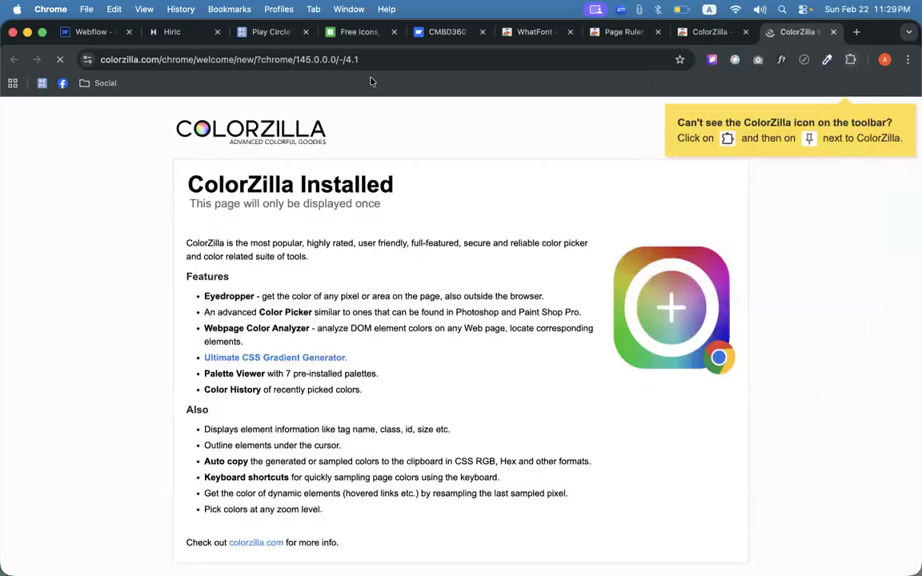
- On the Hiric page, sample the play button's green color with ColorZilla's page color picker
{"action": "left_click", "coordinate": [255, 34]}
{"action": "left_click", "coordinate": [189, 34]}
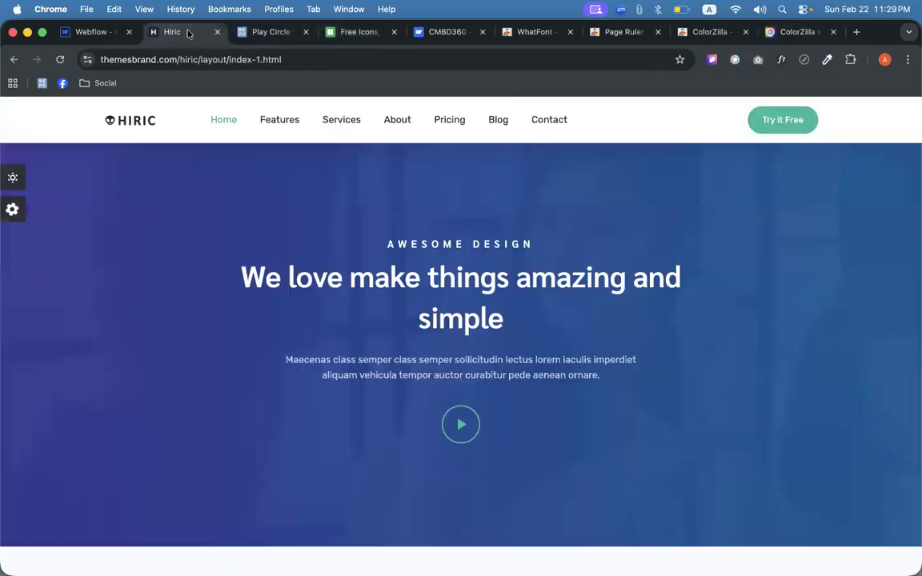
{"action": "left_click", "coordinate": [825, 61]}
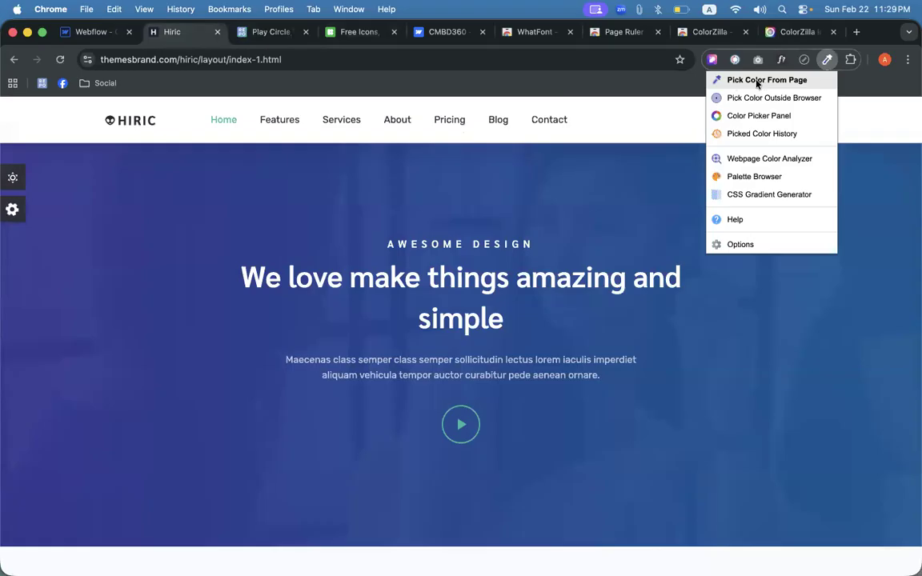
{"action": "left_click", "coordinate": [753, 81]}
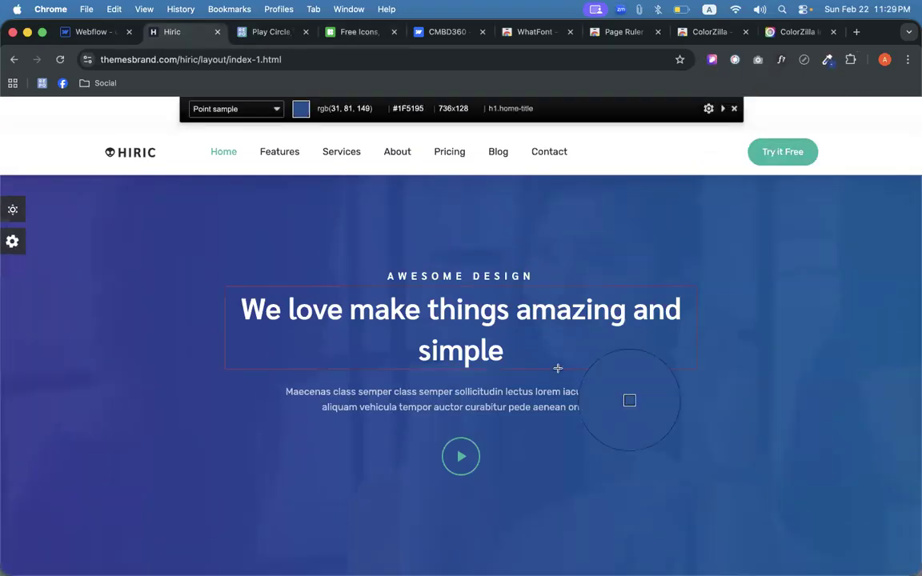
{"action": "left_click", "coordinate": [460, 455]}
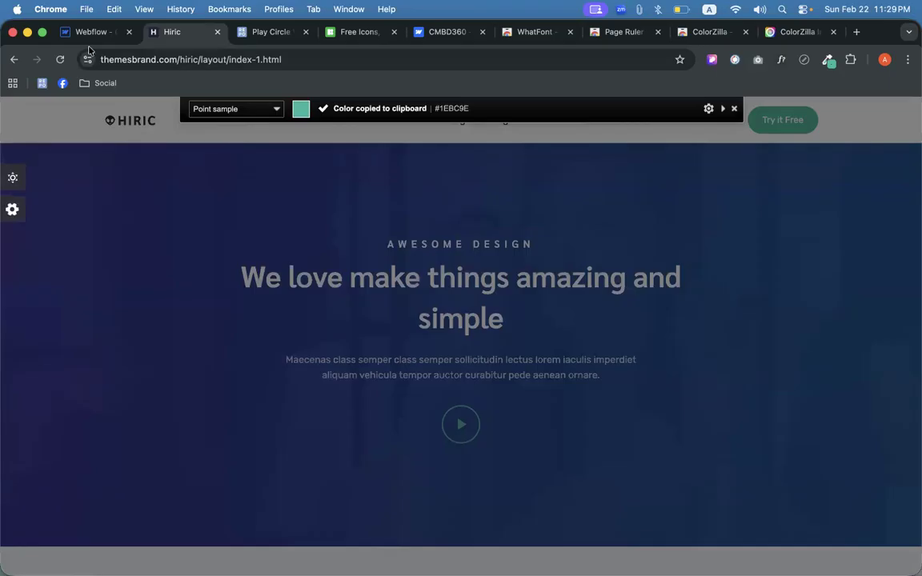
- Return to the Play Circle vector editor on SVG Repo
{"action": "left_click", "coordinate": [90, 32]}
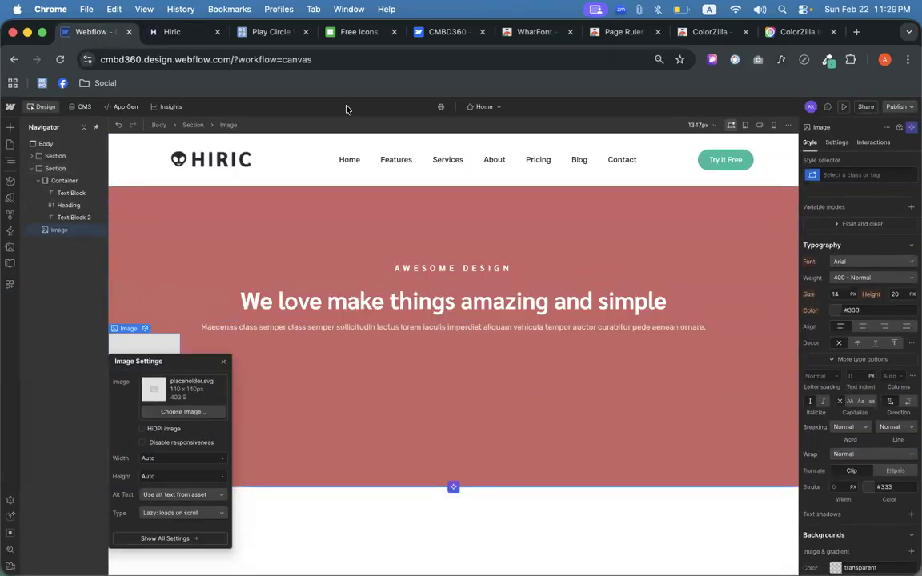
{"action": "left_click", "coordinate": [260, 34]}
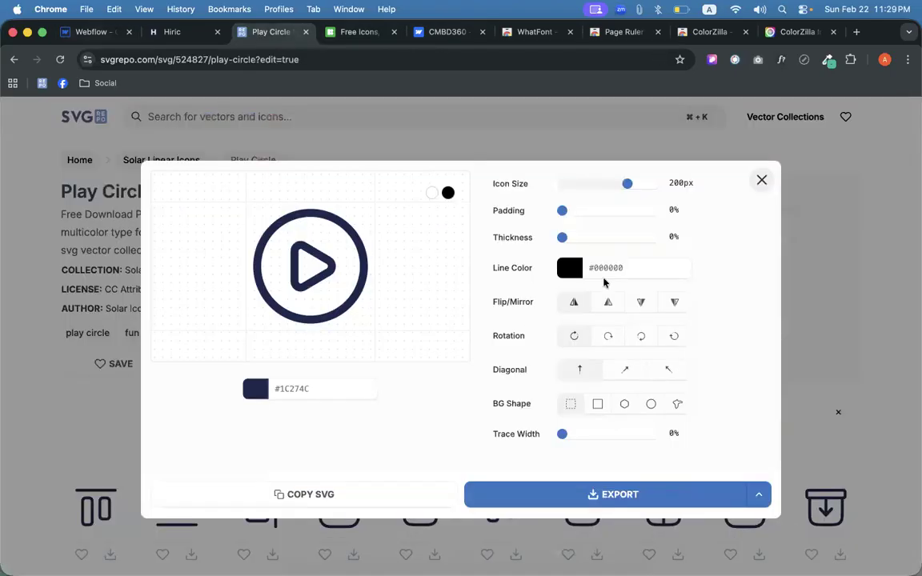
- Try to replace the play icon's color with the sampled green #1EBC9E in the vector editor
{"action": "left_click", "coordinate": [278, 387]}
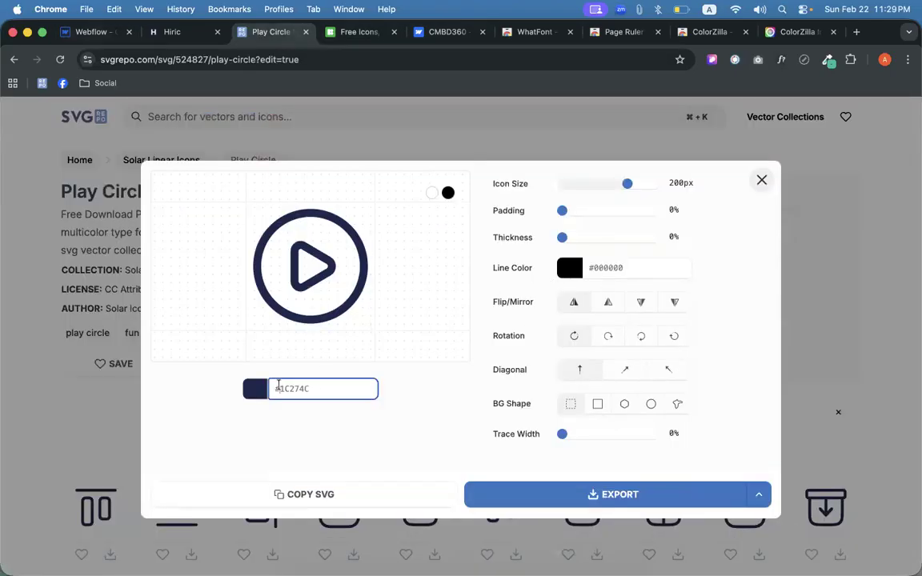
{"action": "left_click", "coordinate": [281, 388]}
{"action": "key", "text": "BackSpace"}
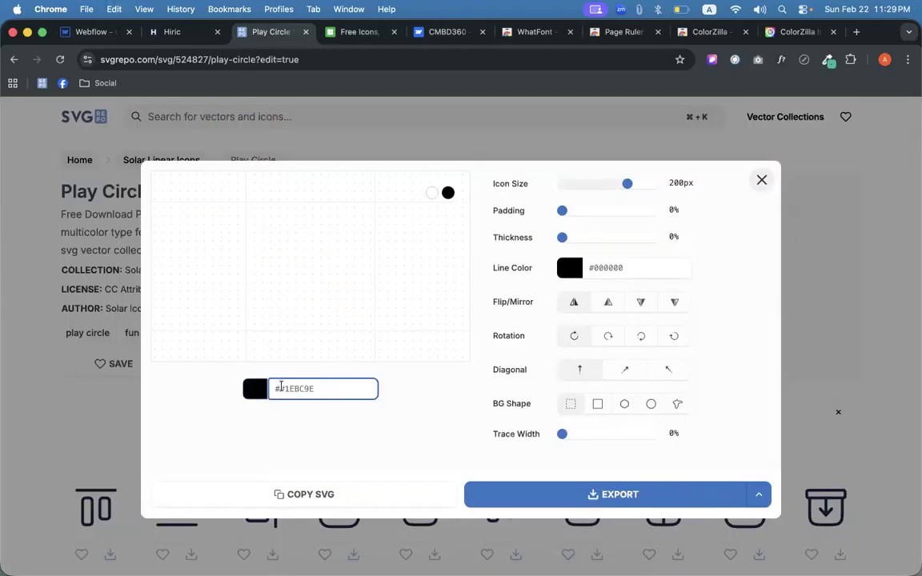
{"action": "left_click", "coordinate": [280, 388]}
{"action": "key", "text": "BackSpace"}
{"action": "left_click", "coordinate": [330, 420]}
{"action": "triple_click", "coordinate": [309, 388]}
{"action": "key", "text": "super+x"}
{"action": "key", "text": "super+v"}
{"action": "left_click", "coordinate": [316, 435]}
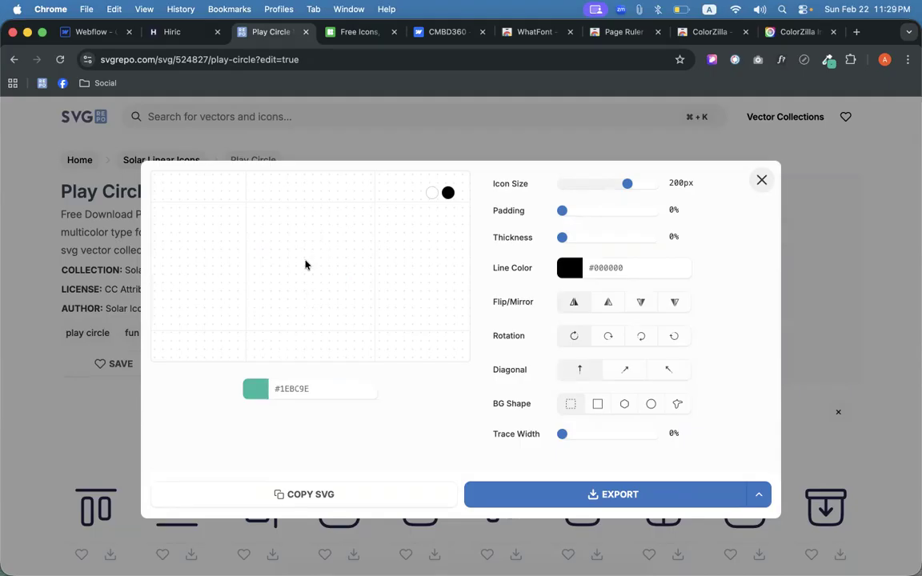
{"action": "triple_click", "coordinate": [318, 388]}
{"action": "key", "text": "BackSpace"}
{"action": "key", "text": "super+v"}
{"action": "triple_click", "coordinate": [336, 388]}
{"action": "key", "text": "super+v"}
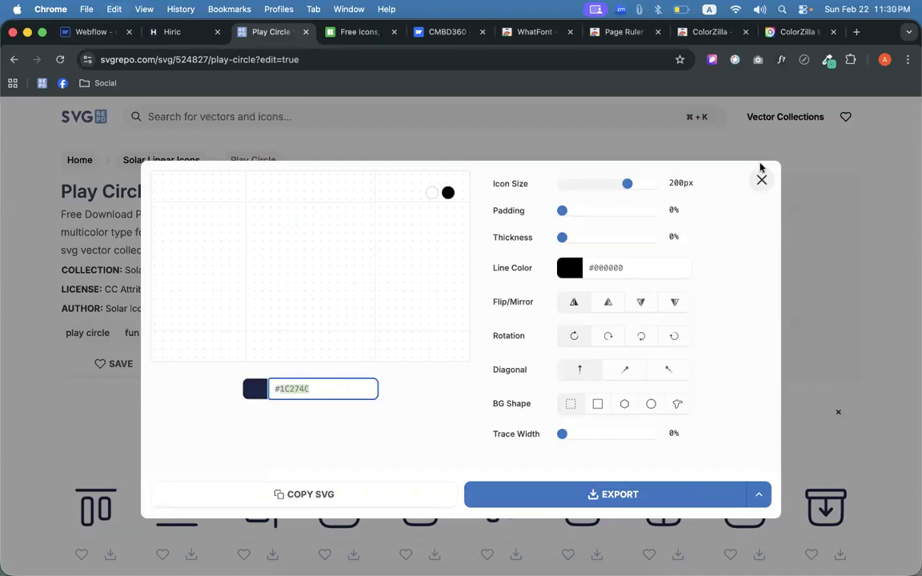
- Reopen the vector editor for the play icon, set its color to #1EBC9E, and export the SVG
{"action": "left_click", "coordinate": [761, 177]}
{"action": "left_click", "coordinate": [424, 366]}
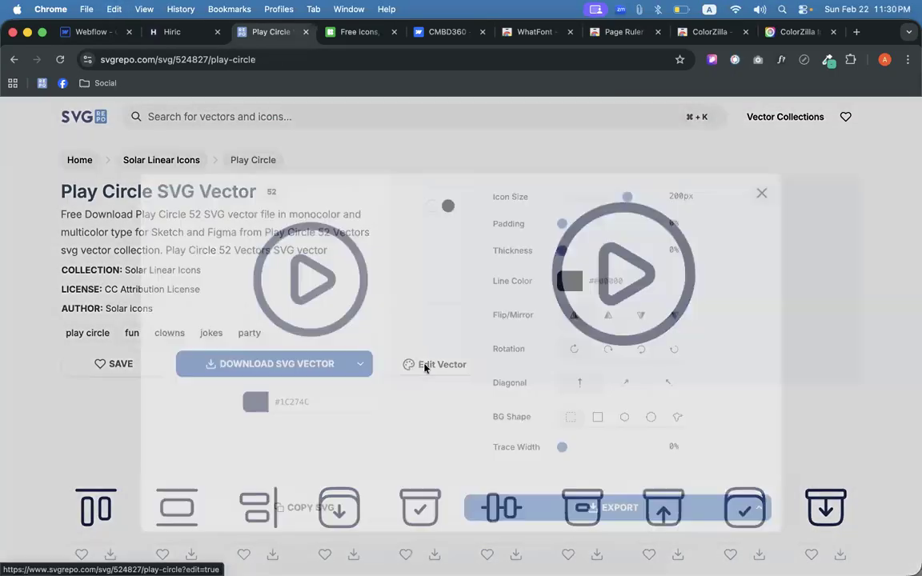
{"action": "triple_click", "coordinate": [320, 384]}
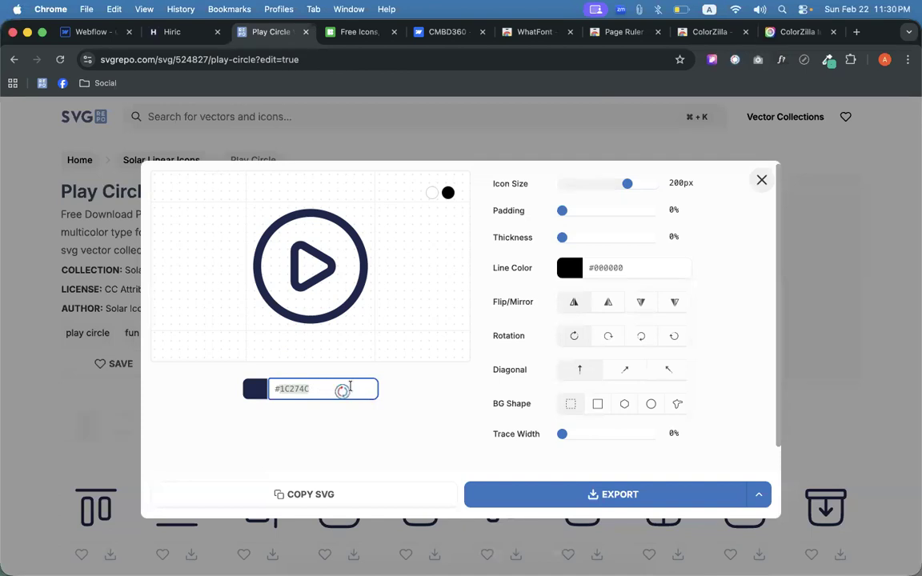
{"action": "key", "text": "BackSpace"}
{"action": "left_click", "coordinate": [280, 388]}
{"action": "key", "text": "BackSpace"}
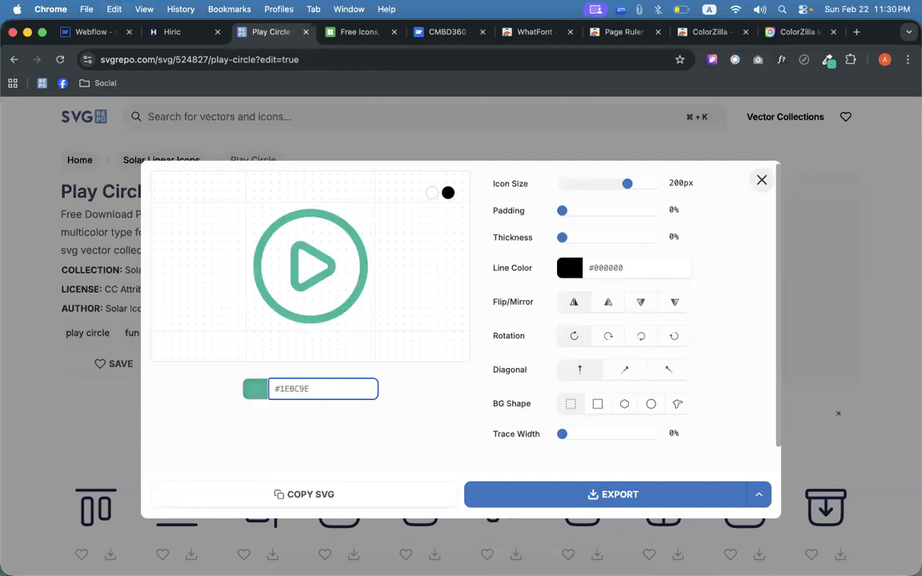
{"action": "left_click", "coordinate": [424, 406]}
{"action": "left_click", "coordinate": [567, 493]}
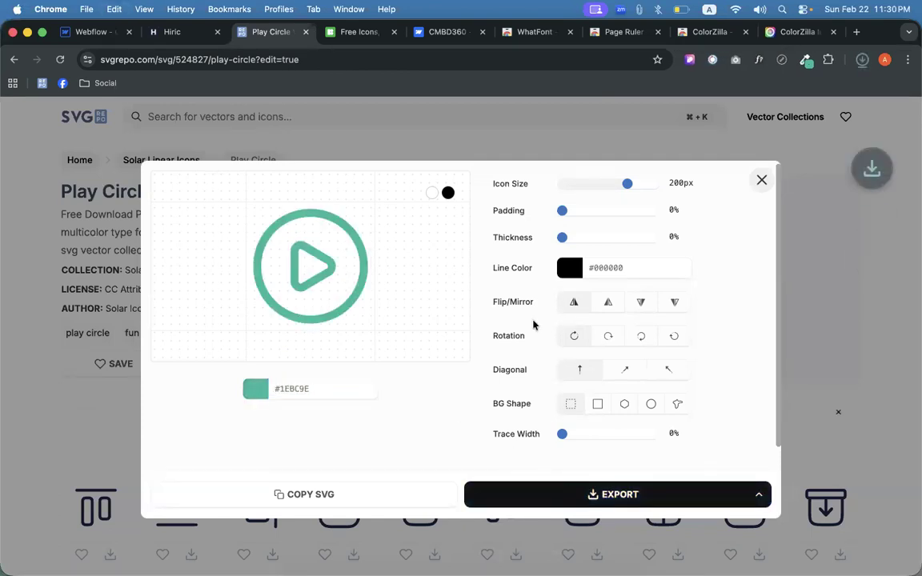
- Upload the exported play-circle-svgrepo-com (1).svg to the Webflow assets and use it as the hero section's image
{"action": "left_click", "coordinate": [94, 32]}
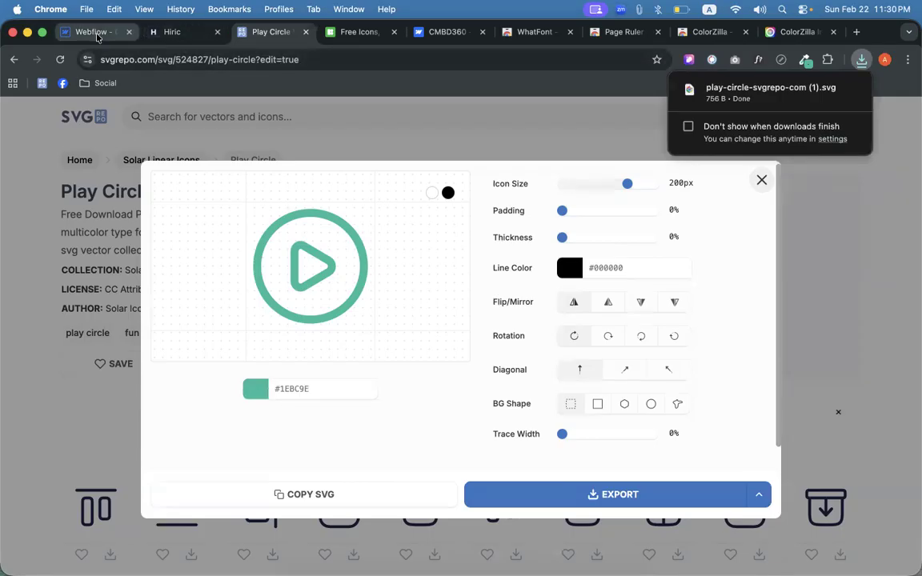
{"action": "left_click", "coordinate": [861, 61]}
{"action": "left_click_drag", "start_coordinate": [762, 115], "coordinate": [96, 271]}
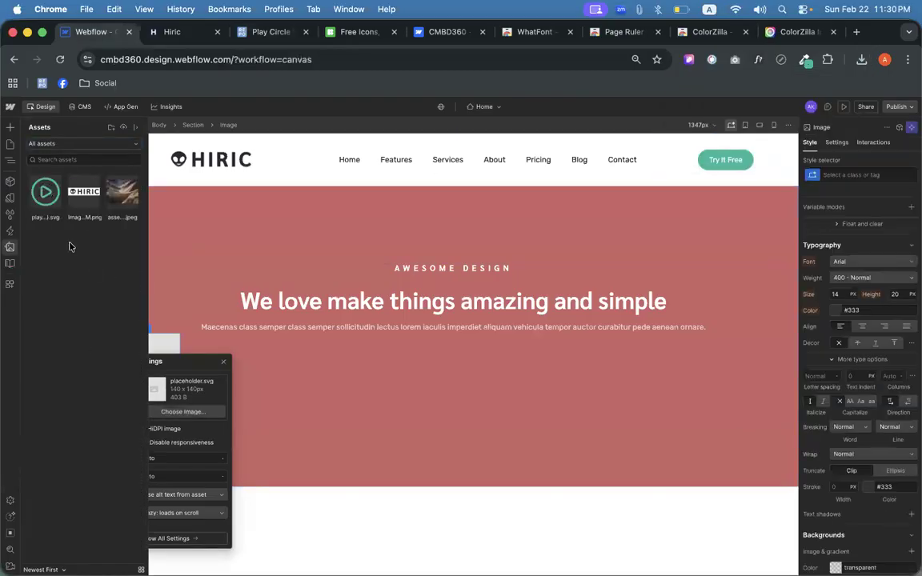
{"action": "left_click", "coordinate": [45, 191]}
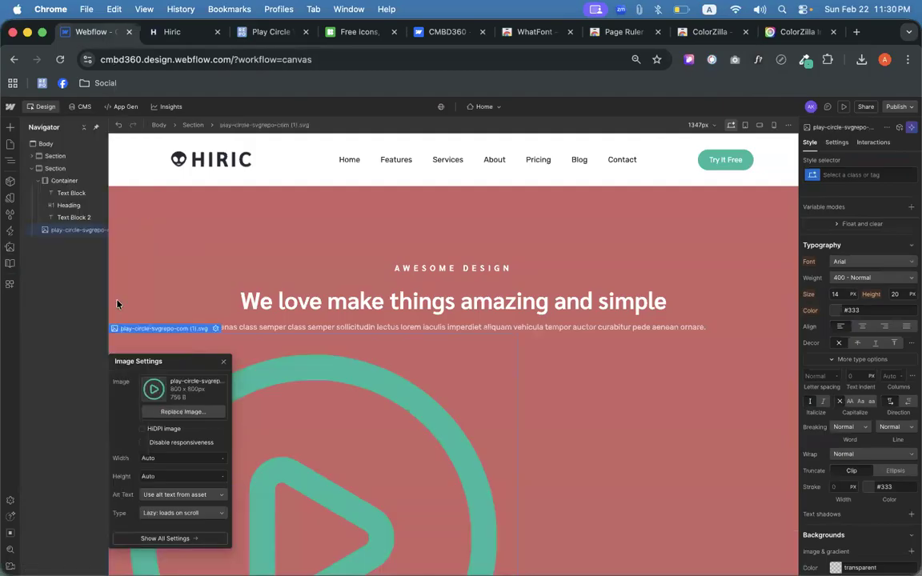
- Try widths of 50 px and 150 px for the play icon, settle on 100 px, and close the image settings
{"action": "scroll", "coordinate": [446, 266], "scroll_direction": "down", "scroll_amount": 3}
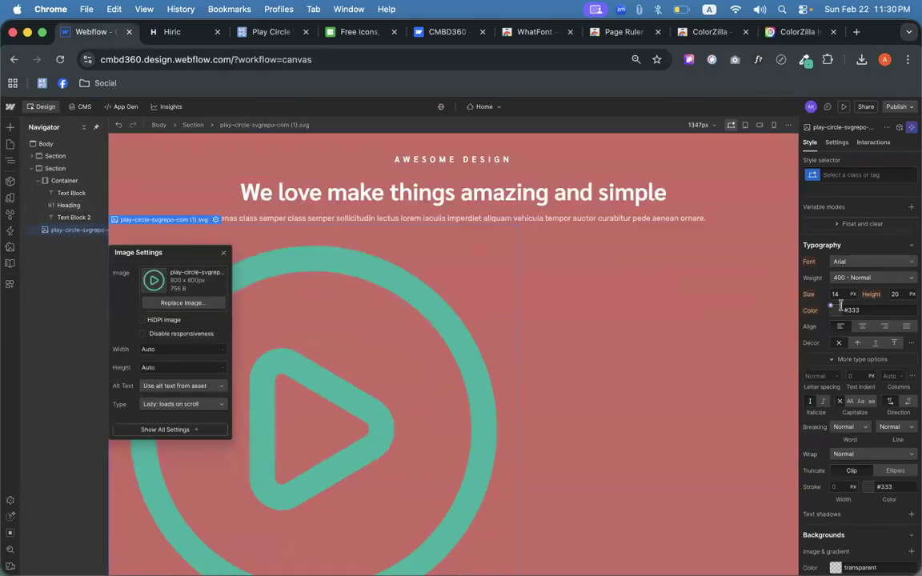
{"action": "left_click", "coordinate": [842, 380]}
{"action": "type", "text": "50"}
{"action": "key", "text": "Return"}
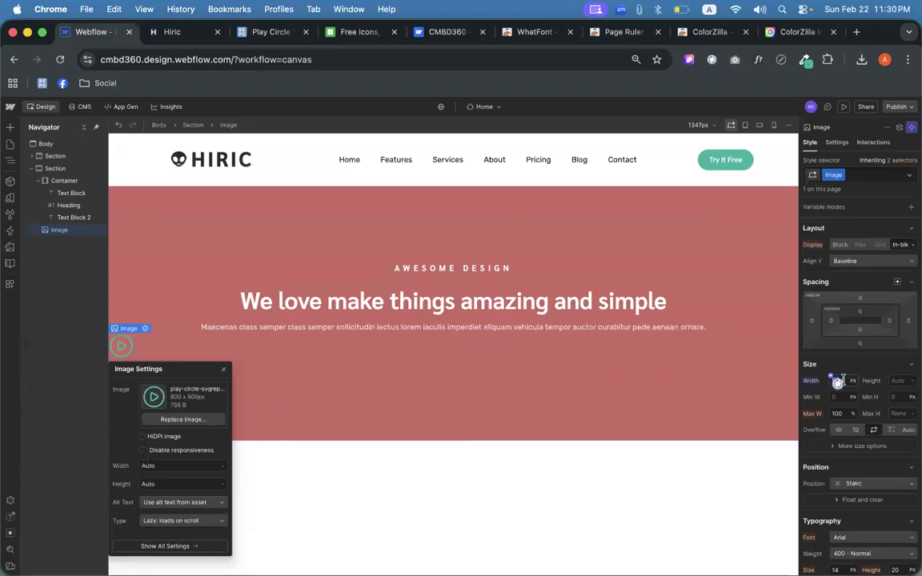
{"action": "type", "text": "150"}
{"action": "key", "text": "Return"}
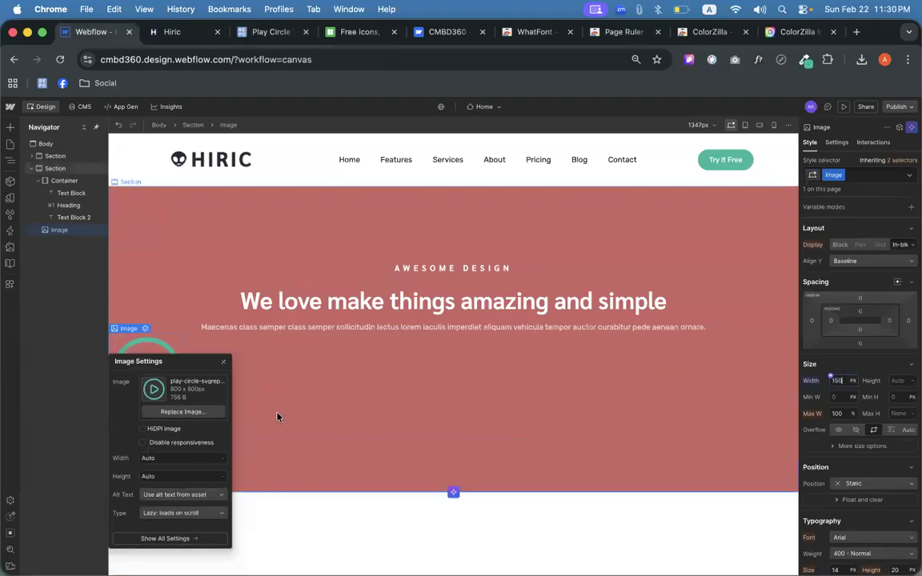
{"action": "left_click_drag", "start_coordinate": [195, 363], "coordinate": [501, 203]}
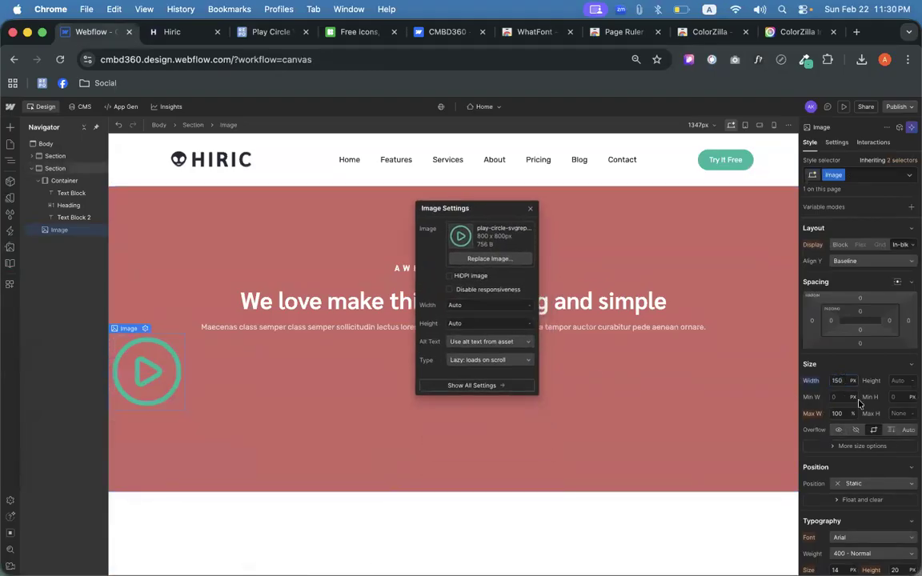
{"action": "type", "text": "10"}
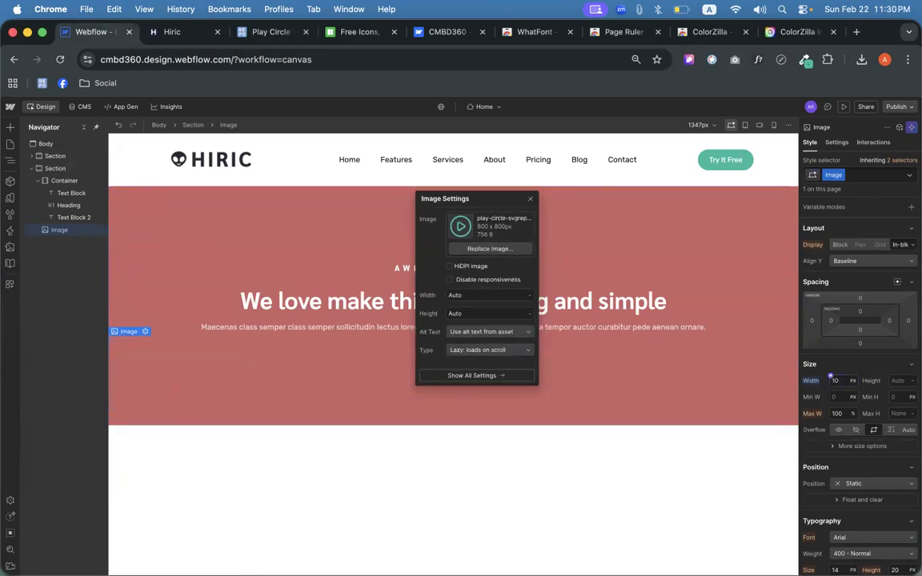
{"action": "type", "text": "0"}
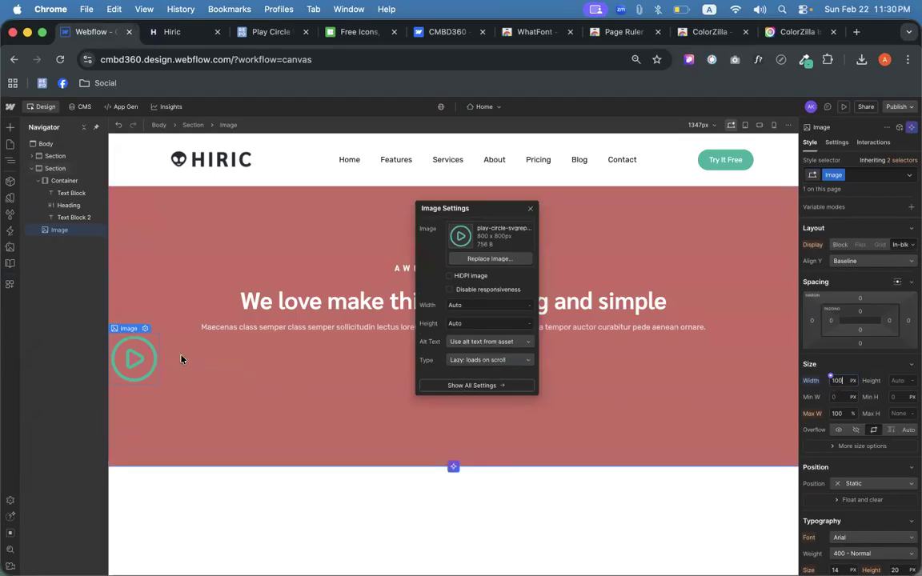
{"action": "left_click", "coordinate": [532, 210]}
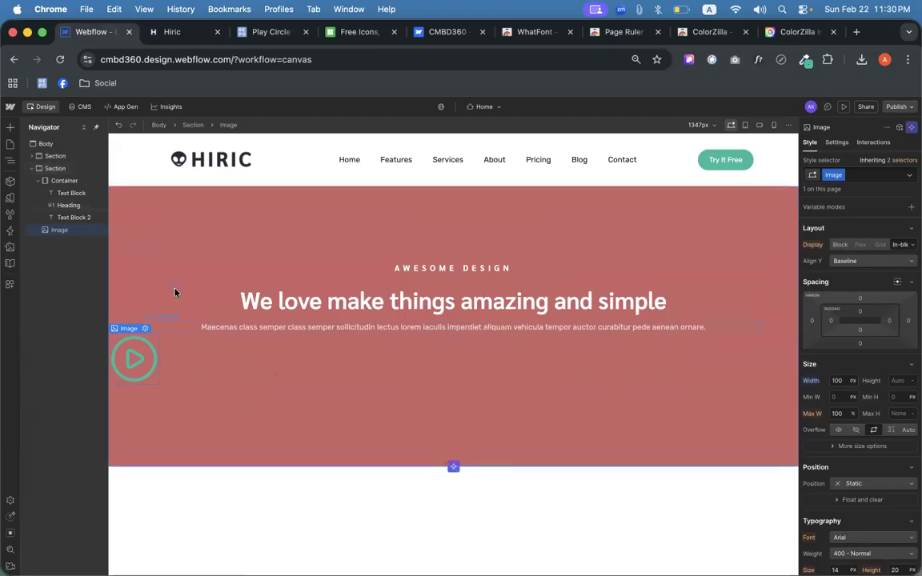
- Nest the play icon image inside the hero section's Container, below Text Block 2
{"action": "left_click", "coordinate": [38, 183]}
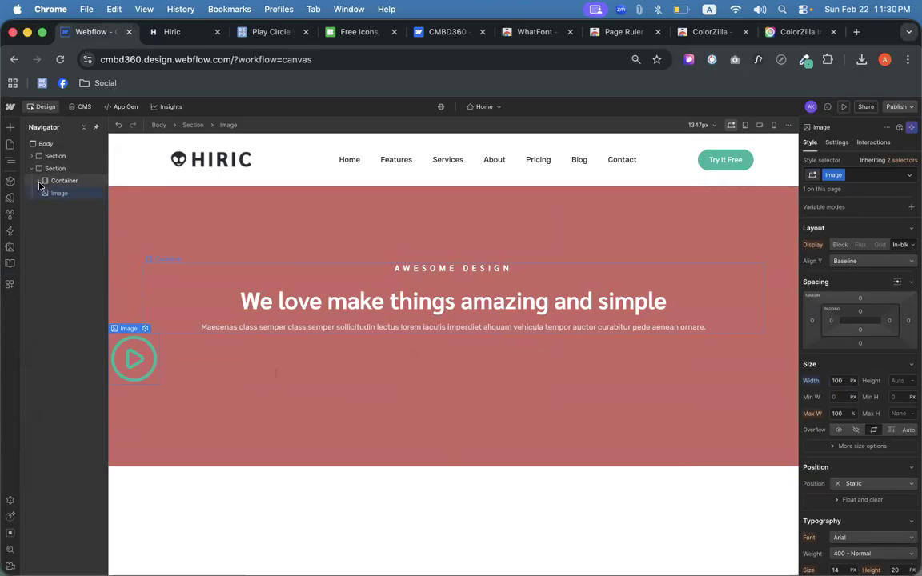
{"action": "left_click", "coordinate": [37, 183]}
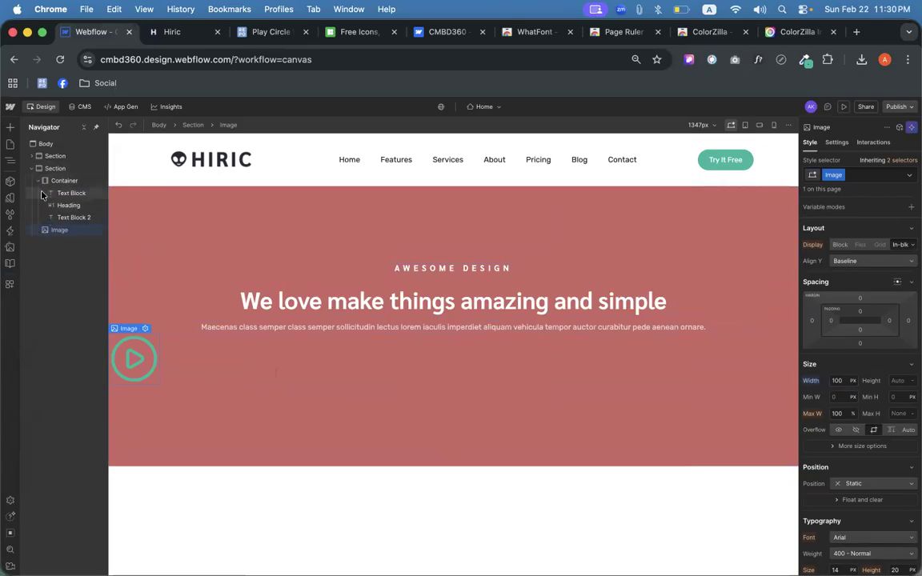
{"action": "left_click", "coordinate": [37, 180]}
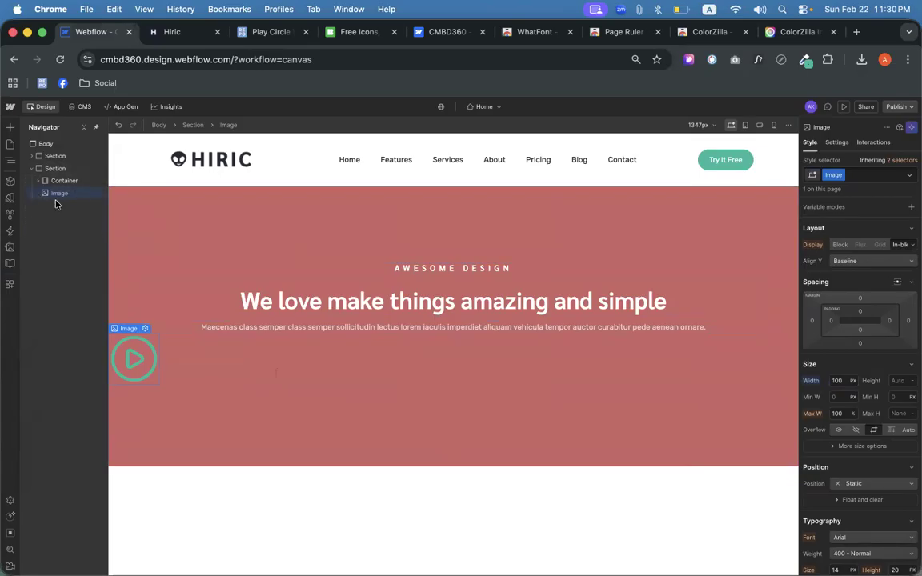
{"action": "left_click", "coordinate": [38, 181]}
{"action": "left_click_drag", "start_coordinate": [45, 230], "coordinate": [66, 231]}
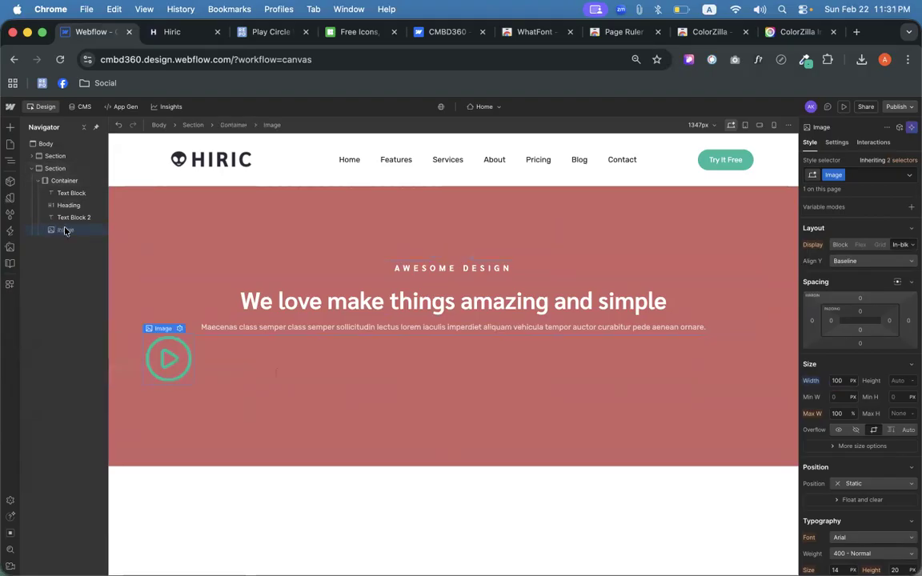
{"action": "left_click", "coordinate": [38, 182]}
{"action": "left_click", "coordinate": [37, 183]}
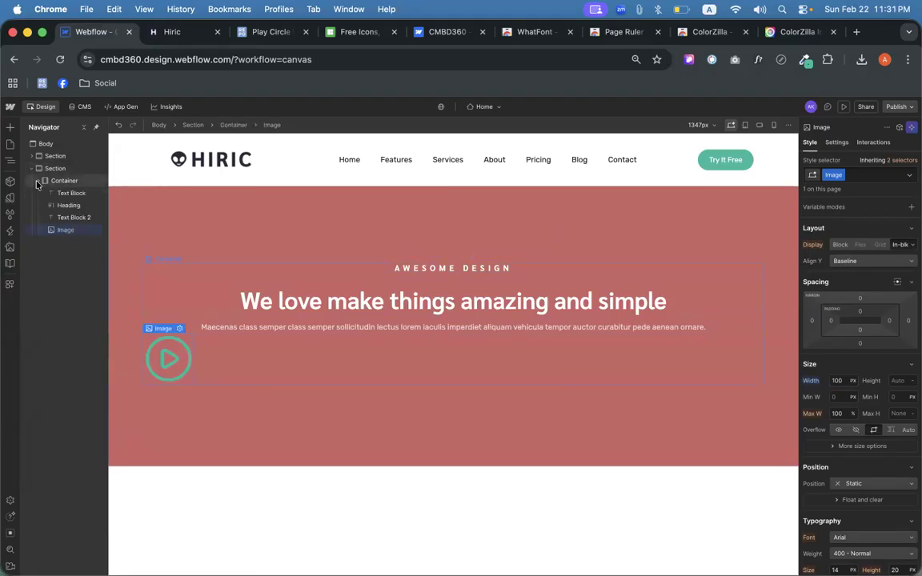
{"action": "left_click_drag", "start_coordinate": [39, 232], "coordinate": [71, 230]}
{"action": "left_click", "coordinate": [43, 224]}
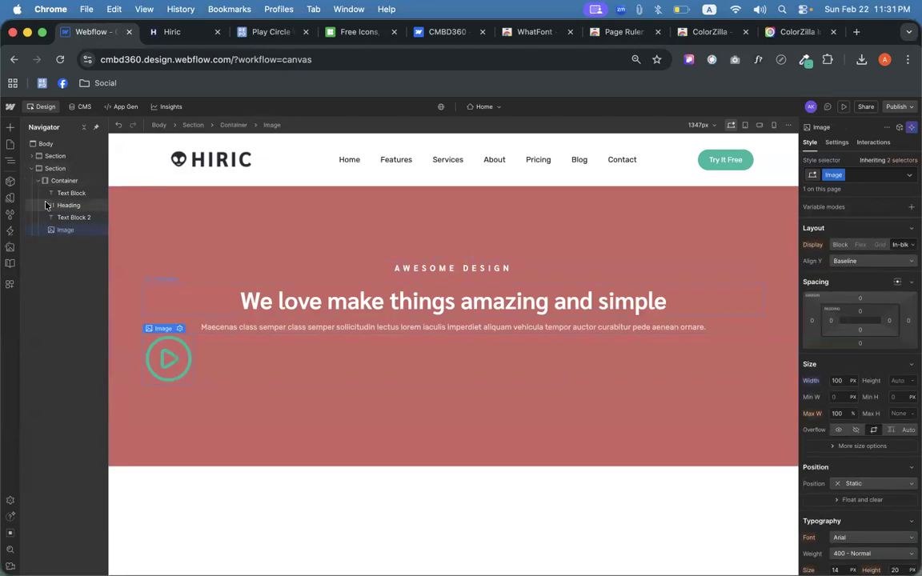
{"action": "left_click", "coordinate": [47, 206]}
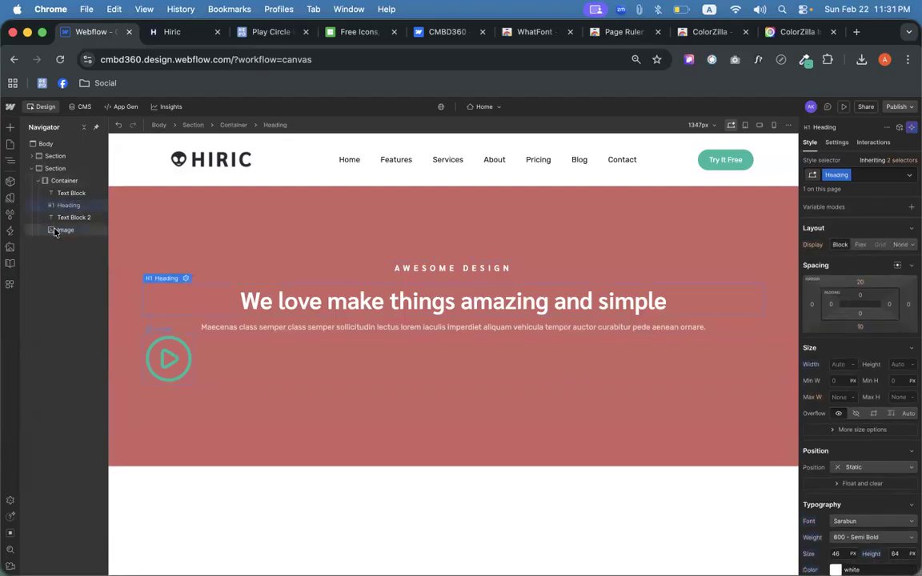
{"action": "mouse_move", "coordinate": [55, 232]}
{"action": "left_mouse_down"}
{"action": "mouse_move", "coordinate": [27, 230]}
{"action": "mouse_move", "coordinate": [68, 231]}
{"action": "left_mouse_up"}
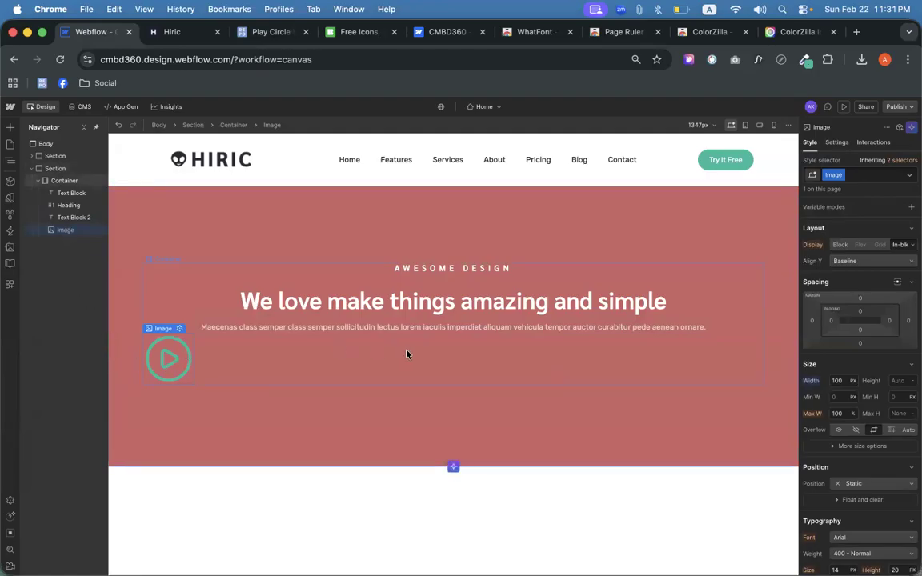
- Add a Div Block below the description text in the hero Container and move the play icon image into it
{"action": "left_click", "coordinate": [47, 181]}
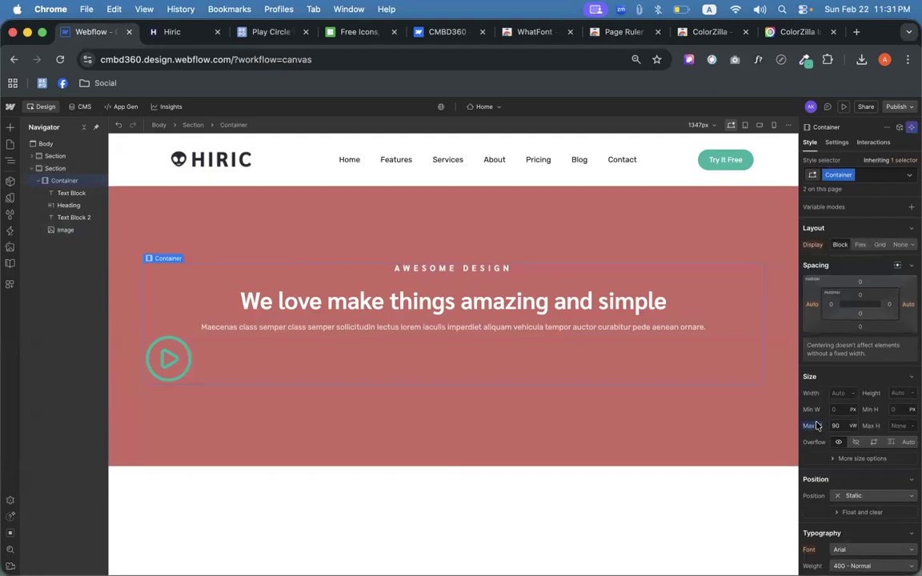
{"action": "left_click", "coordinate": [10, 128]}
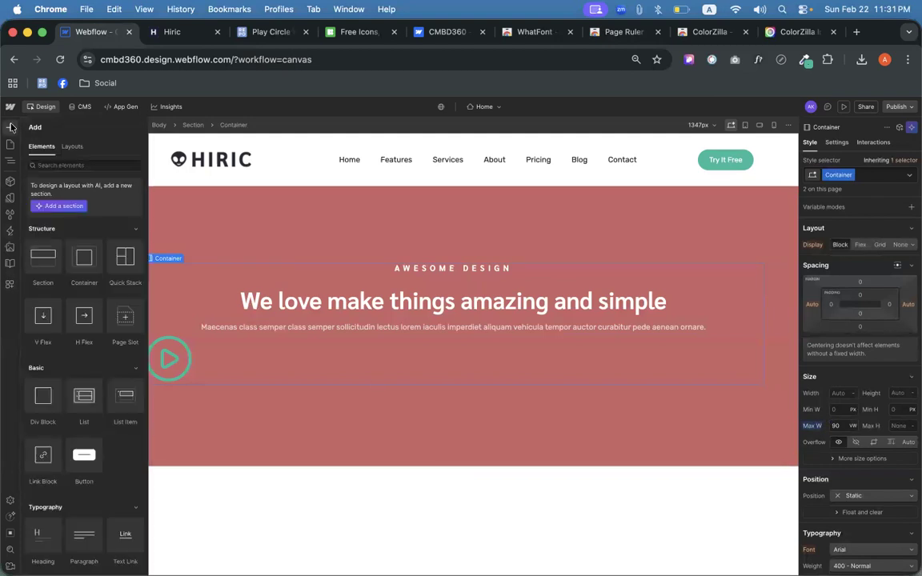
{"action": "scroll", "coordinate": [80, 320], "scroll_direction": "down", "scroll_amount": 3}
{"action": "left_click_drag", "start_coordinate": [44, 319], "coordinate": [296, 335]}
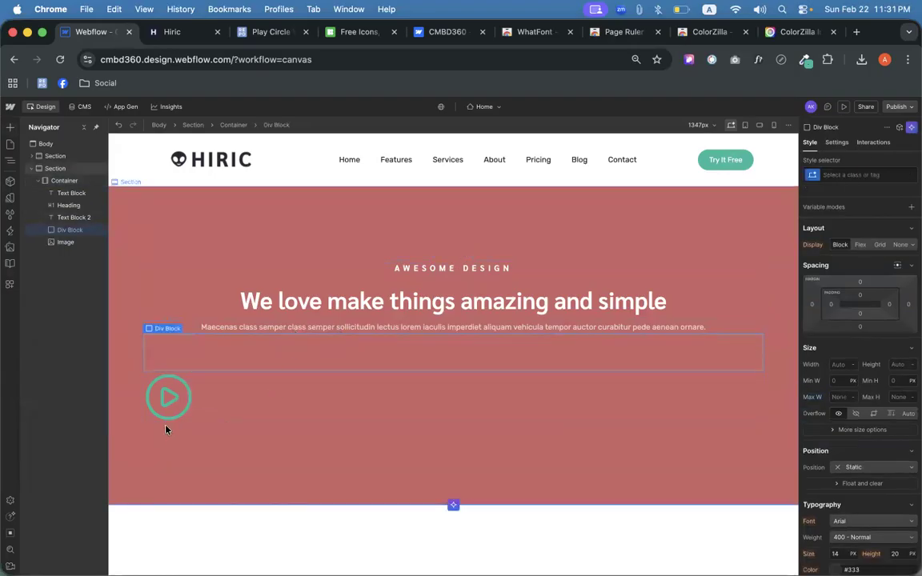
{"action": "left_click_drag", "start_coordinate": [165, 407], "coordinate": [193, 358]}
- Set the play icon's Div Block to a horizontal Flex layout with X and Y alignment at Center
{"action": "left_click", "coordinate": [278, 353]}
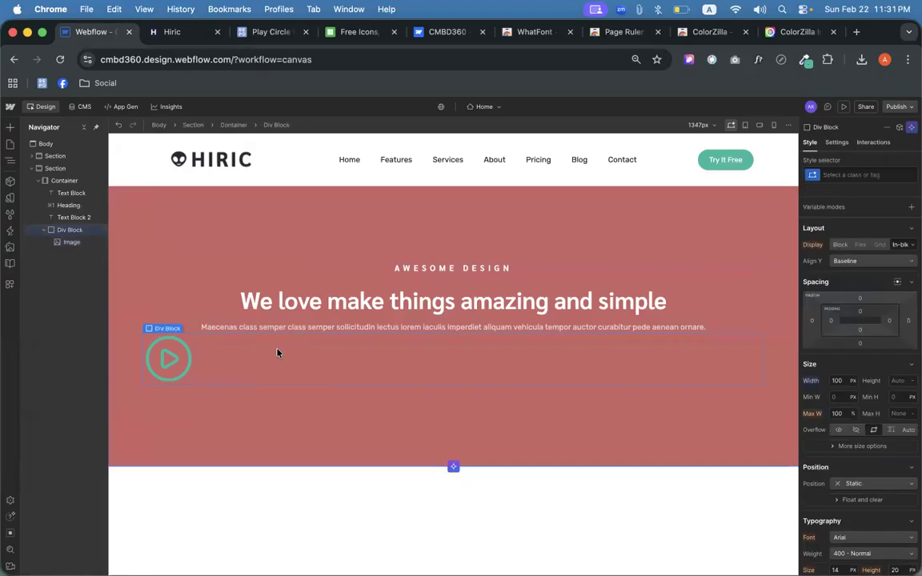
{"action": "left_click", "coordinate": [859, 244]}
{"action": "left_click", "coordinate": [845, 291]}
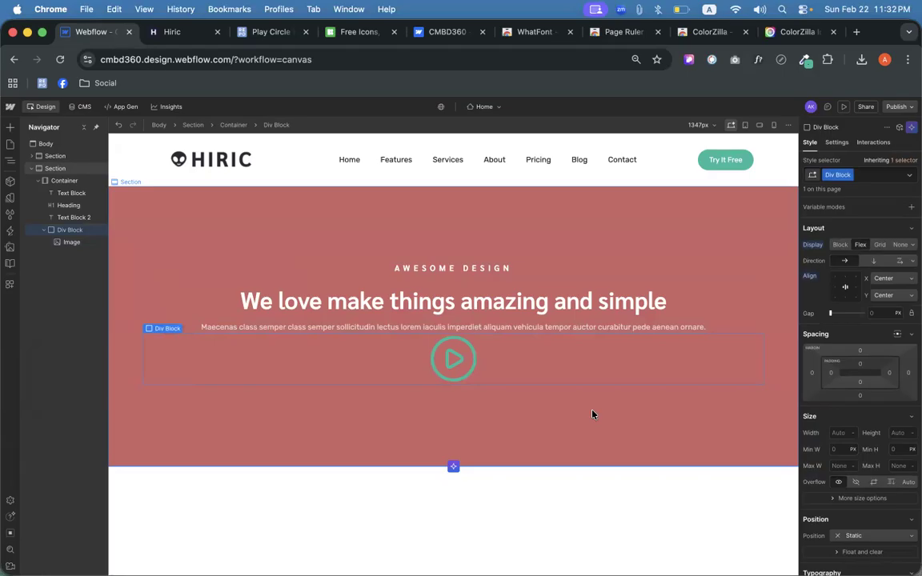
- Wrap the play icon image in a Link Block and open the link's URL for editing
{"action": "left_click", "coordinate": [470, 366]}
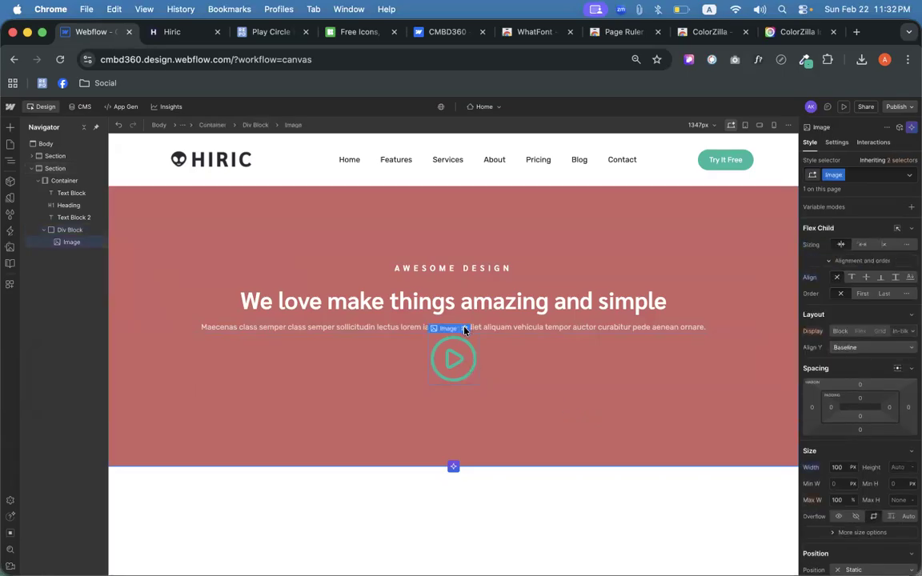
{"action": "right_click", "coordinate": [459, 354]}
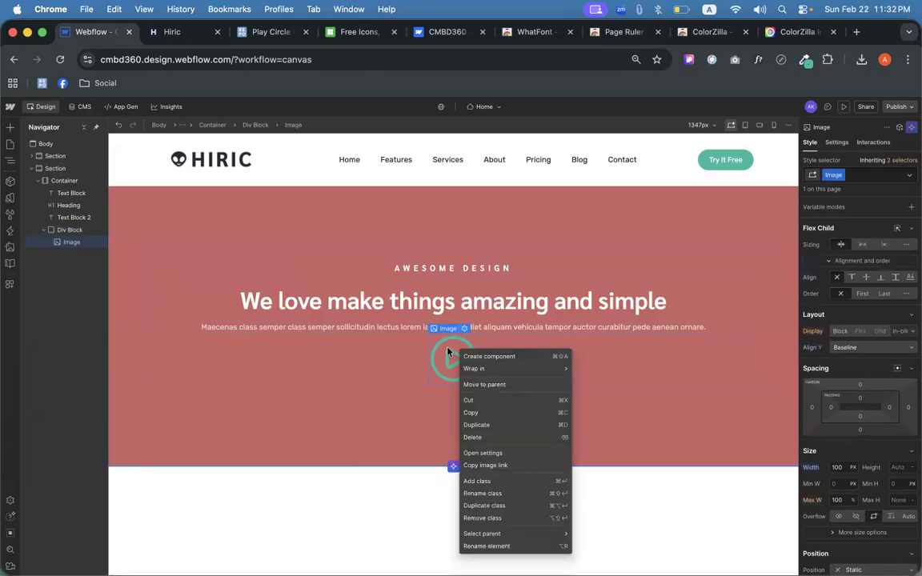
{"action": "right_click", "coordinate": [447, 335]}
{"action": "mouse_move", "coordinate": [520, 351]}
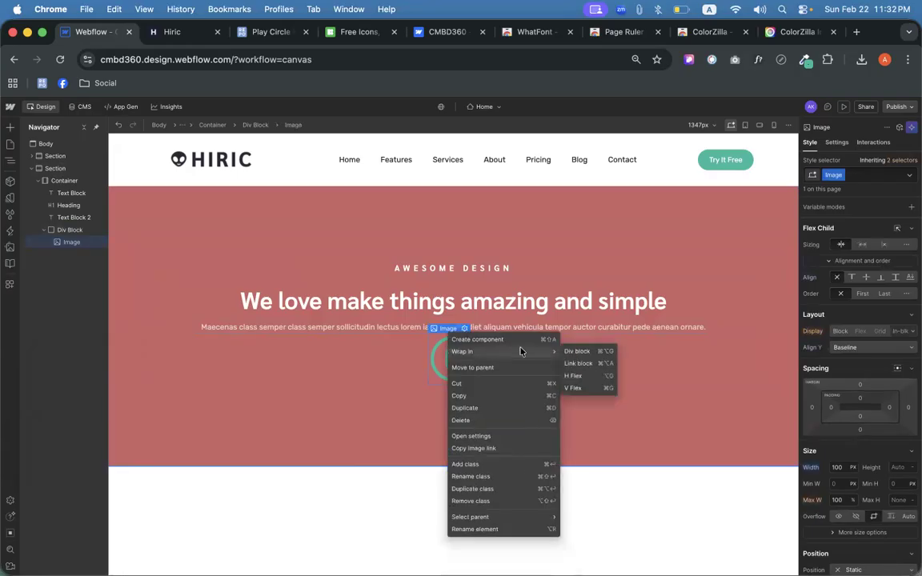
{"action": "left_click", "coordinate": [578, 364]}
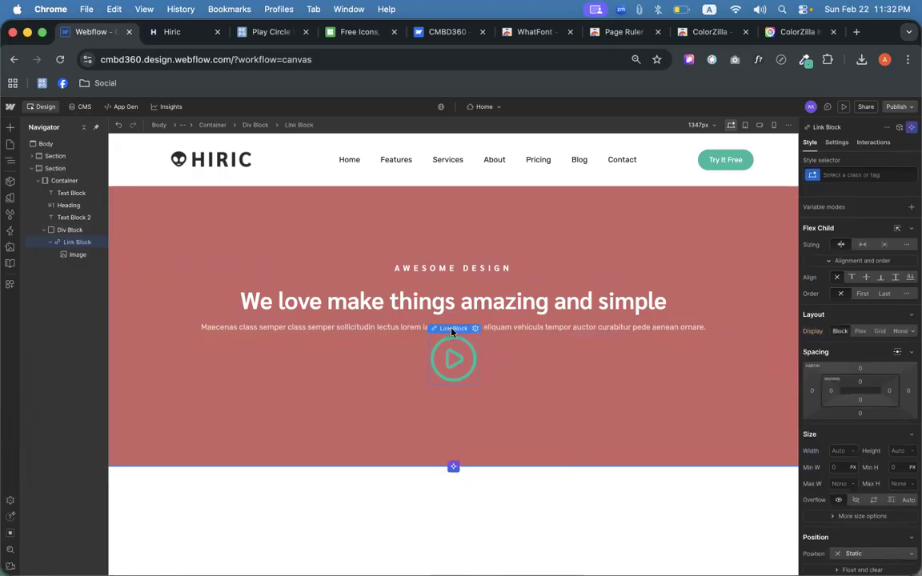
{"action": "left_click", "coordinate": [475, 328]}
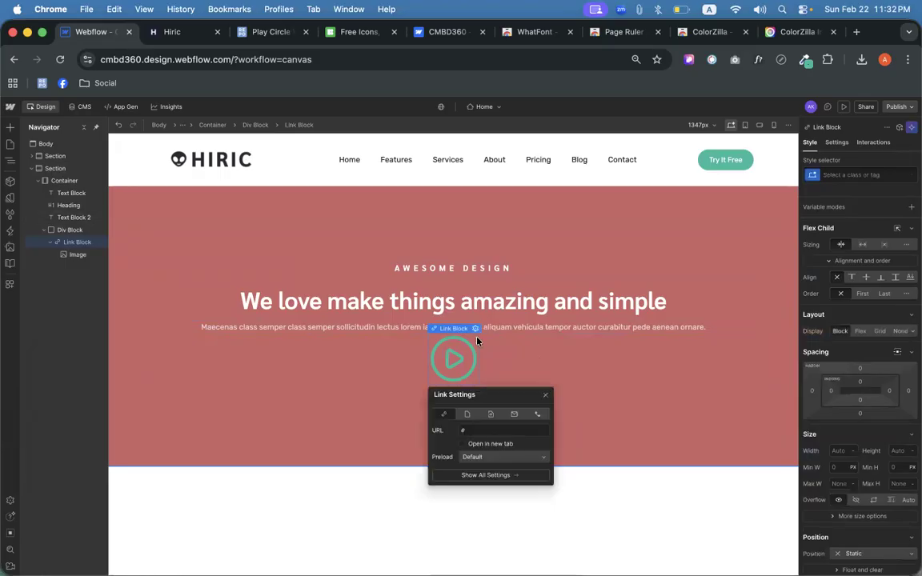
{"action": "left_click", "coordinate": [464, 429]}
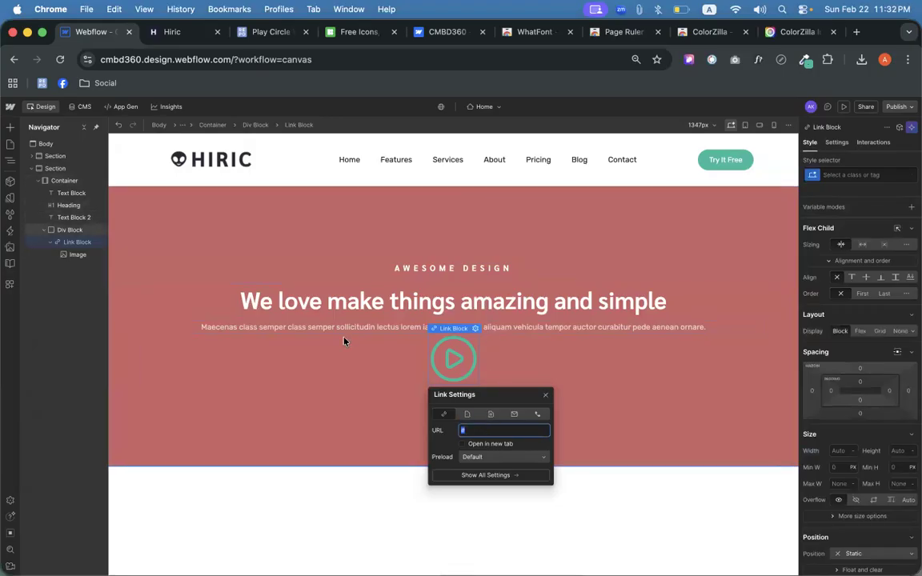
{"action": "scroll", "coordinate": [68, 247], "scroll_direction": "up", "scroll_amount": 10}
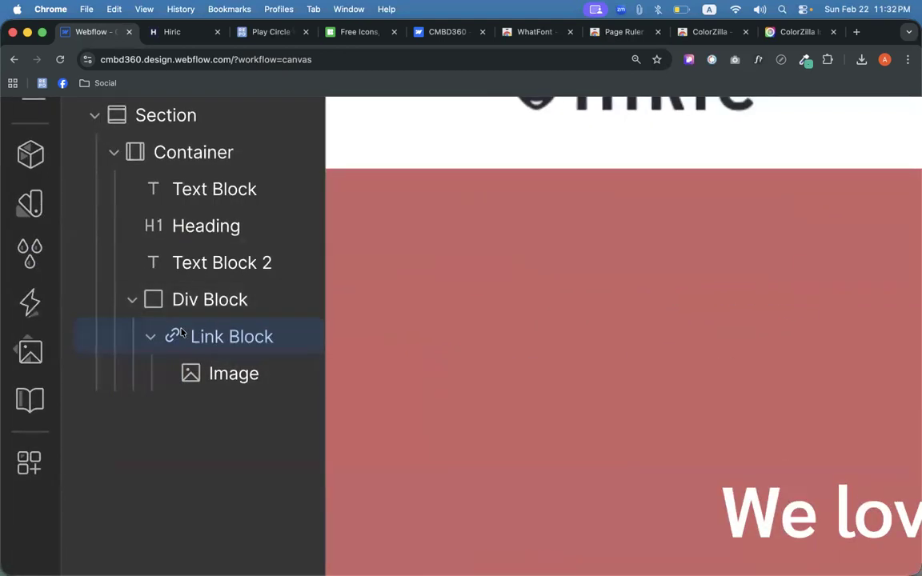
{"action": "scroll", "coordinate": [216, 383], "scroll_direction": "down", "scroll_amount": 5}
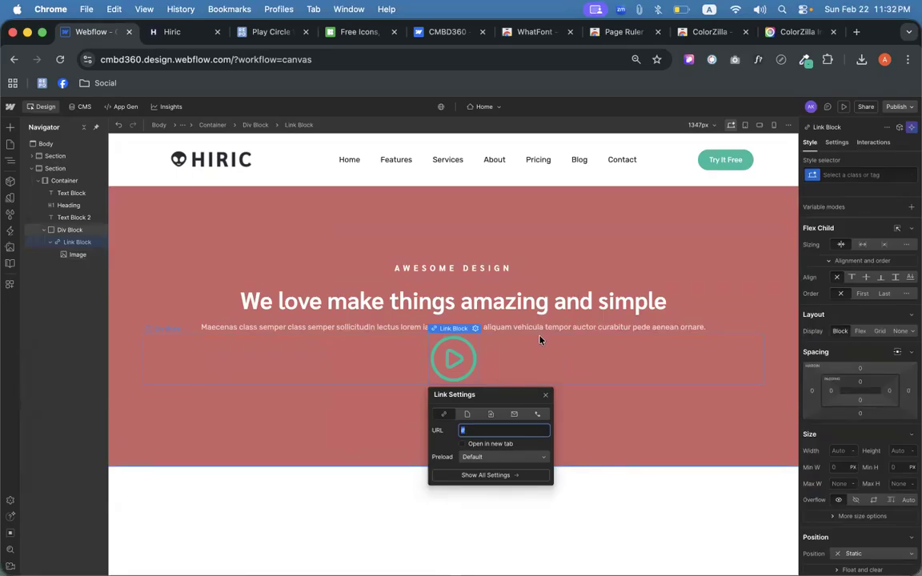
- Set the top margin of the play icon's Div Block to 20 px
{"action": "left_click", "coordinate": [378, 373]}
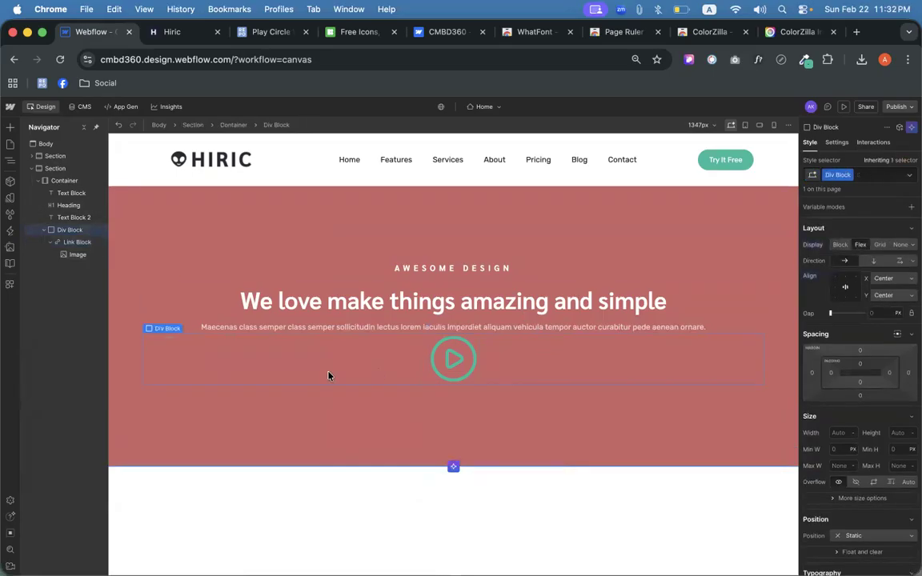
{"action": "left_click", "coordinate": [860, 363]}
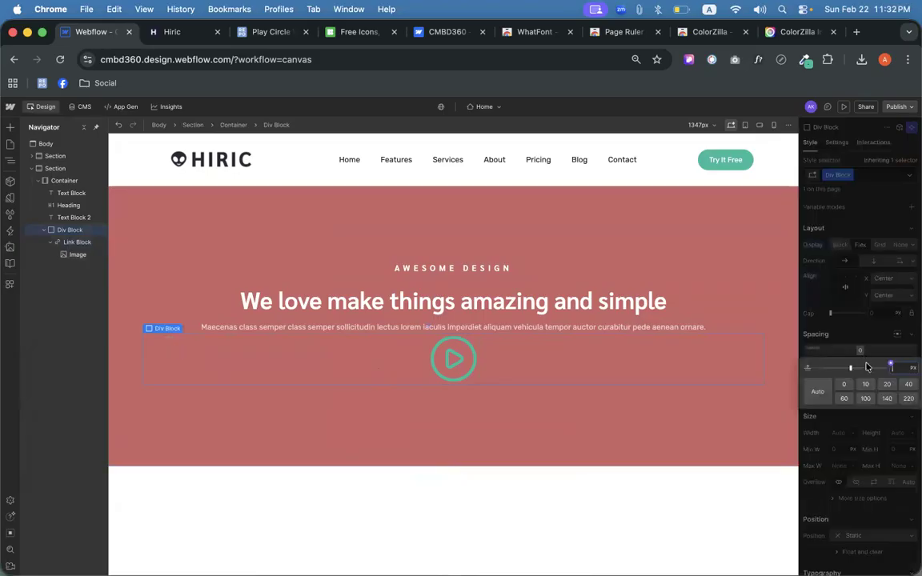
{"action": "left_click", "coordinate": [867, 385]}
{"action": "left_click", "coordinate": [886, 384]}
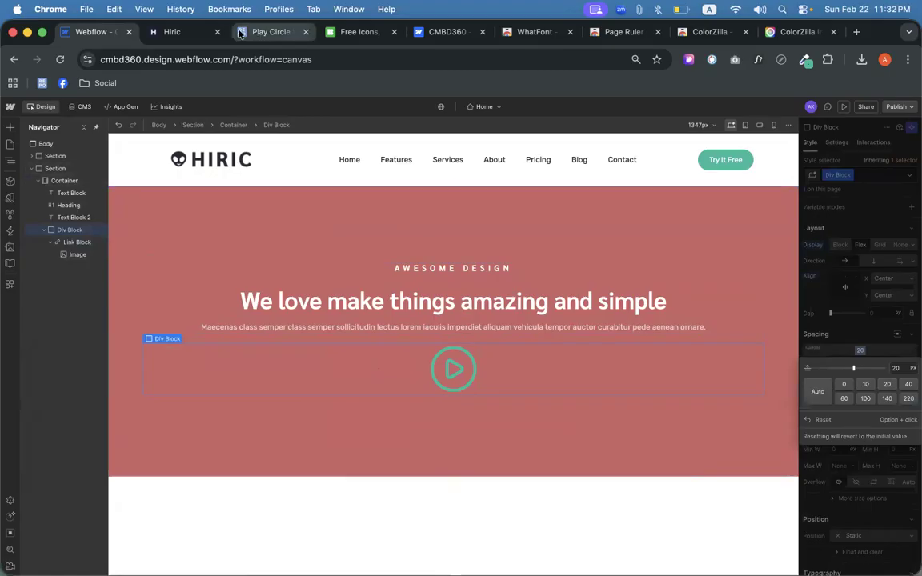
- Publish the site to the cmbd360.webflow.io staging domain and open the published page
{"action": "left_click", "coordinate": [903, 107]}
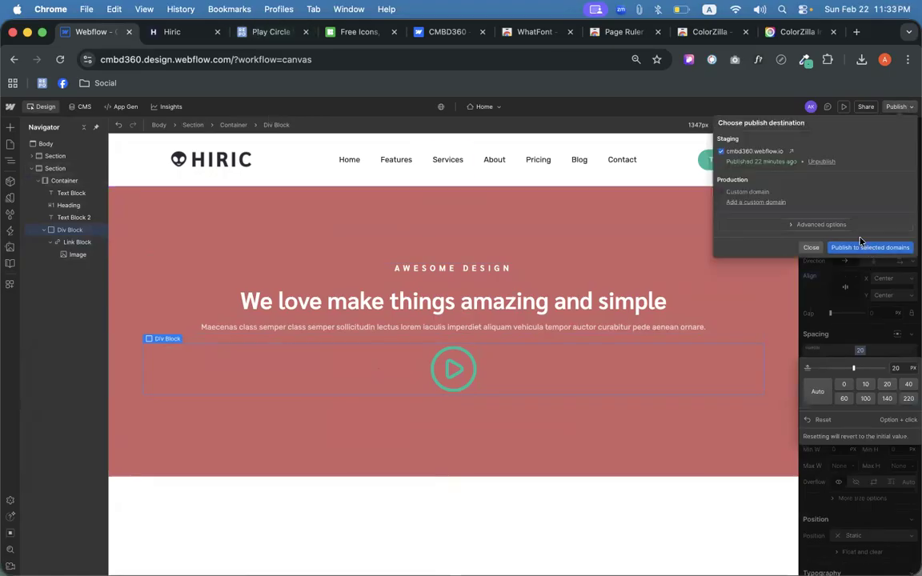
{"action": "left_click", "coordinate": [861, 249]}
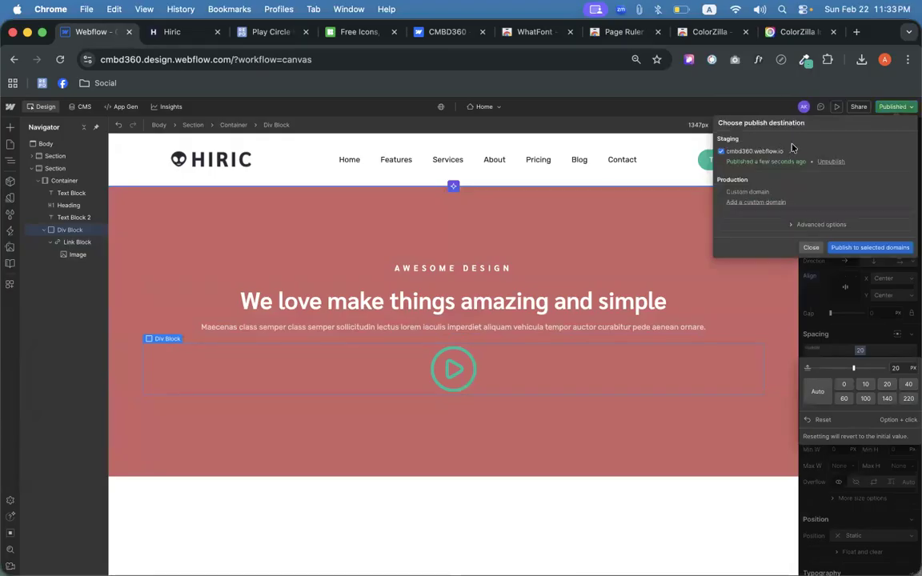
{"action": "left_click", "coordinate": [792, 152]}
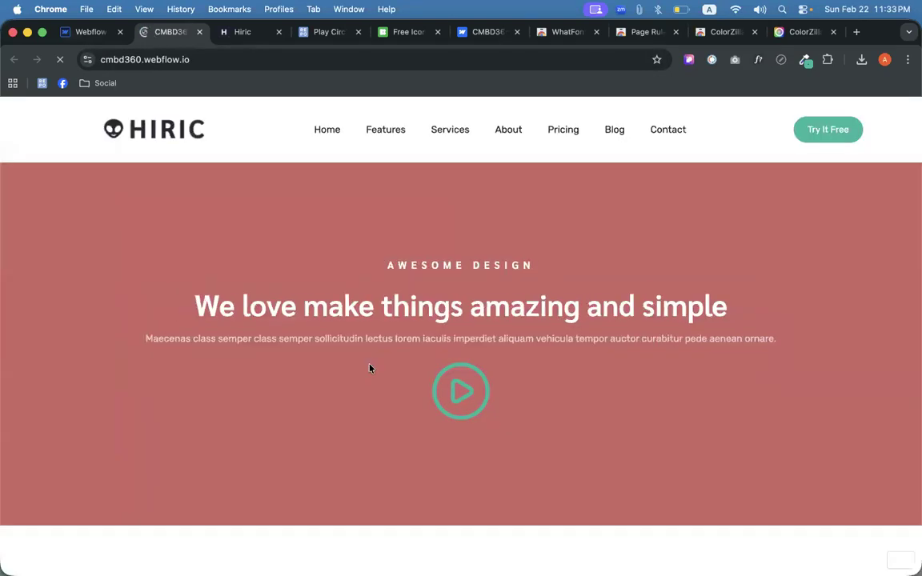
- Compare the published hero section with the Hiric template's hero, closing the template's video popup
{"action": "left_click_drag", "start_coordinate": [379, 265], "coordinate": [609, 324]}
{"action": "left_click", "coordinate": [637, 361]}
{"action": "left_click", "coordinate": [234, 36]}
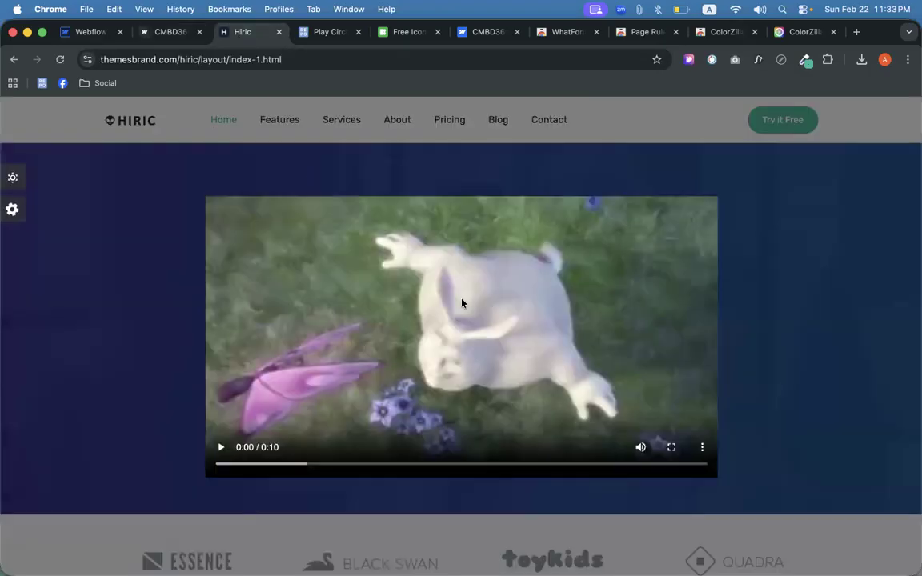
{"action": "left_click", "coordinate": [478, 169]}
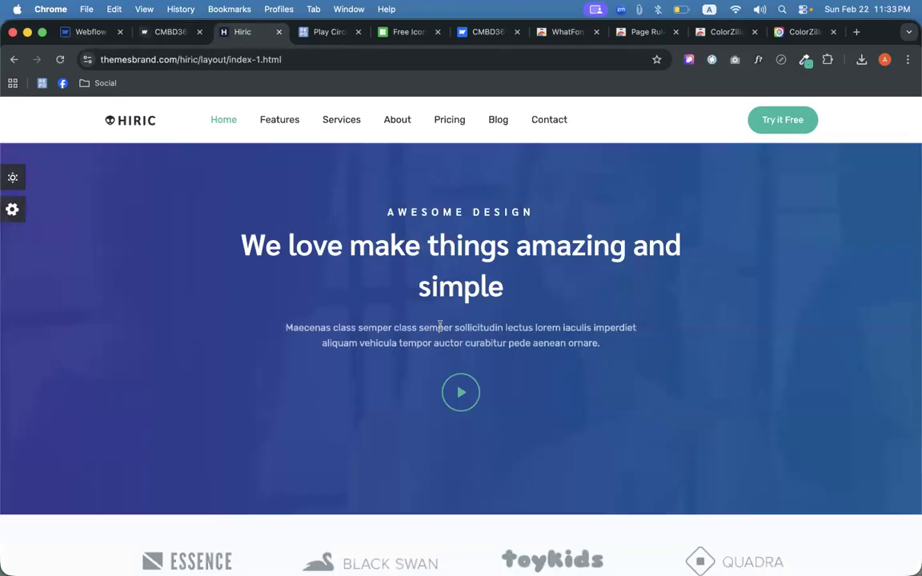
{"action": "left_click", "coordinate": [160, 36]}
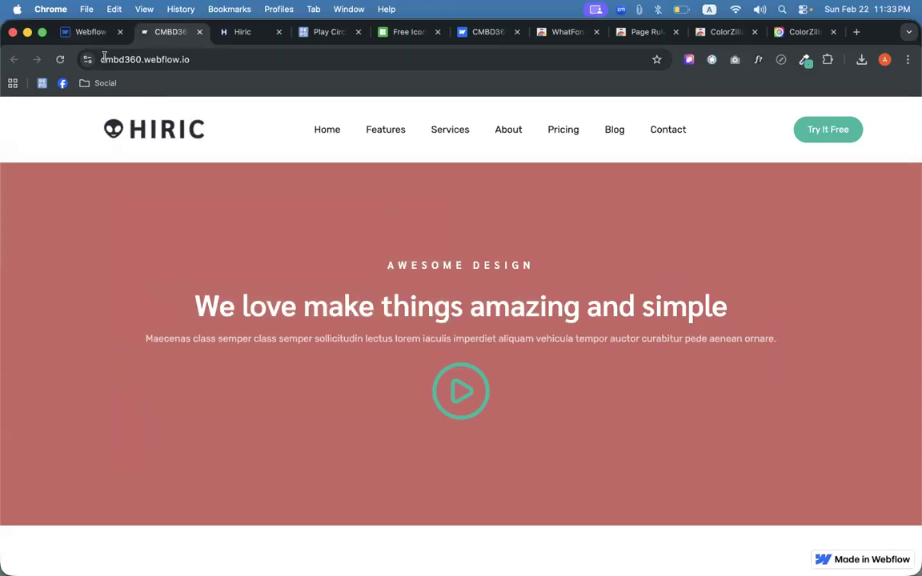
- In the Webflow Designer, insert a line break before "simple" in the hero heading and preview it at the mobile portrait breakpoint
{"action": "left_click", "coordinate": [88, 32]}
{"action": "left_click", "coordinate": [536, 303]}
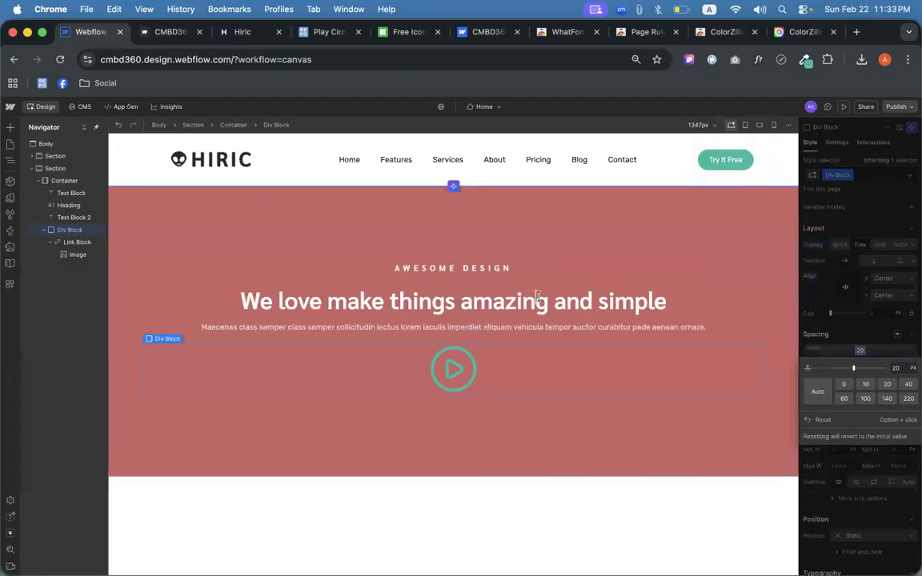
{"action": "double_click", "coordinate": [536, 302]}
{"action": "left_click", "coordinate": [597, 303]}
{"action": "key", "text": "shift+Return"}
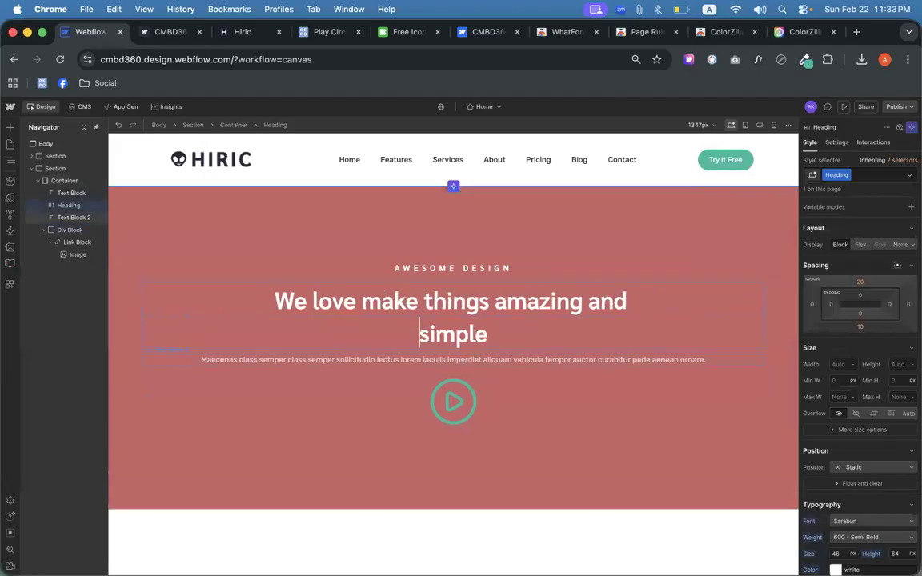
{"action": "left_click", "coordinate": [526, 432]}
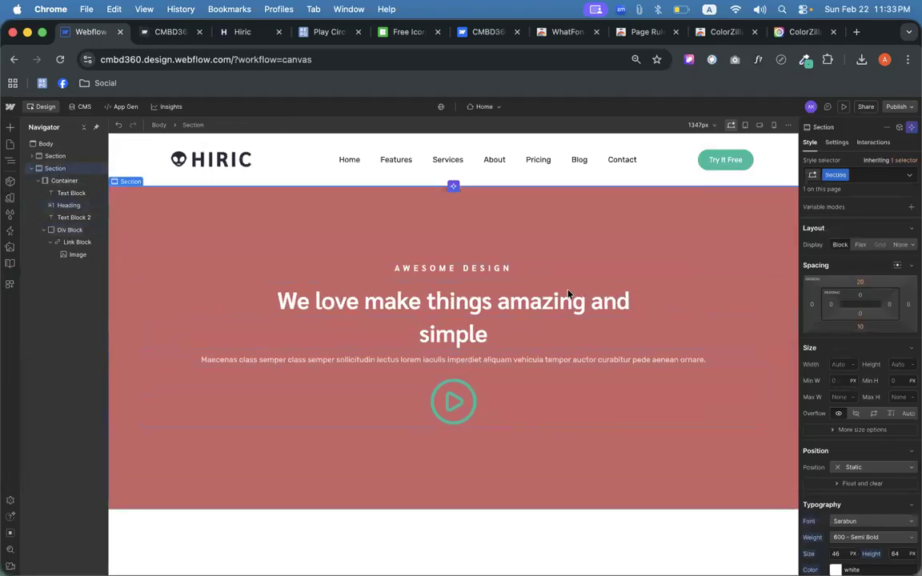
{"action": "left_click", "coordinate": [774, 128]}
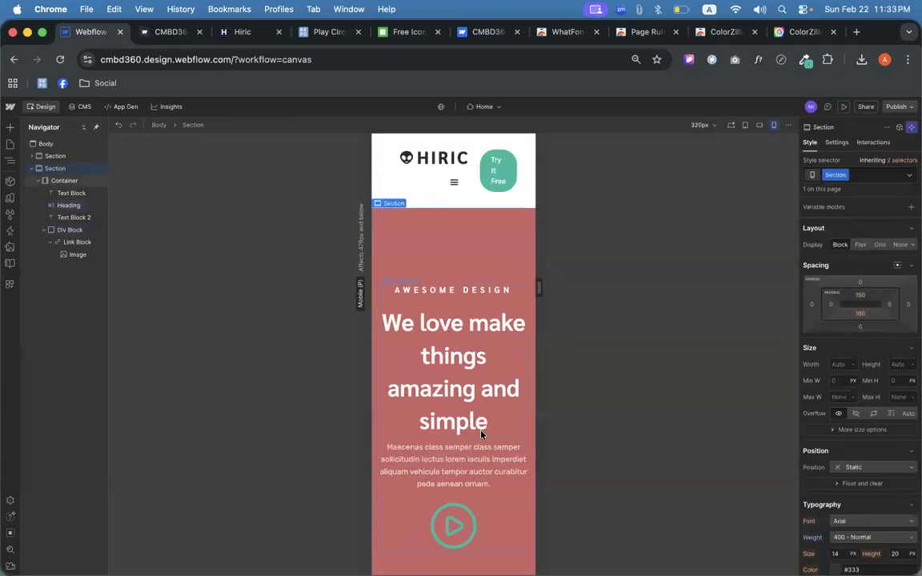
- Return to the desktop breakpoint and remove the line break before "simple" in the hero heading
{"action": "left_click", "coordinate": [732, 127]}
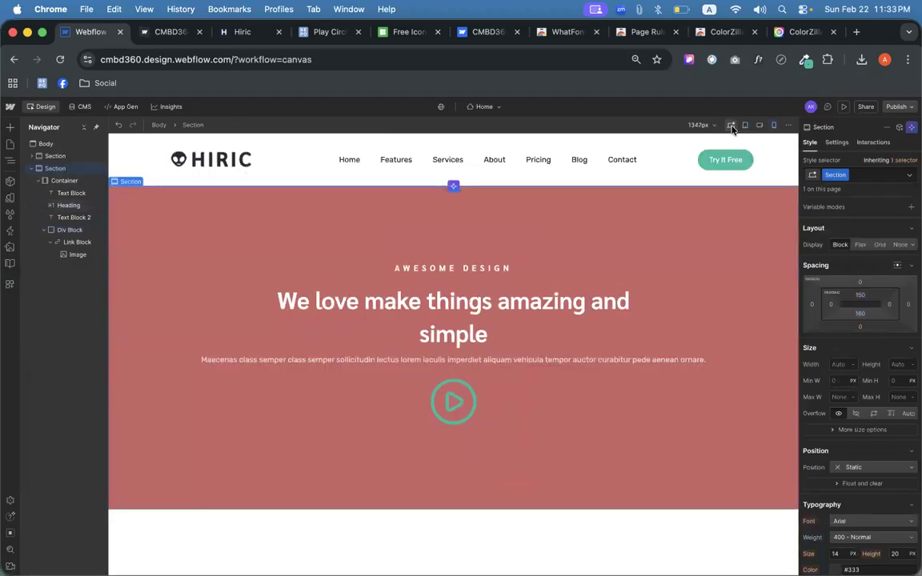
{"action": "double_click", "coordinate": [422, 335]}
{"action": "left_click", "coordinate": [420, 334]}
{"action": "key", "text": "BackSpace"}
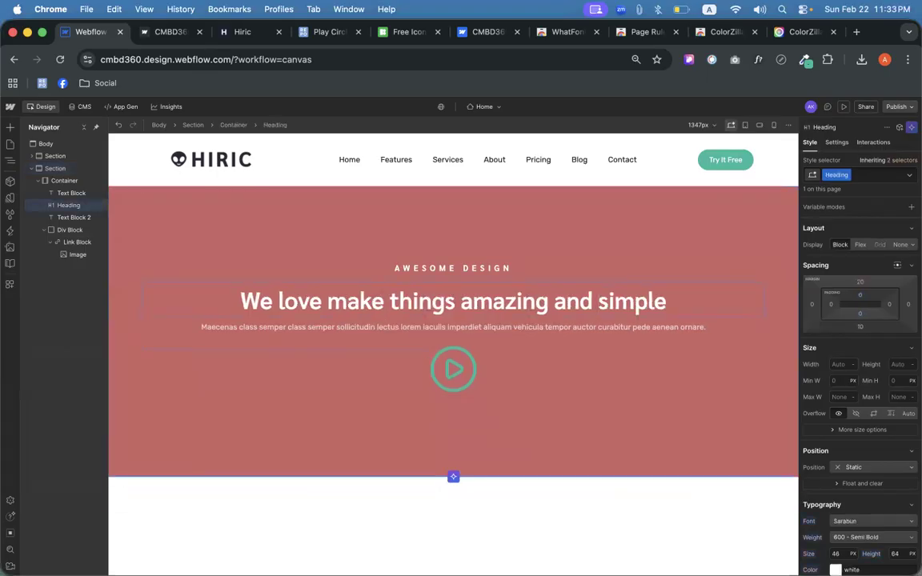
- Try 150 px of left and right padding on the hero heading, and settle on 200 px for both sides
{"action": "left_click", "coordinate": [524, 328]}
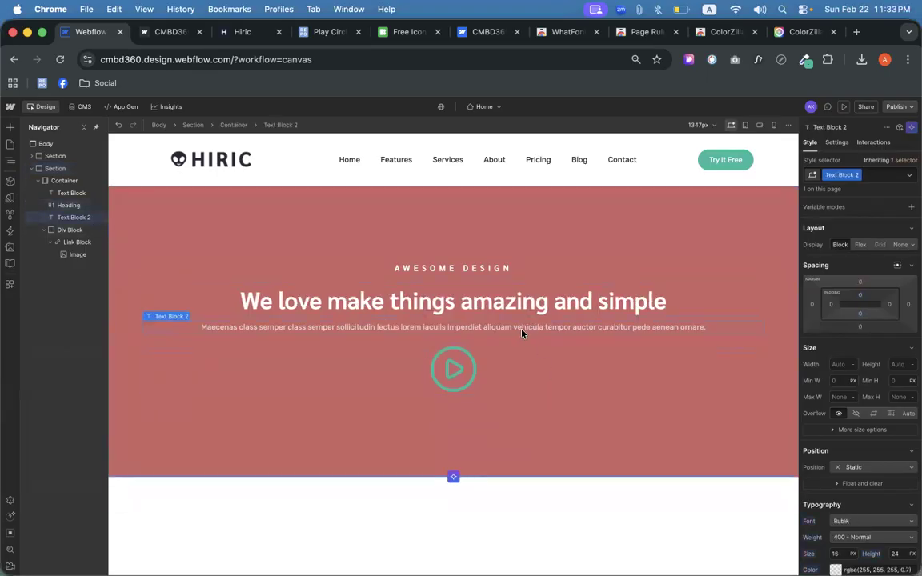
{"action": "left_click", "coordinate": [450, 302]}
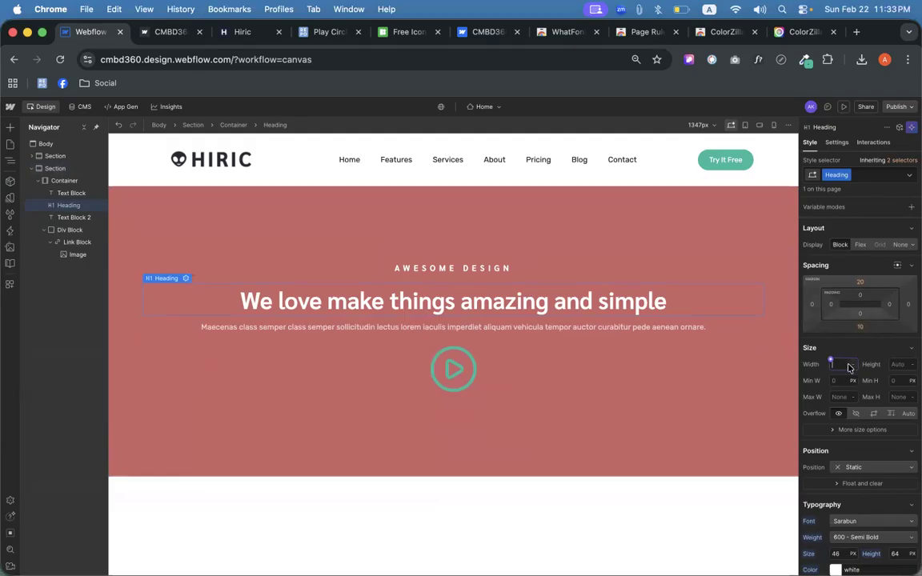
{"action": "left_click", "coordinate": [888, 307]}
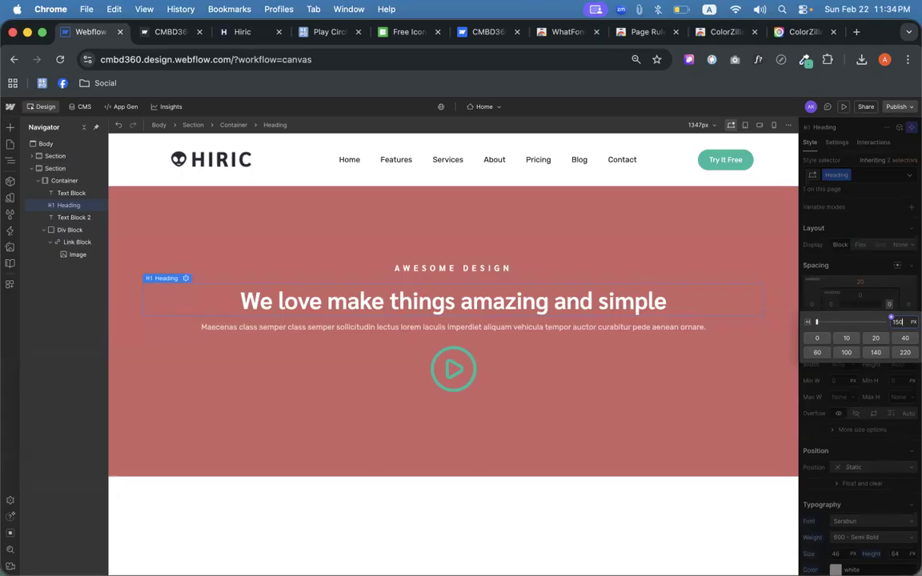
{"action": "key", "text": "Return"}
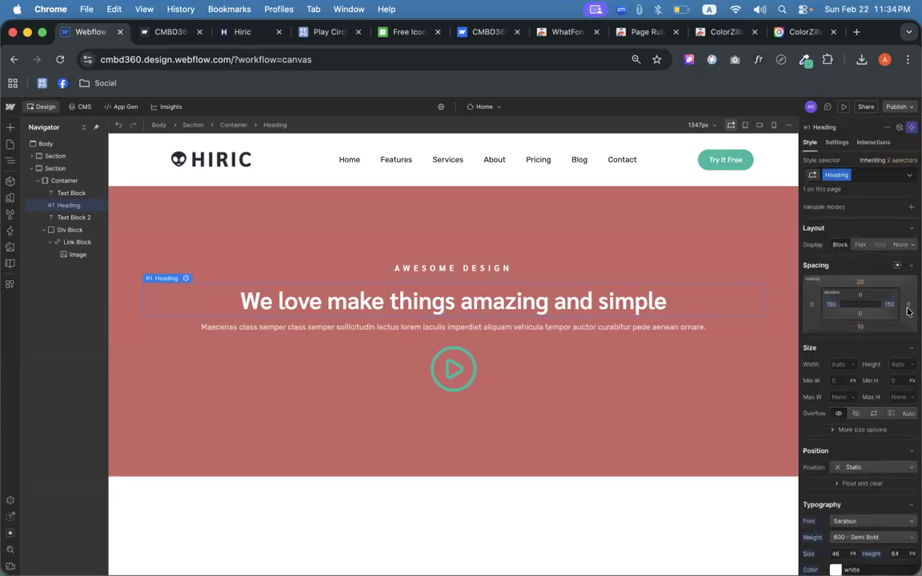
{"action": "left_click_drag", "start_coordinate": [859, 298], "coordinate": [858, 306]}
{"action": "left_click", "coordinate": [830, 307]}
{"action": "type", "text": "2"}
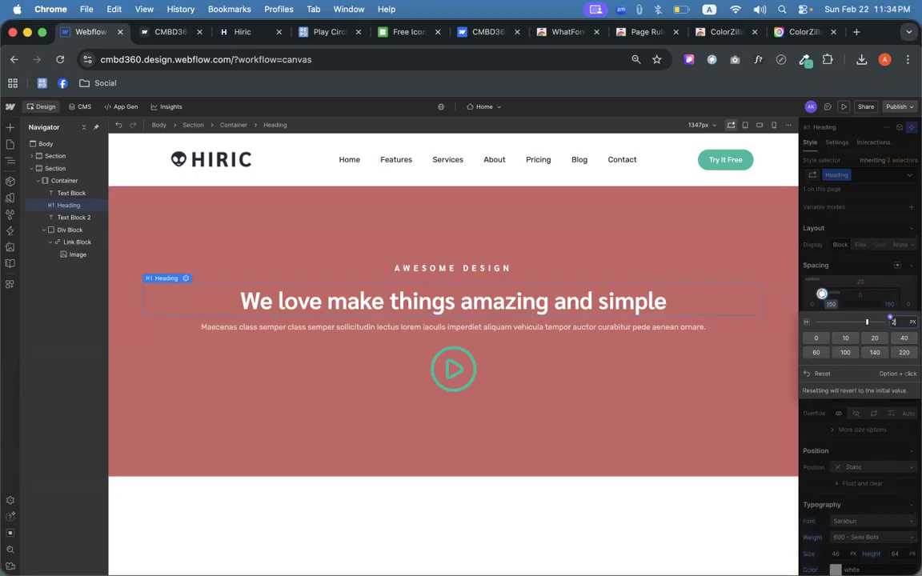
{"action": "type", "text": "00"}
{"action": "key", "text": "Return"}
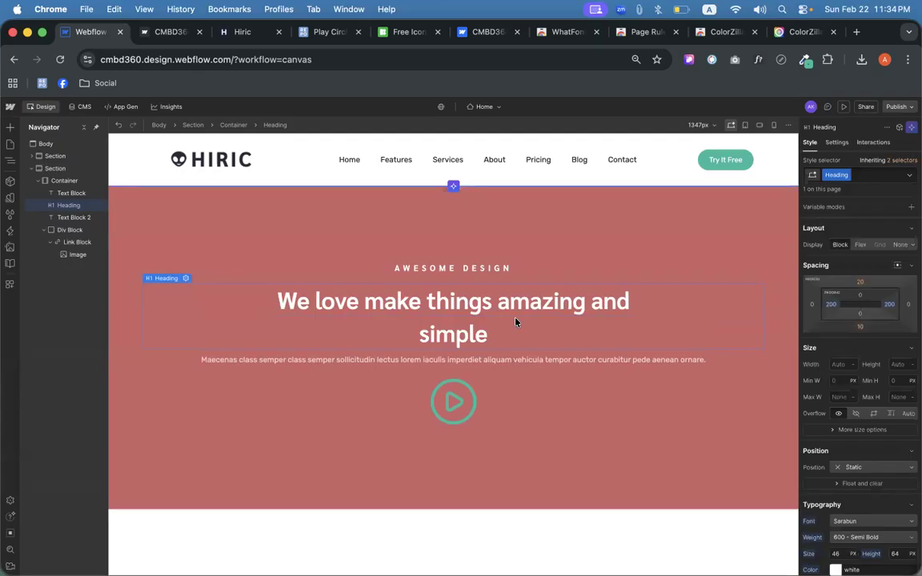
- Set the left and right padding of the hero description text to 300 px and compare it with the Hiric template
{"action": "left_click", "coordinate": [424, 365]}
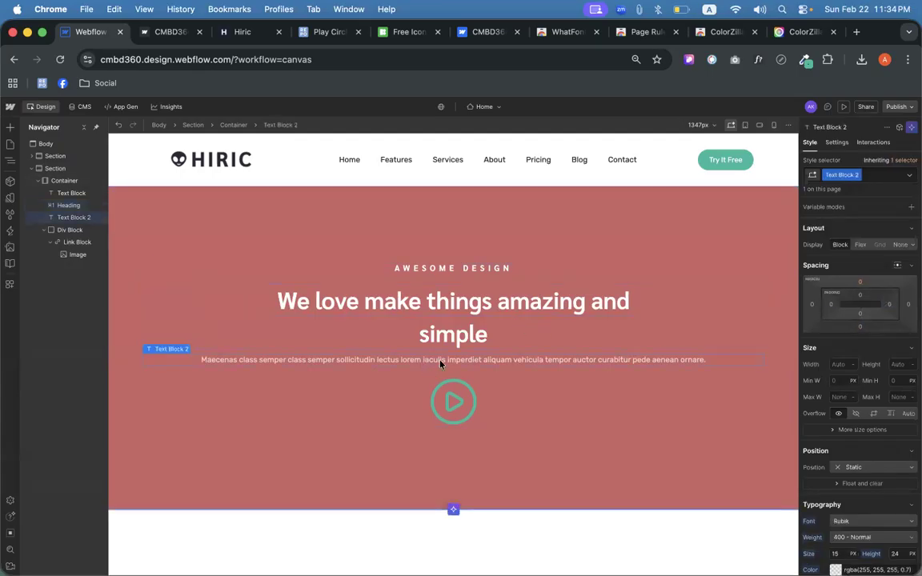
{"action": "left_click", "coordinate": [888, 304]}
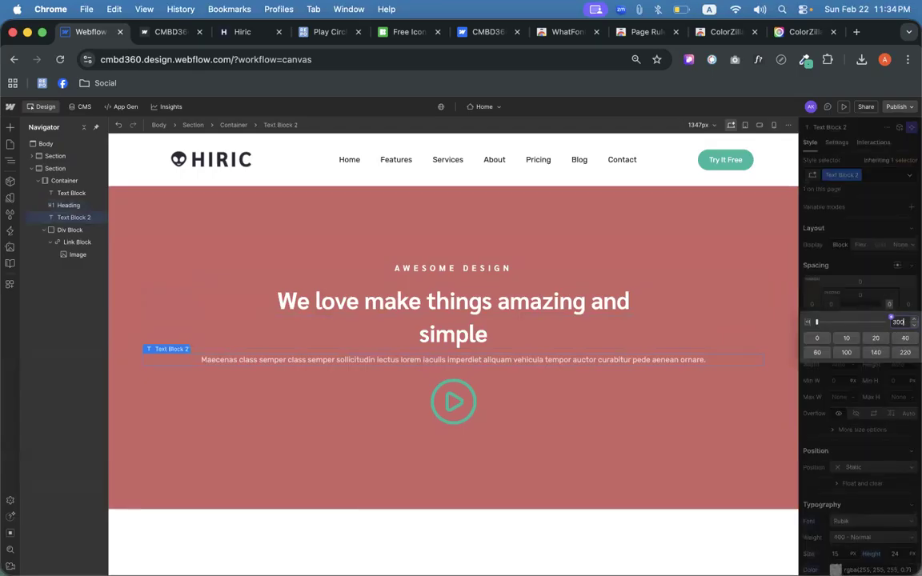
{"action": "key", "text": "alt+Return"}
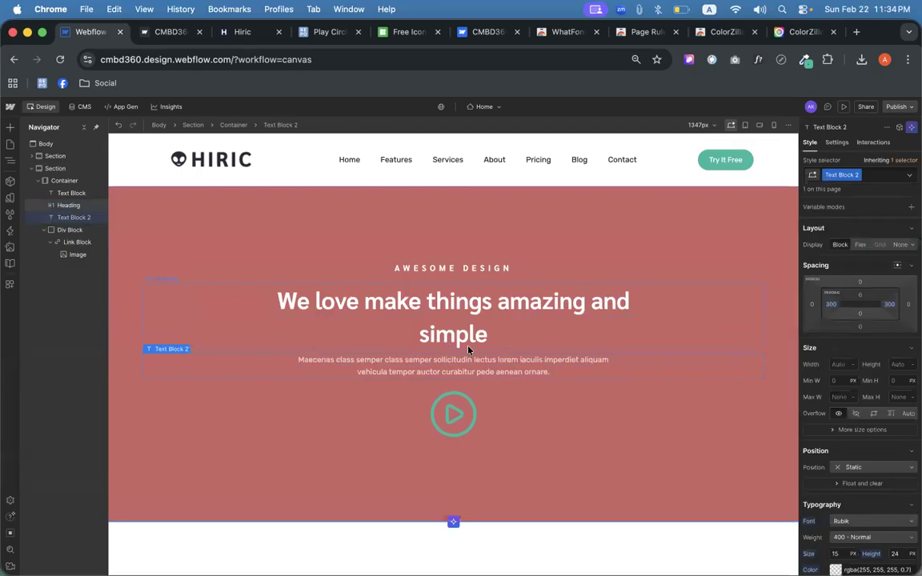
{"action": "left_click", "coordinate": [232, 34]}
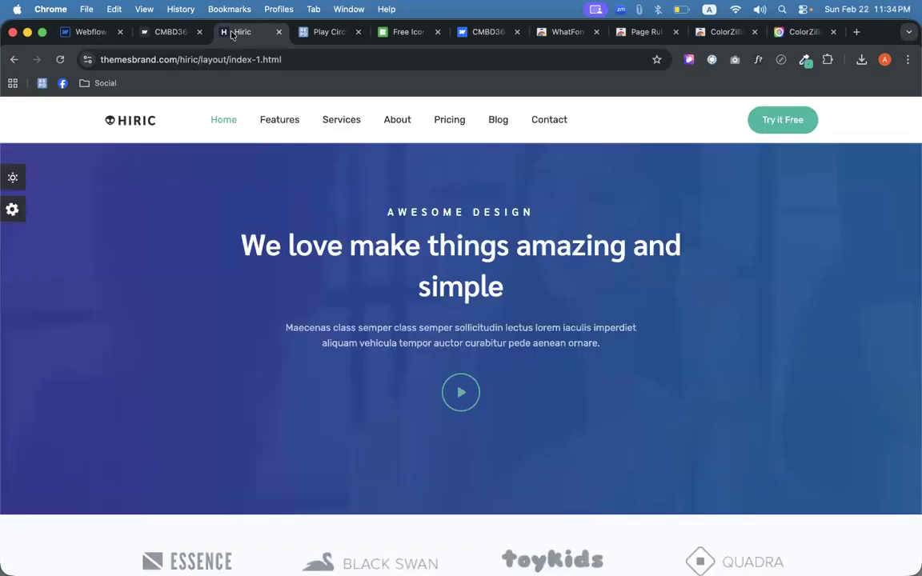
{"action": "left_click", "coordinate": [95, 33]}
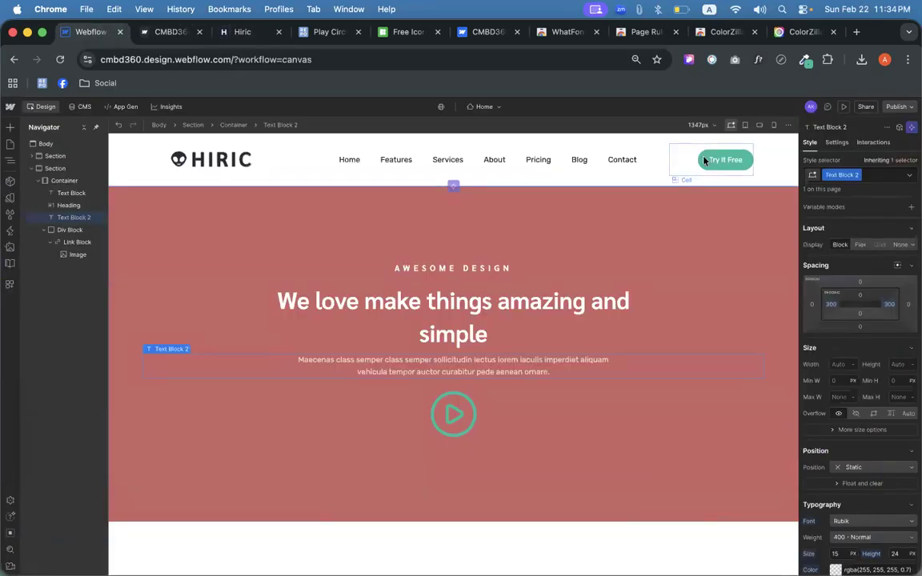
- Set the canvas preview width to 1439 px at the desktop breakpoint
{"action": "left_click", "coordinate": [698, 125]}
{"action": "type", "text": "1439"}
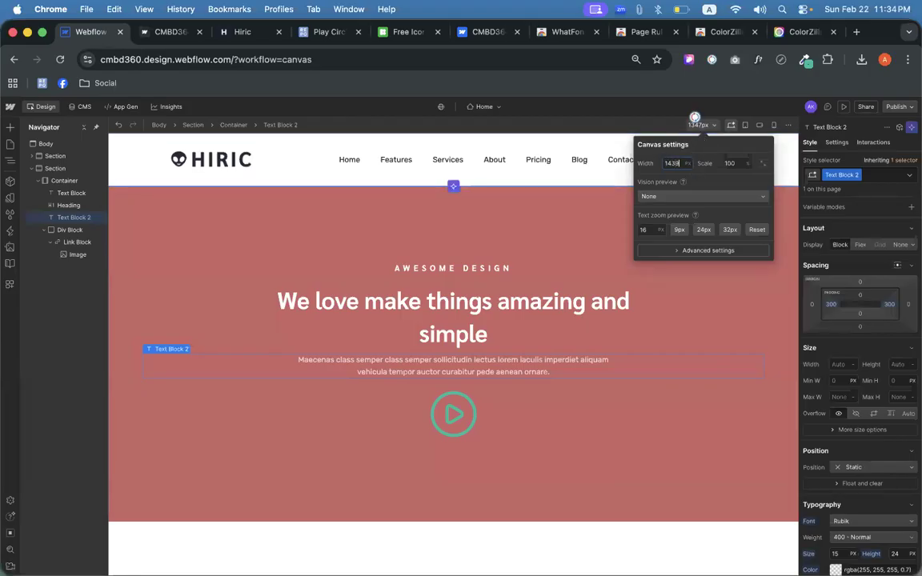
{"action": "key", "text": "Return"}
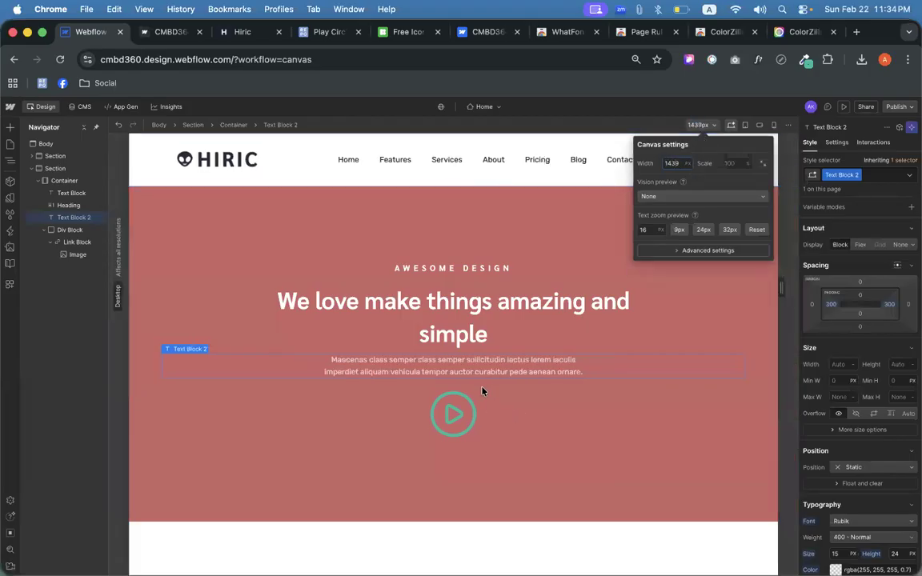
{"action": "left_click", "coordinate": [480, 377]}
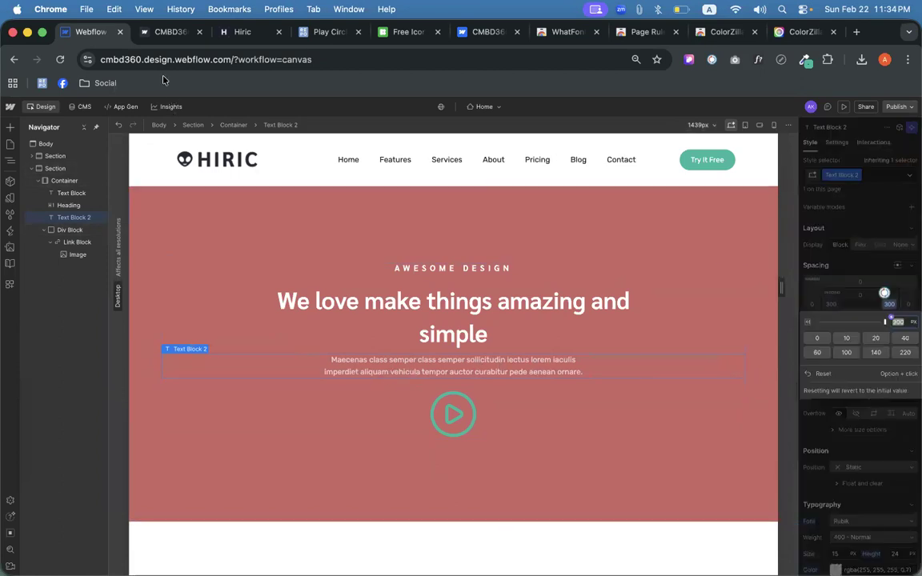
- Set the hero description's left and right padding to 280 px, comparing its line wrapping with the Hiric template
{"action": "left_click", "coordinate": [243, 32]}
{"action": "double_click", "coordinate": [340, 341]}
{"action": "left_click", "coordinate": [90, 32]}
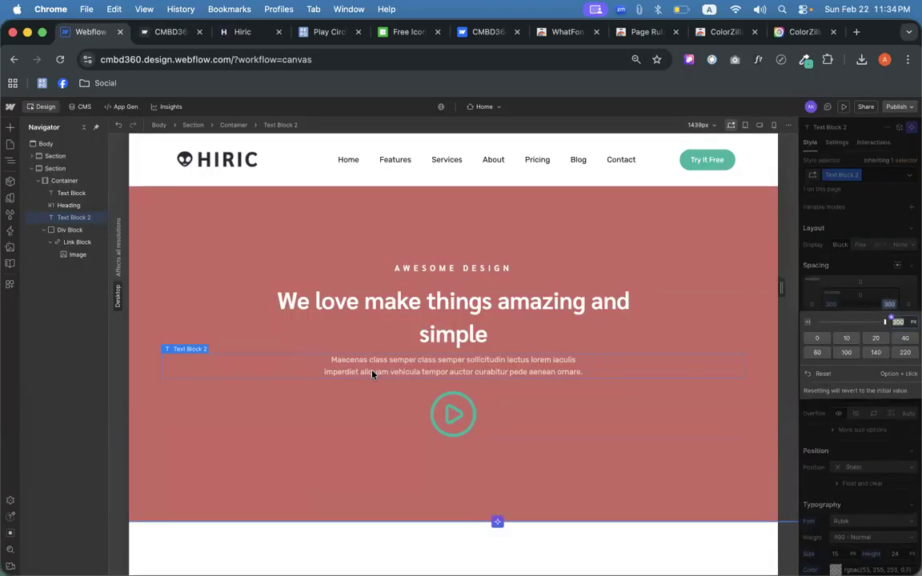
{"action": "left_click", "coordinate": [146, 32]}
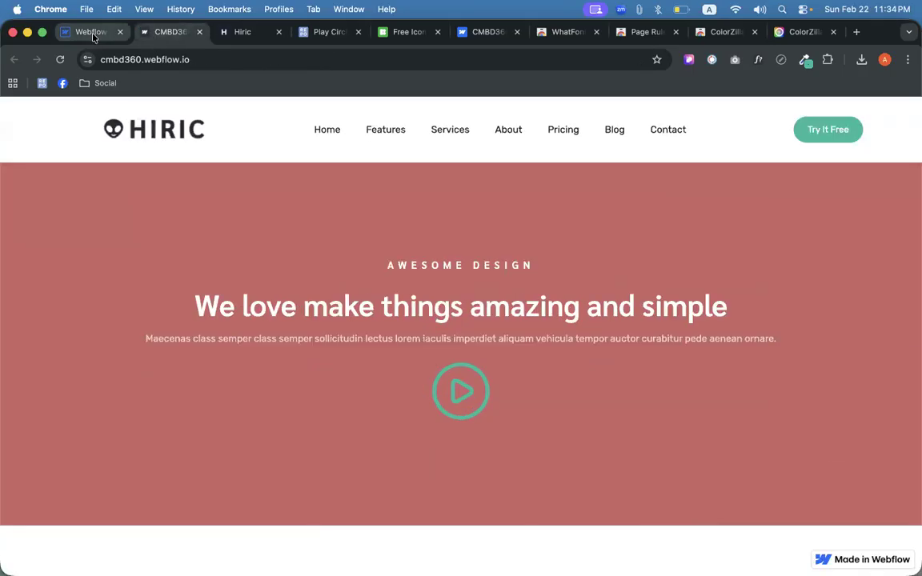
{"action": "left_click", "coordinate": [242, 32]}
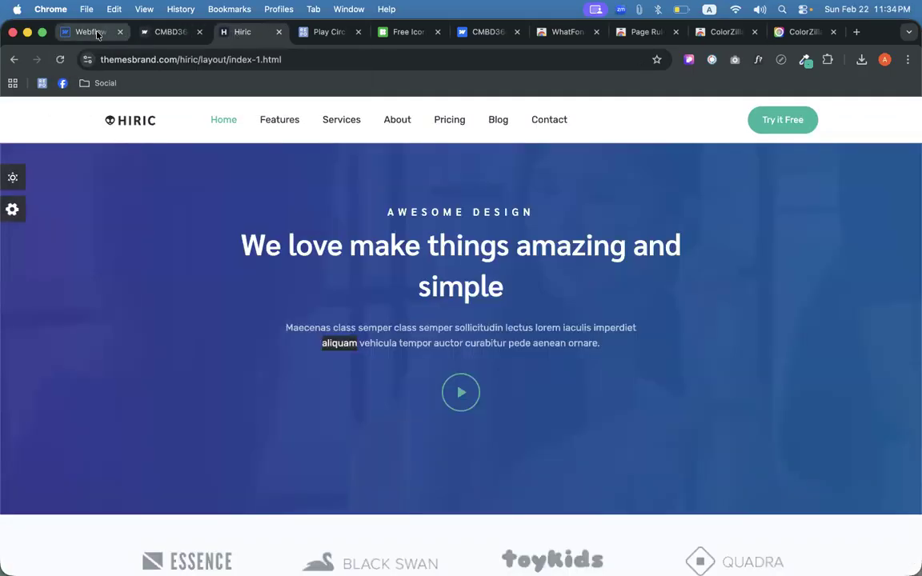
{"action": "left_click", "coordinate": [94, 32]}
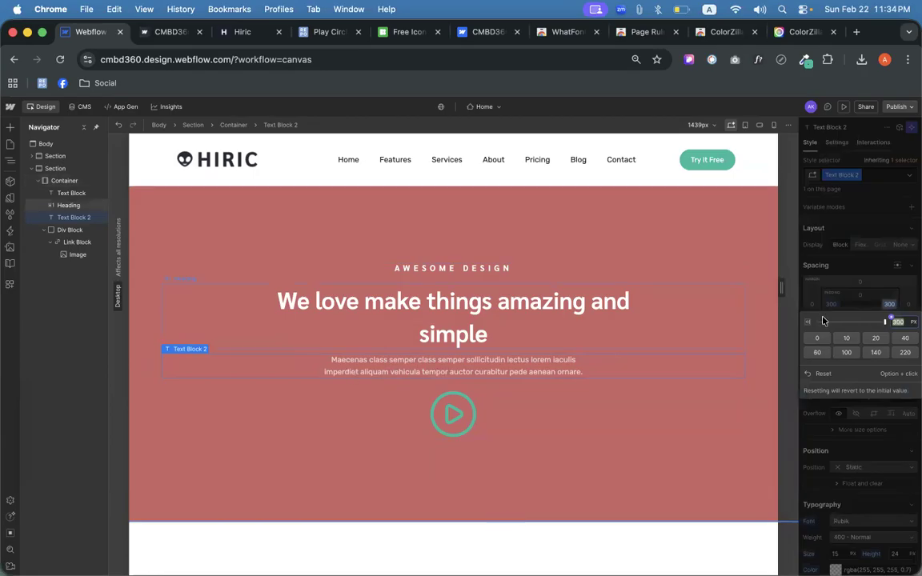
{"action": "type", "text": "280"}
{"action": "key", "text": "Return"}
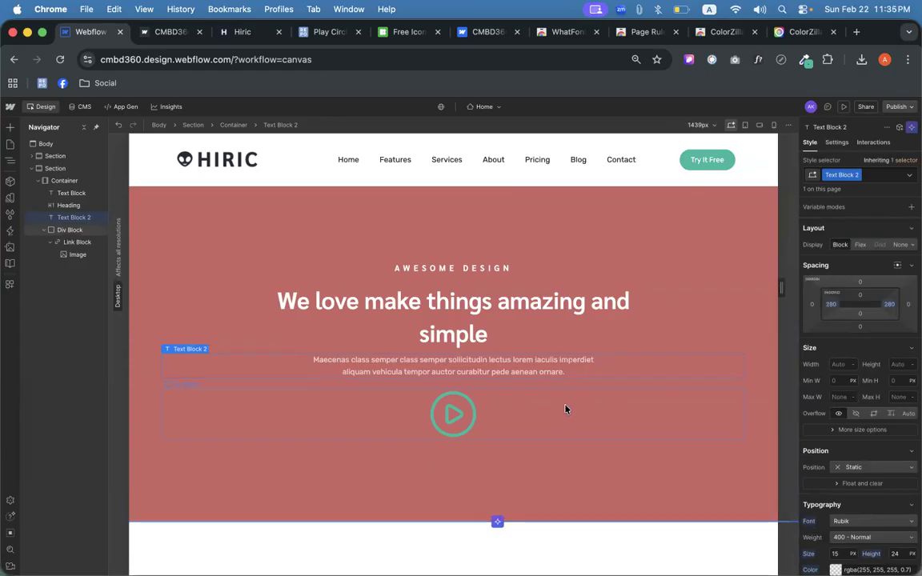
{"action": "left_click", "coordinate": [238, 36]}
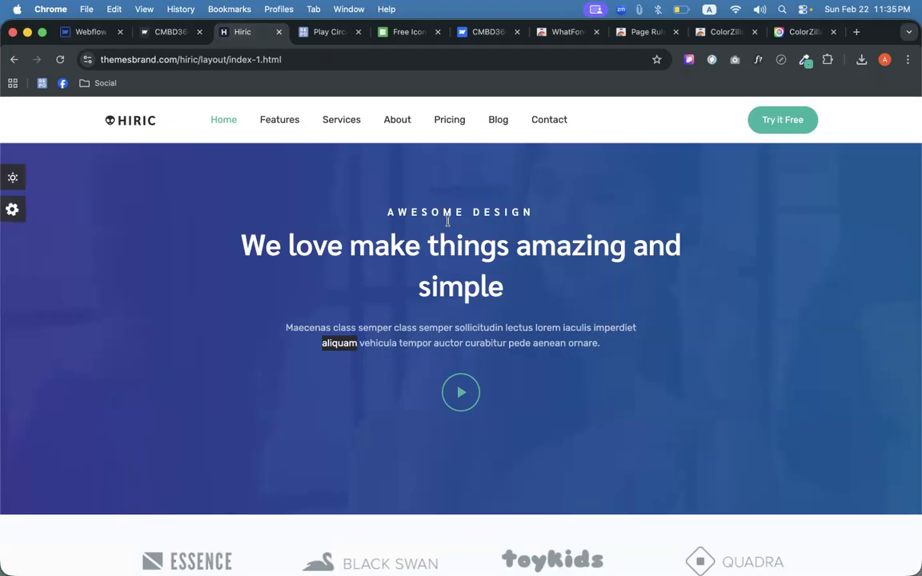
{"action": "left_click", "coordinate": [94, 34]}
- Set the hero heading's top margin to 30 px and its bottom margin to 40 px
{"action": "left_click", "coordinate": [481, 329]}
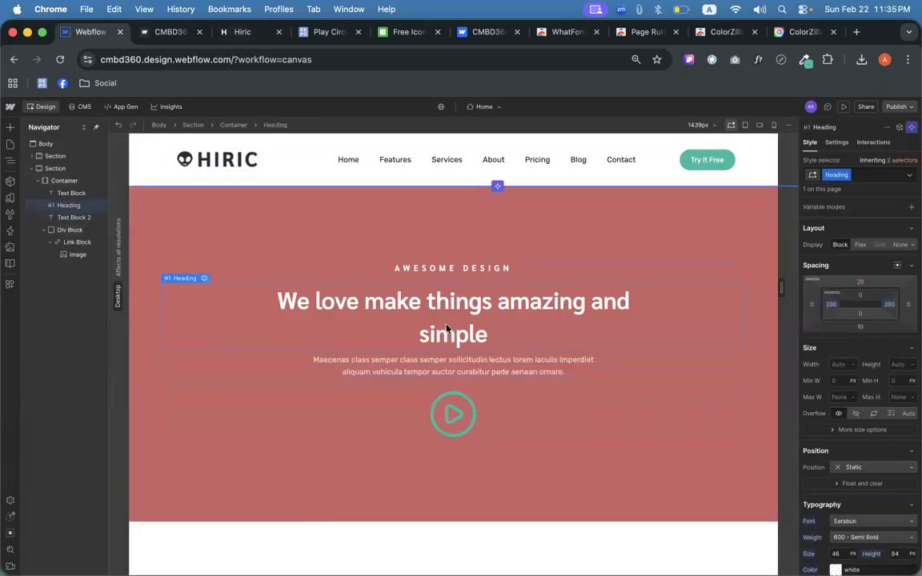
{"action": "left_click", "coordinate": [859, 284]}
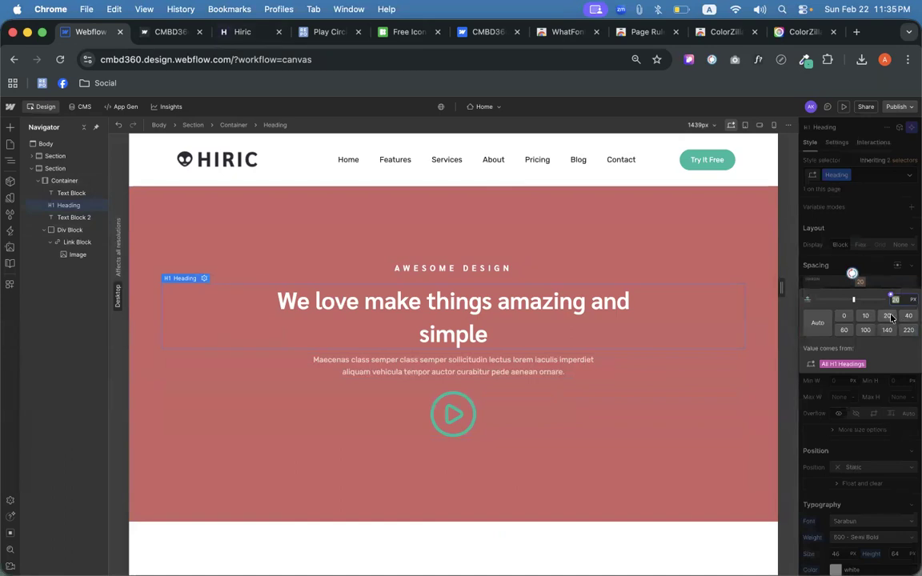
{"action": "left_click", "coordinate": [909, 315]}
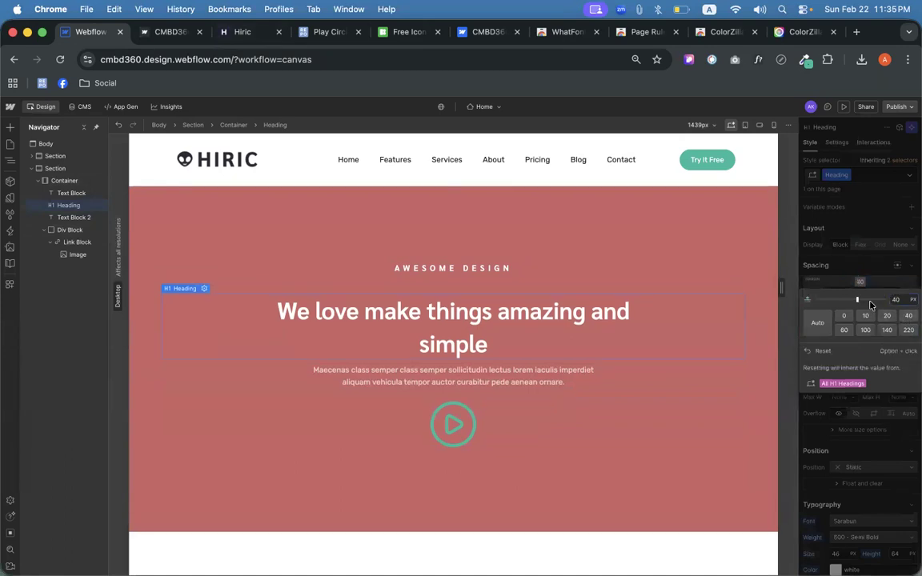
{"action": "left_click", "coordinate": [868, 278]}
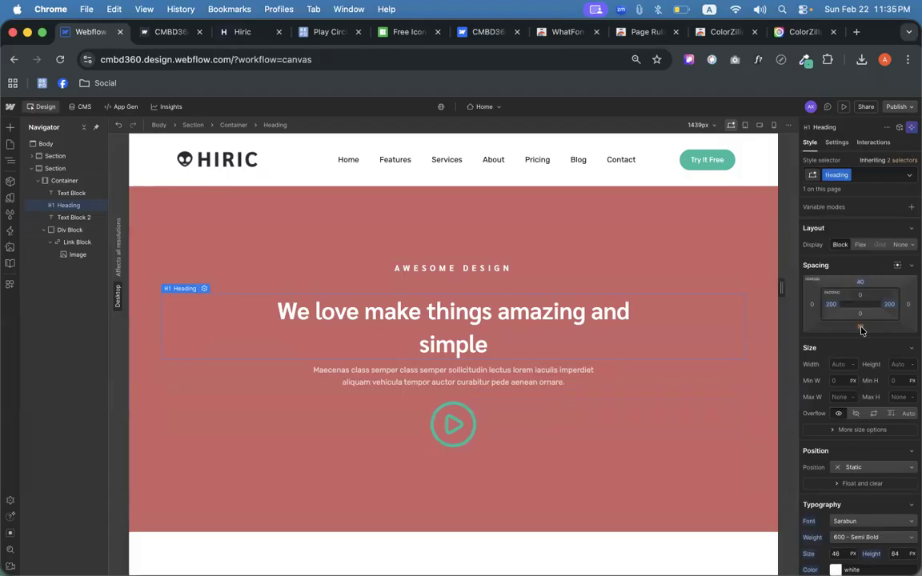
{"action": "left_click", "coordinate": [860, 328]}
{"action": "left_click", "coordinate": [844, 376]}
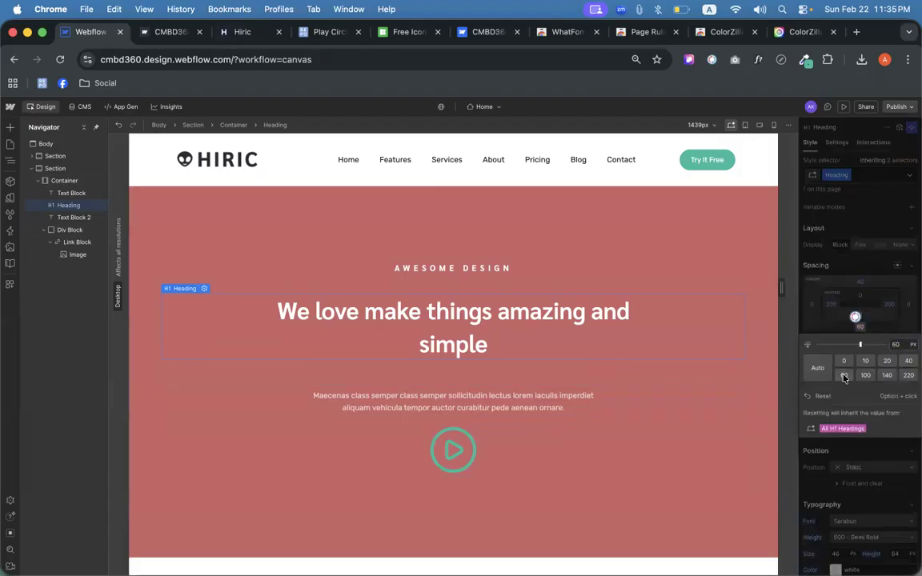
{"action": "left_click", "coordinate": [908, 361]}
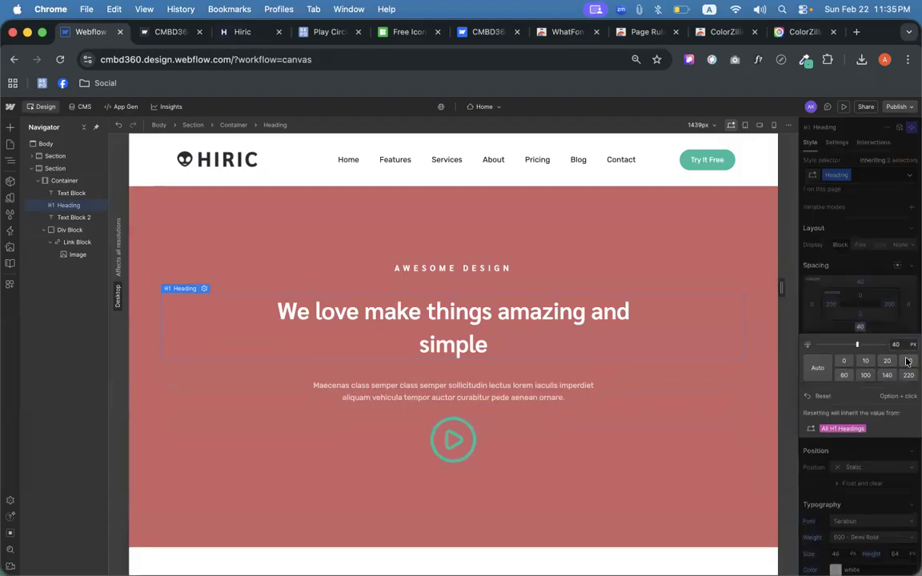
{"action": "left_click", "coordinate": [867, 289]}
{"action": "left_click", "coordinate": [864, 285]}
{"action": "type", "text": "30"}
{"action": "key", "text": "Return"}
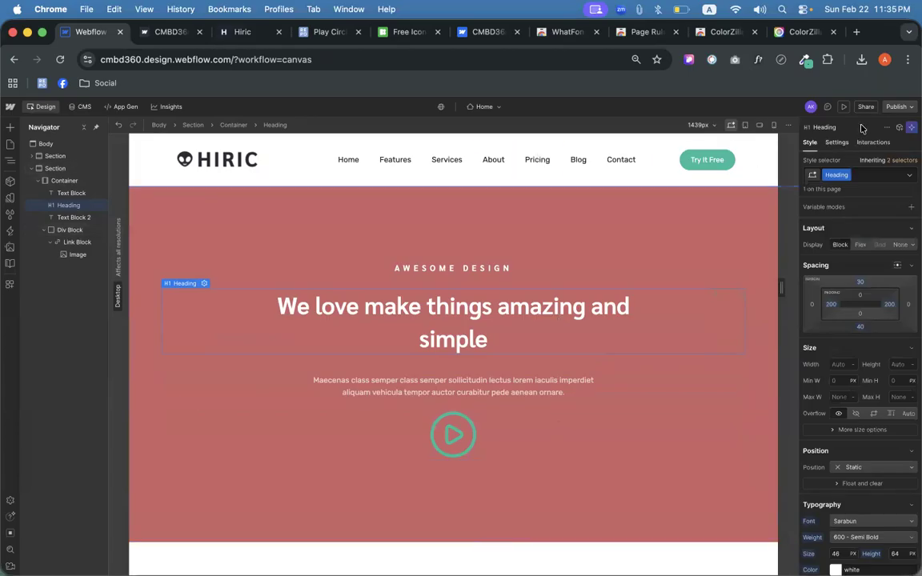
- Publish the site to the cmbd360.webflow.io staging domain and reload the live page
{"action": "left_click", "coordinate": [896, 108]}
{"action": "left_click", "coordinate": [860, 248]}
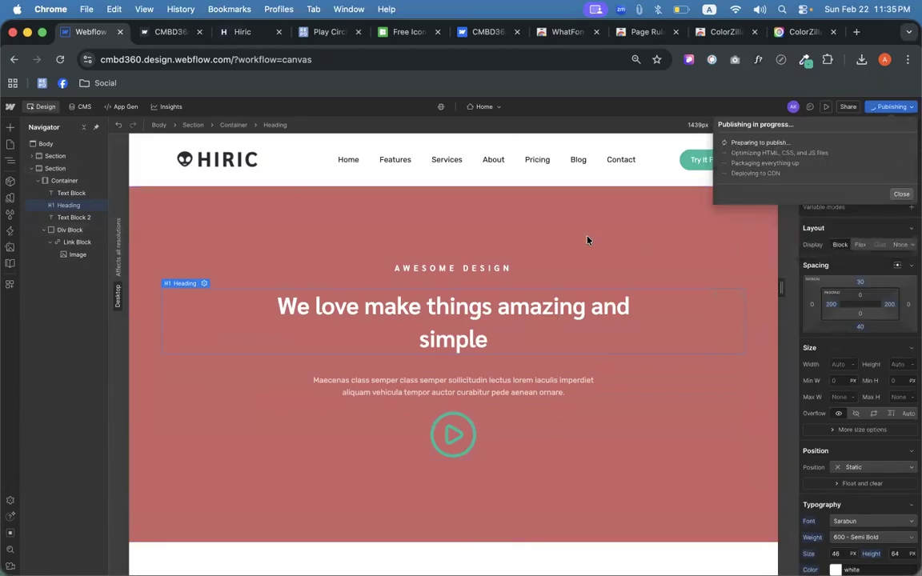
{"action": "left_click", "coordinate": [161, 35]}
{"action": "key", "text": "super+r"}
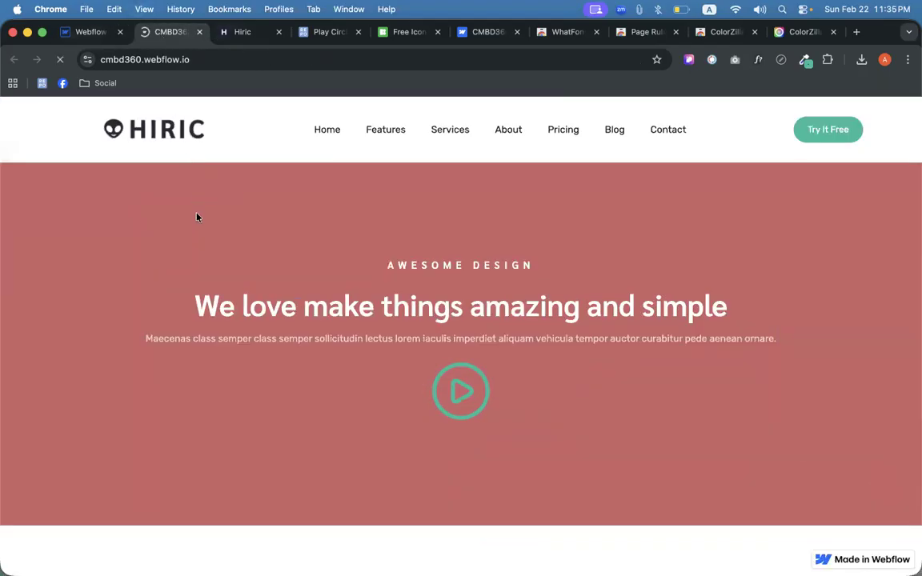
{"action": "key", "text": "super+r"}
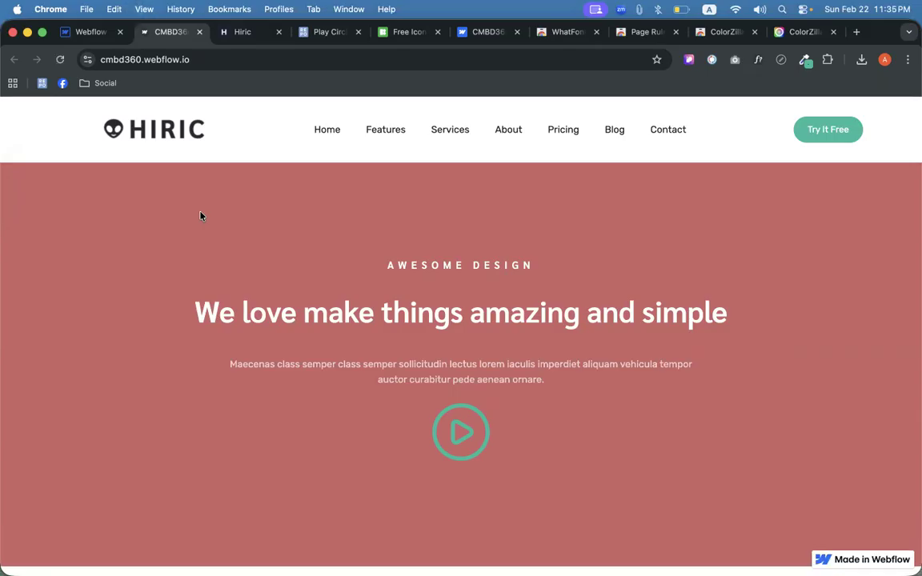
- Check the publish status, reload the live page and examine how the hero heading wraps
{"action": "left_click", "coordinate": [95, 32]}
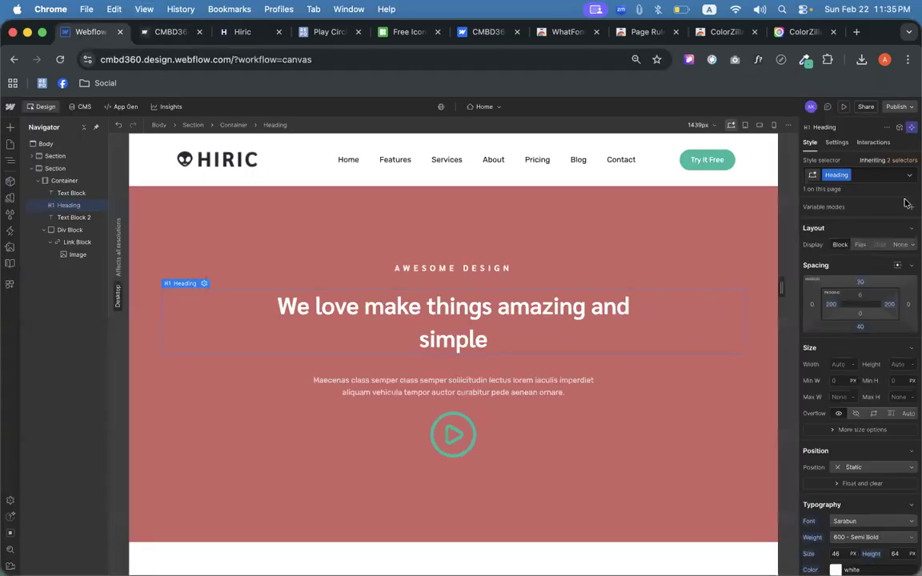
{"action": "left_click", "coordinate": [898, 106]}
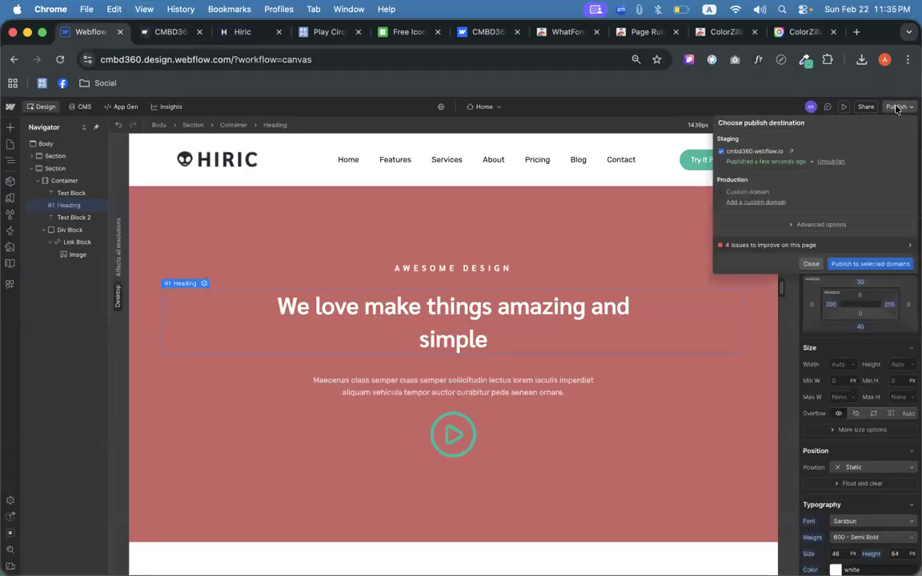
{"action": "left_click", "coordinate": [145, 33]}
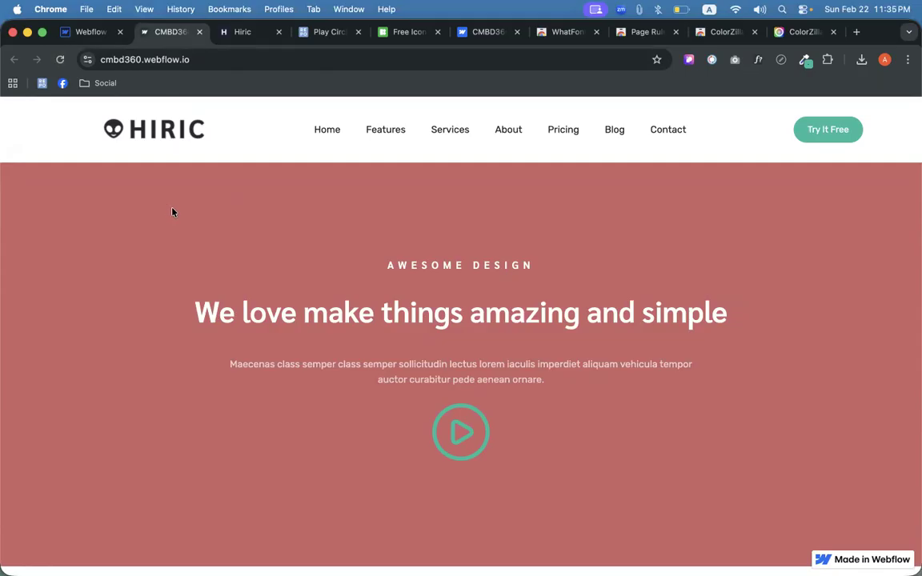
{"action": "key", "text": "super+r"}
{"action": "key", "text": "super+r"}
{"action": "triple_click", "coordinate": [466, 335]}
{"action": "triple_click", "coordinate": [419, 305]}
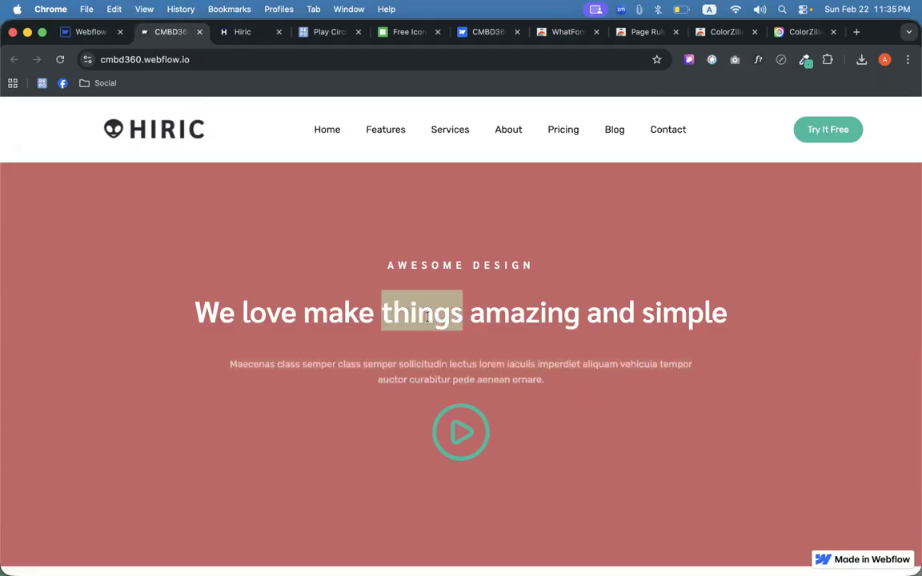
{"action": "left_click", "coordinate": [509, 340]}
{"action": "double_click", "coordinate": [644, 312]}
{"action": "left_click", "coordinate": [496, 220]}
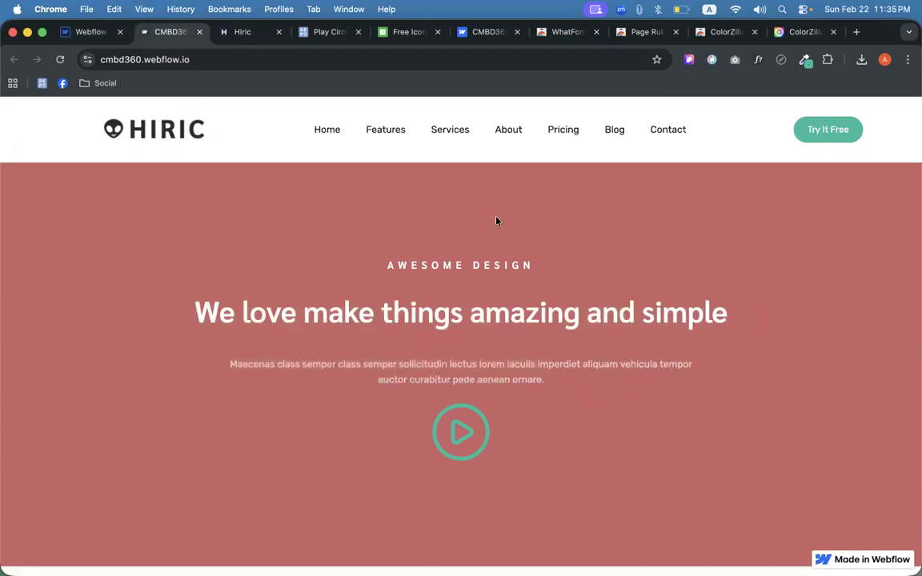
- In the Webflow Designer, try 220 px of left and right padding on the hero heading
{"action": "left_click", "coordinate": [93, 32]}
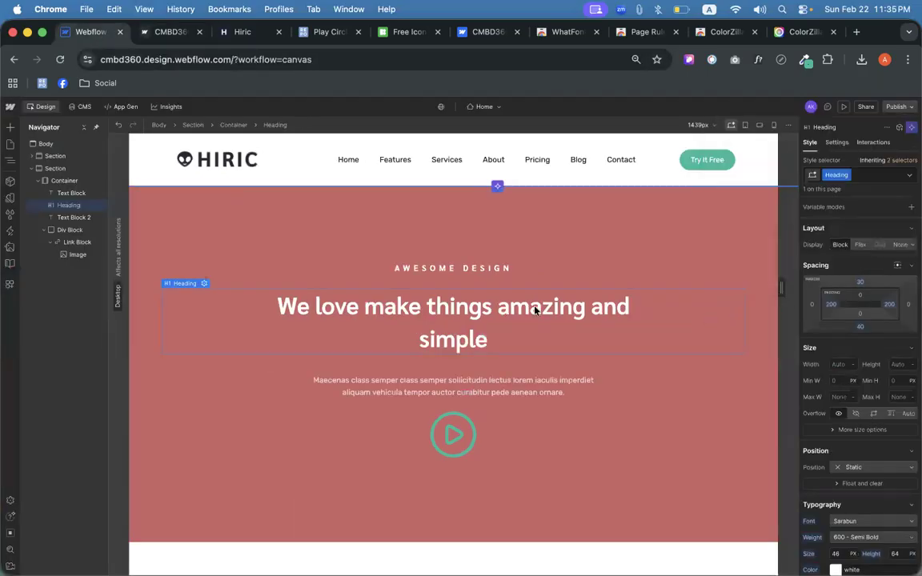
{"action": "left_click", "coordinate": [889, 303]}
{"action": "type", "text": "220"}
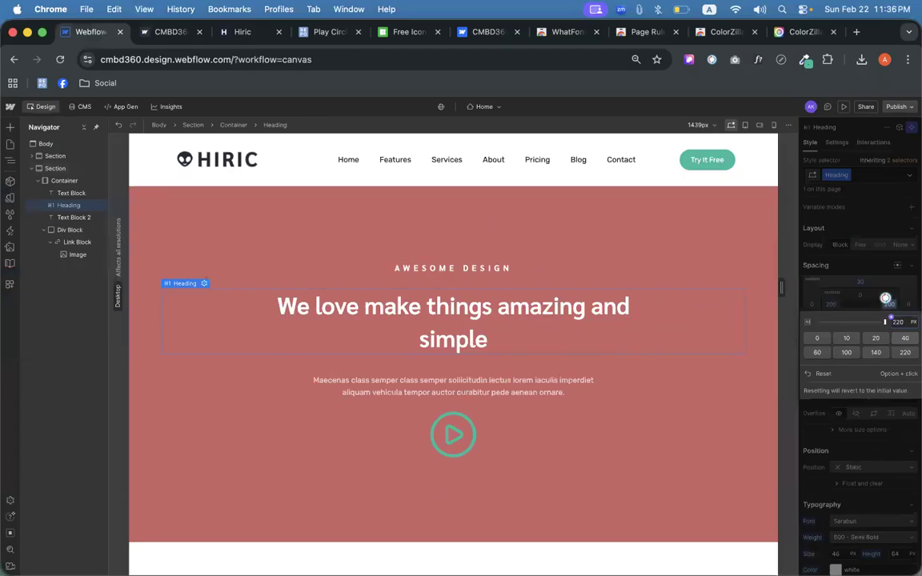
{"action": "key", "text": "Return"}
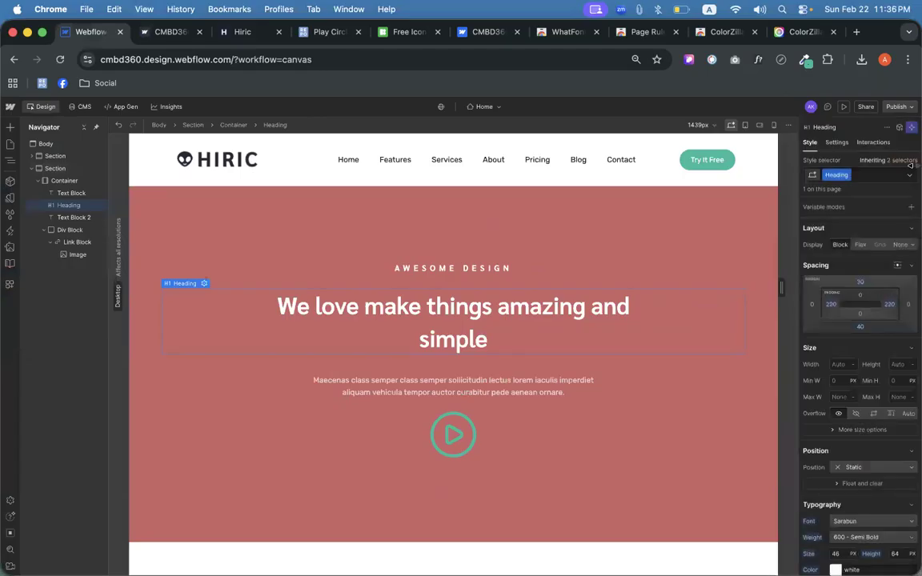
- Publish the heading padding change to the staging domain and reload the live page to check the wrapping
{"action": "left_click", "coordinate": [895, 107]}
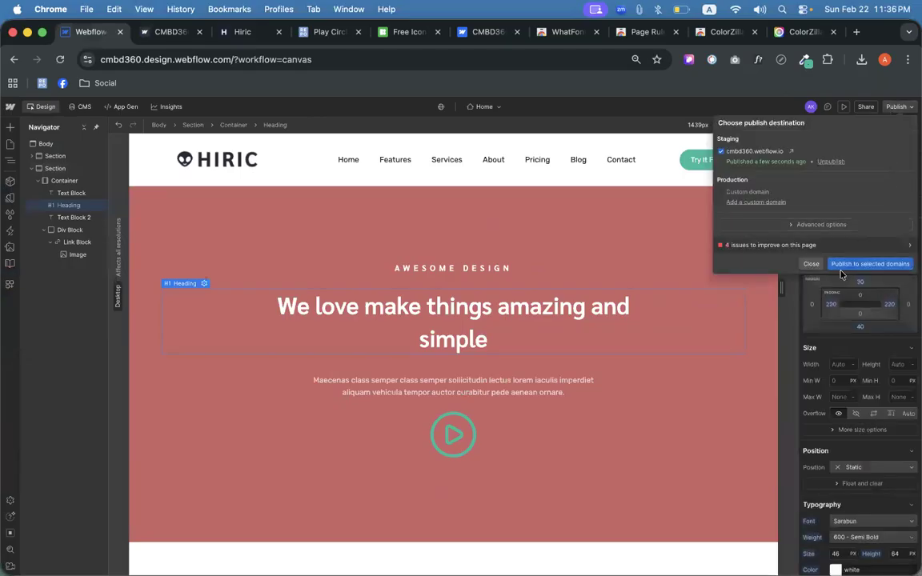
{"action": "left_click", "coordinate": [842, 262]}
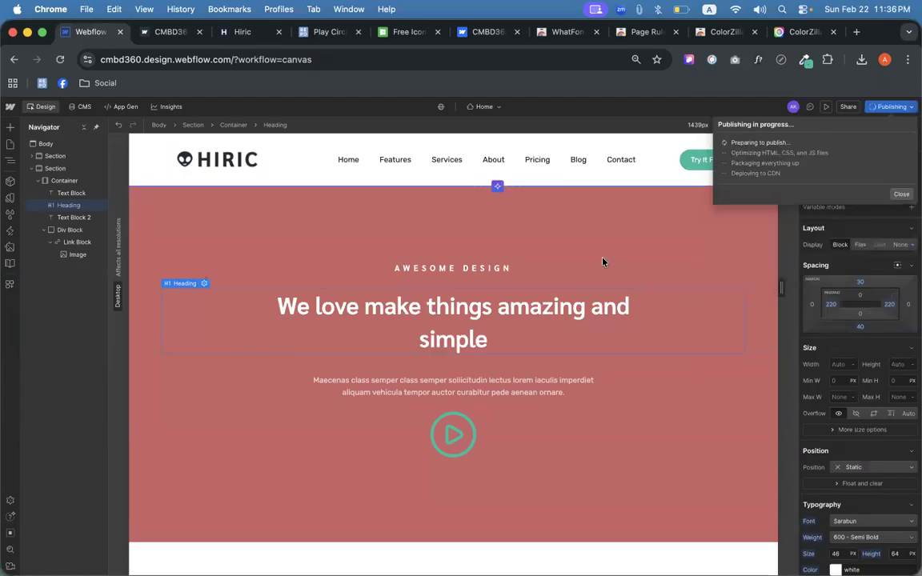
{"action": "left_click", "coordinate": [157, 40]}
{"action": "key", "text": "super+r"}
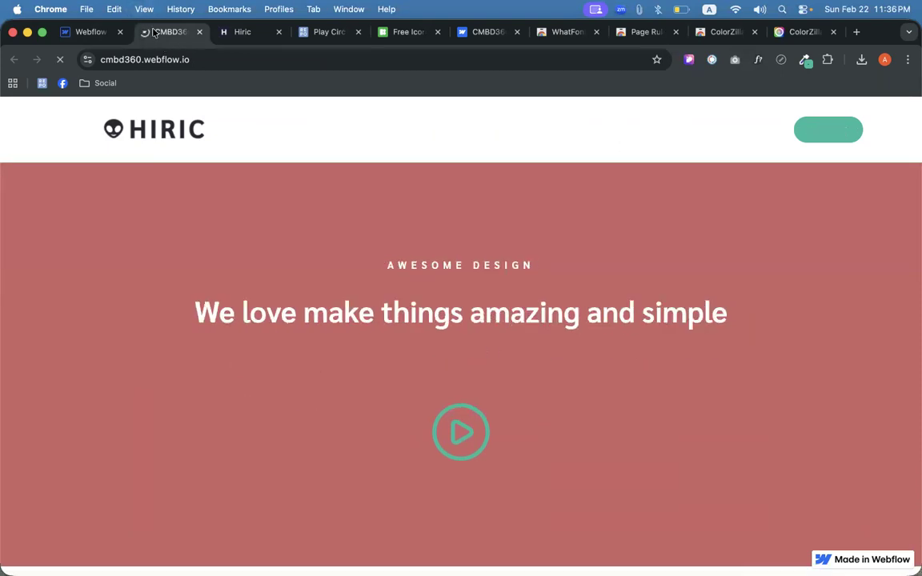
- Back in the Webflow Designer, set the hero heading's left and right padding to 250 px
{"action": "left_click", "coordinate": [88, 32]}
{"action": "left_click", "coordinate": [888, 307]}
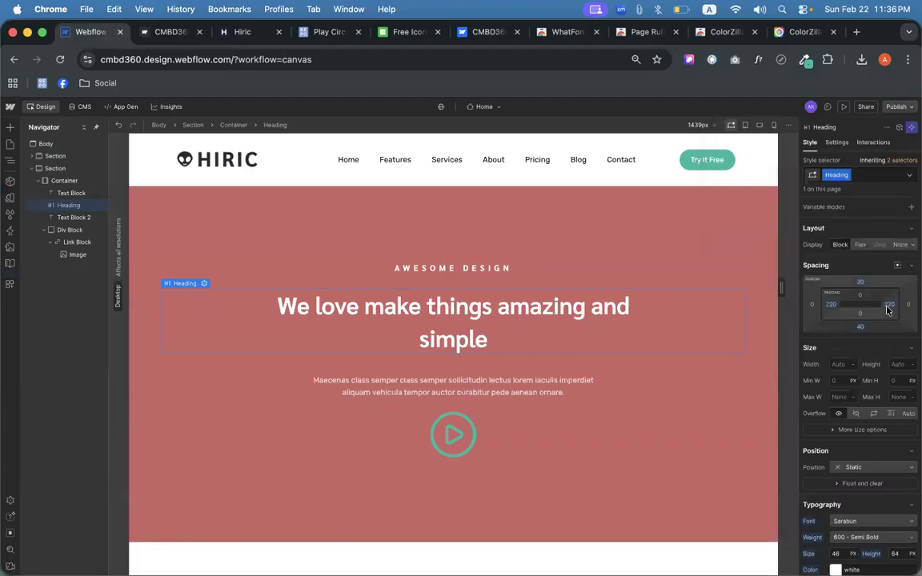
{"action": "left_click", "coordinate": [888, 308]}
{"action": "type", "text": "250"}
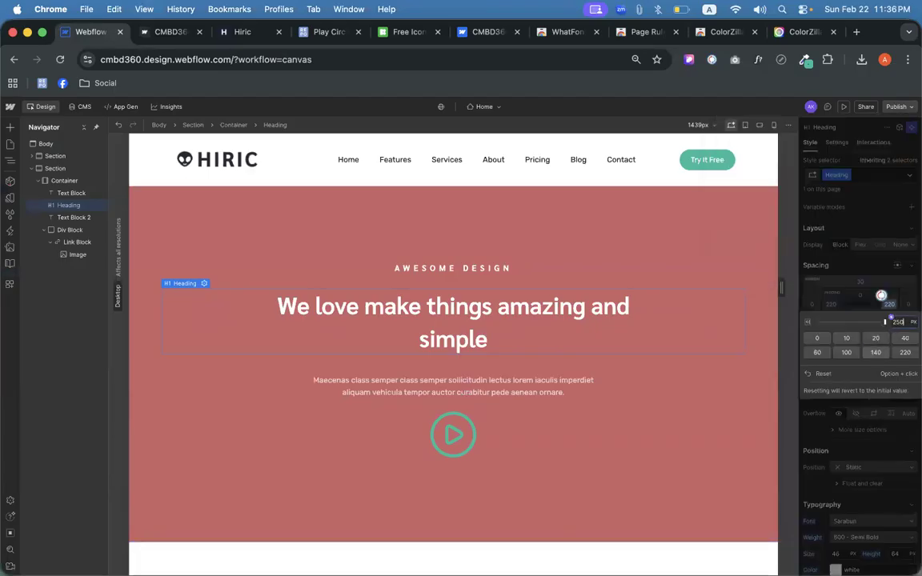
{"action": "key", "text": "Return"}
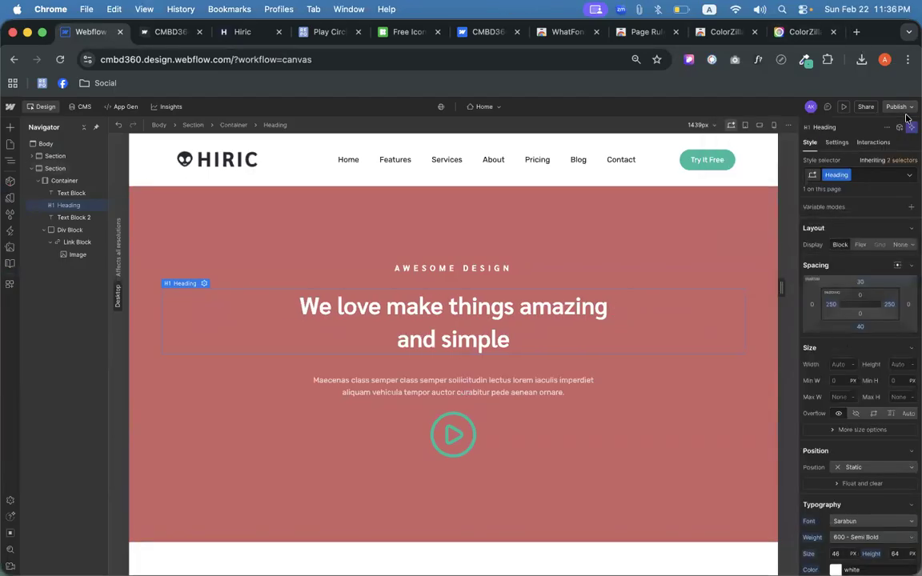
- Republish the site to the staging domain and view the hero heading's wrapping on the live page
{"action": "left_click", "coordinate": [900, 108]}
{"action": "left_click", "coordinate": [761, 243]}
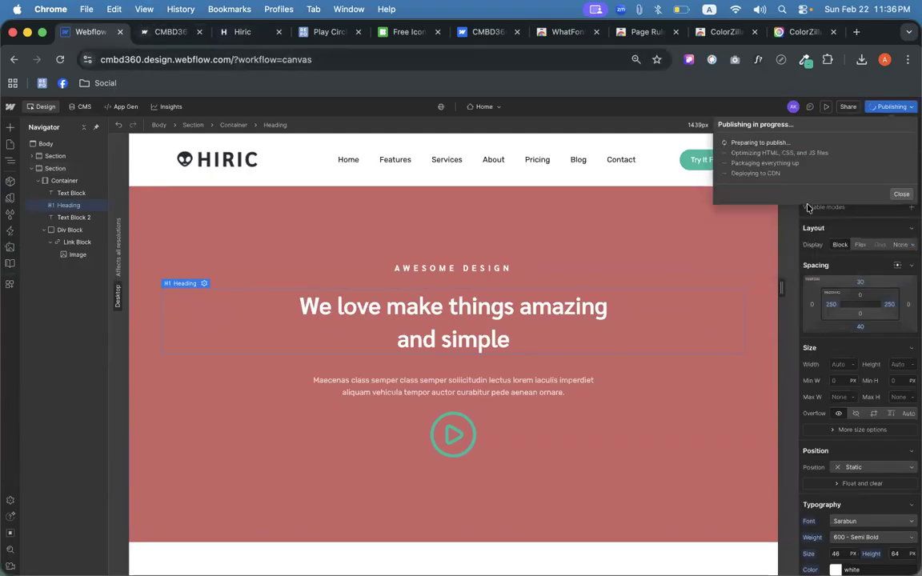
{"action": "left_click", "coordinate": [144, 29]}
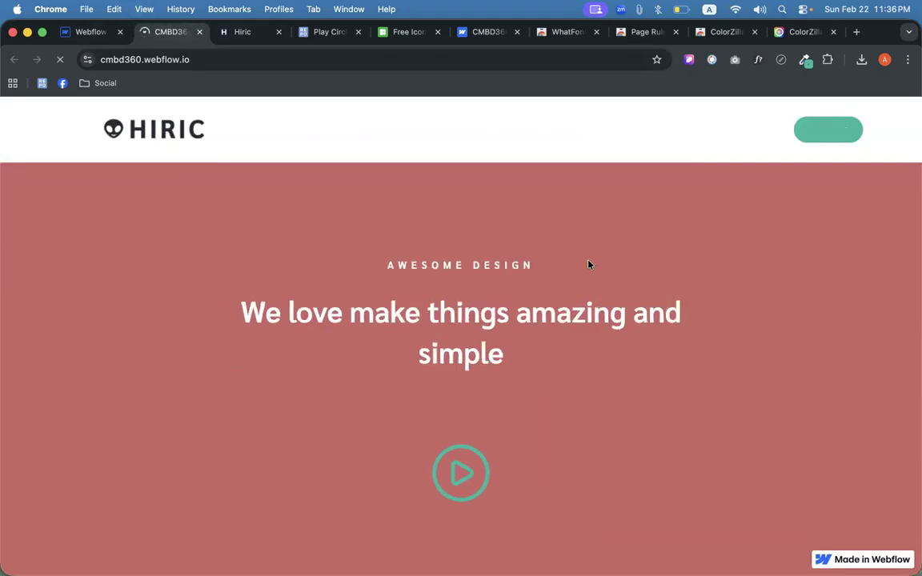
- Review the published hero section's text wrapping and compare it with the original Hiric page, placing that page beside the Webflow Designer
{"action": "scroll", "coordinate": [687, 353], "scroll_direction": "down", "scroll_amount": 1}
{"action": "scroll", "coordinate": [686, 353], "scroll_direction": "up", "scroll_amount": 1}
{"action": "scroll", "coordinate": [484, 358], "scroll_direction": "down", "scroll_amount": 1}
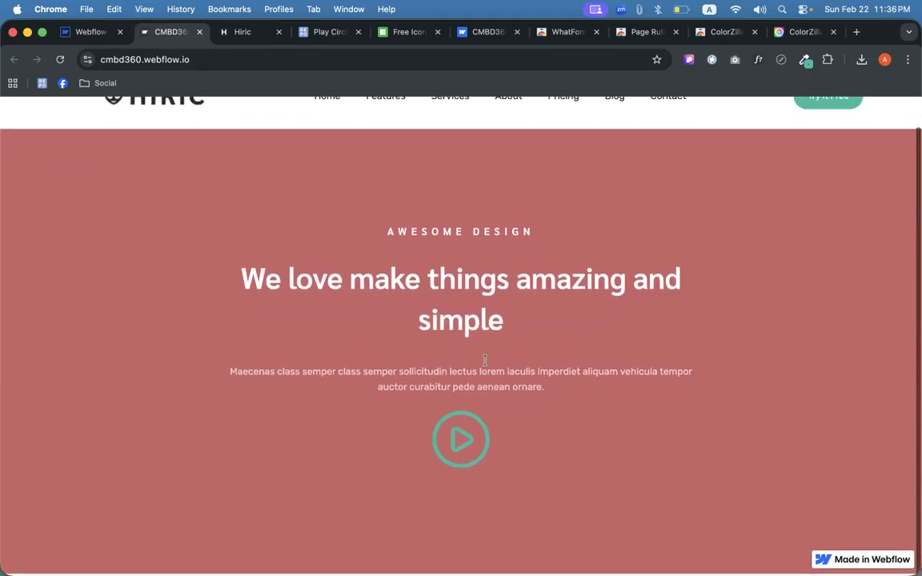
{"action": "scroll", "coordinate": [620, 200], "scroll_direction": "up", "scroll_amount": 1}
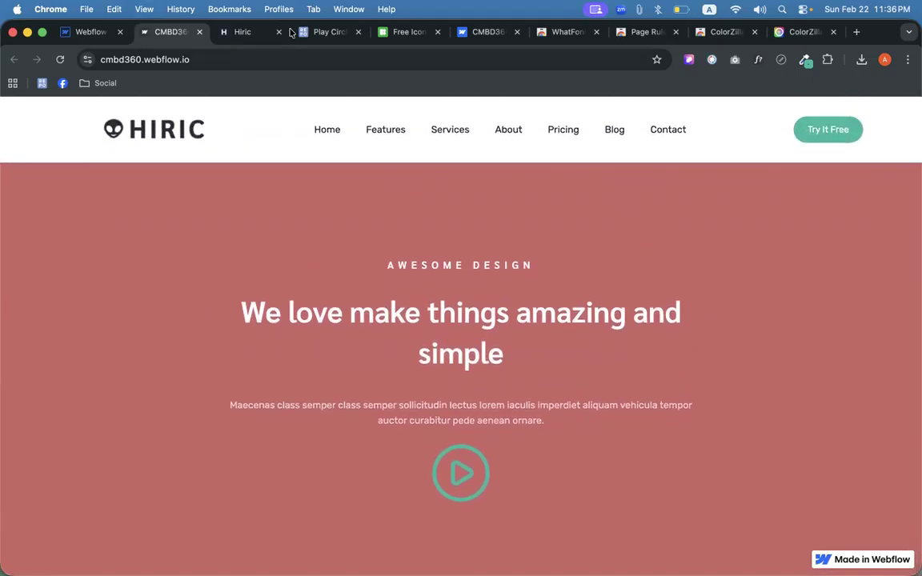
{"action": "left_click", "coordinate": [232, 32]}
{"action": "left_click_drag", "start_coordinate": [203, 36], "coordinate": [144, 33]}
{"action": "scroll", "coordinate": [277, 315], "scroll_direction": "up", "scroll_amount": 2}
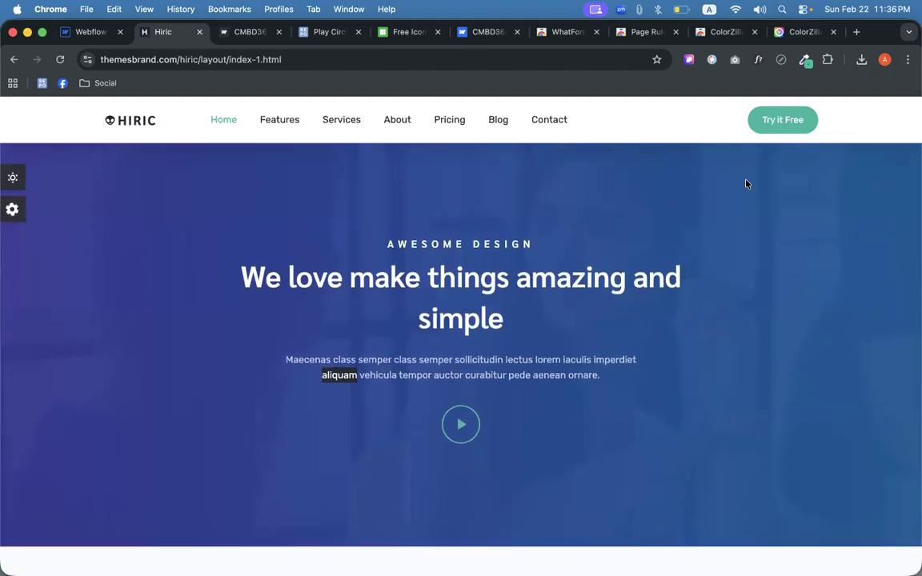
- Open the design inspector's overview for the original Hiric page and reduce the browser zoom to 90%
{"action": "left_click", "coordinate": [689, 60]}
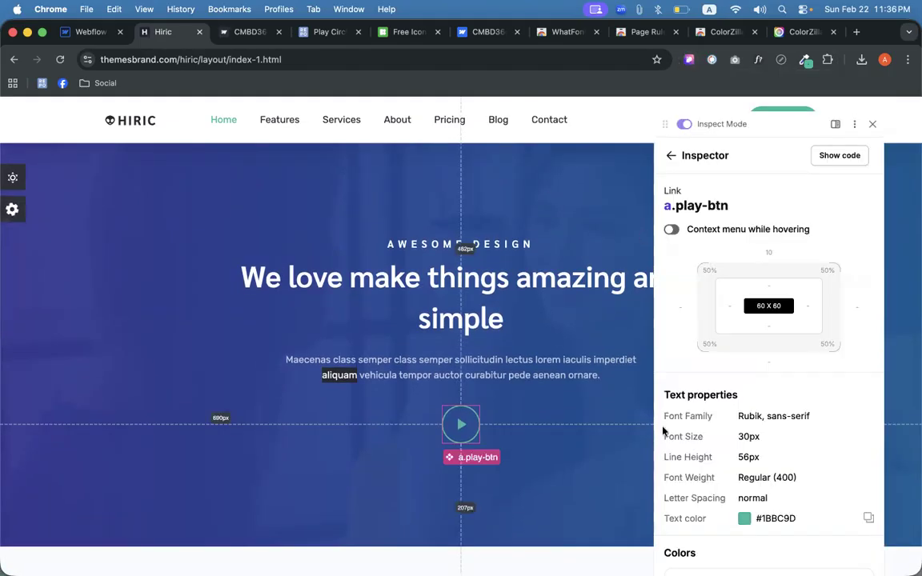
{"action": "scroll", "coordinate": [676, 448], "scroll_direction": "down", "scroll_amount": 2}
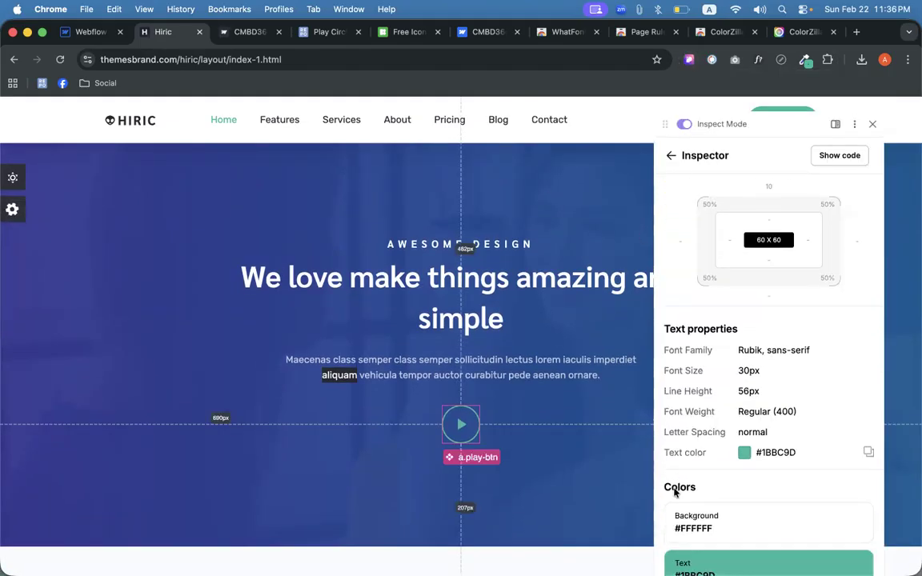
{"action": "left_click", "coordinate": [670, 158]}
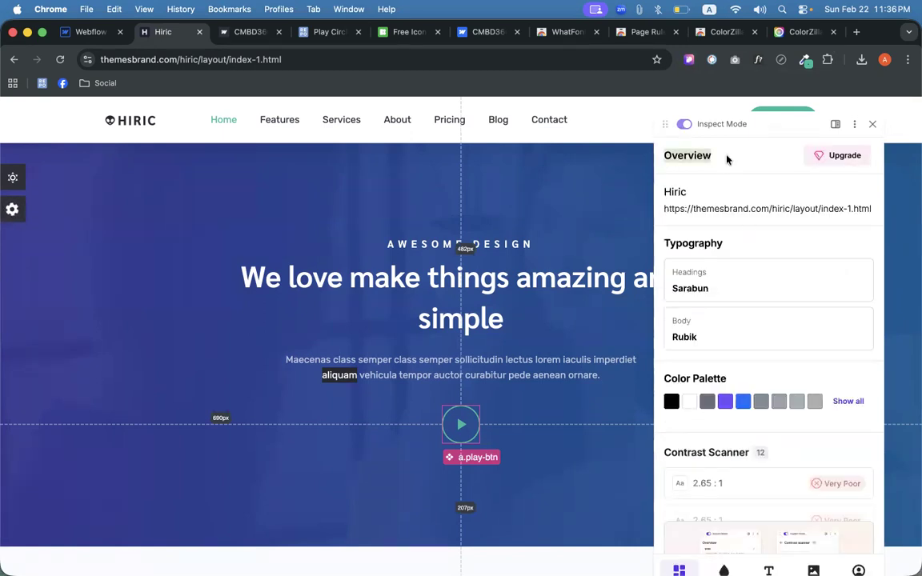
{"action": "scroll", "coordinate": [764, 384], "scroll_direction": "down", "scroll_amount": 3}
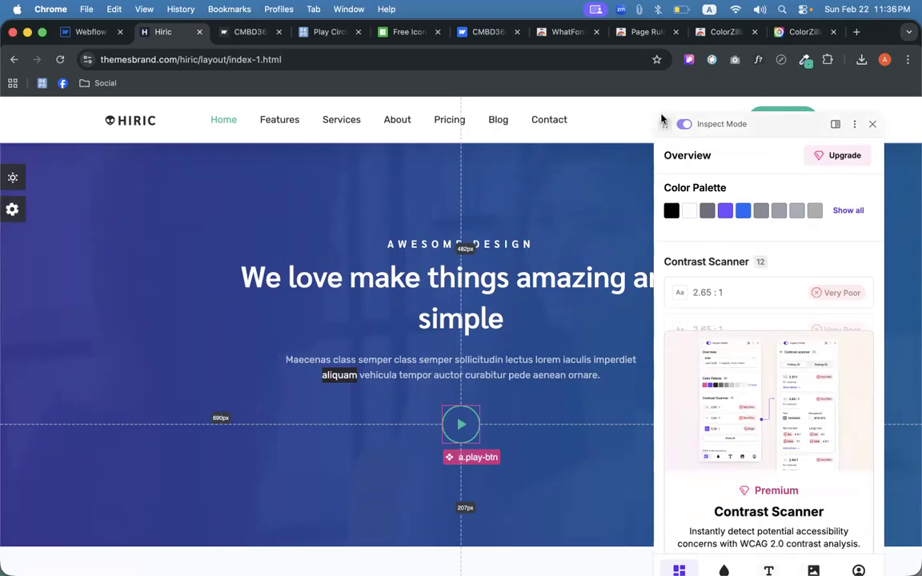
{"action": "left_click", "coordinate": [907, 59]}
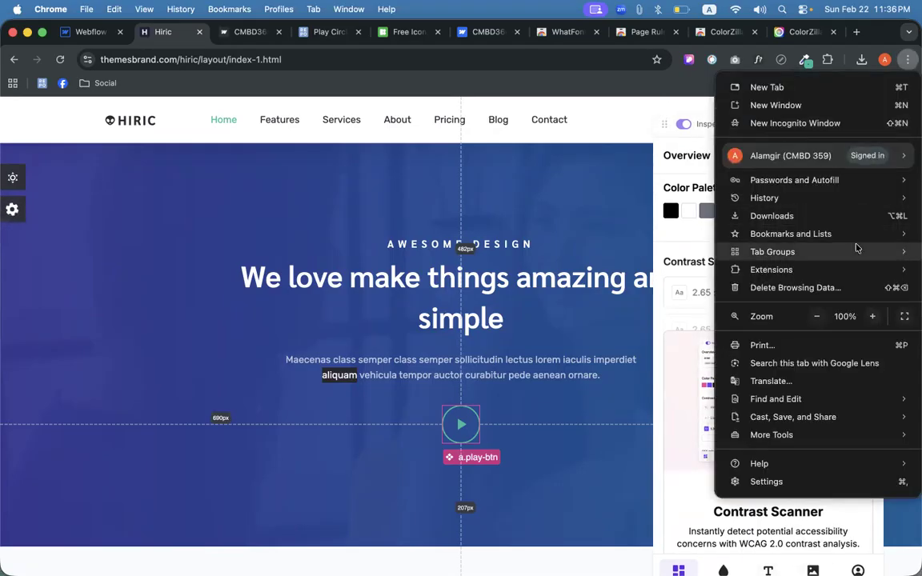
{"action": "key", "text": "super+minus"}
{"action": "key", "text": "Escape"}
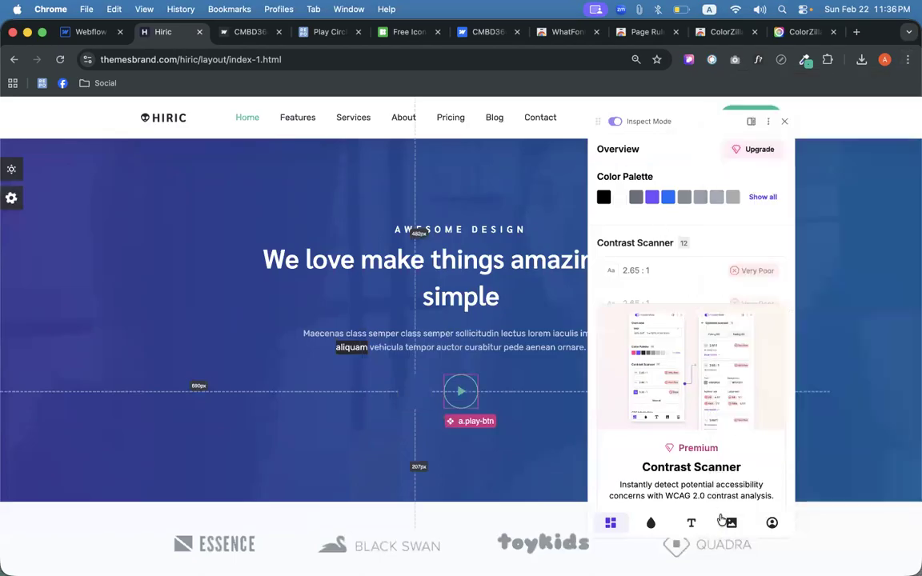
- Download the bg-home.jpg image from the inspector's page assets and close the inspector
{"action": "left_click", "coordinate": [730, 522]}
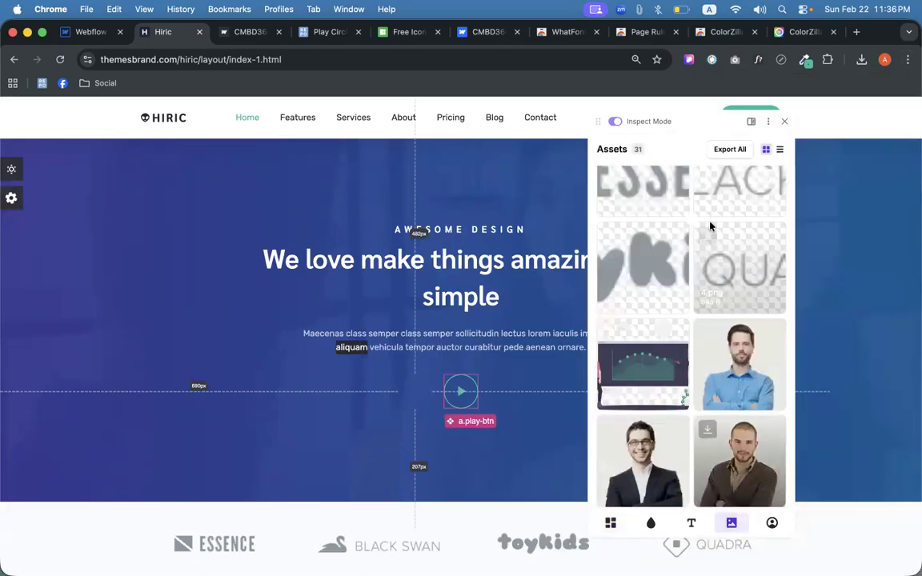
{"action": "scroll", "coordinate": [709, 240], "scroll_direction": "down", "scroll_amount": 5}
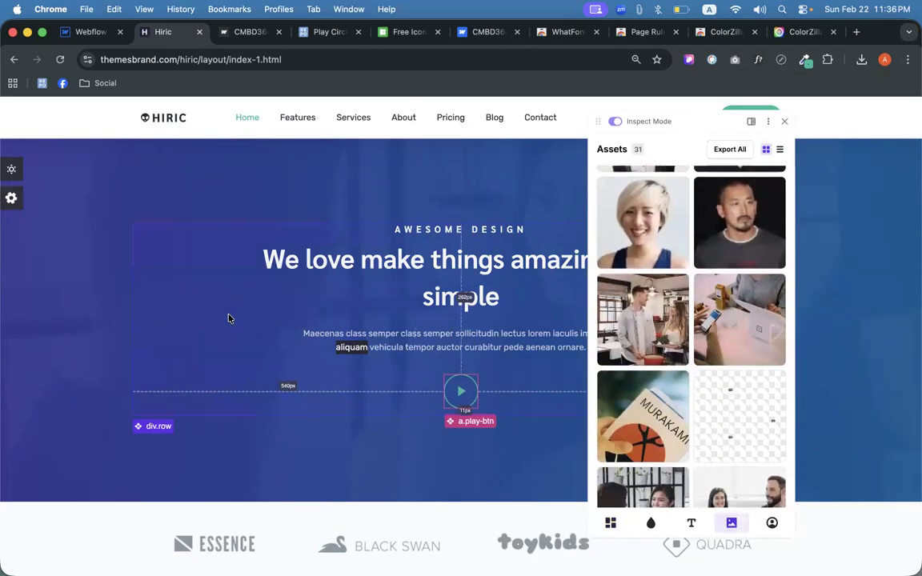
{"action": "scroll", "coordinate": [628, 242], "scroll_direction": "down", "scroll_amount": 3}
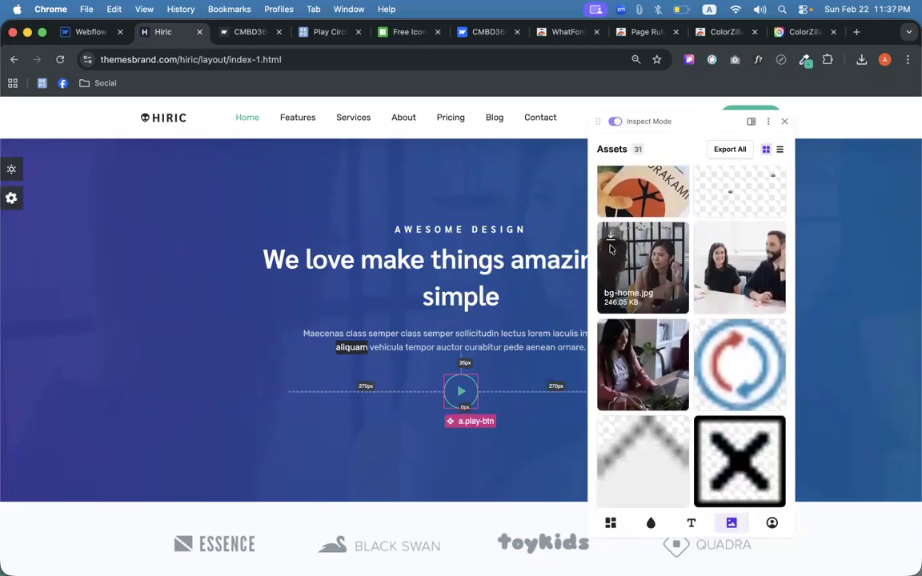
{"action": "left_click", "coordinate": [610, 235]}
{"action": "left_click", "coordinate": [783, 122]}
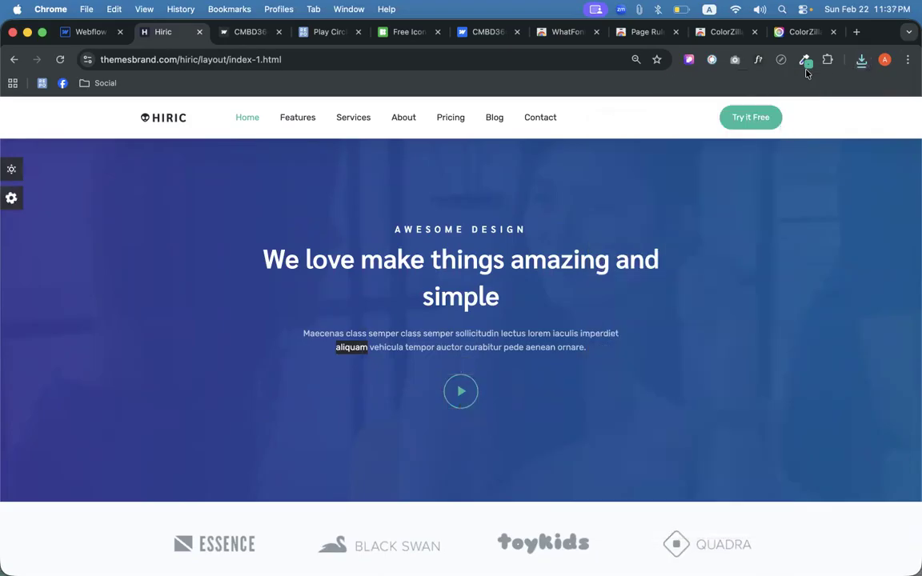
- Restore the Hiric page's browser zoom to 100%
{"action": "left_click", "coordinate": [907, 59]}
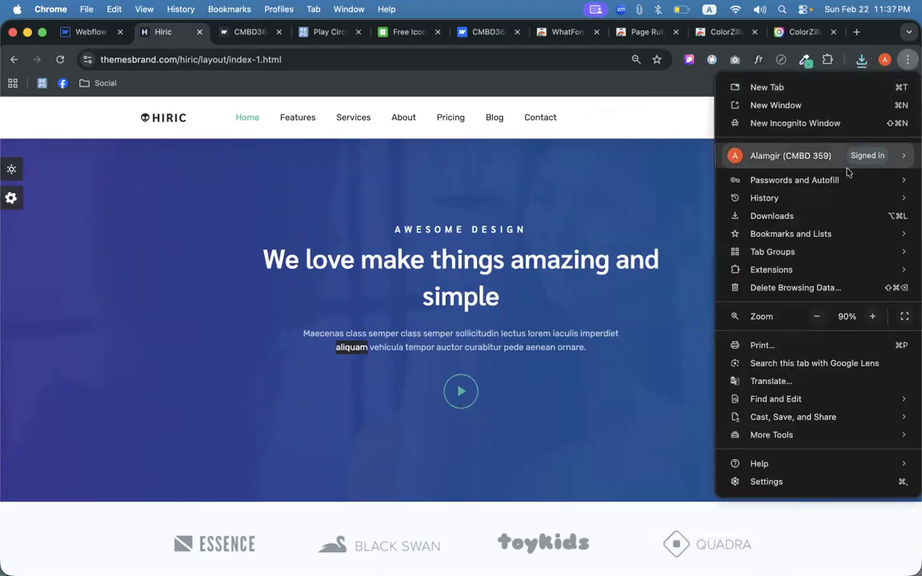
{"action": "left_click", "coordinate": [871, 317]}
{"action": "left_click", "coordinate": [601, 228]}
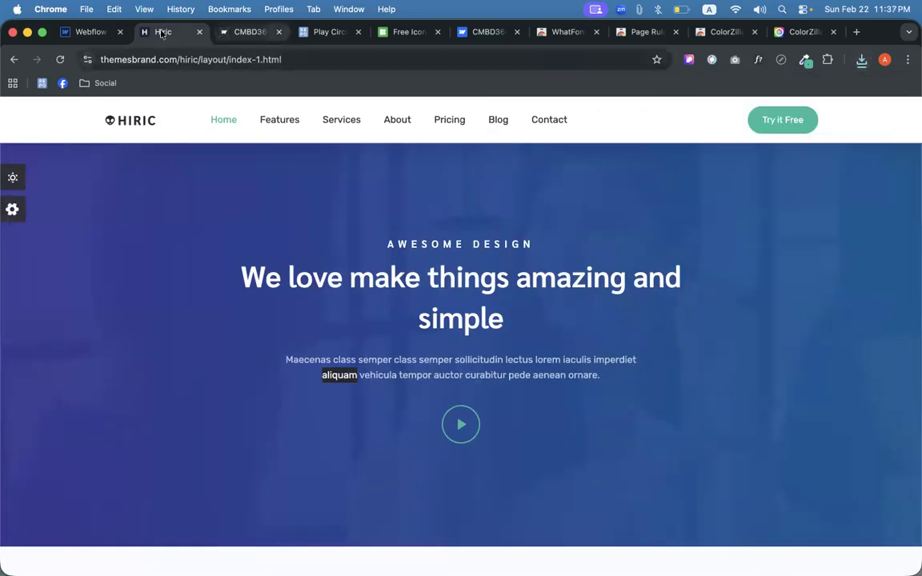
- In the Webflow Designer, select the hero section and reset its background color
{"action": "left_click", "coordinate": [92, 32]}
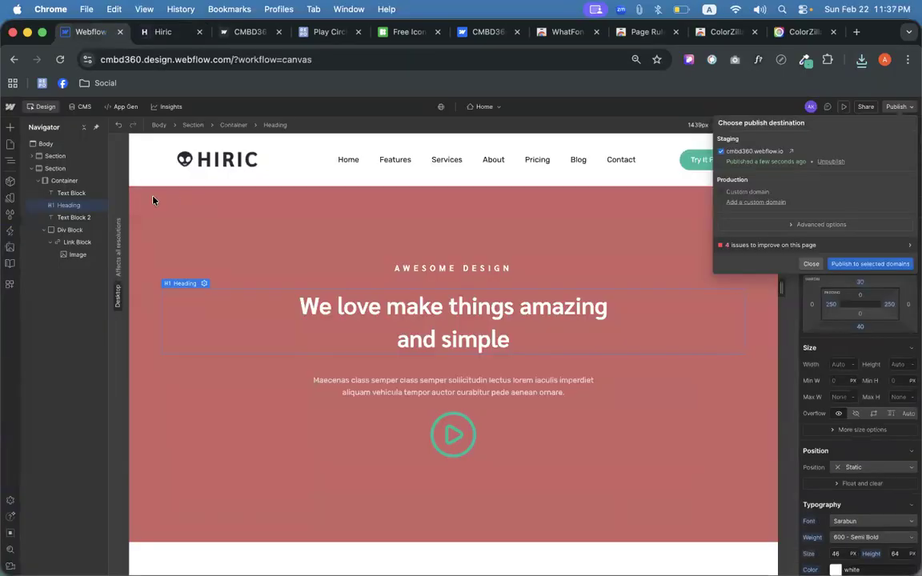
{"action": "left_click", "coordinate": [155, 200]}
{"action": "left_click", "coordinate": [52, 169]}
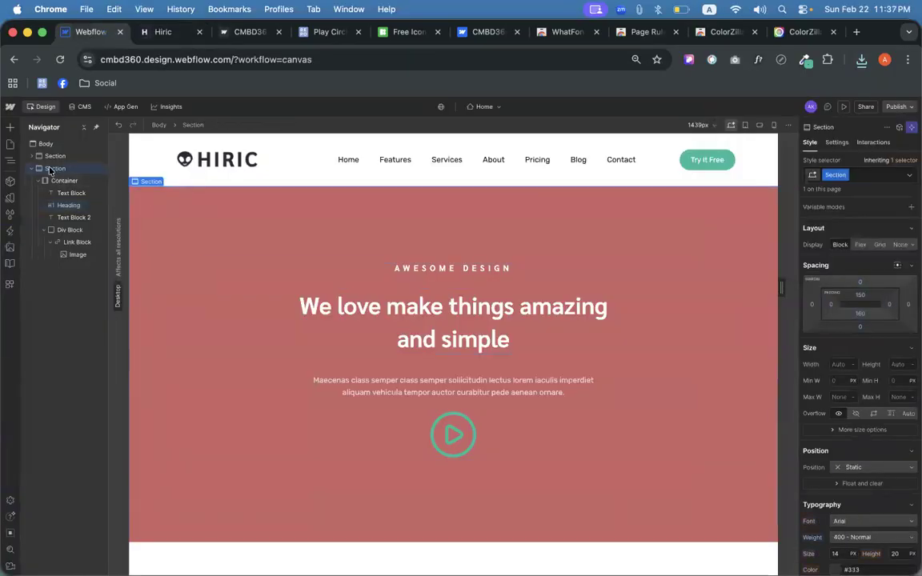
{"action": "scroll", "coordinate": [906, 338], "scroll_direction": "down", "scroll_amount": 10}
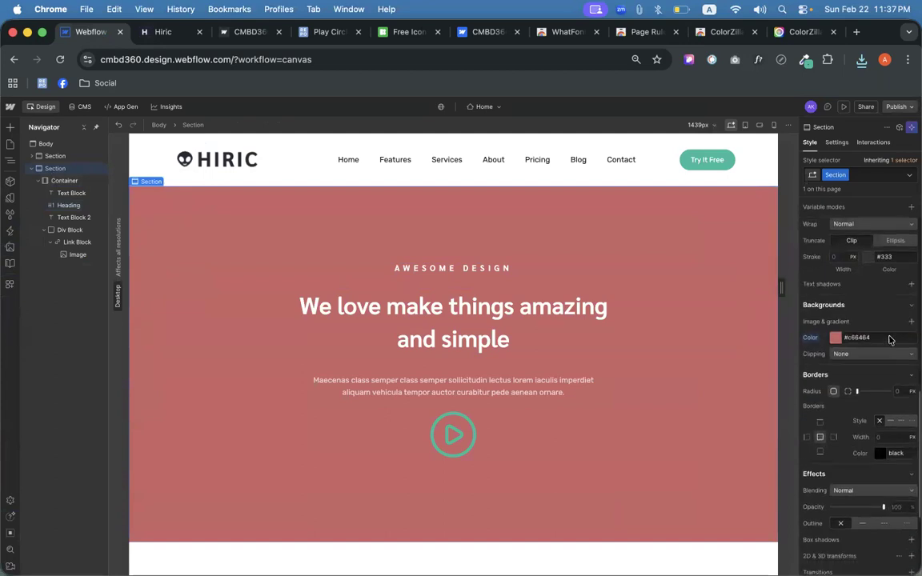
{"action": "left_click", "coordinate": [810, 287]}
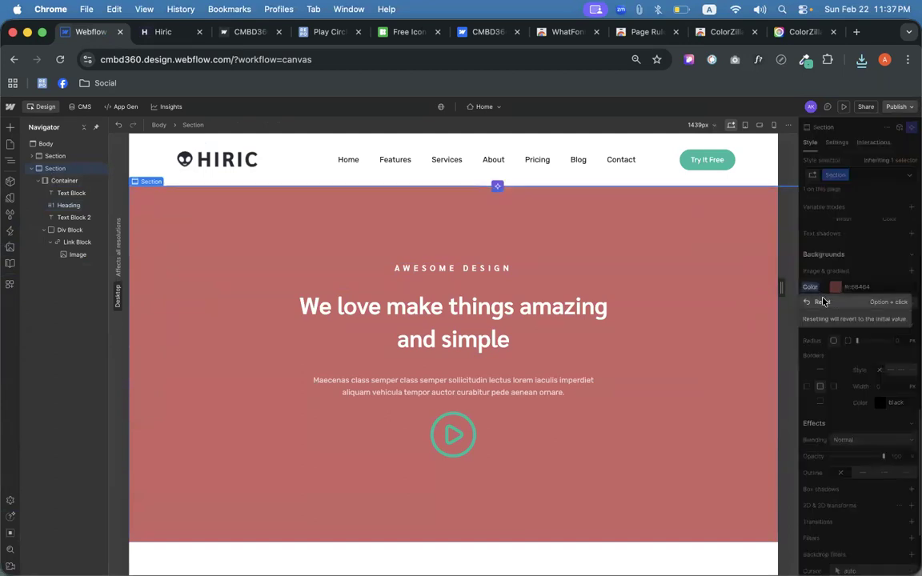
{"action": "left_click", "coordinate": [824, 302]}
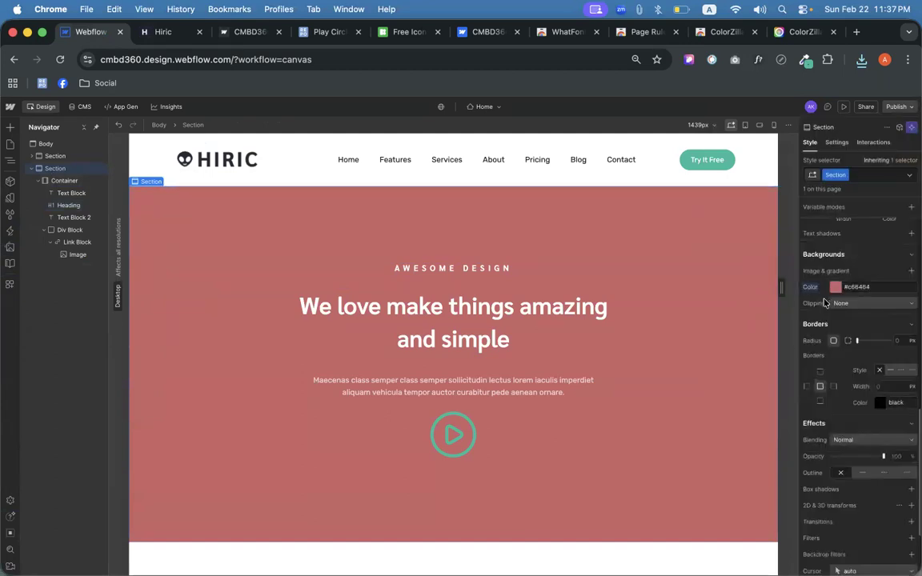
- Add a background image layer to the hero section and upload the downloaded bg-home (8).jpg as its image
{"action": "left_click", "coordinate": [910, 272]}
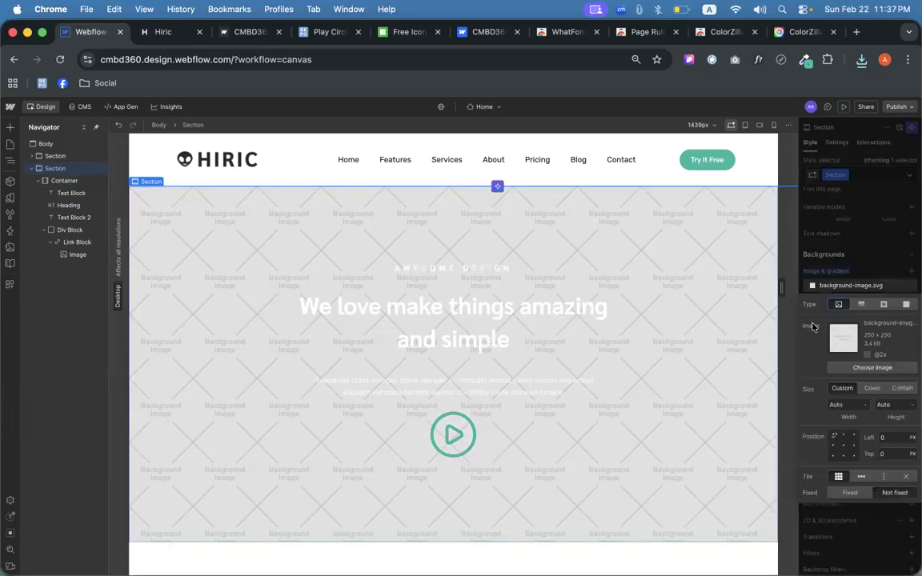
{"action": "left_click", "coordinate": [872, 367]}
{"action": "left_click", "coordinate": [861, 59]}
{"action": "left_click_drag", "start_coordinate": [692, 117], "coordinate": [84, 257]}
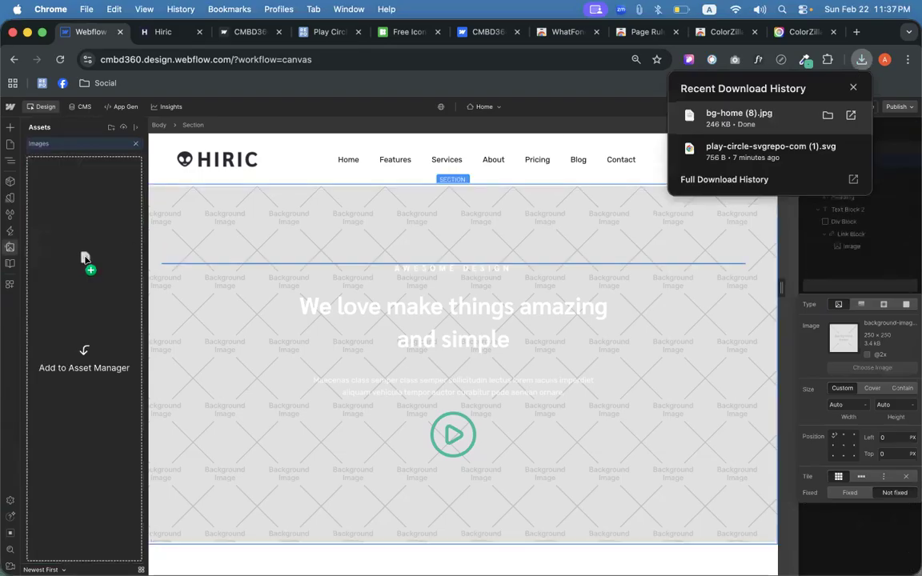
{"action": "left_click_drag", "start_coordinate": [84, 258], "coordinate": [86, 261]}
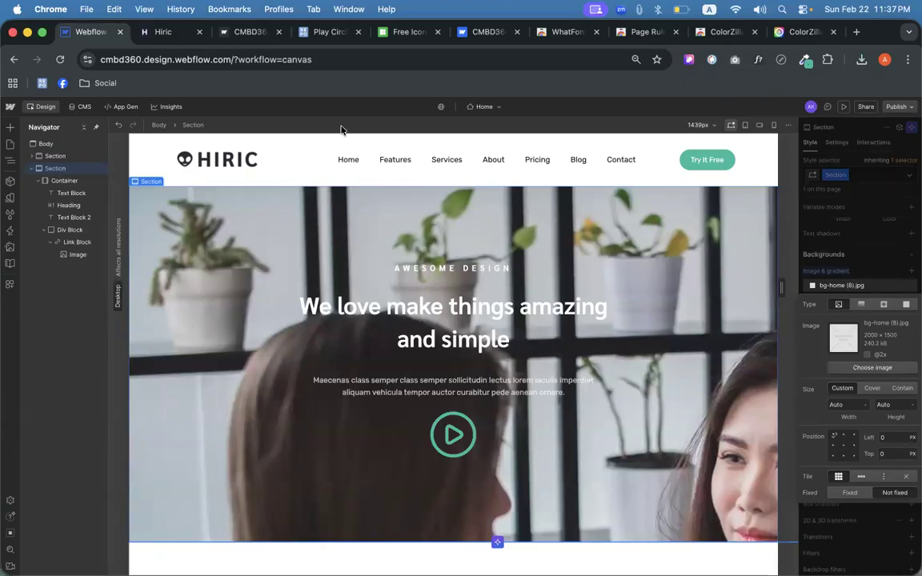
- Set the hero section's background image to Cover size, centered at 50% left and 50% top, without tiling
{"action": "left_click", "coordinate": [850, 278]}
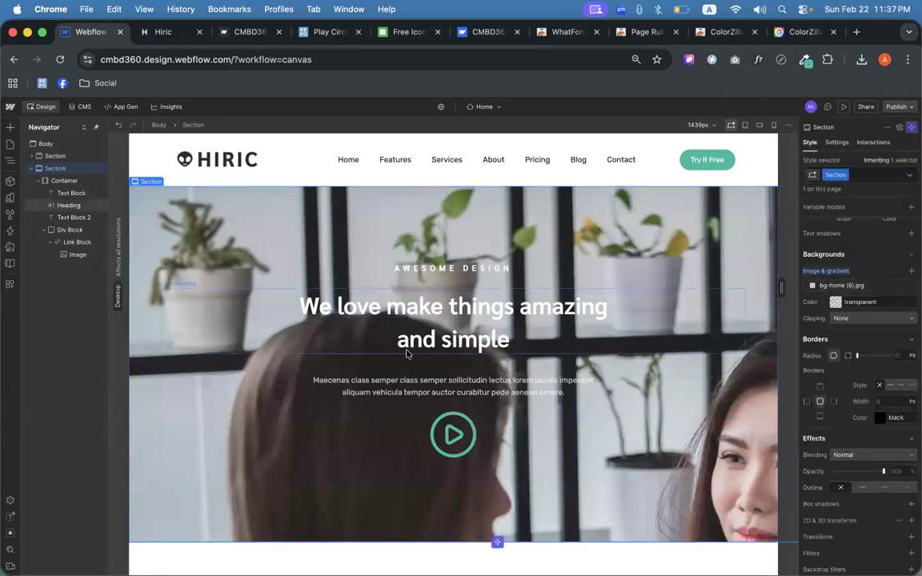
{"action": "left_click", "coordinate": [828, 287]}
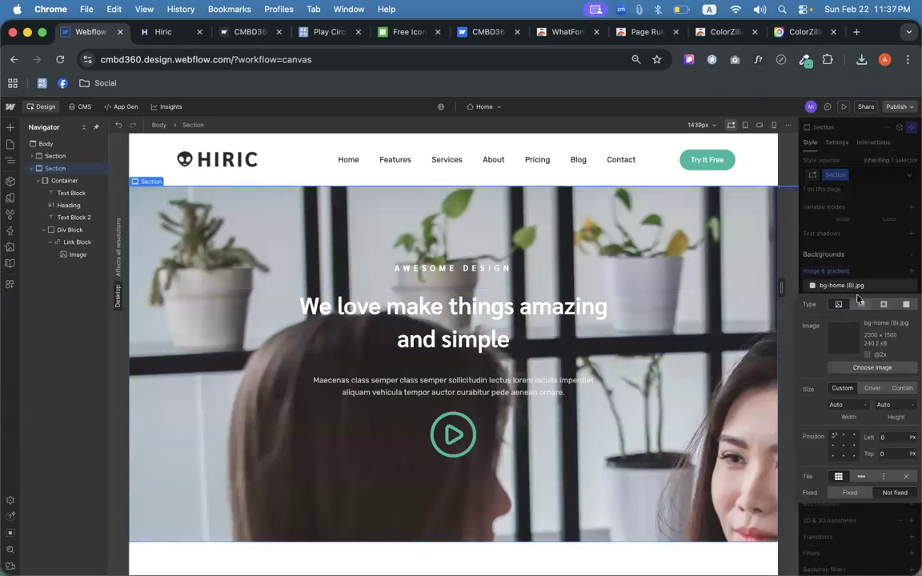
{"action": "left_click", "coordinate": [844, 444]}
{"action": "left_click", "coordinate": [871, 388]}
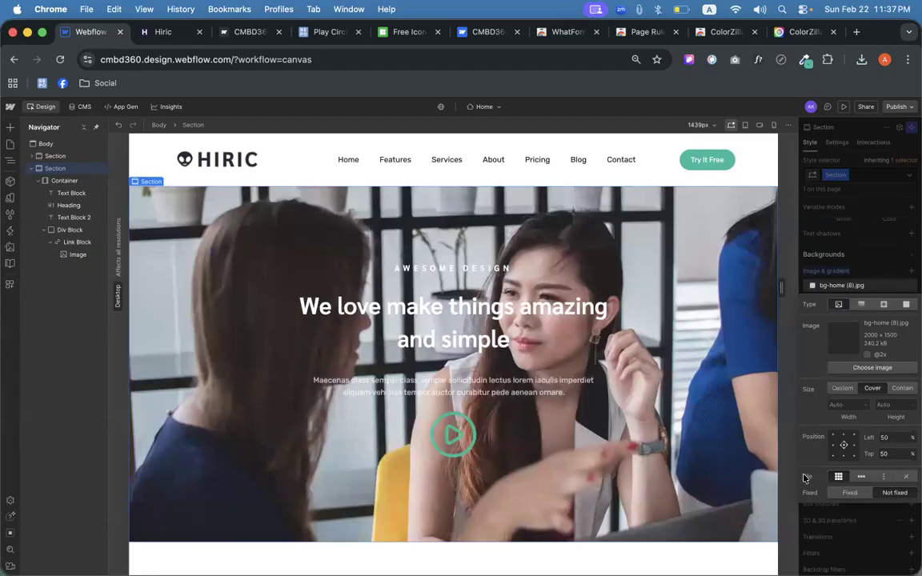
{"action": "left_click", "coordinate": [905, 477]}
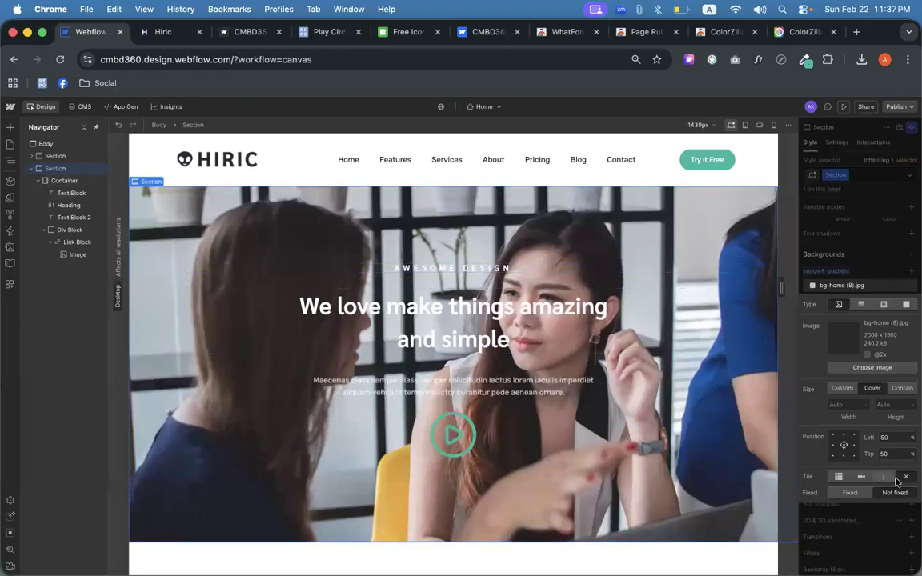
{"action": "left_click", "coordinate": [847, 266]}
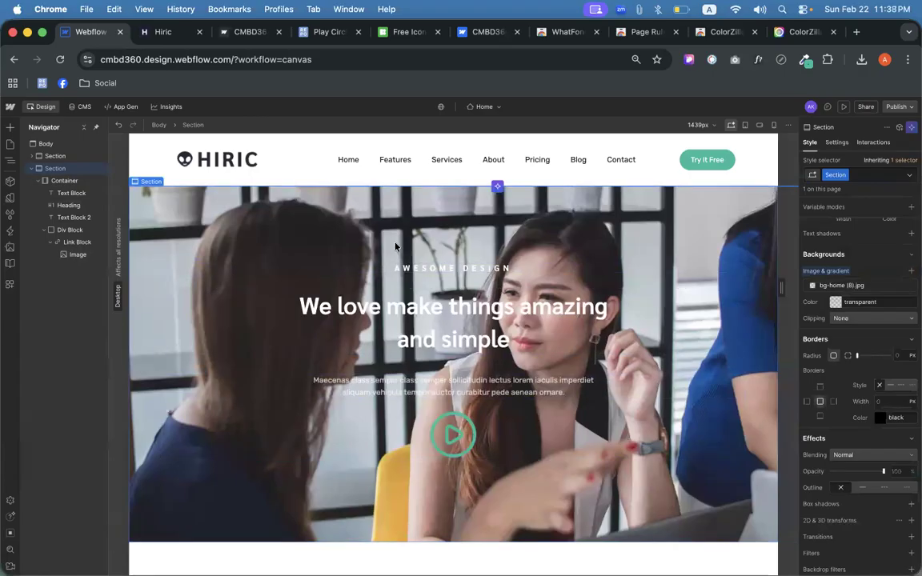
- Compare with the original Hiric hero and add a linear gradient layer to the Webflow hero section's background
{"action": "left_click", "coordinate": [170, 32]}
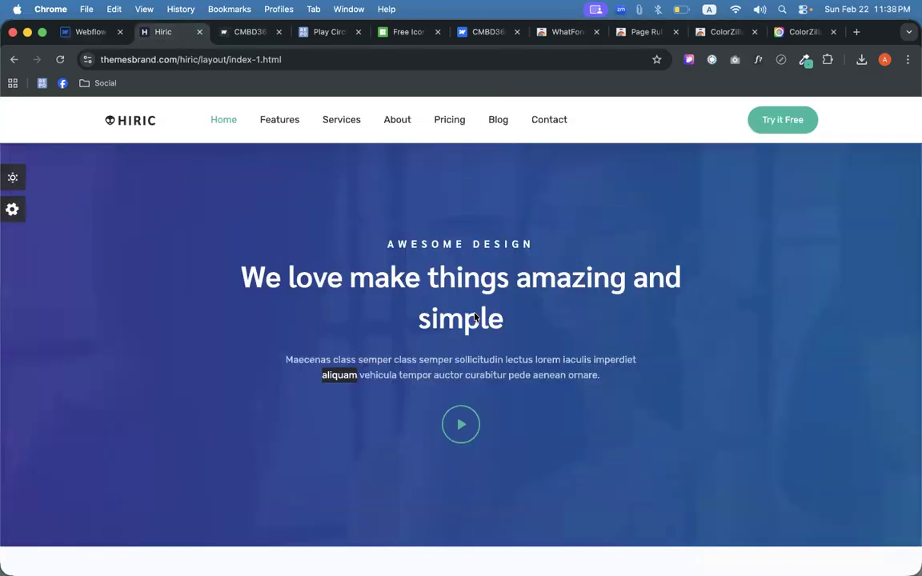
{"action": "scroll", "coordinate": [336, 326], "scroll_direction": "down", "scroll_amount": 1}
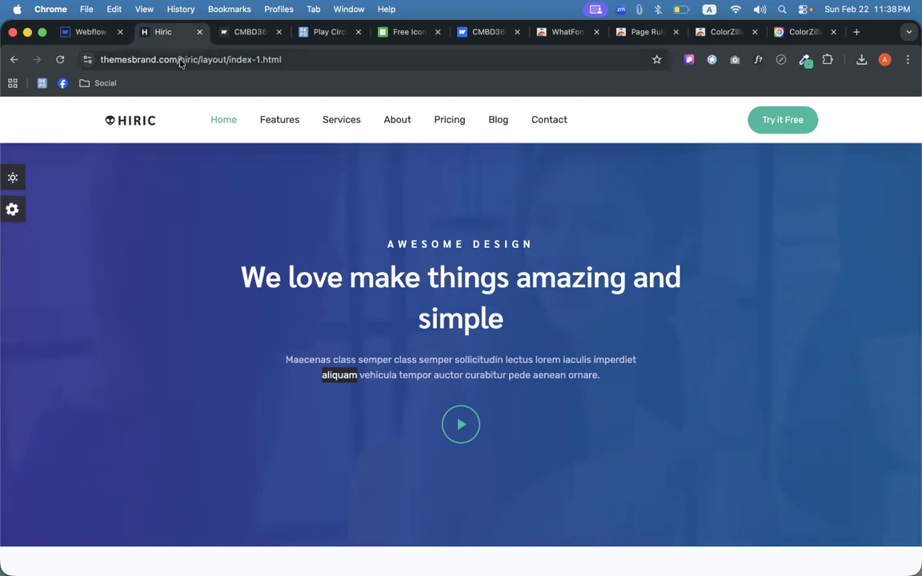
{"action": "left_click", "coordinate": [81, 32]}
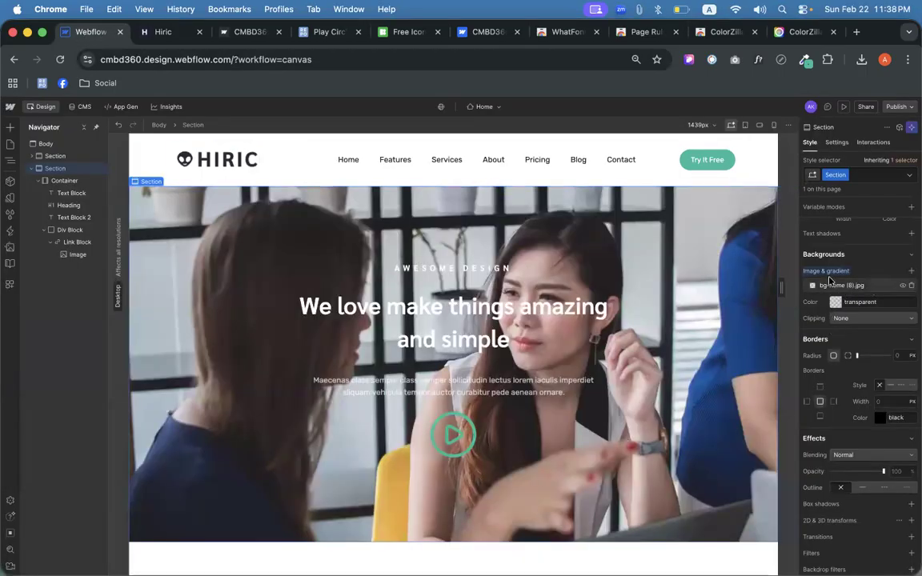
{"action": "left_click", "coordinate": [910, 273]}
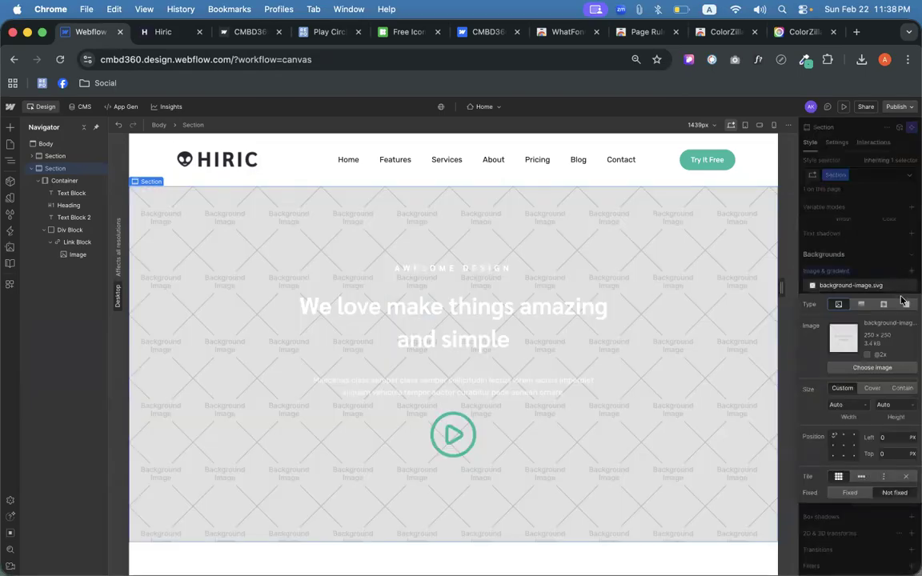
{"action": "left_click", "coordinate": [862, 305]}
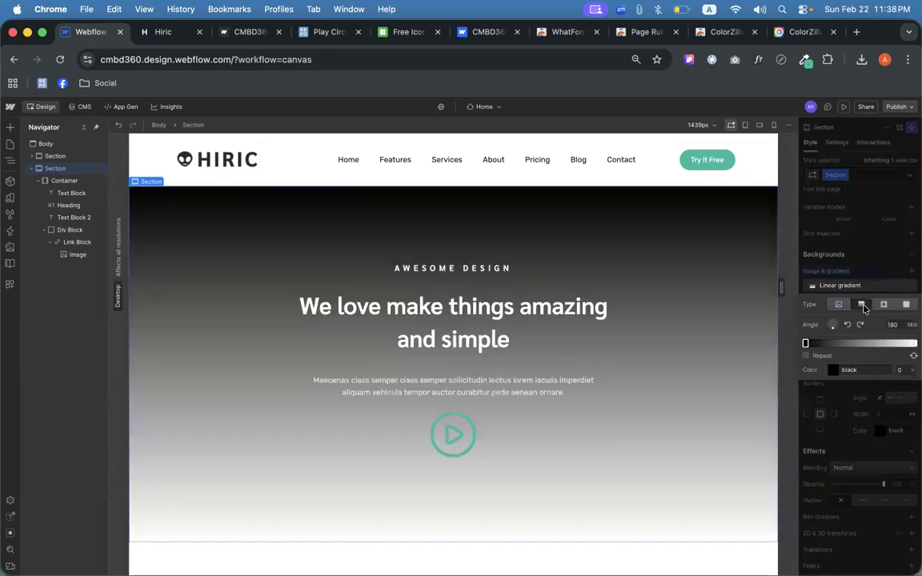
{"action": "left_click", "coordinate": [807, 343]}
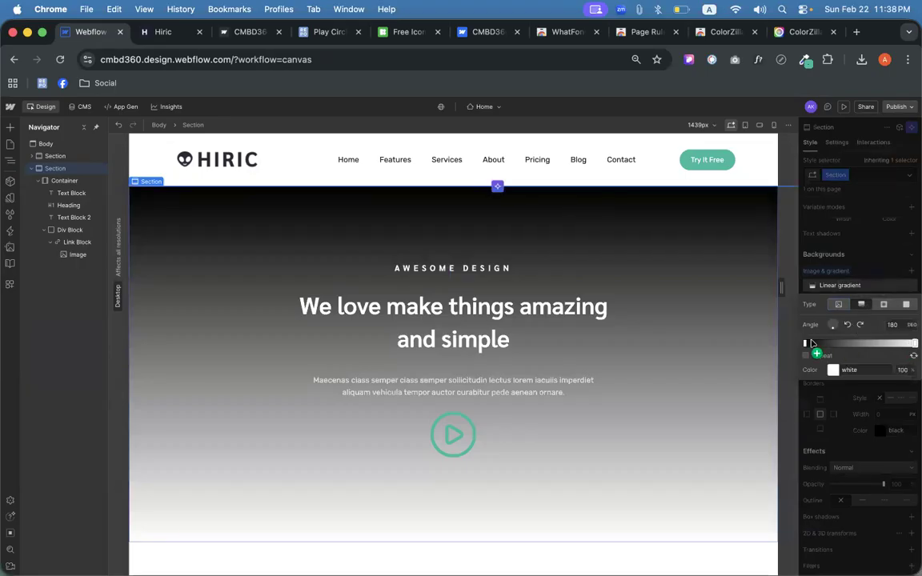
{"action": "left_click", "coordinate": [915, 343]}
{"action": "left_click", "coordinate": [914, 342]}
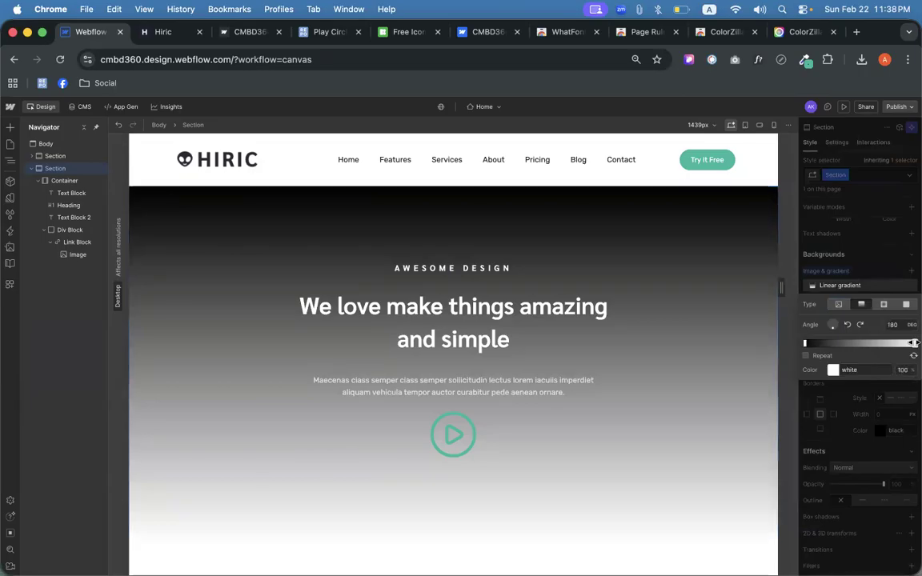
- Sample #35368F from the left edge of the Hiric hero and set it as the gradient's starting stop color
{"action": "left_click", "coordinate": [806, 343]}
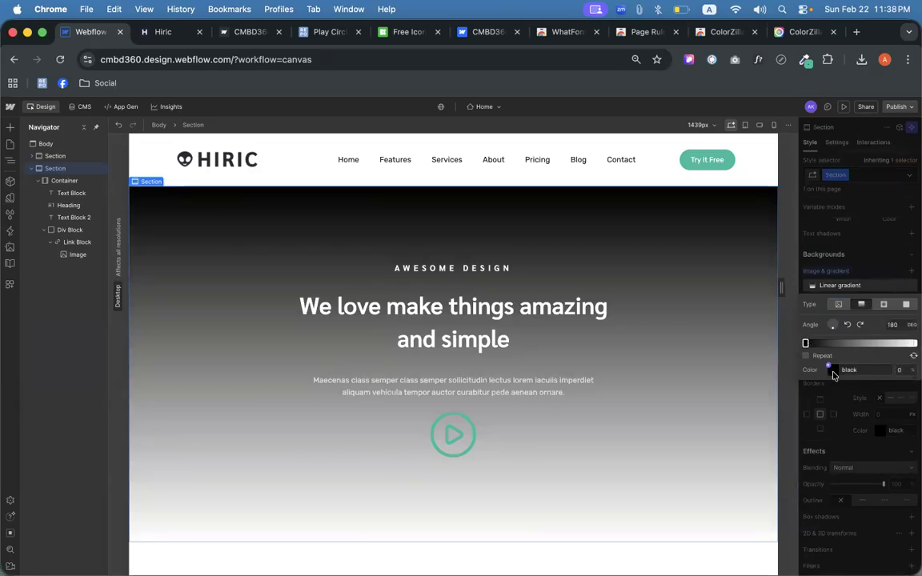
{"action": "left_click", "coordinate": [162, 32]}
{"action": "left_click", "coordinate": [806, 61]}
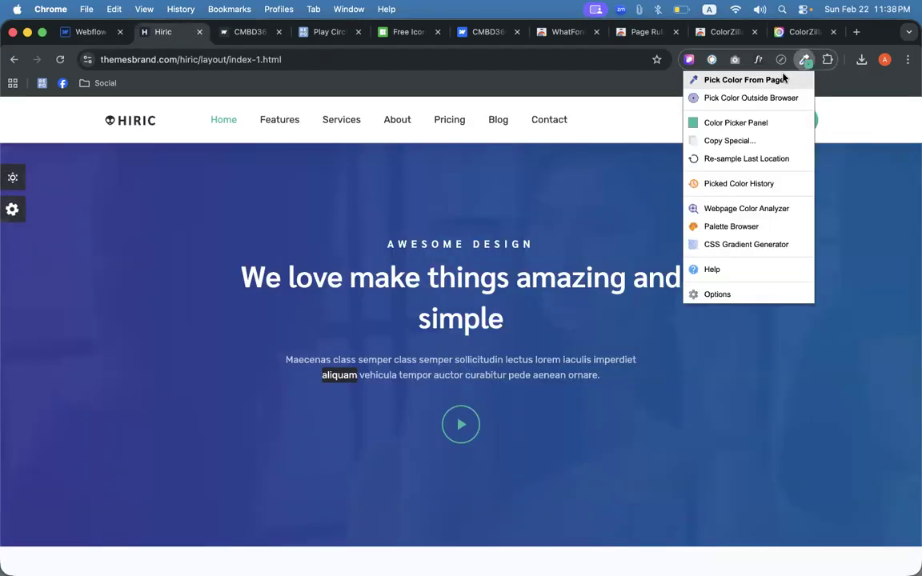
{"action": "left_click", "coordinate": [792, 76]}
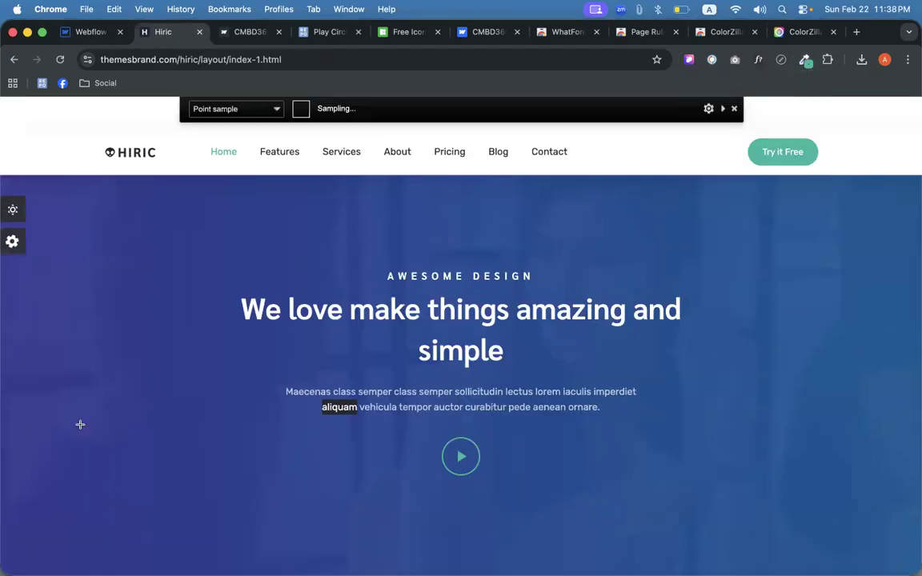
{"action": "left_click", "coordinate": [7, 389]}
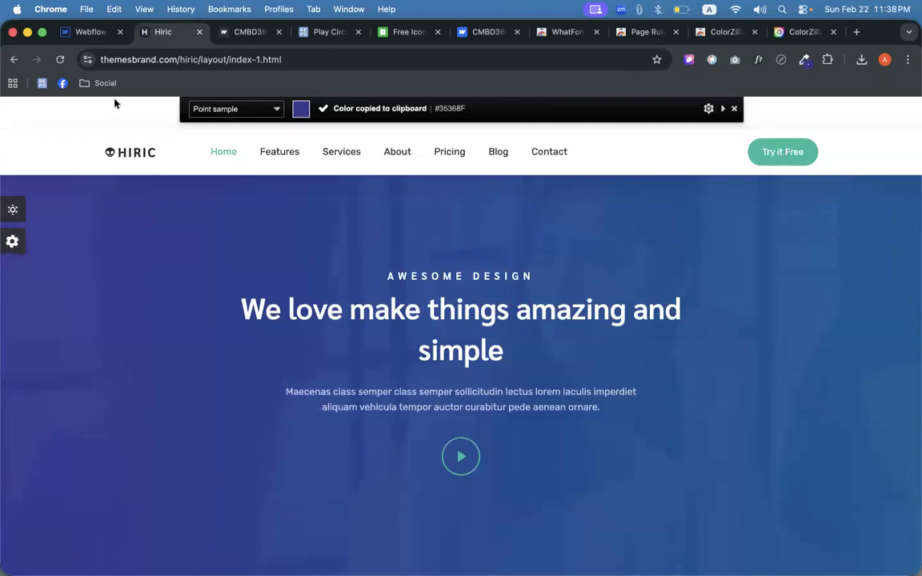
{"action": "left_click", "coordinate": [91, 32]}
{"action": "left_click", "coordinate": [850, 369]}
{"action": "key", "text": "super+v"}
{"action": "key", "text": "Return"}
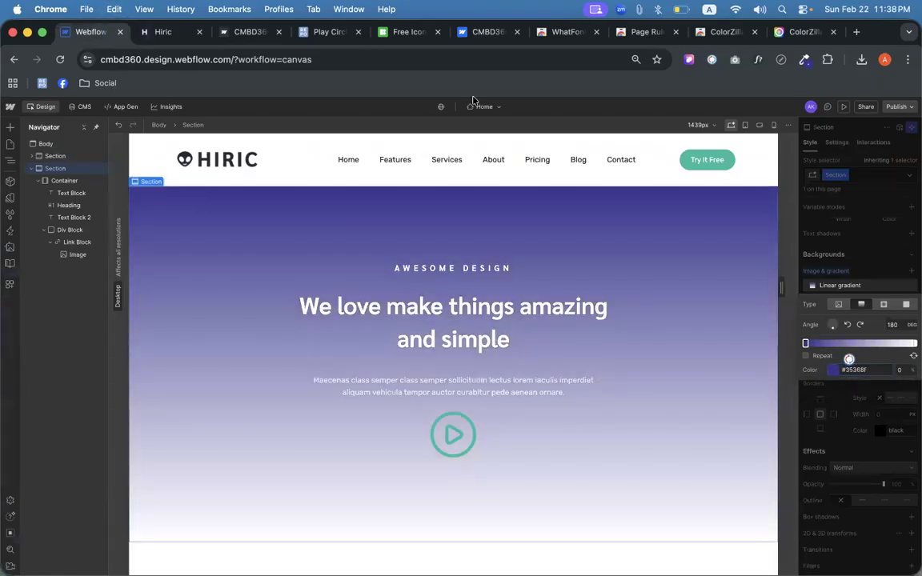
- Sample the blue at the right edge of the Hiric hero and set the gradient's end stop to #025993
{"action": "left_click", "coordinate": [176, 32]}
{"action": "left_click", "coordinate": [805, 59]}
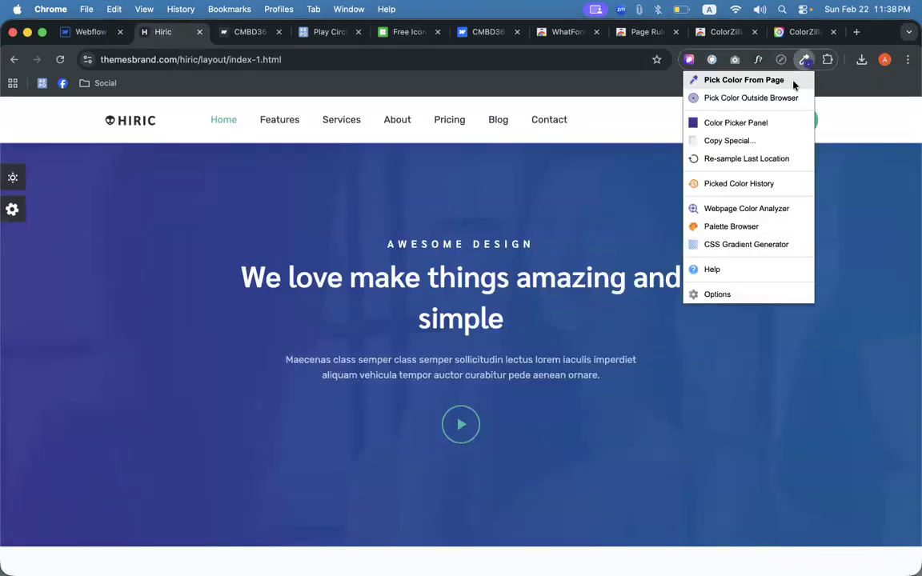
{"action": "left_click", "coordinate": [794, 77]}
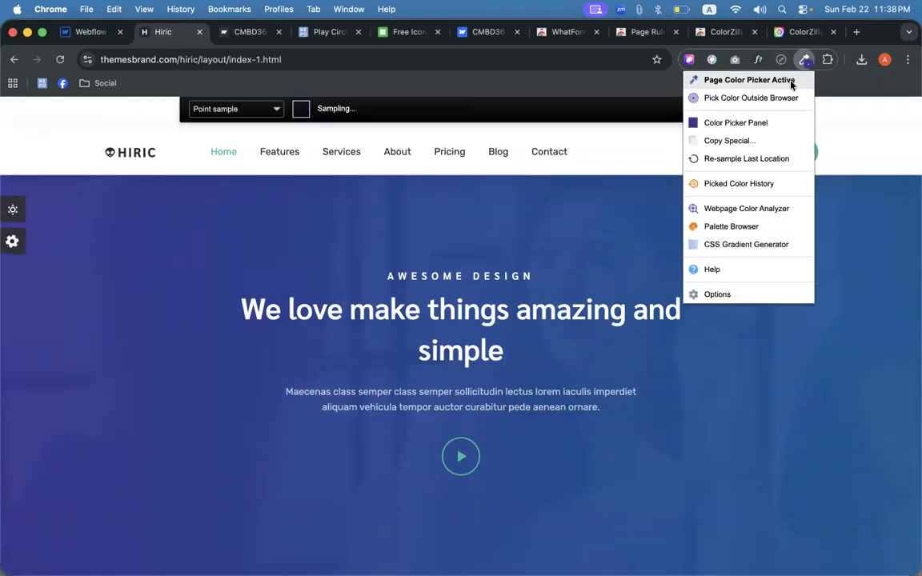
{"action": "left_click", "coordinate": [910, 348]}
{"action": "left_click", "coordinate": [92, 32]}
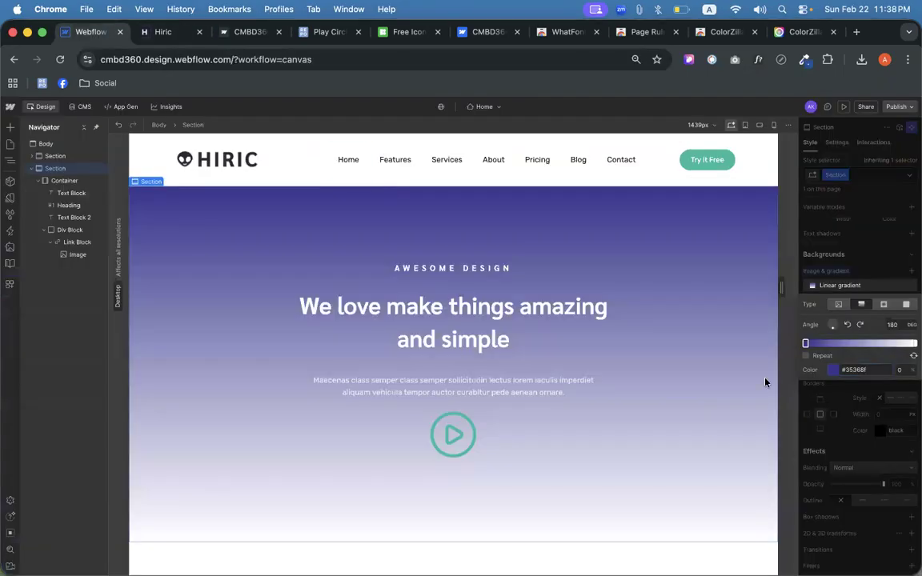
{"action": "left_click", "coordinate": [913, 342]}
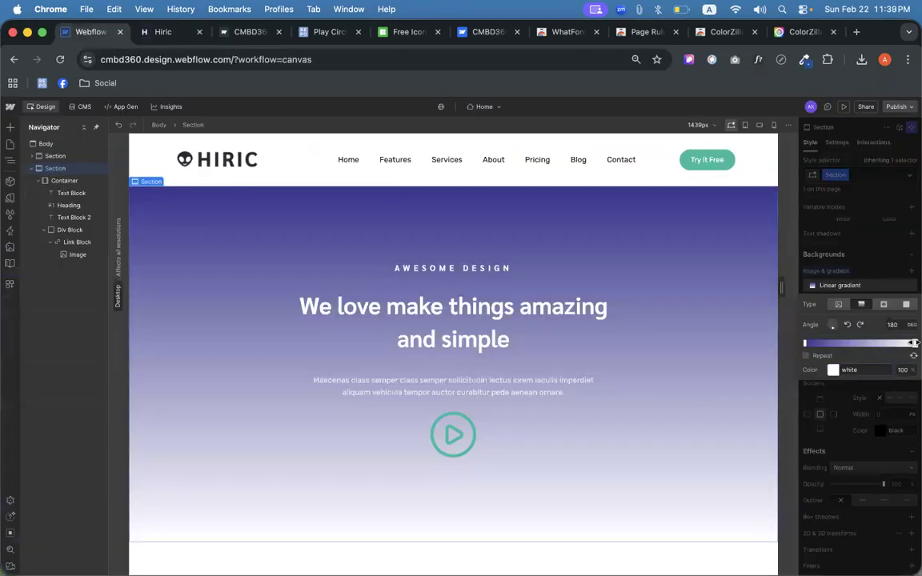
{"action": "double_click", "coordinate": [837, 375]}
{"action": "key", "text": "super+v"}
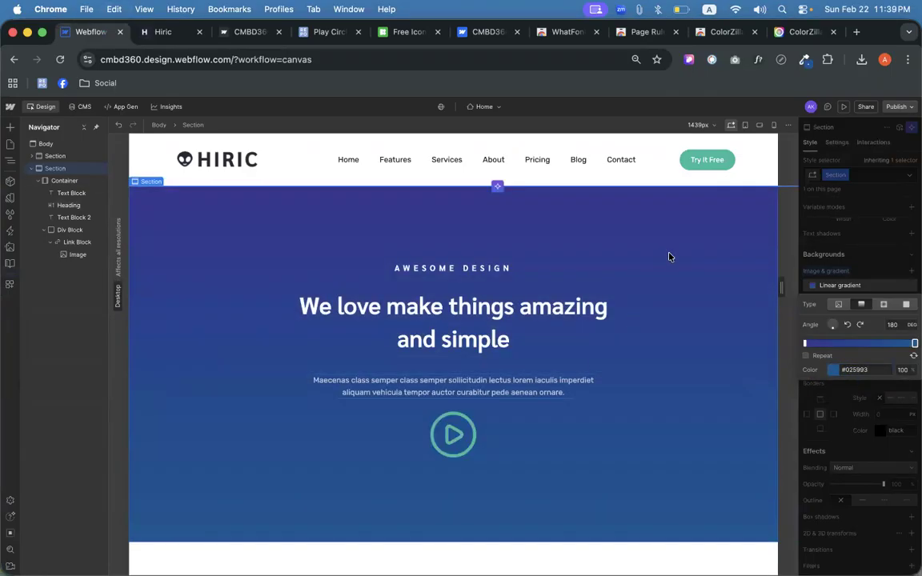
- Rotate the hero's linear gradient to 90 degrees and compare its direction with the original Hiric page
{"action": "left_click", "coordinate": [163, 32]}
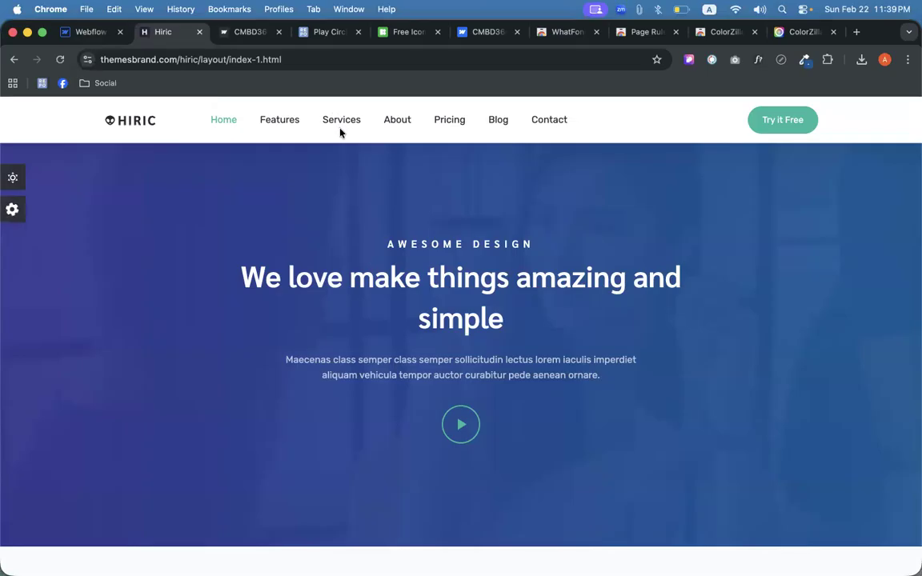
{"action": "left_click", "coordinate": [84, 32]}
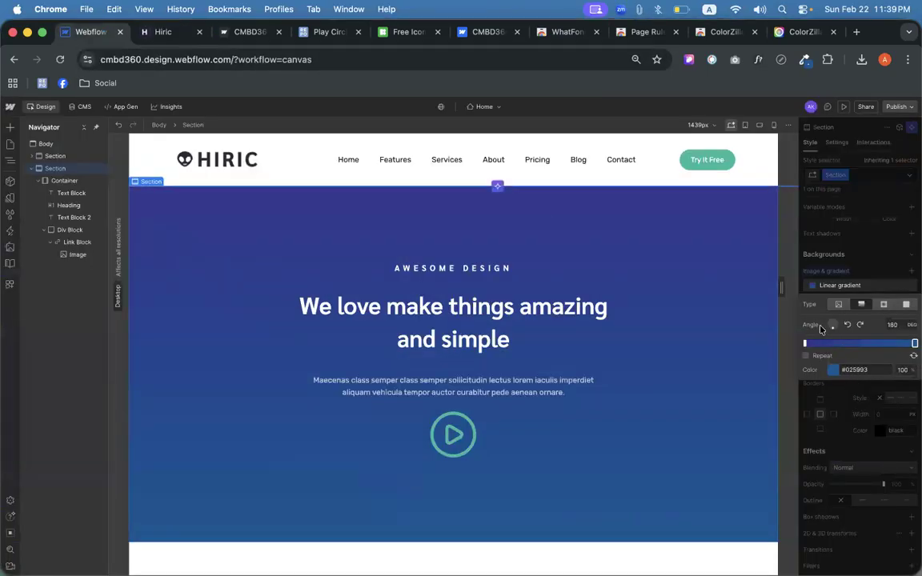
{"action": "left_click", "coordinate": [847, 326]}
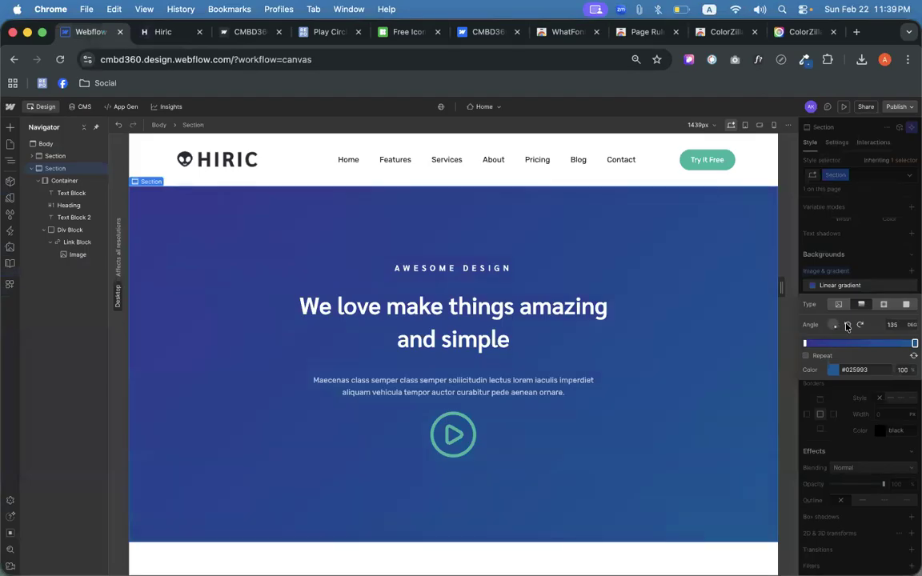
{"action": "left_click", "coordinate": [848, 325]}
{"action": "left_click", "coordinate": [164, 32]}
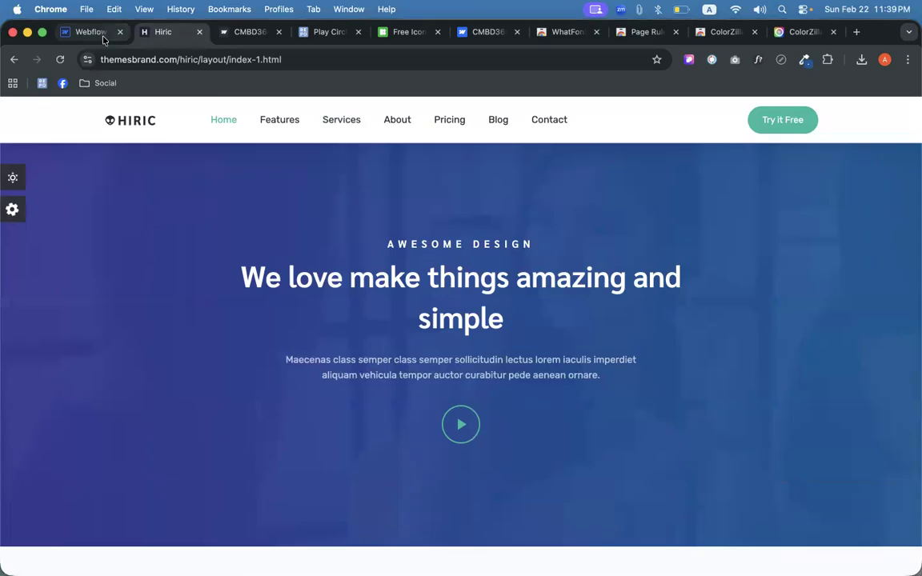
{"action": "left_click", "coordinate": [84, 34]}
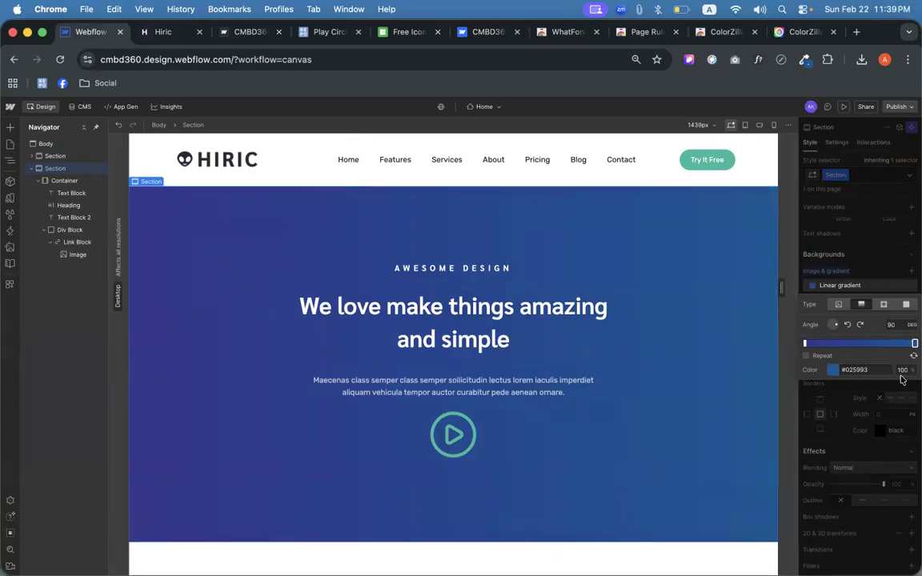
- Lower the end stop's alpha to 95 and slightly reduce the starting stop's alpha, comparing the overlay with the original
{"action": "left_click", "coordinate": [832, 372]}
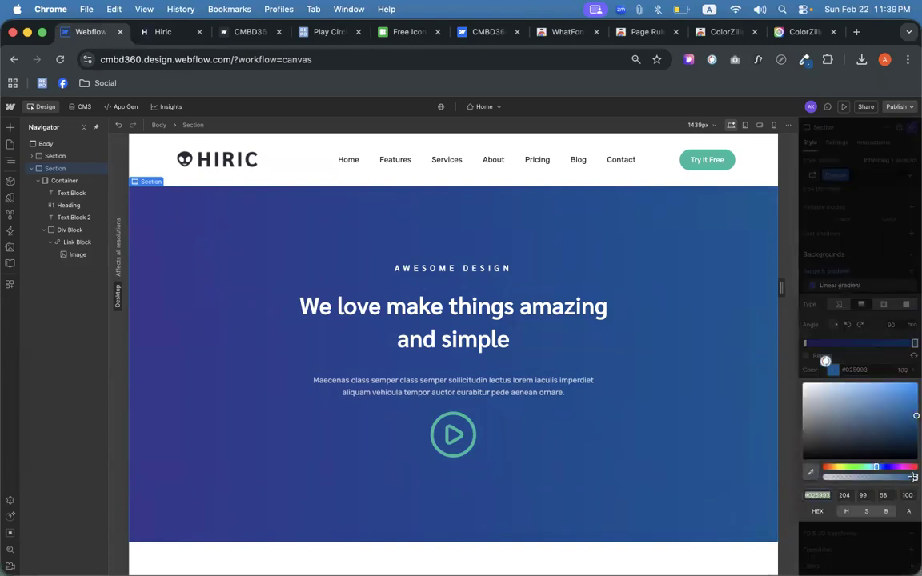
{"action": "left_click_drag", "start_coordinate": [913, 477], "coordinate": [909, 478]}
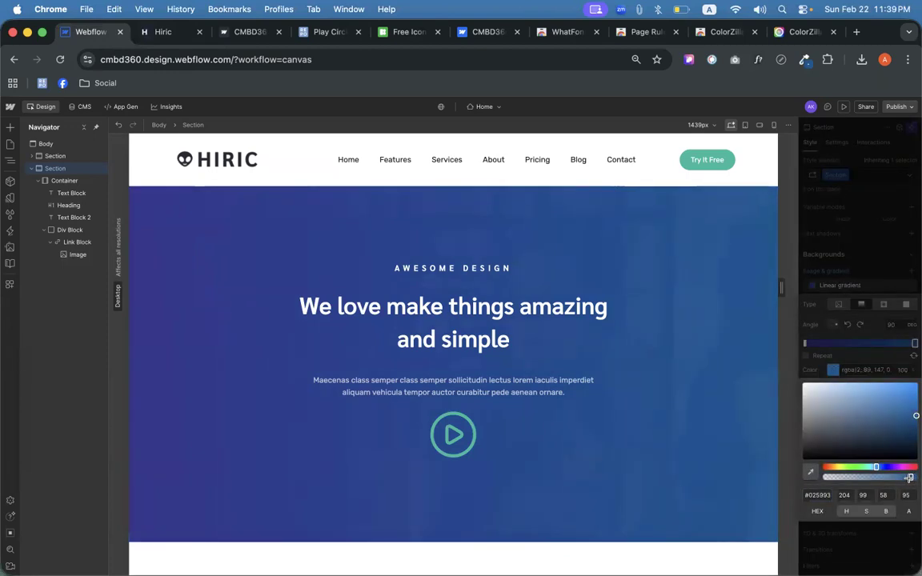
{"action": "left_click", "coordinate": [804, 343]}
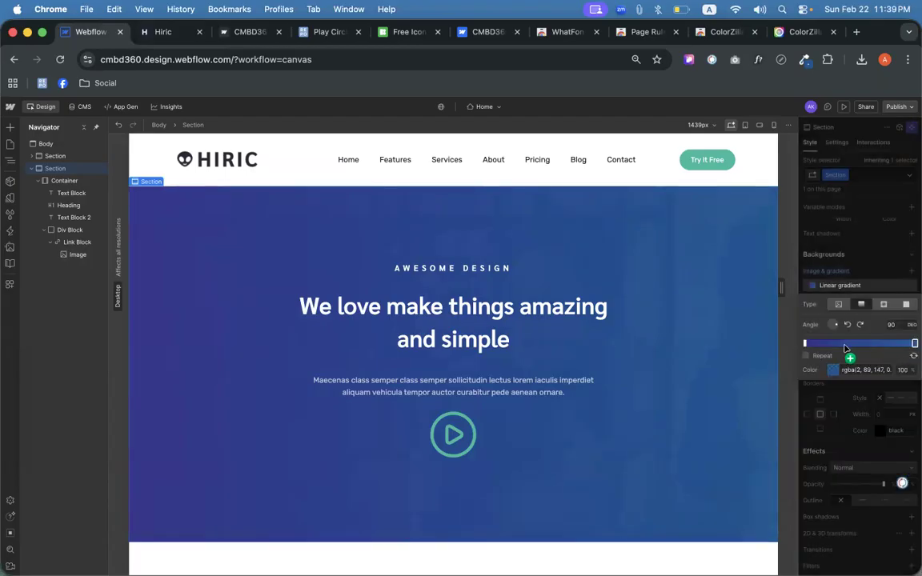
{"action": "left_click", "coordinate": [833, 369]}
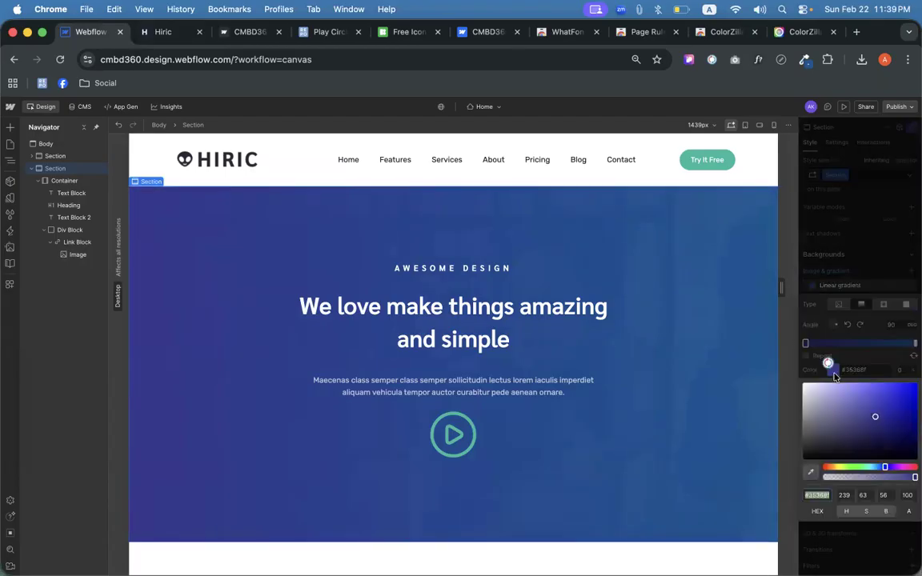
{"action": "left_click_drag", "start_coordinate": [913, 477], "coordinate": [909, 477]}
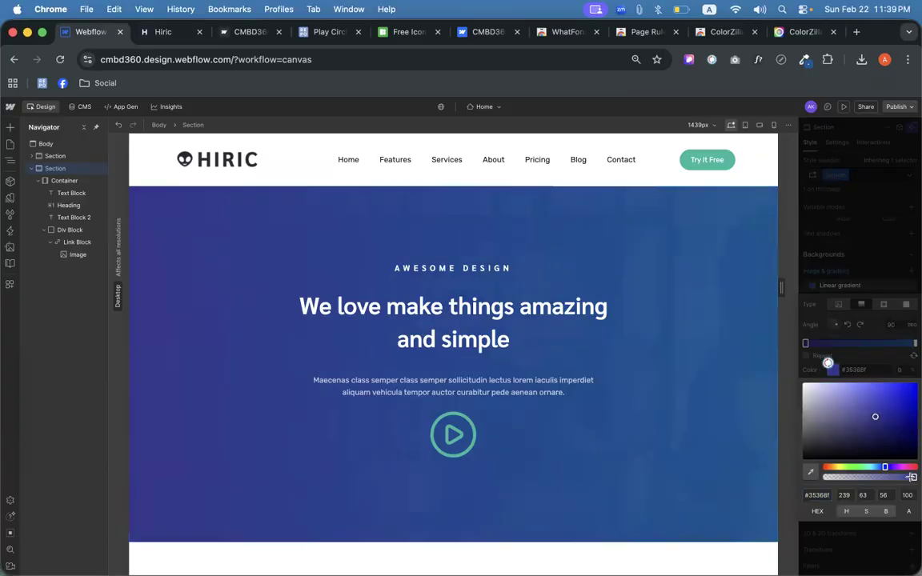
{"action": "left_click", "coordinate": [875, 364]}
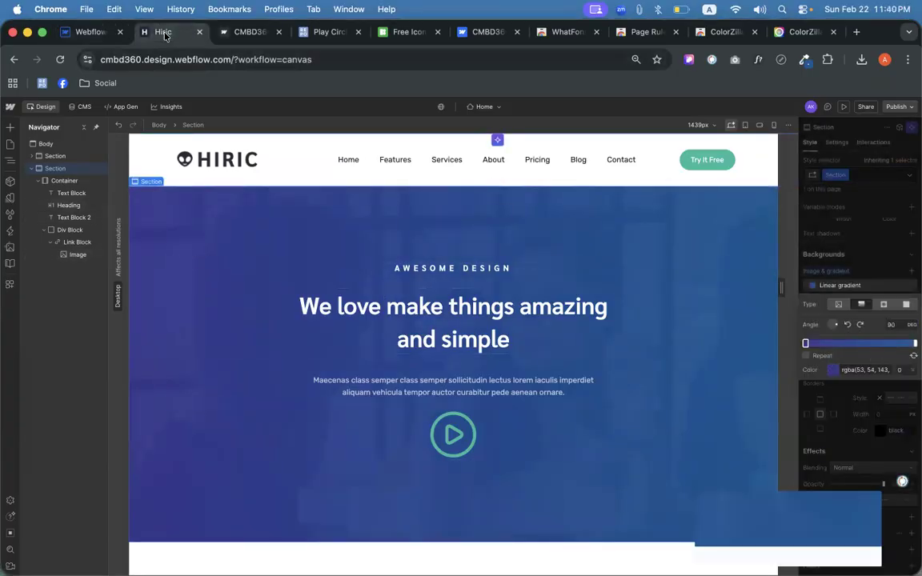
{"action": "left_click", "coordinate": [164, 32]}
{"action": "left_click", "coordinate": [77, 32]}
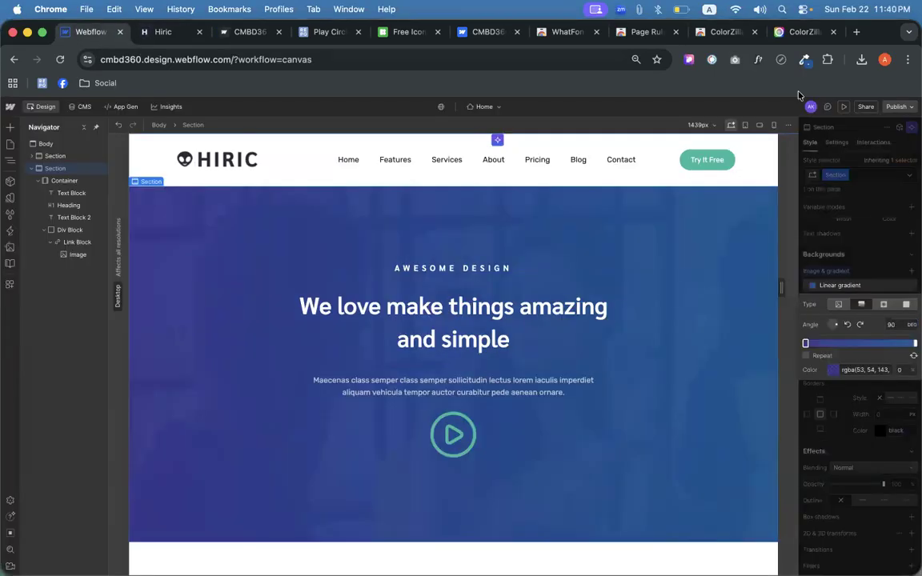
- Publish the site, move the cmbd360.webflow.io tab beside the Designer, and reload it to check the hero section
{"action": "left_click", "coordinate": [896, 107]}
{"action": "left_click", "coordinate": [852, 265]}
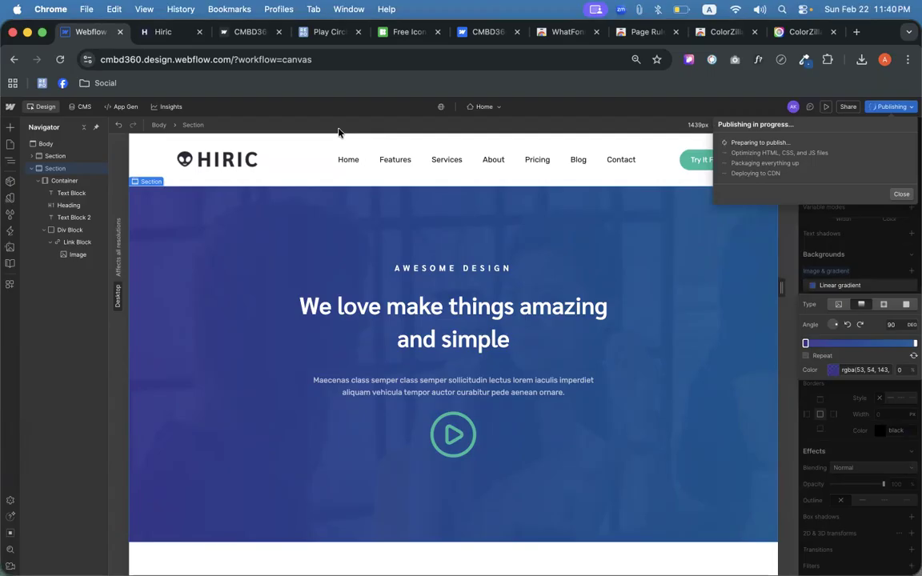
{"action": "left_click_drag", "start_coordinate": [222, 30], "coordinate": [155, 44]}
{"action": "key", "text": "super+r"}
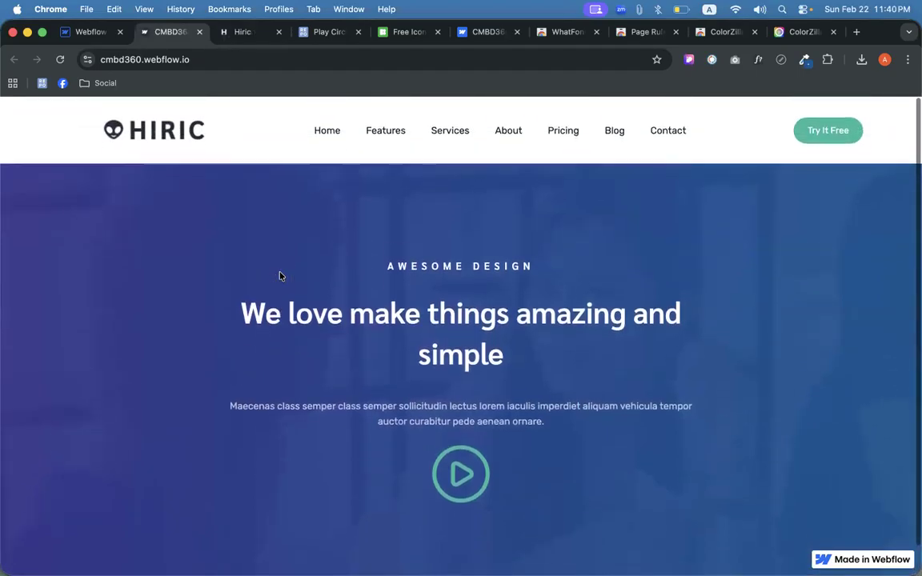
{"action": "scroll", "coordinate": [280, 274], "scroll_direction": "down", "scroll_amount": 1}
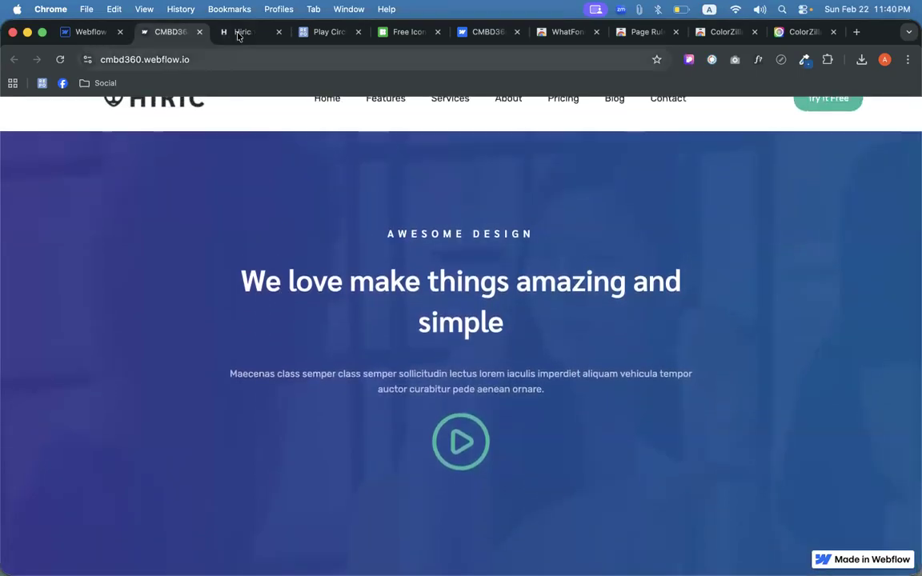
- Examine the sections below the hero on the original Hiric page, from Services to the website call-to-action
{"action": "left_click", "coordinate": [238, 32]}
{"action": "scroll", "coordinate": [309, 270], "scroll_direction": "down", "scroll_amount": 5}
{"action": "scroll", "coordinate": [310, 274], "scroll_direction": "down", "scroll_amount": 10}
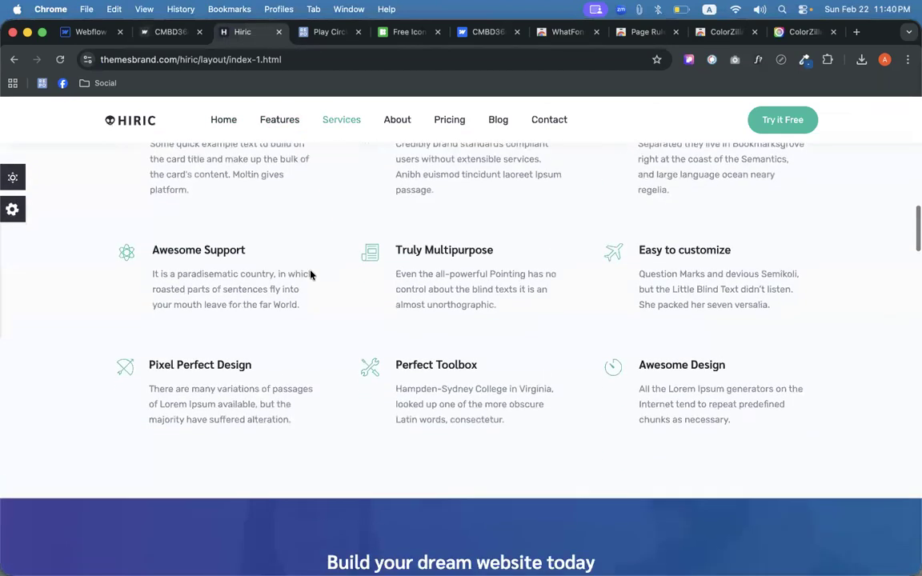
{"action": "scroll", "coordinate": [310, 275], "scroll_direction": "up", "scroll_amount": 10}
{"action": "scroll", "coordinate": [310, 275], "scroll_direction": "down", "scroll_amount": 10}
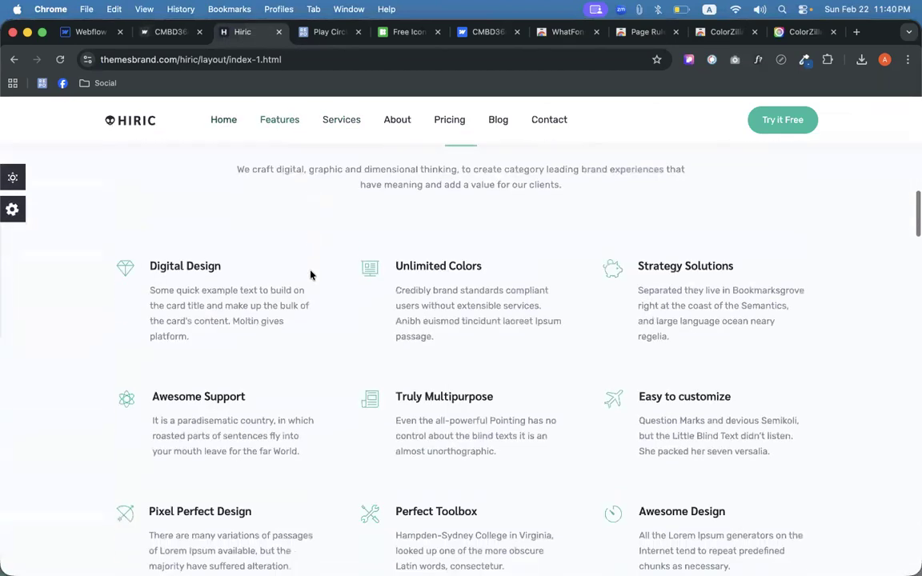
{"action": "scroll", "coordinate": [432, 233], "scroll_direction": "up", "scroll_amount": 10}
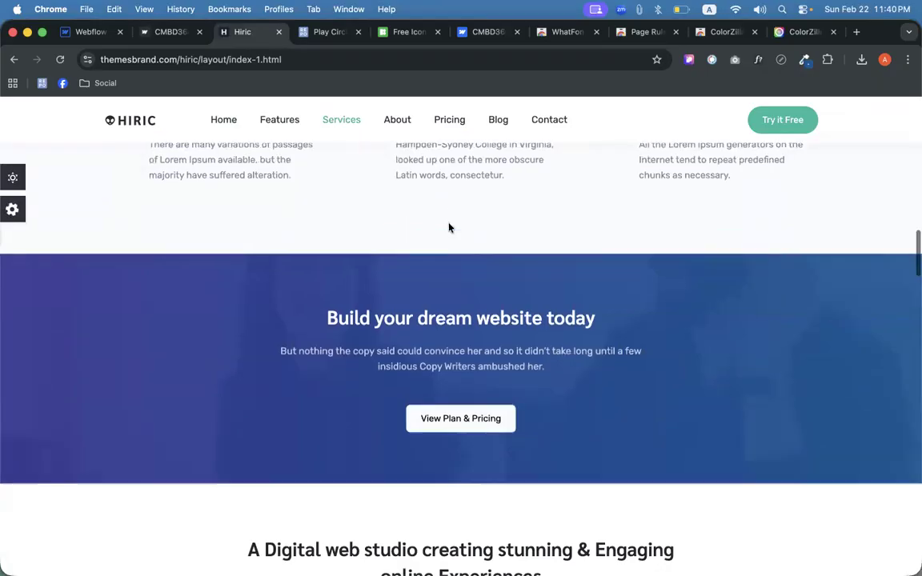
- Survey the original Hiric page's section order, from the hero, client logos and features through Services and the team to the pricing plans
{"action": "scroll", "coordinate": [420, 212], "scroll_direction": "up", "scroll_amount": 1}
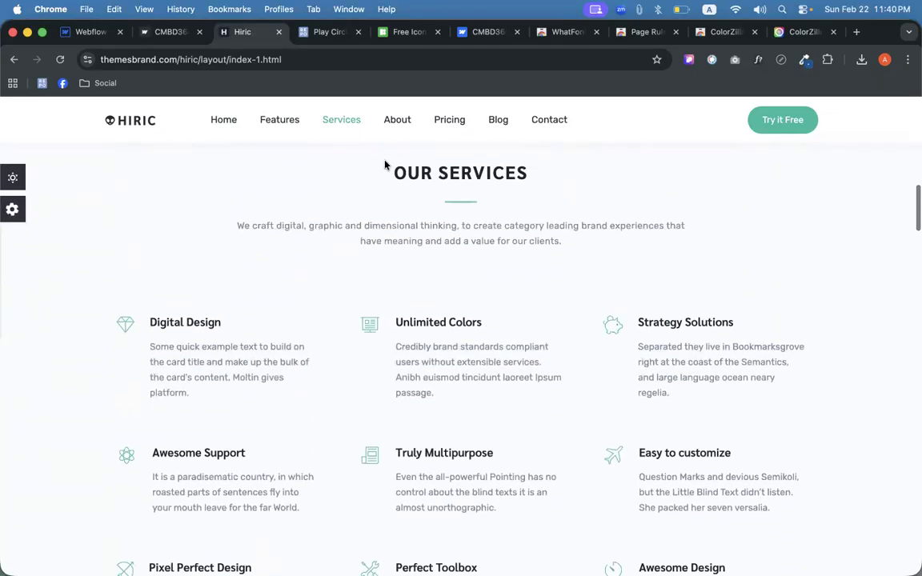
{"action": "triple_click", "coordinate": [497, 168]}
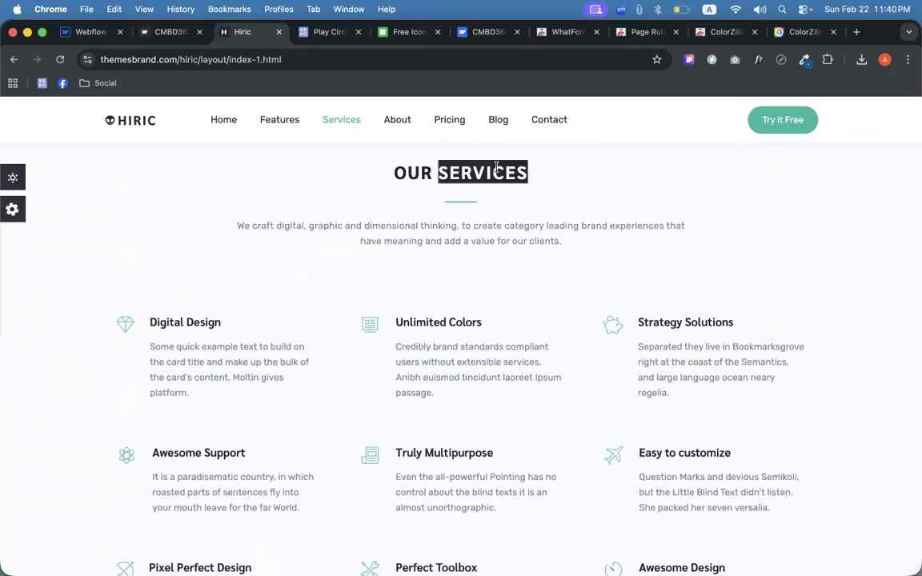
{"action": "scroll", "coordinate": [557, 262], "scroll_direction": "up", "scroll_amount": 10}
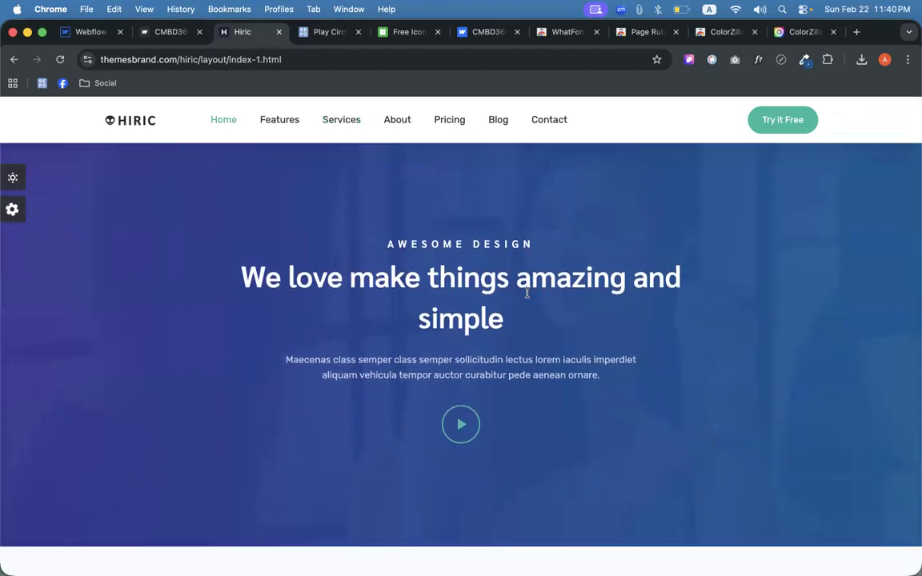
{"action": "scroll", "coordinate": [529, 296], "scroll_direction": "down", "scroll_amount": 5}
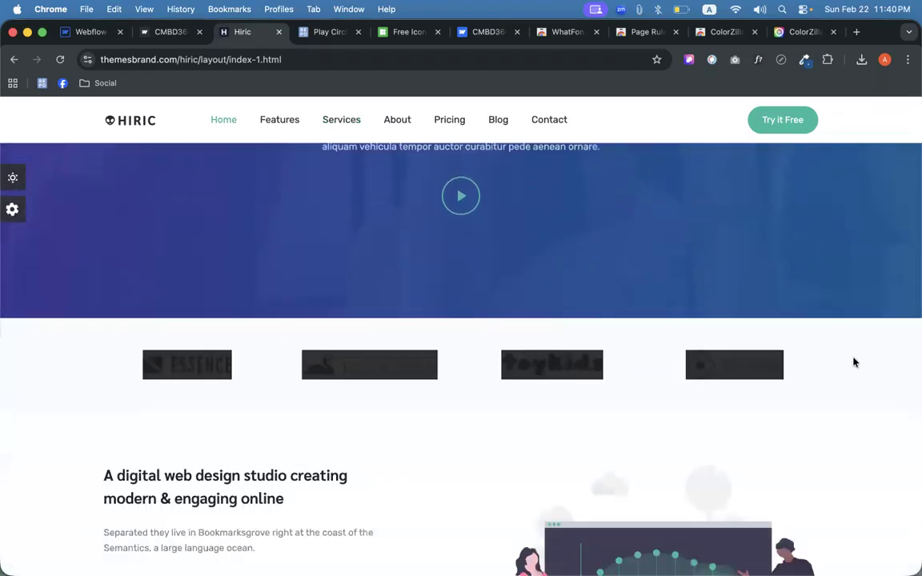
{"action": "scroll", "coordinate": [583, 376], "scroll_direction": "down", "scroll_amount": 5}
{"action": "left_click_drag", "start_coordinate": [102, 247], "coordinate": [610, 389]}
{"action": "scroll", "coordinate": [611, 390], "scroll_direction": "down", "scroll_amount": 5}
{"action": "left_click", "coordinate": [425, 282]}
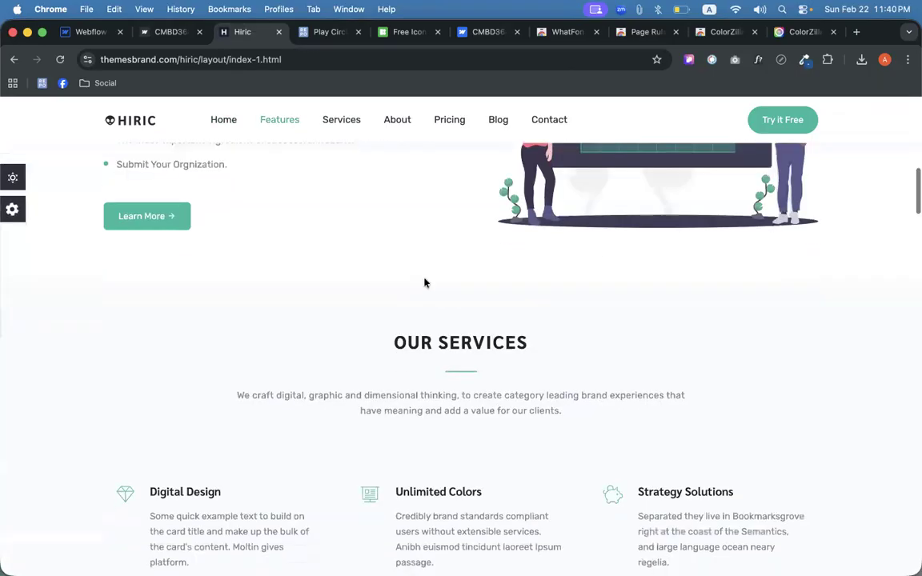
{"action": "scroll", "coordinate": [599, 392], "scroll_direction": "down", "scroll_amount": 20}
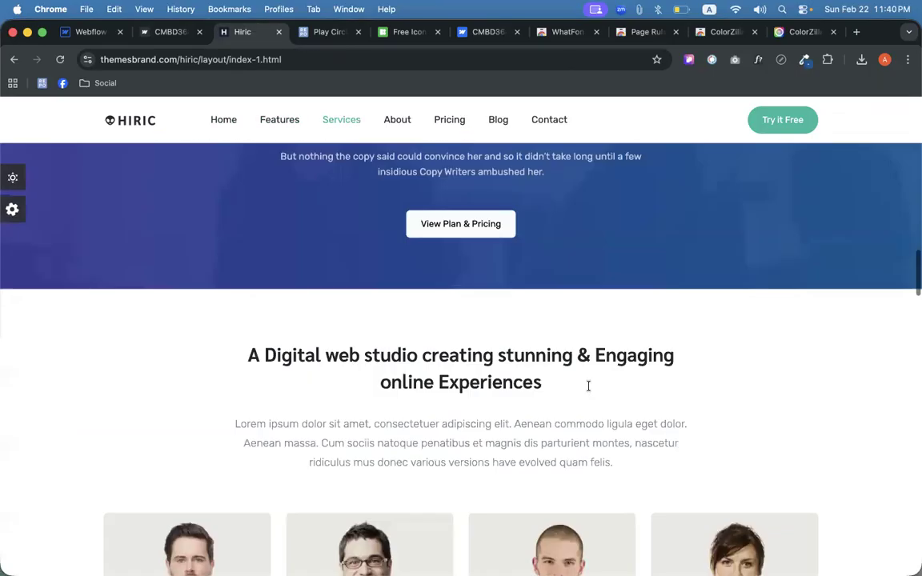
{"action": "scroll", "coordinate": [588, 390], "scroll_direction": "up", "scroll_amount": 15}
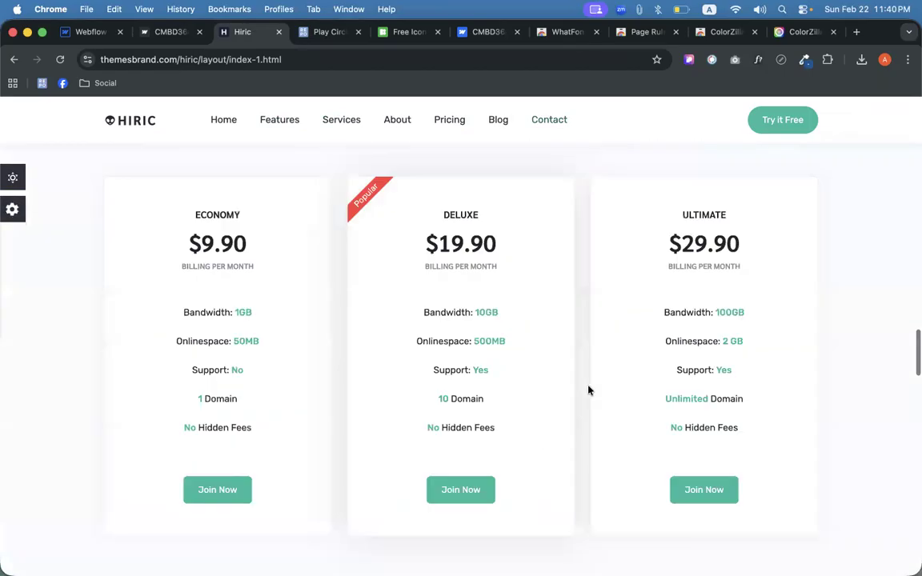
{"action": "scroll", "coordinate": [589, 390], "scroll_direction": "down", "scroll_amount": 5}
{"action": "scroll", "coordinate": [588, 390], "scroll_direction": "up", "scroll_amount": 15}
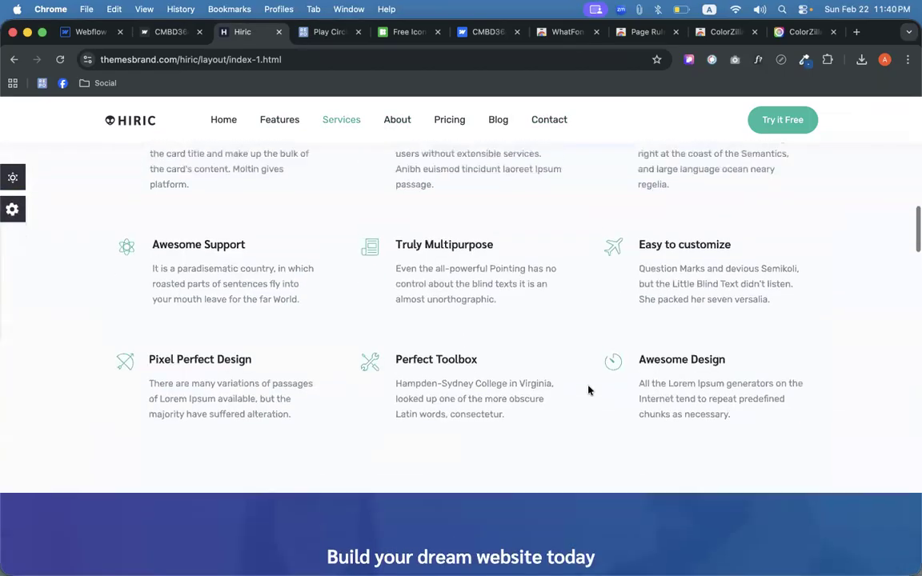
- Examine the Our Services section's heading and its three-column grid of icon, title and description items
{"action": "left_click_drag", "start_coordinate": [357, 383], "coordinate": [706, 382]}
{"action": "left_click", "coordinate": [644, 353]}
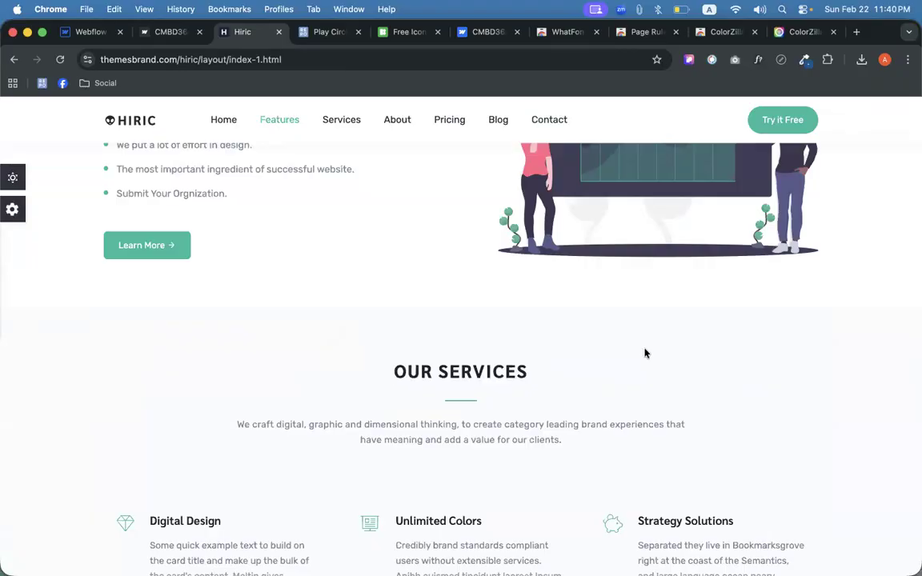
{"action": "scroll", "coordinate": [512, 376], "scroll_direction": "down", "scroll_amount": 5}
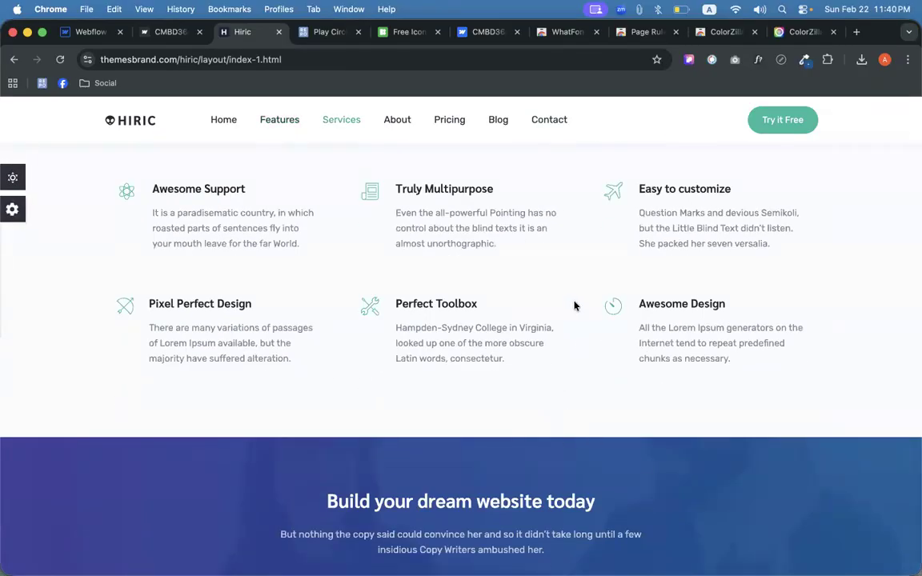
{"action": "scroll", "coordinate": [574, 305], "scroll_direction": "down", "scroll_amount": 3}
{"action": "scroll", "coordinate": [573, 304], "scroll_direction": "up", "scroll_amount": 6}
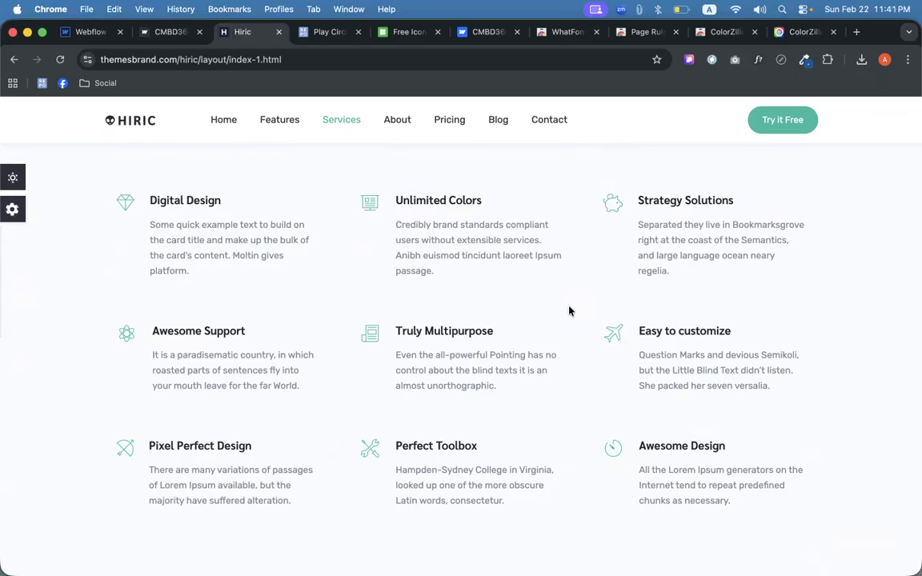
{"action": "scroll", "coordinate": [514, 329], "scroll_direction": "up", "scroll_amount": 10}
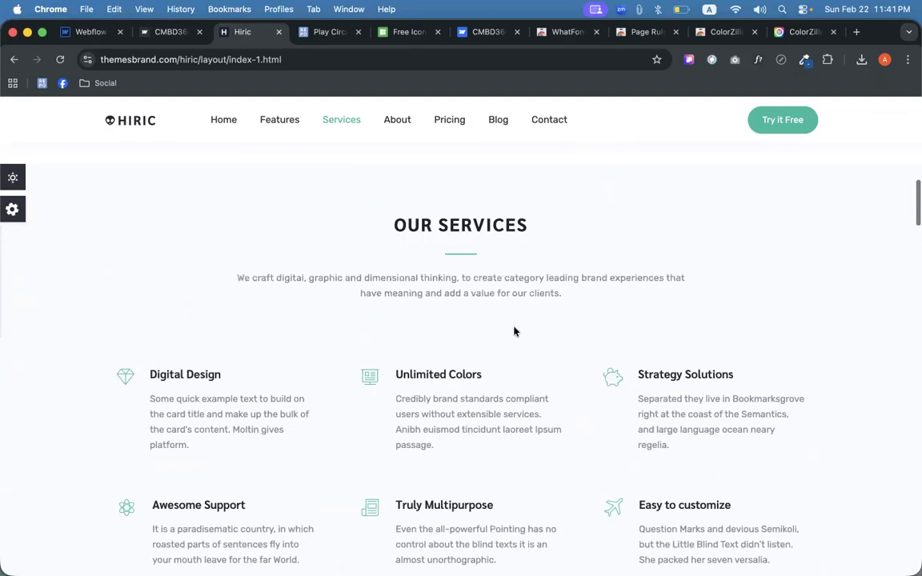